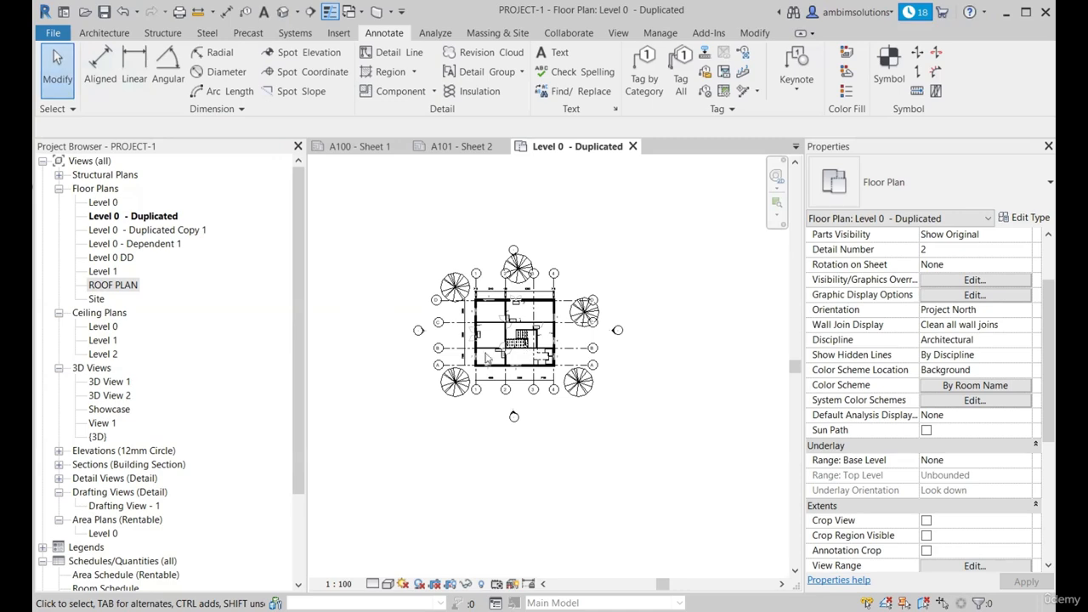
{"action": "scroll", "coordinate": [486, 359], "scroll_direction": "up", "scroll_amount": 8}
{"action": "scroll", "coordinate": [697, 352], "scroll_direction": "down", "scroll_amount": 3}
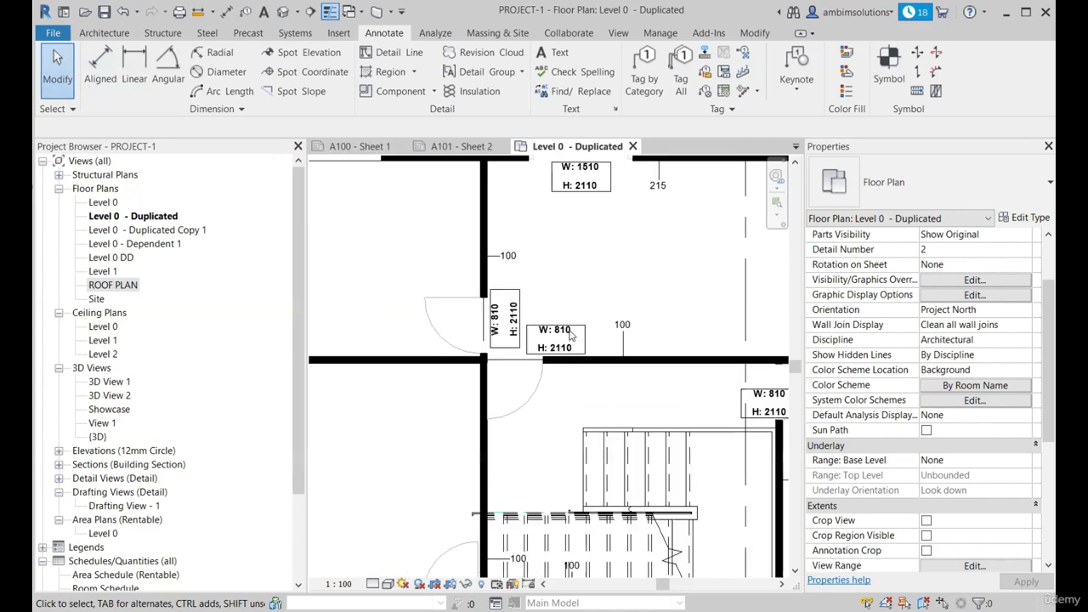
{"action": "scroll", "coordinate": [551, 311], "scroll_direction": "down", "scroll_amount": 3}
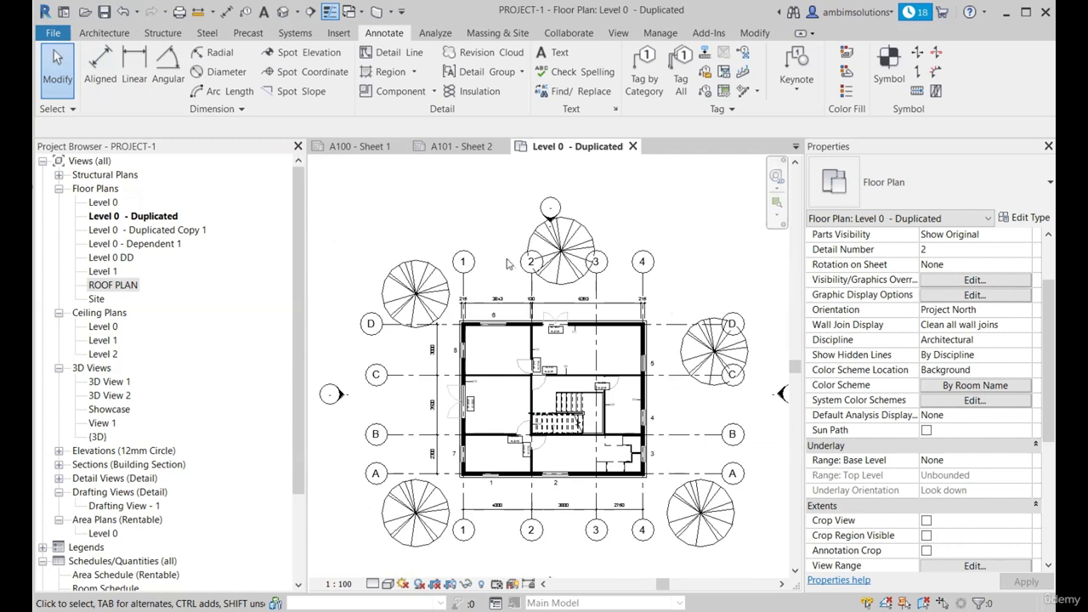
{"action": "scroll", "coordinate": [629, 321], "scroll_direction": "up", "scroll_amount": 2}
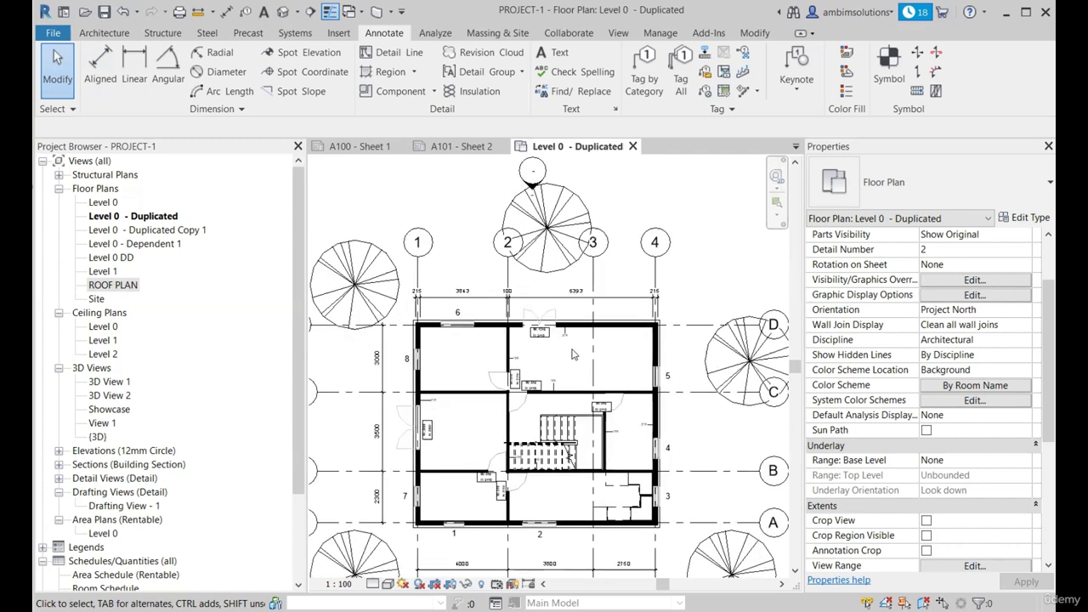
{"action": "scroll", "coordinate": [583, 434], "scroll_direction": "down", "scroll_amount": 2}
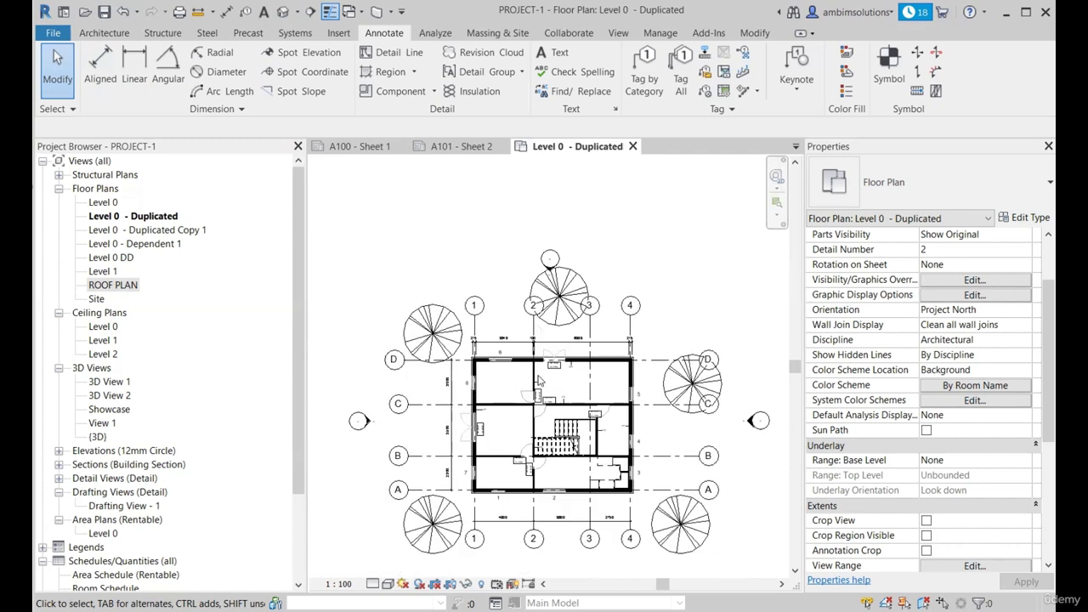
{"action": "scroll", "coordinate": [538, 381], "scroll_direction": "down", "scroll_amount": 1}
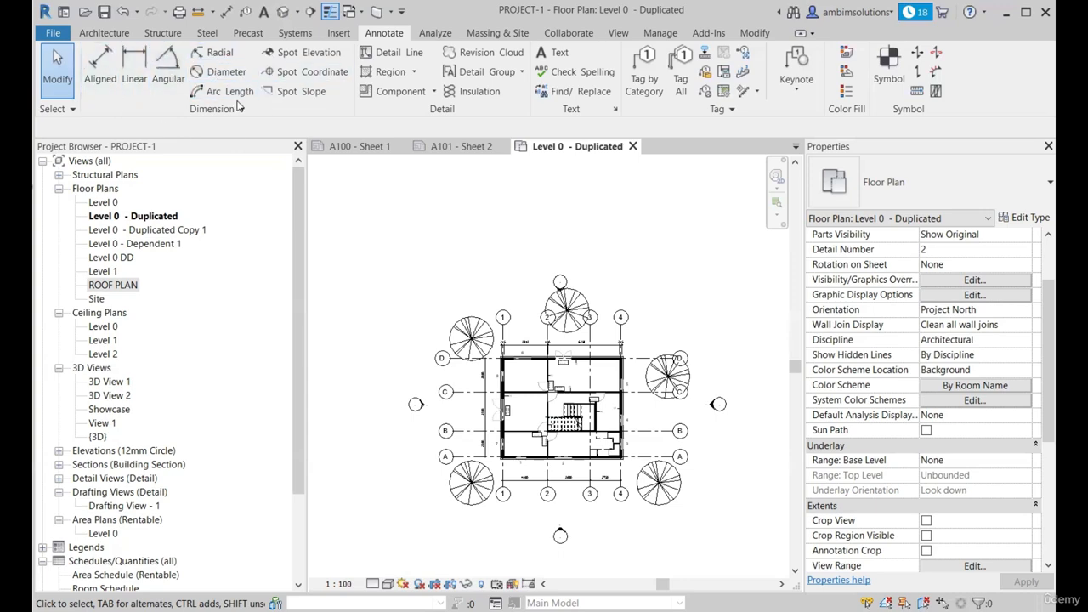
{"action": "scroll", "coordinate": [525, 377], "scroll_direction": "up", "scroll_amount": 2}
{"action": "scroll", "coordinate": [513, 387], "scroll_direction": "down", "scroll_amount": 1}
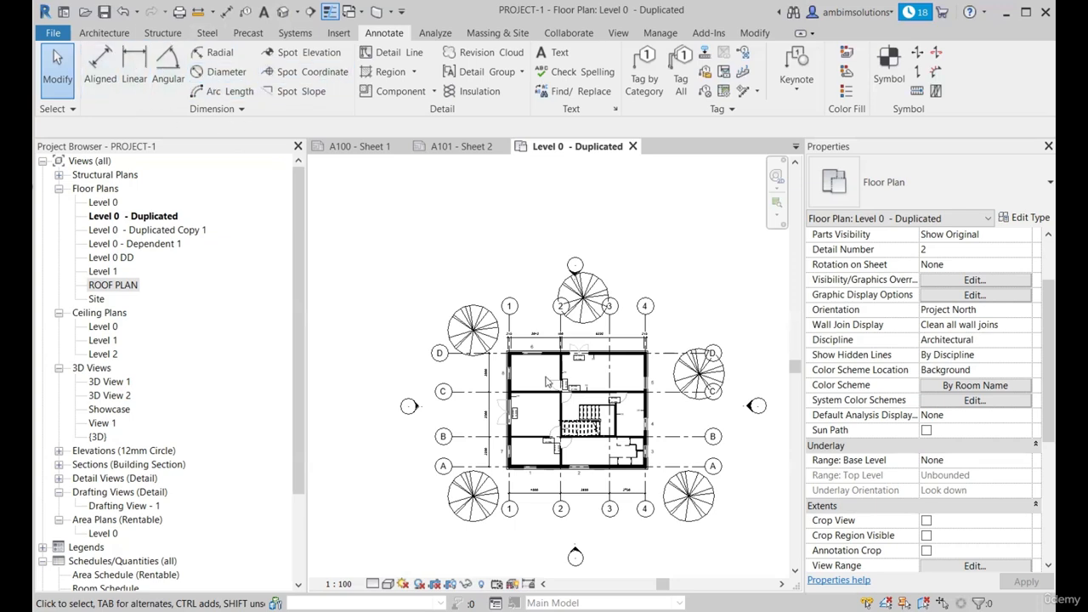
{"action": "scroll", "coordinate": [527, 356], "scroll_direction": "up", "scroll_amount": 4}
{"action": "scroll", "coordinate": [480, 361], "scroll_direction": "down", "scroll_amount": 2}
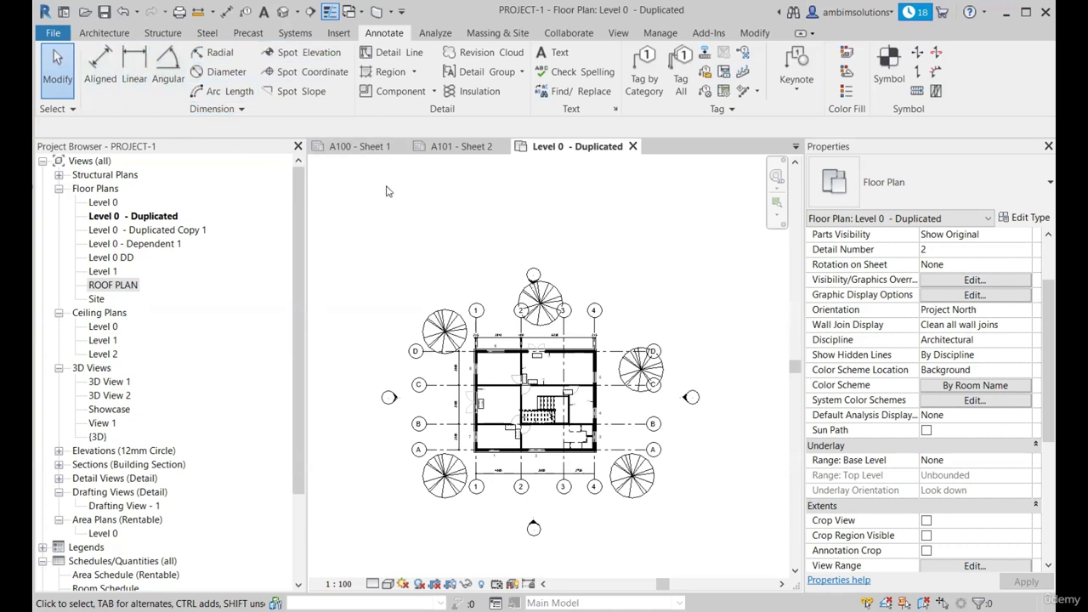
{"action": "scroll", "coordinate": [556, 318], "scroll_direction": "up", "scroll_amount": 1}
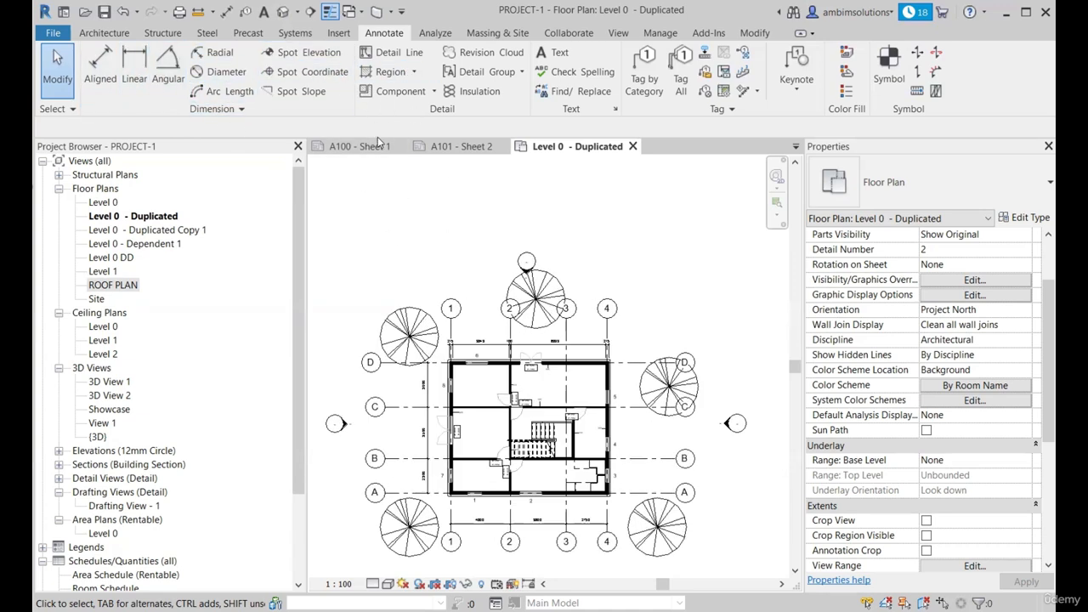
{"action": "scroll", "coordinate": [667, 357], "scroll_direction": "down", "scroll_amount": 1}
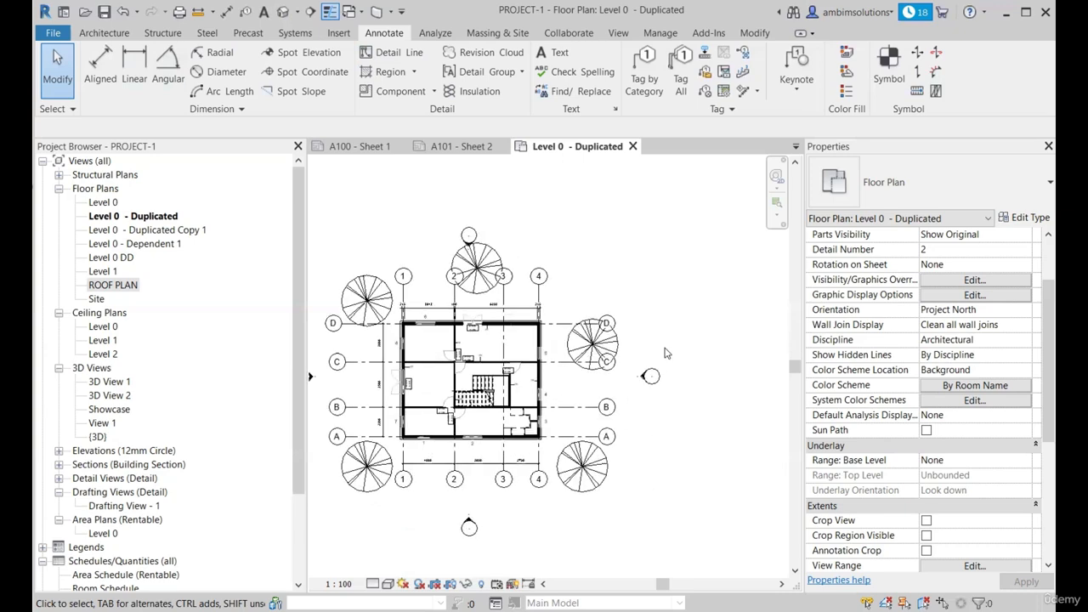
Start the Detail Line command and choose the <Thin Lines> line style.
{"action": "left_click", "coordinate": [399, 52]}
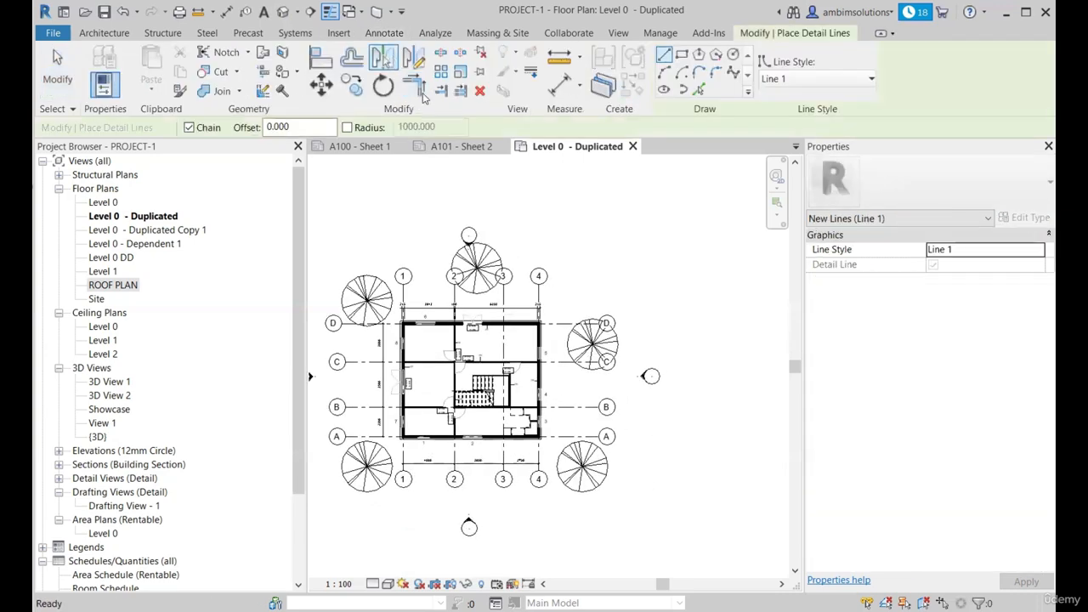
{"action": "scroll", "coordinate": [583, 309], "scroll_direction": "down", "scroll_amount": 1}
{"action": "scroll", "coordinate": [733, 351], "scroll_direction": "up", "scroll_amount": 2}
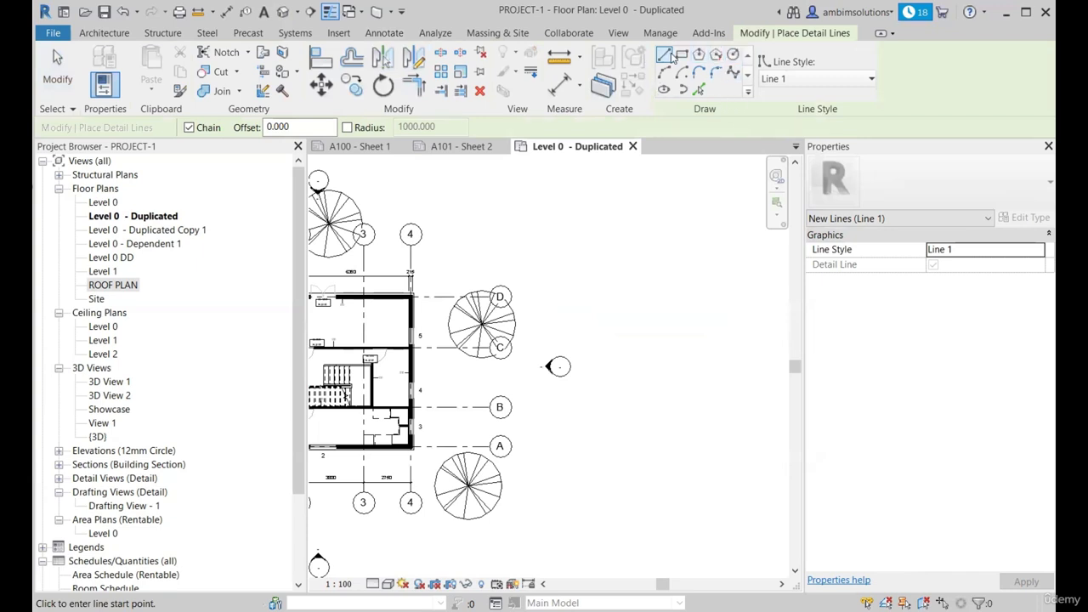
{"action": "left_click", "coordinate": [787, 78]}
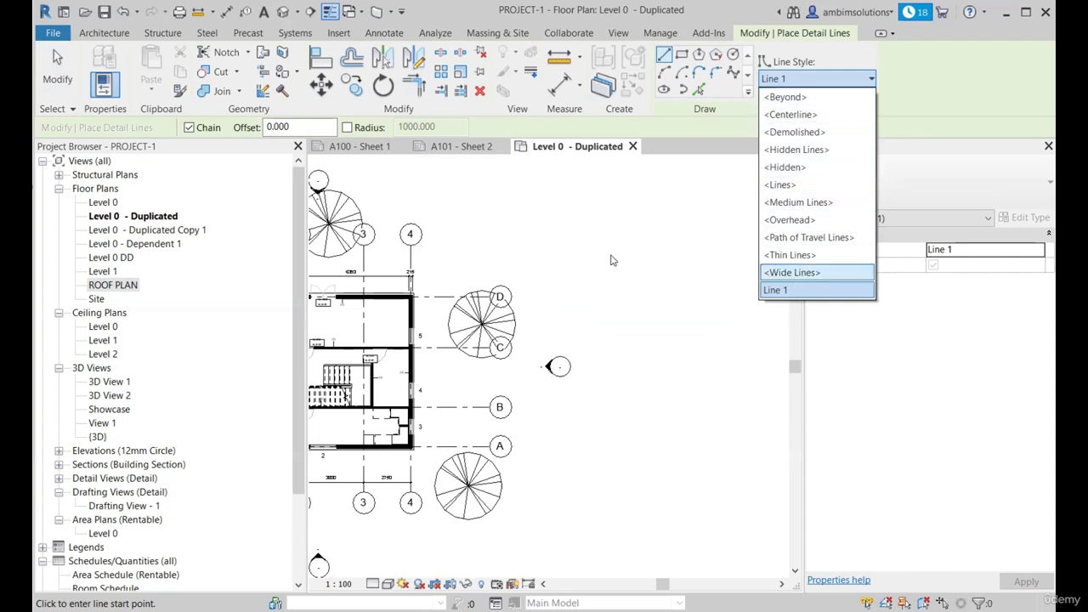
{"action": "scroll", "coordinate": [639, 319], "scroll_direction": "up", "scroll_amount": 3}
{"action": "left_click", "coordinate": [625, 248]}
{"action": "scroll", "coordinate": [602, 258], "scroll_direction": "up", "scroll_amount": 2}
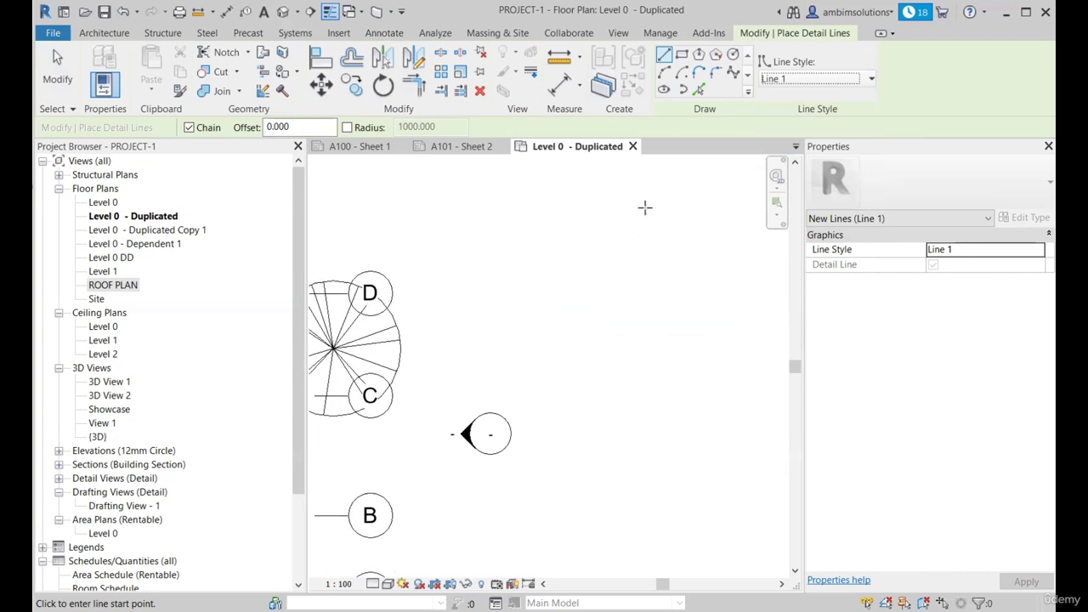
{"action": "left_click", "coordinate": [816, 81]}
{"action": "left_click", "coordinate": [790, 250]}
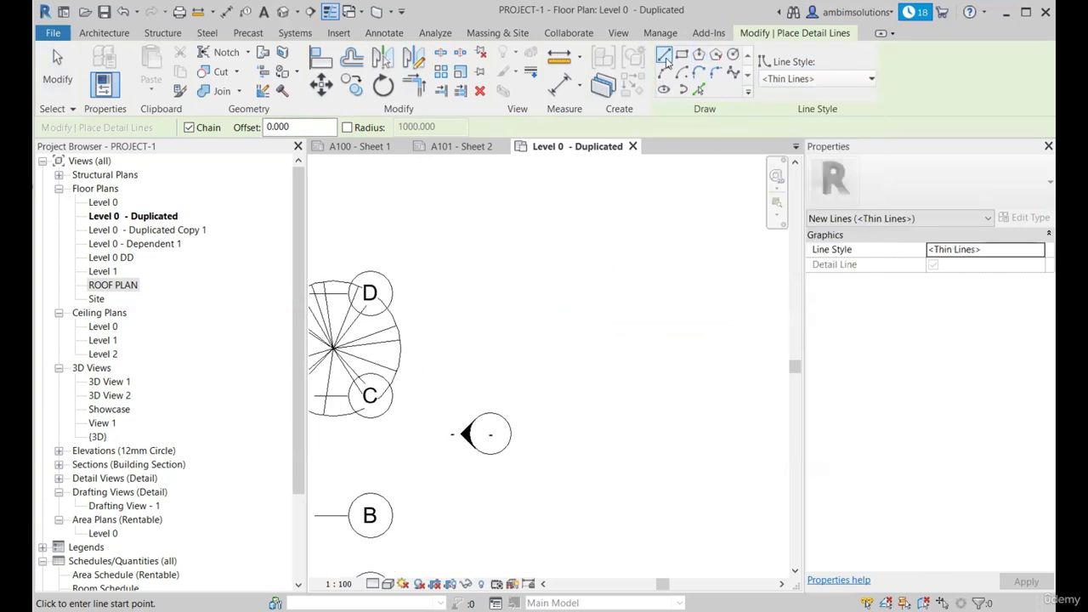
Draw a vertical detail line about 3100 mm long in the empty area east of the plan, beyond the east elevation marker.
{"action": "scroll", "coordinate": [587, 388], "scroll_direction": "up", "scroll_amount": 2}
{"action": "left_click", "coordinate": [598, 259]}
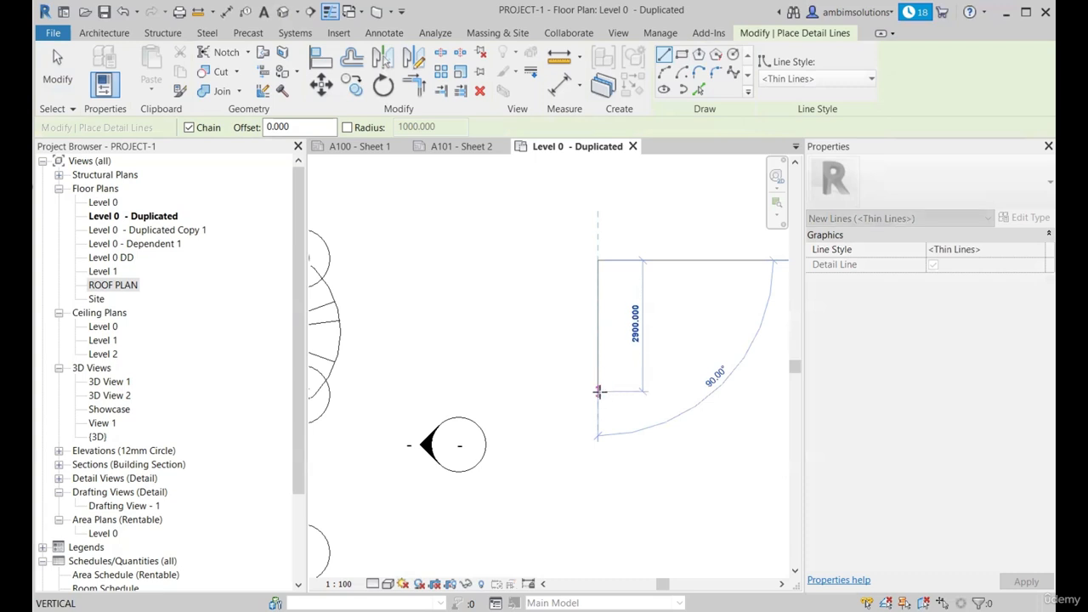
{"action": "left_click", "coordinate": [599, 399]}
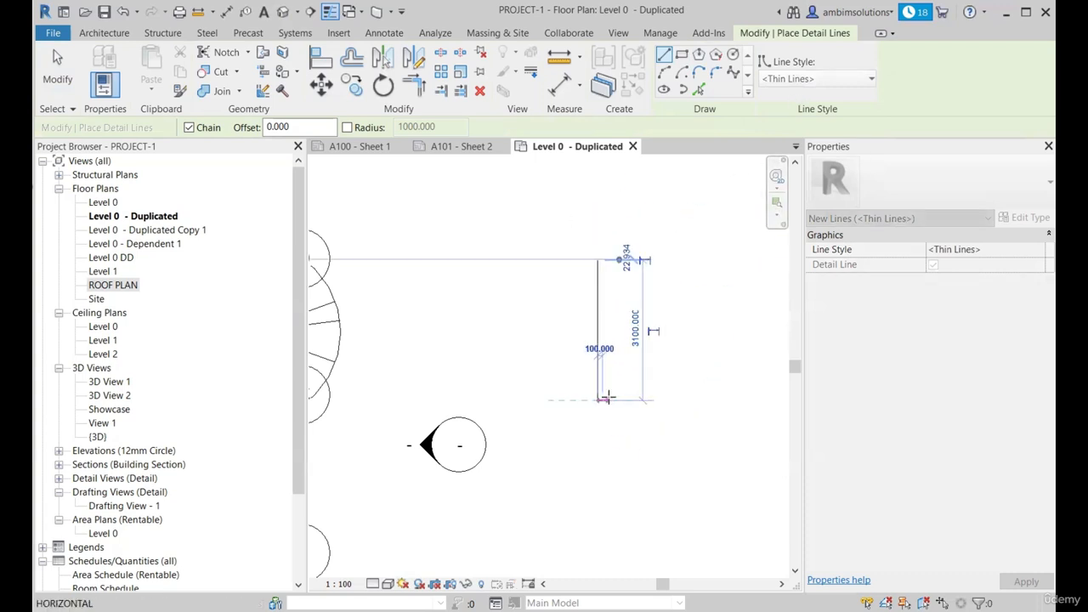
{"action": "key", "text": "Escape"}
{"action": "scroll", "coordinate": [674, 352], "scroll_direction": "up", "scroll_amount": 4}
{"action": "scroll", "coordinate": [541, 316], "scroll_direction": "down", "scroll_amount": 3}
{"action": "key", "text": "Escape"}
{"action": "left_click", "coordinate": [541, 308]}
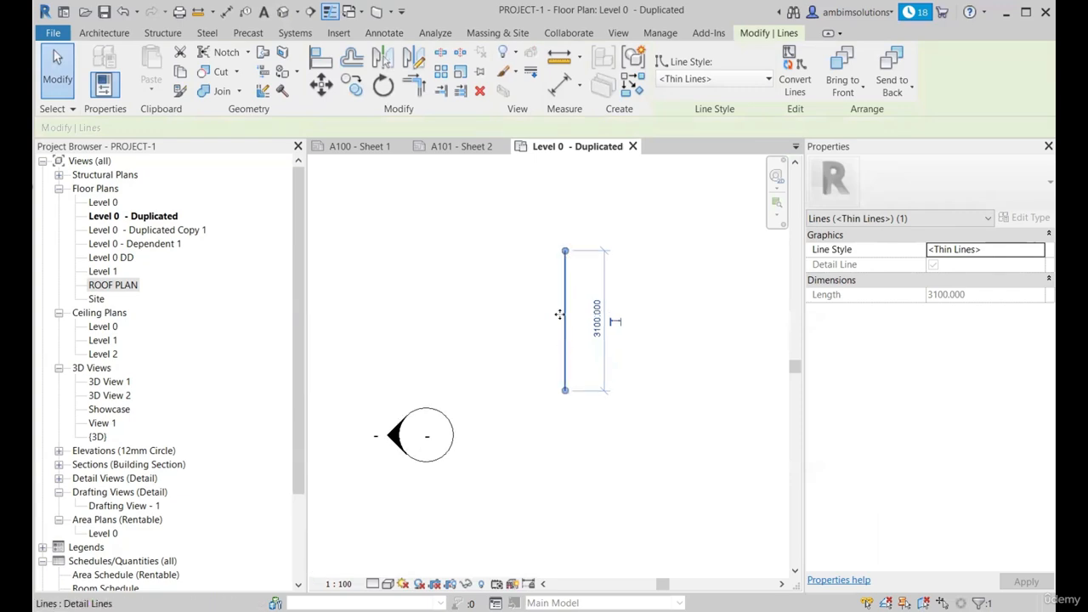
{"action": "scroll", "coordinate": [604, 292], "scroll_direction": "down", "scroll_amount": 1}
{"action": "left_click", "coordinate": [665, 282]}
{"action": "middle_click_drag", "start_coordinate": [621, 289], "coordinate": [647, 289]}
{"action": "scroll", "coordinate": [651, 293], "scroll_direction": "down", "scroll_amount": 5}
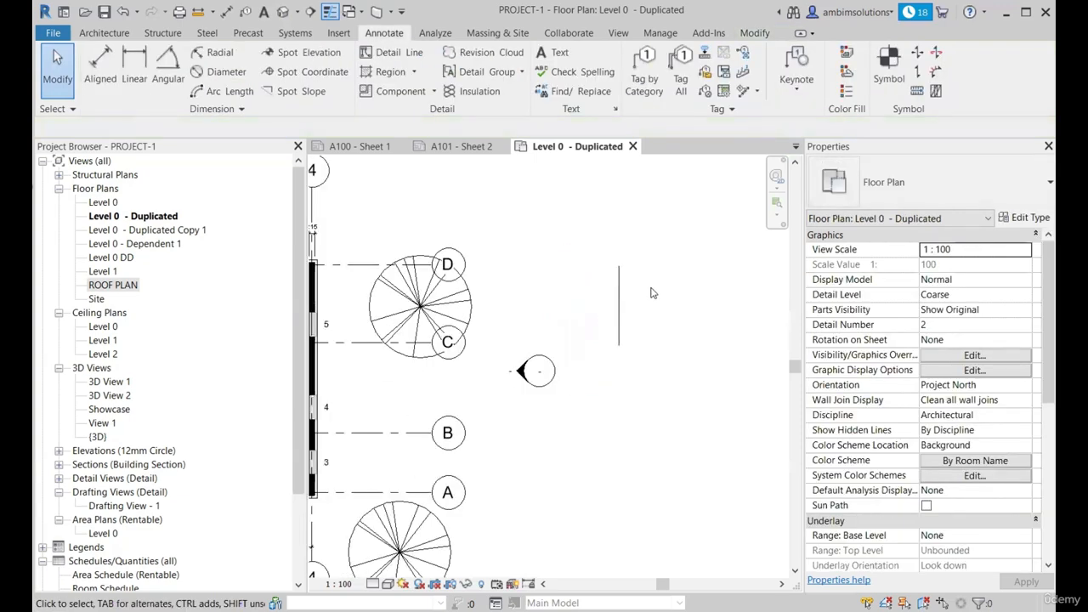
Examine the room with the fixtures at the plan's southeast corner, between grids 2 and 4 below the stairs.
{"action": "scroll", "coordinate": [341, 444], "scroll_direction": "up", "scroll_amount": 2}
{"action": "middle_click_drag", "start_coordinate": [341, 445], "coordinate": [436, 404]}
{"action": "scroll", "coordinate": [437, 408], "scroll_direction": "down", "scroll_amount": 1}
{"action": "scroll", "coordinate": [436, 408], "scroll_direction": "up", "scroll_amount": 4}
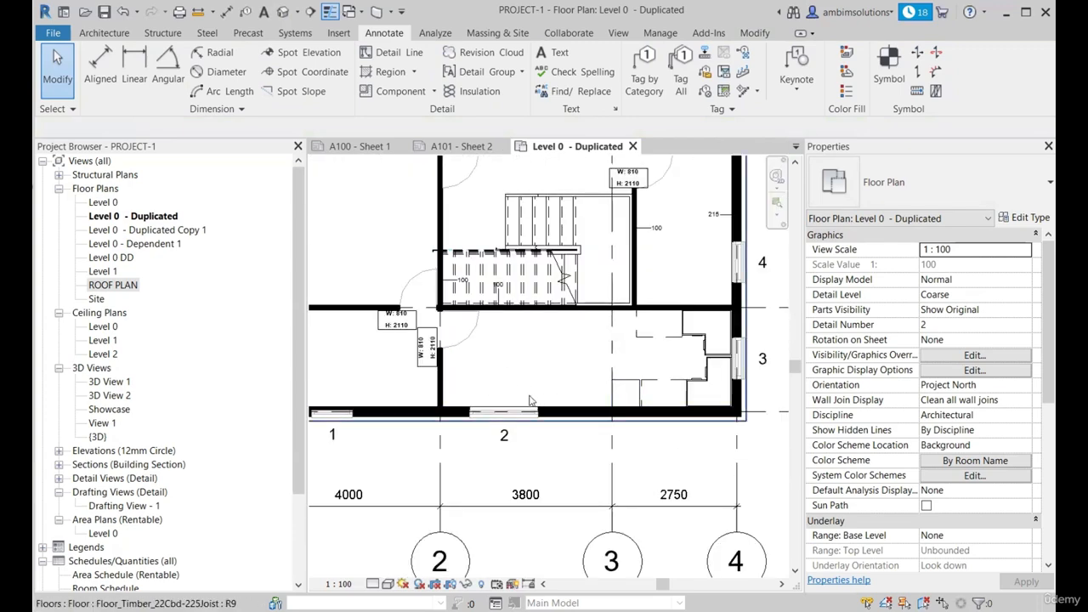
{"action": "scroll", "coordinate": [554, 404], "scroll_direction": "up", "scroll_amount": 3}
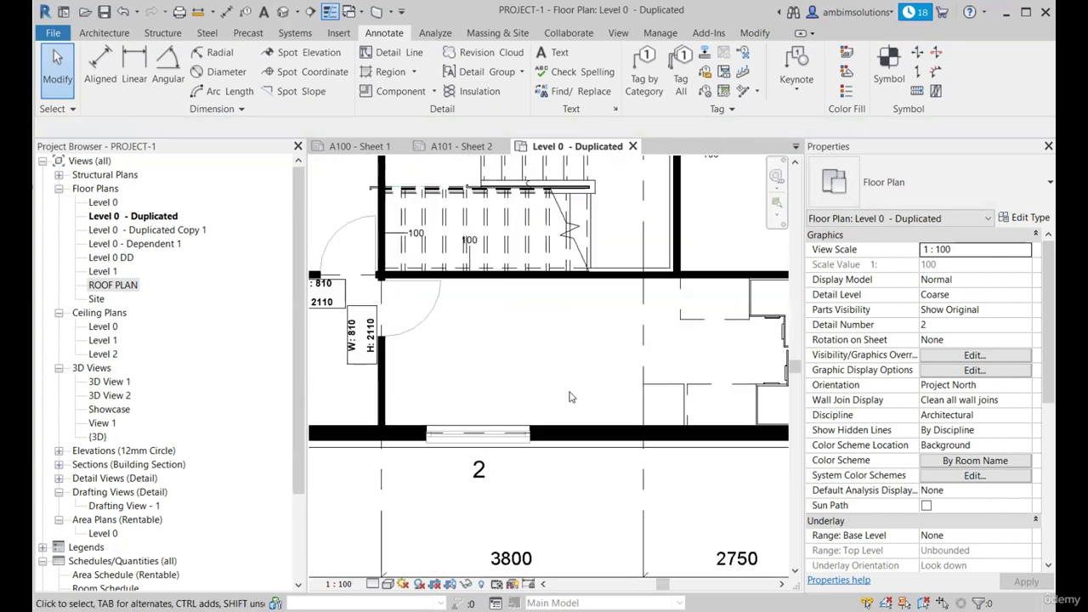
{"action": "scroll", "coordinate": [552, 313], "scroll_direction": "down", "scroll_amount": 1}
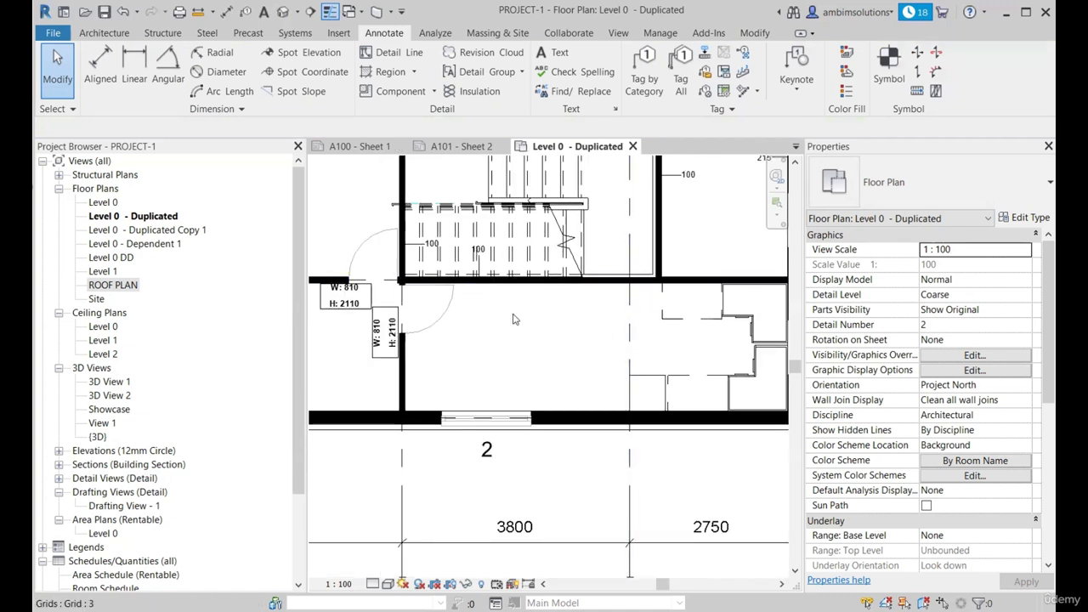
{"action": "scroll", "coordinate": [595, 321], "scroll_direction": "up", "scroll_amount": 1}
{"action": "scroll", "coordinate": [503, 322], "scroll_direction": "down", "scroll_amount": 3}
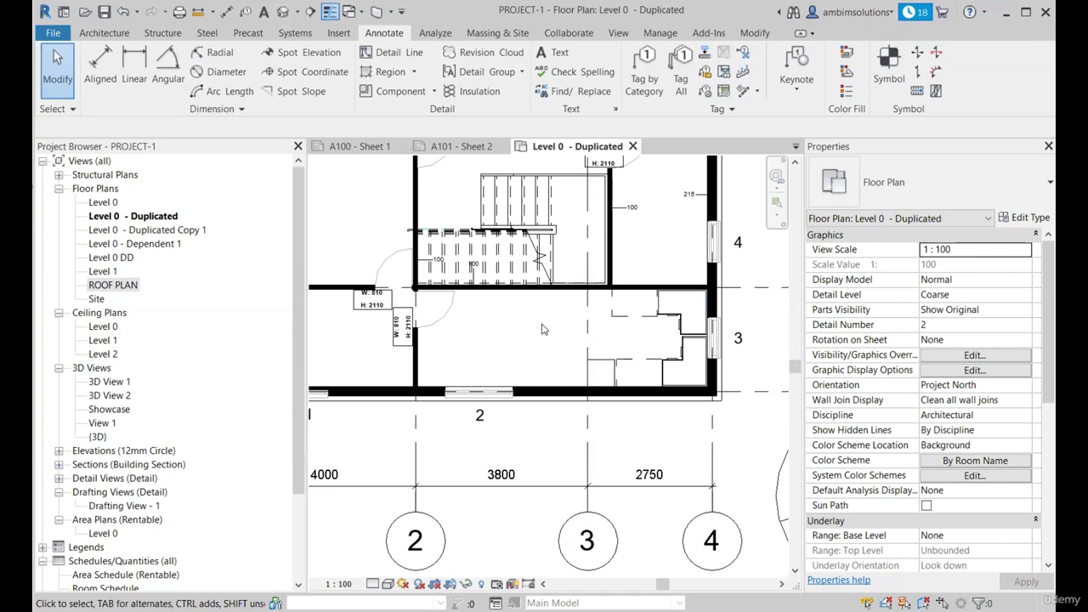
{"action": "scroll", "coordinate": [544, 330], "scroll_direction": "down", "scroll_amount": 1}
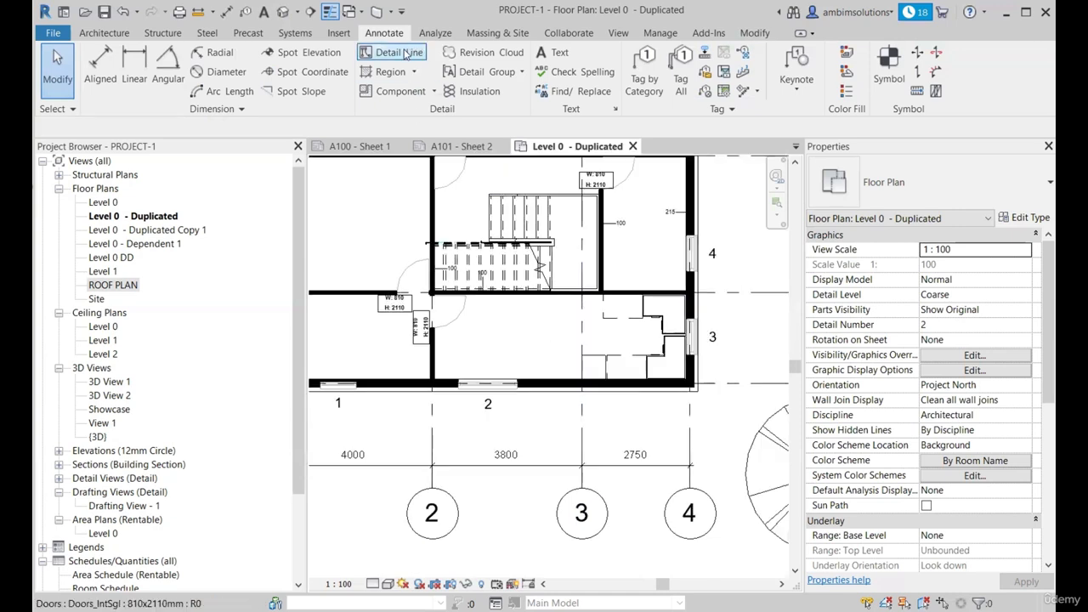
{"action": "scroll", "coordinate": [525, 313], "scroll_direction": "up", "scroll_amount": 1}
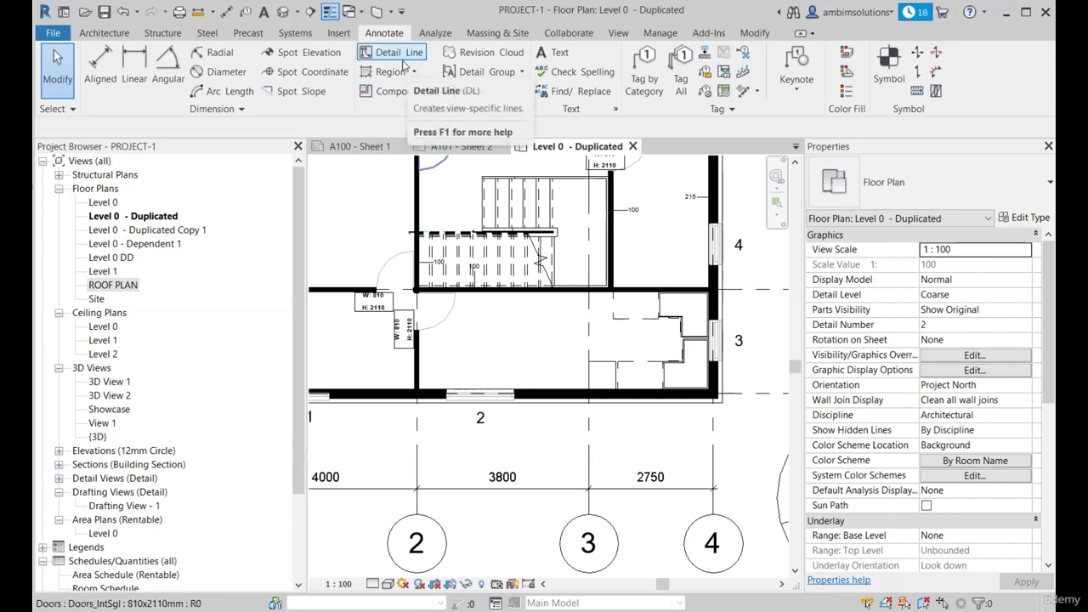
{"action": "scroll", "coordinate": [511, 334], "scroll_direction": "up", "scroll_amount": 4}
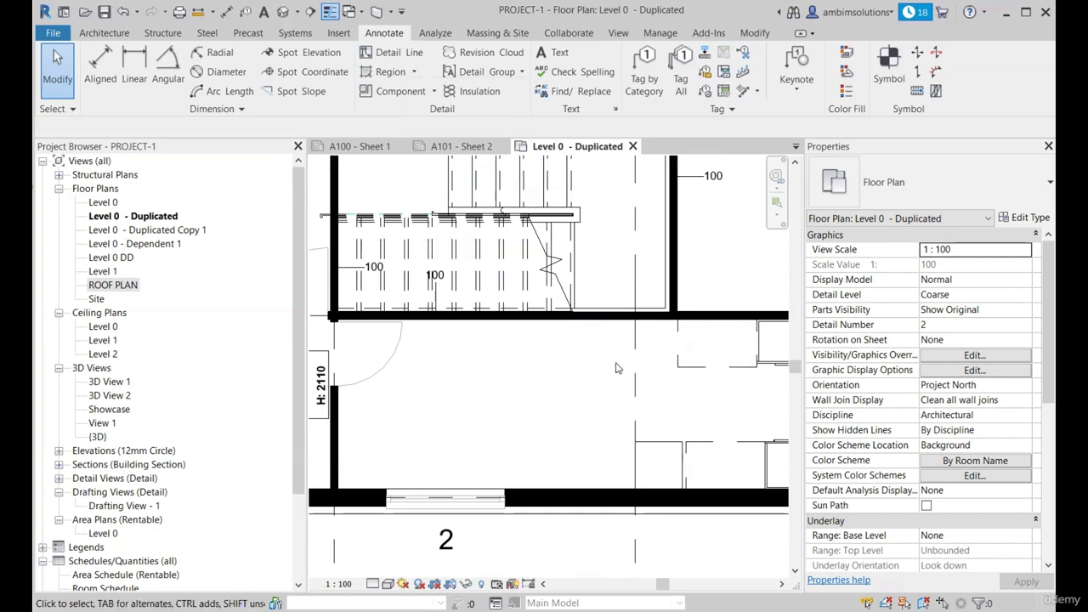
Draw a detail-line rectangle in <Thin Lines> style, about 600 mm deep, against the room's upper wall below the stairs.
{"action": "left_click", "coordinate": [393, 52]}
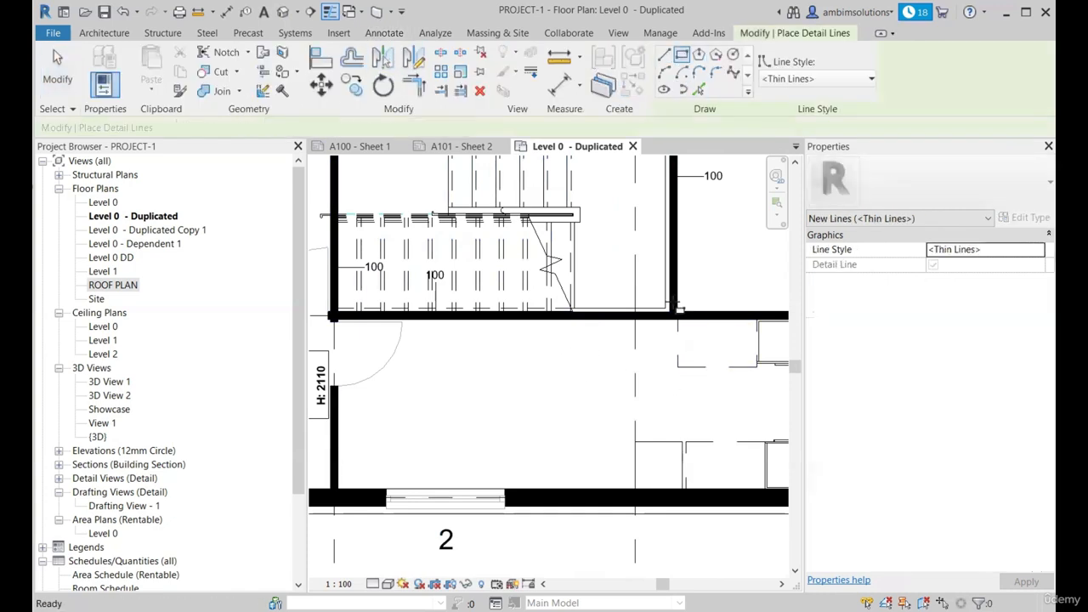
{"action": "scroll", "coordinate": [535, 378], "scroll_direction": "up", "scroll_amount": 3}
{"action": "left_click", "coordinate": [496, 289]}
{"action": "scroll", "coordinate": [552, 365], "scroll_direction": "down", "scroll_amount": 2}
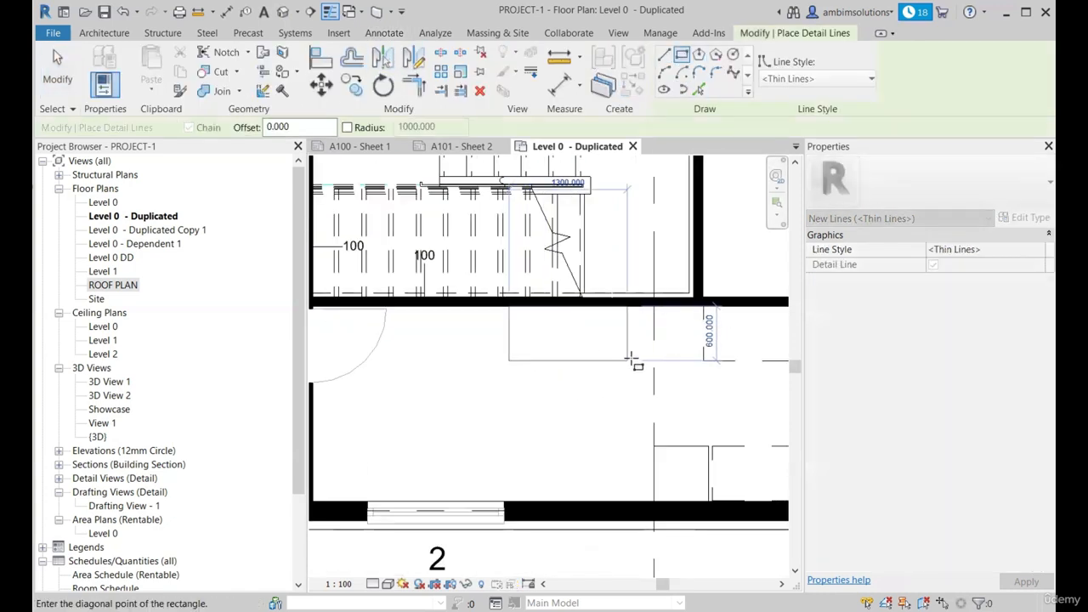
{"action": "left_click", "coordinate": [702, 362]}
{"action": "scroll", "coordinate": [639, 366], "scroll_direction": "down", "scroll_amount": 2}
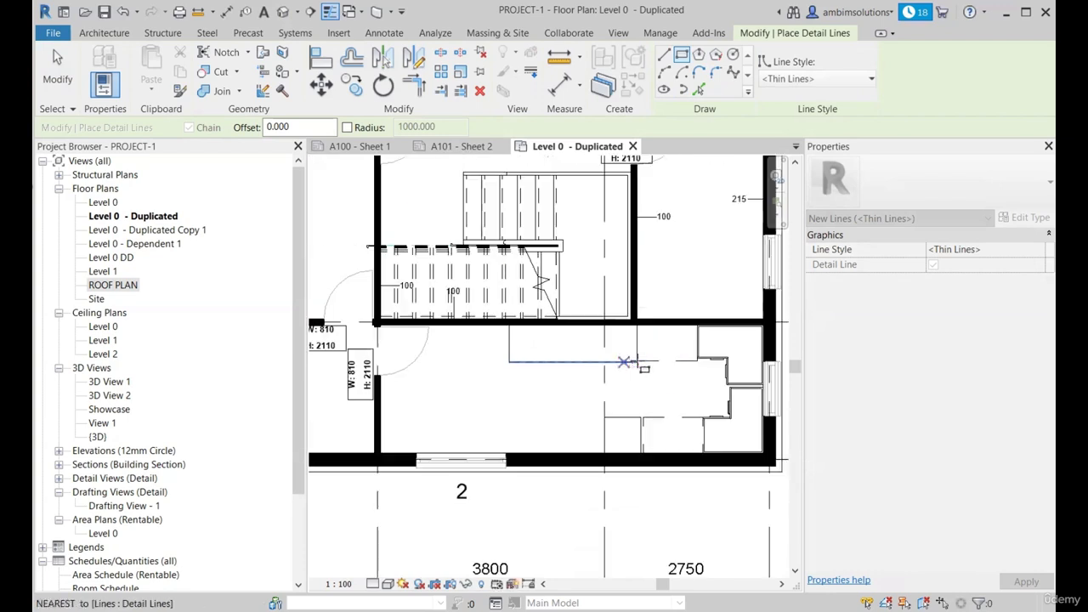
{"action": "scroll", "coordinate": [625, 362], "scroll_direction": "up", "scroll_amount": 3}
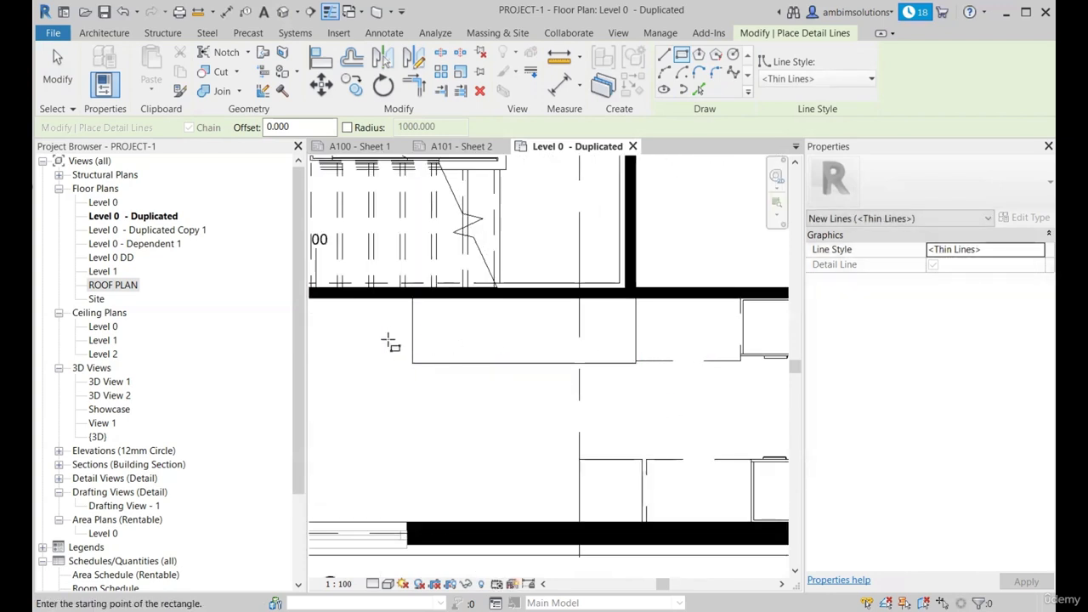
Draw a horizontal detail line in the <Hidden> style across the full width of the new rectangle, closer to its wall side.
{"action": "left_click", "coordinate": [808, 79]}
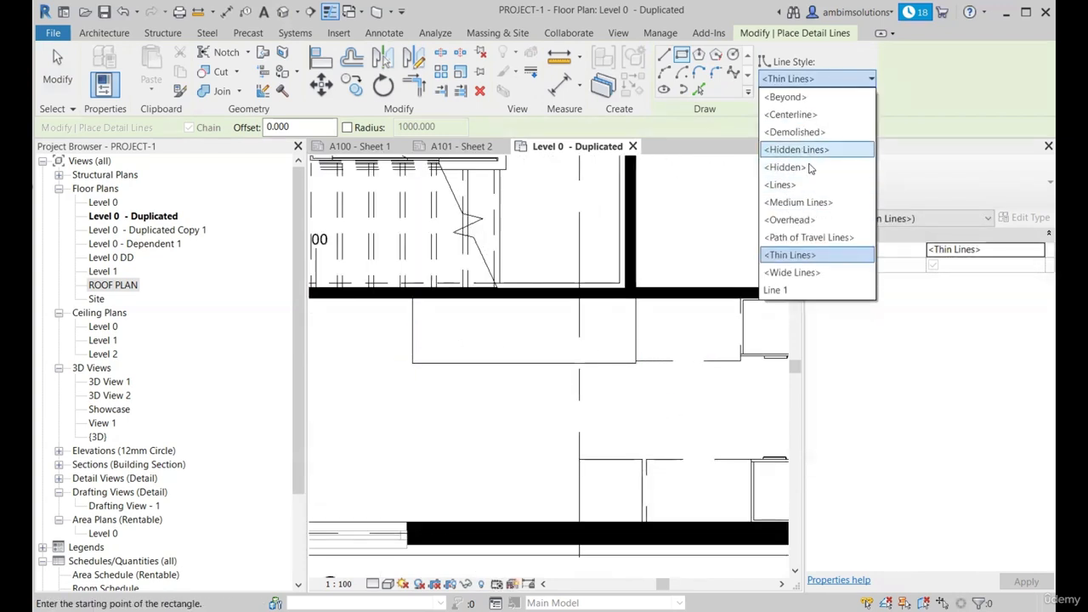
{"action": "left_click", "coordinate": [845, 145]}
{"action": "scroll", "coordinate": [650, 335], "scroll_direction": "up", "scroll_amount": 1}
{"action": "left_click", "coordinate": [634, 326]}
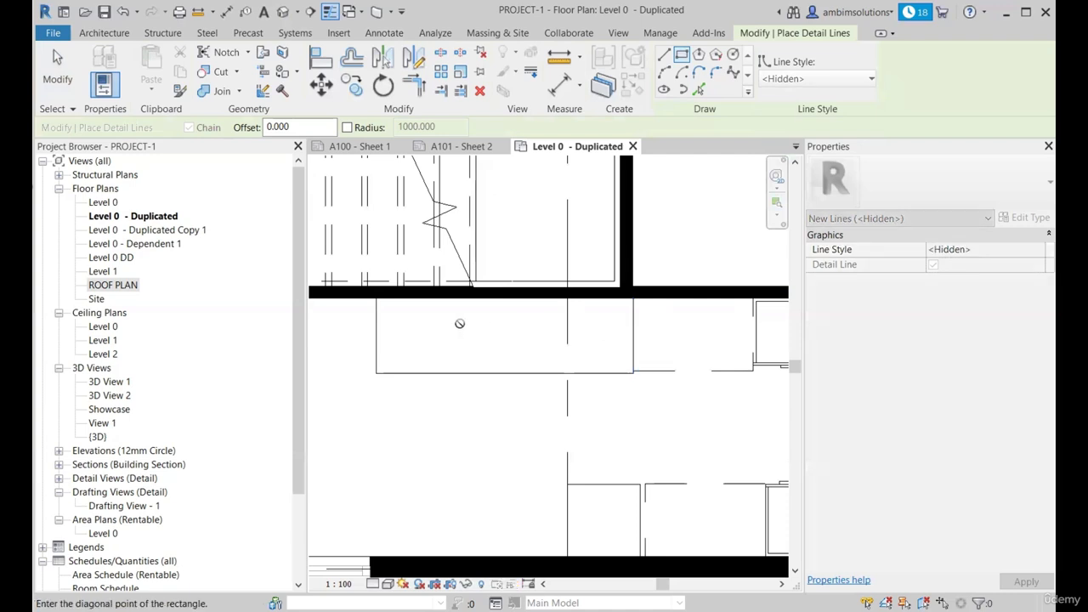
{"action": "left_click", "coordinate": [664, 58]}
{"action": "left_click", "coordinate": [633, 323]}
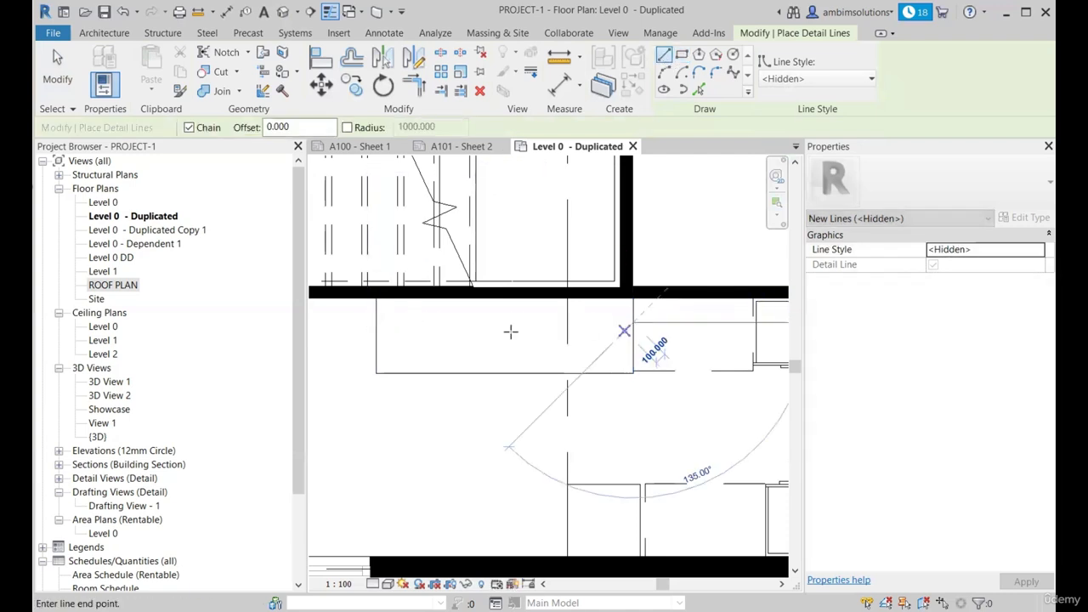
{"action": "left_click", "coordinate": [376, 321]}
{"action": "key", "text": "Escape"}
{"action": "key", "text": "Escape"}
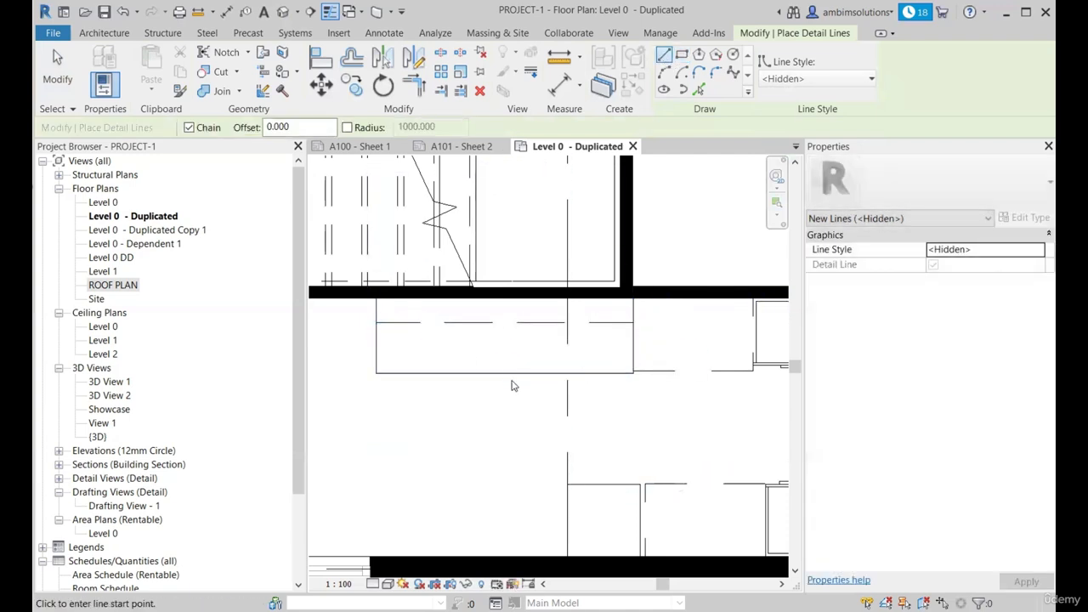
{"action": "scroll", "coordinate": [567, 332], "scroll_direction": "down", "scroll_amount": 2}
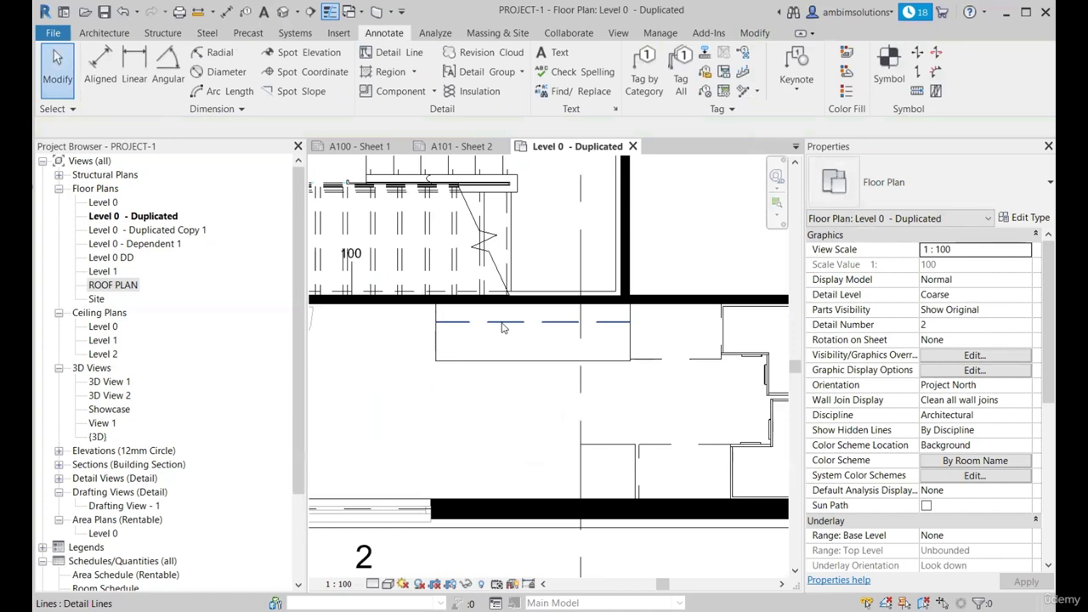
{"action": "scroll", "coordinate": [505, 374], "scroll_direction": "down", "scroll_amount": 2}
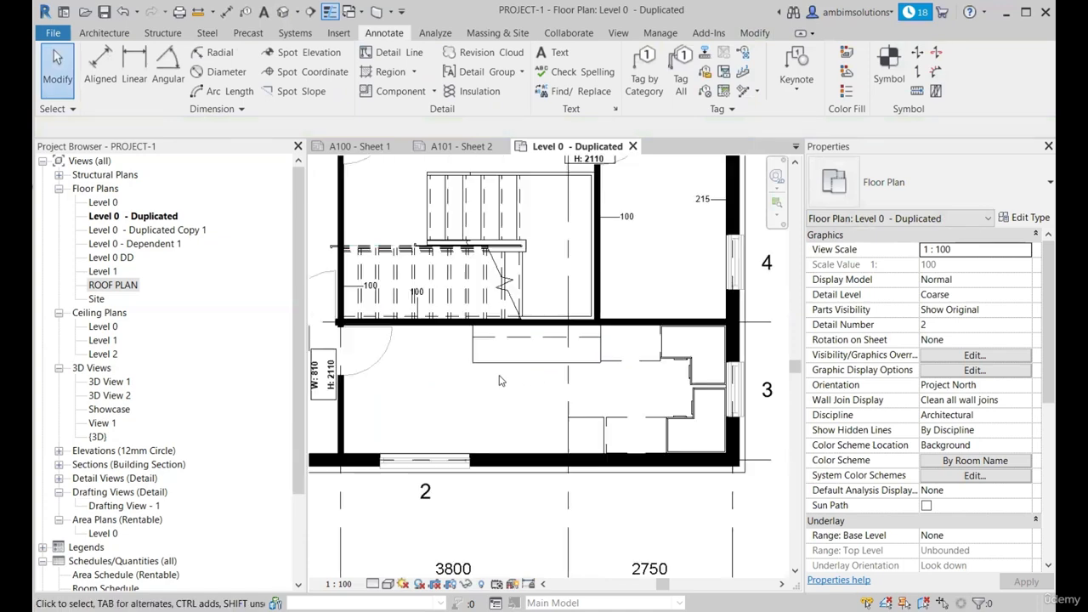
Set the vertical detail line beyond the east elevation marker to the <Hidden> line style.
{"action": "scroll", "coordinate": [500, 380], "scroll_direction": "down", "scroll_amount": 2}
{"action": "scroll", "coordinate": [491, 357], "scroll_direction": "down", "scroll_amount": 2}
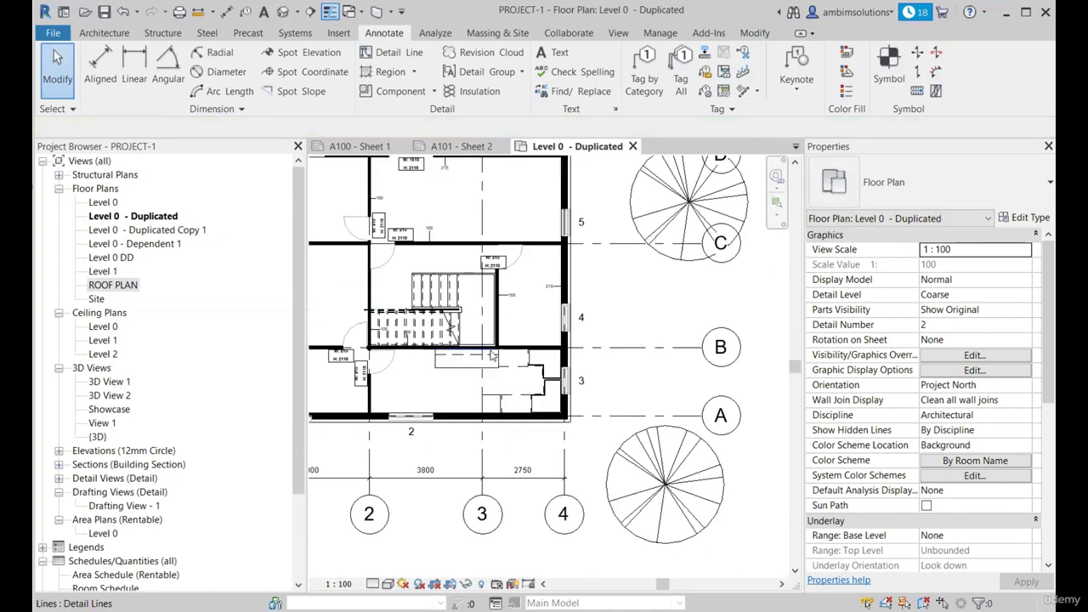
{"action": "scroll", "coordinate": [491, 355], "scroll_direction": "up", "scroll_amount": 3}
{"action": "scroll", "coordinate": [436, 373], "scroll_direction": "down", "scroll_amount": 3}
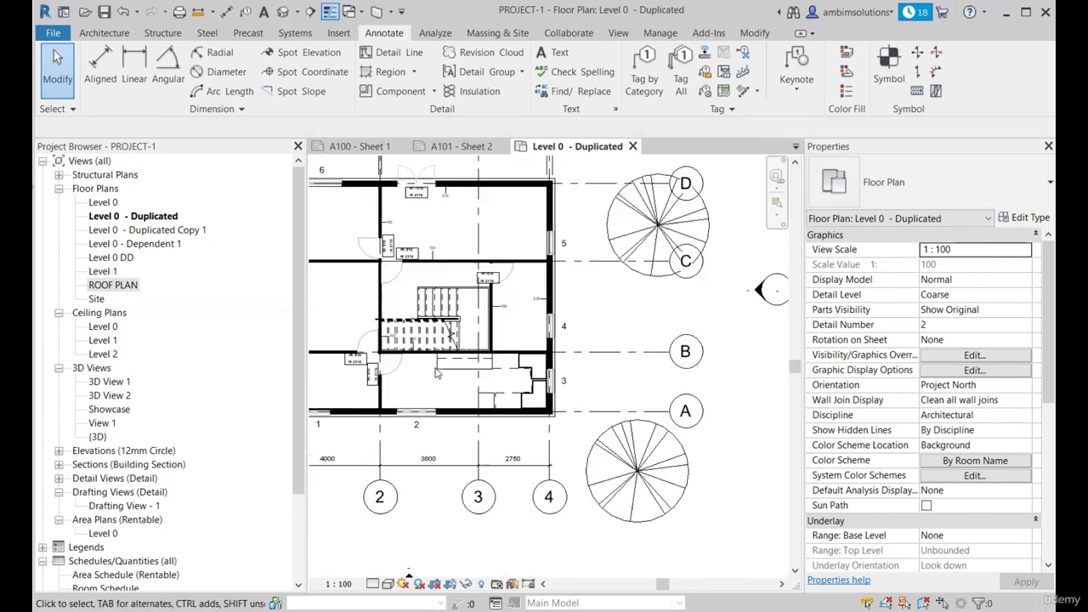
{"action": "scroll", "coordinate": [436, 374], "scroll_direction": "down", "scroll_amount": 2}
{"action": "scroll", "coordinate": [485, 319], "scroll_direction": "up", "scroll_amount": 6}
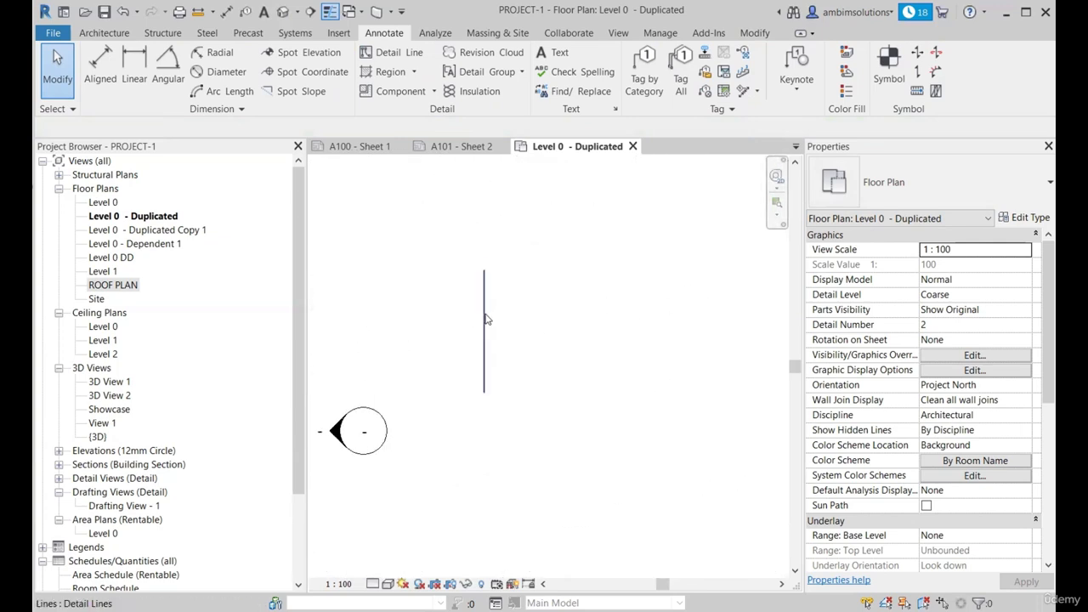
{"action": "left_click", "coordinate": [484, 319]}
{"action": "scroll", "coordinate": [490, 278], "scroll_direction": "up", "scroll_amount": 2}
{"action": "scroll", "coordinate": [489, 289], "scroll_direction": "down", "scroll_amount": 2}
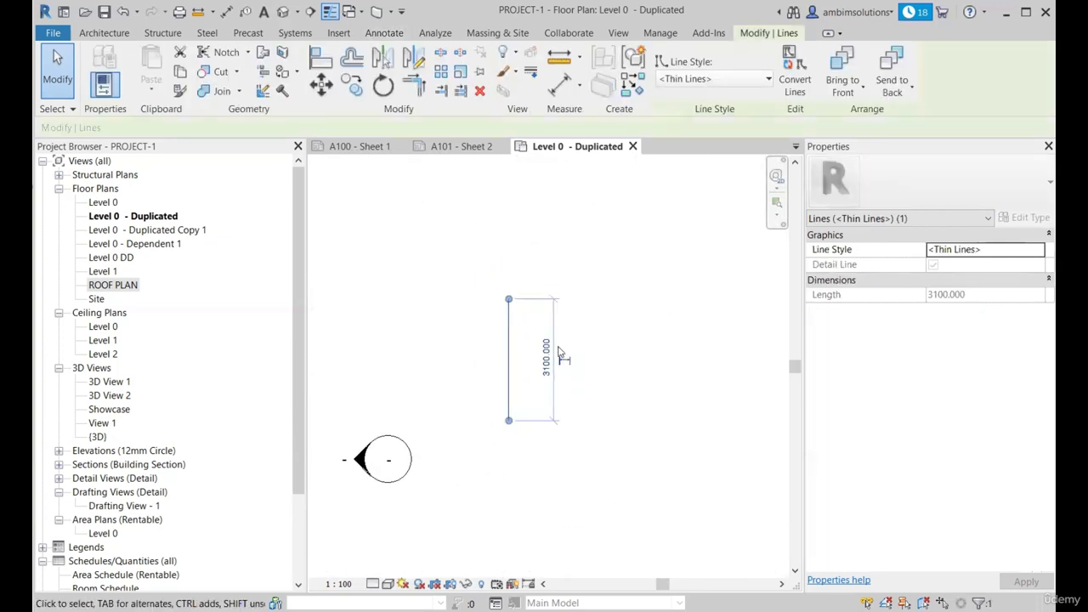
{"action": "left_click", "coordinate": [737, 80]}
{"action": "left_click", "coordinate": [693, 163]}
Change the same vertical detail line to the <Demolished> line style and deselect it.
{"action": "left_click", "coordinate": [712, 79]}
{"action": "left_click", "coordinate": [702, 131]}
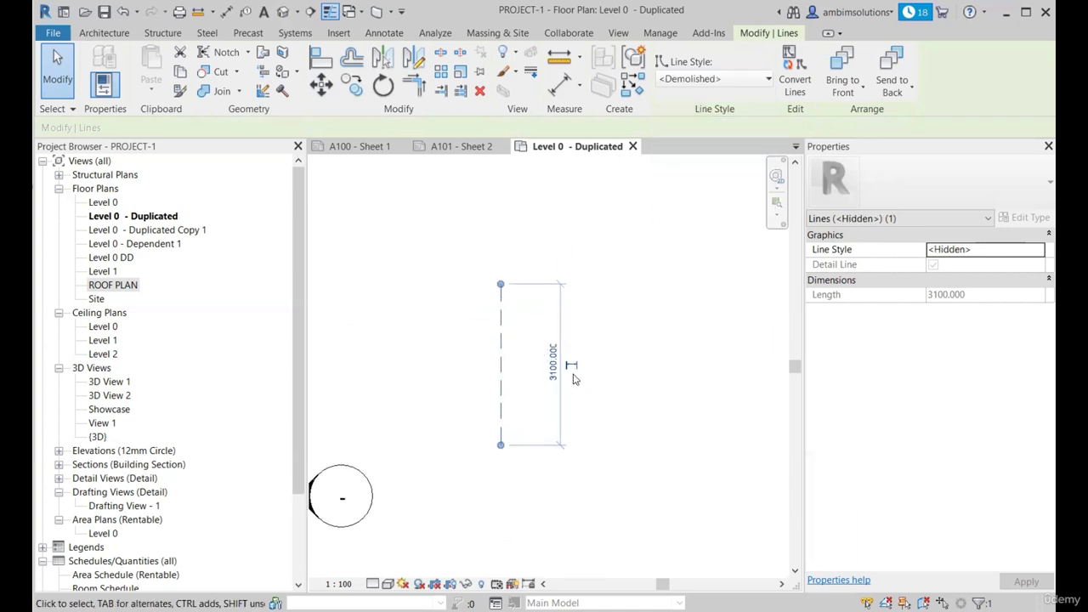
{"action": "left_click", "coordinate": [716, 79]}
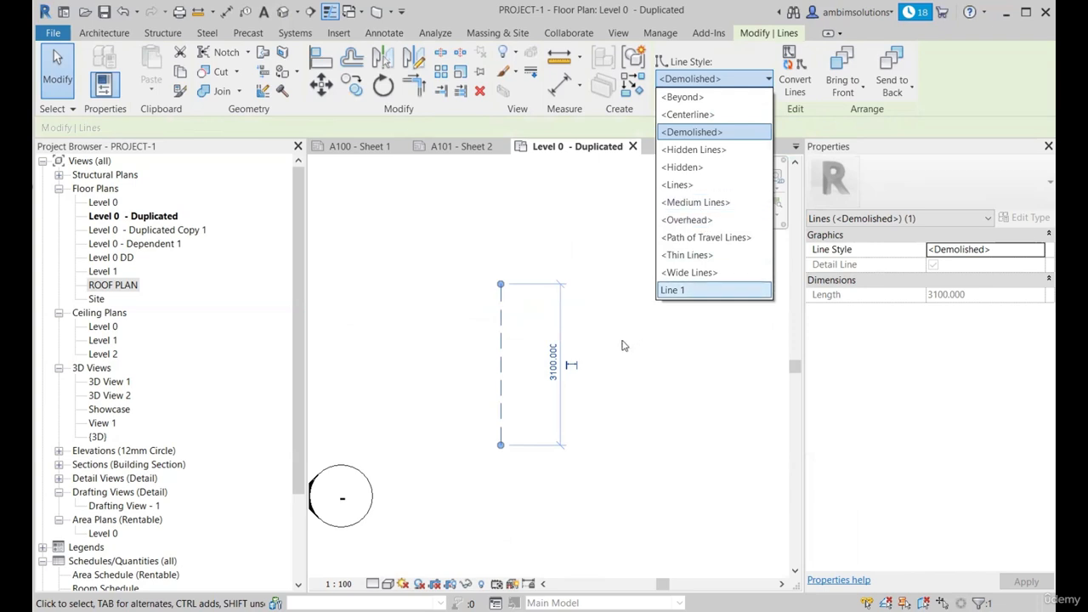
{"action": "left_click", "coordinate": [618, 342]}
{"action": "left_click", "coordinate": [559, 389]}
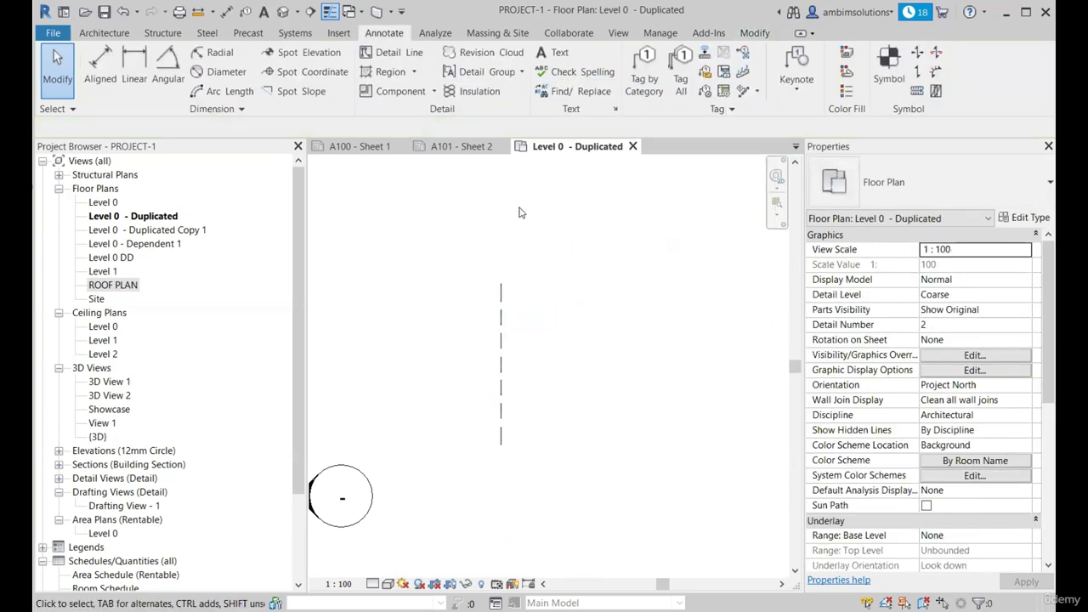
Create a new line style named Line 2 as a subcategory of Lines.
{"action": "left_click", "coordinate": [660, 33]}
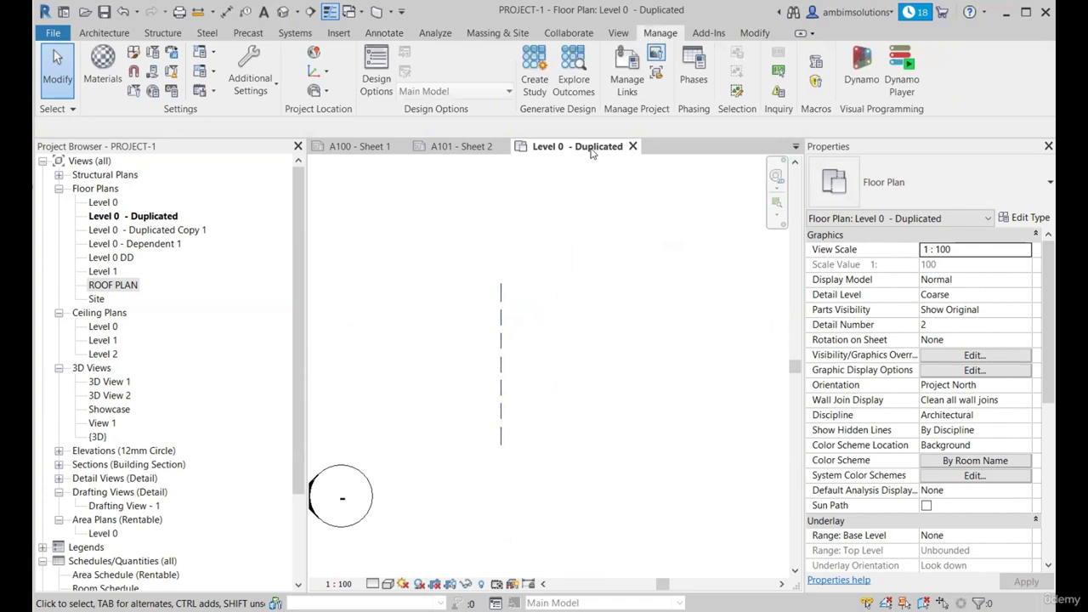
{"action": "left_click", "coordinate": [257, 91]}
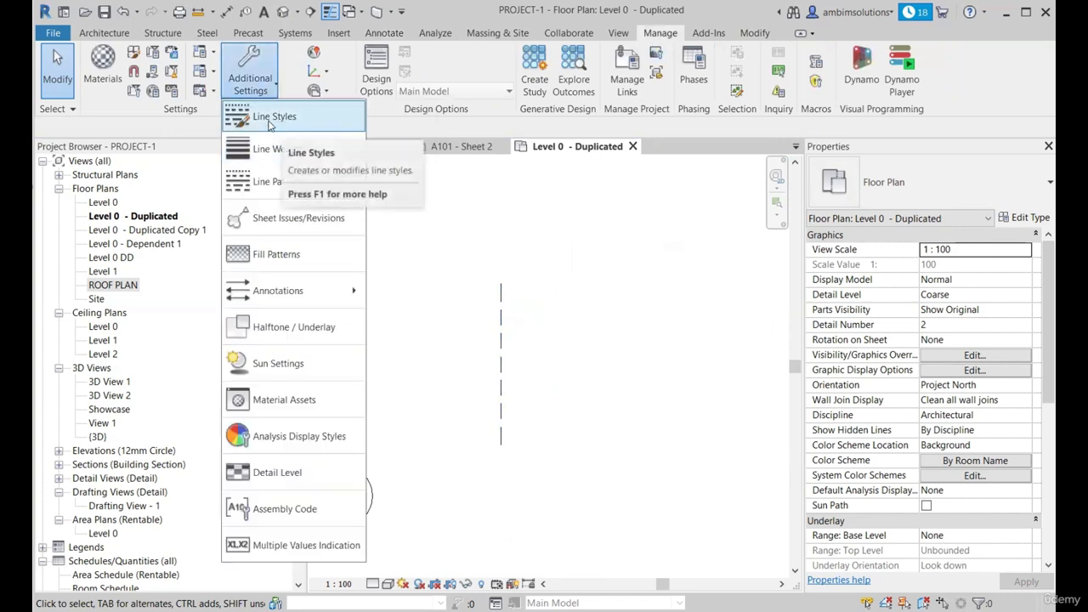
{"action": "left_click", "coordinate": [279, 124]}
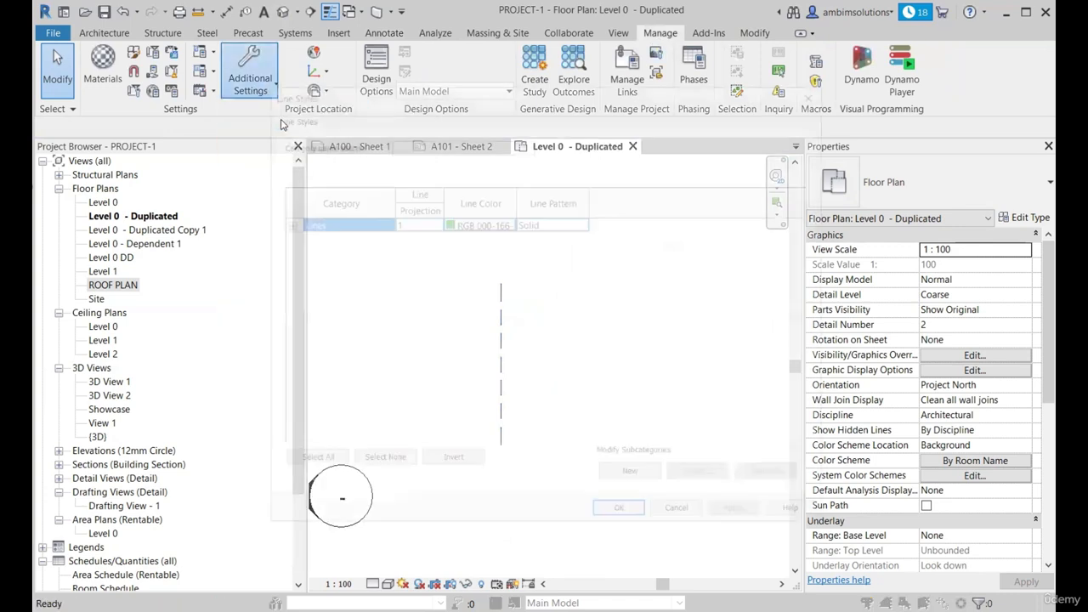
{"action": "left_click", "coordinate": [632, 476]}
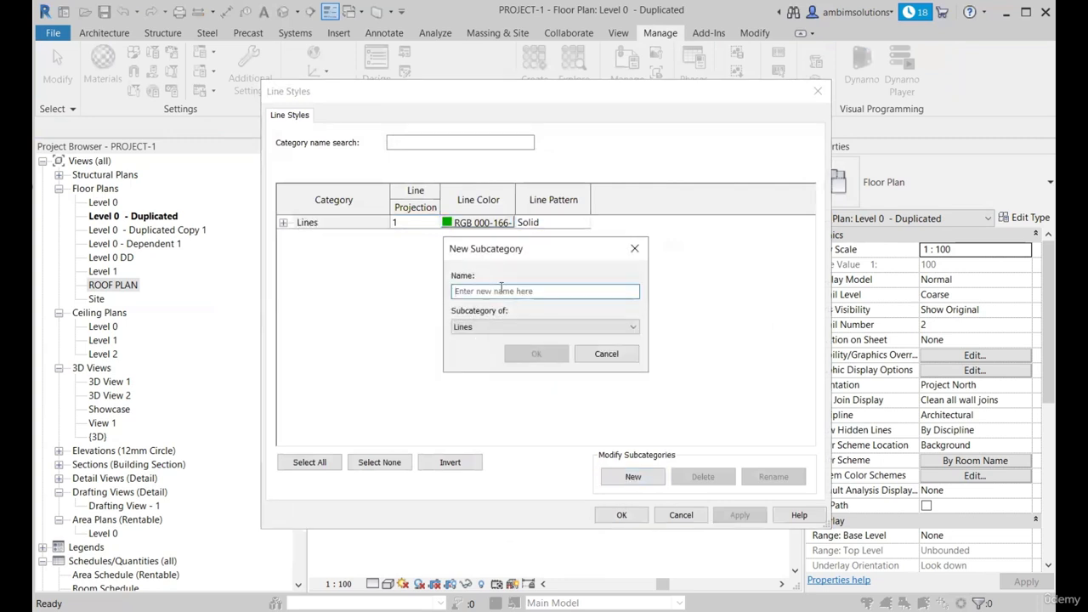
{"action": "type", "text": "Line 2"}
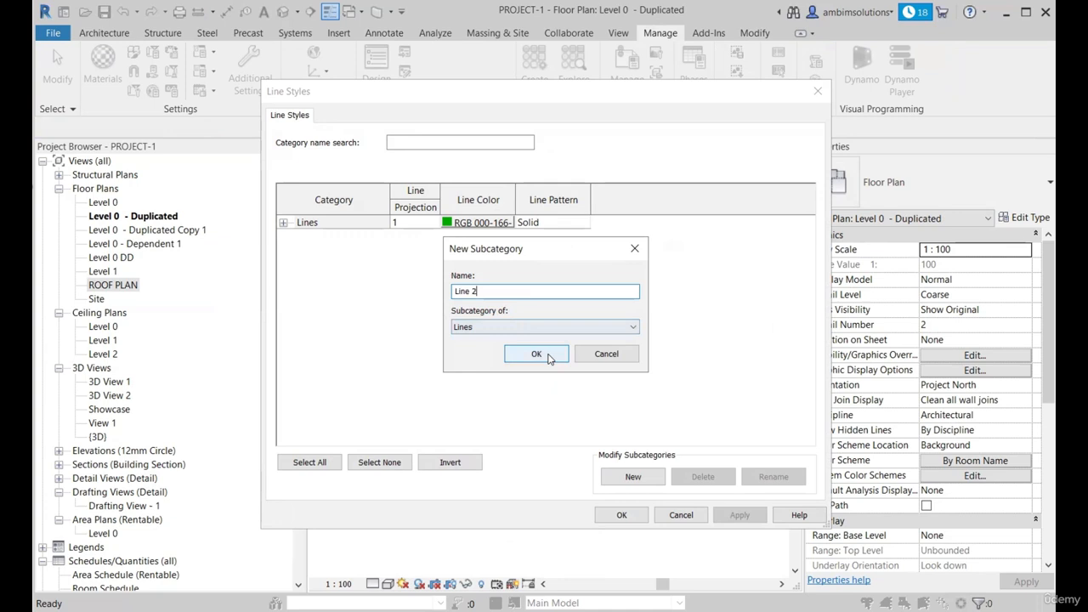
{"action": "left_click", "coordinate": [546, 356]}
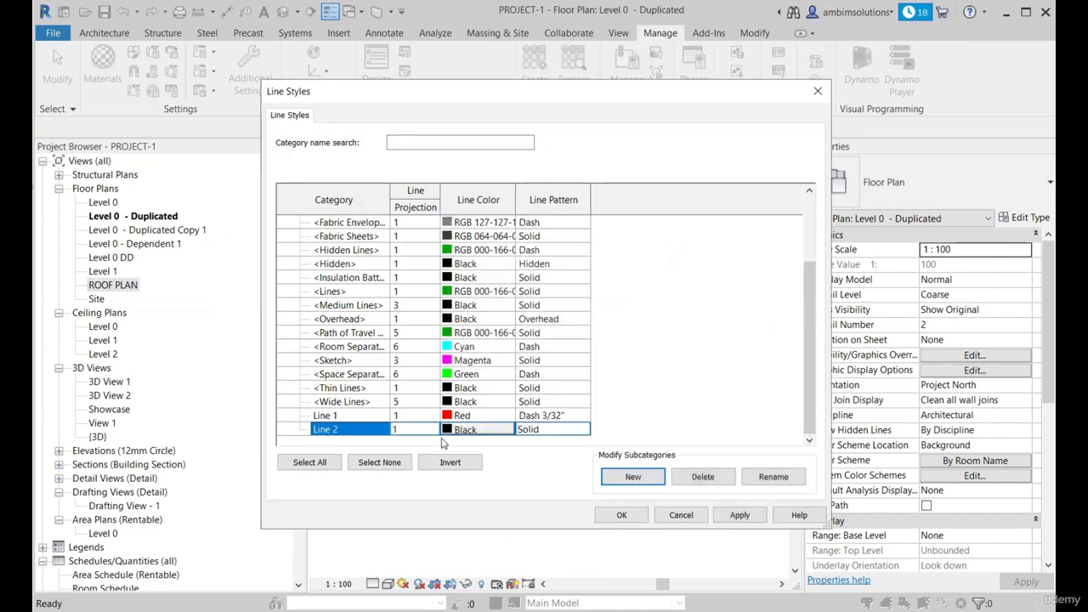
Examine the projection line weights offered for the Line 2 style.
{"action": "left_click", "coordinate": [416, 429]}
{"action": "left_click", "coordinate": [431, 430]}
{"action": "scroll", "coordinate": [414, 487], "scroll_direction": "down", "scroll_amount": 3}
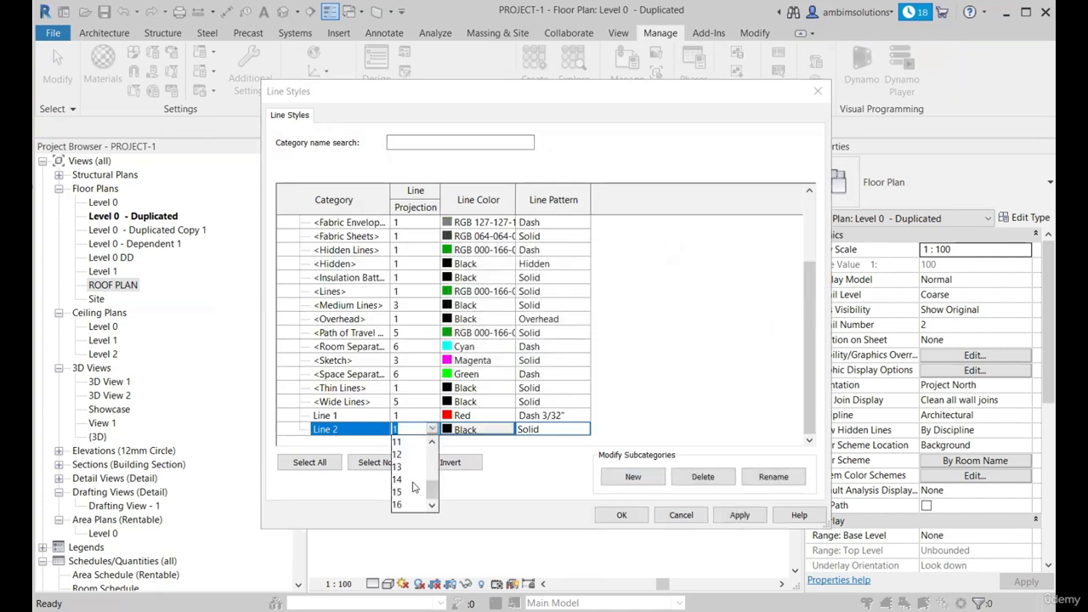
{"action": "scroll", "coordinate": [414, 480], "scroll_direction": "up", "scroll_amount": 3}
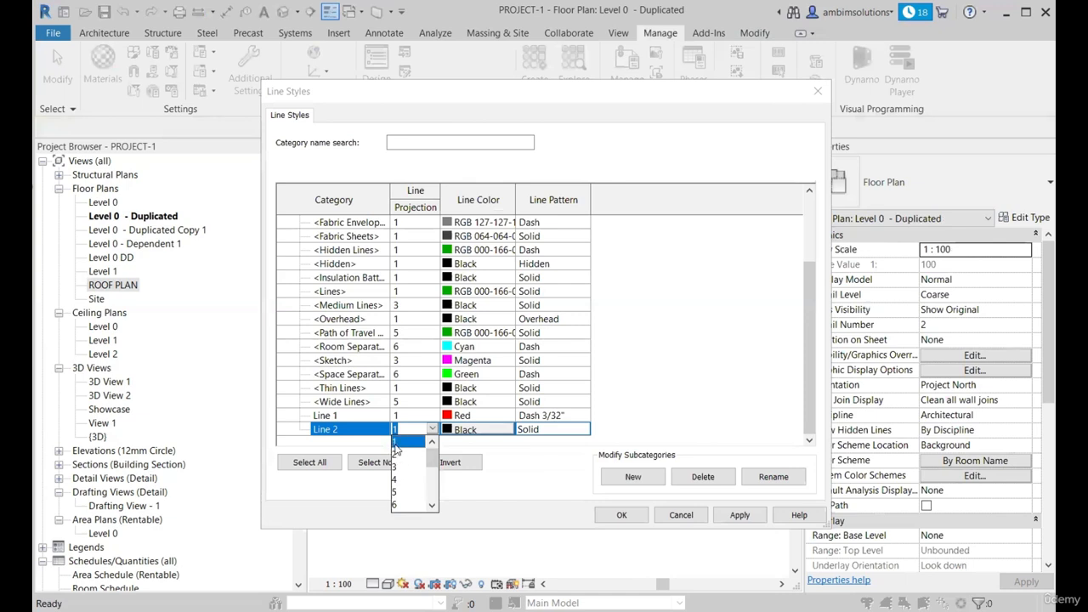
{"action": "scroll", "coordinate": [410, 500], "scroll_direction": "down", "scroll_amount": 4}
{"action": "scroll", "coordinate": [408, 502], "scroll_direction": "up", "scroll_amount": 4}
{"action": "scroll", "coordinate": [402, 447], "scroll_direction": "down", "scroll_amount": 4}
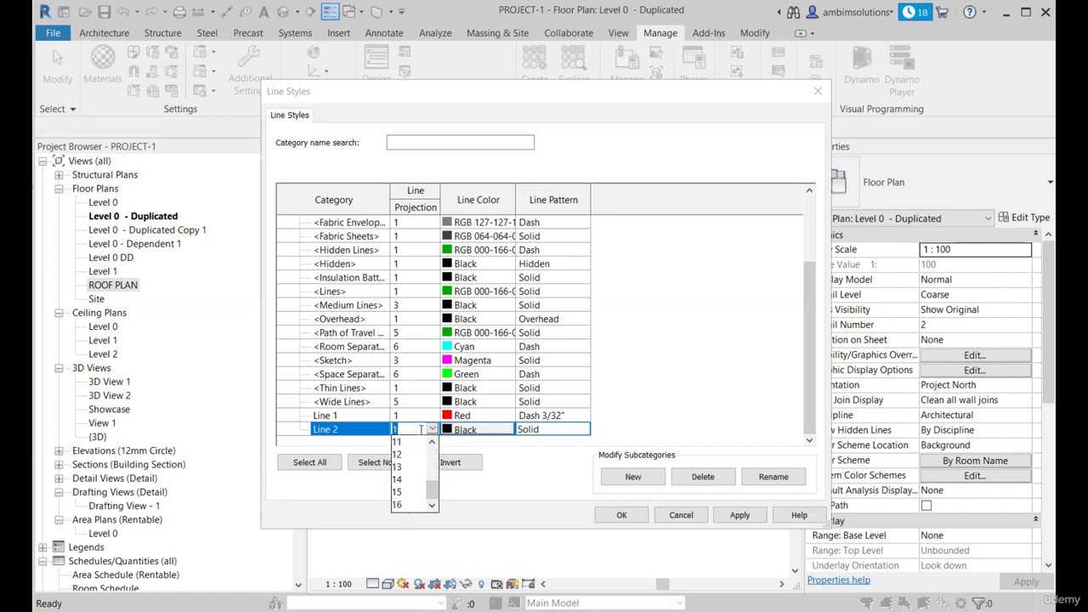
{"action": "left_click", "coordinate": [413, 430]}
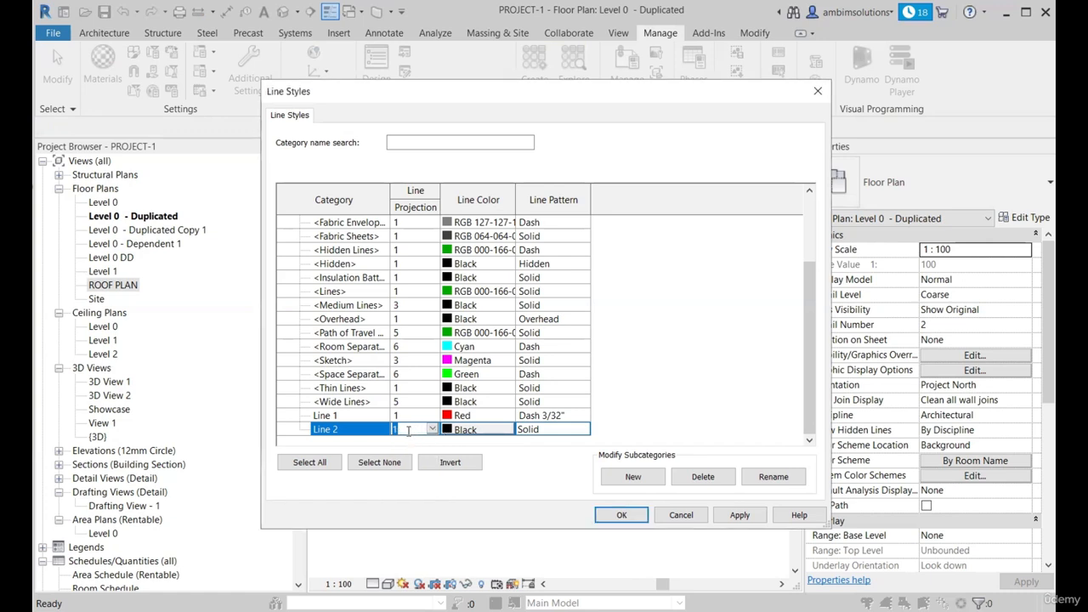
Set the line color of the Line 2 style to Red.
{"action": "left_click", "coordinate": [476, 429]}
{"action": "left_click", "coordinate": [392, 215]}
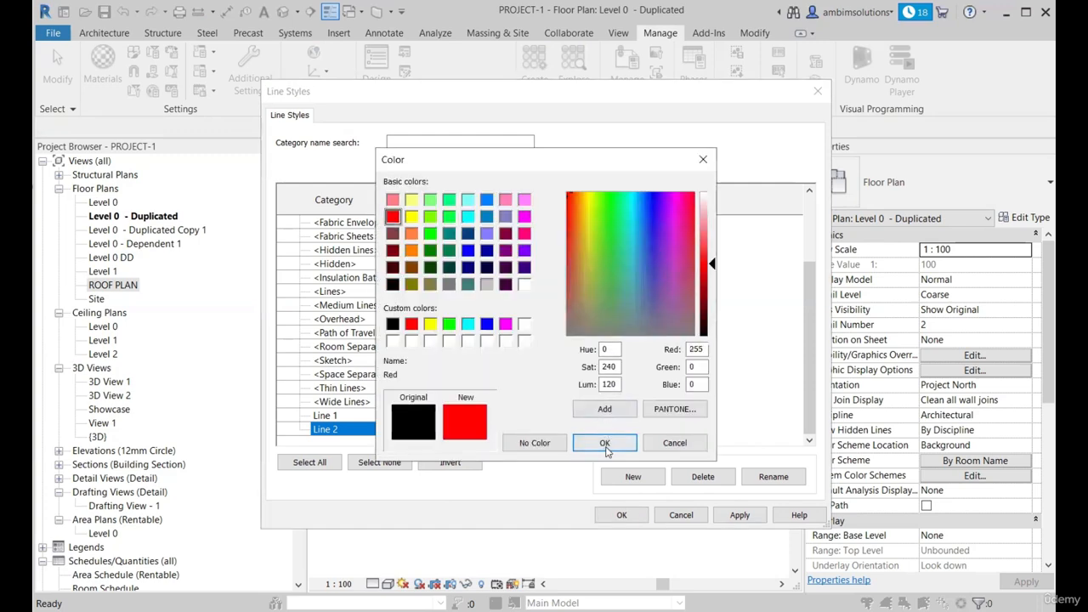
{"action": "left_click", "coordinate": [604, 443]}
Give the Line 2 style the Dash 3/32" line pattern and save the line style changes.
{"action": "left_click", "coordinate": [560, 429]}
{"action": "left_click", "coordinate": [584, 430]}
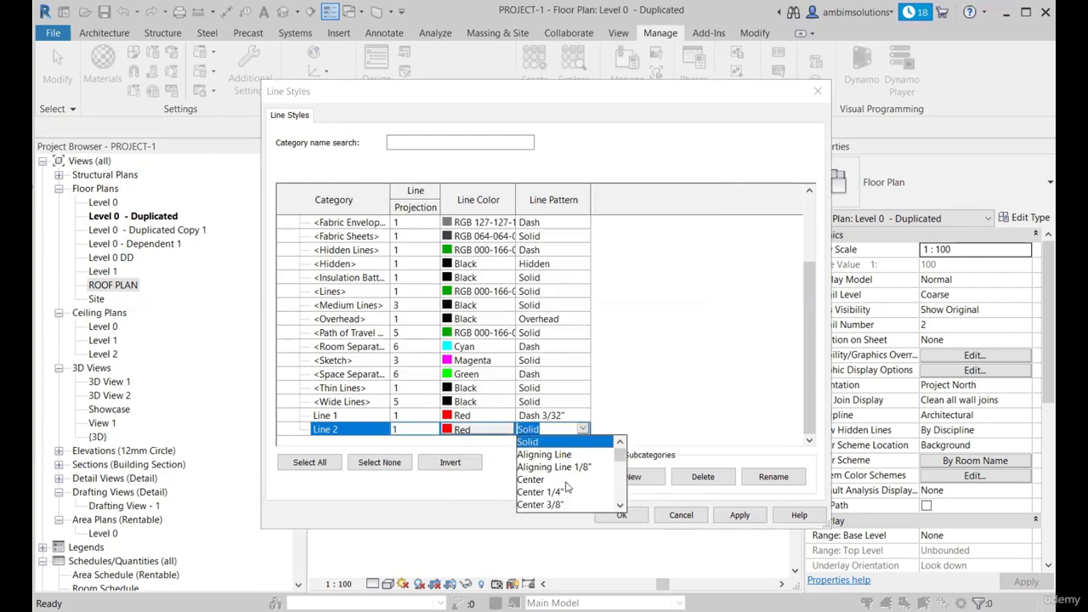
{"action": "scroll", "coordinate": [549, 485], "scroll_direction": "down", "scroll_amount": 6}
{"action": "scroll", "coordinate": [548, 486], "scroll_direction": "down", "scroll_amount": 2}
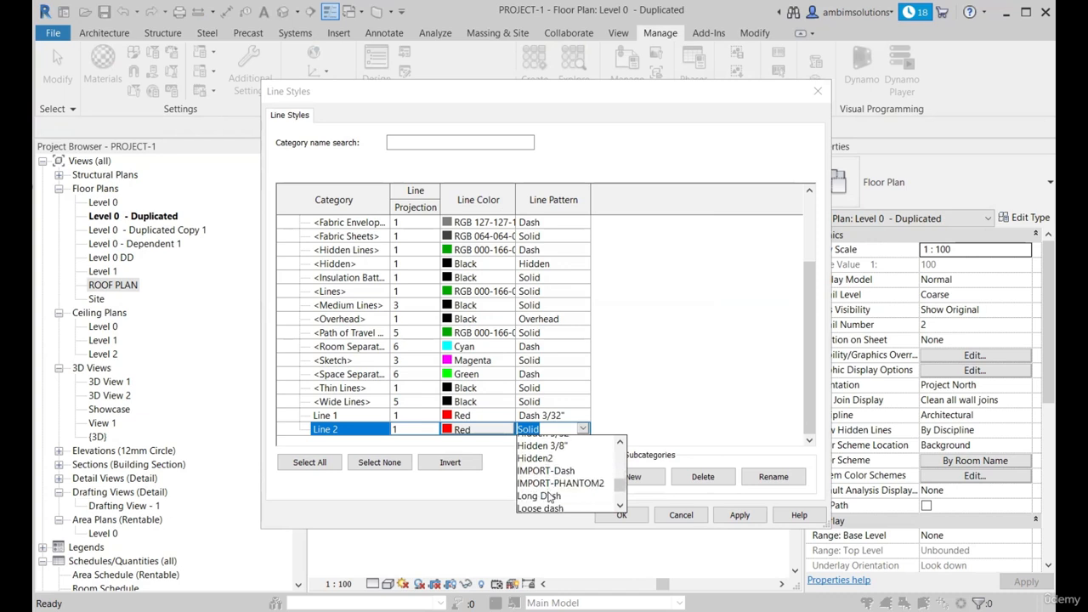
{"action": "scroll", "coordinate": [548, 487], "scroll_direction": "up", "scroll_amount": 8}
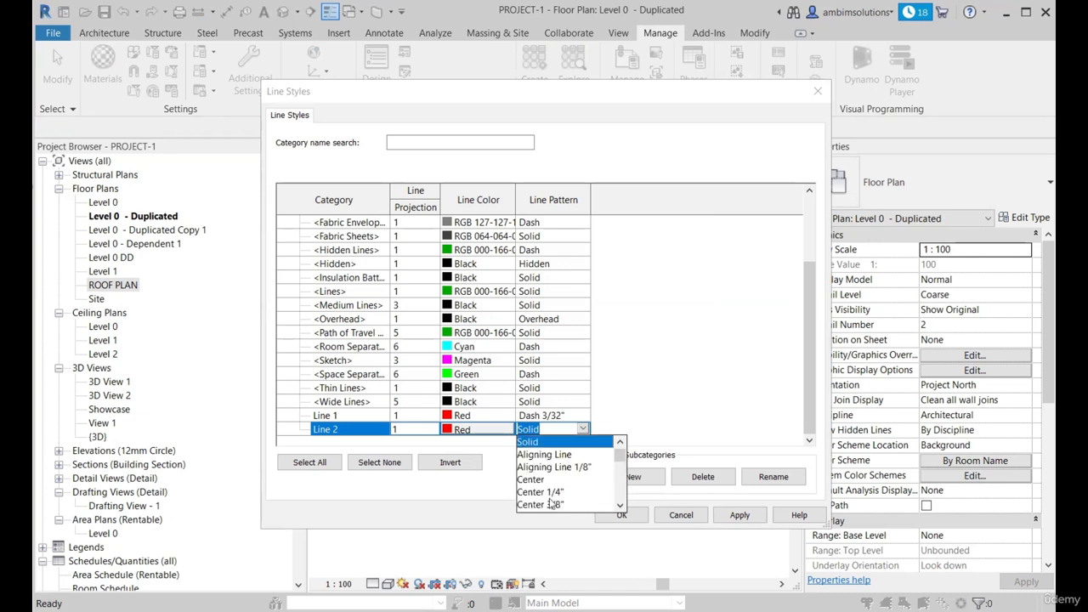
{"action": "scroll", "coordinate": [549, 476], "scroll_direction": "down", "scroll_amount": 5}
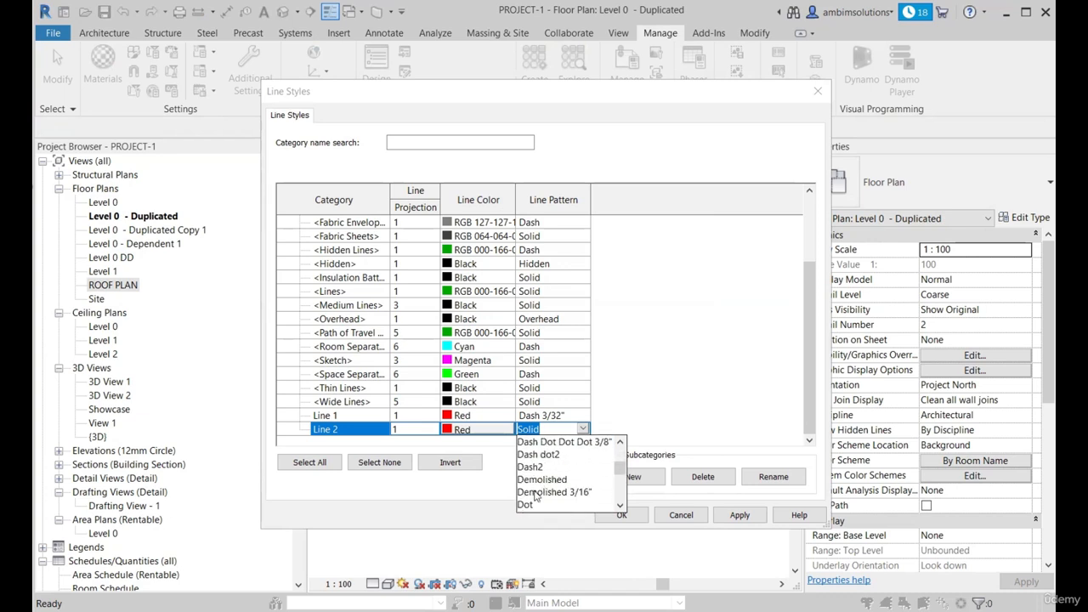
{"action": "scroll", "coordinate": [540, 484], "scroll_direction": "up", "scroll_amount": 2}
{"action": "scroll", "coordinate": [554, 472], "scroll_direction": "up", "scroll_amount": 1}
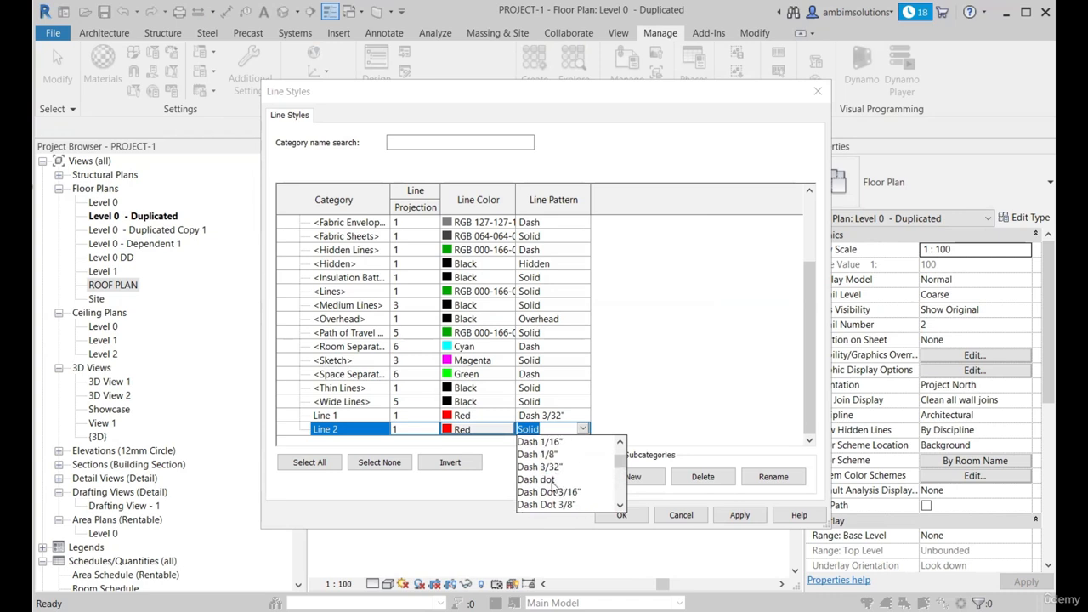
{"action": "left_click", "coordinate": [538, 466]}
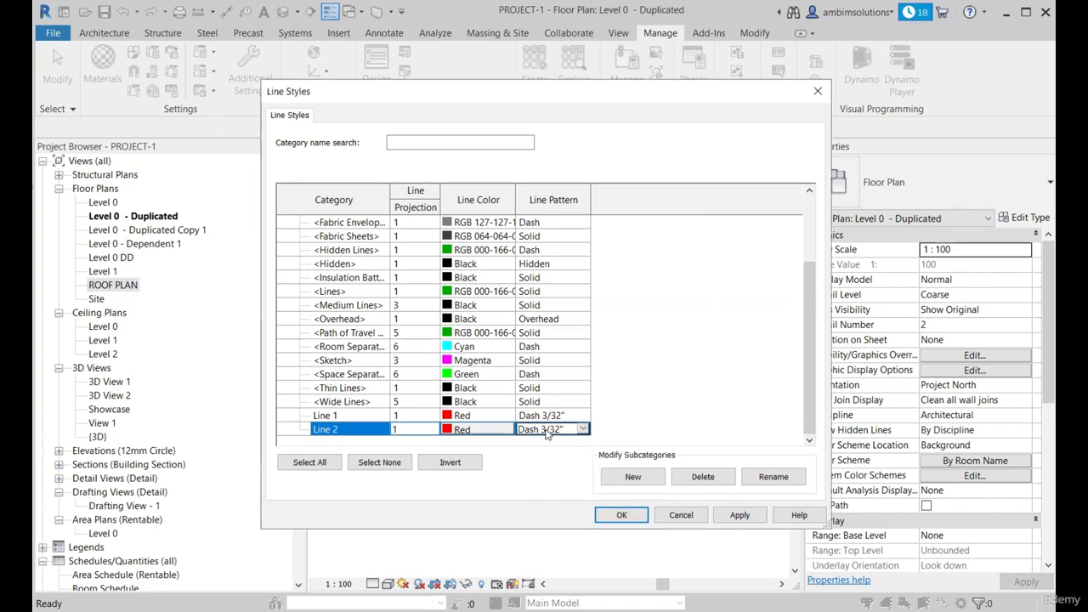
{"action": "left_click", "coordinate": [739, 515]}
{"action": "left_click", "coordinate": [621, 515]}
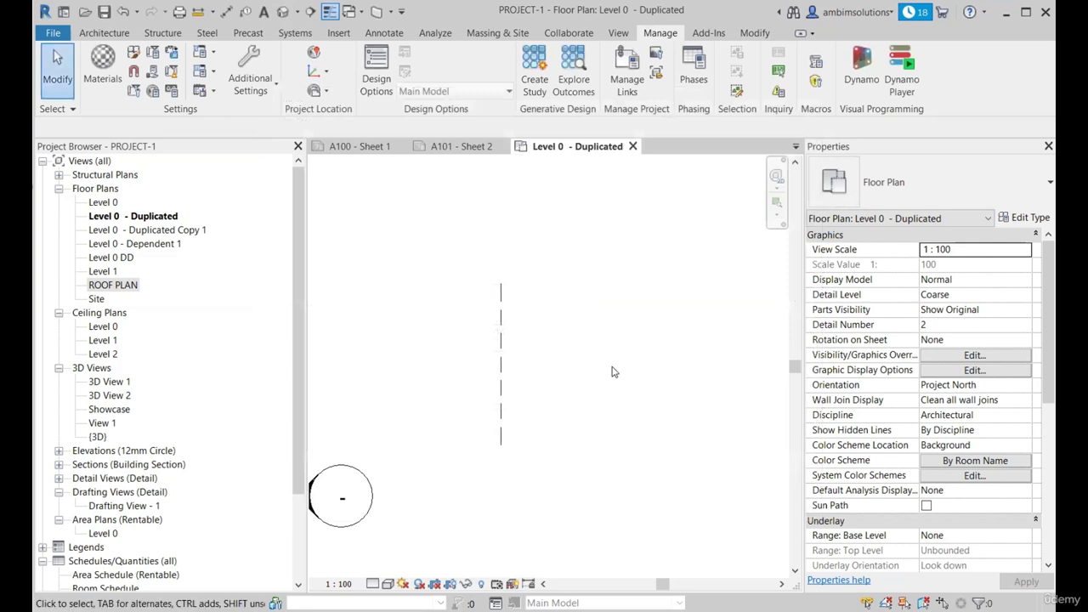
Draw a vertical detail line about 3100 mm long in the Line 2 style, parallel to the existing dashed line on its east side.
{"action": "left_click", "coordinate": [386, 33]}
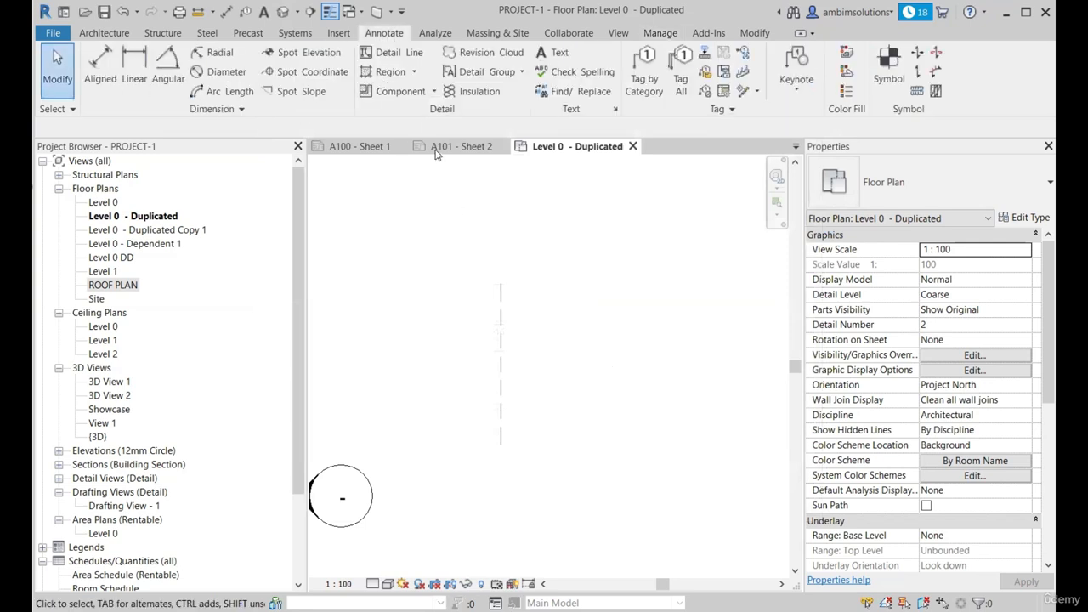
{"action": "left_click", "coordinate": [392, 54]}
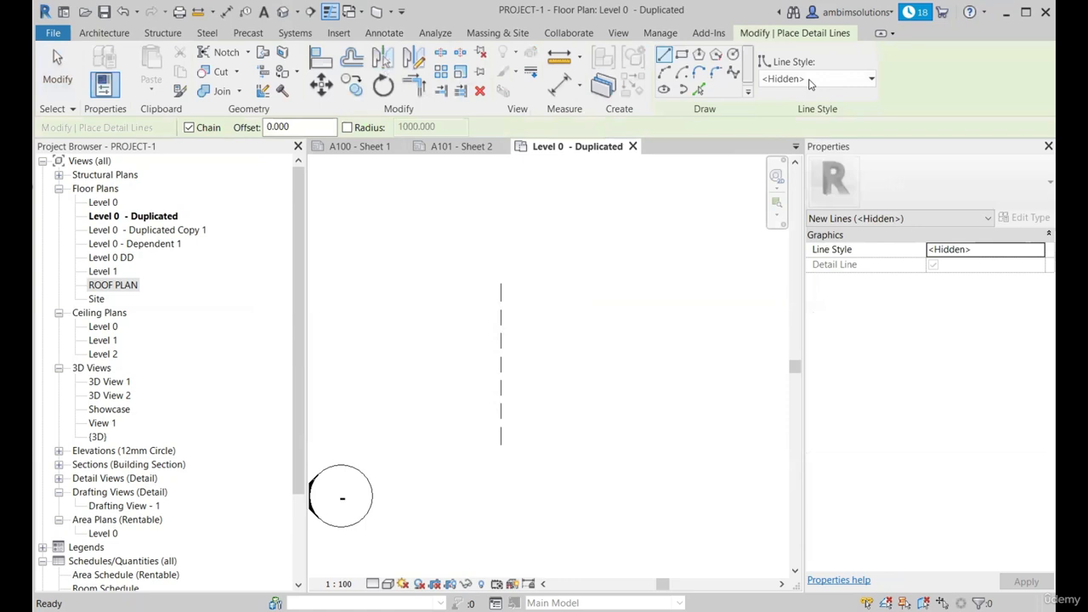
{"action": "left_click", "coordinate": [810, 79]}
{"action": "left_click", "coordinate": [786, 304]}
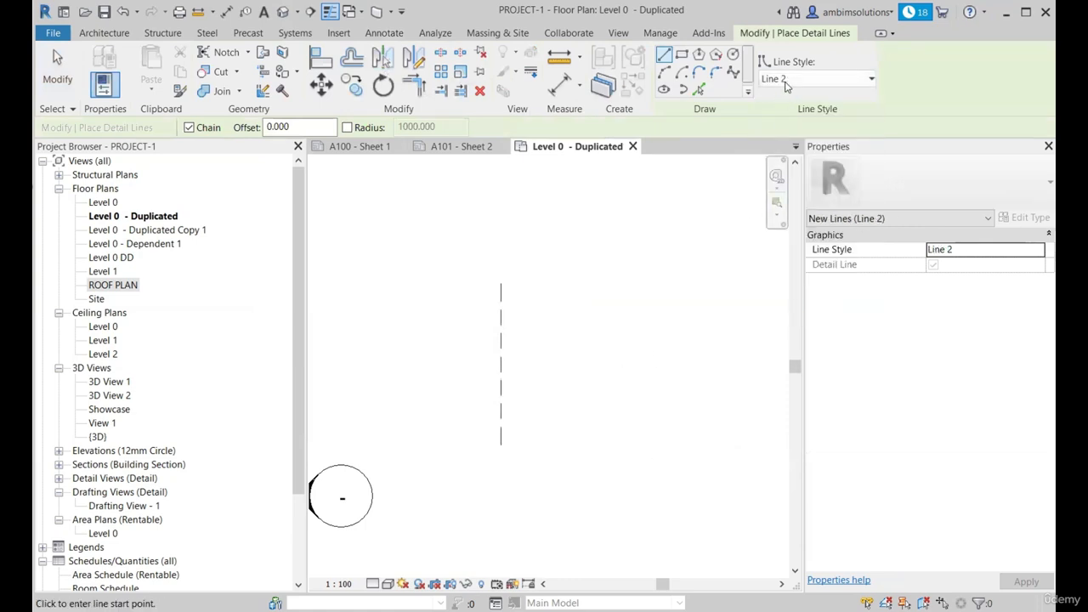
{"action": "left_click", "coordinate": [569, 446]}
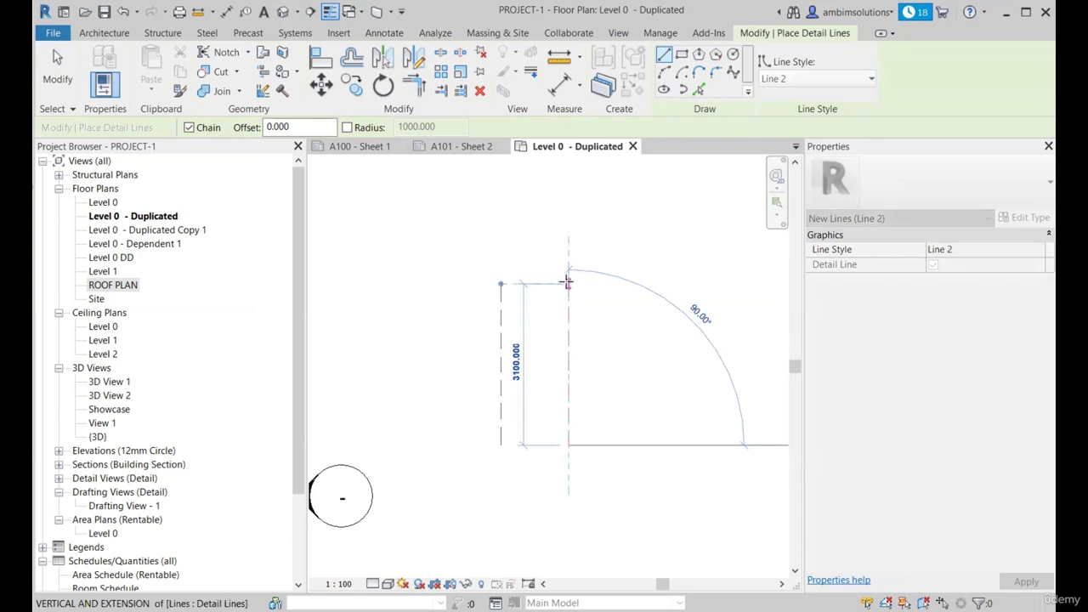
{"action": "left_click", "coordinate": [569, 284]}
{"action": "key", "text": "Escape"}
{"action": "scroll", "coordinate": [609, 337], "scroll_direction": "up", "scroll_amount": 2}
{"action": "scroll", "coordinate": [543, 255], "scroll_direction": "up", "scroll_amount": 1}
{"action": "key", "text": "Escape"}
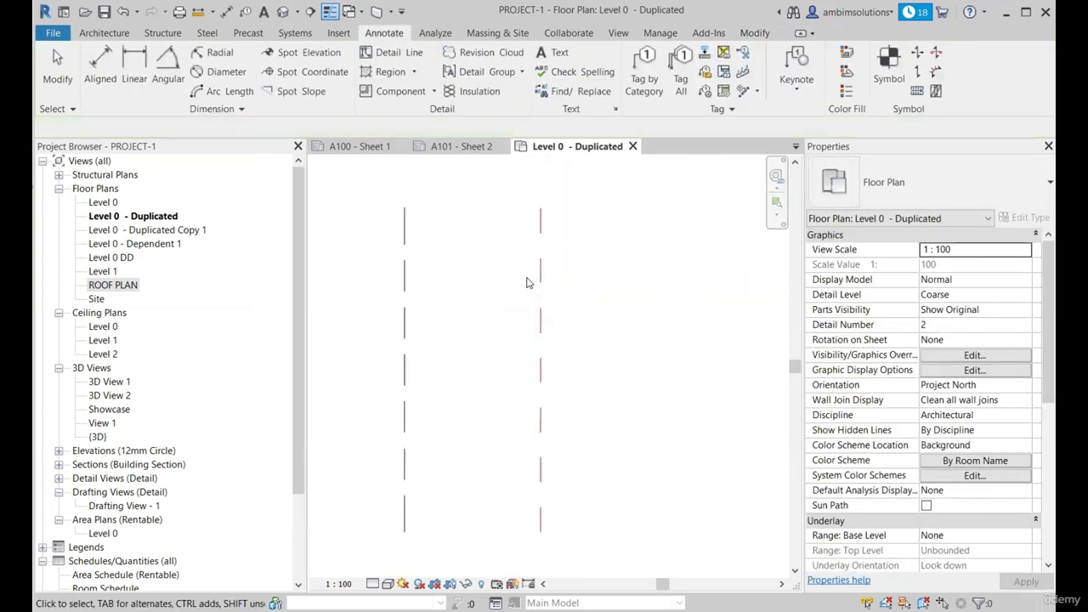
{"action": "scroll", "coordinate": [556, 361], "scroll_direction": "up", "scroll_amount": 3}
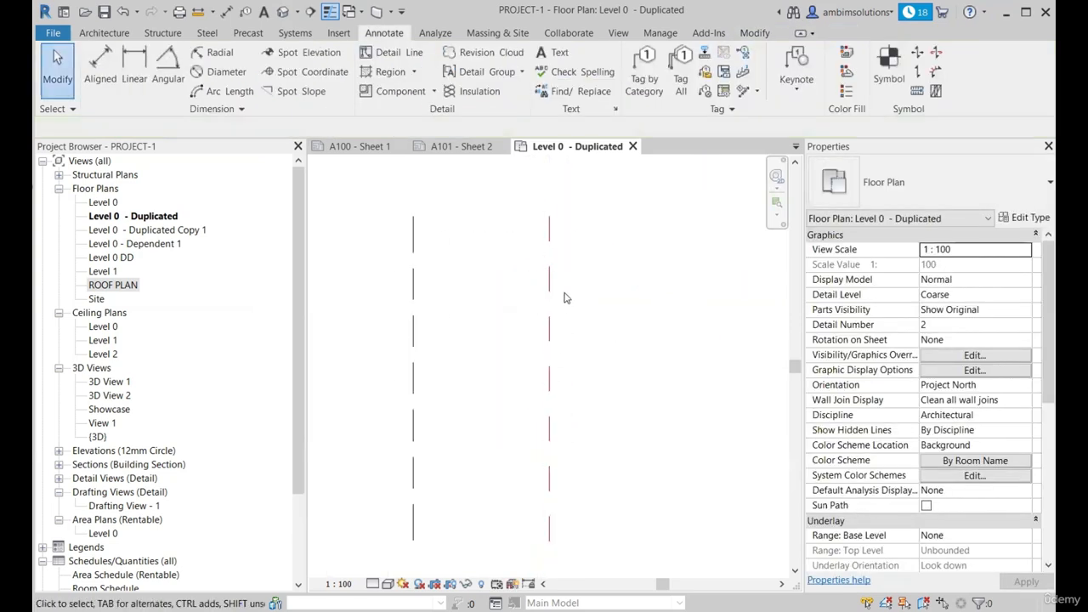
Delete the red detail line drawn in the Line 2 style.
{"action": "scroll", "coordinate": [538, 372], "scroll_direction": "down", "scroll_amount": 2}
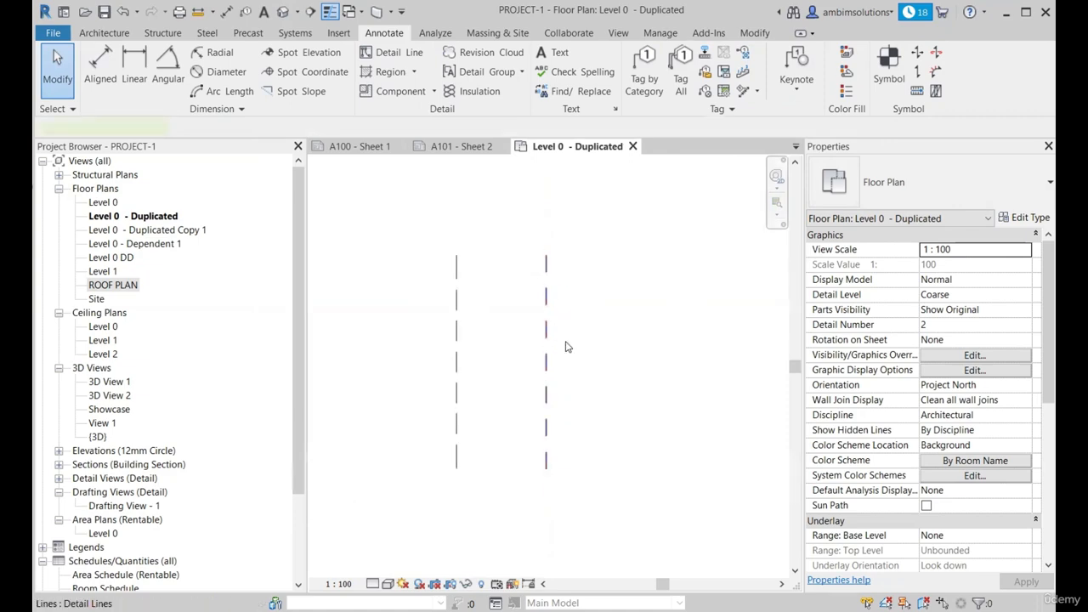
{"action": "left_click", "coordinate": [568, 347]}
{"action": "scroll", "coordinate": [567, 346], "scroll_direction": "down", "scroll_amount": 2}
{"action": "key", "text": "Delete"}
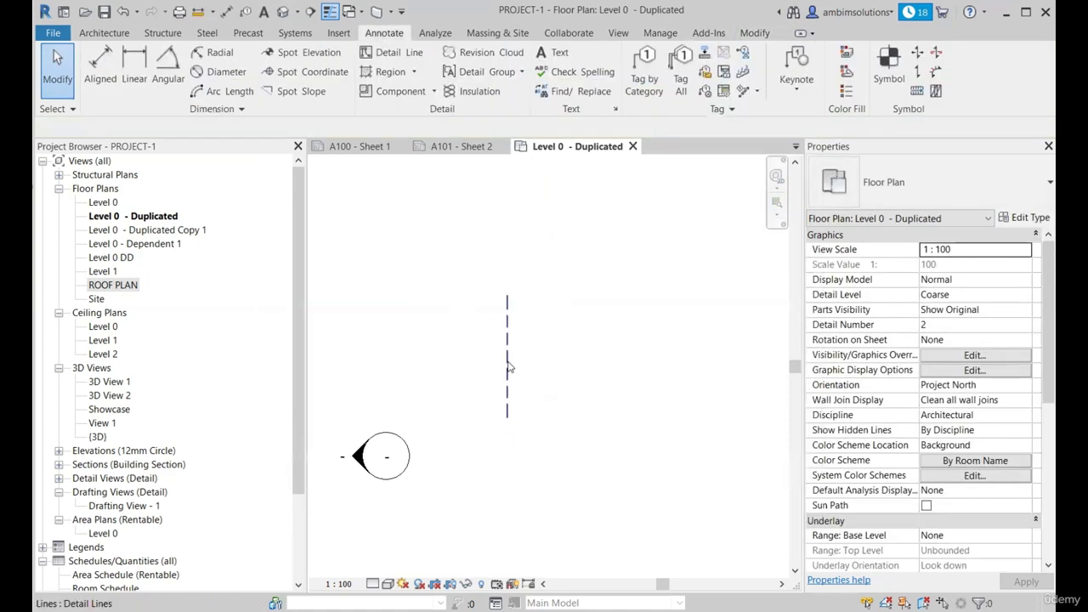
Delete the remaining vertical dashed detail line beyond the east elevation marker.
{"action": "left_click", "coordinate": [507, 367]}
{"action": "key", "text": "Delete"}
{"action": "scroll", "coordinate": [552, 364], "scroll_direction": "down", "scroll_amount": 3}
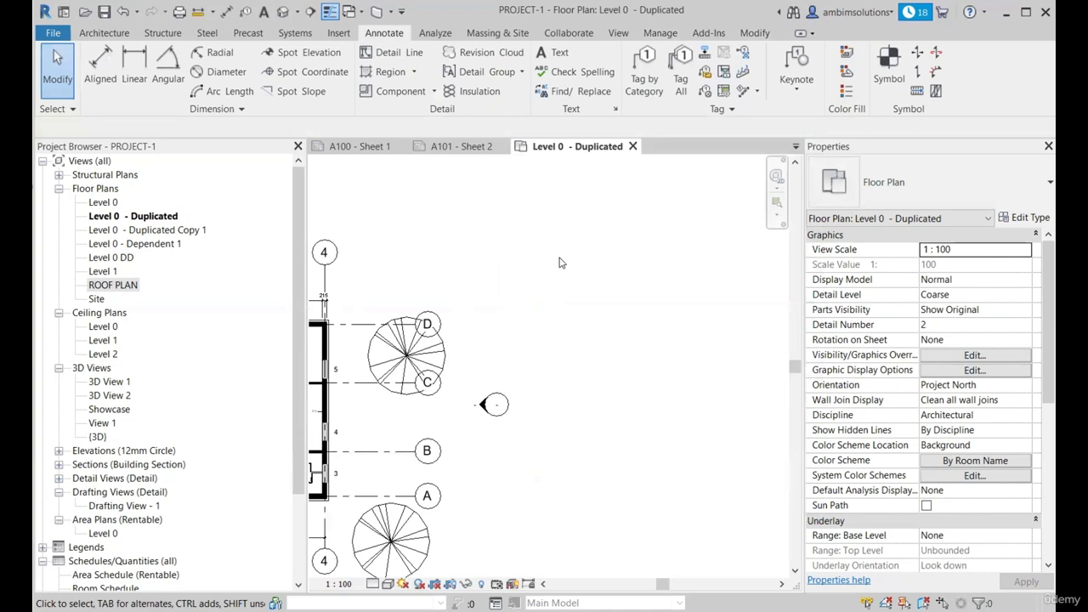
{"action": "scroll", "coordinate": [589, 323], "scroll_direction": "down", "scroll_amount": 3}
{"action": "scroll", "coordinate": [399, 369], "scroll_direction": "up", "scroll_amount": 4}
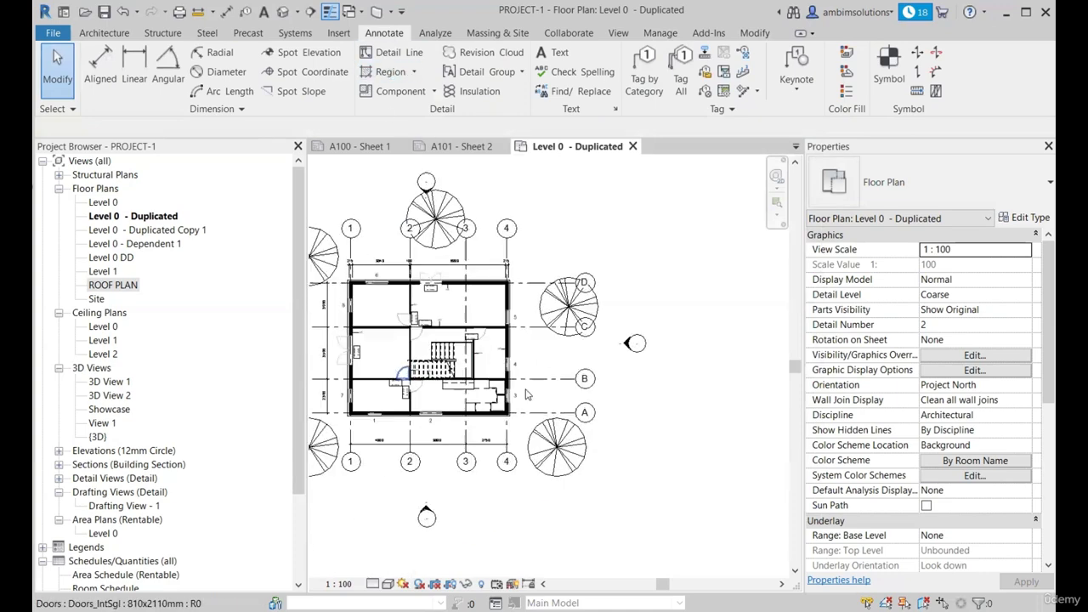
Examine the Level 0 - Duplicated floor plan, including the detail lines in the kitchen at its south-east corner.
{"action": "middle_click_drag", "start_coordinate": [412, 374], "coordinate": [499, 397]}
{"action": "scroll", "coordinate": [558, 410], "scroll_direction": "up", "scroll_amount": 4}
{"action": "scroll", "coordinate": [561, 434], "scroll_direction": "down", "scroll_amount": 3}
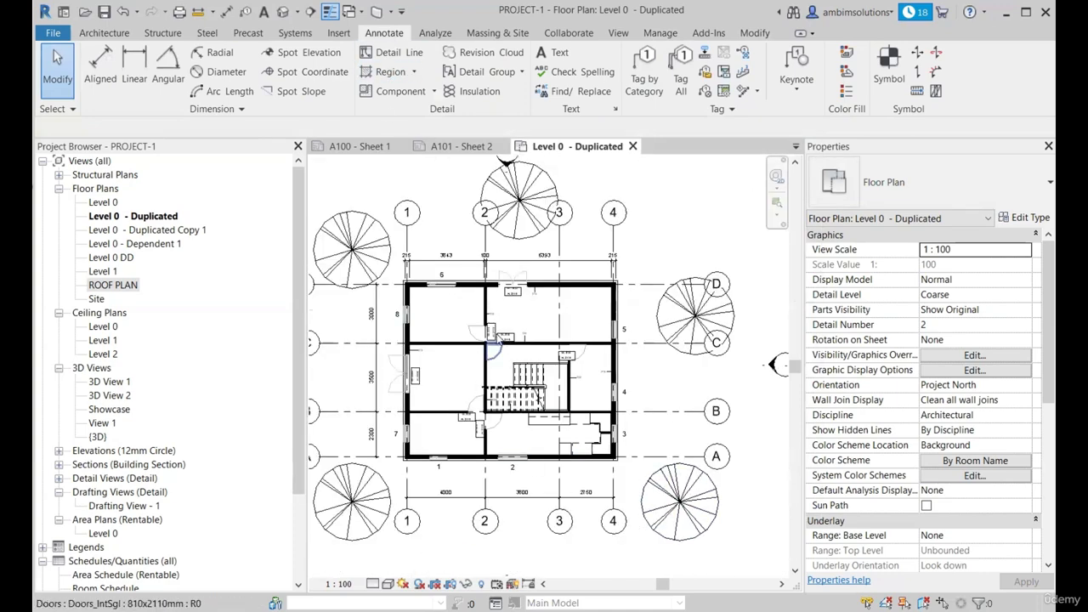
{"action": "scroll", "coordinate": [556, 442], "scroll_direction": "up", "scroll_amount": 3}
{"action": "scroll", "coordinate": [552, 435], "scroll_direction": "down", "scroll_amount": 2}
{"action": "scroll", "coordinate": [559, 418], "scroll_direction": "up", "scroll_amount": 3}
{"action": "scroll", "coordinate": [569, 417], "scroll_direction": "down", "scroll_amount": 3}
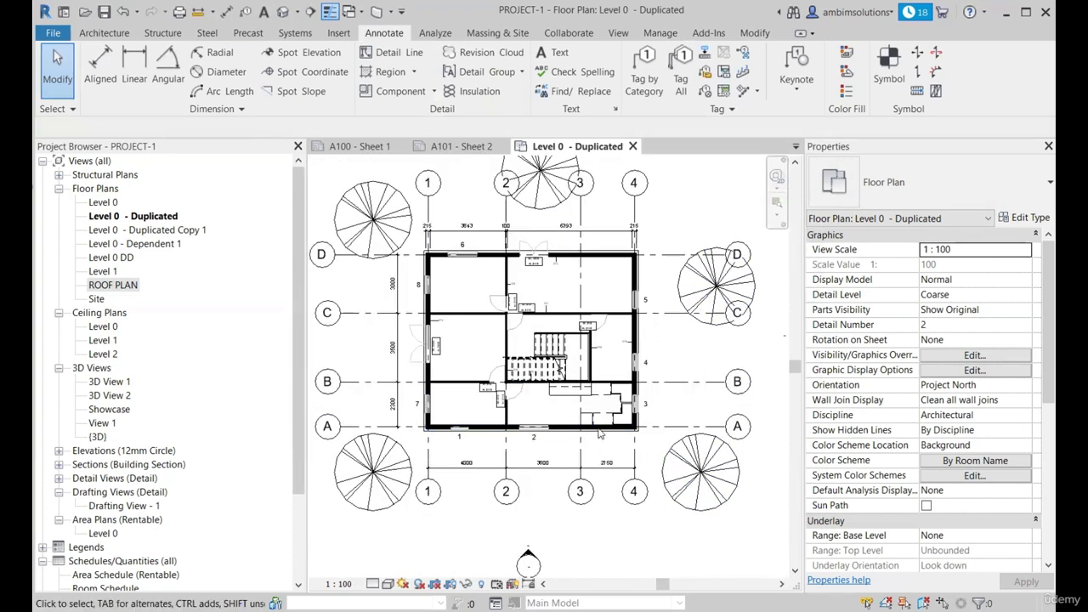
{"action": "scroll", "coordinate": [613, 432], "scroll_direction": "down", "scroll_amount": 2}
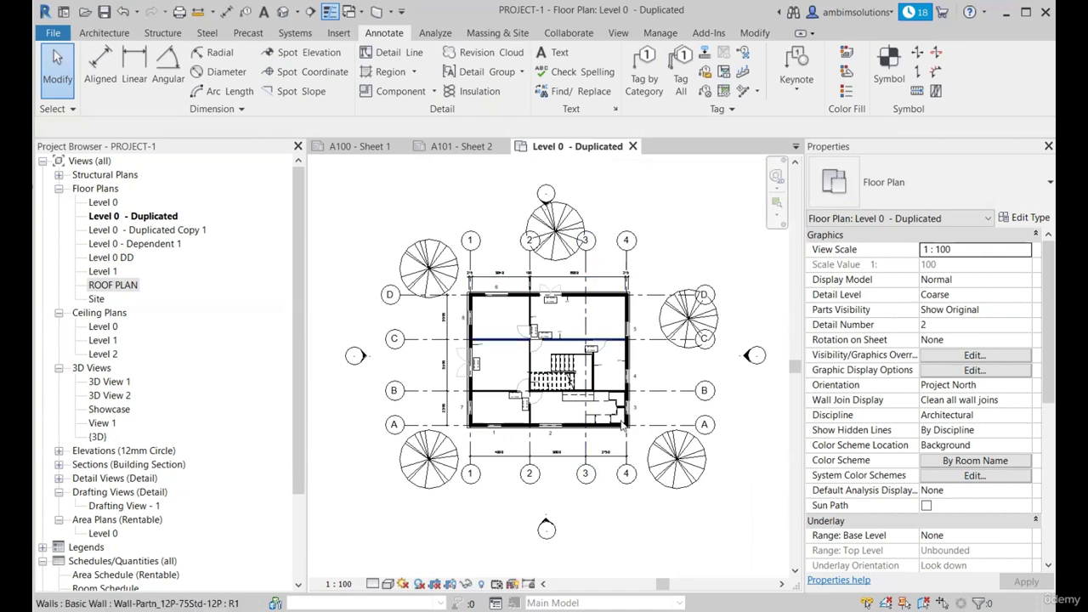
{"action": "scroll", "coordinate": [600, 407], "scroll_direction": "up", "scroll_amount": 5}
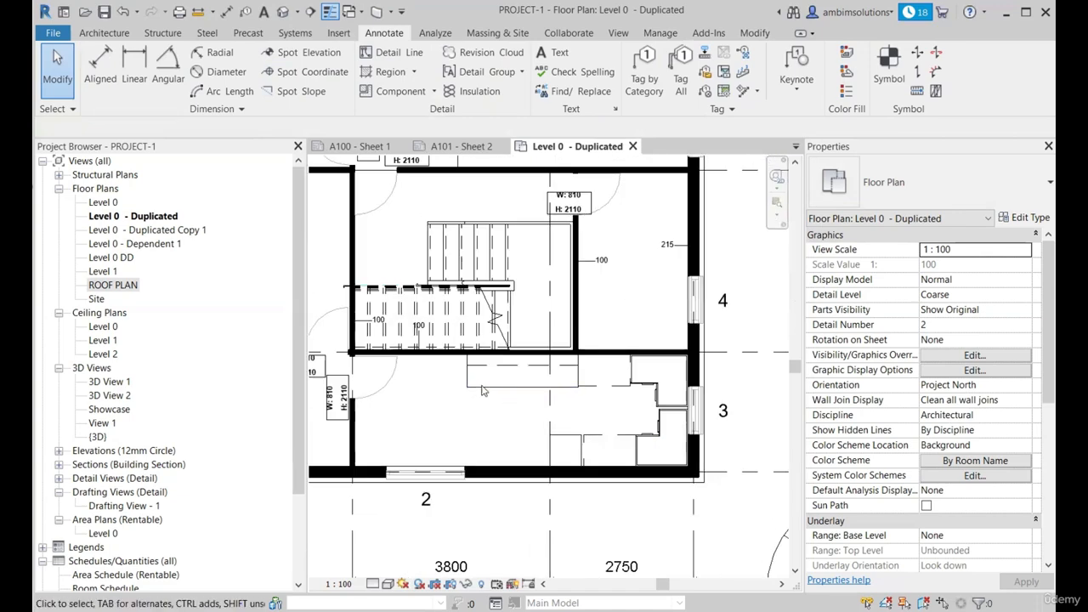
{"action": "scroll", "coordinate": [544, 383], "scroll_direction": "down", "scroll_amount": 4}
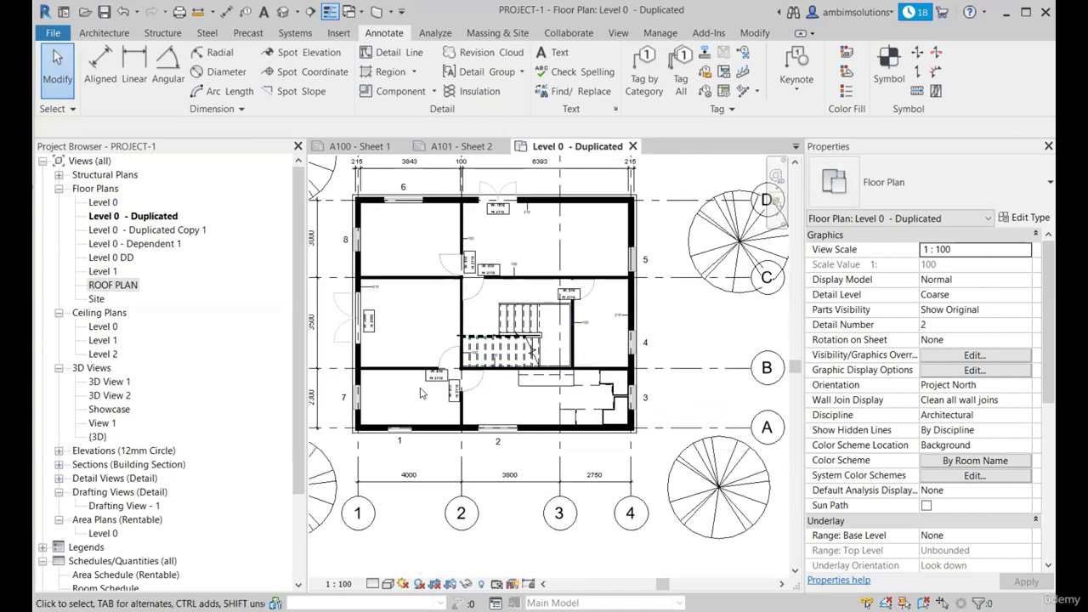
Check the kitchen area in the Level 0 and Level 0 - Dependent 1 plans for the detail lines, and close both views.
{"action": "double_click", "coordinate": [109, 203]}
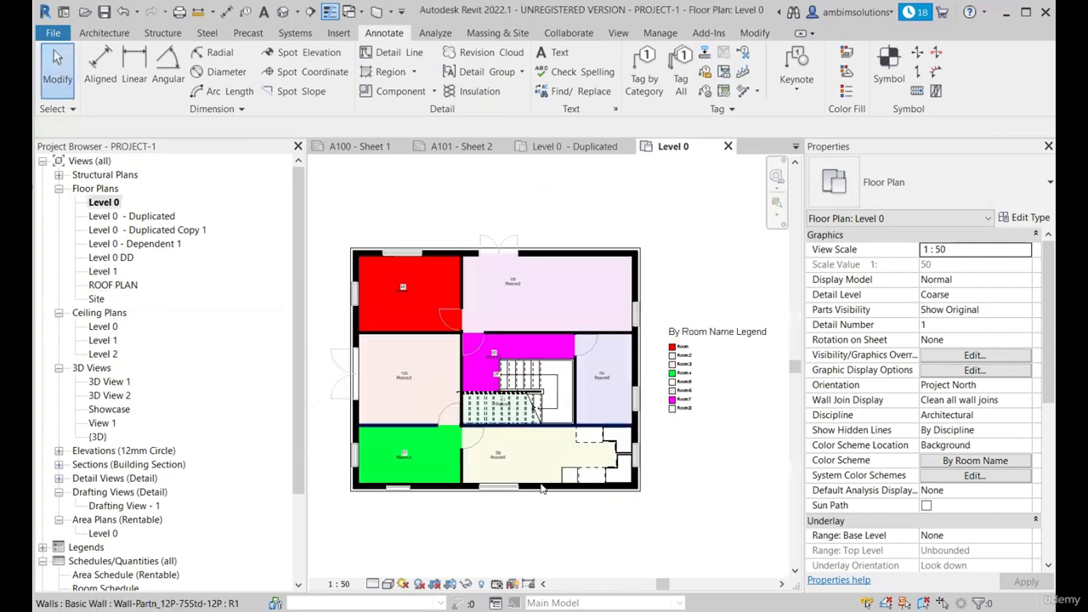
{"action": "scroll", "coordinate": [560, 412], "scroll_direction": "up", "scroll_amount": 4}
{"action": "scroll", "coordinate": [560, 412], "scroll_direction": "down", "scroll_amount": 4}
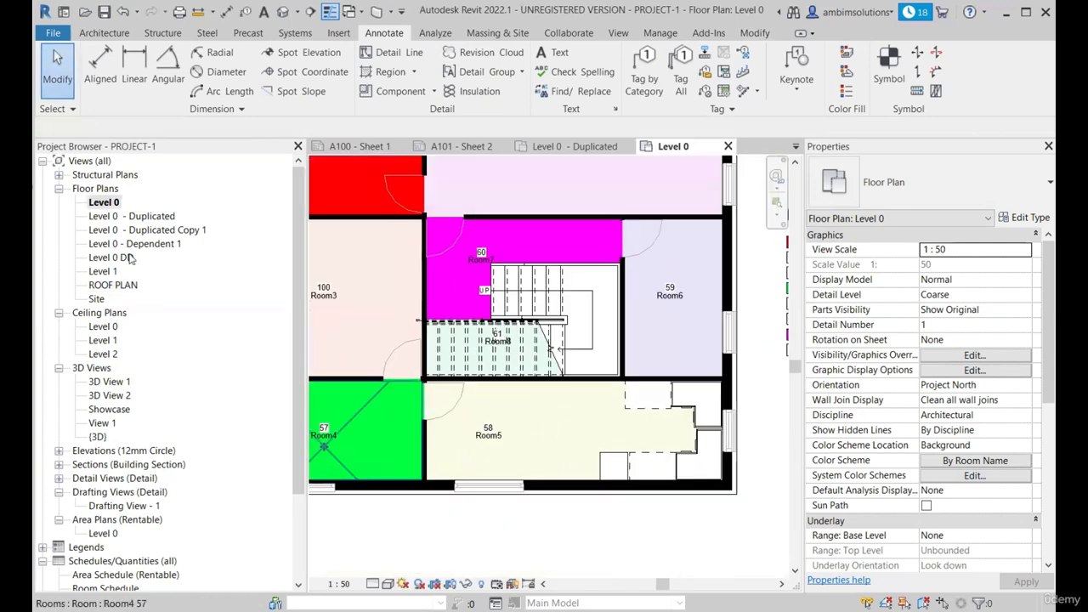
{"action": "double_click", "coordinate": [134, 244]}
{"action": "scroll", "coordinate": [570, 441], "scroll_direction": "up", "scroll_amount": 4}
{"action": "scroll", "coordinate": [602, 439], "scroll_direction": "down", "scroll_amount": 5}
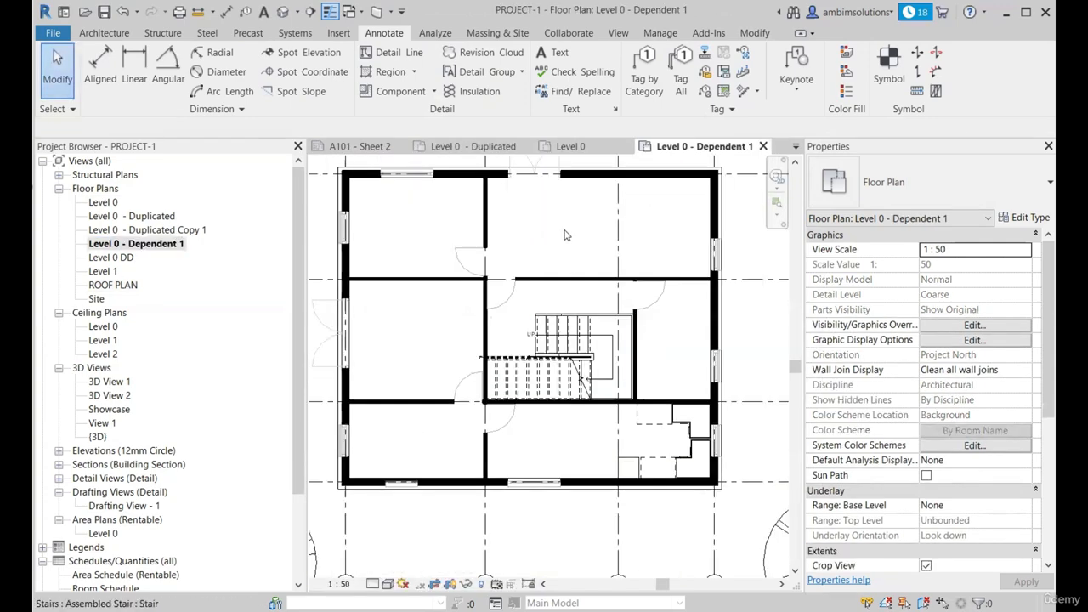
{"action": "left_click", "coordinate": [763, 147]}
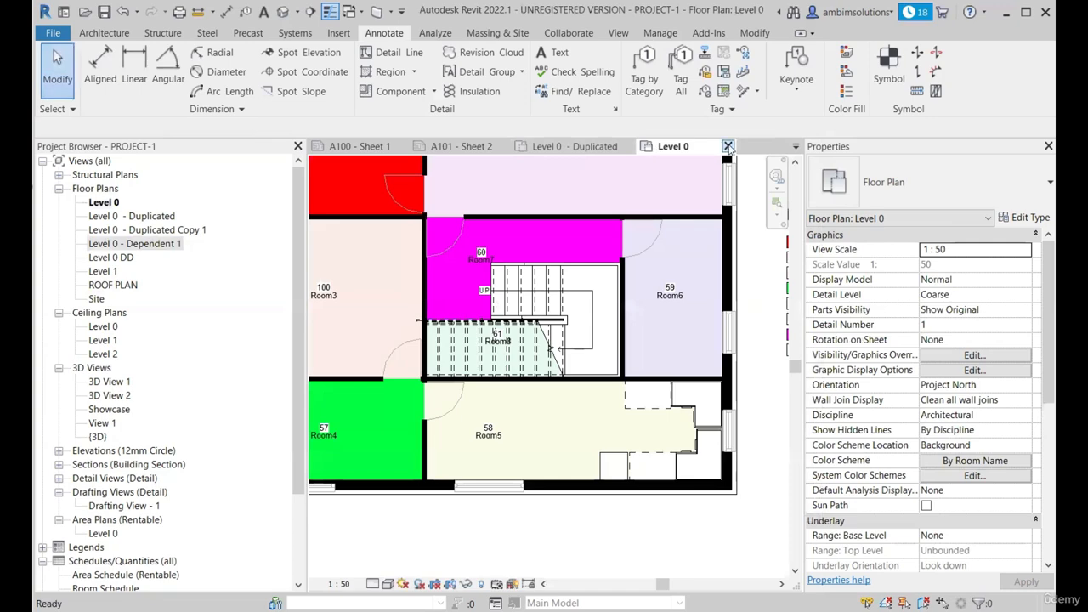
{"action": "left_click", "coordinate": [728, 146]}
Inspect the detail lines below the staircase in the Level 0 - Duplicated plan in relation to the whole floor plan.
{"action": "scroll", "coordinate": [601, 338], "scroll_direction": "up", "scroll_amount": 5}
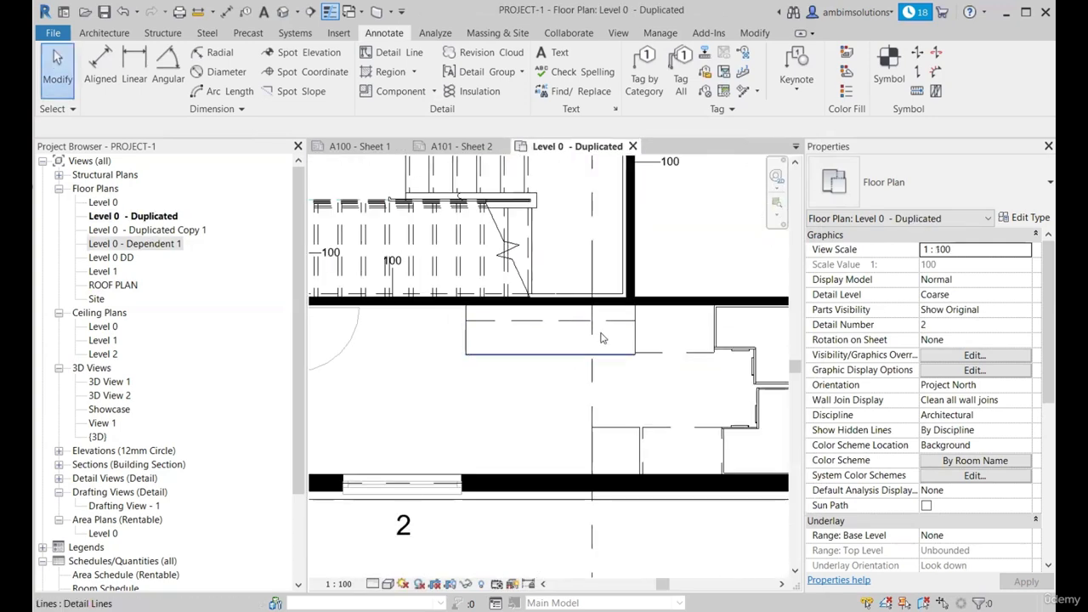
{"action": "scroll", "coordinate": [510, 351], "scroll_direction": "down", "scroll_amount": 3}
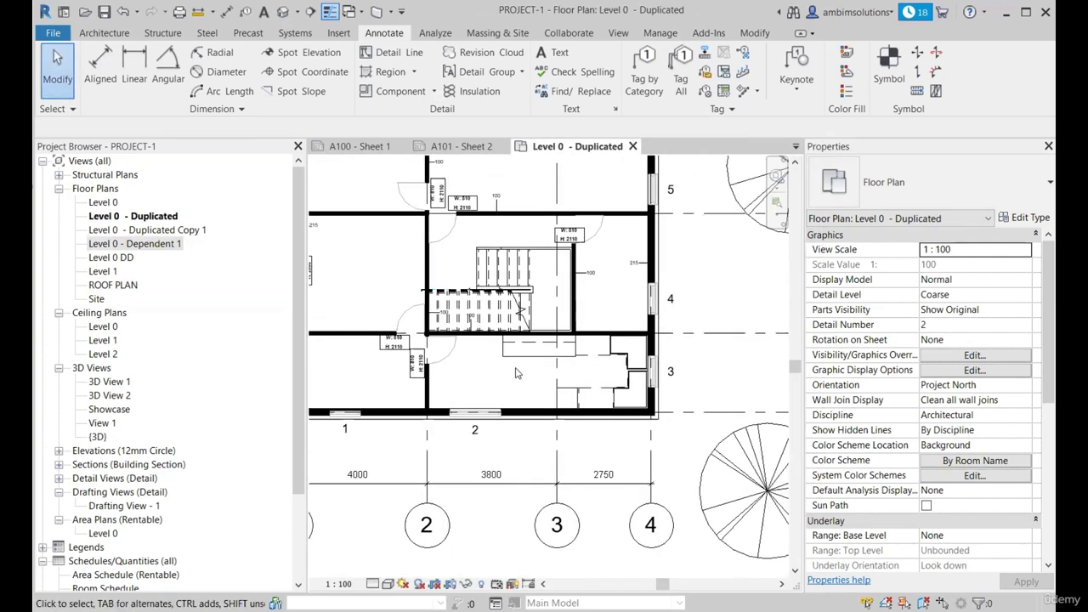
{"action": "scroll", "coordinate": [523, 365], "scroll_direction": "down", "scroll_amount": 5}
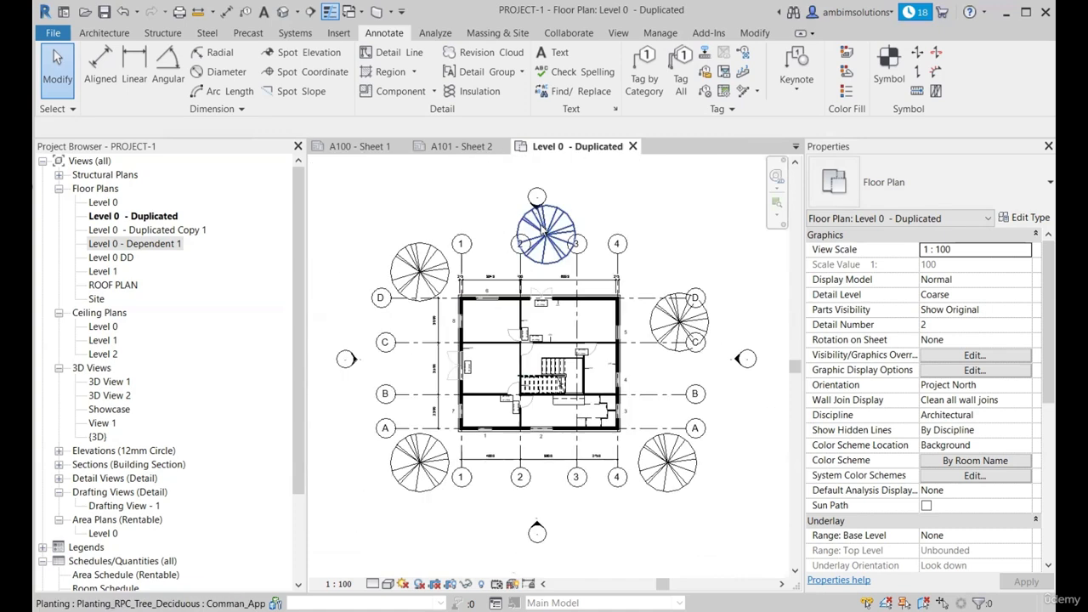
{"action": "middle_click_drag", "start_coordinate": [630, 432], "coordinate": [591, 427]}
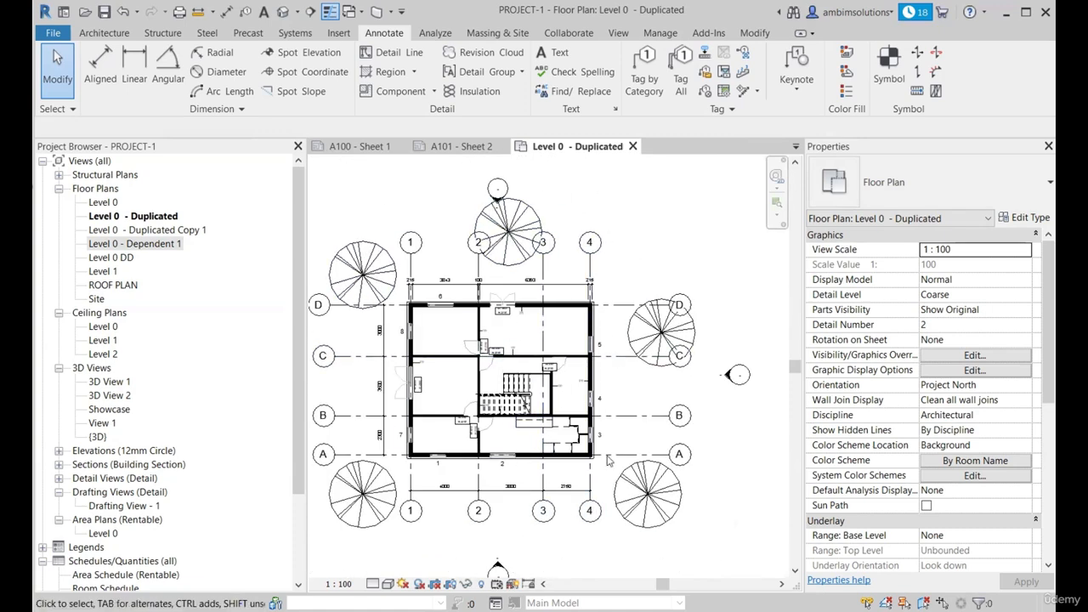
{"action": "scroll", "coordinate": [543, 468], "scroll_direction": "up", "scroll_amount": 1}
{"action": "scroll", "coordinate": [555, 445], "scroll_direction": "down", "scroll_amount": 1}
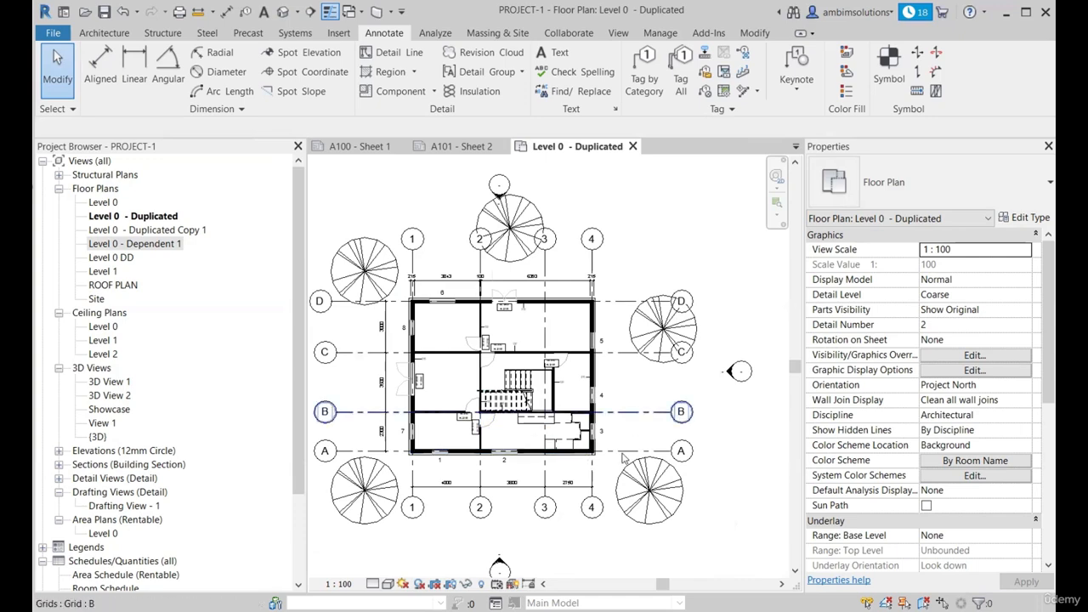
{"action": "scroll", "coordinate": [531, 429], "scroll_direction": "up", "scroll_amount": 4}
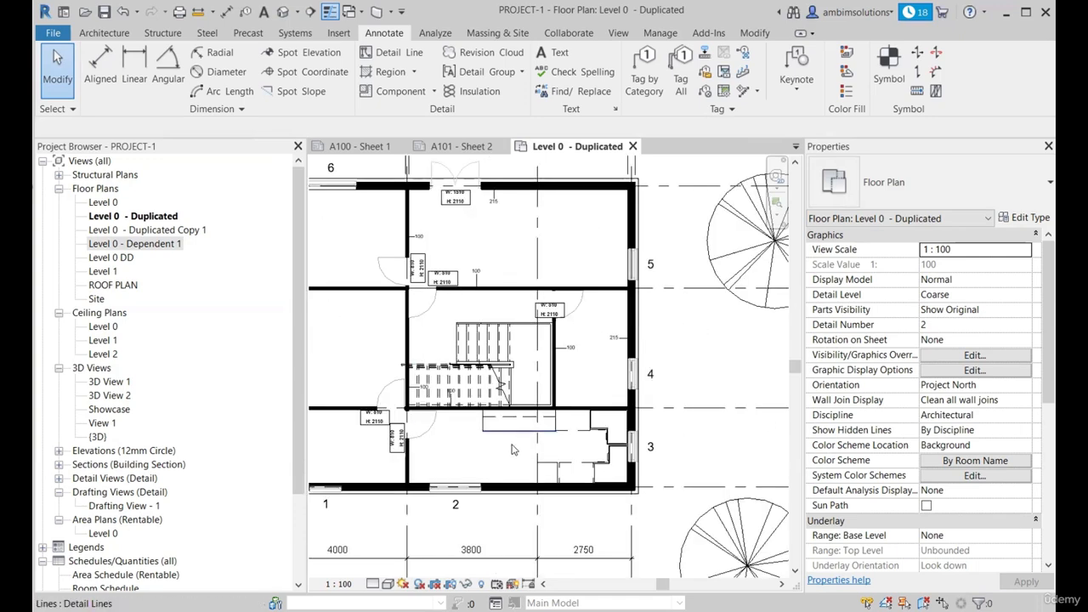
{"action": "scroll", "coordinate": [476, 434], "scroll_direction": "up", "scroll_amount": 1}
{"action": "scroll", "coordinate": [442, 399], "scroll_direction": "down", "scroll_amount": 3}
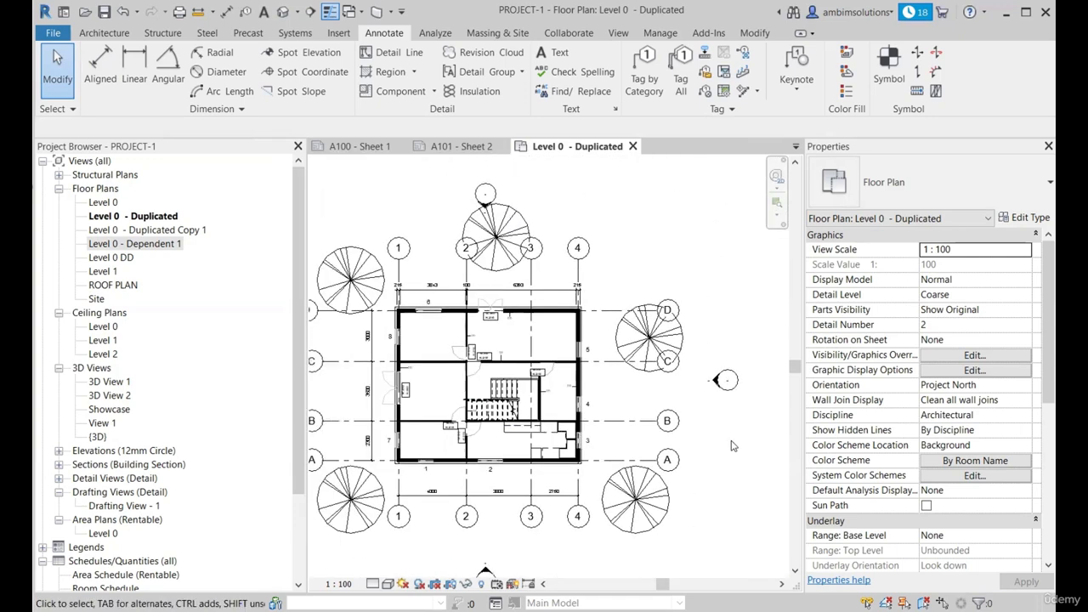
Draw a vertical detail line about 4100 mm long in the Line 2 style, east of the east elevation marker.
{"action": "scroll", "coordinate": [497, 364], "scroll_direction": "down", "scroll_amount": 3}
{"action": "scroll", "coordinate": [638, 355], "scroll_direction": "up", "scroll_amount": 3}
{"action": "scroll", "coordinate": [508, 349], "scroll_direction": "down", "scroll_amount": 3}
{"action": "scroll", "coordinate": [686, 340], "scroll_direction": "up", "scroll_amount": 3}
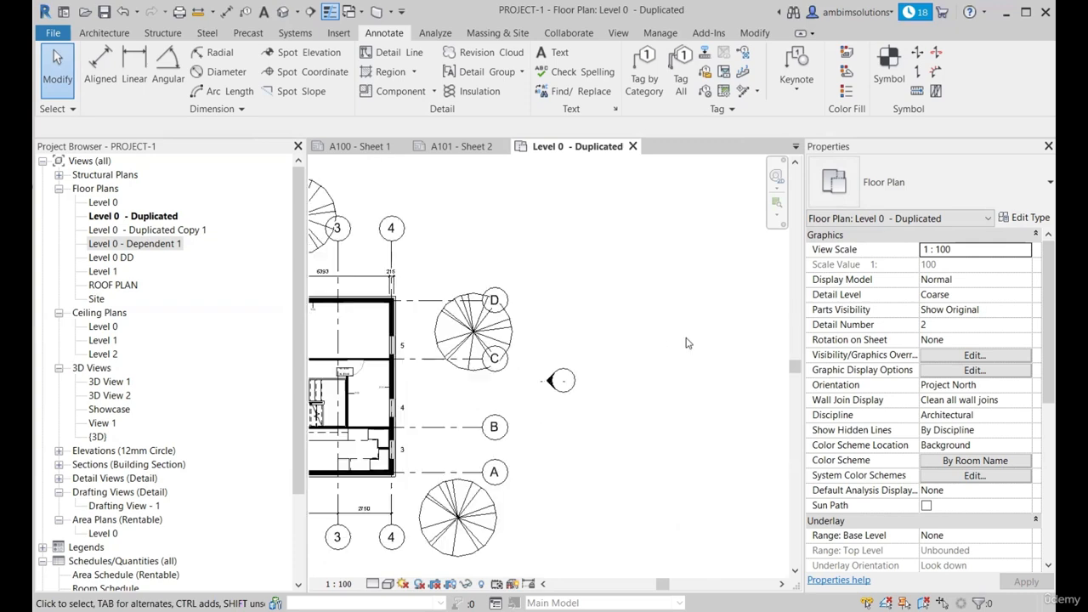
{"action": "key", "text": "d"}
{"action": "key", "text": "l"}
{"action": "scroll", "coordinate": [643, 376], "scroll_direction": "up", "scroll_amount": 2}
{"action": "left_click", "coordinate": [625, 304]}
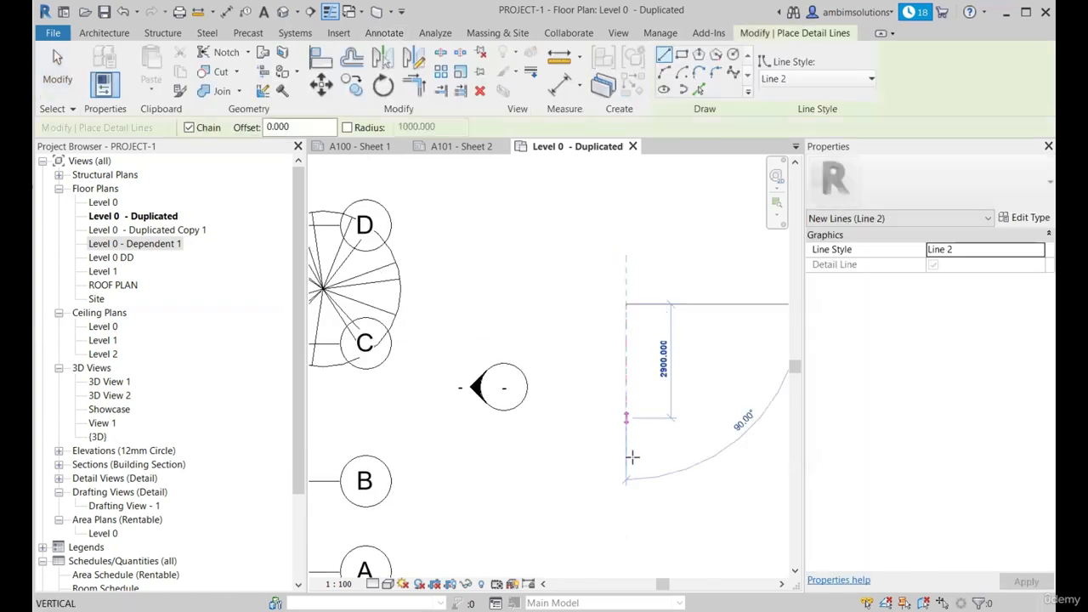
{"action": "left_click", "coordinate": [626, 463]}
Draw a parallel vertical model line about 4100 mm long in the Line 2 style, about 1000 mm east of the detail line.
{"action": "left_click", "coordinate": [109, 33]}
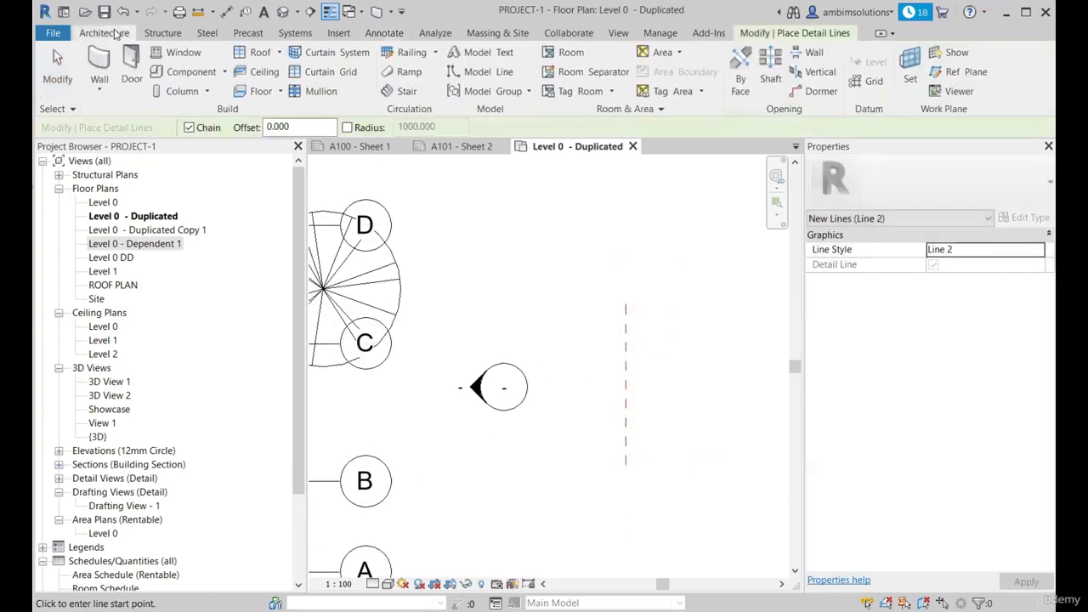
{"action": "left_click", "coordinate": [480, 75]}
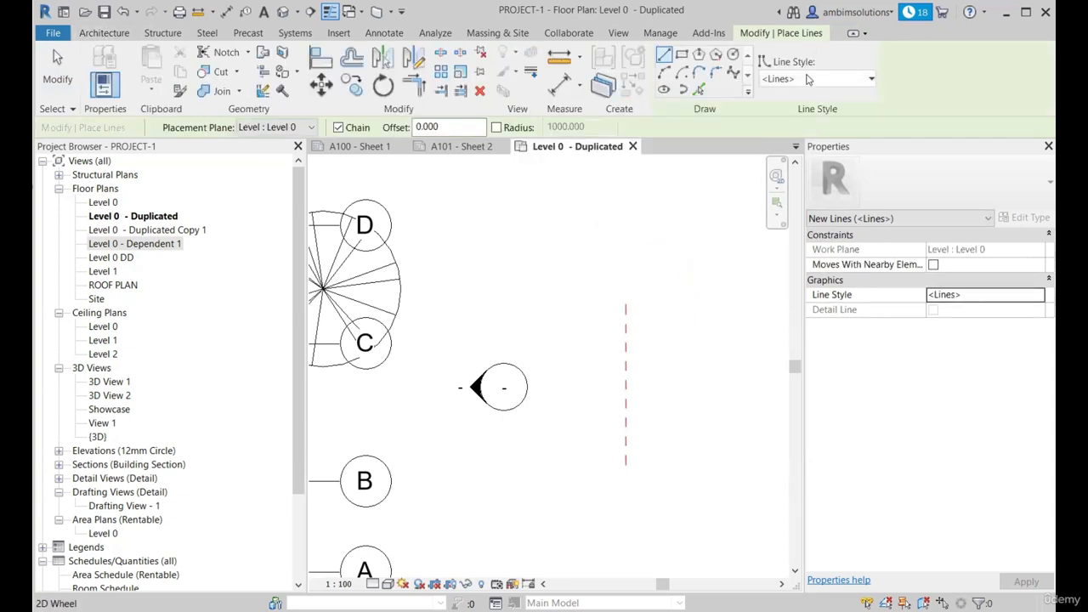
{"action": "left_click", "coordinate": [870, 78]}
{"action": "left_click", "coordinate": [778, 302]}
{"action": "left_click", "coordinate": [666, 304]}
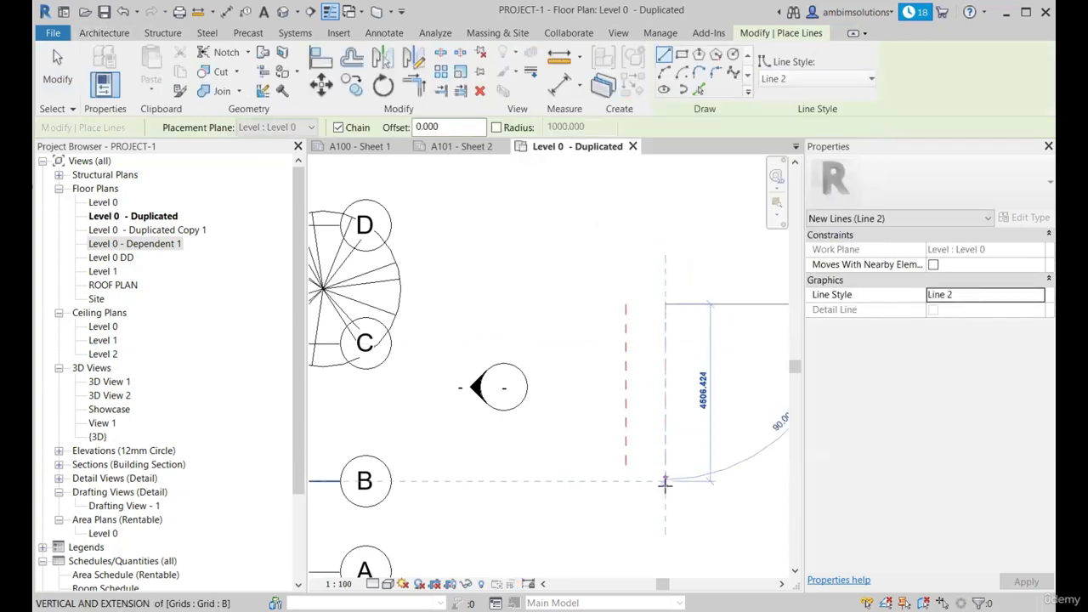
{"action": "left_click", "coordinate": [666, 465]}
{"action": "key", "text": "Escape"}
{"action": "key", "text": "Escape"}
Compare the properties of the new detail line with those of the parallel model line.
{"action": "left_click", "coordinate": [629, 371]}
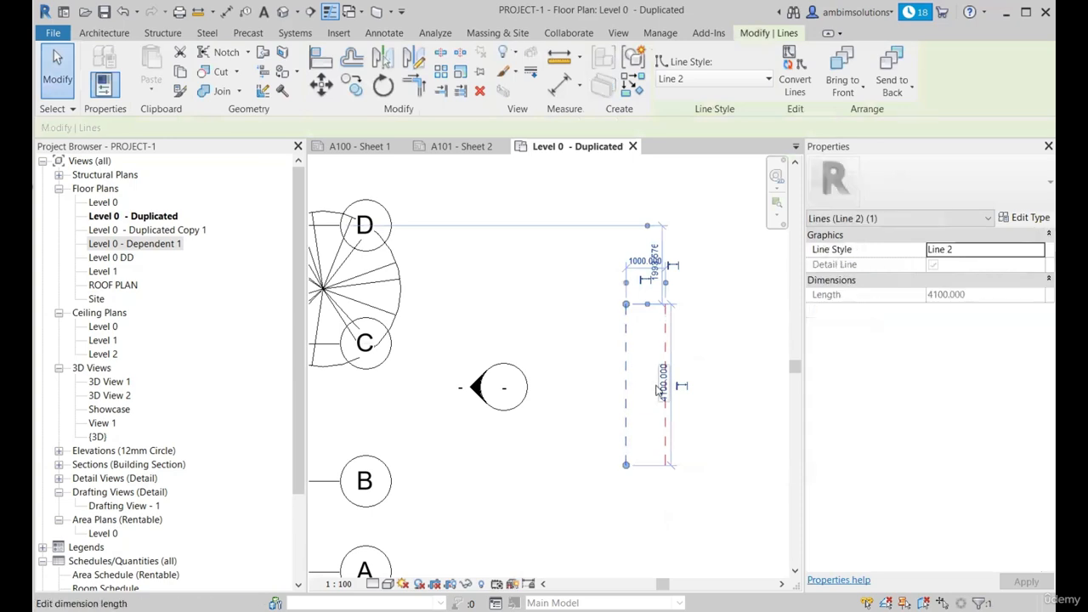
{"action": "left_click", "coordinate": [637, 358]}
{"action": "left_click", "coordinate": [665, 383]}
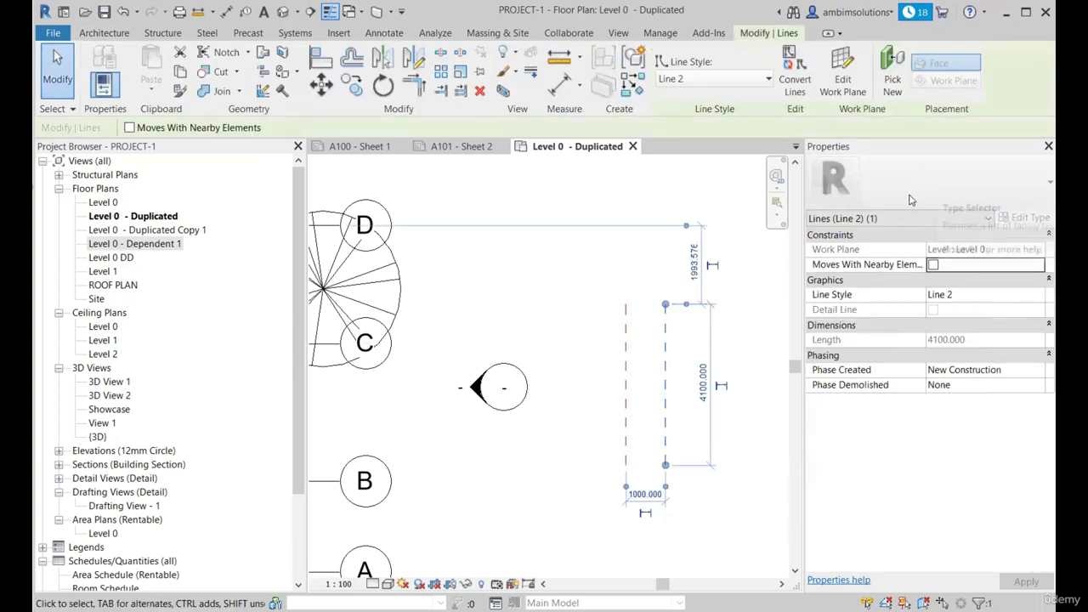
{"action": "left_click", "coordinate": [612, 259]}
Open the default 3D view and check the Line 2 lines there against the Level 0 - Duplicated plan.
{"action": "left_click", "coordinate": [283, 12]}
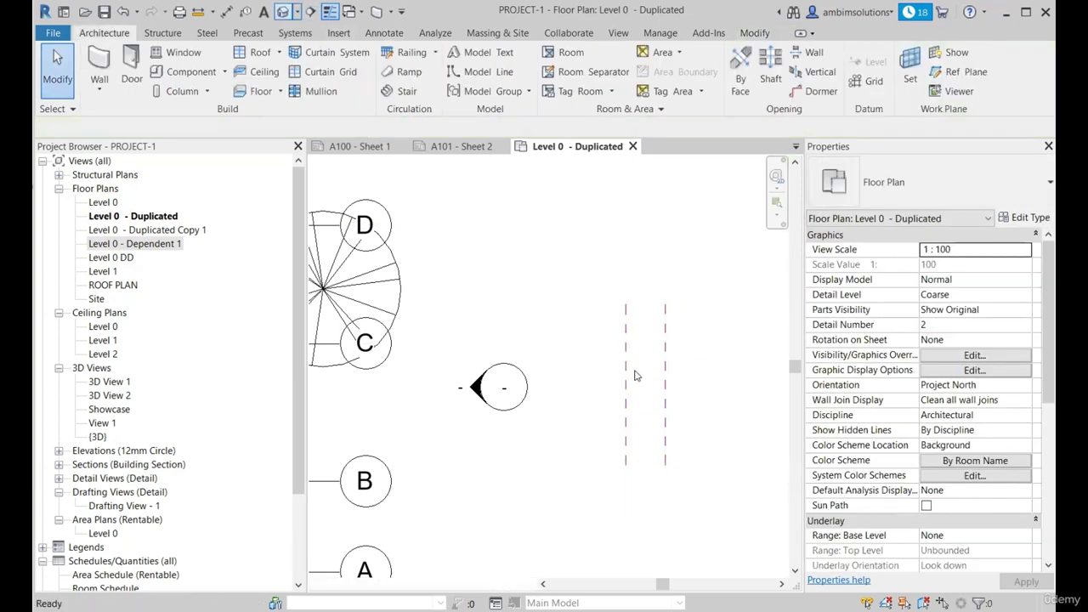
{"action": "scroll", "coordinate": [612, 399], "scroll_direction": "up", "scroll_amount": 5}
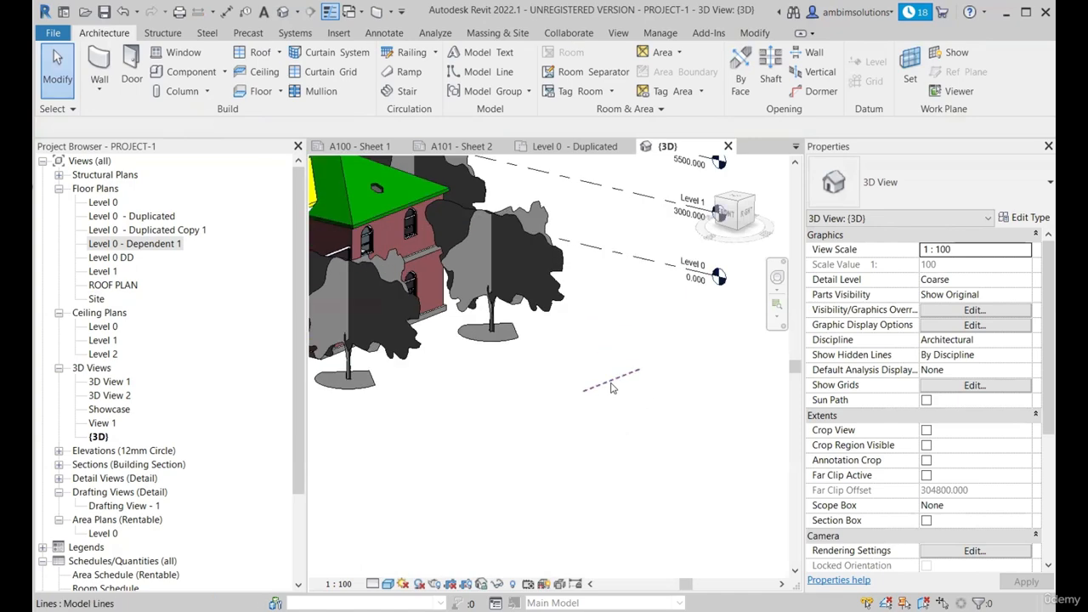
{"action": "left_click", "coordinate": [627, 382]}
{"action": "left_click_drag", "start_coordinate": [637, 430], "coordinate": [634, 439], "text": "shift"}
{"action": "left_click", "coordinate": [569, 147]}
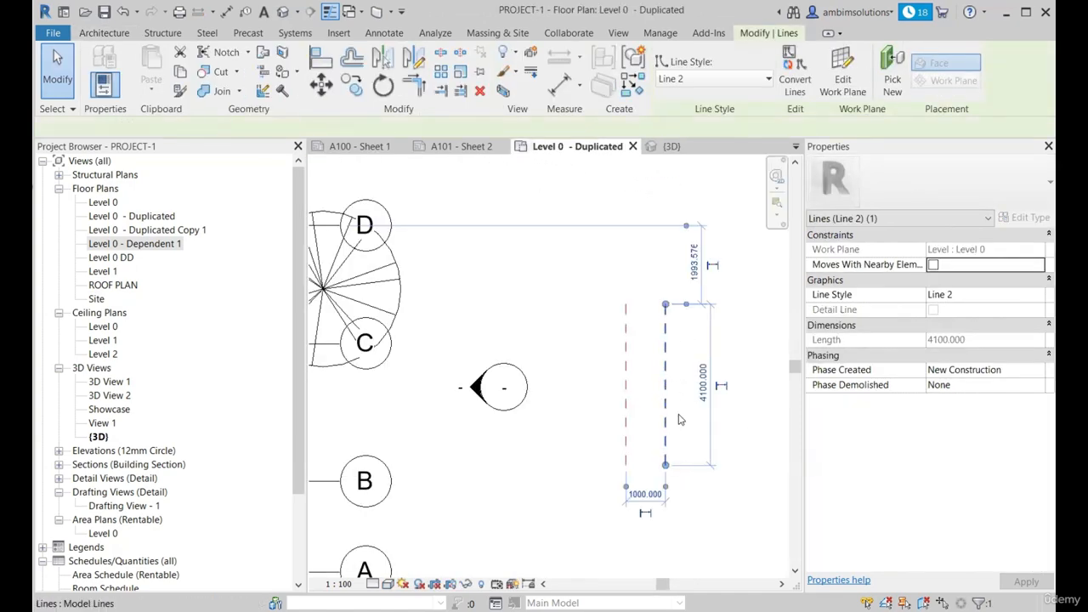
{"action": "left_click", "coordinate": [668, 146]}
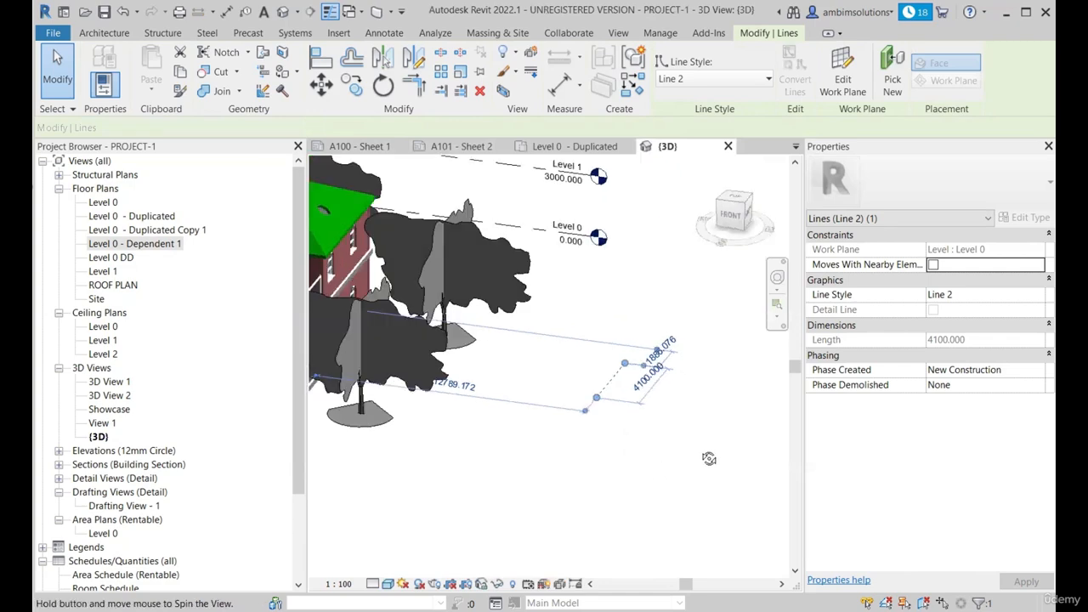
{"action": "middle_click_drag", "start_coordinate": [708, 459], "coordinate": [619, 416], "text": "shift"}
{"action": "scroll", "coordinate": [615, 416], "scroll_direction": "up", "scroll_amount": 2}
{"action": "scroll", "coordinate": [586, 416], "scroll_direction": "down", "scroll_amount": 3}
{"action": "key", "text": "Escape"}
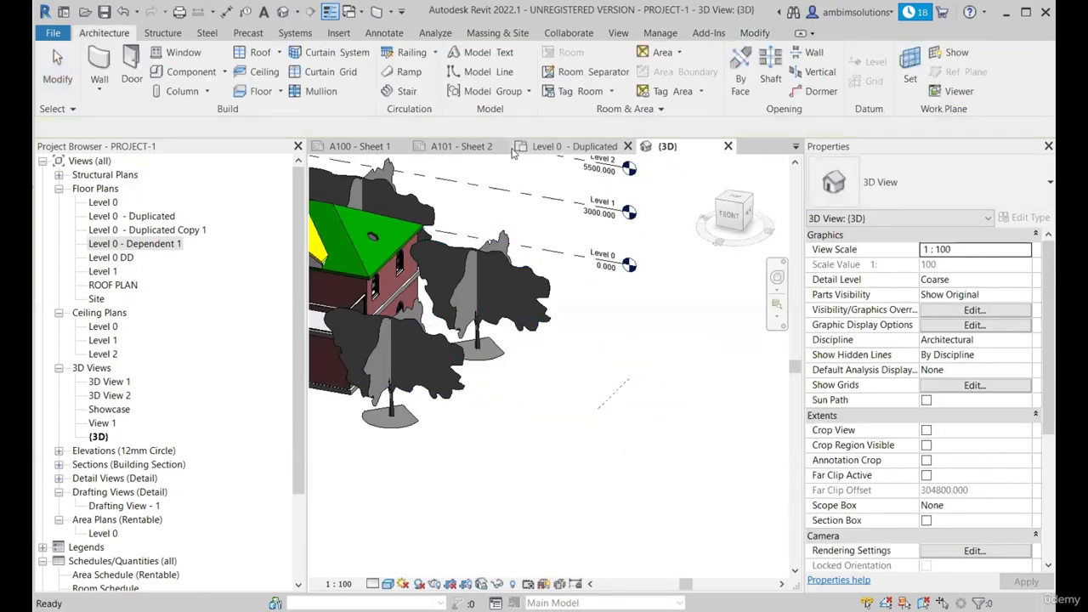
Return to the Level 0 - Duplicated plan and inspect the detail line and the model line individually.
{"action": "left_click", "coordinate": [562, 148]}
{"action": "left_click", "coordinate": [625, 423]}
{"action": "scroll", "coordinate": [607, 412], "scroll_direction": "down", "scroll_amount": 2}
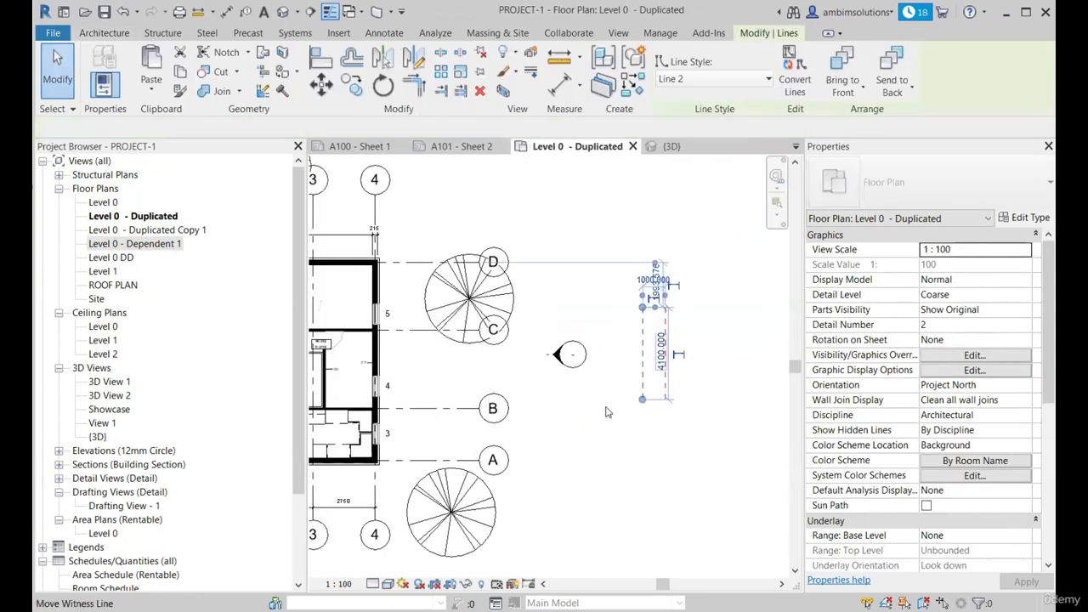
{"action": "scroll", "coordinate": [629, 331], "scroll_direction": "up", "scroll_amount": 2}
{"action": "scroll", "coordinate": [635, 306], "scroll_direction": "down", "scroll_amount": 3}
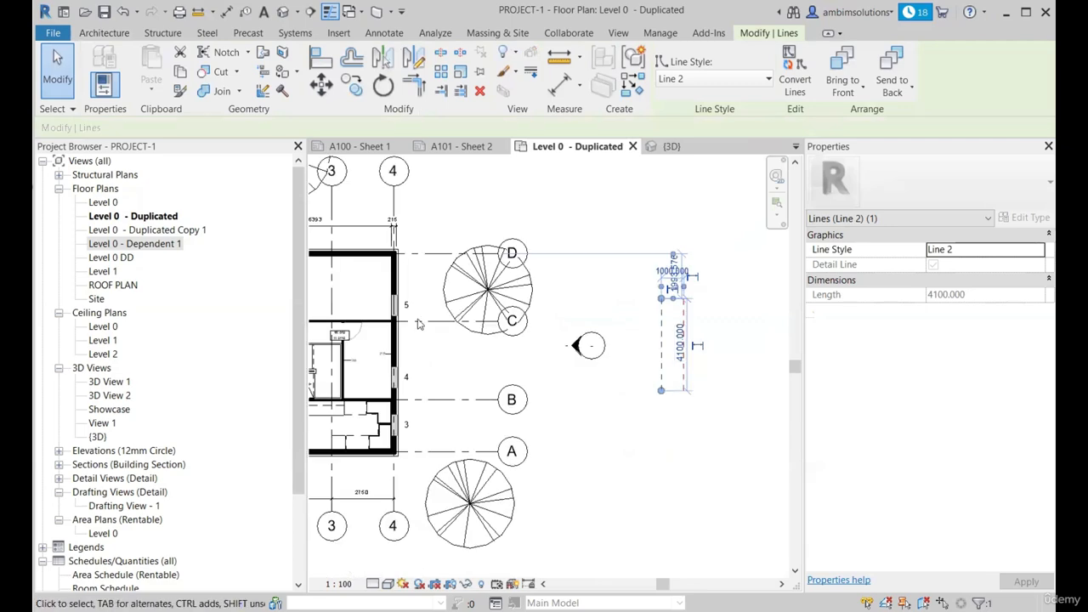
{"action": "scroll", "coordinate": [639, 293], "scroll_direction": "up", "scroll_amount": 4}
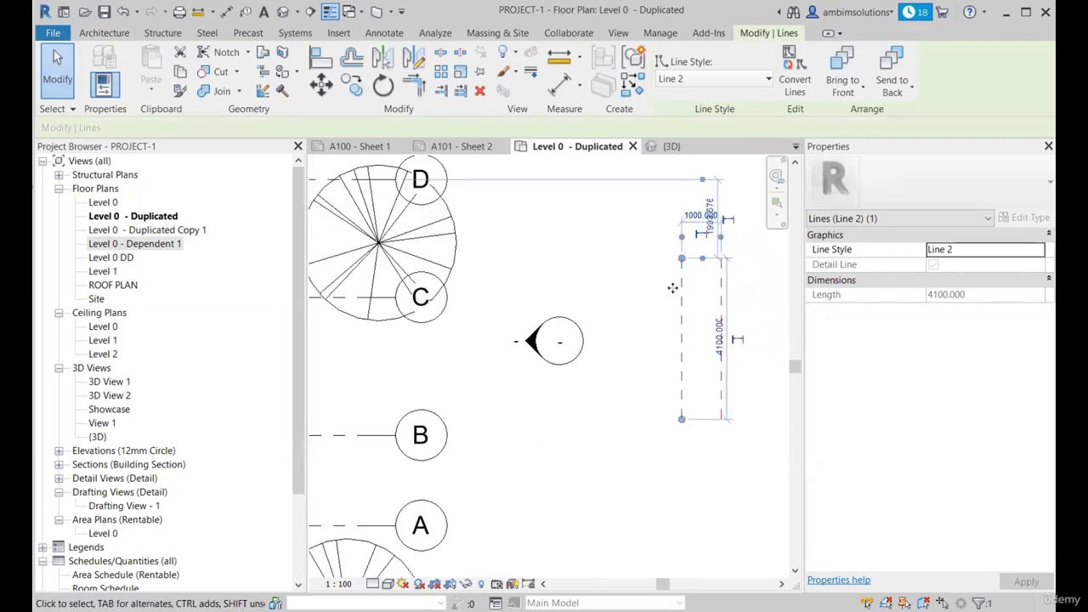
{"action": "scroll", "coordinate": [671, 322], "scroll_direction": "down", "scroll_amount": 1}
{"action": "key", "text": "Escape"}
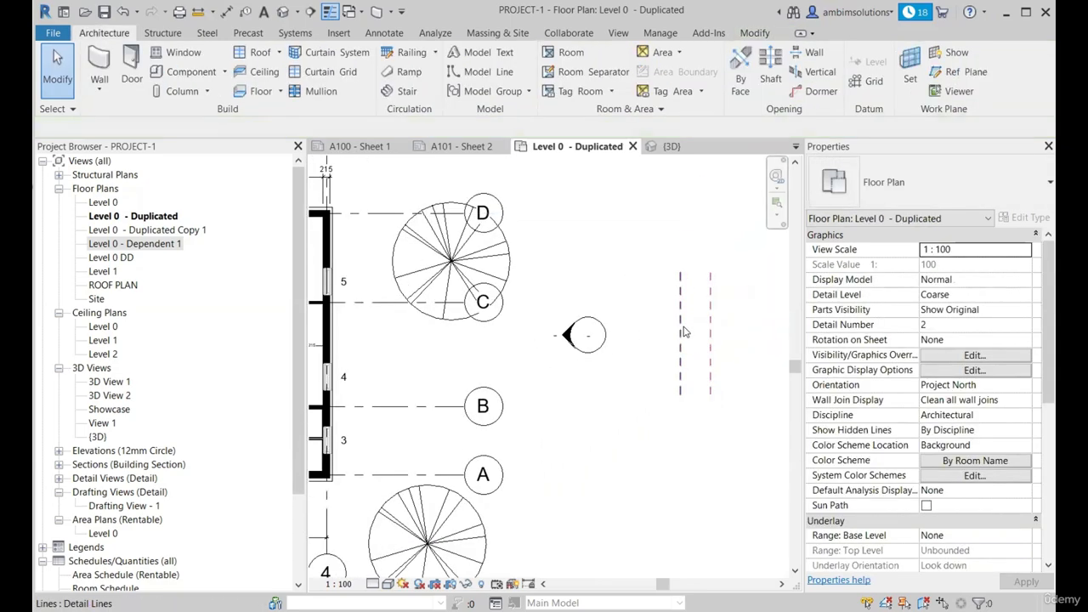
{"action": "left_click", "coordinate": [680, 328]}
{"action": "left_click", "coordinate": [710, 350]}
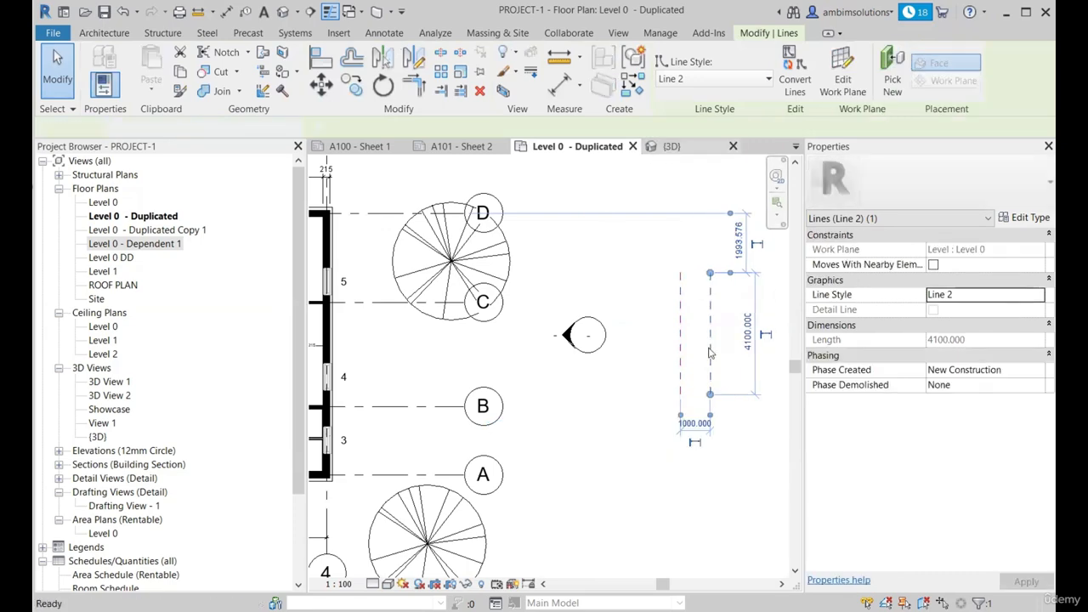
Inspect the model line in the 3D view once more and return to the Level 0 - Duplicated plan.
{"action": "left_click", "coordinate": [671, 146]}
{"action": "scroll", "coordinate": [629, 392], "scroll_direction": "up", "scroll_amount": 3}
{"action": "middle_click_drag", "start_coordinate": [623, 444], "coordinate": [621, 399], "text": "shift"}
{"action": "left_click", "coordinate": [655, 410]}
{"action": "scroll", "coordinate": [653, 411], "scroll_direction": "down", "scroll_amount": 2}
{"action": "scroll", "coordinate": [617, 416], "scroll_direction": "up", "scroll_amount": 3}
{"action": "scroll", "coordinate": [623, 406], "scroll_direction": "down", "scroll_amount": 3}
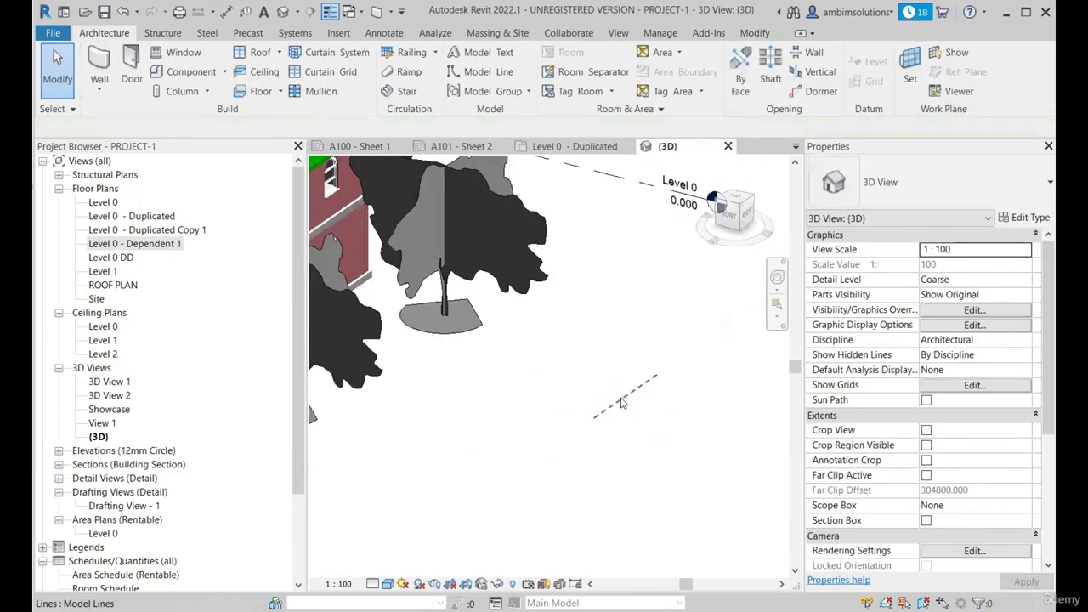
{"action": "left_click", "coordinate": [565, 147]}
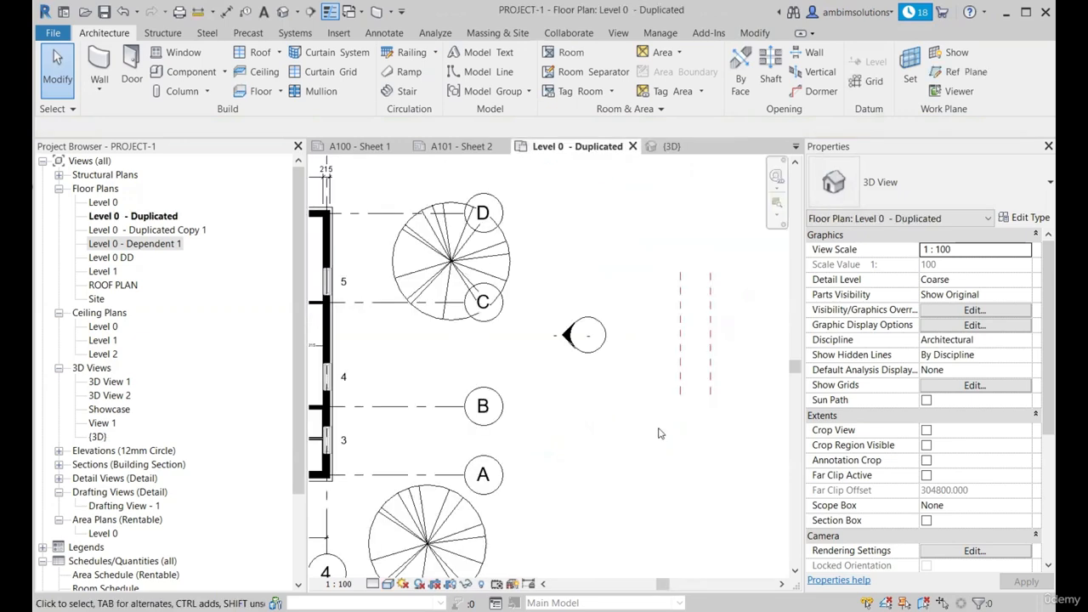
Sketch a closed four-sided filled region boundary in <Thin Lines> beyond the building's upper-right corner, with an 8500 mm first side.
{"action": "scroll", "coordinate": [710, 341], "scroll_direction": "down", "scroll_amount": 5}
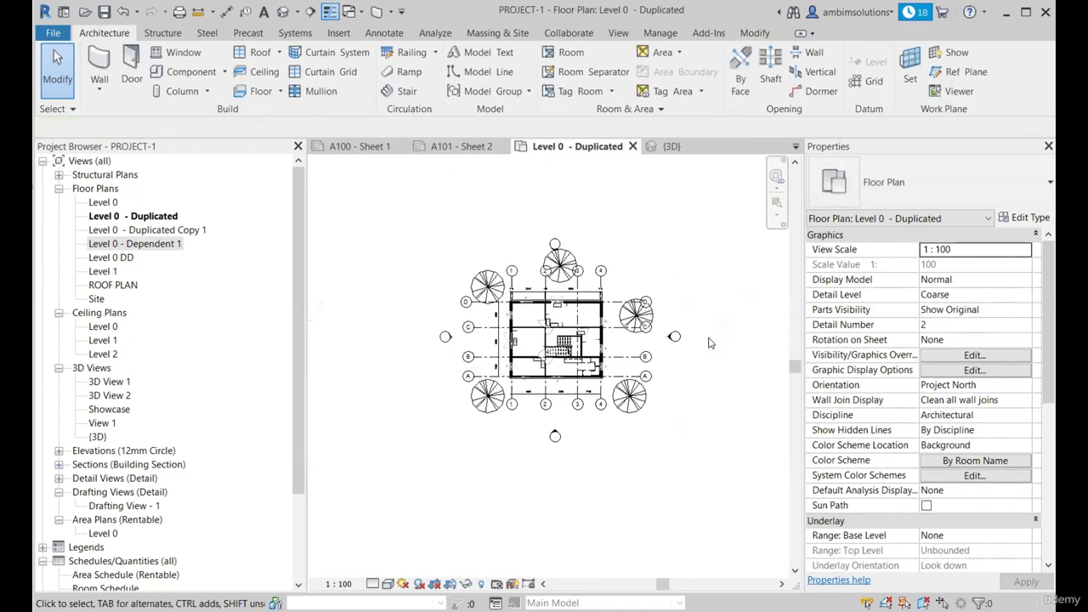
{"action": "scroll", "coordinate": [715, 344], "scroll_direction": "up", "scroll_amount": 2}
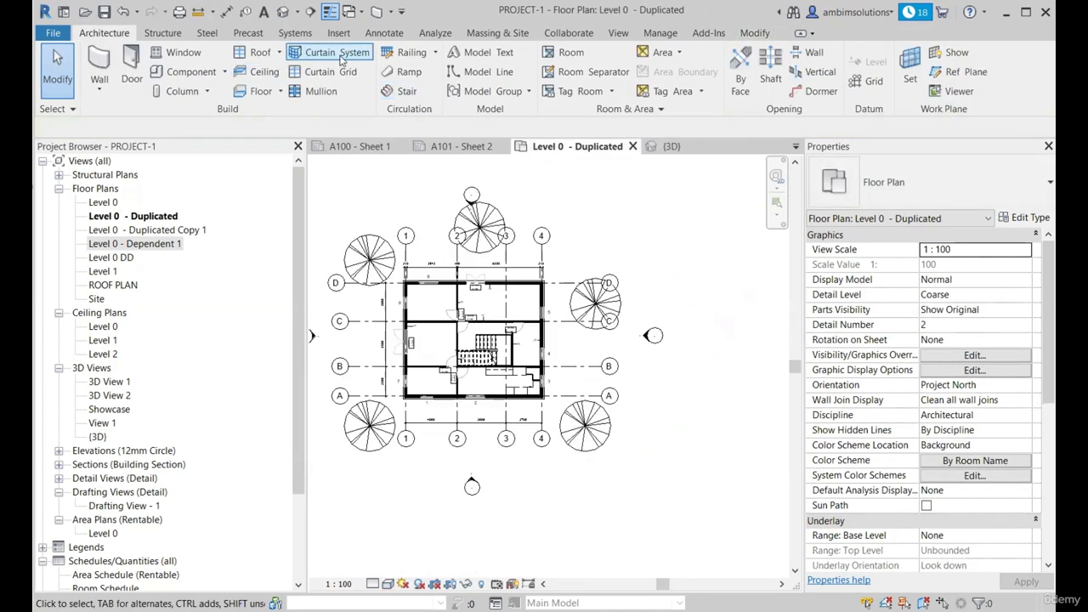
{"action": "left_click", "coordinate": [382, 34]}
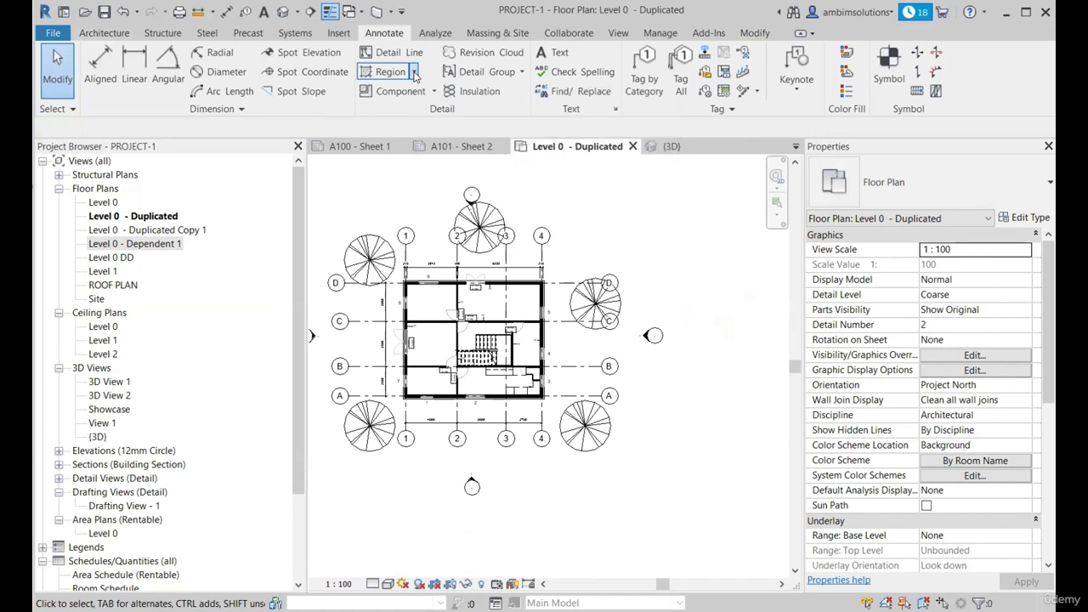
{"action": "left_click", "coordinate": [414, 73]}
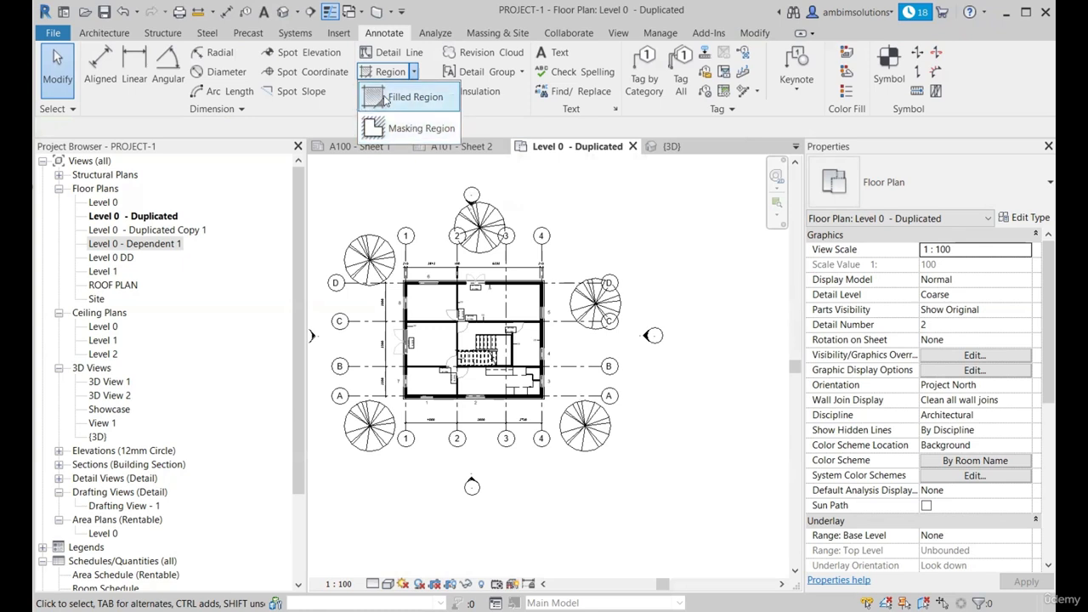
{"action": "left_click", "coordinate": [416, 72]}
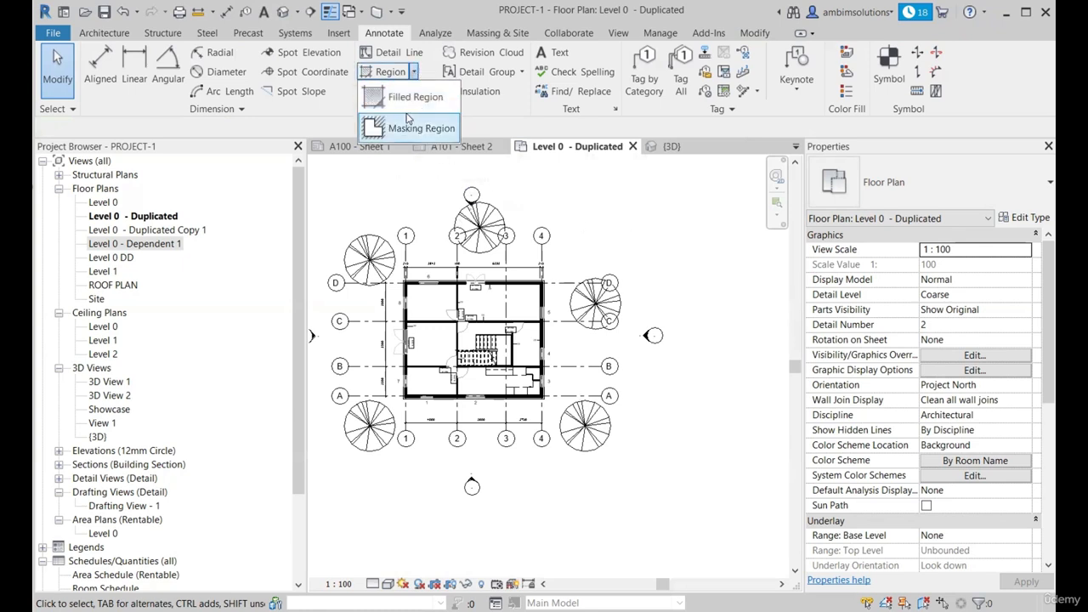
{"action": "left_click", "coordinate": [425, 165]}
{"action": "scroll", "coordinate": [580, 211], "scroll_direction": "down", "scroll_amount": 2}
{"action": "scroll", "coordinate": [633, 223], "scroll_direction": "up", "scroll_amount": 2}
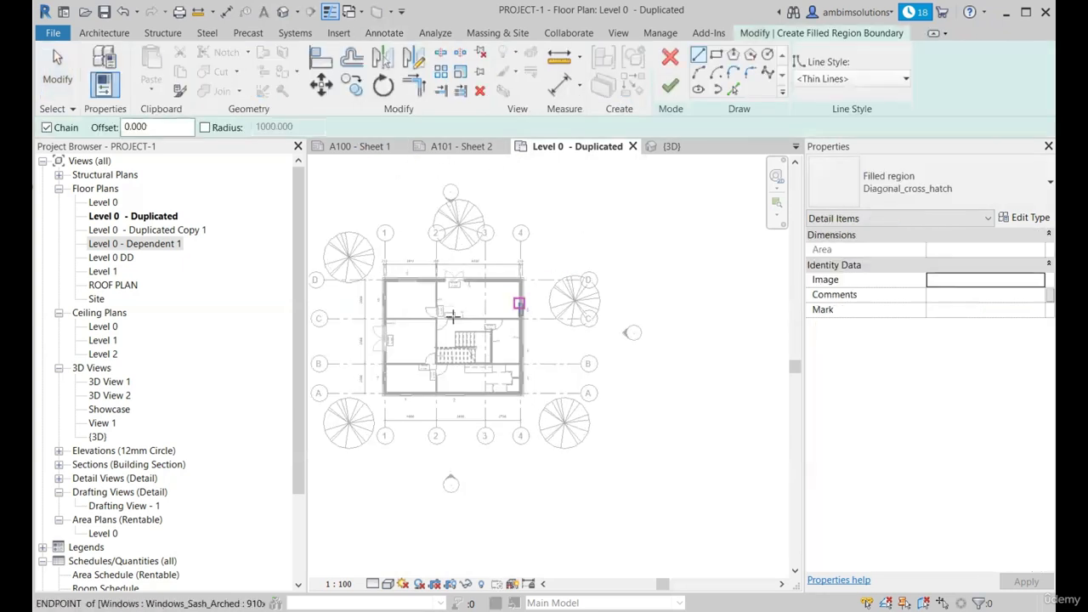
{"action": "scroll", "coordinate": [451, 316], "scroll_direction": "down", "scroll_amount": 3}
{"action": "scroll", "coordinate": [563, 279], "scroll_direction": "up", "scroll_amount": 3}
{"action": "scroll", "coordinate": [481, 278], "scroll_direction": "down", "scroll_amount": 1}
{"action": "scroll", "coordinate": [497, 274], "scroll_direction": "up", "scroll_amount": 1}
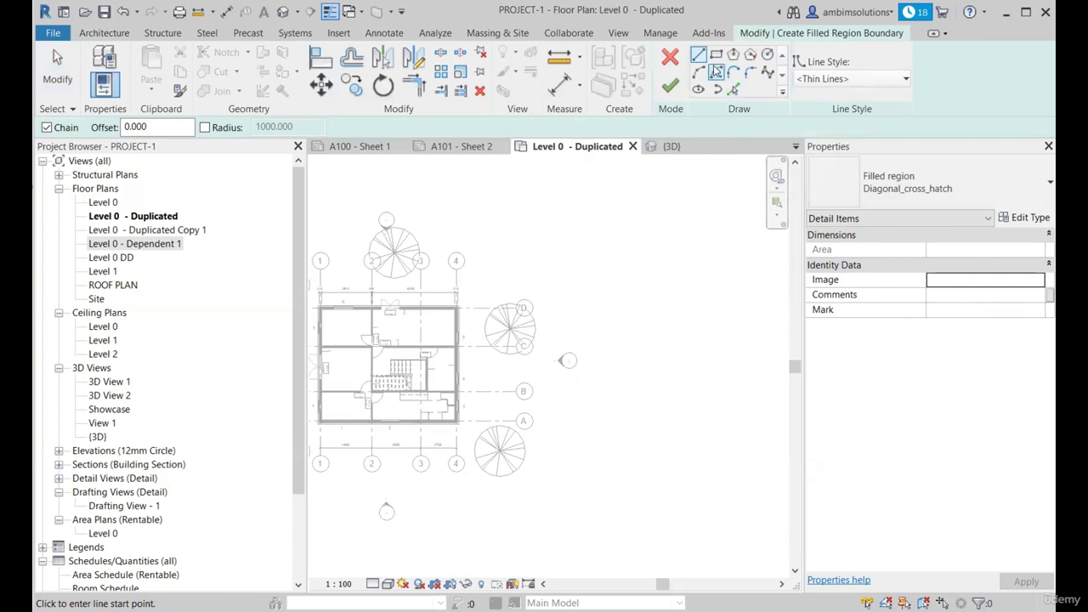
{"action": "scroll", "coordinate": [568, 255], "scroll_direction": "up", "scroll_amount": 2}
{"action": "left_click", "coordinate": [541, 258]}
{"action": "left_click", "coordinate": [667, 188]}
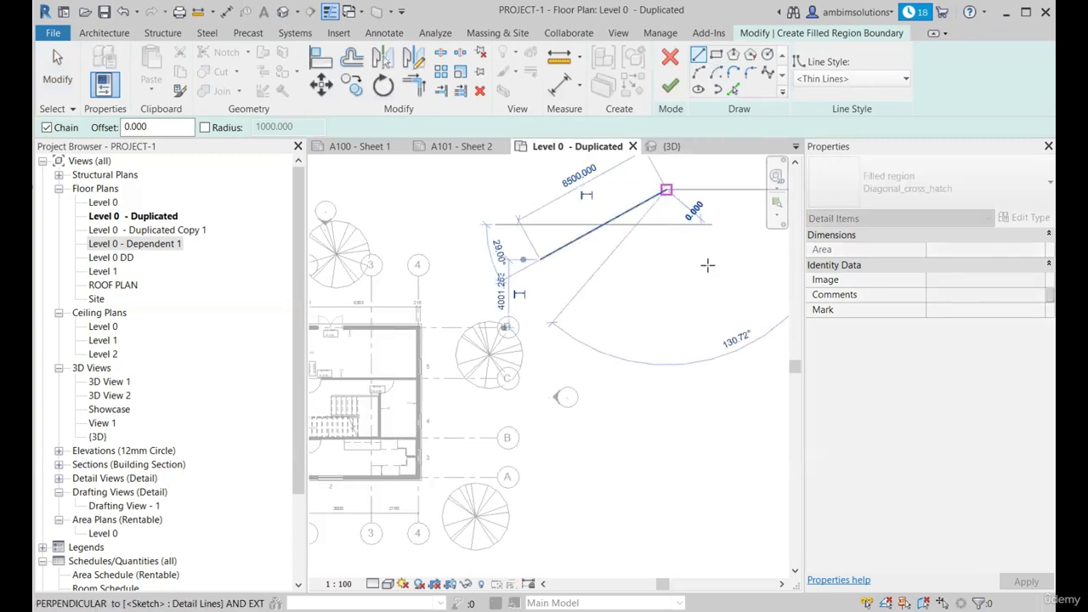
{"action": "left_click", "coordinate": [722, 288]}
{"action": "left_click", "coordinate": [629, 340]}
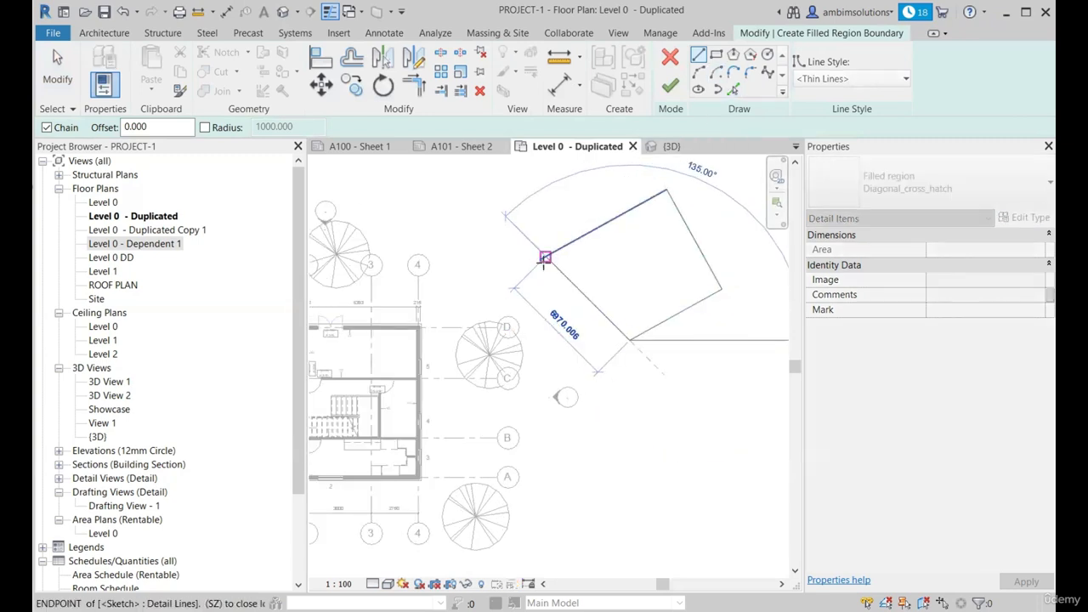
{"action": "scroll", "coordinate": [545, 259], "scroll_direction": "up", "scroll_amount": 5}
{"action": "left_click", "coordinate": [532, 255]}
{"action": "scroll", "coordinate": [503, 286], "scroll_direction": "down", "scroll_amount": 5}
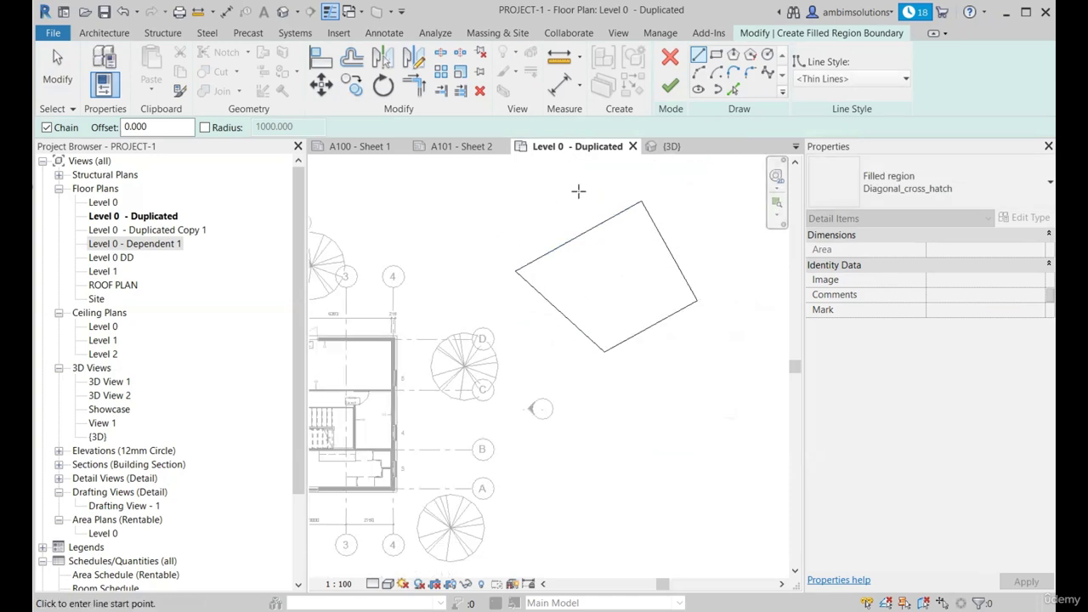
Review the available filled region types and finish the region as Diagonal_cross_hatch.
{"action": "scroll", "coordinate": [599, 240], "scroll_direction": "up", "scroll_amount": 3}
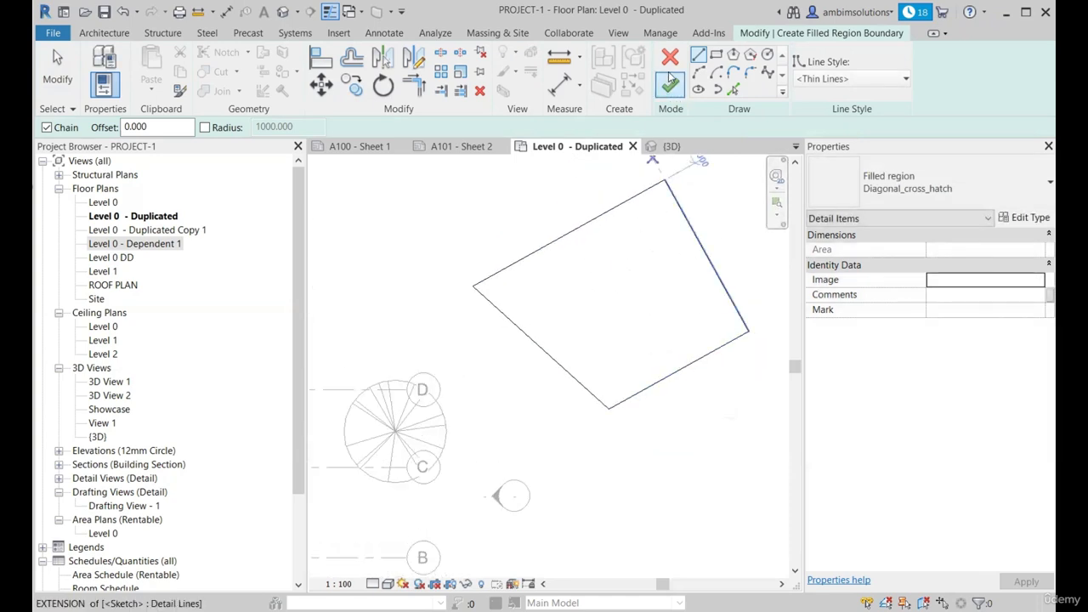
{"action": "left_click", "coordinate": [912, 189]}
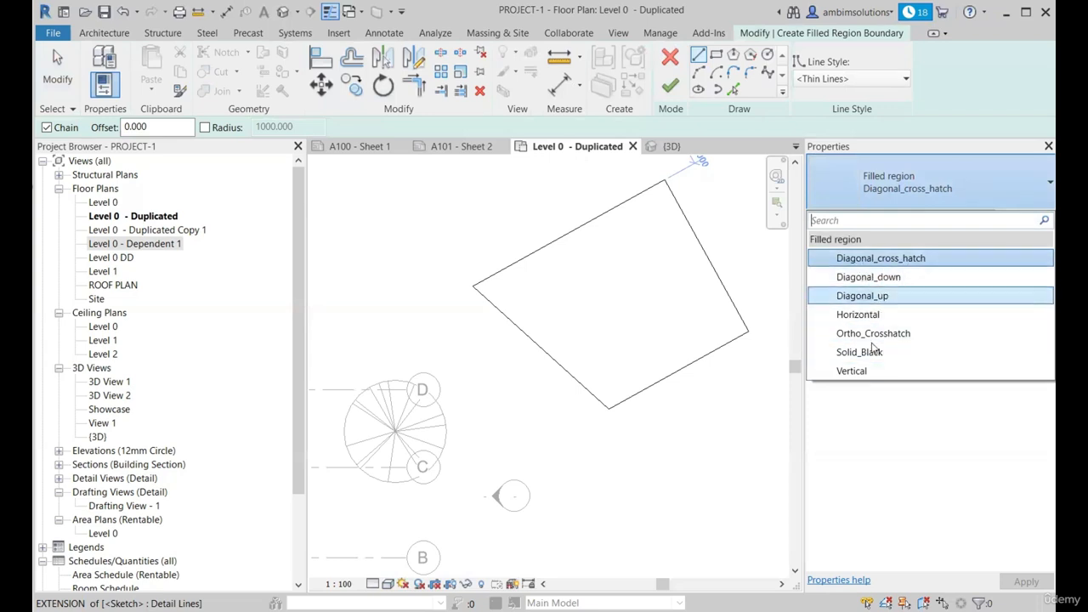
{"action": "left_click", "coordinate": [670, 88]}
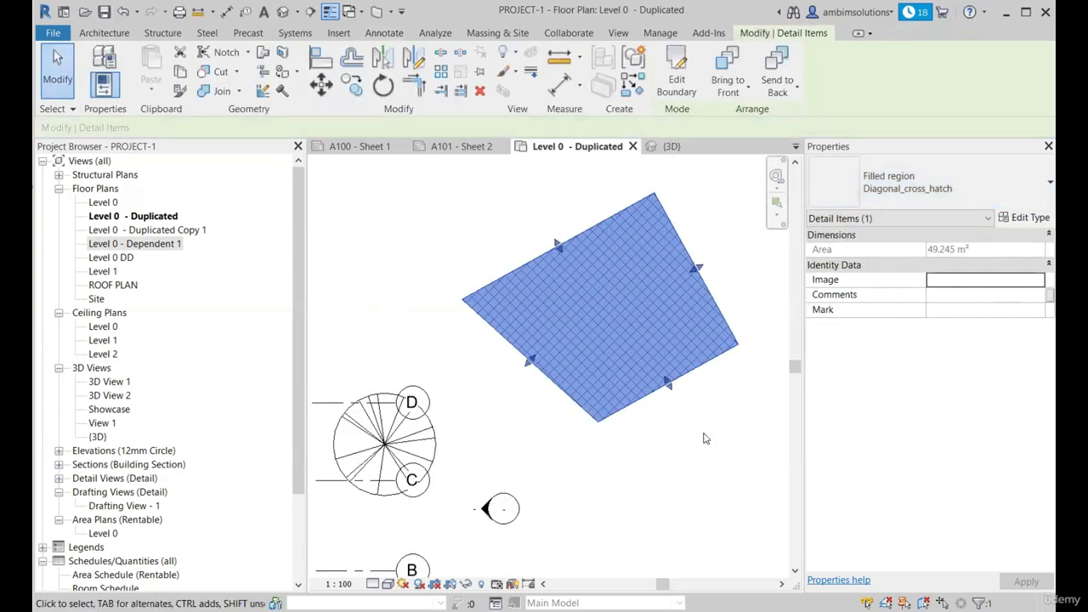
Reshape the filled region with its lower-left, upper-left and right edge grips to an area of about 52 m².
{"action": "scroll", "coordinate": [704, 438], "scroll_direction": "up", "scroll_amount": 1}
{"action": "scroll", "coordinate": [455, 286], "scroll_direction": "down", "scroll_amount": 2}
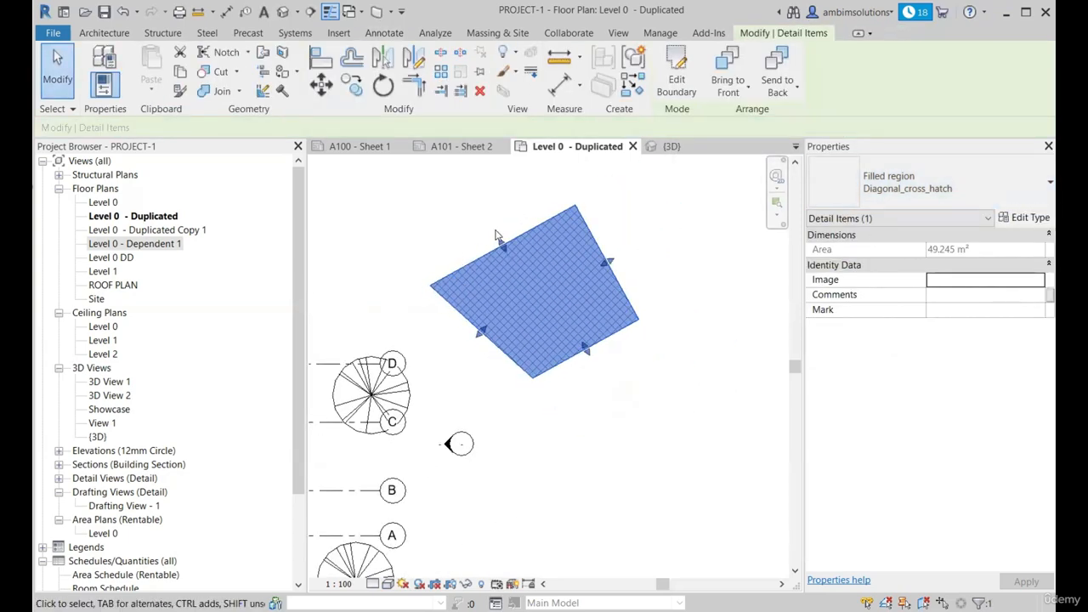
{"action": "scroll", "coordinate": [498, 234], "scroll_direction": "up", "scroll_amount": 2}
{"action": "scroll", "coordinate": [600, 416], "scroll_direction": "down", "scroll_amount": 1}
{"action": "scroll", "coordinate": [466, 334], "scroll_direction": "up", "scroll_amount": 1}
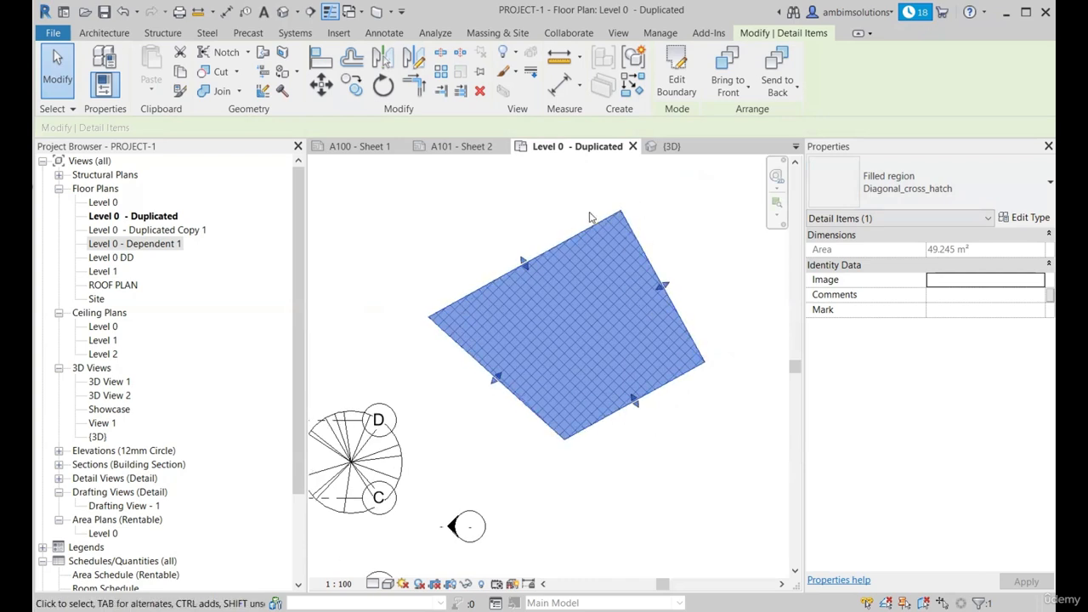
{"action": "middle_click_drag", "start_coordinate": [498, 376], "coordinate": [513, 366]}
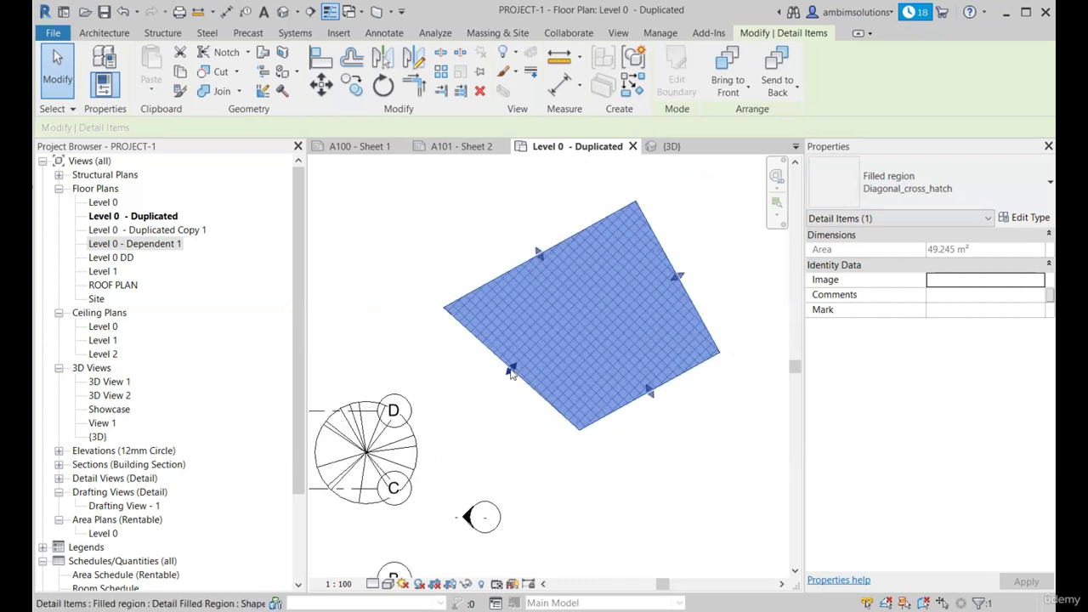
{"action": "left_click_drag", "start_coordinate": [512, 373], "coordinate": [528, 355]}
{"action": "left_click_drag", "start_coordinate": [548, 248], "coordinate": [530, 225]}
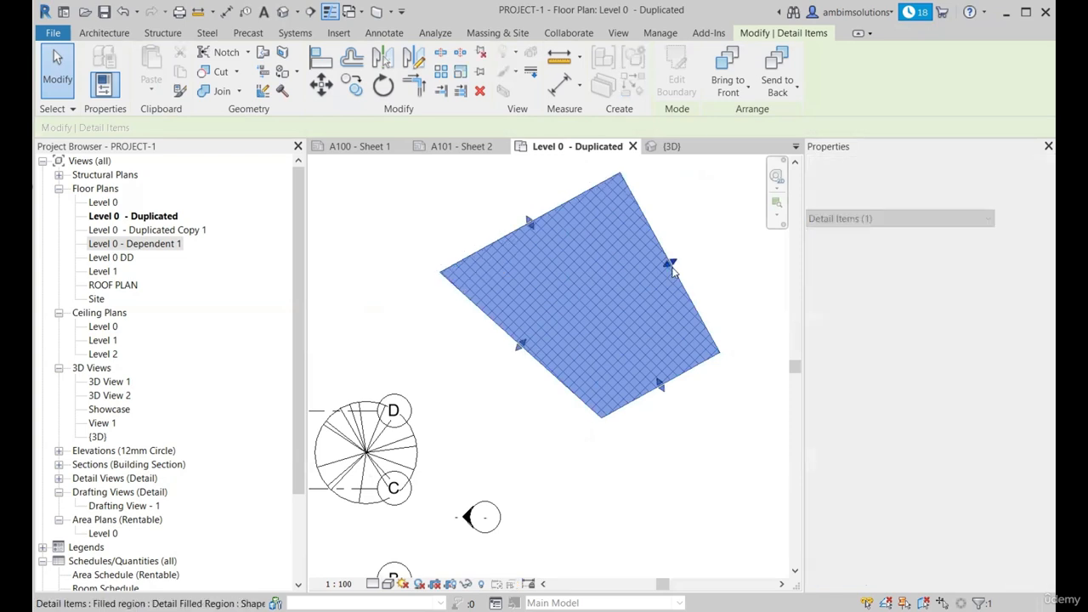
{"action": "left_click_drag", "start_coordinate": [674, 270], "coordinate": [704, 260]}
{"action": "left_click_drag", "start_coordinate": [547, 217], "coordinate": [560, 239]}
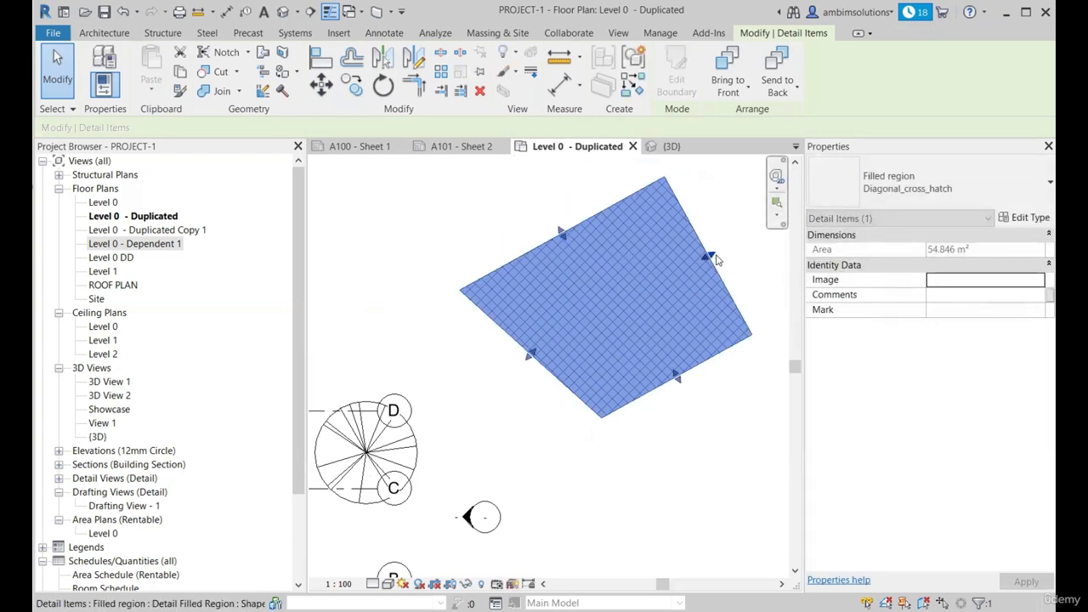
Edit the region's boundary, nudging the upper-left side outward so the right side is about 7510 mm long, and finish.
{"action": "left_click", "coordinate": [676, 80]}
{"action": "scroll", "coordinate": [610, 191], "scroll_direction": "up", "scroll_amount": 2}
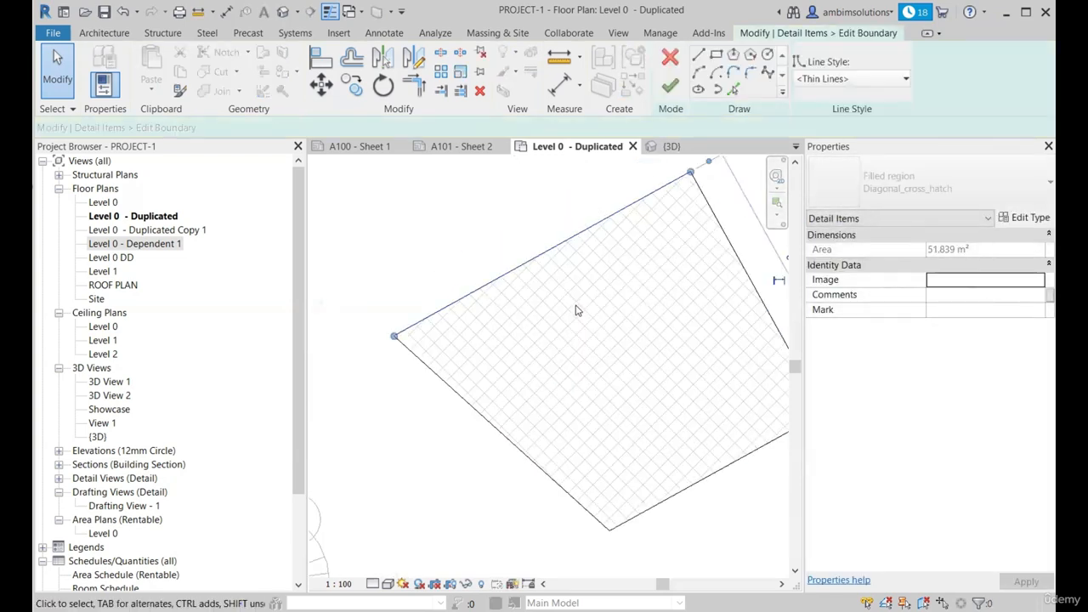
{"action": "scroll", "coordinate": [575, 305], "scroll_direction": "down", "scroll_amount": 2}
{"action": "key", "text": "Up"}
{"action": "key", "text": "Up"}
{"action": "key", "text": "Up"}
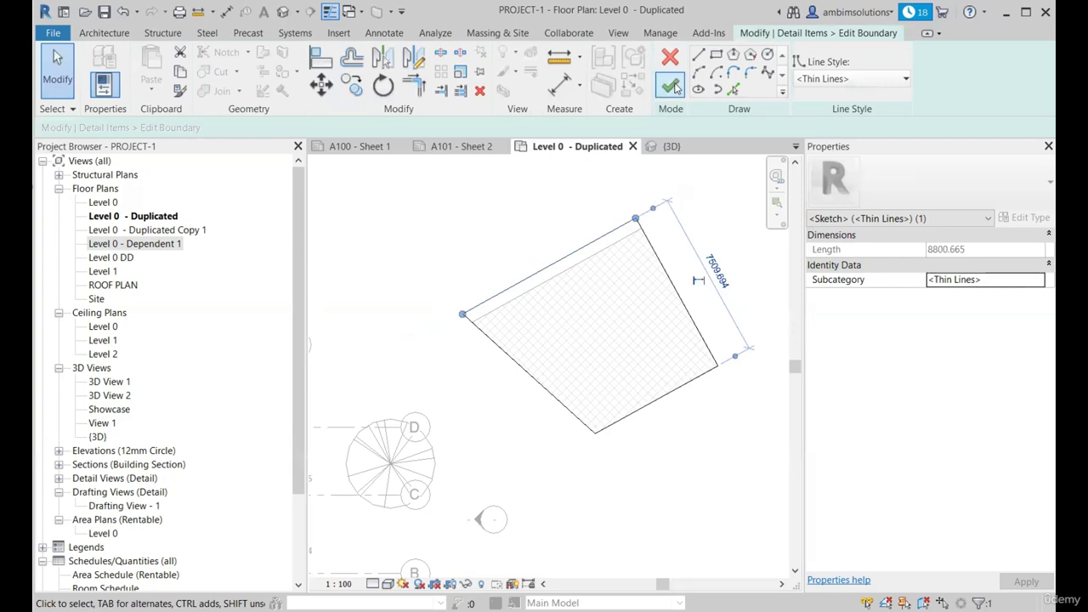
{"action": "left_click", "coordinate": [676, 88]}
Reopen the filled region's boundary for editing and set its upper-left side to the Line 2 line style.
{"action": "left_click", "coordinate": [599, 281]}
{"action": "scroll", "coordinate": [545, 267], "scroll_direction": "up", "scroll_amount": 2}
{"action": "left_click", "coordinate": [534, 281]}
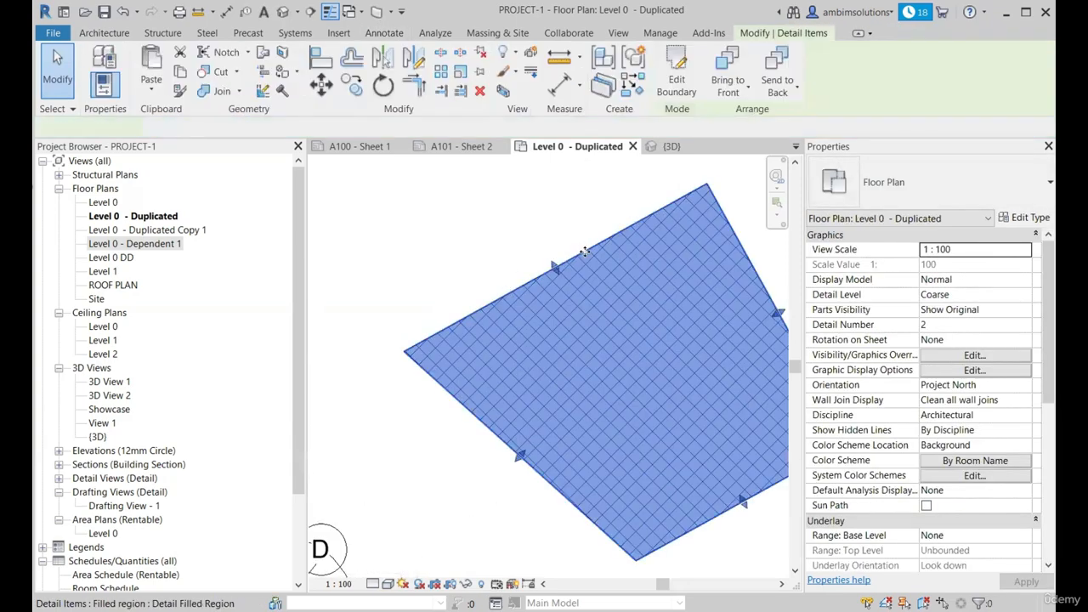
{"action": "scroll", "coordinate": [584, 252], "scroll_direction": "down", "scroll_amount": 2}
{"action": "left_click", "coordinate": [676, 80]}
{"action": "scroll", "coordinate": [539, 245], "scroll_direction": "up", "scroll_amount": 3}
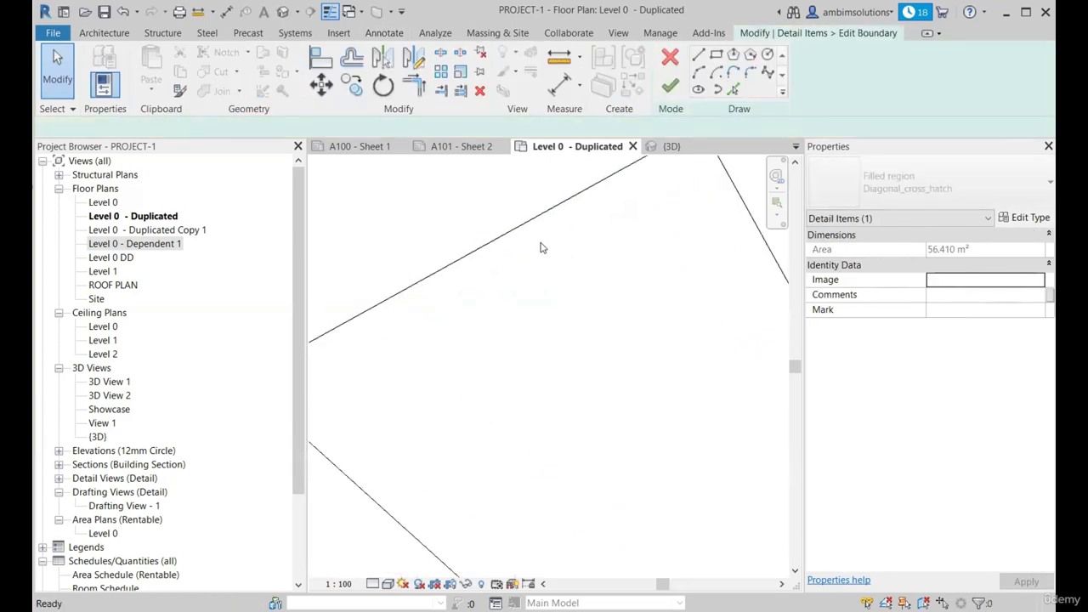
{"action": "scroll", "coordinate": [570, 328], "scroll_direction": "down", "scroll_amount": 3}
{"action": "left_click", "coordinate": [847, 78]}
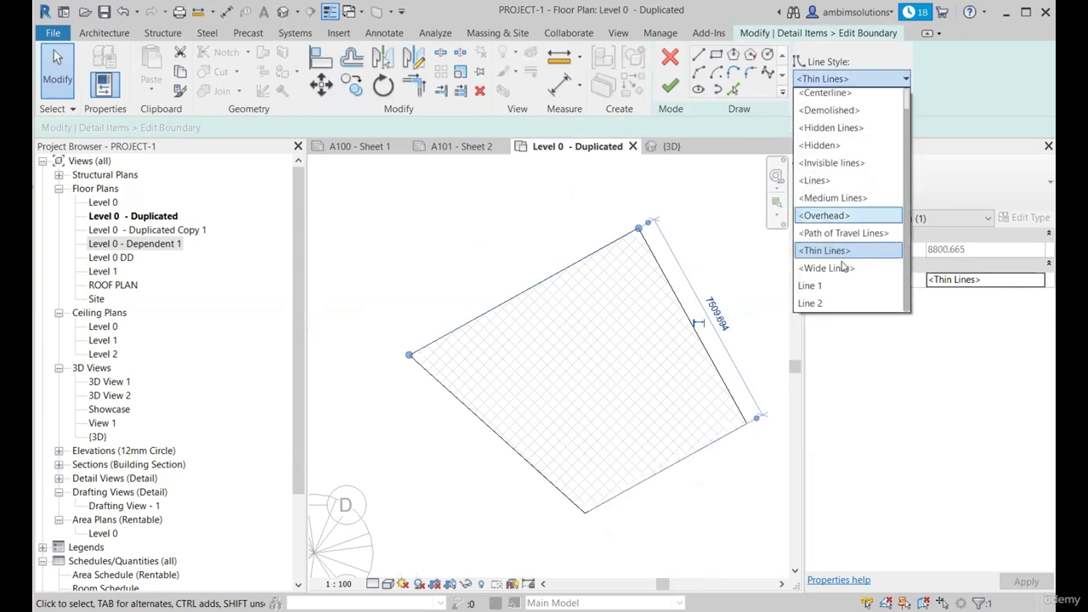
{"action": "left_click", "coordinate": [835, 303]}
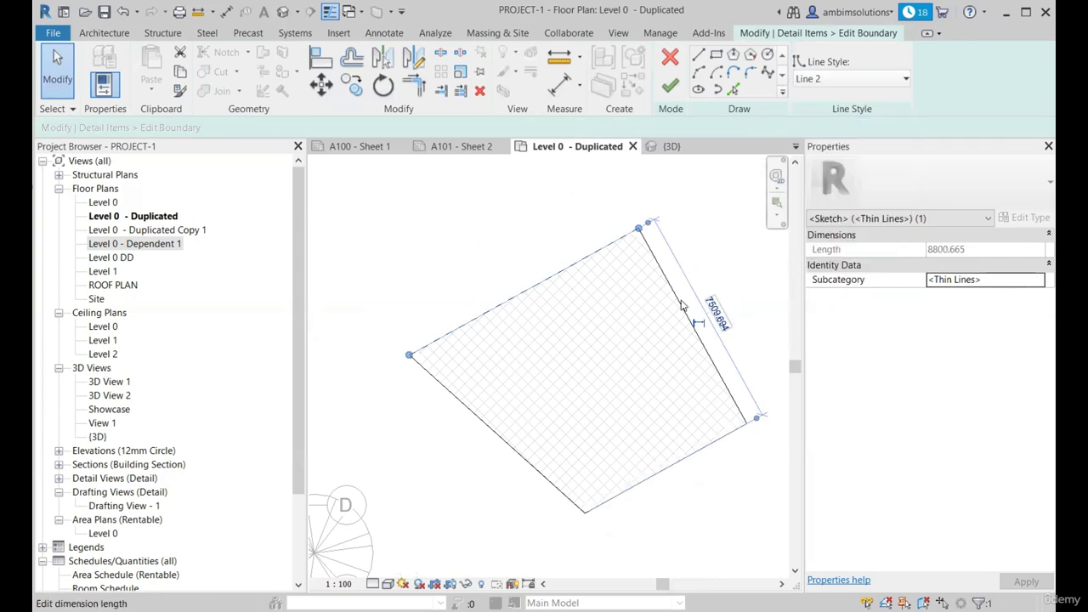
Set the boundary's right side to the <Overhead> line style and its lower-right side to <Hidden>.
{"action": "left_click", "coordinate": [822, 79]}
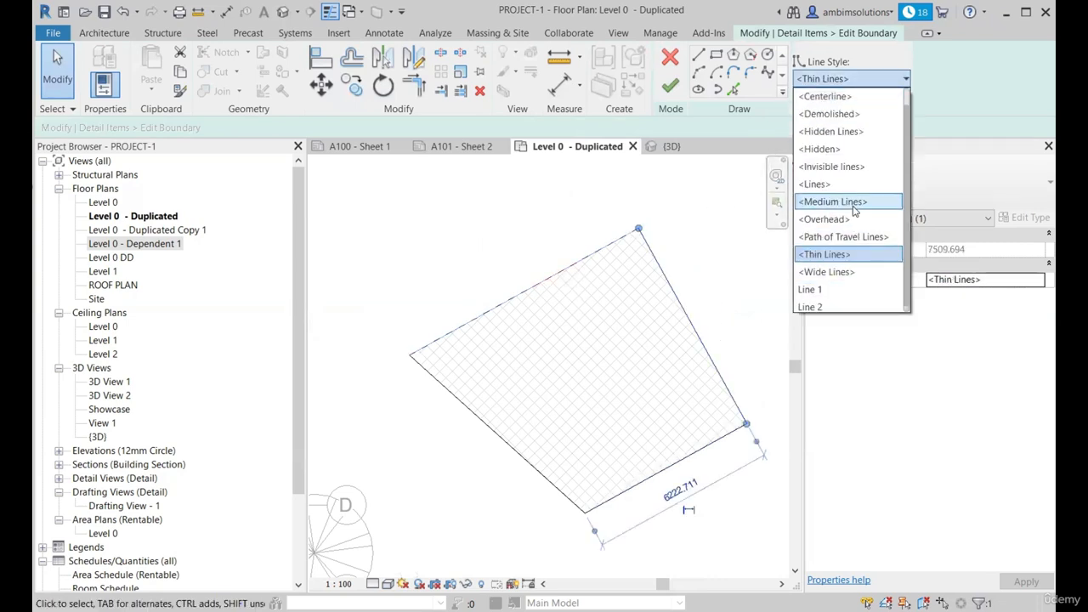
{"action": "left_click", "coordinate": [824, 219]}
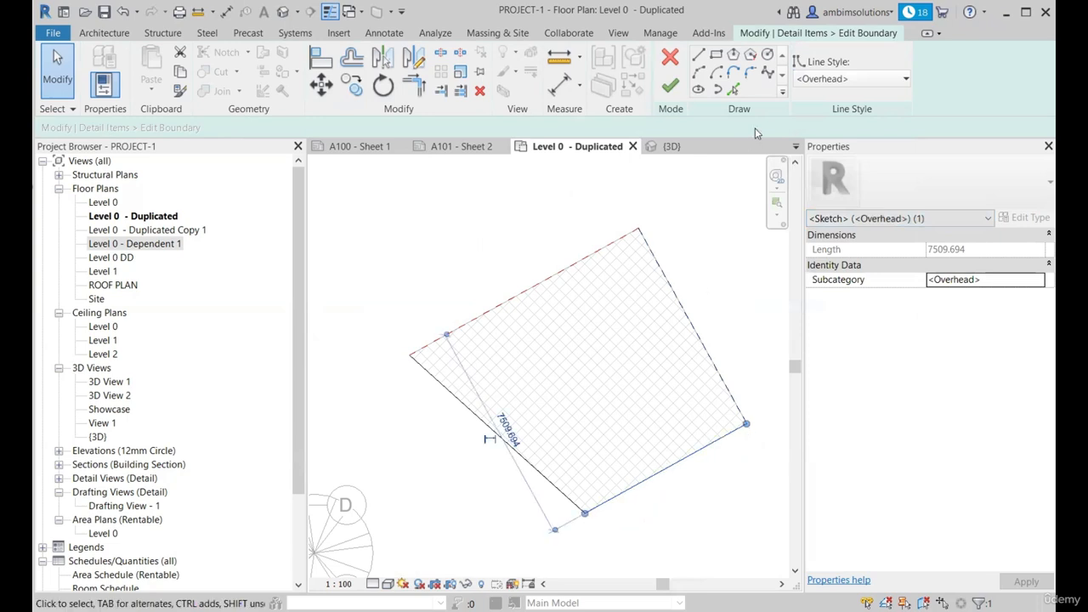
{"action": "left_click", "coordinate": [836, 81]}
{"action": "left_click", "coordinate": [837, 173]}
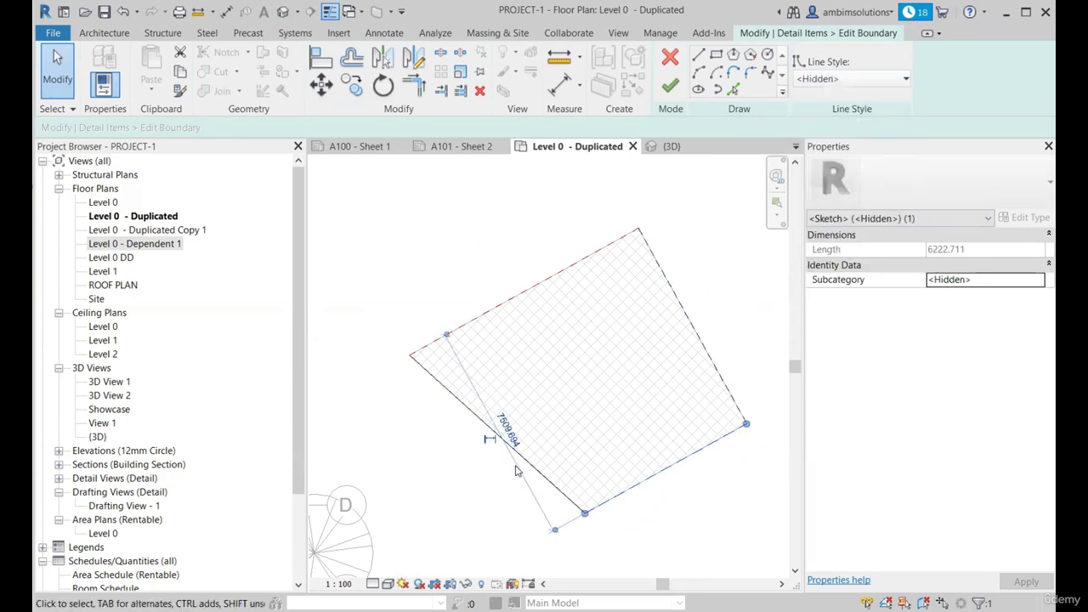
Set the boundary's lower-left side to <Invisible lines>, finish the boundary edit and deselect the region.
{"action": "left_click", "coordinate": [526, 462]}
{"action": "left_click", "coordinate": [848, 81]}
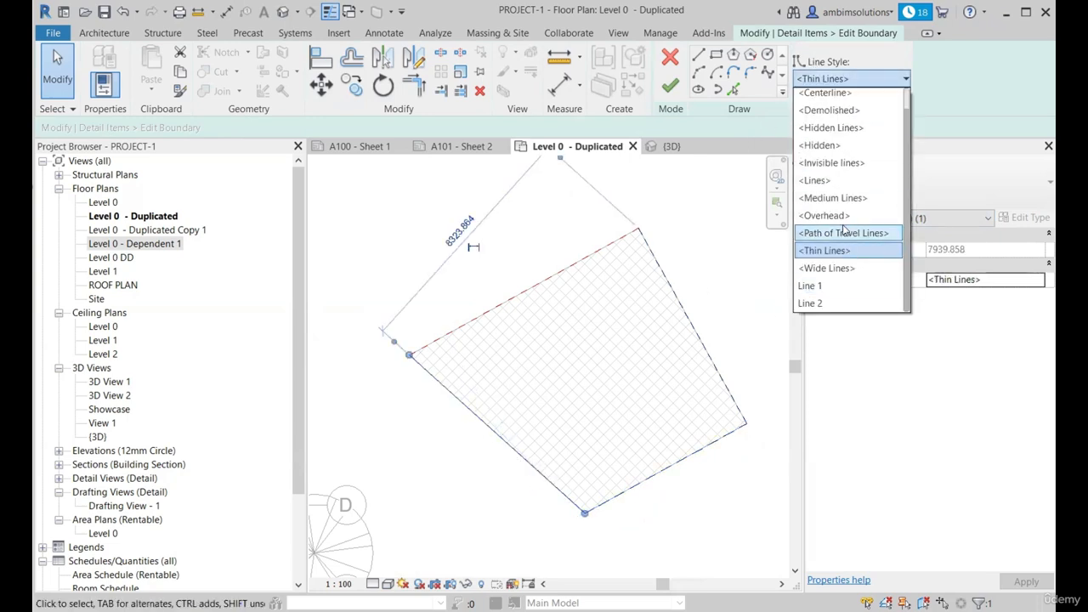
{"action": "left_click", "coordinate": [840, 167]}
{"action": "left_click", "coordinate": [457, 314]}
{"action": "scroll", "coordinate": [489, 400], "scroll_direction": "up", "scroll_amount": 1}
{"action": "left_click", "coordinate": [670, 85]}
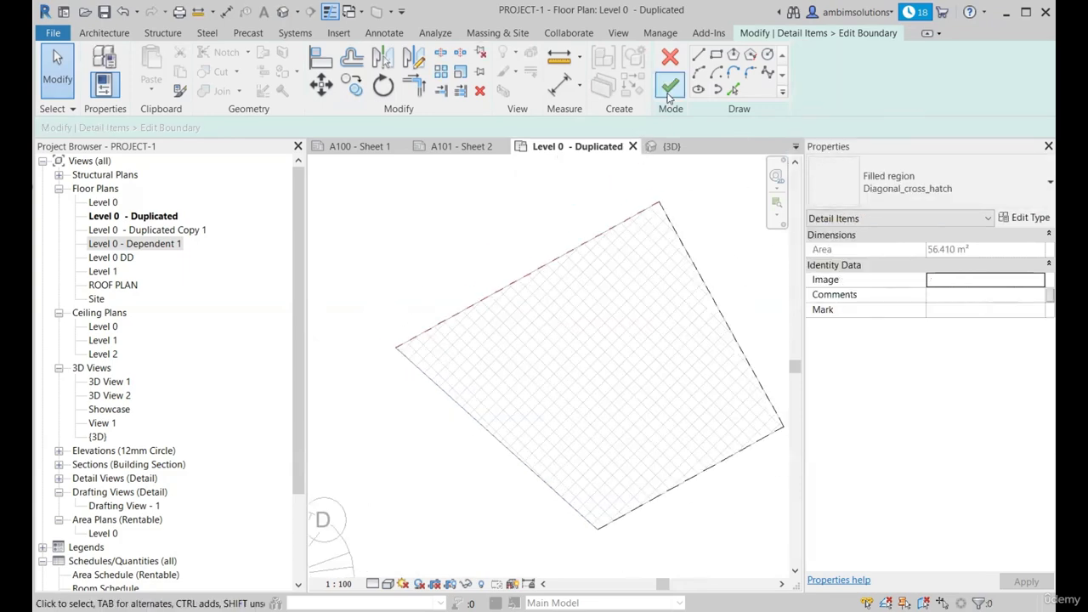
{"action": "key", "text": "Escape"}
Examine how each side of the filled region displays its line style, checking the lower-left side with the region selected and deselected.
{"action": "scroll", "coordinate": [451, 352], "scroll_direction": "up", "scroll_amount": 3}
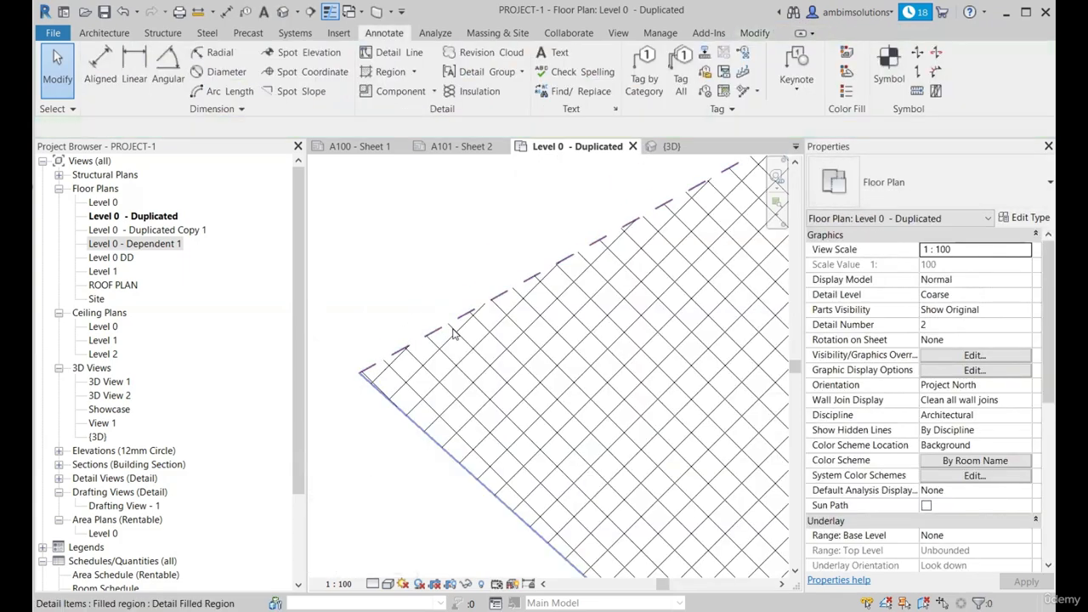
{"action": "scroll", "coordinate": [478, 317], "scroll_direction": "down", "scroll_amount": 4}
{"action": "scroll", "coordinate": [491, 311], "scroll_direction": "up", "scroll_amount": 5}
{"action": "scroll", "coordinate": [572, 247], "scroll_direction": "down", "scroll_amount": 4}
{"action": "scroll", "coordinate": [612, 246], "scroll_direction": "up", "scroll_amount": 3}
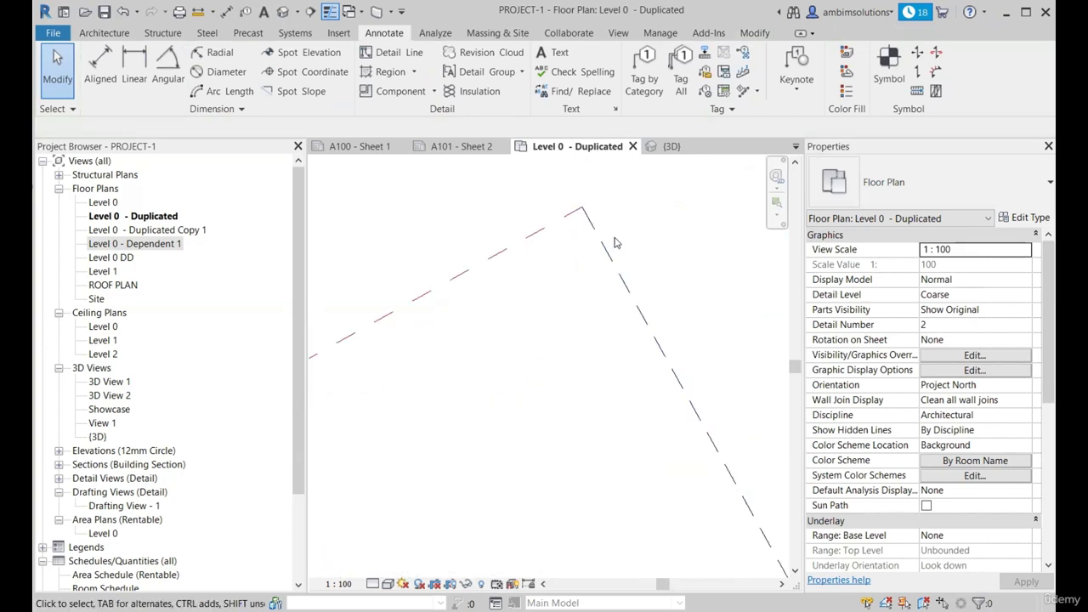
{"action": "scroll", "coordinate": [595, 281], "scroll_direction": "down", "scroll_amount": 4}
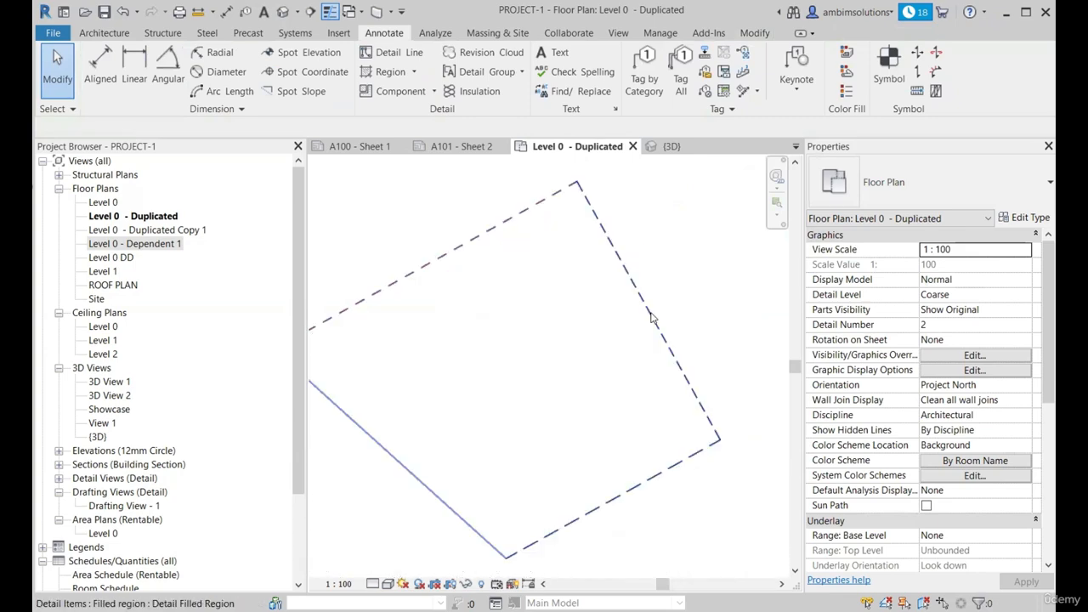
{"action": "scroll", "coordinate": [527, 357], "scroll_direction": "up", "scroll_amount": 3}
{"action": "scroll", "coordinate": [528, 358], "scroll_direction": "up", "scroll_amount": 2}
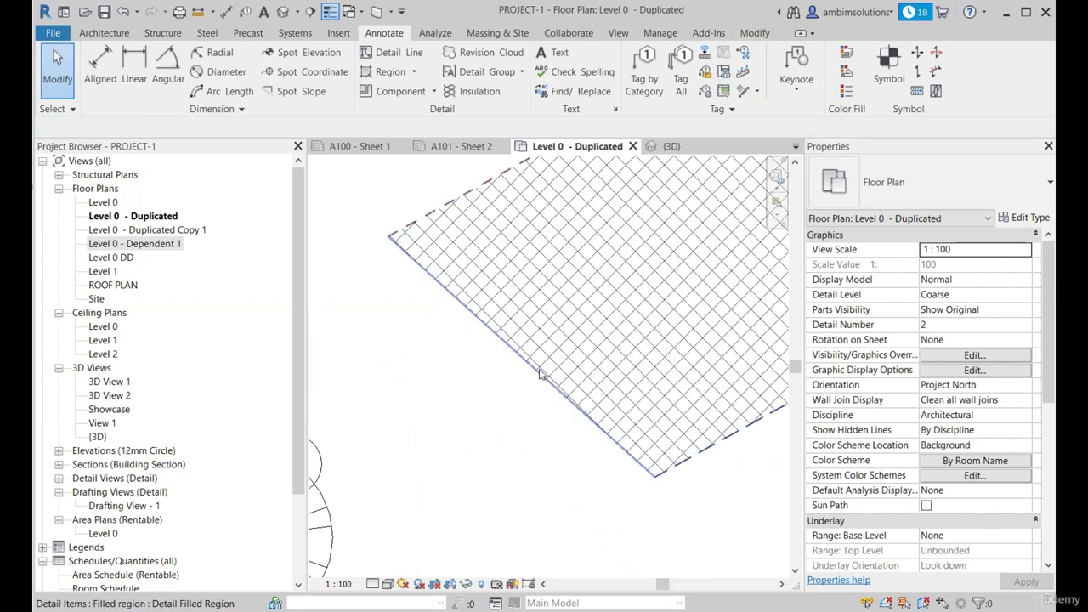
{"action": "left_click", "coordinate": [544, 374]}
{"action": "scroll", "coordinate": [540, 377], "scroll_direction": "down", "scroll_amount": 1}
{"action": "scroll", "coordinate": [528, 288], "scroll_direction": "up", "scroll_amount": 2}
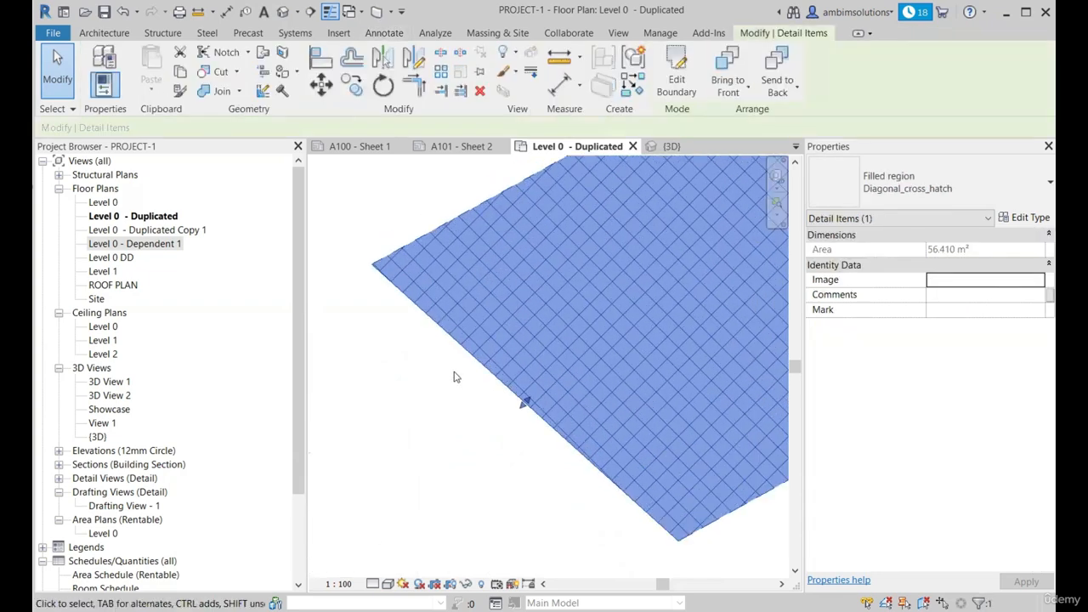
{"action": "left_click", "coordinate": [432, 323]}
{"action": "left_click", "coordinate": [432, 324]}
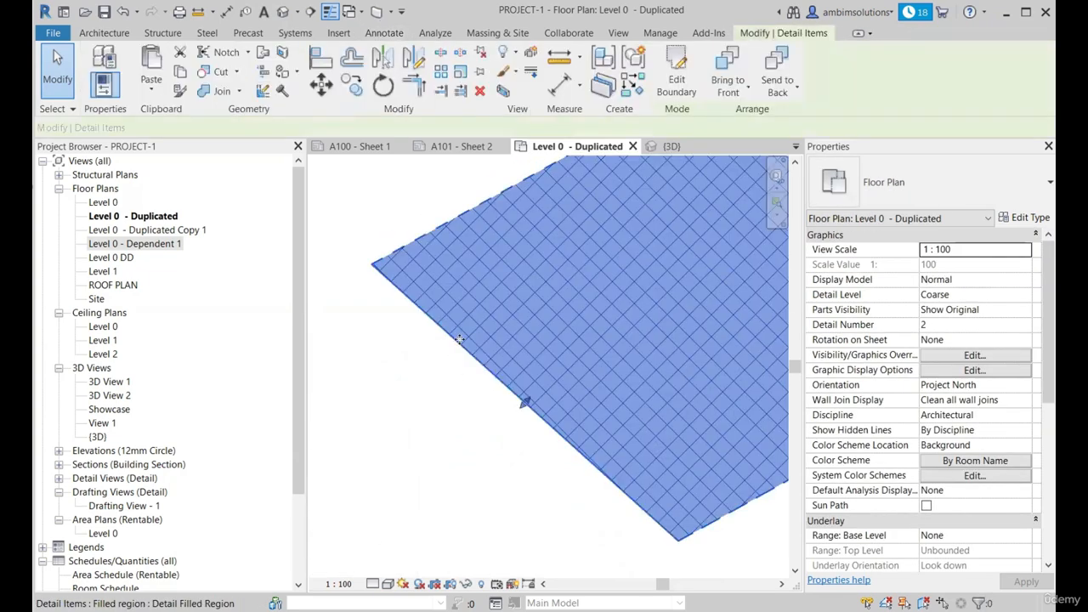
Reopen the filled region's boundary, check the line style of its lower-left side, and finish the boundary edit.
{"action": "scroll", "coordinate": [459, 340], "scroll_direction": "down", "scroll_amount": 2}
{"action": "double_click", "coordinate": [490, 388]}
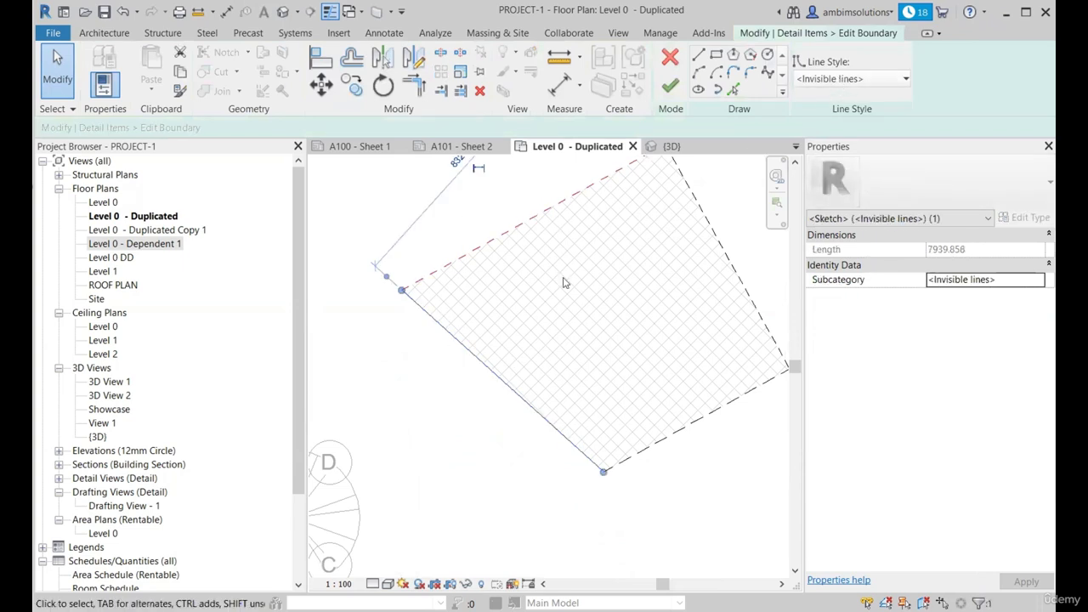
{"action": "left_click", "coordinate": [878, 79]}
{"action": "left_click", "coordinate": [670, 88]}
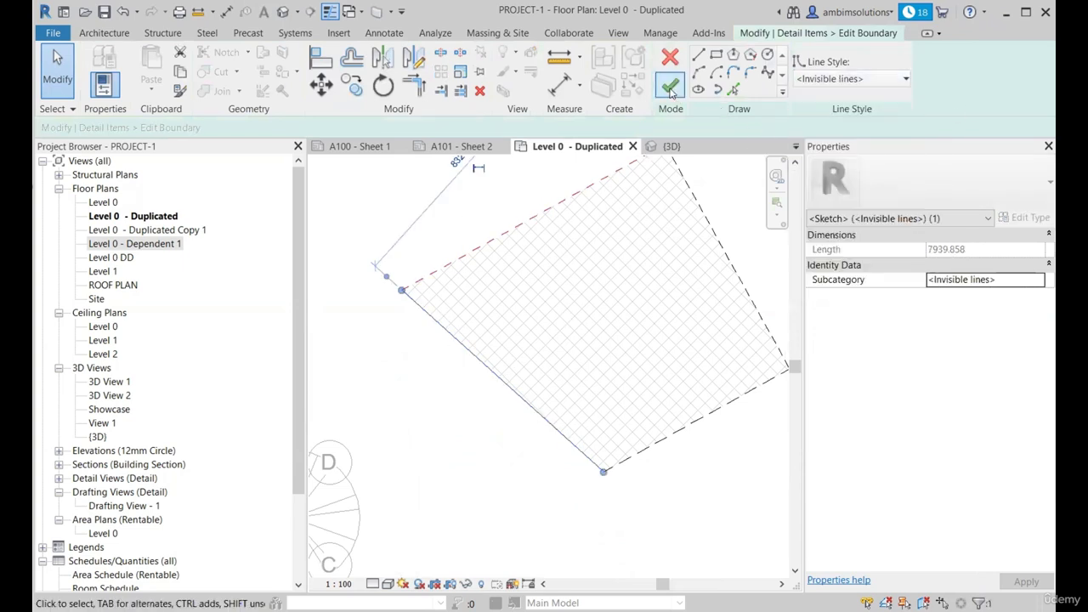
{"action": "left_click", "coordinate": [440, 380]}
{"action": "left_click", "coordinate": [671, 82]}
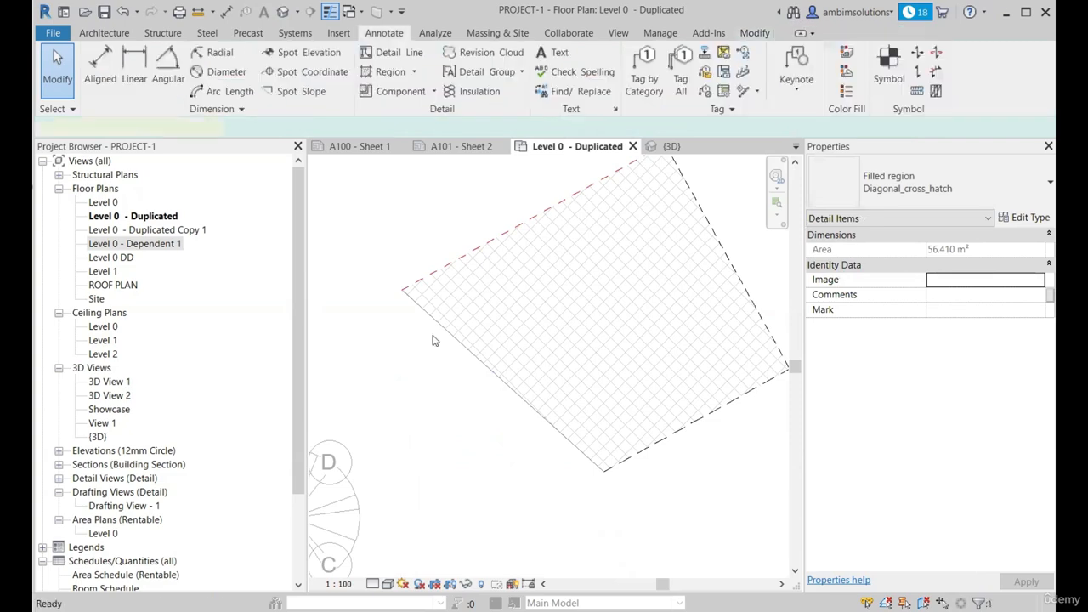
{"action": "left_click", "coordinate": [663, 516]}
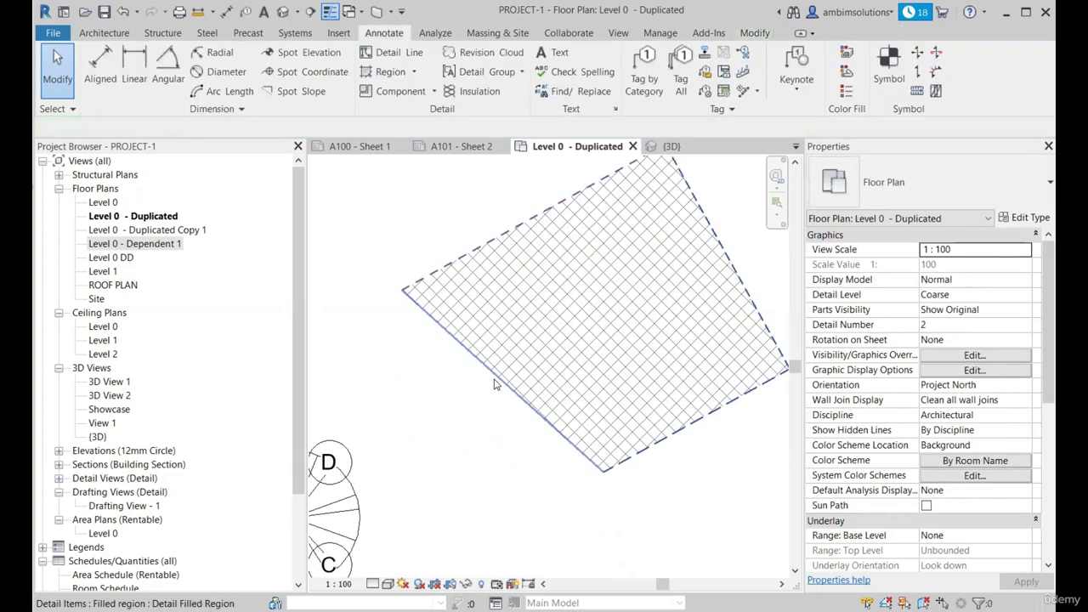
Set the filled region's lower-left boundary side to the <Lines> line style and finish the boundary edit.
{"action": "double_click", "coordinate": [546, 430]}
{"action": "left_click", "coordinate": [546, 431]}
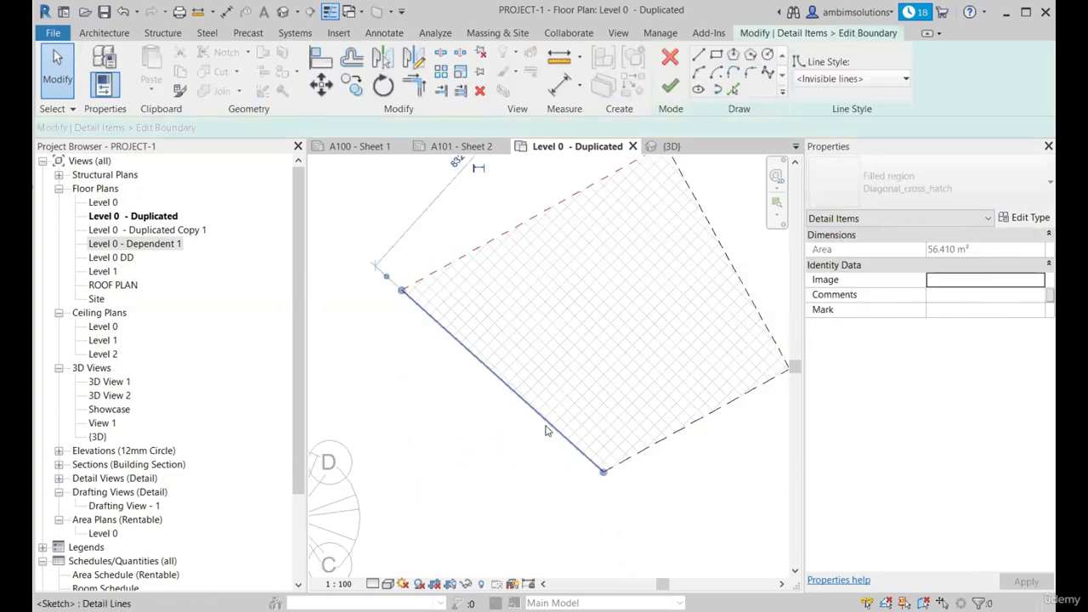
{"action": "left_click", "coordinate": [852, 79]}
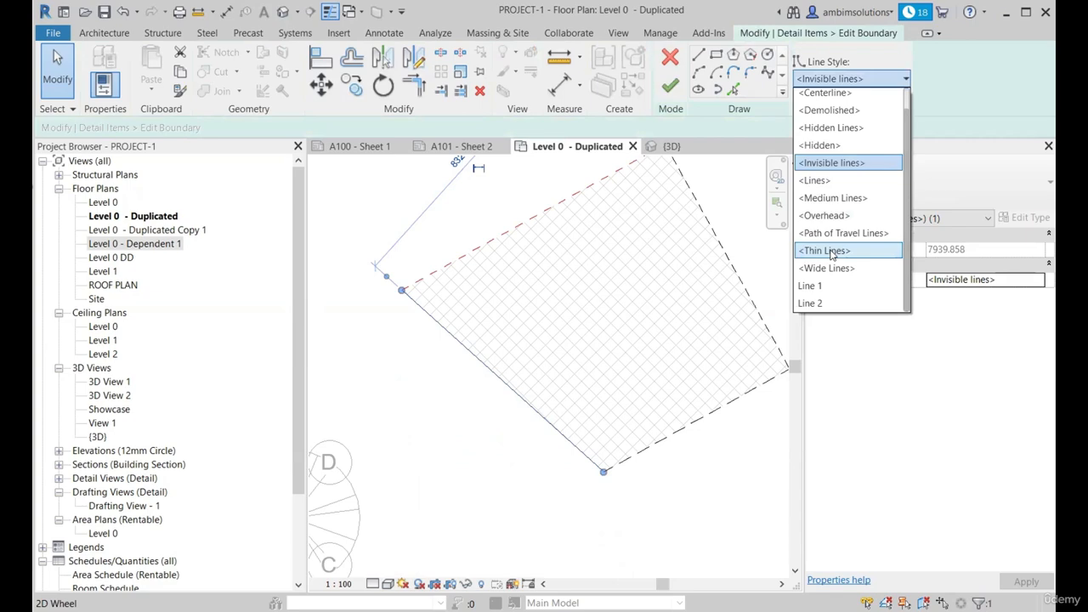
{"action": "left_click", "coordinate": [838, 178]}
{"action": "left_click", "coordinate": [671, 85]}
{"action": "key", "text": "Escape"}
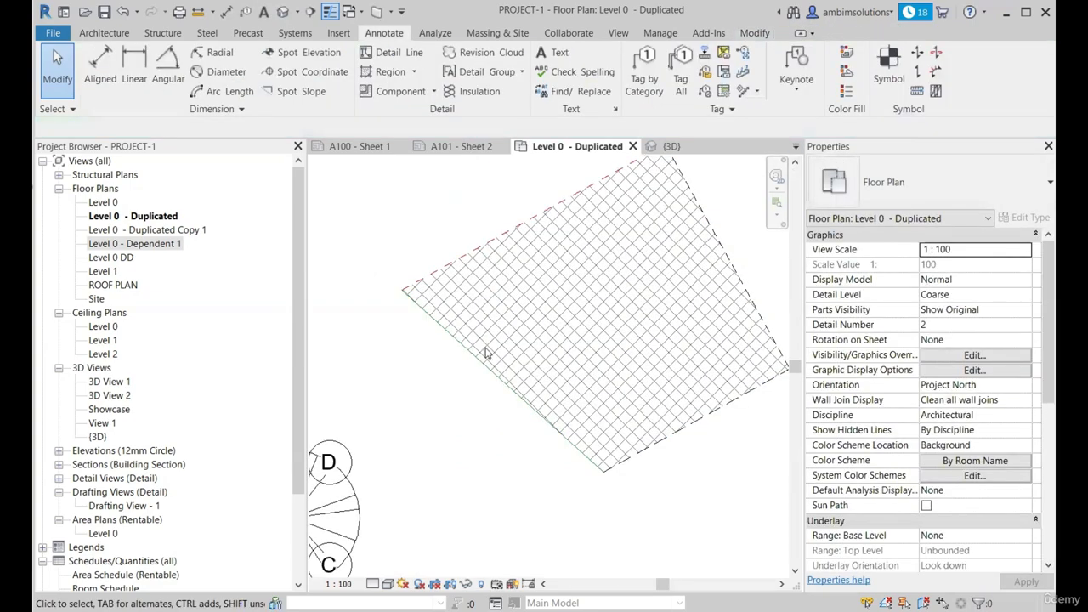
Examine up close how the line styles display along the filled region's sides.
{"action": "scroll", "coordinate": [544, 433], "scroll_direction": "up", "scroll_amount": 2}
{"action": "scroll", "coordinate": [388, 345], "scroll_direction": "up", "scroll_amount": 3}
{"action": "scroll", "coordinate": [388, 345], "scroll_direction": "down", "scroll_amount": 3}
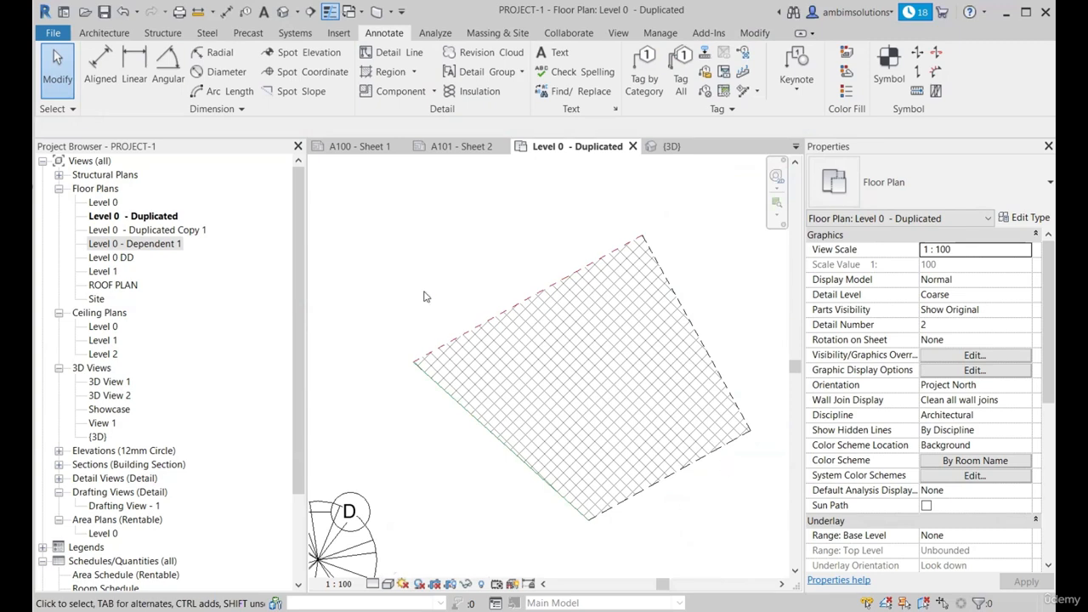
{"action": "scroll", "coordinate": [510, 302], "scroll_direction": "up", "scroll_amount": 2}
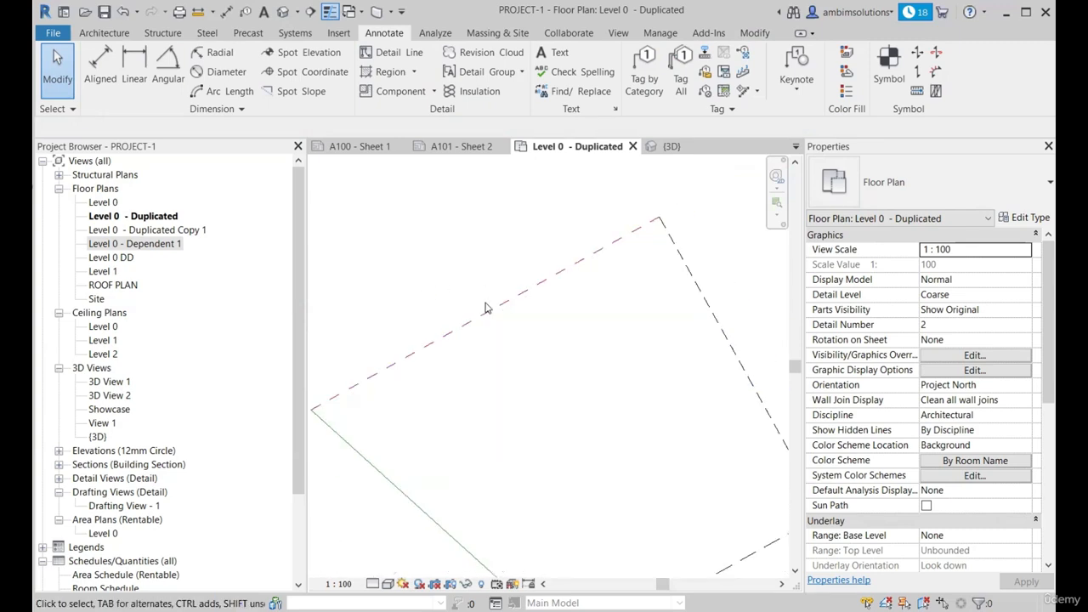
{"action": "scroll", "coordinate": [485, 308], "scroll_direction": "down", "scroll_amount": 2}
{"action": "scroll", "coordinate": [498, 300], "scroll_direction": "down", "scroll_amount": 1}
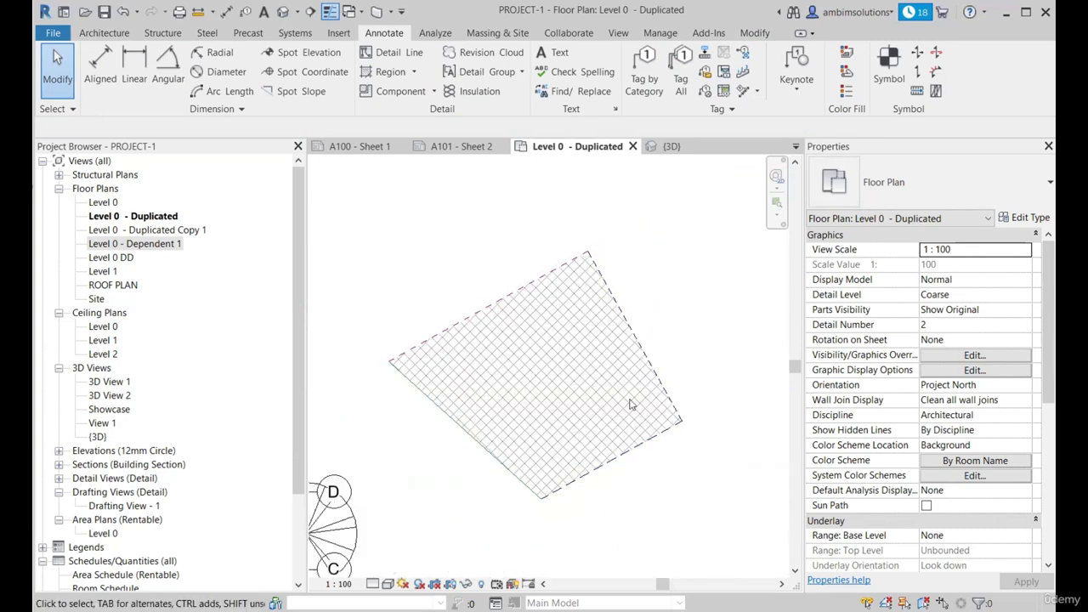
{"action": "scroll", "coordinate": [532, 388], "scroll_direction": "up", "scroll_amount": 1}
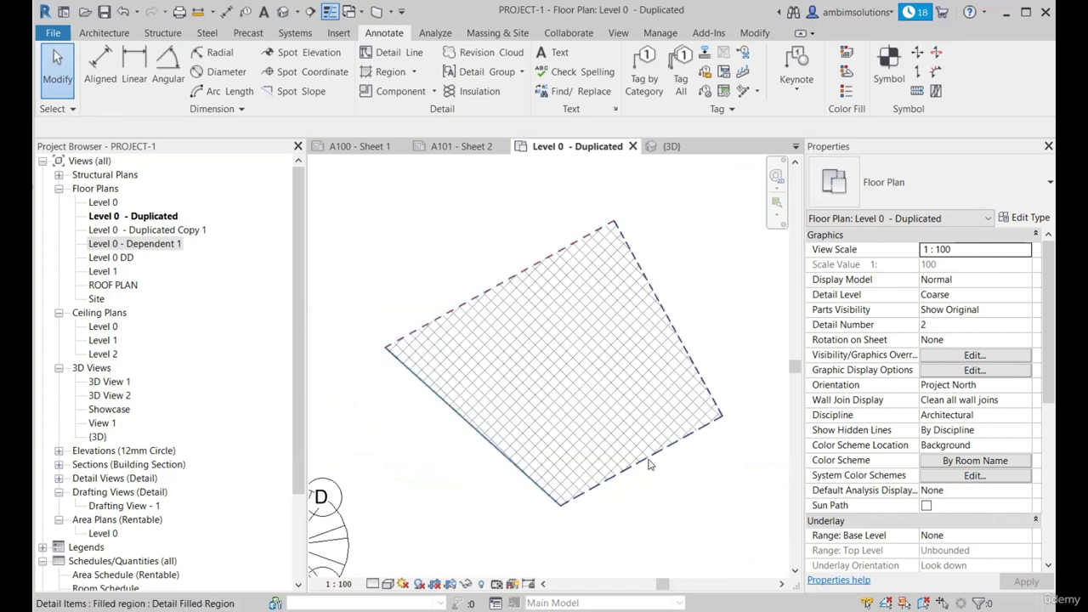
Change the filled region's type to Solid_Black and deselect it.
{"action": "left_click", "coordinate": [577, 382]}
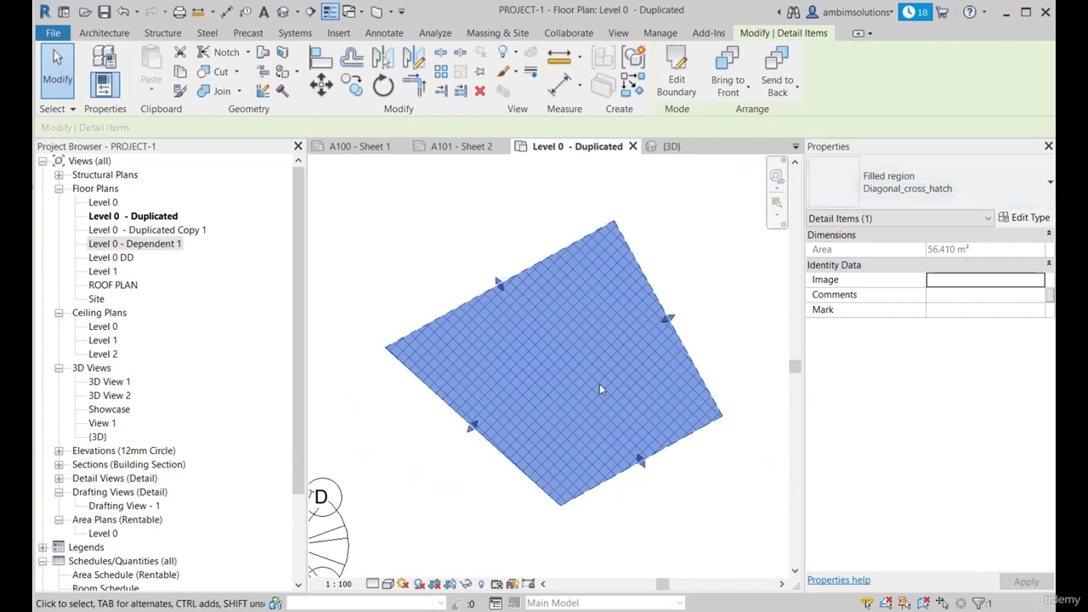
{"action": "left_click", "coordinate": [998, 188]}
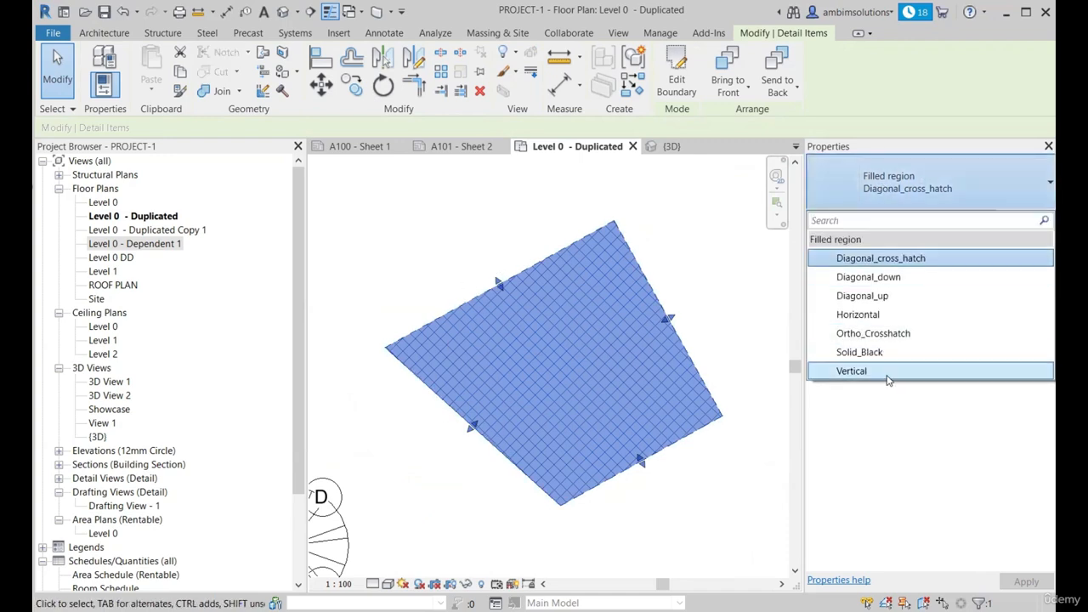
{"action": "left_click", "coordinate": [859, 352]}
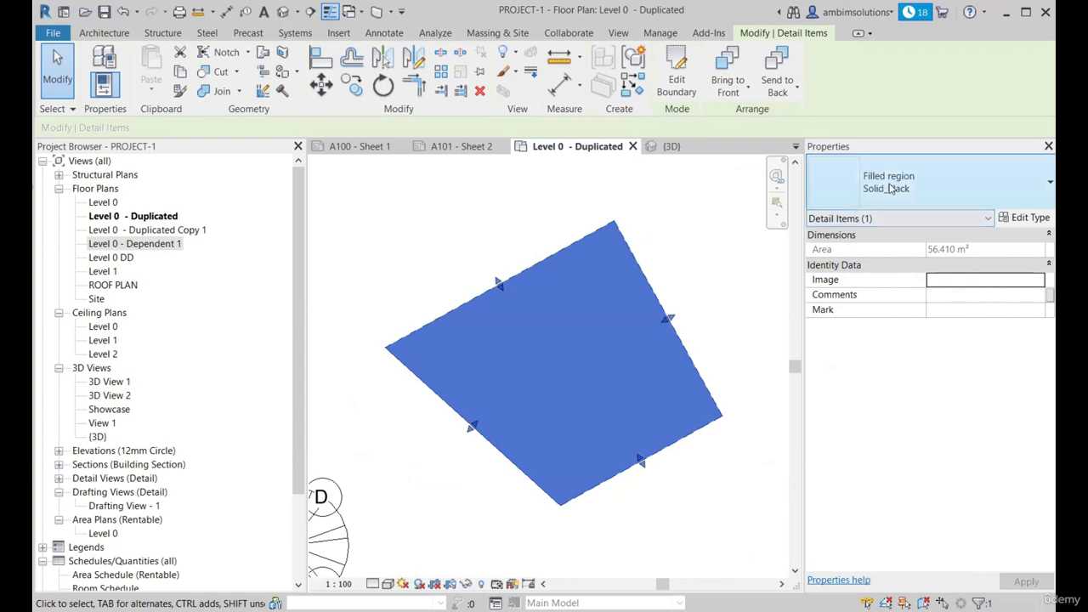
{"action": "left_click", "coordinate": [711, 255]}
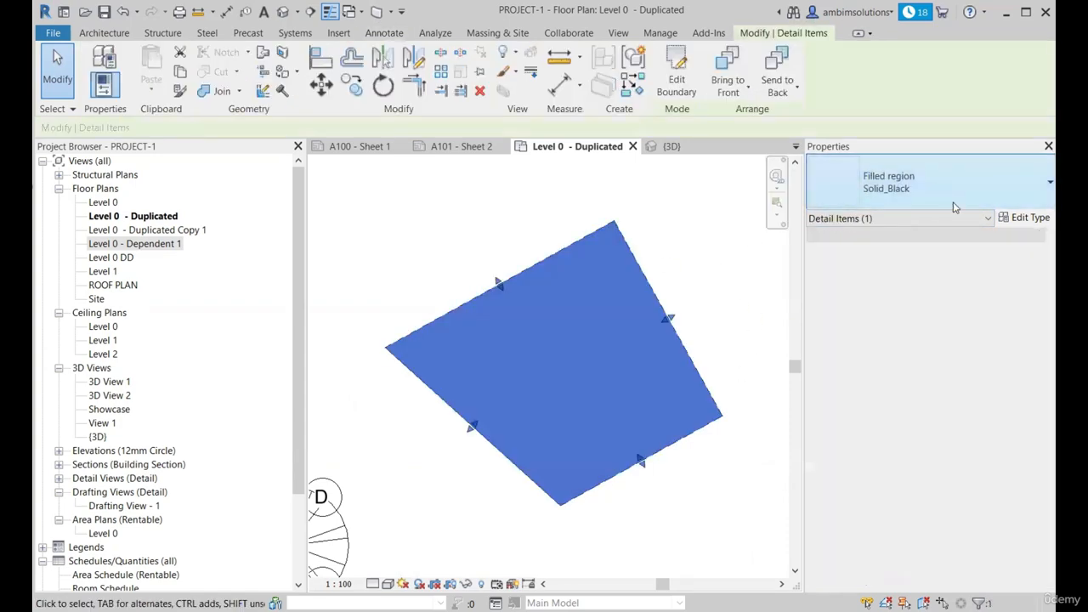
Switch the filled region's type to Diagonal_up, and after viewing it deselected, to Diagonal_down.
{"action": "left_click", "coordinate": [952, 200]}
{"action": "left_click", "coordinate": [909, 297]}
{"action": "left_click", "coordinate": [736, 292]}
{"action": "left_click", "coordinate": [667, 312]}
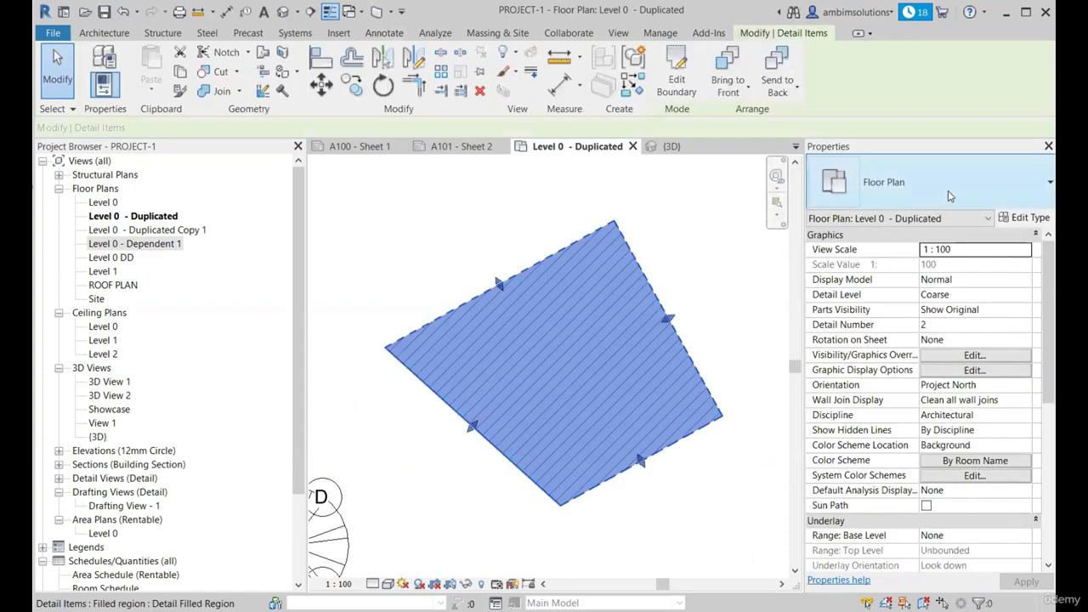
{"action": "left_click", "coordinate": [948, 190]}
{"action": "left_click", "coordinate": [898, 283]}
{"action": "left_click", "coordinate": [668, 277]}
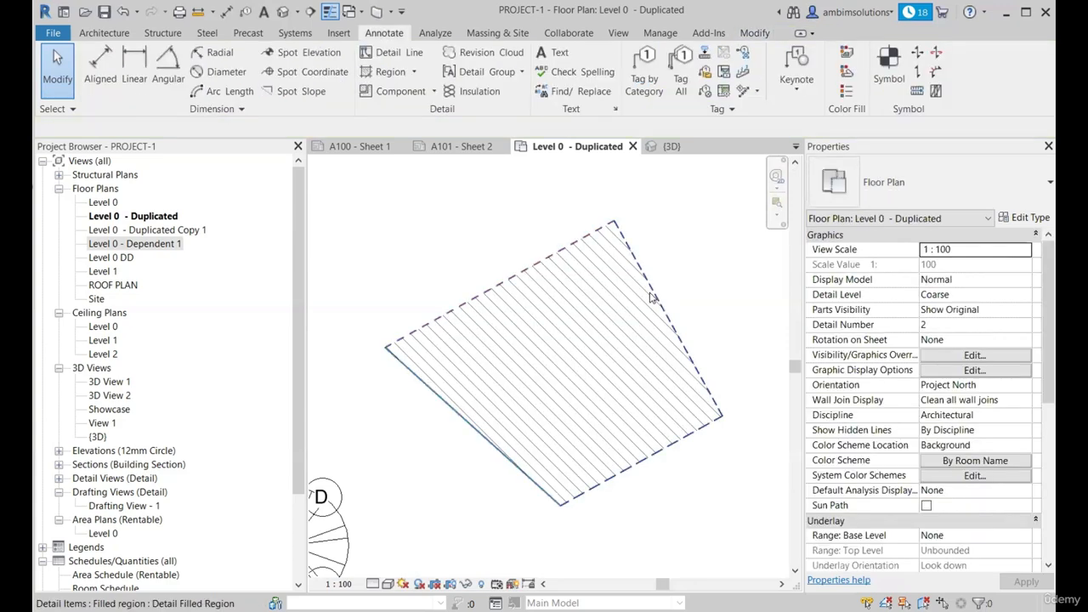
Delete the filled region beside the house plan.
{"action": "left_click", "coordinate": [653, 294]}
{"action": "scroll", "coordinate": [656, 292], "scroll_direction": "down", "scroll_amount": 2}
{"action": "key", "text": "Delete"}
{"action": "scroll", "coordinate": [708, 283], "scroll_direction": "down", "scroll_amount": 2}
{"action": "scroll", "coordinate": [408, 391], "scroll_direction": "up", "scroll_amount": 2}
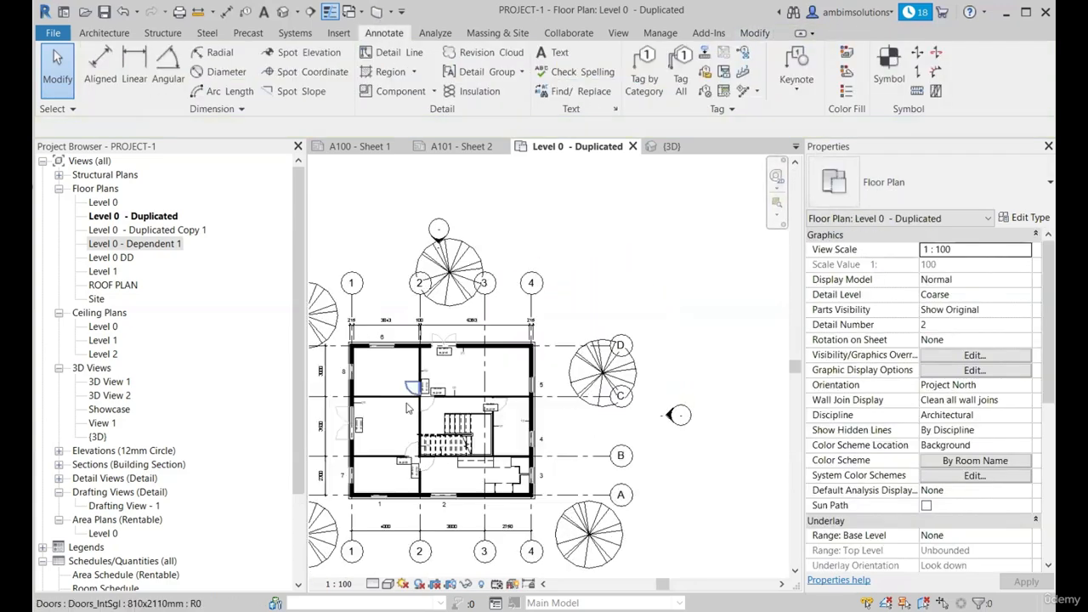
Look over the house plan, from its upper-left room out to the surrounding trees and elevation markers.
{"action": "scroll", "coordinate": [695, 301], "scroll_direction": "down", "scroll_amount": 1}
{"action": "scroll", "coordinate": [507, 372], "scroll_direction": "up", "scroll_amount": 4}
{"action": "scroll", "coordinate": [594, 355], "scroll_direction": "down", "scroll_amount": 1}
{"action": "scroll", "coordinate": [440, 354], "scroll_direction": "up", "scroll_amount": 2}
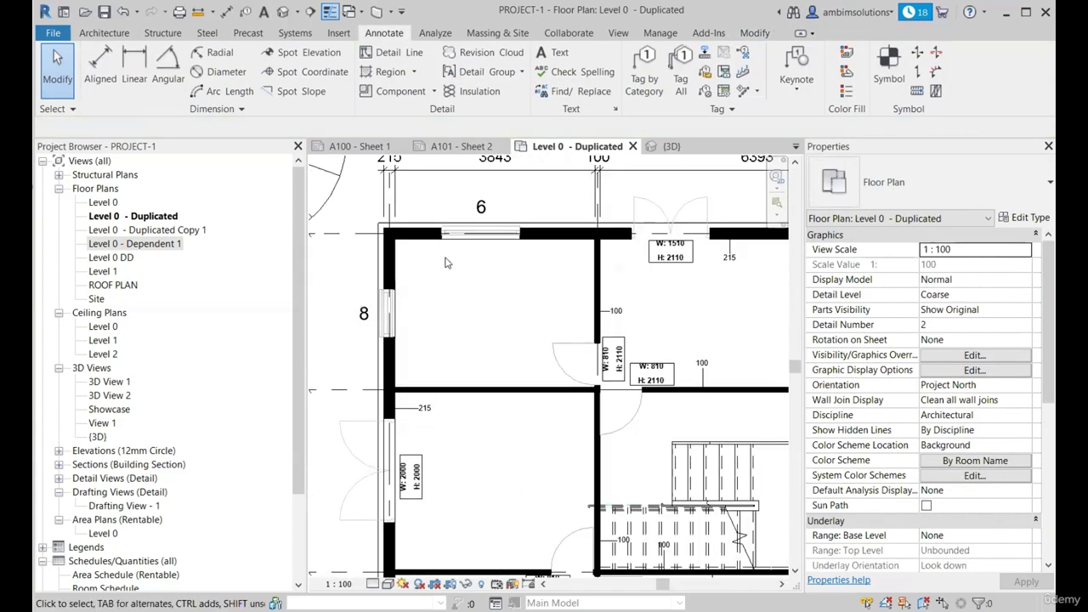
{"action": "scroll", "coordinate": [472, 340], "scroll_direction": "down", "scroll_amount": 4}
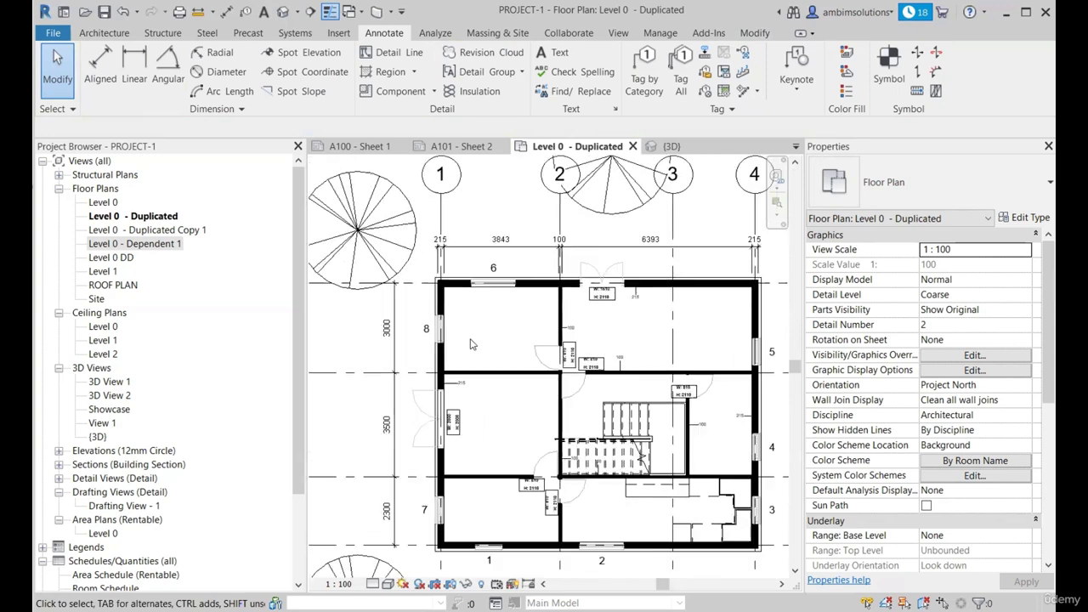
{"action": "scroll", "coordinate": [431, 289], "scroll_direction": "down", "scroll_amount": 3}
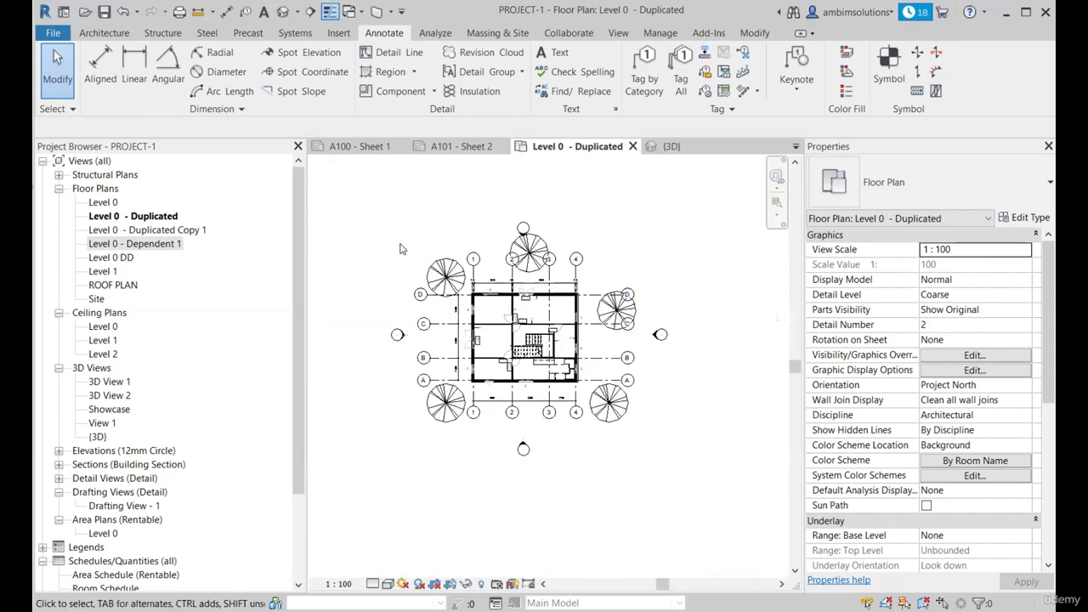
{"action": "scroll", "coordinate": [459, 289], "scroll_direction": "up", "scroll_amount": 1}
{"action": "scroll", "coordinate": [575, 384], "scroll_direction": "up", "scroll_amount": 2}
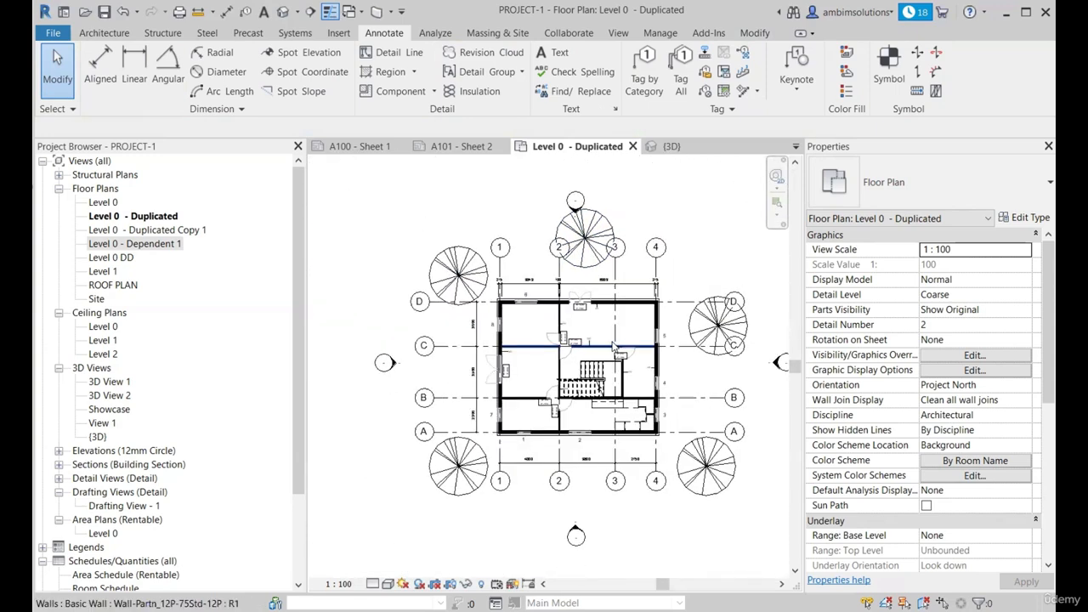
{"action": "scroll", "coordinate": [633, 425], "scroll_direction": "down", "scroll_amount": 2}
{"action": "scroll", "coordinate": [544, 374], "scroll_direction": "up", "scroll_amount": 2}
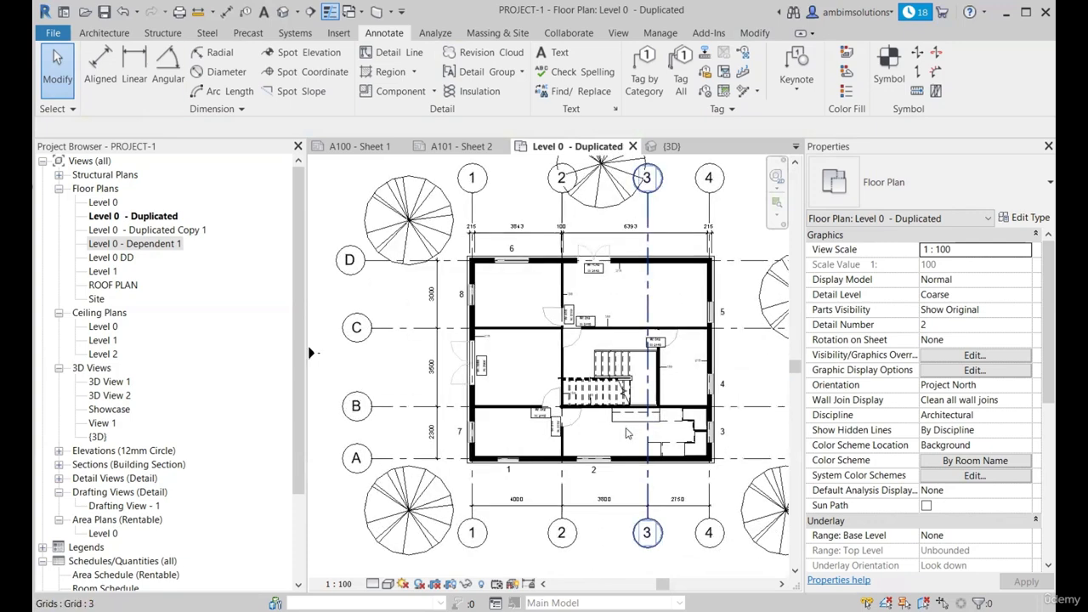
{"action": "scroll", "coordinate": [510, 280], "scroll_direction": "down", "scroll_amount": 2}
{"action": "scroll", "coordinate": [551, 246], "scroll_direction": "up", "scroll_amount": 1}
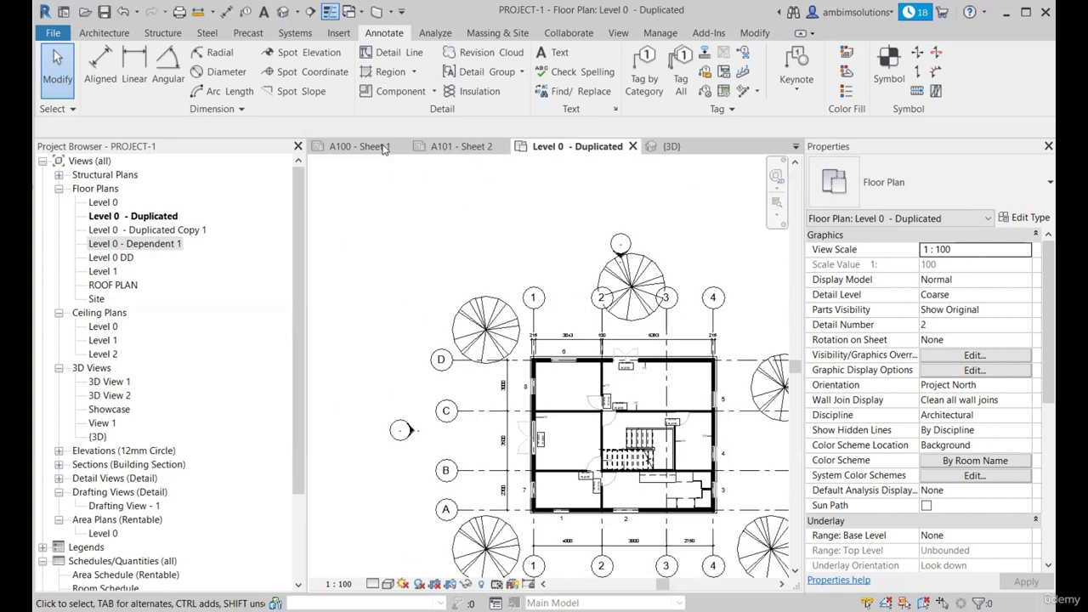
Start a filled region and sketch a rectangular <Thin Lines> boundary about 31000 by 25000 mm around the whole plan with its trees and elevation markers.
{"action": "left_click", "coordinate": [413, 71]}
{"action": "left_click", "coordinate": [391, 117]}
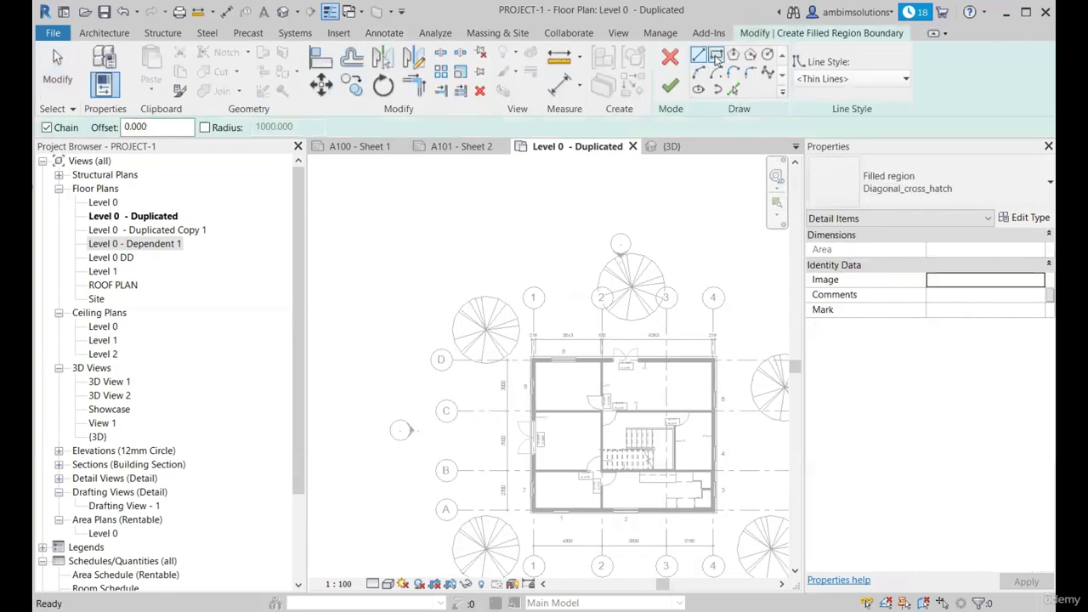
{"action": "left_click", "coordinate": [716, 55]}
{"action": "scroll", "coordinate": [459, 242], "scroll_direction": "down", "scroll_amount": 3}
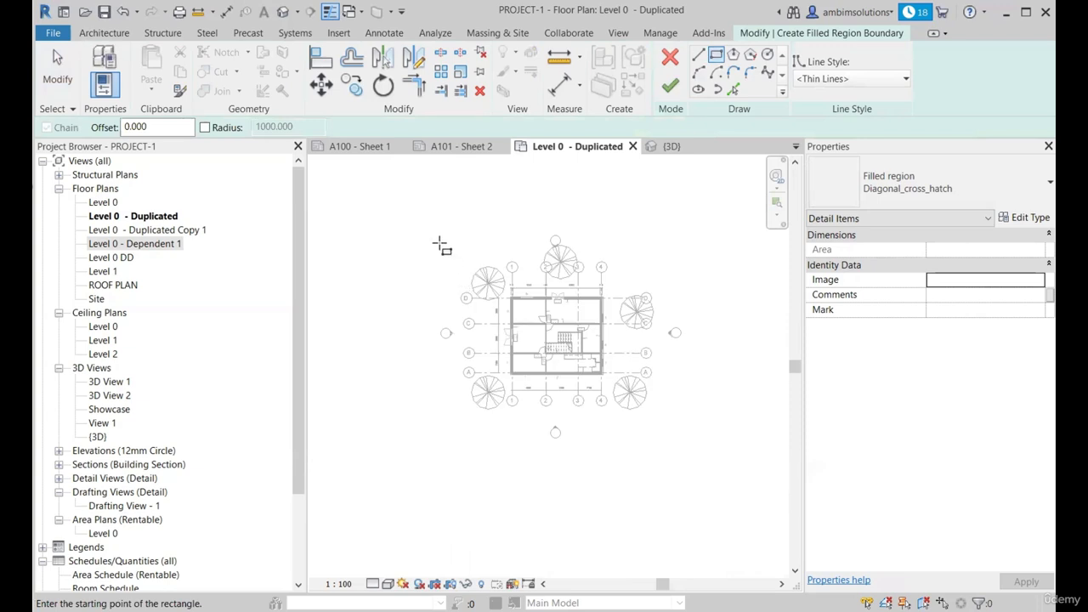
{"action": "left_click", "coordinate": [437, 241]}
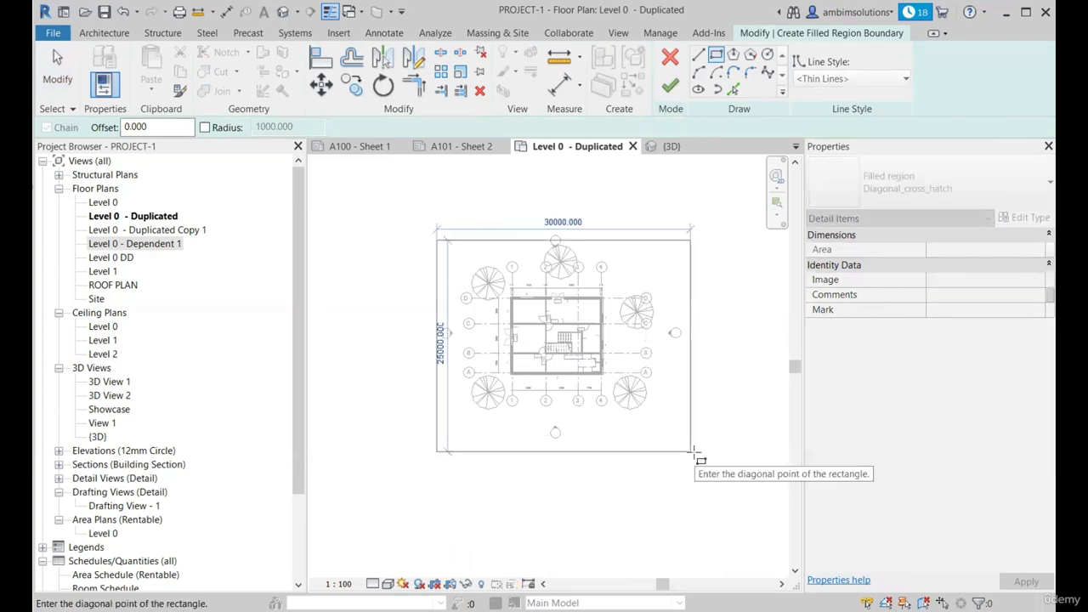
{"action": "left_click", "coordinate": [695, 451]}
{"action": "scroll", "coordinate": [451, 263], "scroll_direction": "up", "scroll_amount": 2}
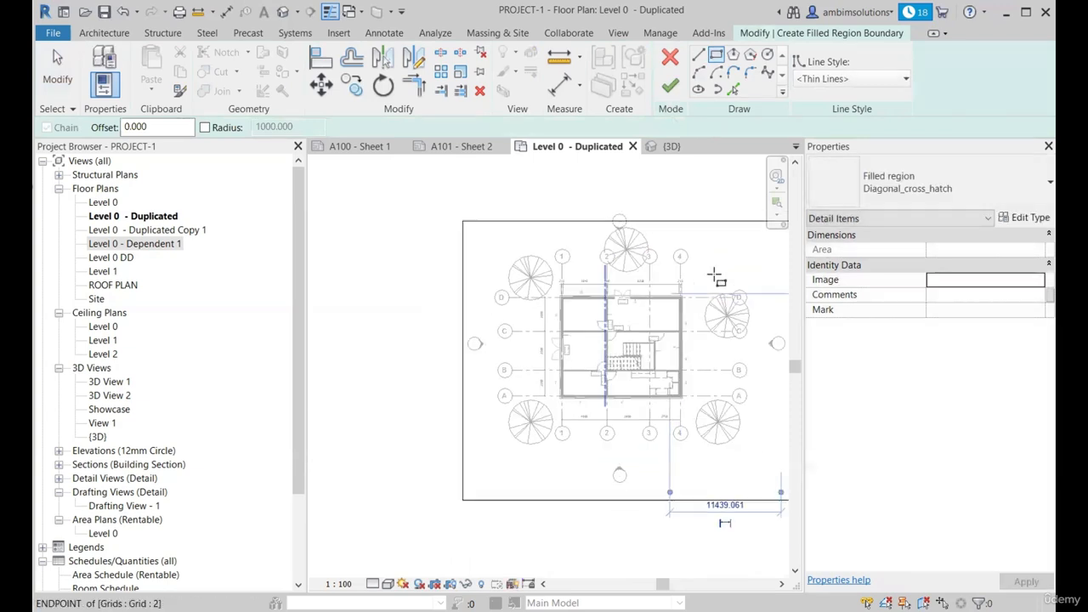
{"action": "scroll", "coordinate": [588, 276], "scroll_direction": "down", "scroll_amount": 1}
{"action": "scroll", "coordinate": [672, 277], "scroll_direction": "up", "scroll_amount": 2}
{"action": "scroll", "coordinate": [587, 338], "scroll_direction": "down", "scroll_amount": 2}
{"action": "scroll", "coordinate": [659, 327], "scroll_direction": "up", "scroll_amount": 1}
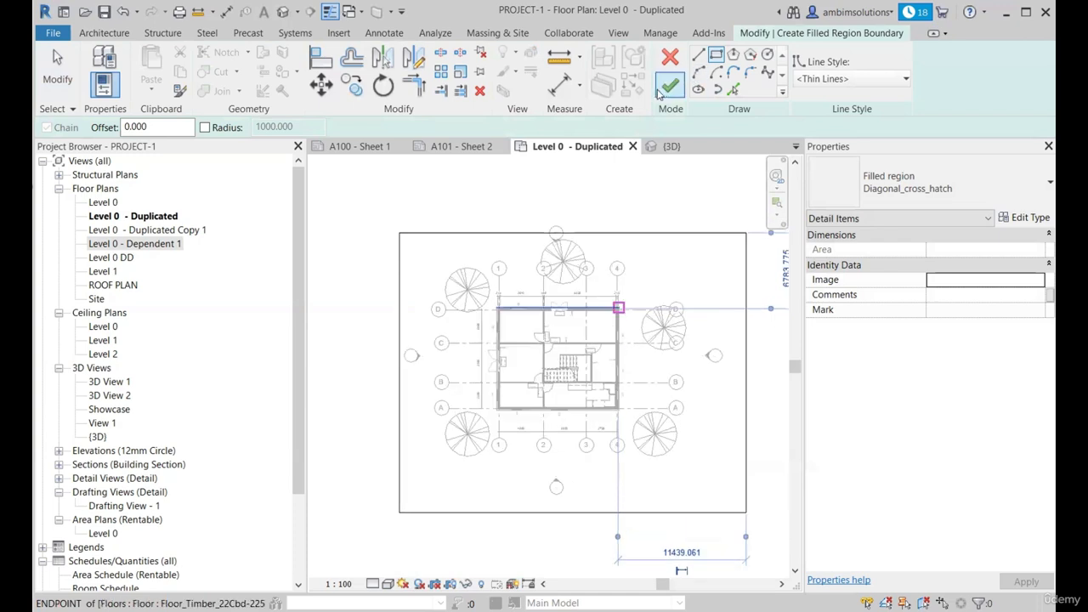
{"action": "left_click", "coordinate": [867, 84]}
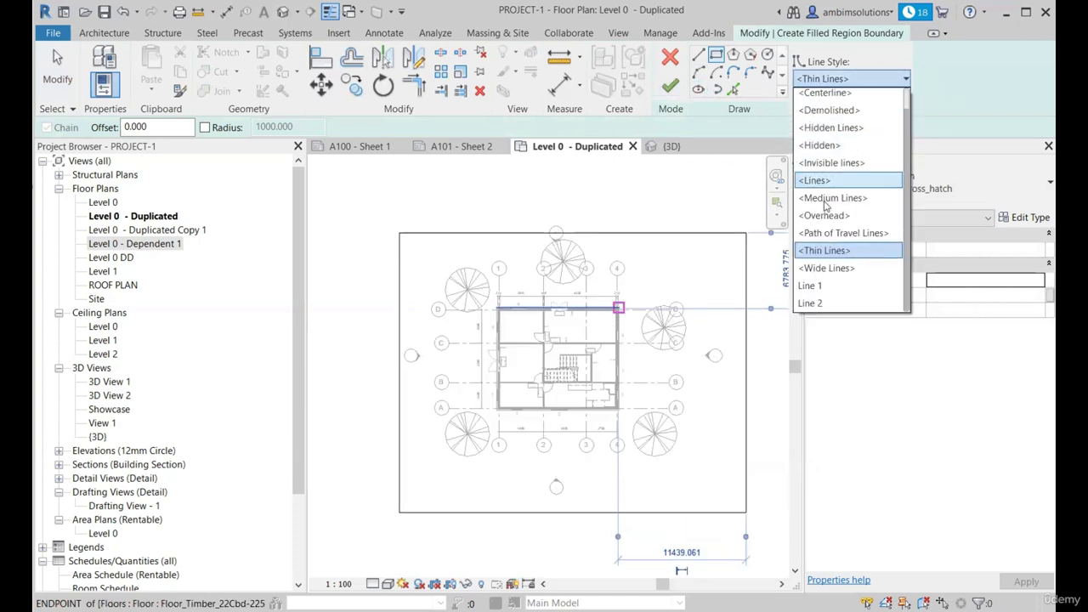
{"action": "left_click", "coordinate": [837, 245]}
{"action": "key", "text": "Escape"}
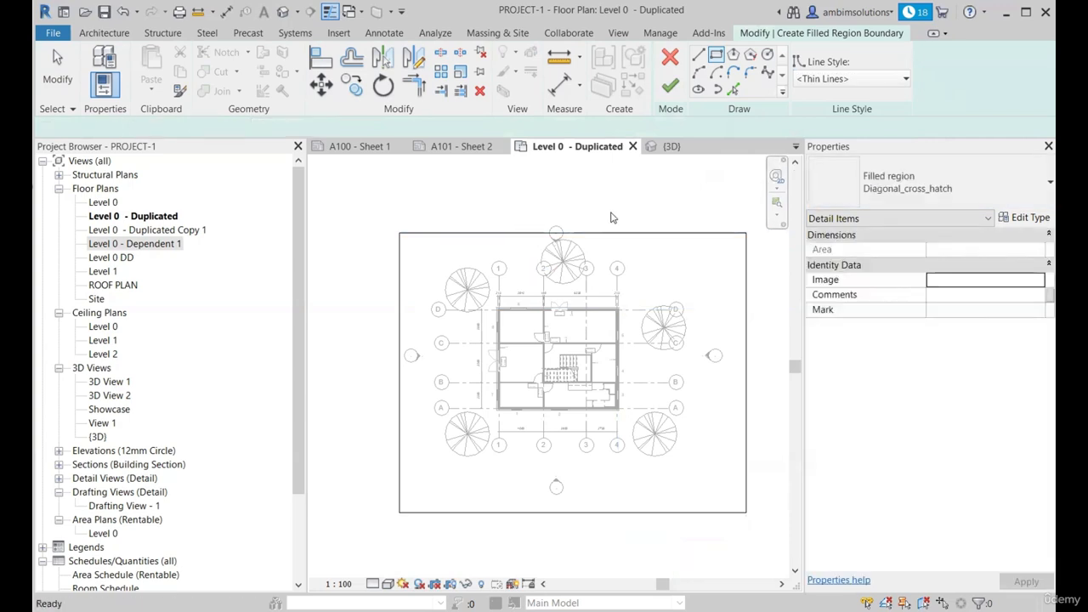
Set the line style of all four boundary lines around the plan to <Invisible lines>.
{"action": "scroll", "coordinate": [611, 212], "scroll_direction": "down", "scroll_amount": 1}
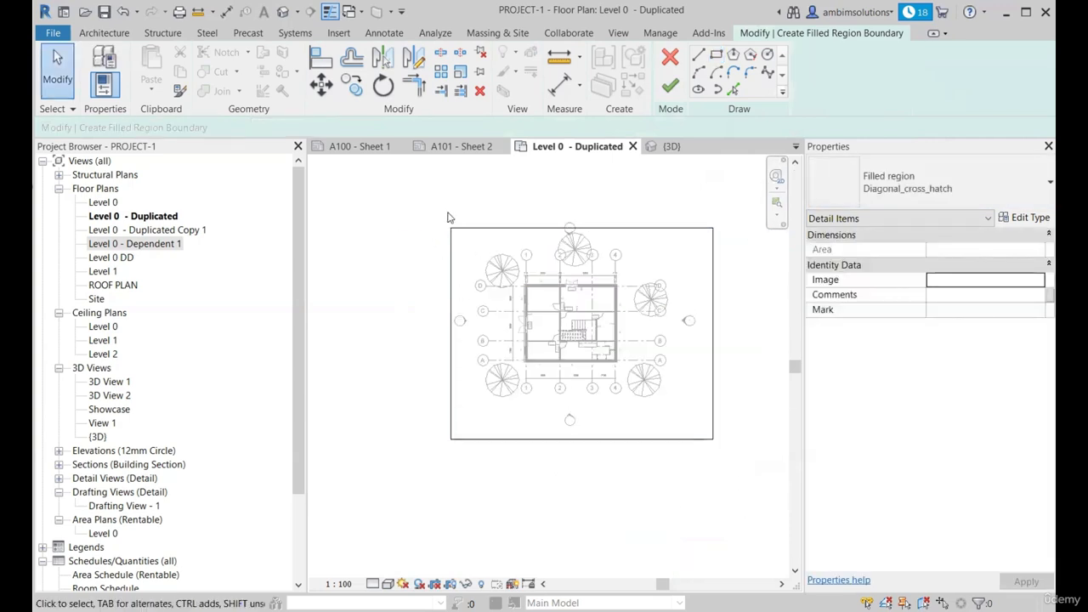
{"action": "left_click", "coordinate": [492, 228]}
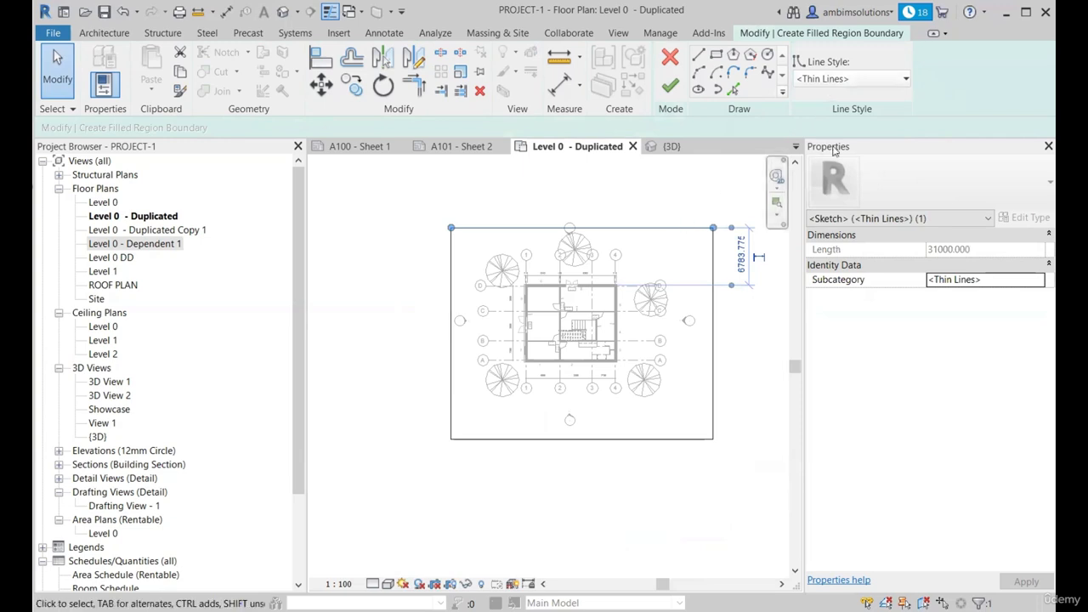
{"action": "key", "text": "Tab"}
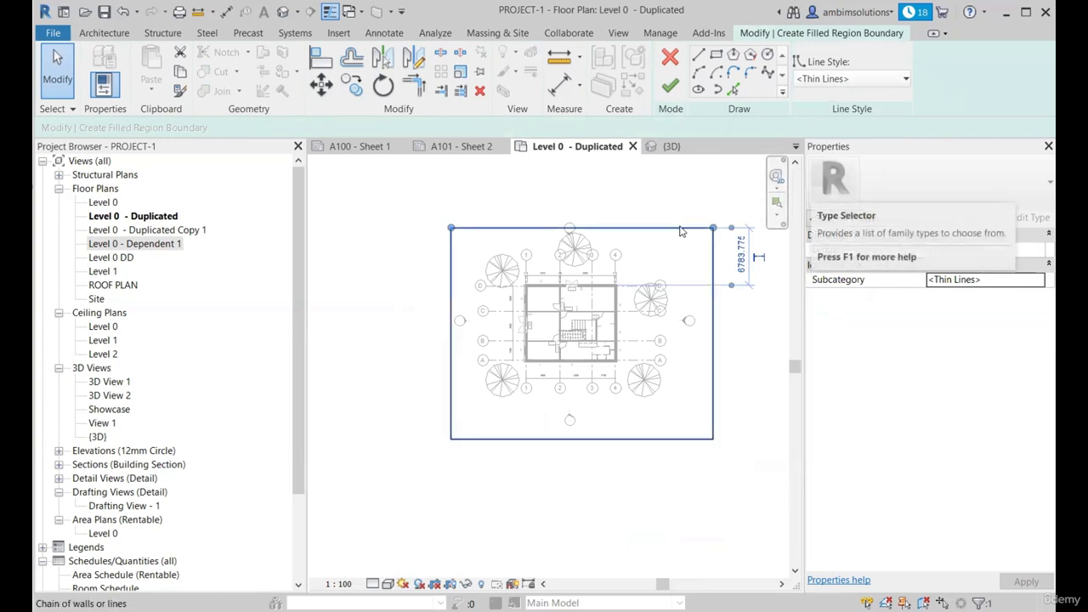
{"action": "left_click", "coordinate": [712, 313]}
{"action": "left_click", "coordinate": [850, 78]}
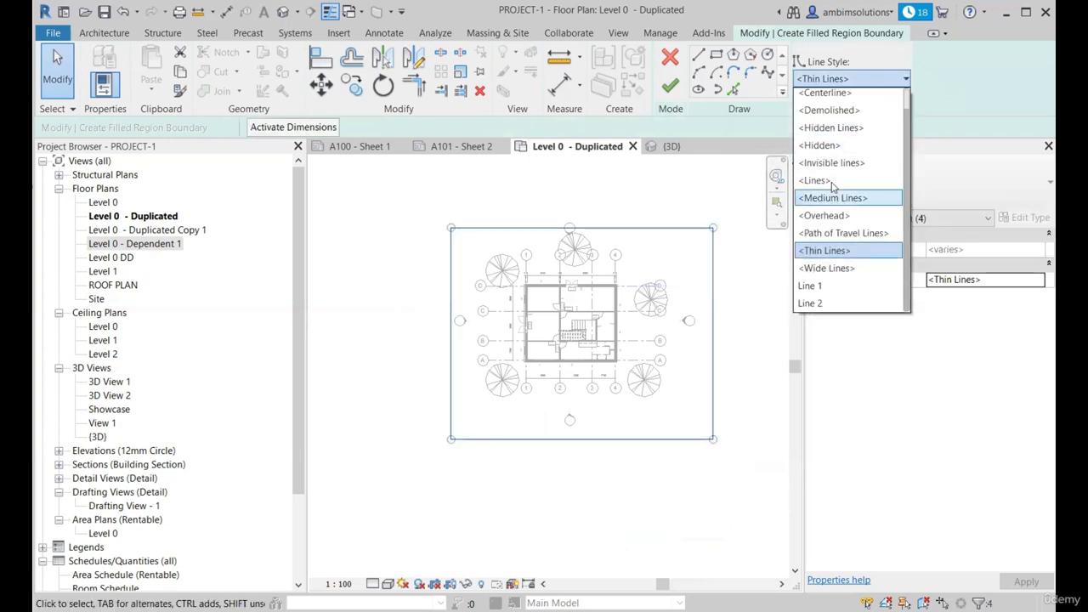
{"action": "left_click", "coordinate": [813, 167]}
{"action": "left_click", "coordinate": [733, 209]}
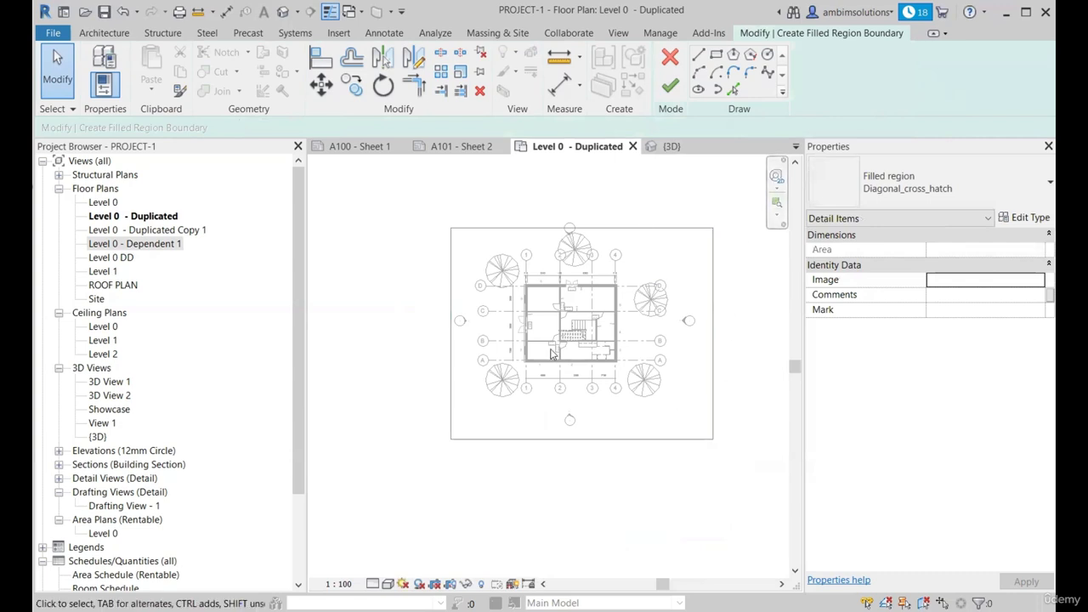
Set the filled region's type to Solid_Black and finish its sketch.
{"action": "left_click", "coordinate": [931, 191]}
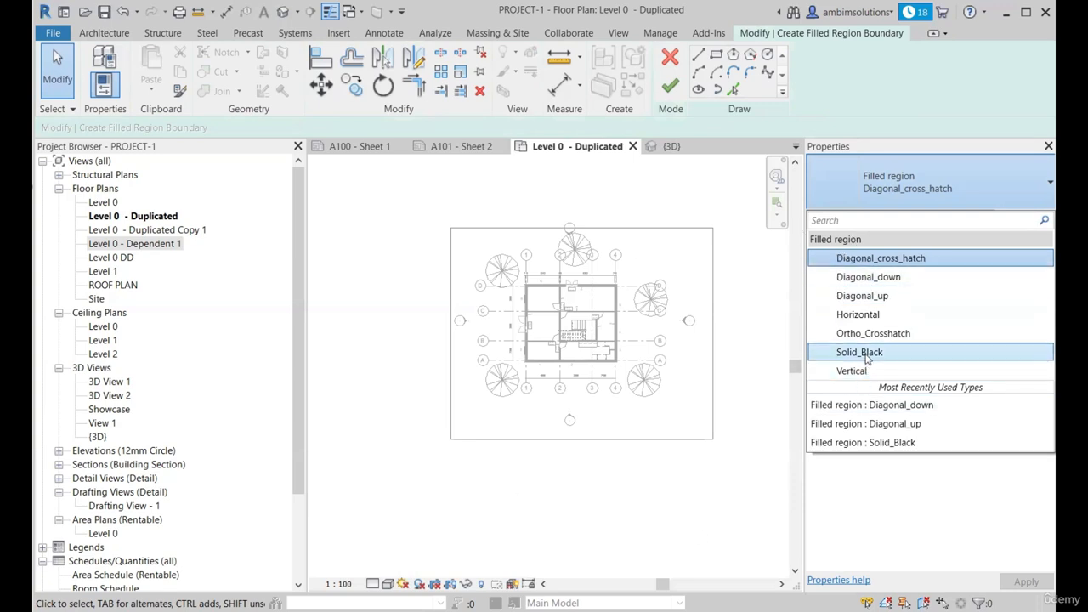
{"action": "left_click", "coordinate": [860, 352]}
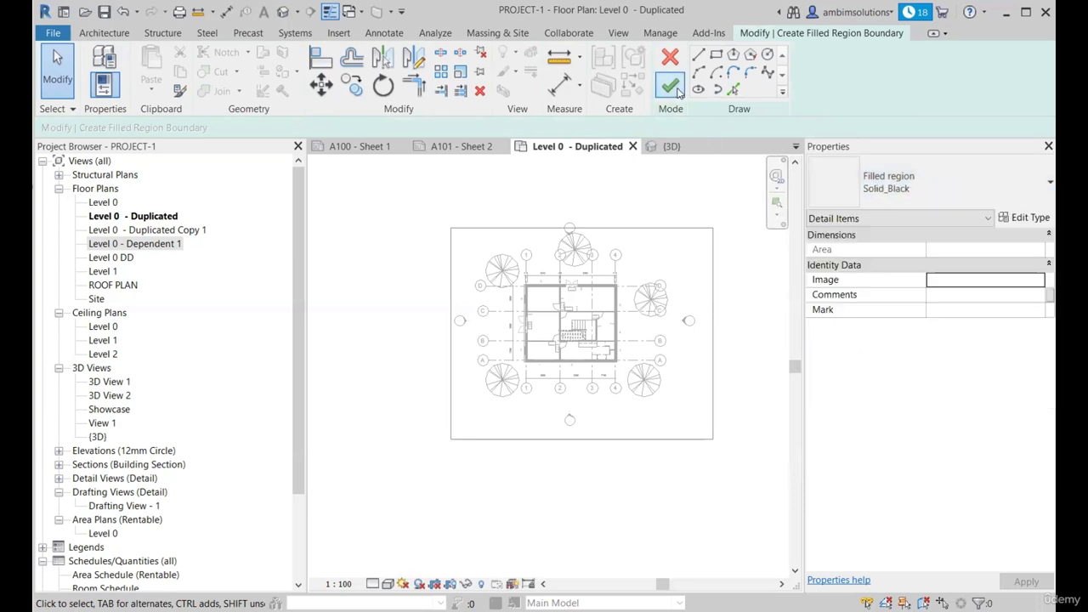
{"action": "left_click", "coordinate": [671, 86]}
{"action": "key", "text": "Escape"}
{"action": "scroll", "coordinate": [532, 241], "scroll_direction": "up", "scroll_amount": 3}
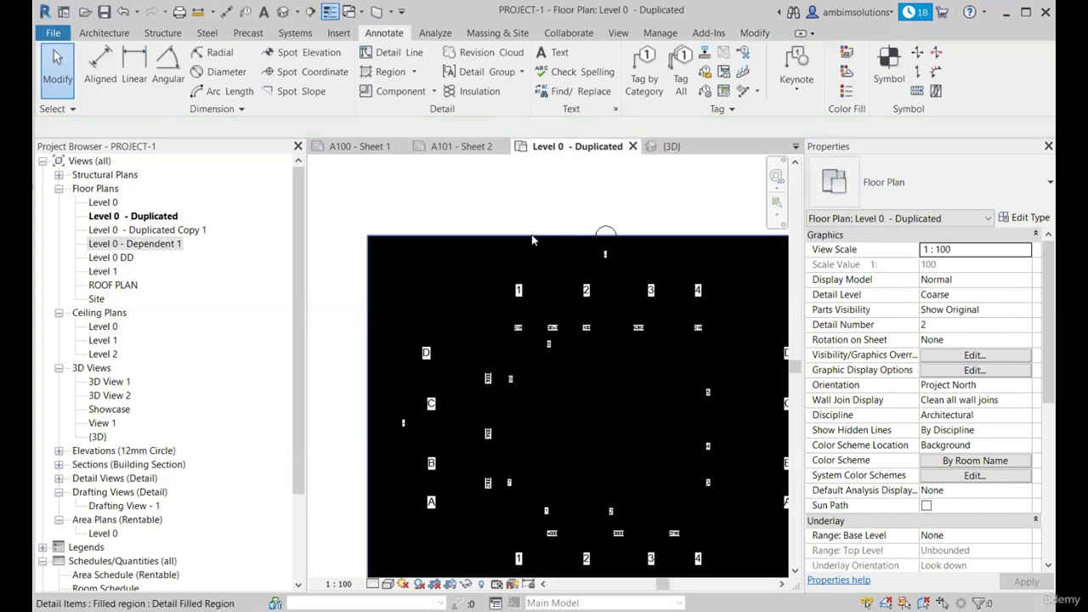
Send the black filled region backward in the drawing order twice.
{"action": "scroll", "coordinate": [576, 315], "scroll_direction": "down", "scroll_amount": 3}
{"action": "left_click", "coordinate": [576, 314]}
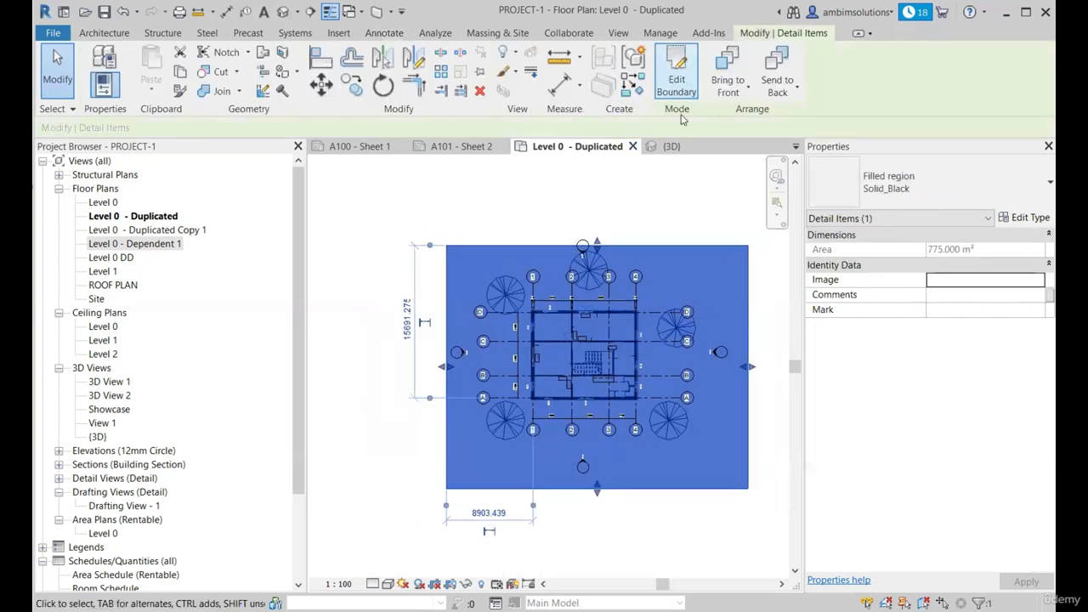
{"action": "left_click", "coordinate": [796, 88]}
{"action": "left_click", "coordinate": [807, 146]}
{"action": "key", "text": "Escape"}
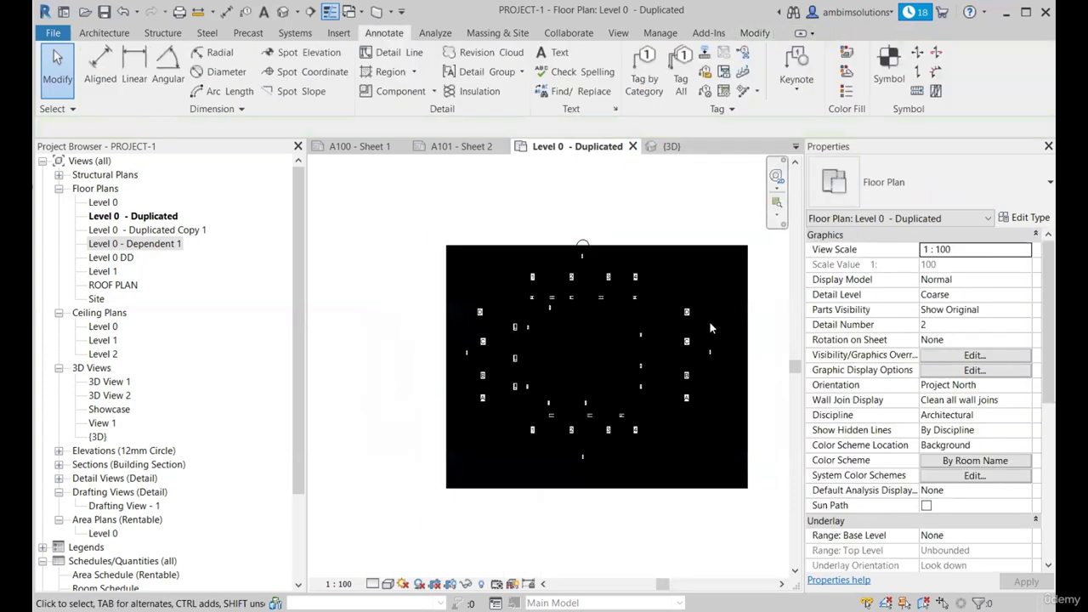
{"action": "left_click", "coordinate": [698, 252]}
{"action": "left_click", "coordinate": [796, 88]}
{"action": "left_click", "coordinate": [808, 146]}
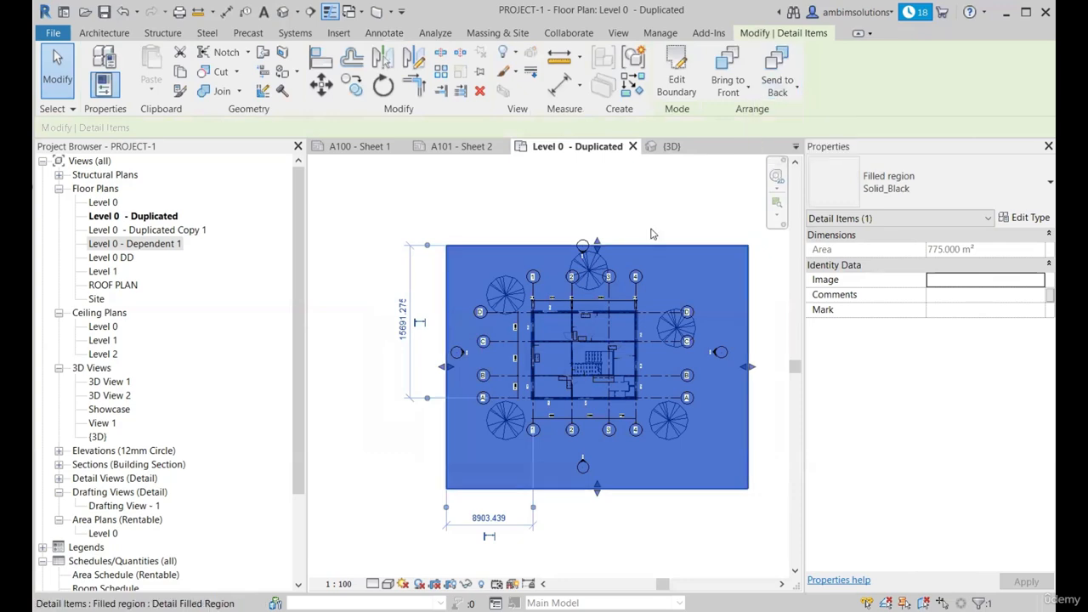
{"action": "key", "text": "Escape"}
Turn off Masking in the Solid_Black filled region type.
{"action": "left_click", "coordinate": [685, 249]}
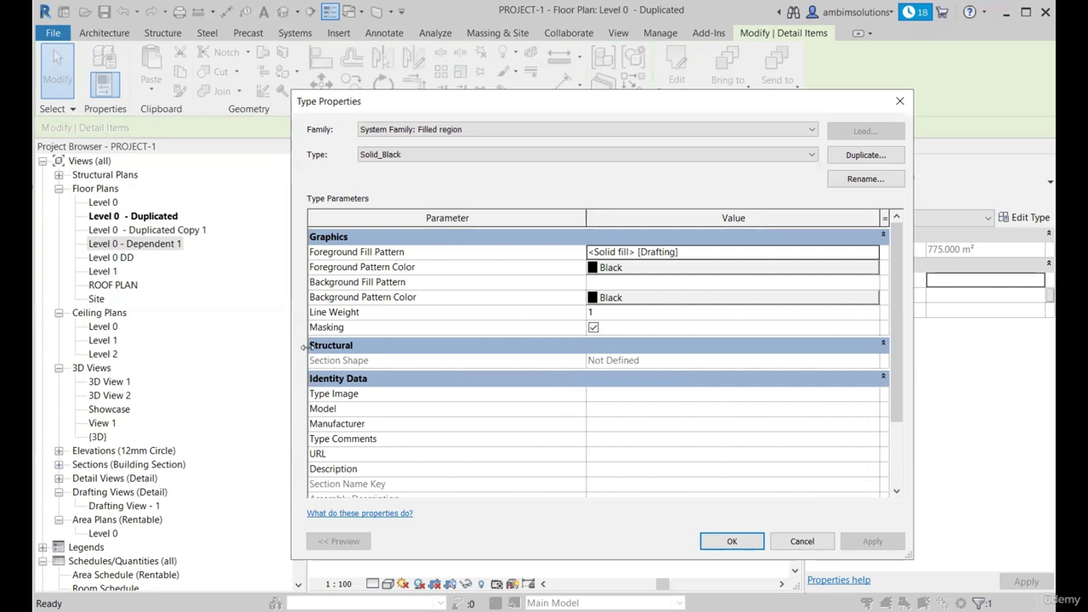
{"action": "left_click", "coordinate": [593, 327]}
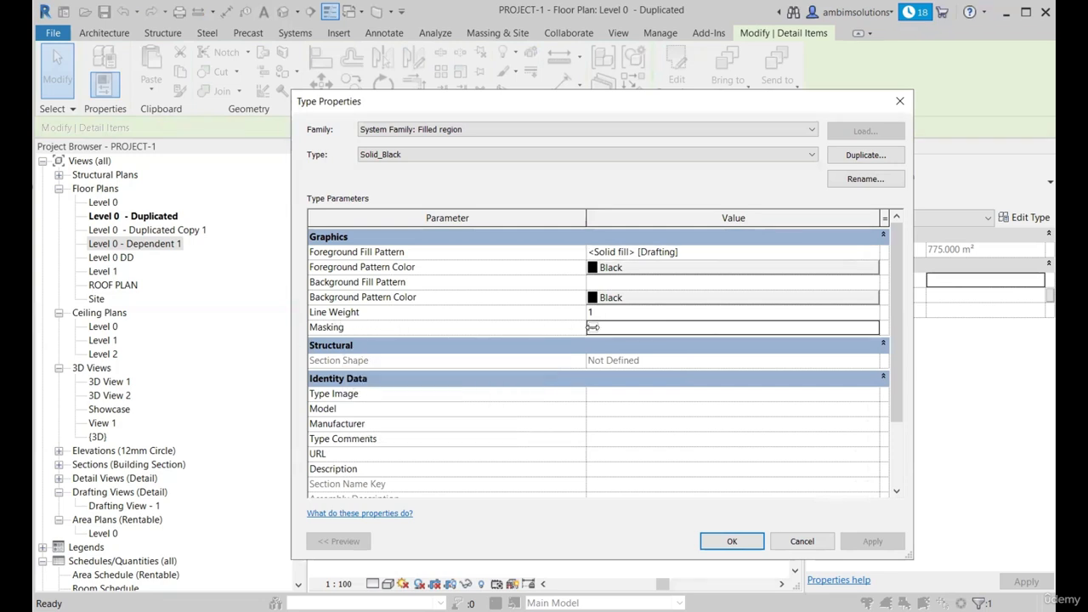
{"action": "left_click", "coordinate": [732, 540]}
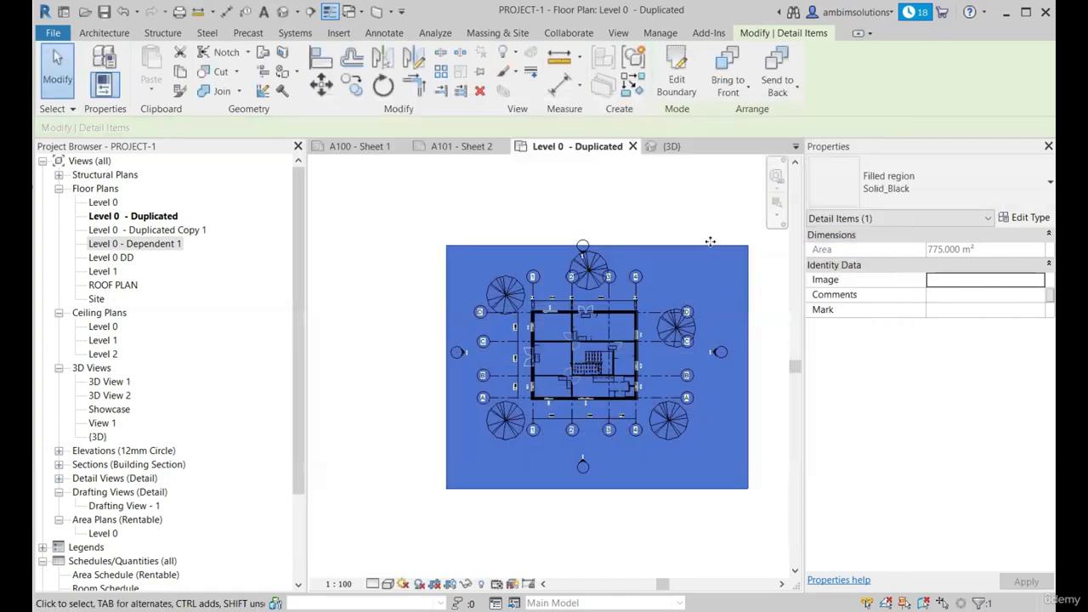
Examine the plan under the black filled region, both with the region deselected and with it selected.
{"action": "left_click", "coordinate": [635, 336]}
{"action": "scroll", "coordinate": [606, 383], "scroll_direction": "down", "scroll_amount": 2}
{"action": "scroll", "coordinate": [719, 363], "scroll_direction": "up", "scroll_amount": 4}
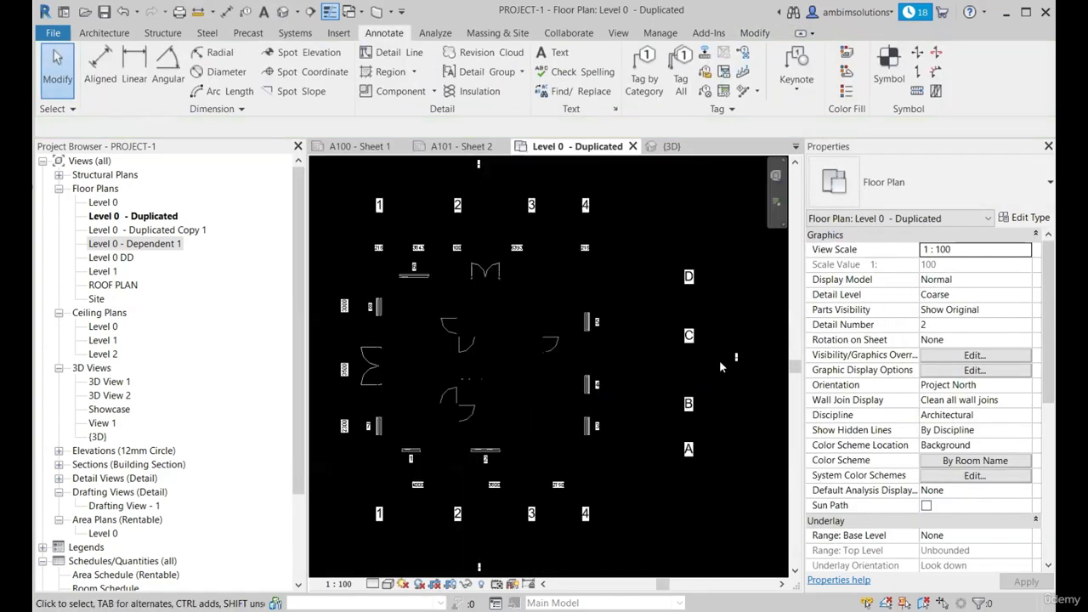
{"action": "scroll", "coordinate": [606, 344], "scroll_direction": "down", "scroll_amount": 3}
{"action": "left_click", "coordinate": [465, 289]}
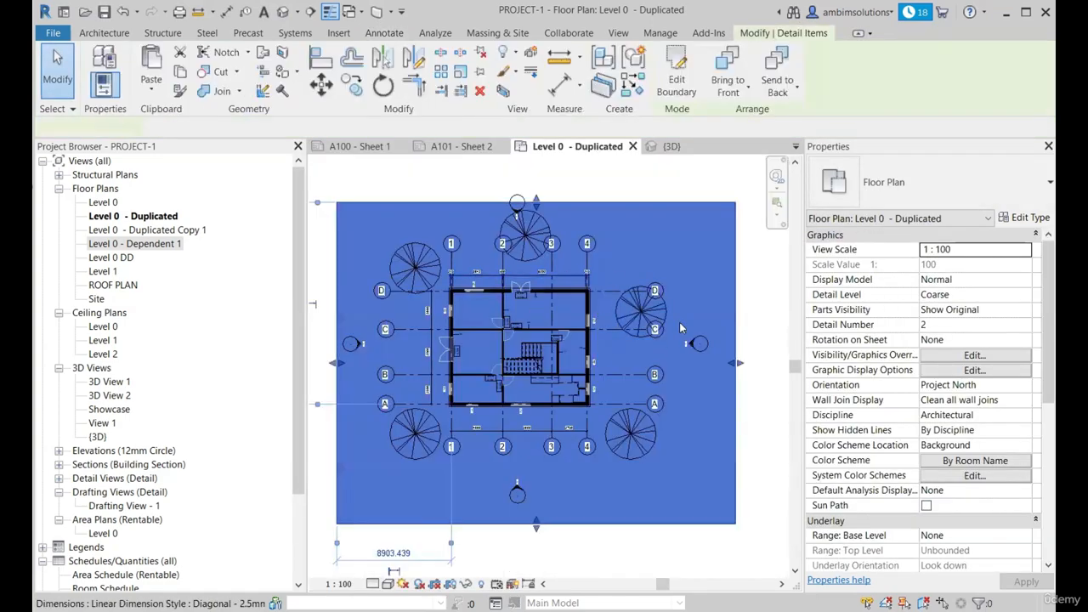
{"action": "left_click", "coordinate": [619, 194]}
{"action": "scroll", "coordinate": [656, 375], "scroll_direction": "up", "scroll_amount": 3}
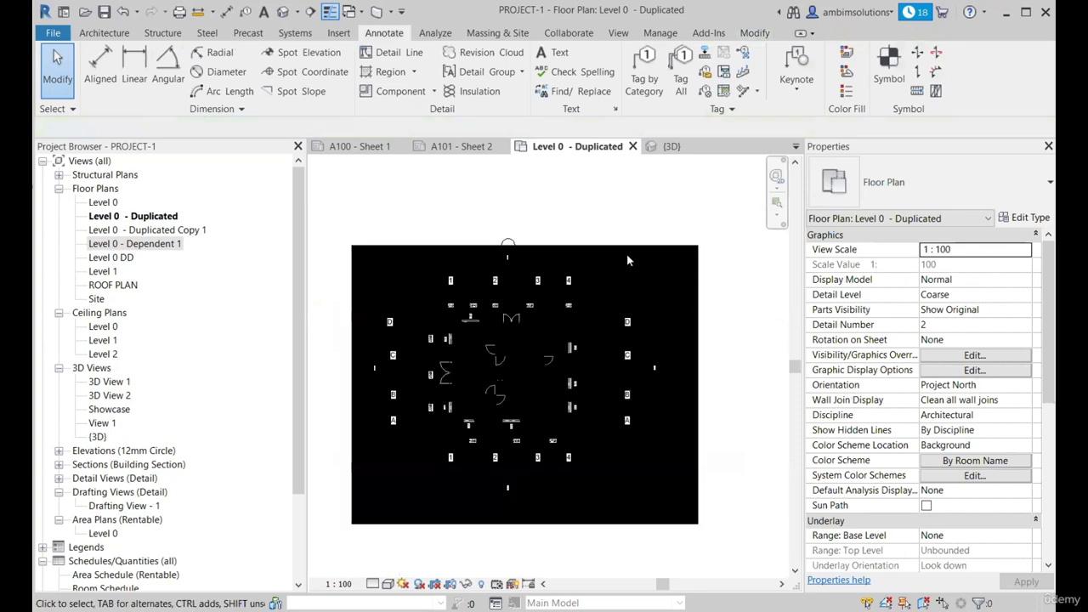
{"action": "scroll", "coordinate": [656, 375], "scroll_direction": "down", "scroll_amount": 3}
Set the Solid_Black type's foreground fill pattern to the drafting pattern Earth.
{"action": "left_click", "coordinate": [620, 321]}
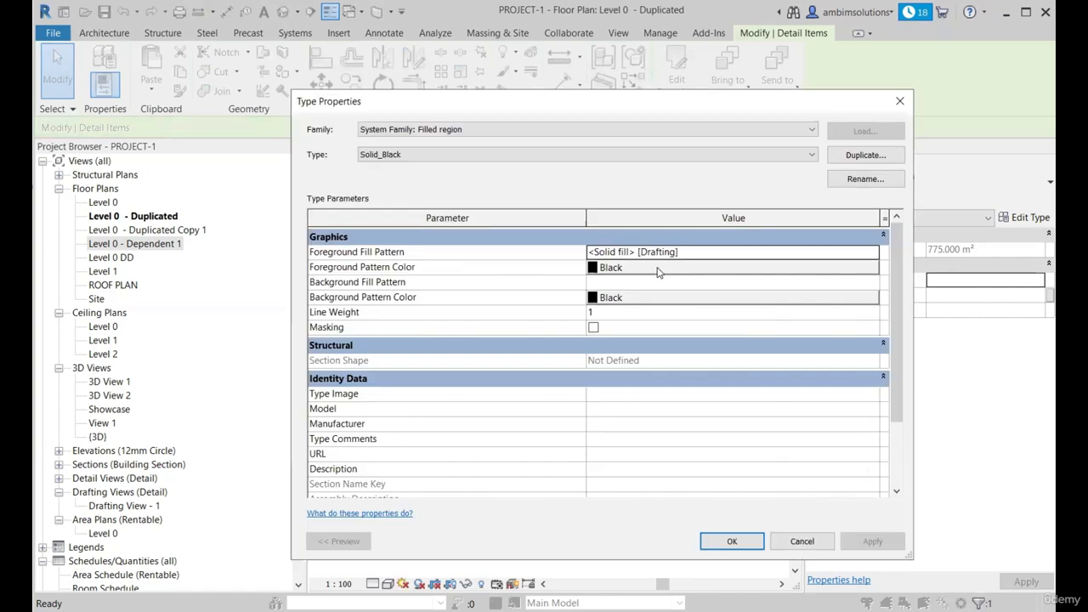
{"action": "left_click", "coordinate": [621, 270]}
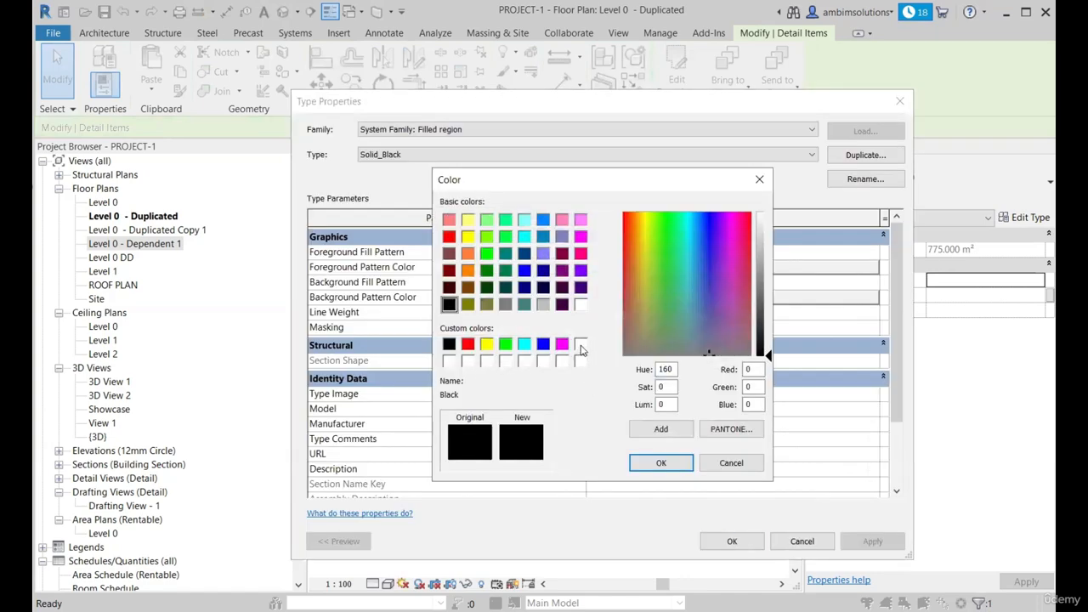
{"action": "left_click", "coordinate": [715, 465]}
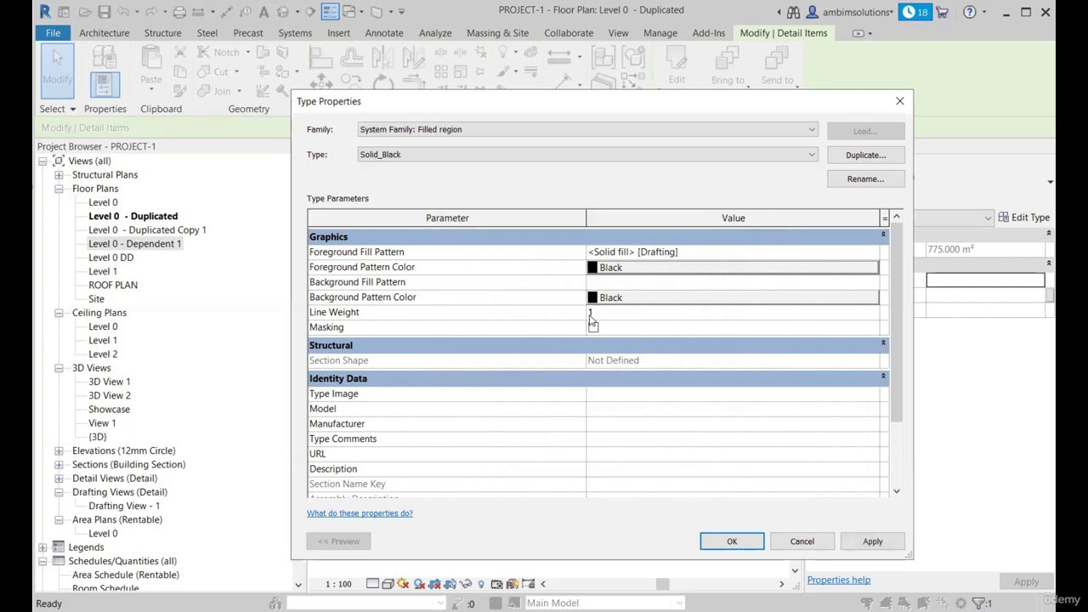
{"action": "left_click", "coordinate": [723, 253]}
{"action": "left_click", "coordinate": [884, 252]}
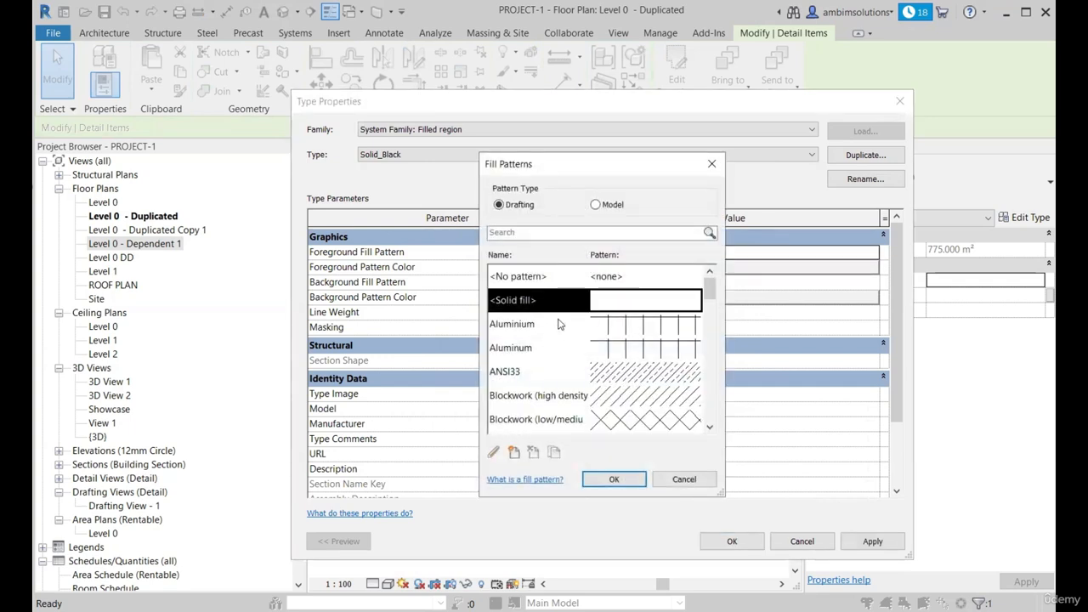
{"action": "scroll", "coordinate": [527, 361], "scroll_direction": "down", "scroll_amount": 8}
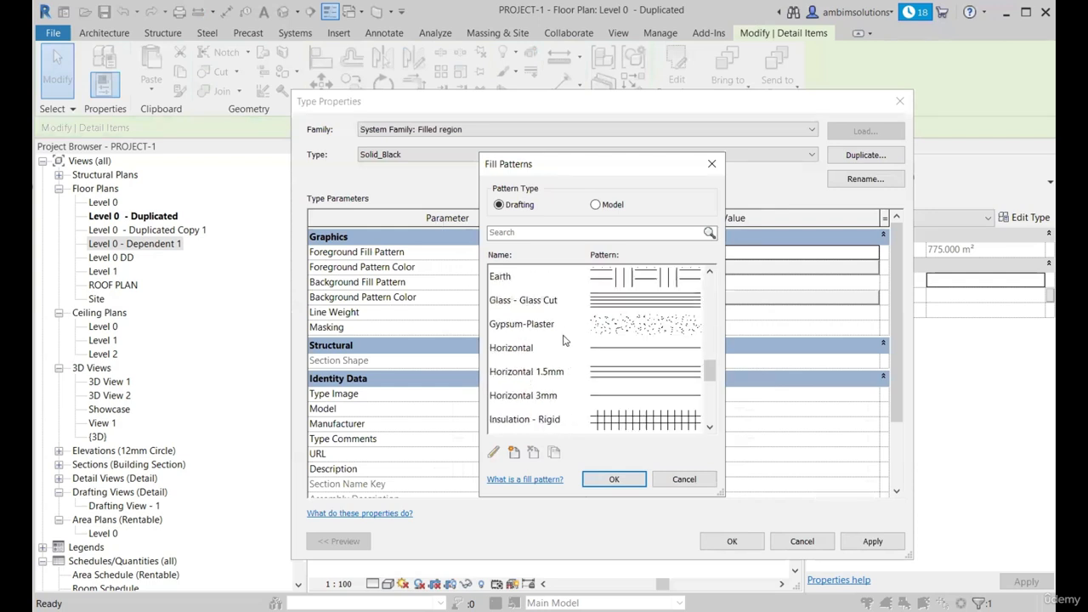
{"action": "left_click", "coordinate": [527, 279]}
{"action": "left_click", "coordinate": [639, 477]}
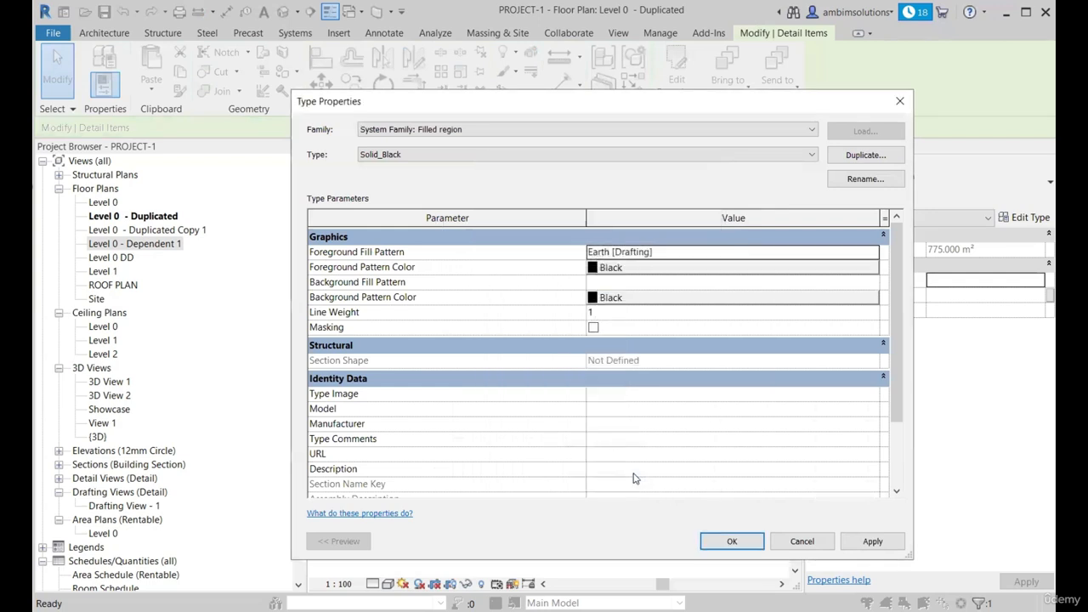
Set the type's foreground pattern color to RGB 128-064-064 and its background pattern color to White, and apply the type changes.
{"action": "left_click", "coordinate": [643, 268]}
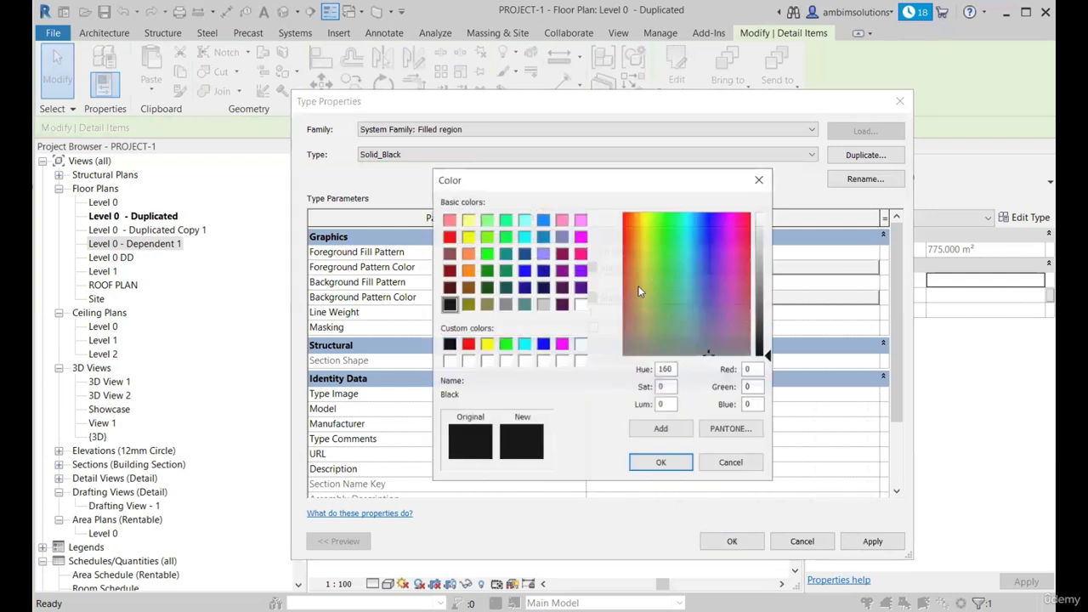
{"action": "left_click", "coordinate": [449, 253]}
{"action": "left_click", "coordinate": [681, 463]}
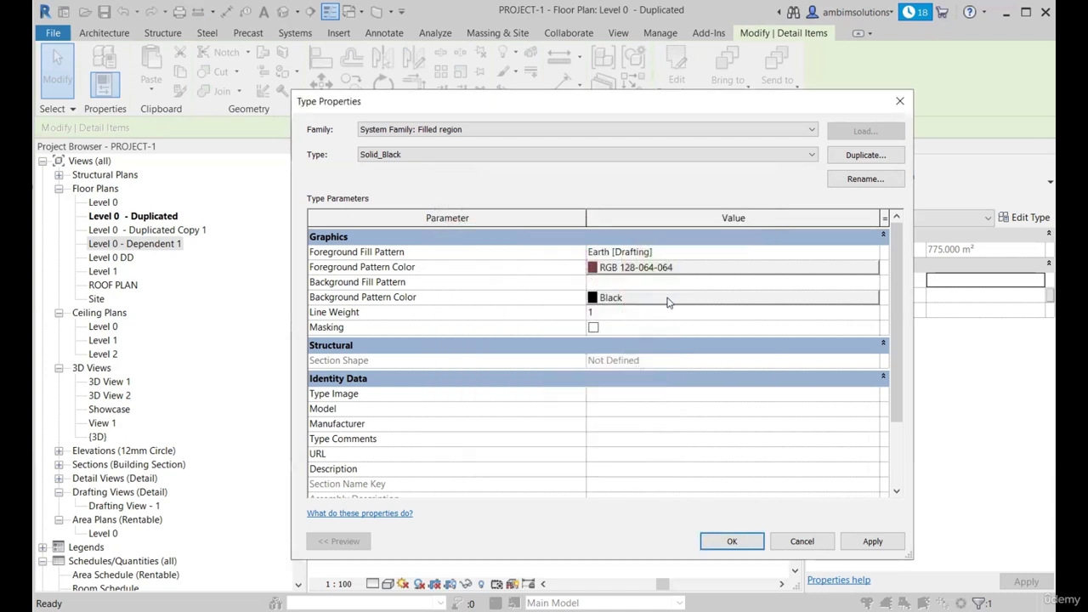
{"action": "left_click", "coordinate": [667, 297]}
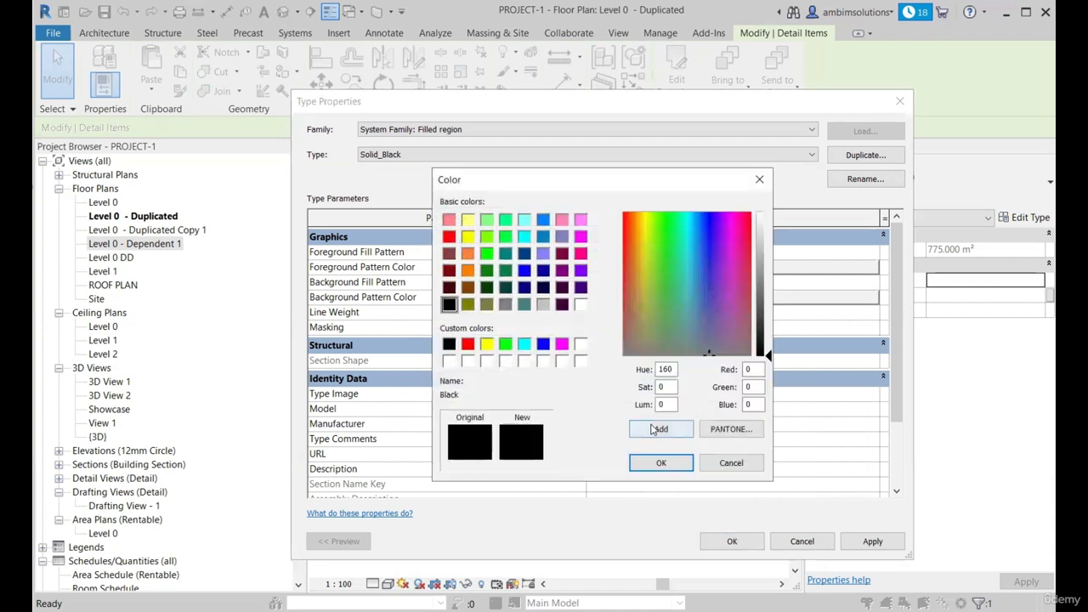
{"action": "left_click", "coordinate": [714, 460]}
{"action": "left_click", "coordinate": [667, 298]}
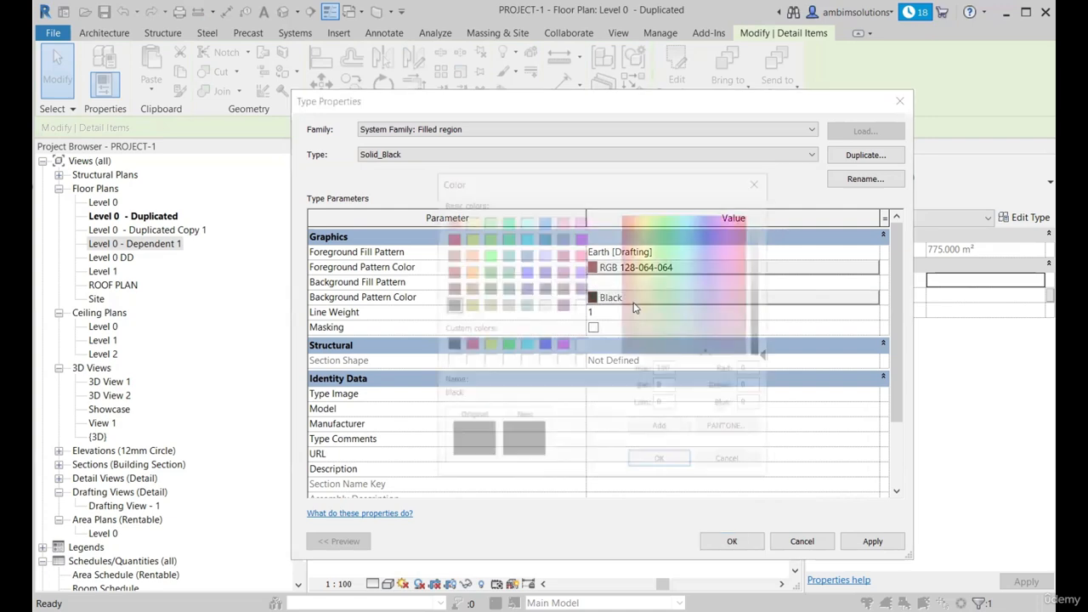
{"action": "left_click", "coordinate": [581, 344]}
{"action": "left_click", "coordinate": [684, 467]}
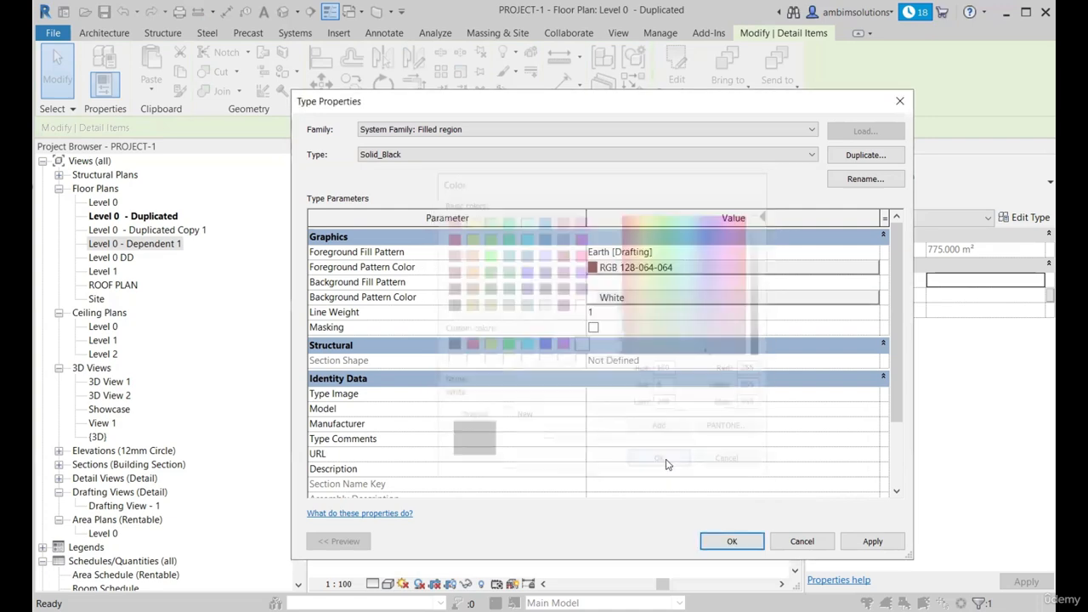
{"action": "left_click", "coordinate": [741, 542]}
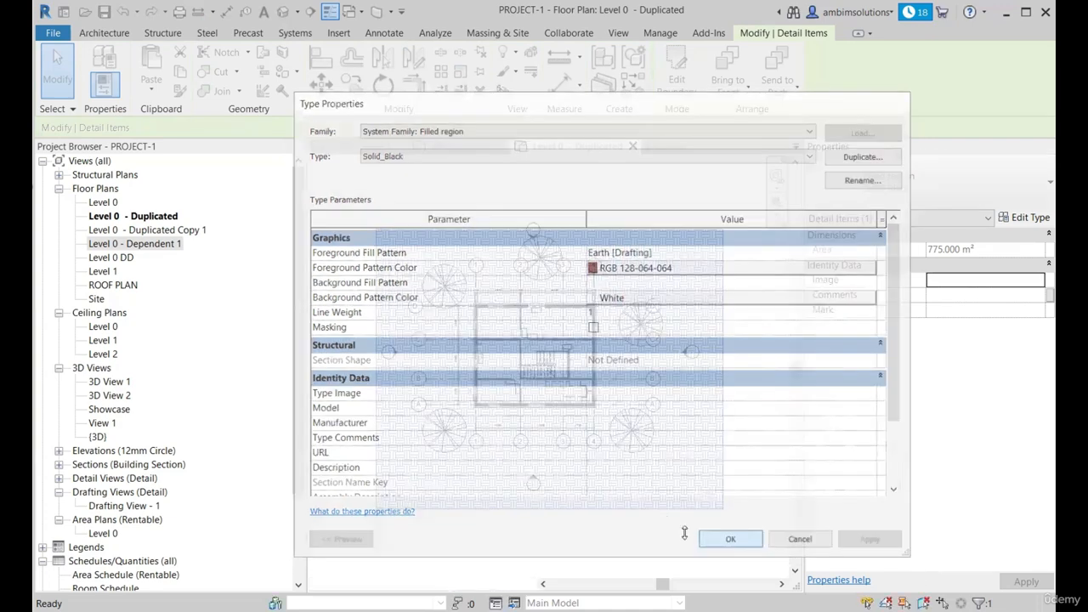
Examine the Earth-patterned filled region over the house plan, from up close and as a whole, deselected and selected.
{"action": "scroll", "coordinate": [527, 287], "scroll_direction": "up", "scroll_amount": 4}
{"action": "left_click", "coordinate": [639, 257]}
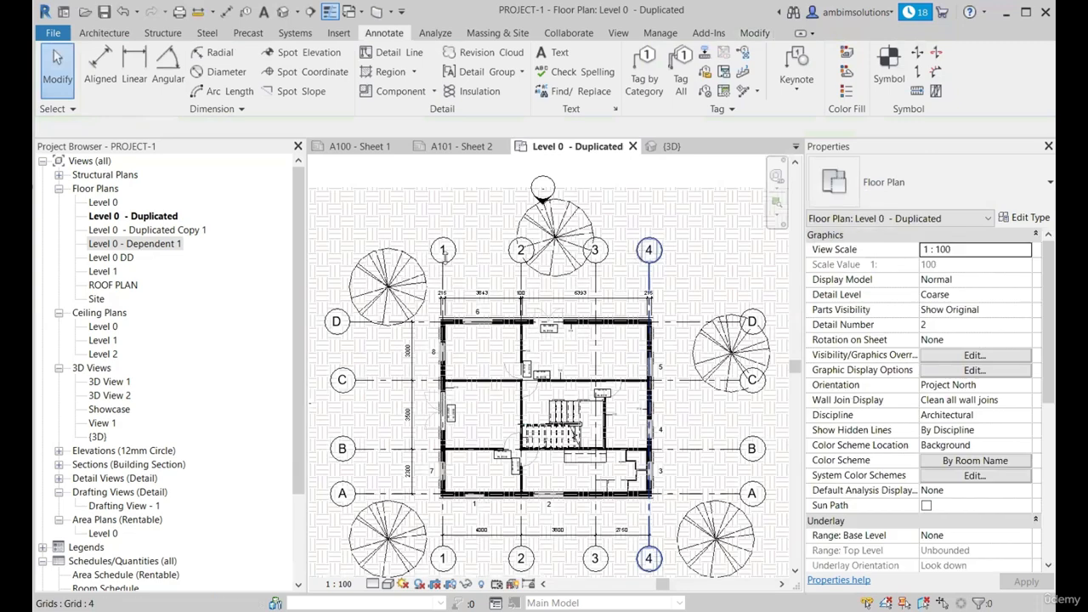
{"action": "scroll", "coordinate": [641, 257], "scroll_direction": "down", "scroll_amount": 2}
{"action": "scroll", "coordinate": [444, 219], "scroll_direction": "down", "scroll_amount": 1}
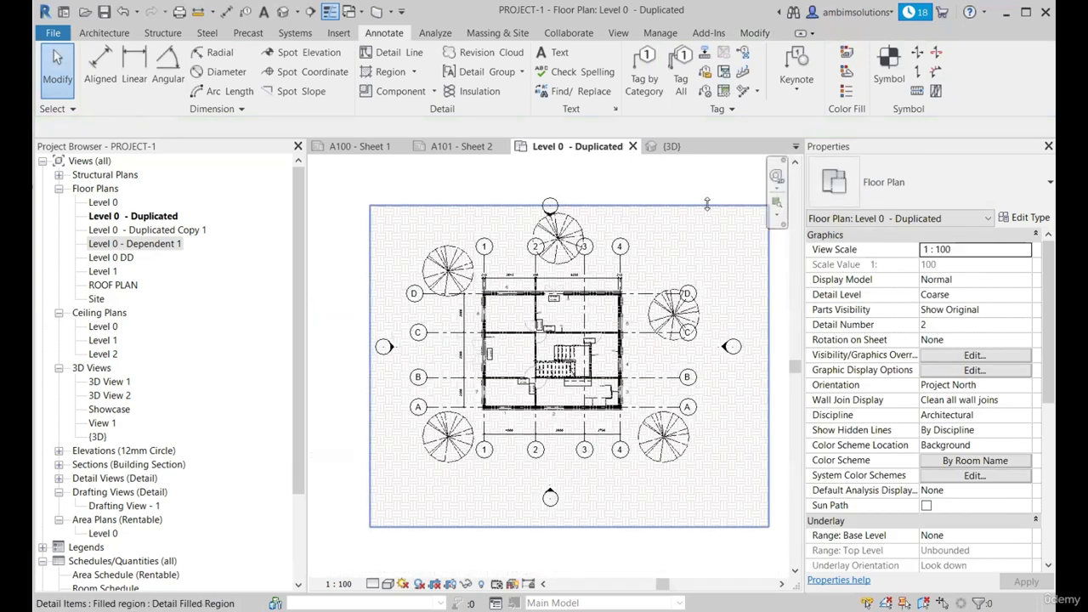
{"action": "left_click", "coordinate": [724, 240]}
{"action": "scroll", "coordinate": [705, 225], "scroll_direction": "up", "scroll_amount": 4}
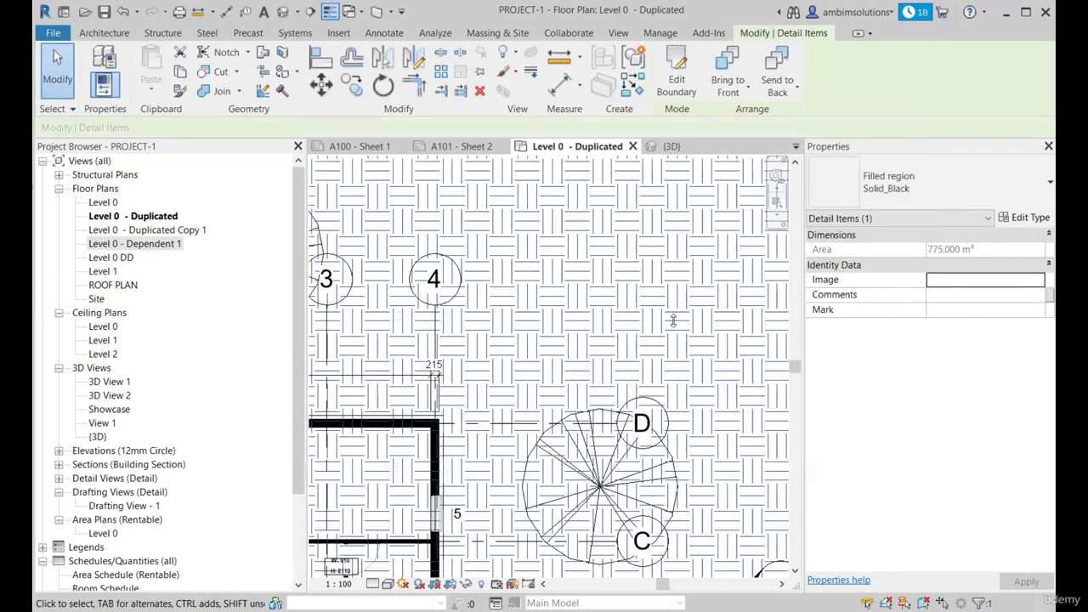
{"action": "scroll", "coordinate": [677, 264], "scroll_direction": "down", "scroll_amount": 4}
{"action": "scroll", "coordinate": [700, 242], "scroll_direction": "down", "scroll_amount": 1}
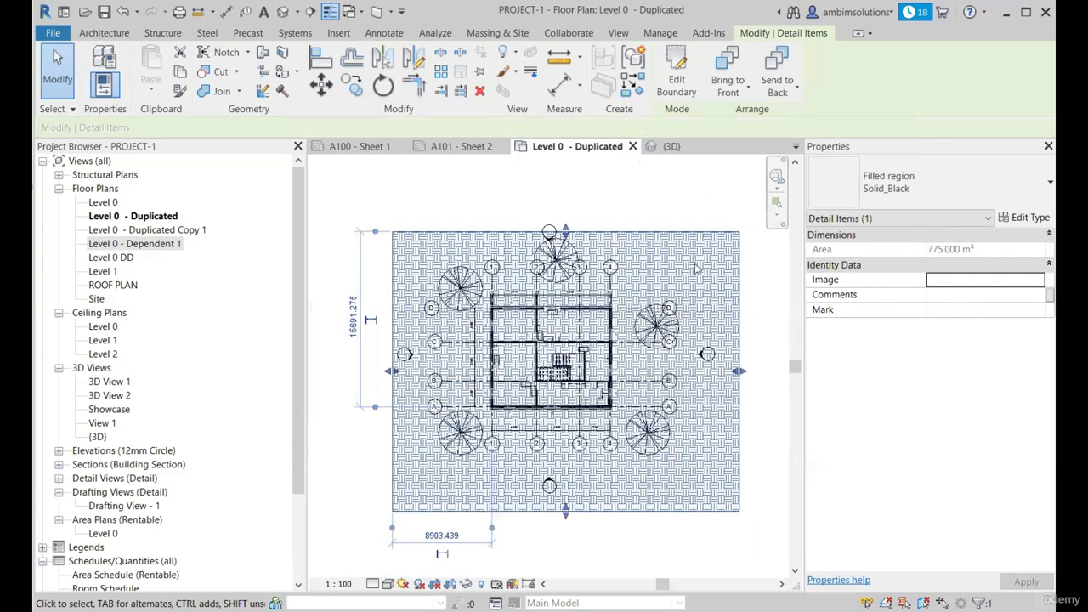
{"action": "scroll", "coordinate": [691, 451], "scroll_direction": "up", "scroll_amount": 2}
{"action": "scroll", "coordinate": [724, 361], "scroll_direction": "down", "scroll_amount": 2}
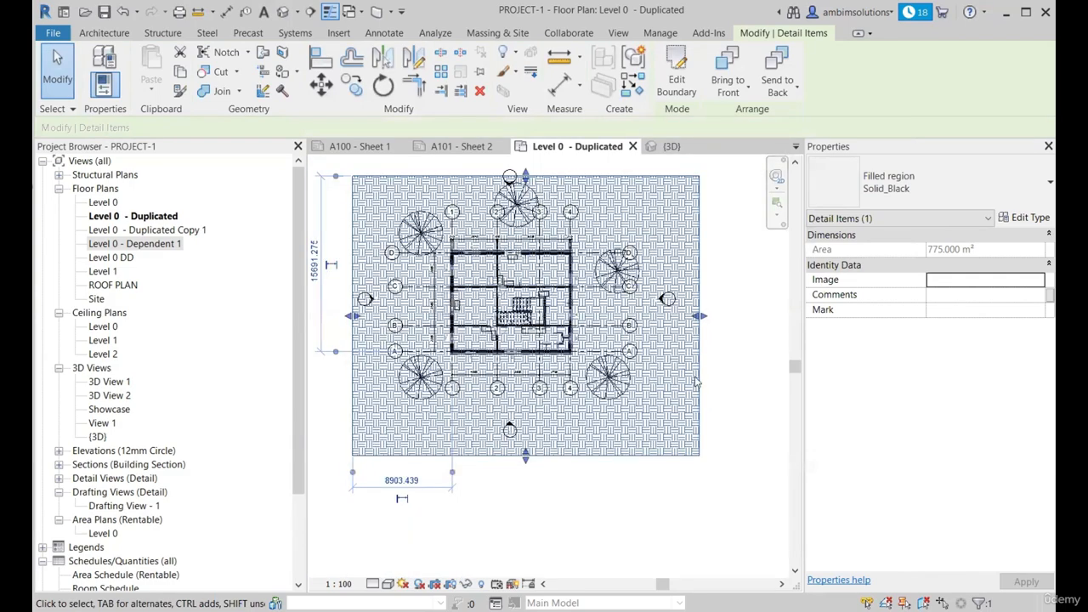
Examine the bring-to-front and send-to-back ordering options for the Earth-patterned filled region, leaving the region's order as it is.
{"action": "left_click", "coordinate": [686, 371]}
{"action": "left_click", "coordinate": [696, 371]}
{"action": "left_click", "coordinate": [747, 92]}
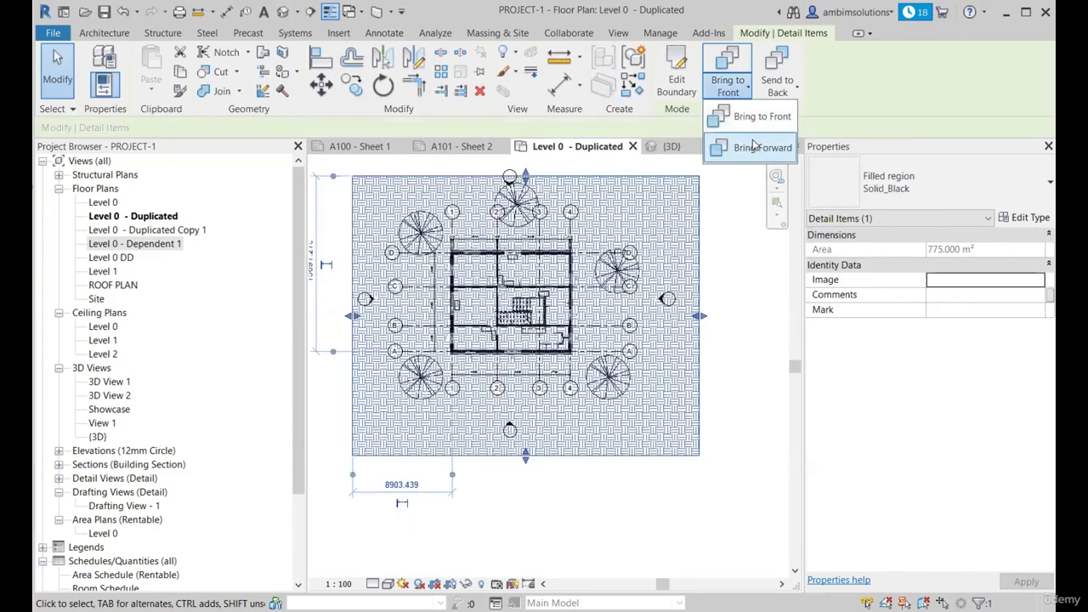
{"action": "left_click", "coordinate": [794, 92]}
{"action": "left_click", "coordinate": [795, 94]}
{"action": "left_click", "coordinate": [715, 352]}
{"action": "left_click", "coordinate": [716, 352]}
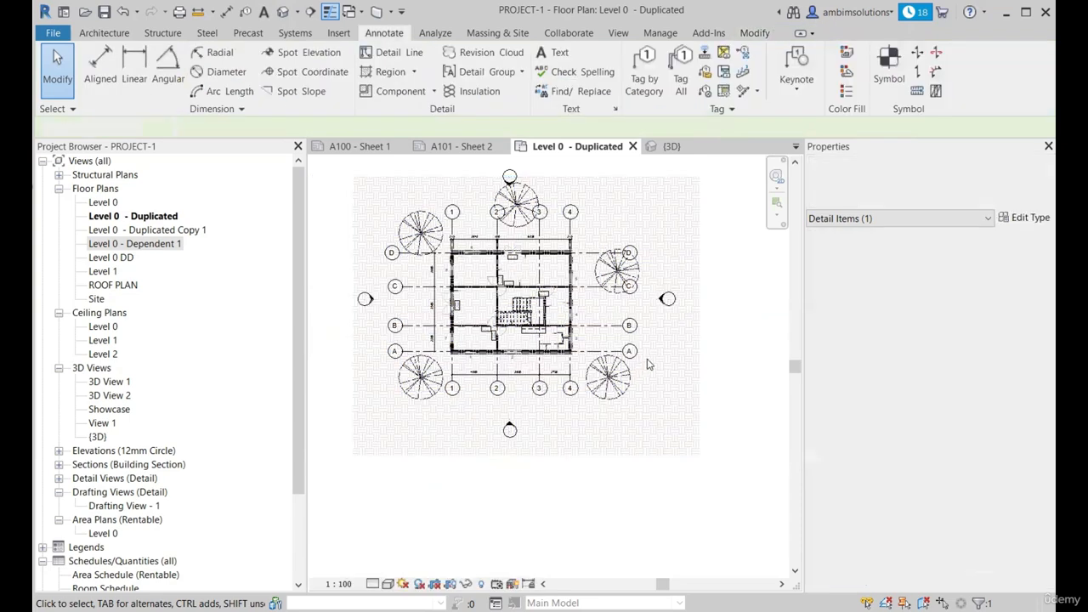
{"action": "scroll", "coordinate": [648, 362], "scroll_direction": "down", "scroll_amount": 1}
{"action": "scroll", "coordinate": [676, 232], "scroll_direction": "up", "scroll_amount": 1}
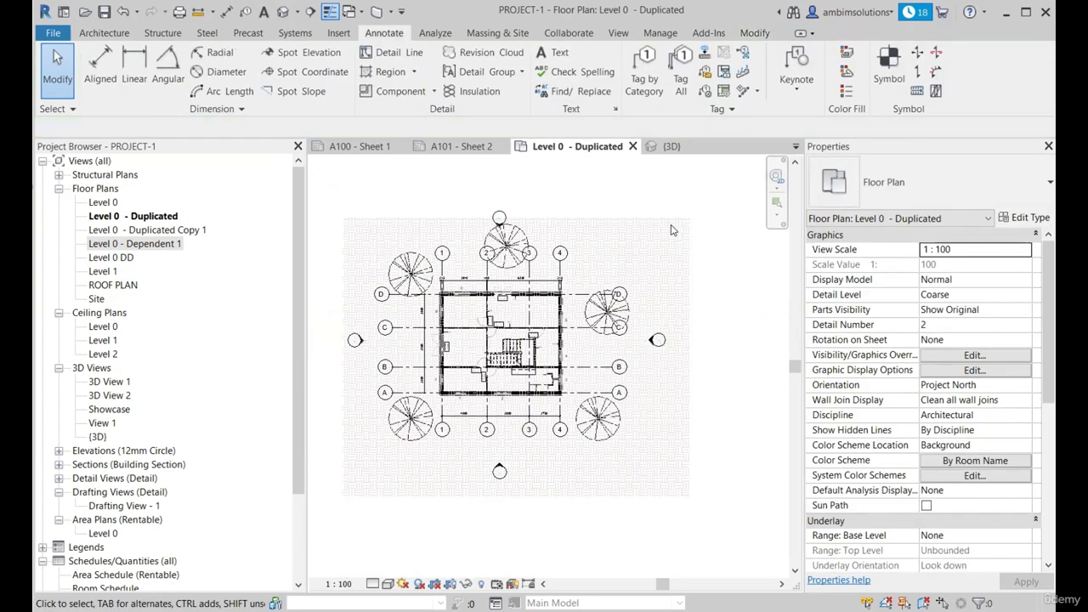
Pull the filled region's far side edge back across the plan to the outer face of the house wall at grid 1.
{"action": "left_click", "coordinate": [691, 322]}
{"action": "scroll", "coordinate": [442, 355], "scroll_direction": "up", "scroll_amount": 6}
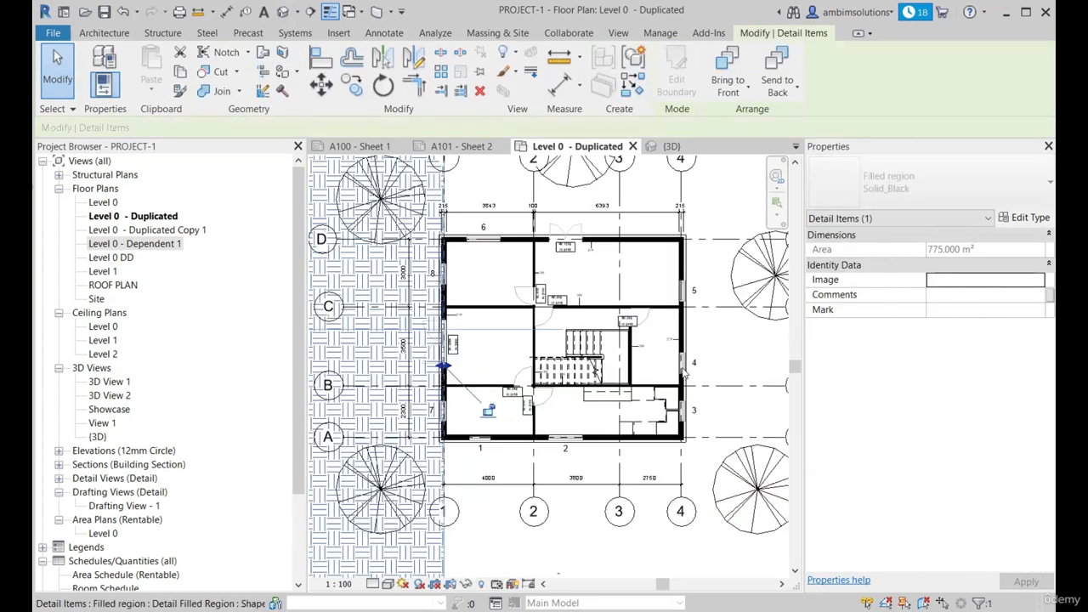
{"action": "left_click_drag", "start_coordinate": [536, 330], "coordinate": [525, 330]}
{"action": "scroll", "coordinate": [550, 359], "scroll_direction": "down", "scroll_amount": 6}
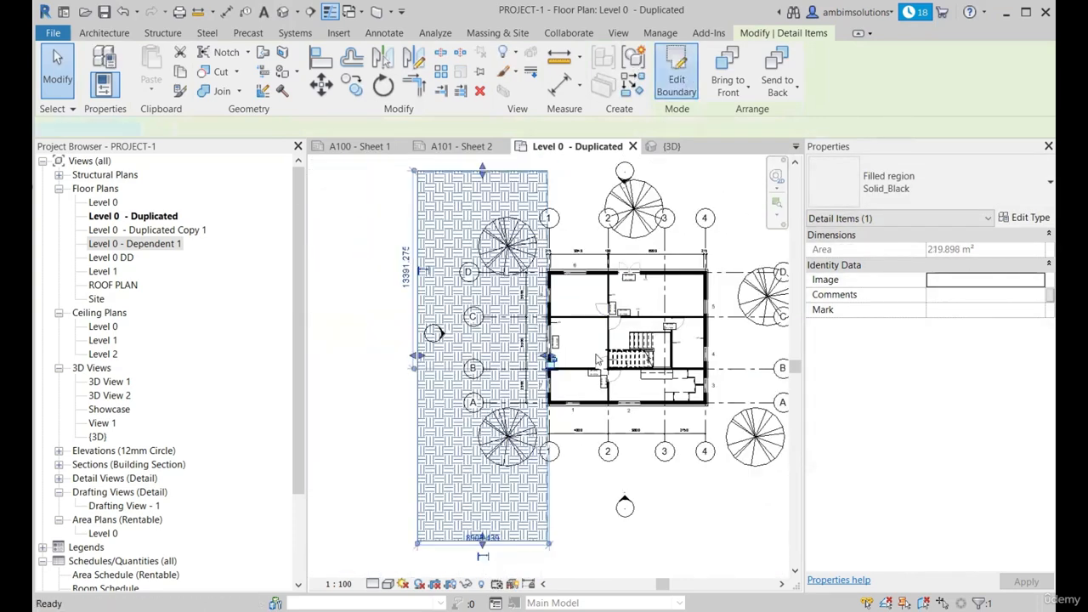
Edit the region's boundary and pick the outer faces of the house walls at grids A, 4 and D as boundary lines.
{"action": "left_click", "coordinate": [677, 75]}
{"action": "left_click", "coordinate": [733, 88]}
{"action": "scroll", "coordinate": [717, 355], "scroll_direction": "up", "scroll_amount": 5}
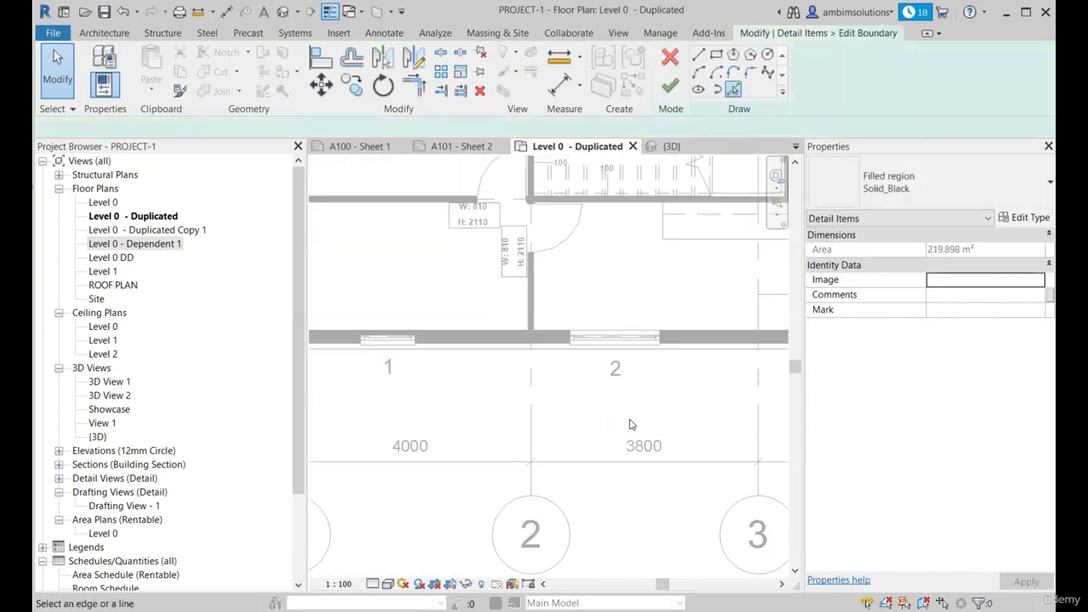
{"action": "scroll", "coordinate": [663, 396], "scroll_direction": "down", "scroll_amount": 6}
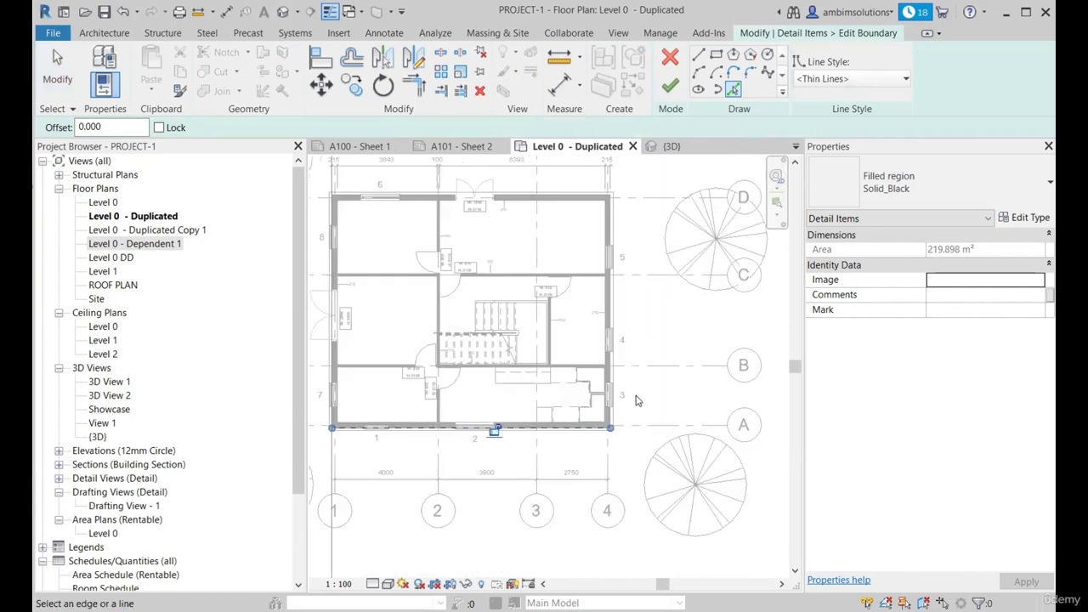
{"action": "scroll", "coordinate": [594, 433], "scroll_direction": "up", "scroll_amount": 6}
{"action": "scroll", "coordinate": [620, 462], "scroll_direction": "down", "scroll_amount": 5}
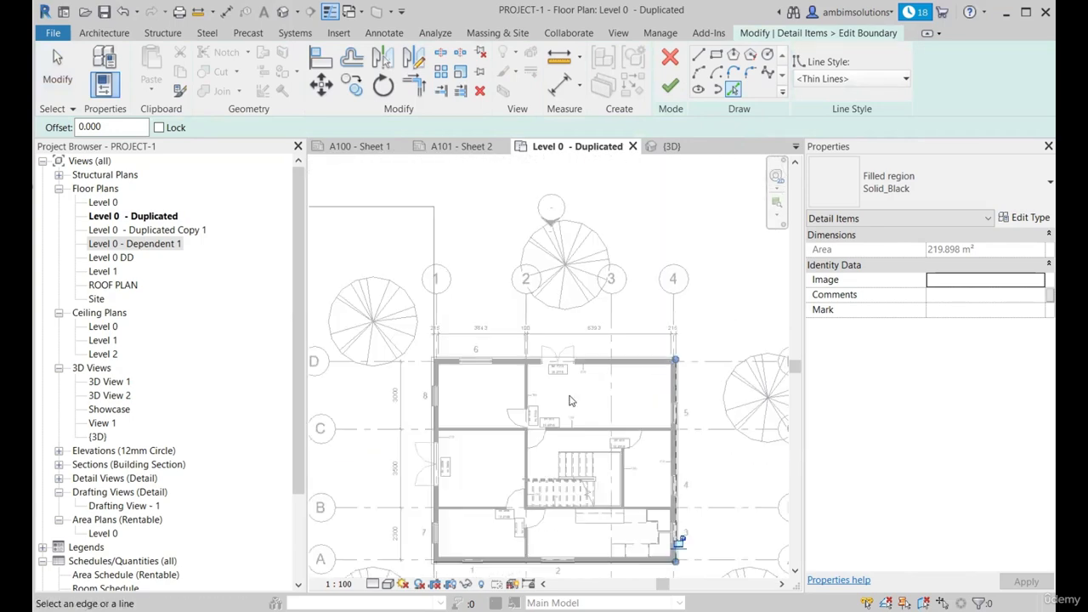
{"action": "scroll", "coordinate": [676, 369], "scroll_direction": "up", "scroll_amount": 6}
{"action": "scroll", "coordinate": [676, 368], "scroll_direction": "down", "scroll_amount": 6}
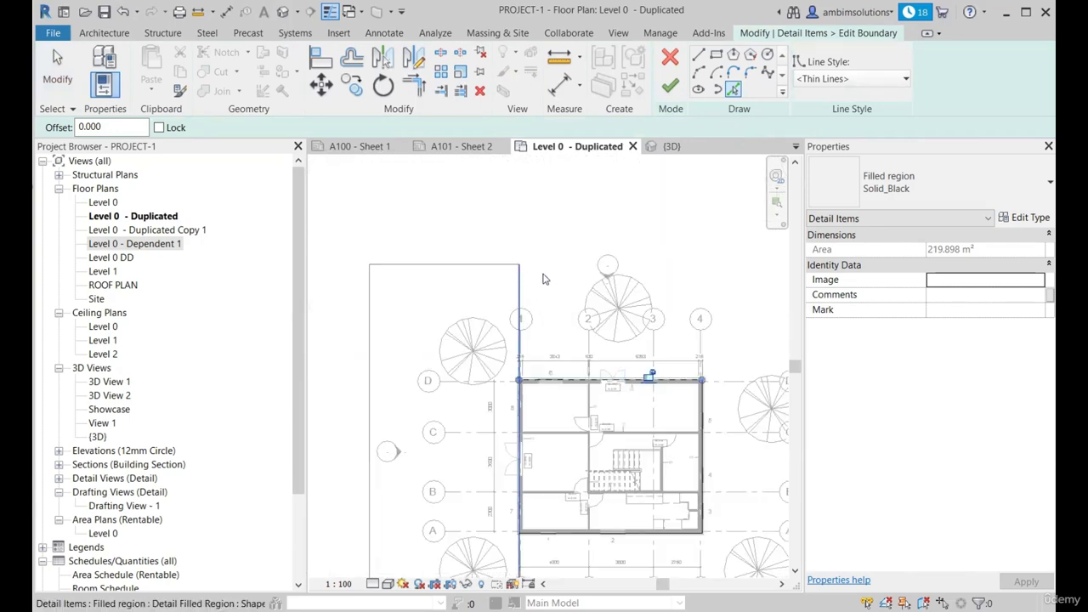
Trim the picked wall lines and the long boundary line at grid 1 into a closed loop around the house.
{"action": "left_click", "coordinate": [414, 85]}
{"action": "scroll", "coordinate": [518, 382], "scroll_direction": "up", "scroll_amount": 4}
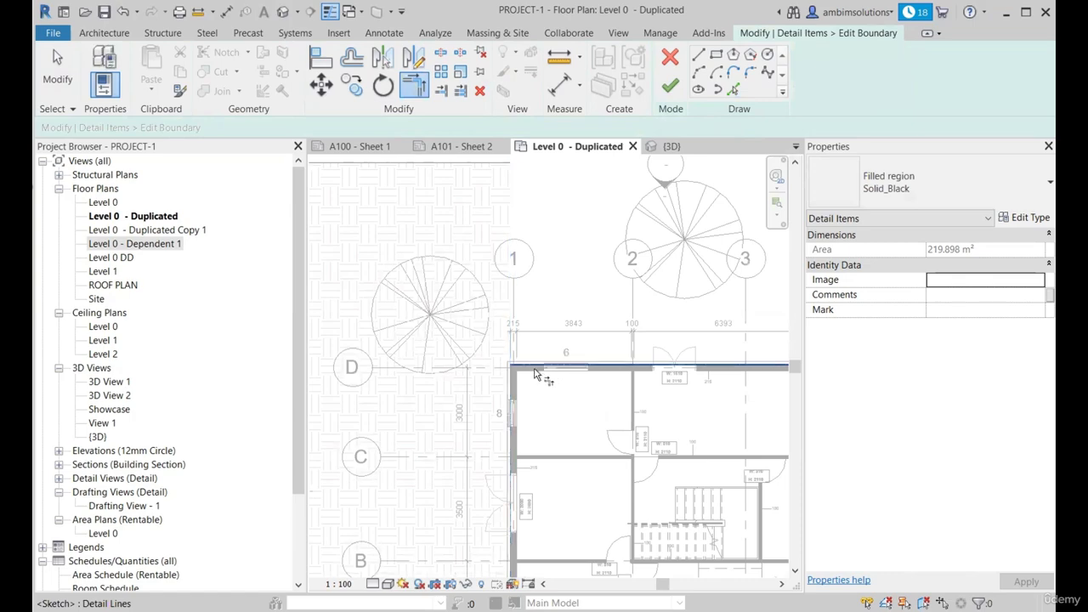
{"action": "scroll", "coordinate": [525, 305], "scroll_direction": "down", "scroll_amount": 4}
{"action": "scroll", "coordinate": [518, 357], "scroll_direction": "up", "scroll_amount": 4}
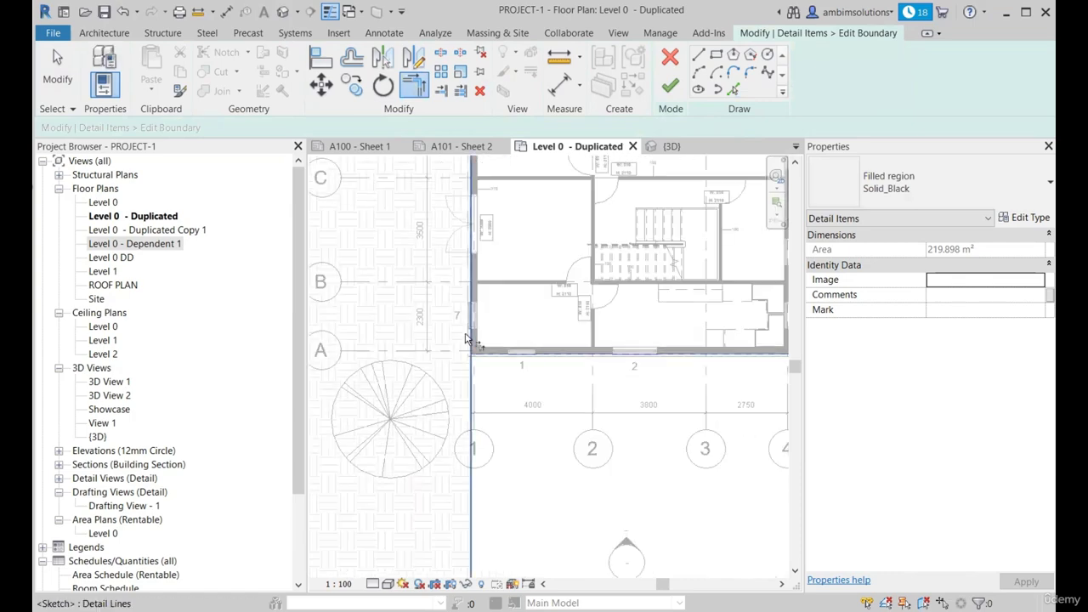
{"action": "scroll", "coordinate": [518, 492], "scroll_direction": "down", "scroll_amount": 5}
{"action": "scroll", "coordinate": [516, 492], "scroll_direction": "down", "scroll_amount": 2}
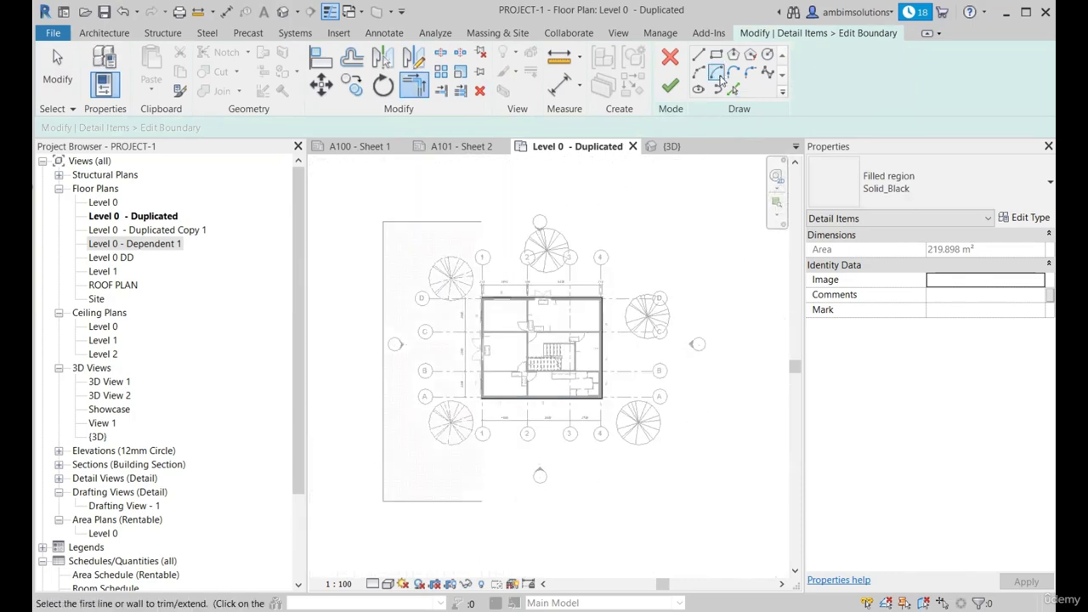
Draw a 25000 mm vertical boundary line 10000 mm beyond the house wall at grid 4 and set its line style to <Invisible lines>.
{"action": "left_click", "coordinate": [698, 53]}
{"action": "left_click", "coordinate": [713, 221]}
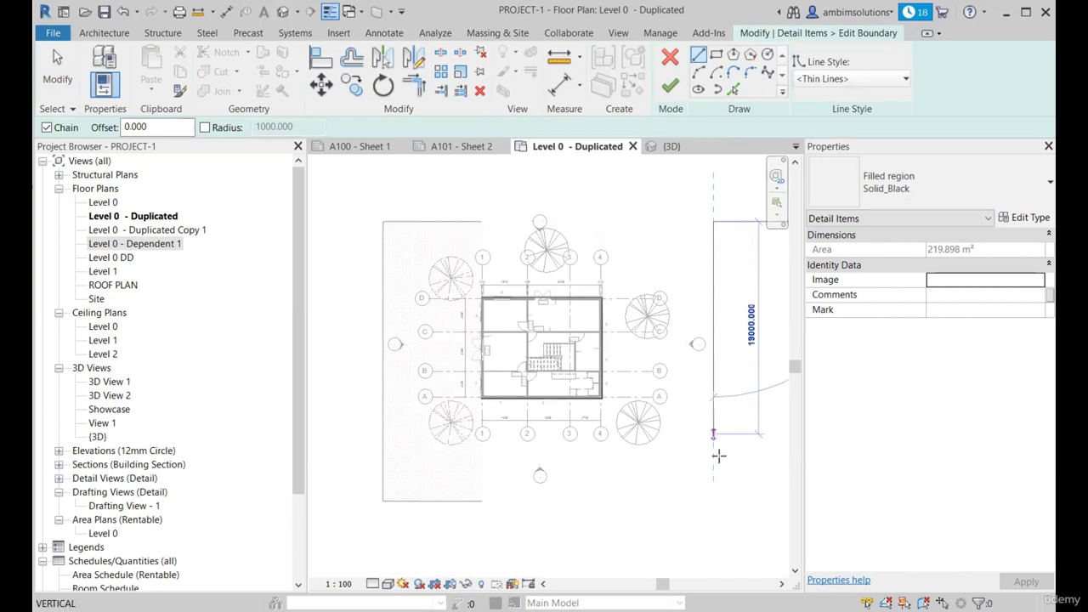
{"action": "left_click", "coordinate": [713, 502]}
{"action": "key", "text": "Escape"}
{"action": "key", "text": "Escape"}
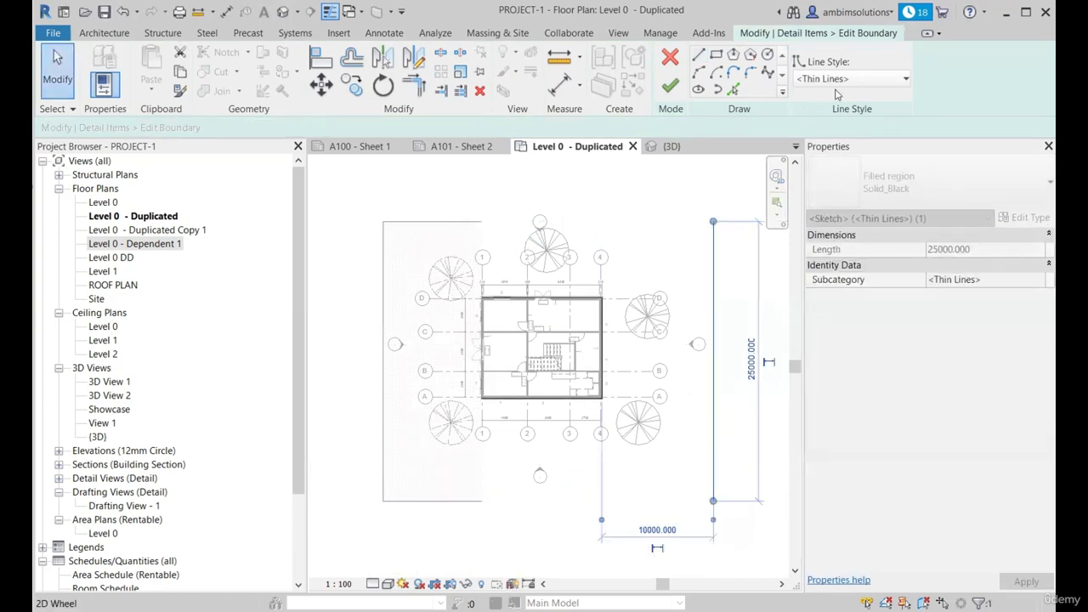
{"action": "left_click", "coordinate": [850, 78]}
{"action": "left_click", "coordinate": [845, 161]}
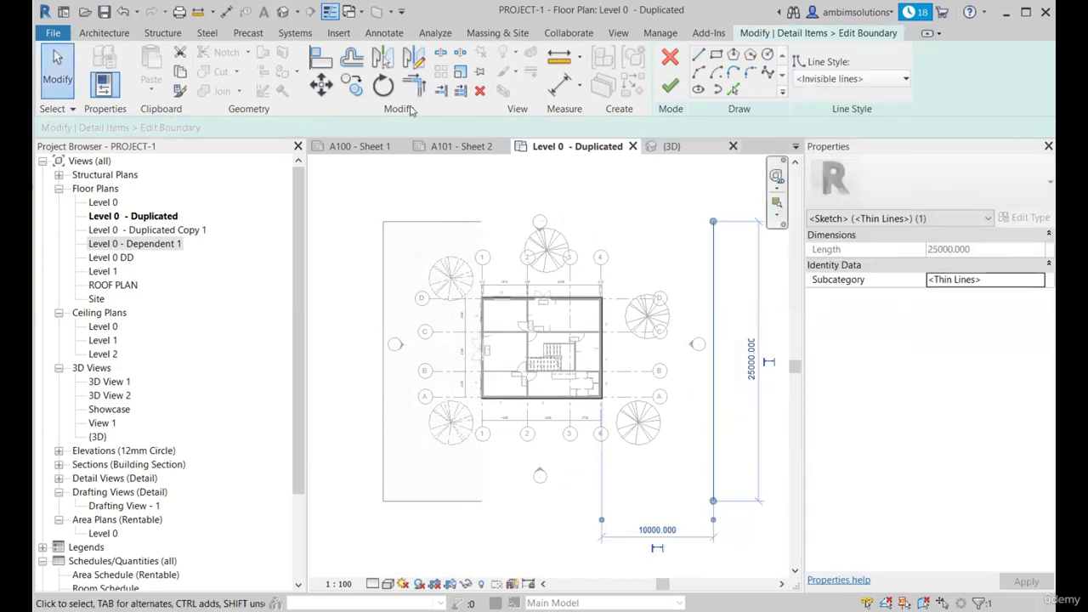
Trim the new vertical line with the region's outer horizontal lines to close the outer rectangle, and finish the boundary edit.
{"action": "left_click", "coordinate": [414, 85]}
{"action": "left_click", "coordinate": [714, 272]}
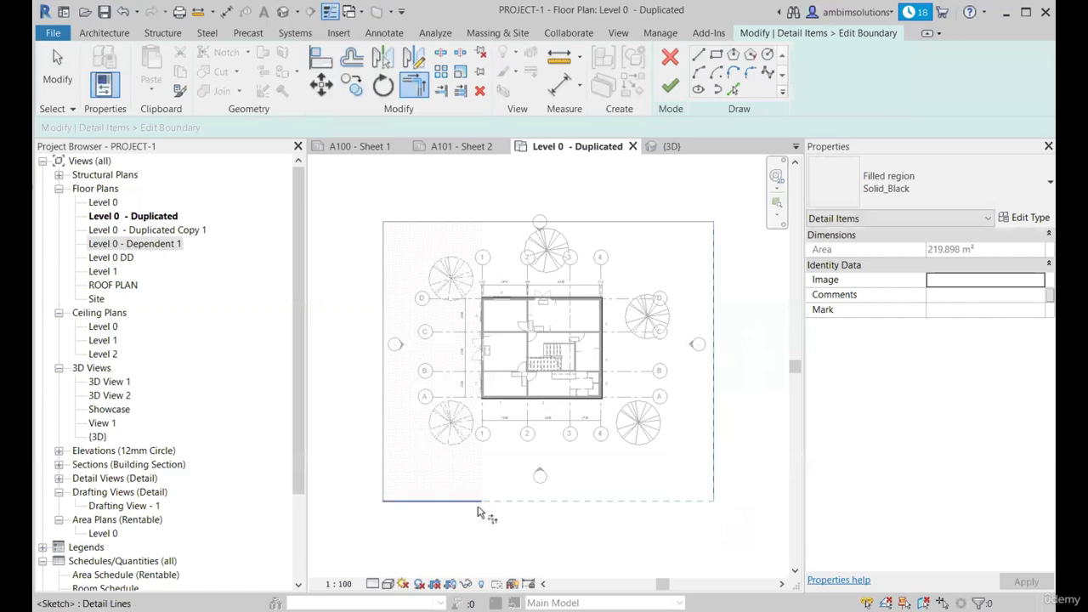
{"action": "left_click", "coordinate": [736, 338]}
Examine the Earth-patterned region surrounding the house, both up close and as a whole, including its appearance while selected.
{"action": "scroll", "coordinate": [498, 344], "scroll_direction": "up", "scroll_amount": 5}
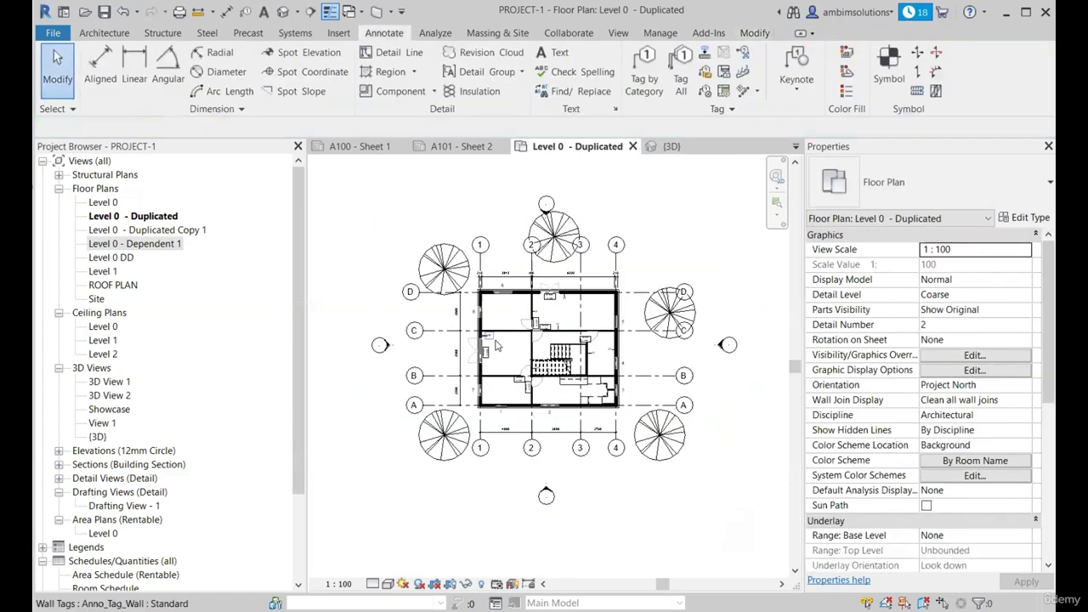
{"action": "scroll", "coordinate": [496, 349], "scroll_direction": "down", "scroll_amount": 3}
{"action": "scroll", "coordinate": [551, 267], "scroll_direction": "up", "scroll_amount": 1}
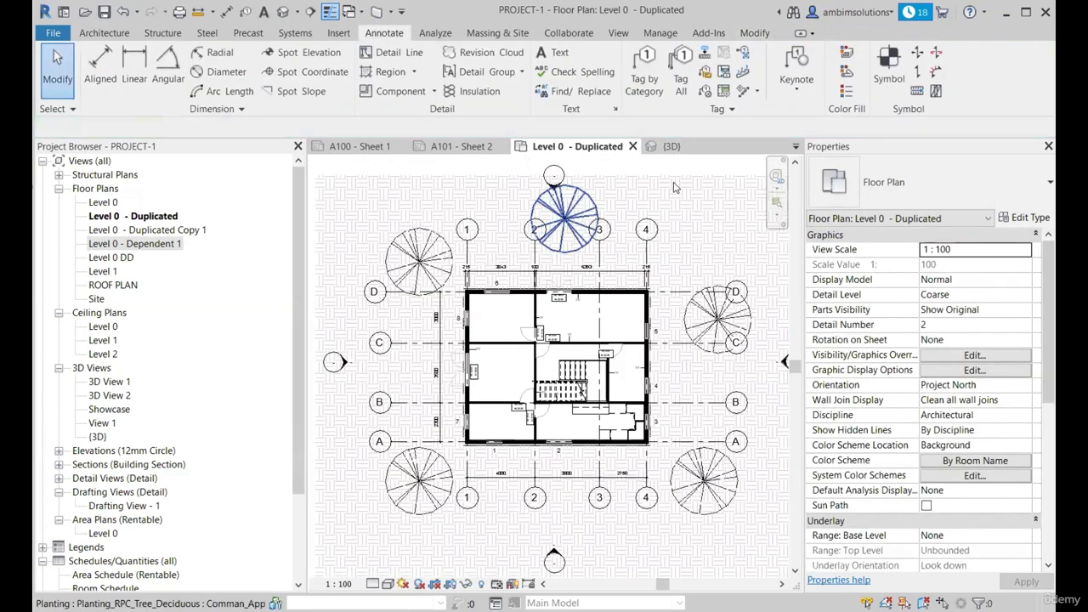
{"action": "scroll", "coordinate": [595, 316], "scroll_direction": "up", "scroll_amount": 3}
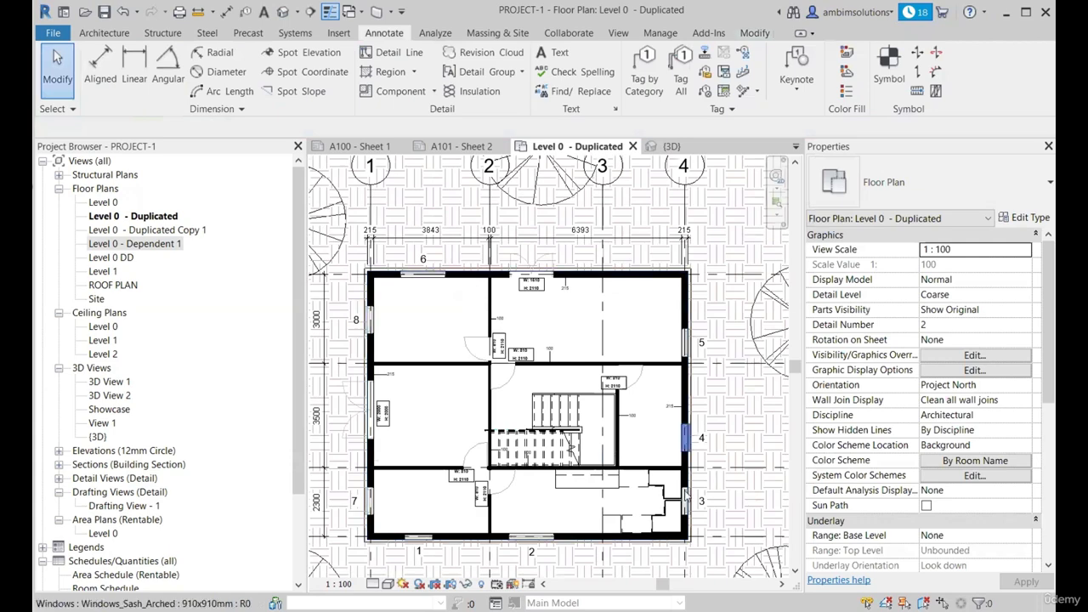
{"action": "scroll", "coordinate": [573, 359], "scroll_direction": "down", "scroll_amount": 4}
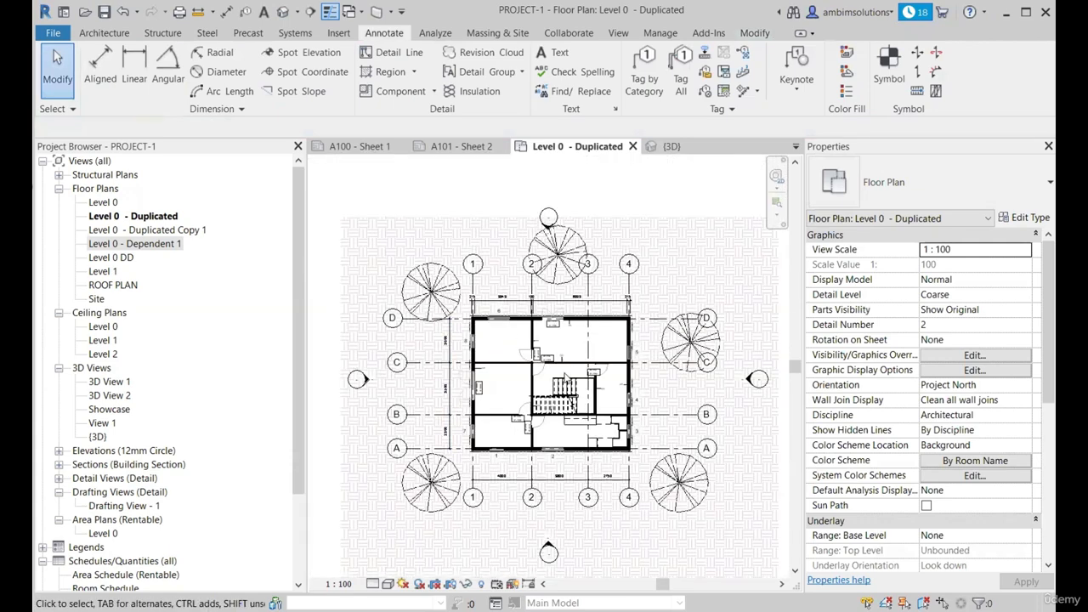
{"action": "scroll", "coordinate": [595, 373], "scroll_direction": "up", "scroll_amount": 1}
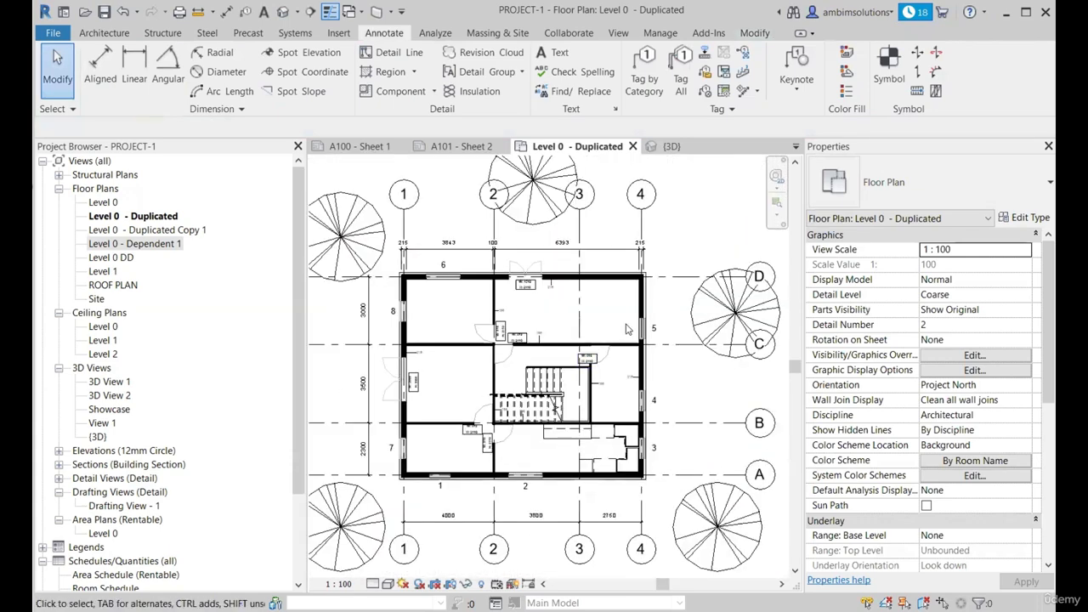
{"action": "scroll", "coordinate": [642, 347], "scroll_direction": "down", "scroll_amount": 1}
{"action": "left_click", "coordinate": [717, 333]}
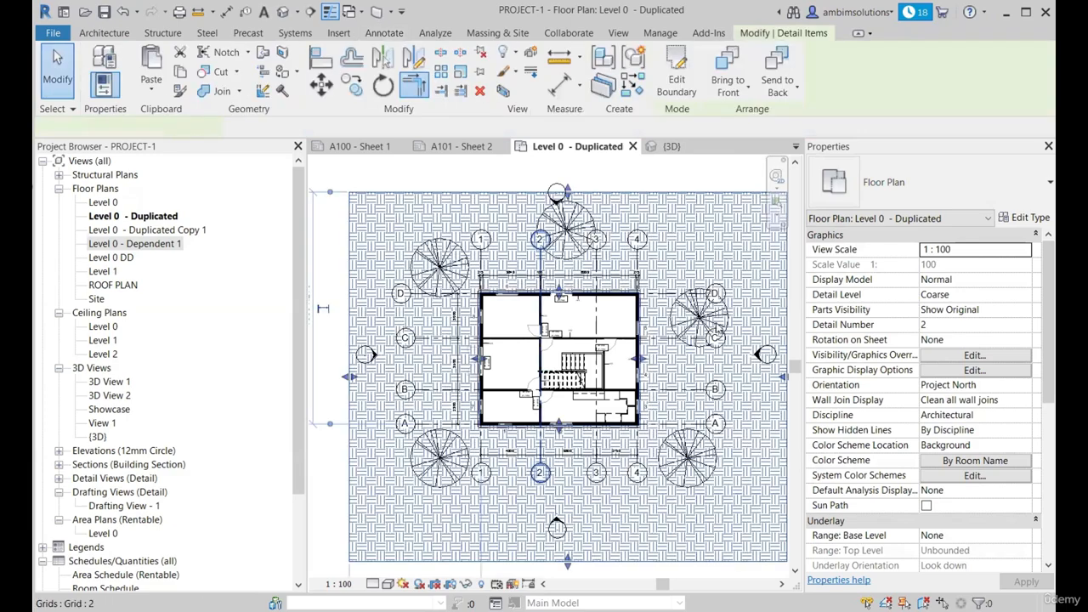
{"action": "key", "text": "Escape"}
{"action": "scroll", "coordinate": [543, 250], "scroll_direction": "down", "scroll_amount": 4}
{"action": "scroll", "coordinate": [473, 221], "scroll_direction": "up", "scroll_amount": 4}
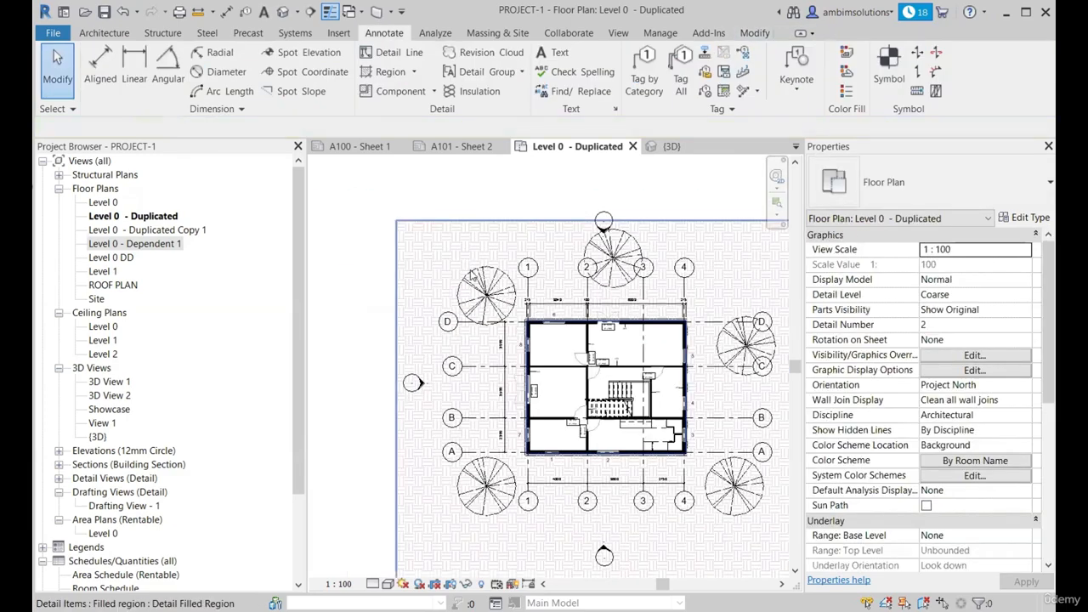
{"action": "scroll", "coordinate": [466, 229], "scroll_direction": "up", "scroll_amount": 2}
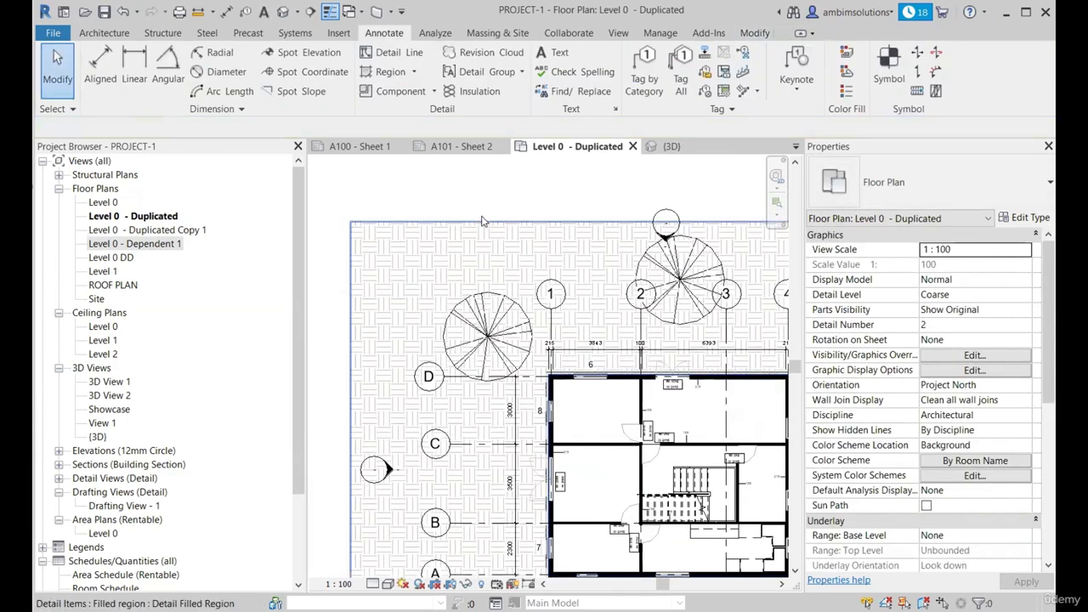
{"action": "scroll", "coordinate": [462, 254], "scroll_direction": "down", "scroll_amount": 4}
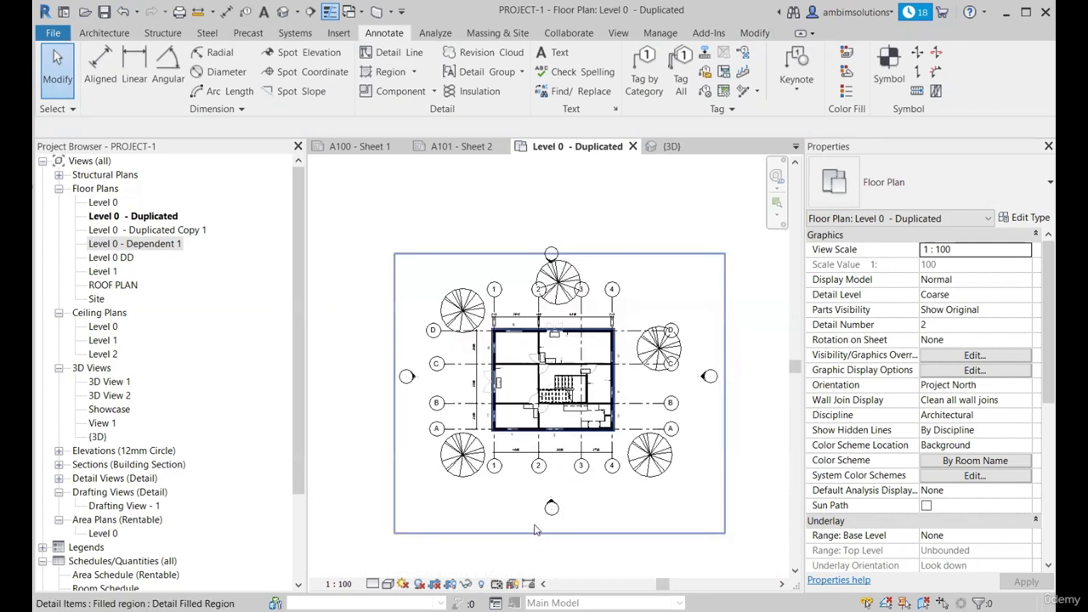
{"action": "scroll", "coordinate": [500, 390], "scroll_direction": "down", "scroll_amount": 1}
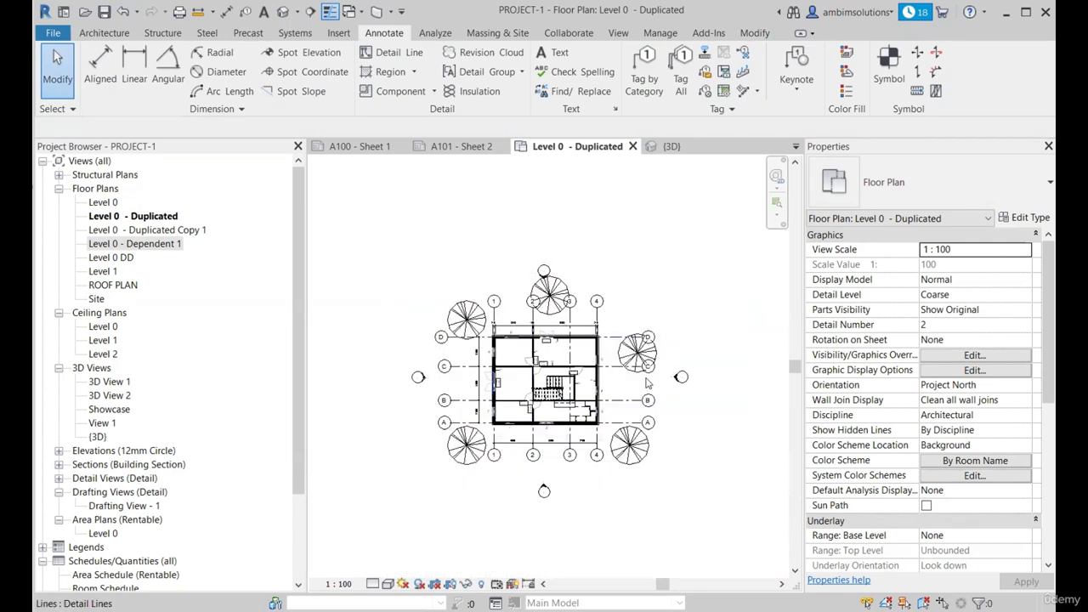
{"action": "scroll", "coordinate": [726, 371], "scroll_direction": "up", "scroll_amount": 2}
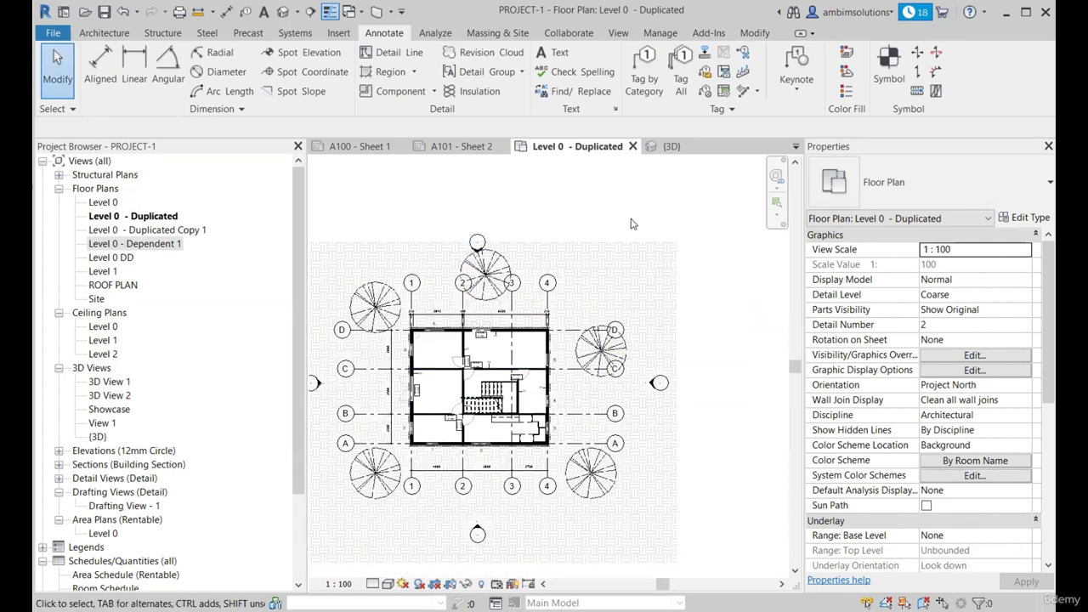
{"action": "scroll", "coordinate": [508, 334], "scroll_direction": "down", "scroll_amount": 2}
{"action": "scroll", "coordinate": [438, 268], "scroll_direction": "up", "scroll_amount": 2}
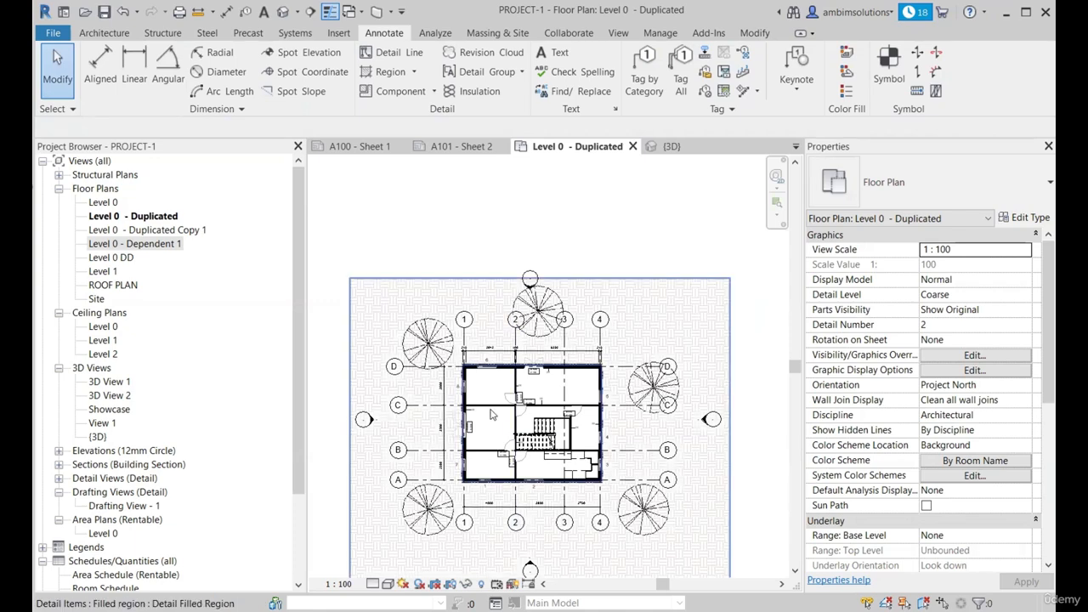
Create a rectangular masking region about 1200 by 500 mm with thin boundary lines across the interior wall on grid 2, south of grid D.
{"action": "left_click", "coordinate": [414, 73]}
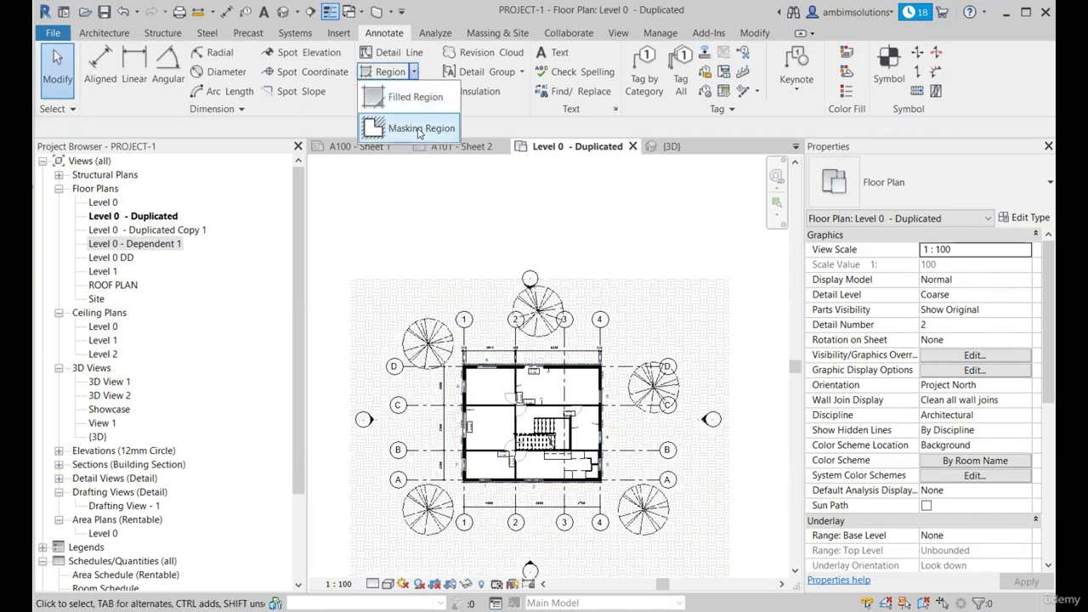
{"action": "left_click", "coordinate": [418, 128]}
{"action": "scroll", "coordinate": [524, 468], "scroll_direction": "up", "scroll_amount": 6}
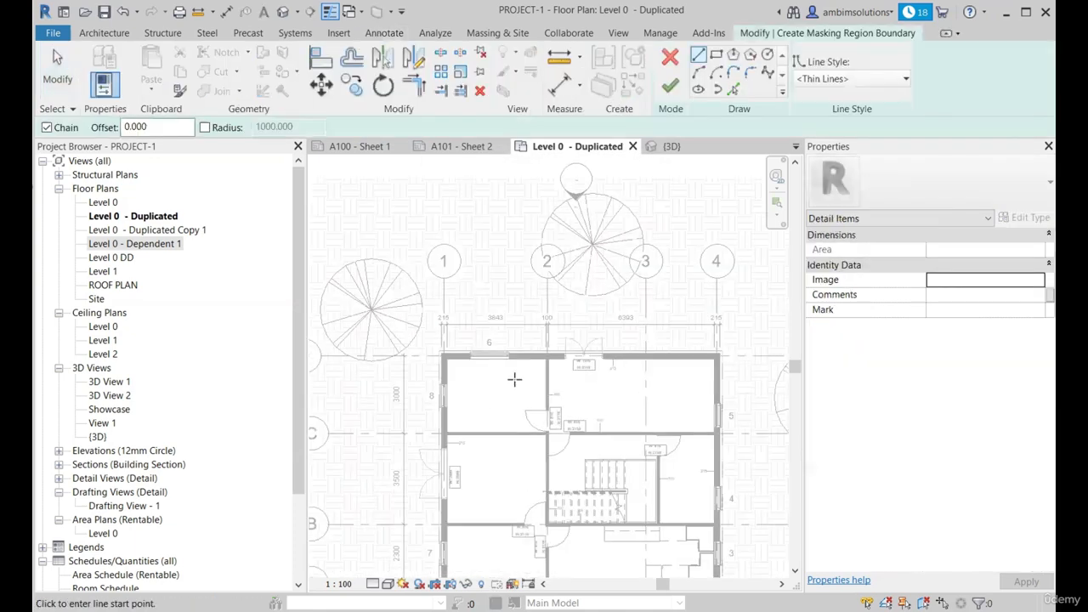
{"action": "scroll", "coordinate": [552, 372], "scroll_direction": "up", "scroll_amount": 2}
{"action": "left_click", "coordinate": [716, 53]}
{"action": "scroll", "coordinate": [649, 286], "scroll_direction": "up", "scroll_amount": 2}
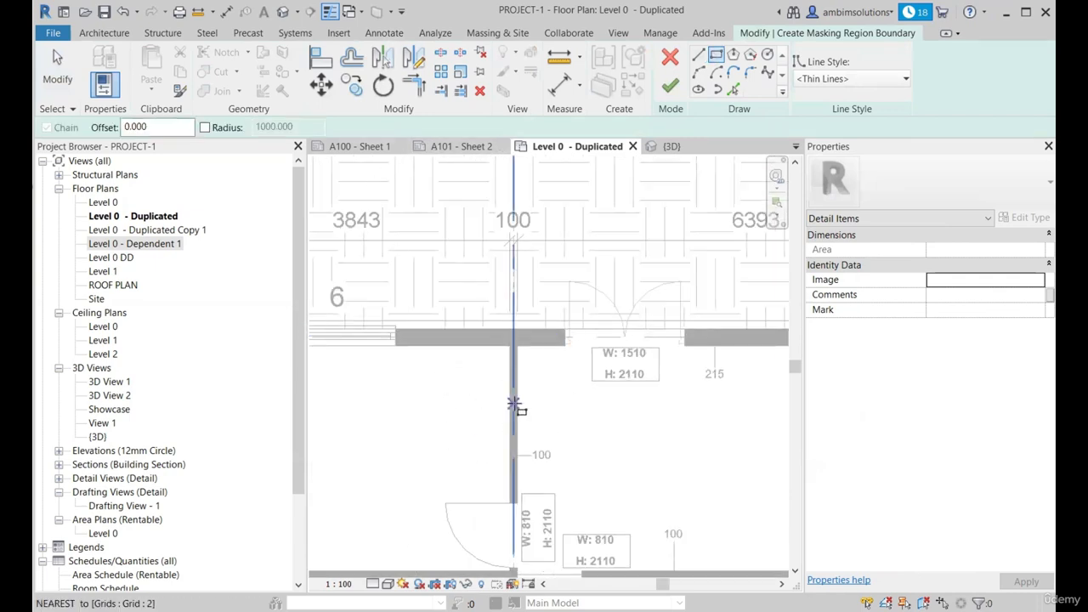
{"action": "scroll", "coordinate": [514, 403], "scroll_direction": "up", "scroll_amount": 2}
{"action": "left_click", "coordinate": [430, 374]}
{"action": "left_click", "coordinate": [593, 445]}
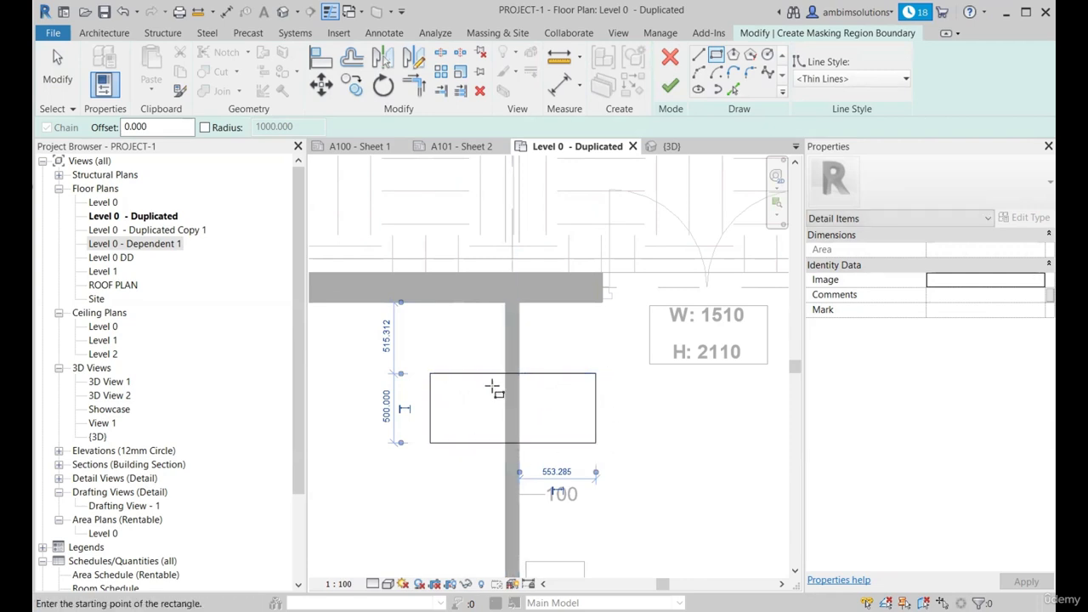
{"action": "scroll", "coordinate": [514, 395], "scroll_direction": "down", "scroll_amount": 2}
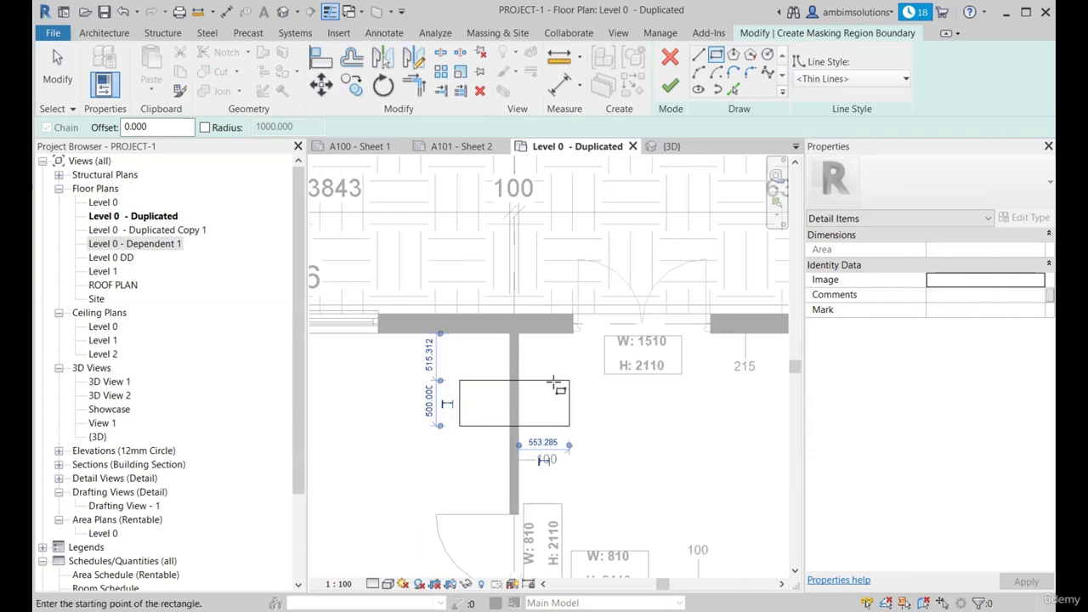
{"action": "left_click", "coordinate": [672, 88]}
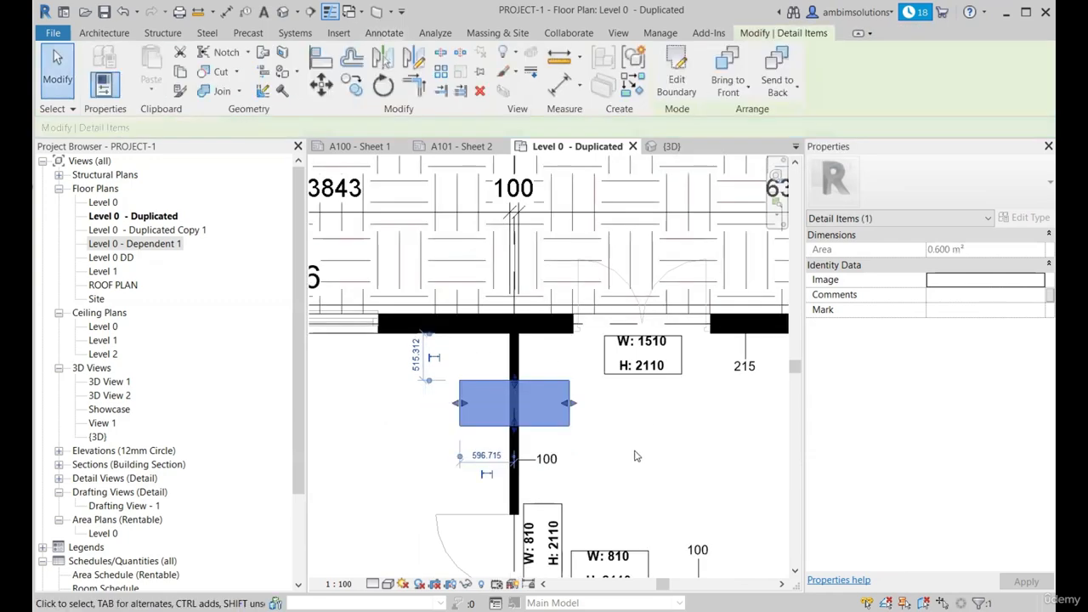
{"action": "left_click", "coordinate": [634, 457]}
{"action": "scroll", "coordinate": [538, 445], "scroll_direction": "up", "scroll_amount": 2}
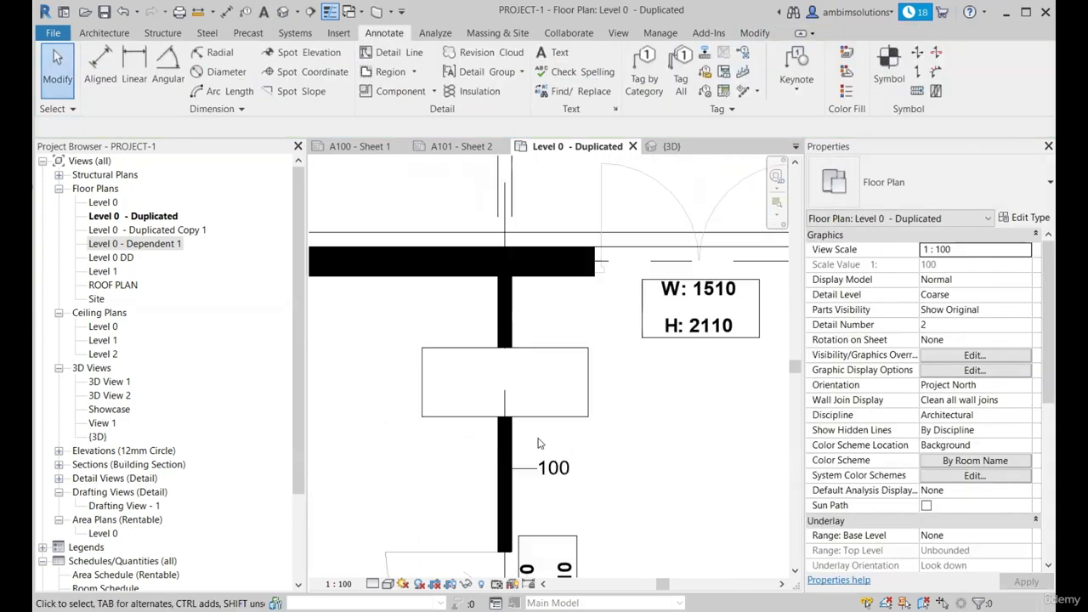
Stretch the masking region's upper edge to the inner face of the exterior wall, covering the partition wall's upper part.
{"action": "scroll", "coordinate": [536, 341], "scroll_direction": "up", "scroll_amount": 2}
{"action": "left_click", "coordinate": [530, 350]}
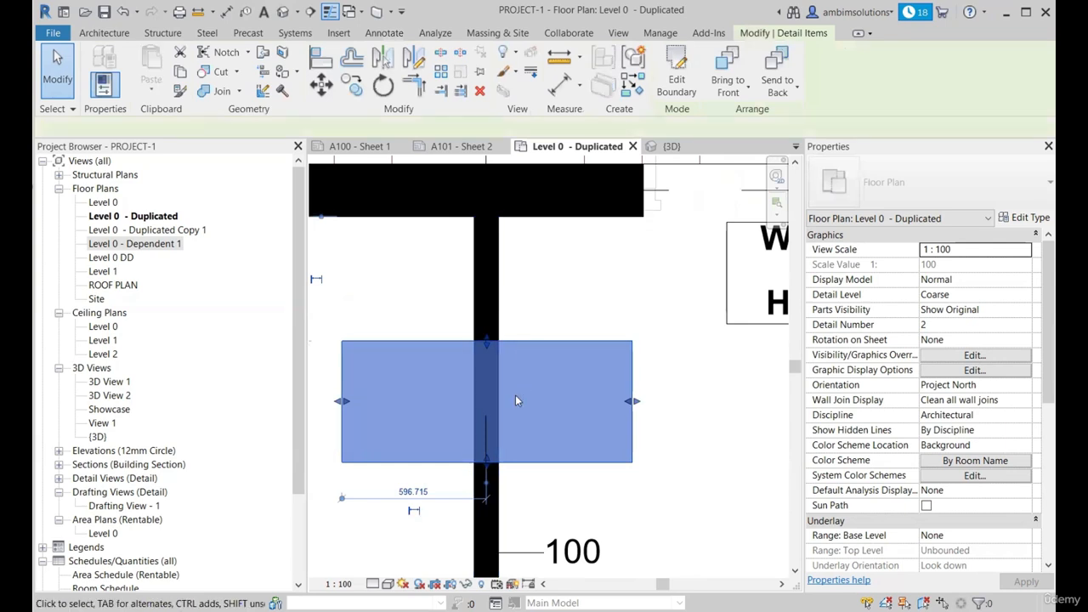
{"action": "key", "text": "Escape"}
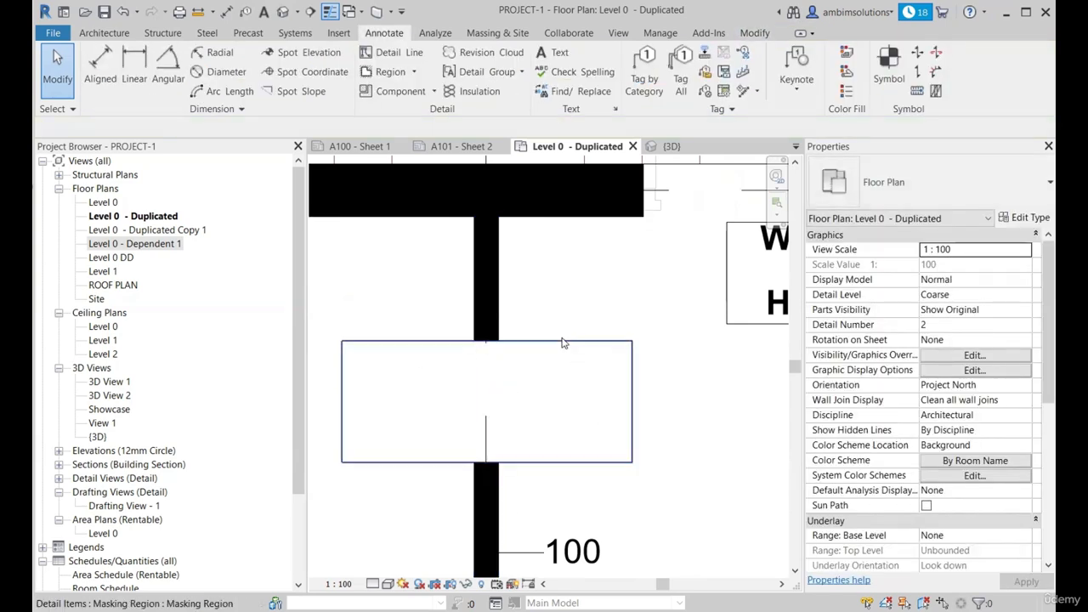
{"action": "scroll", "coordinate": [561, 342], "scroll_direction": "down", "scroll_amount": 2}
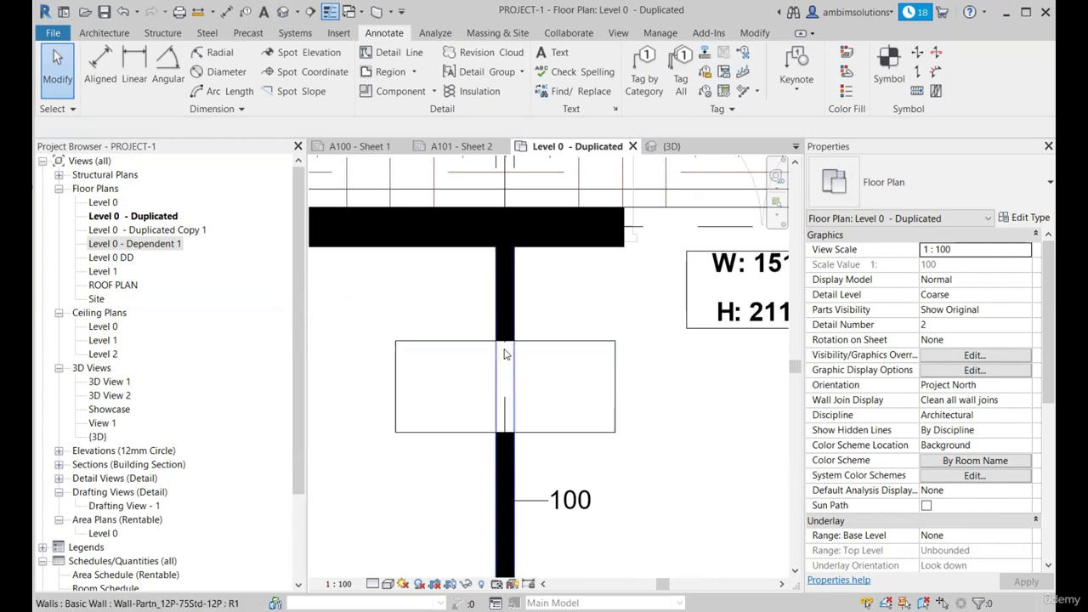
{"action": "scroll", "coordinate": [624, 450], "scroll_direction": "down", "scroll_amount": 4}
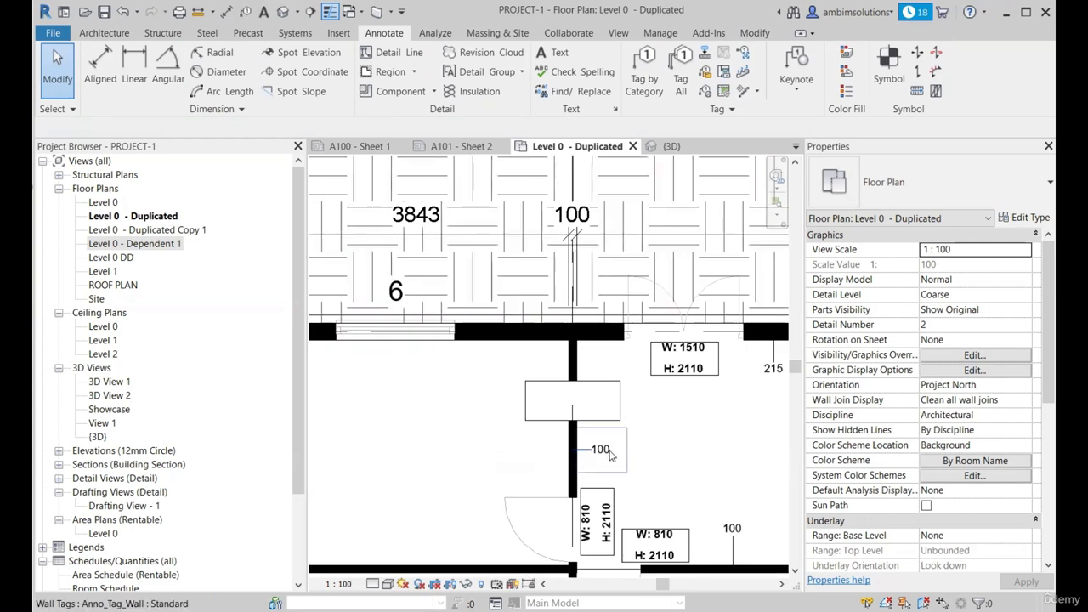
{"action": "scroll", "coordinate": [609, 456], "scroll_direction": "up", "scroll_amount": 4}
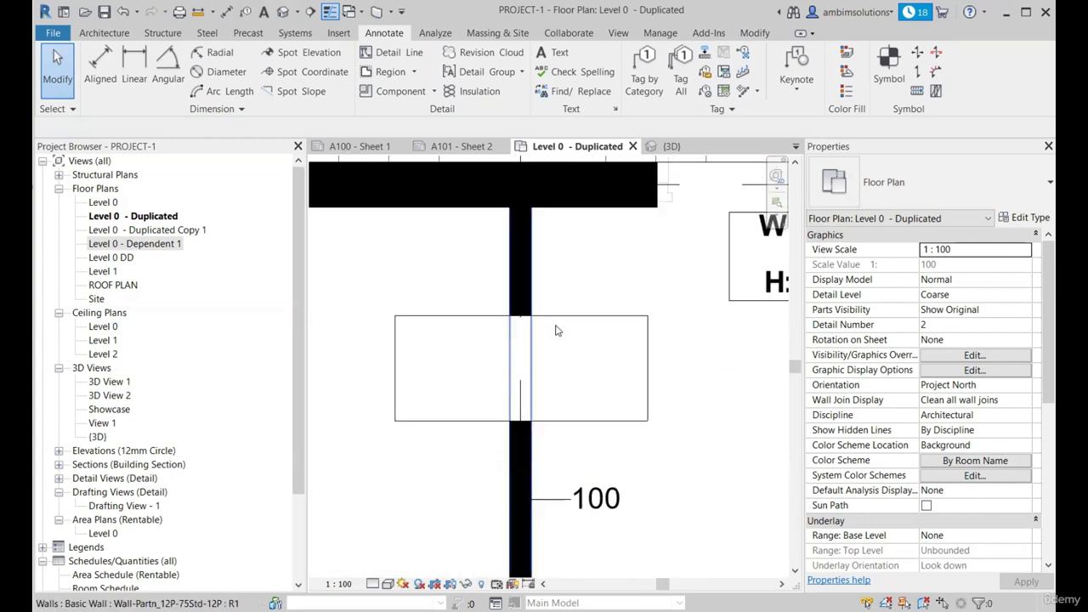
{"action": "left_click", "coordinate": [553, 352]}
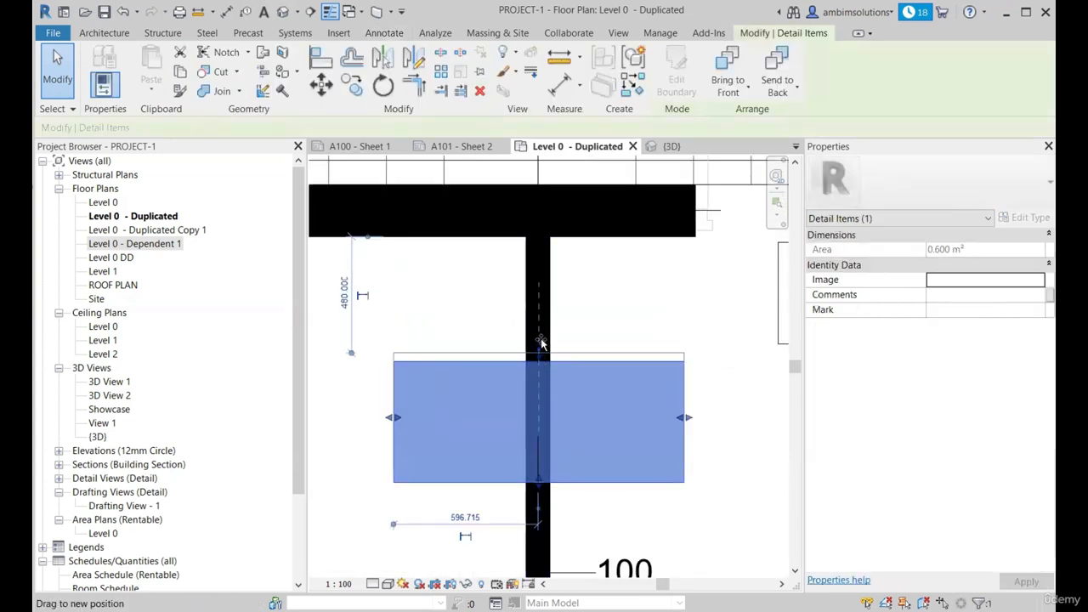
{"action": "left_click_drag", "start_coordinate": [541, 340], "coordinate": [540, 185]}
{"action": "scroll", "coordinate": [583, 332], "scroll_direction": "down", "scroll_amount": 4}
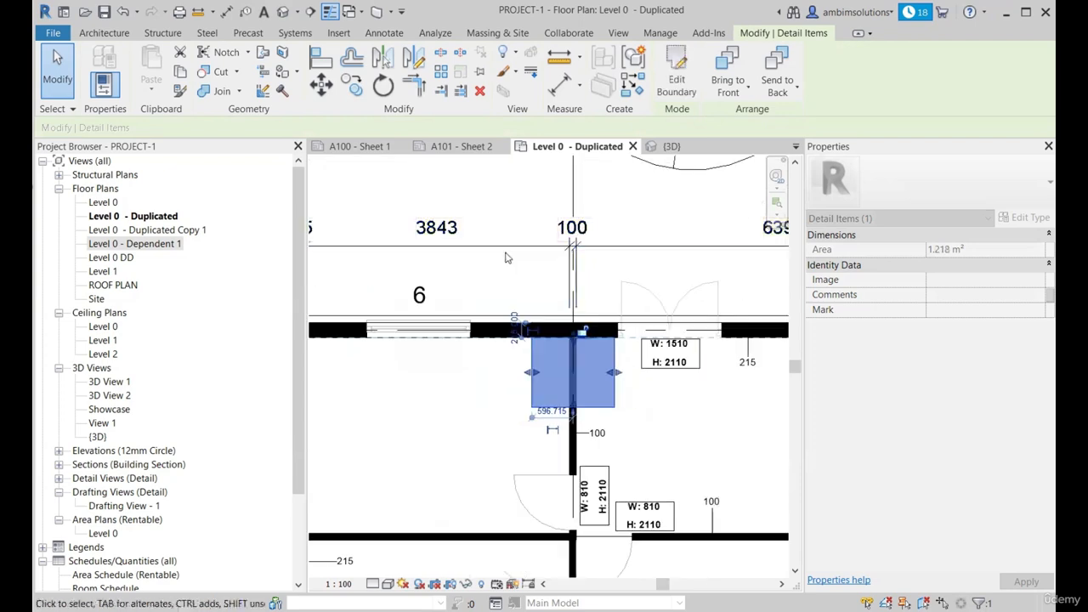
{"action": "left_click", "coordinate": [514, 219]}
Examine the enlarged masking region and the grid 2 partition wall beneath it, up close and within the surrounding plan.
{"action": "scroll", "coordinate": [611, 374], "scroll_direction": "up", "scroll_amount": 5}
{"action": "scroll", "coordinate": [631, 458], "scroll_direction": "down", "scroll_amount": 2}
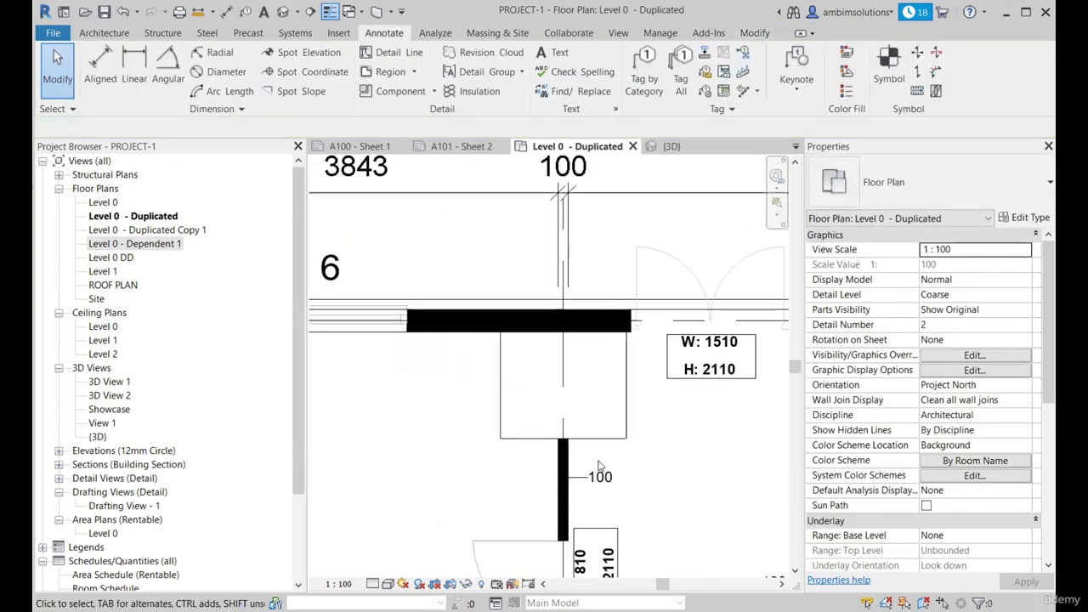
{"action": "scroll", "coordinate": [565, 446], "scroll_direction": "up", "scroll_amount": 3}
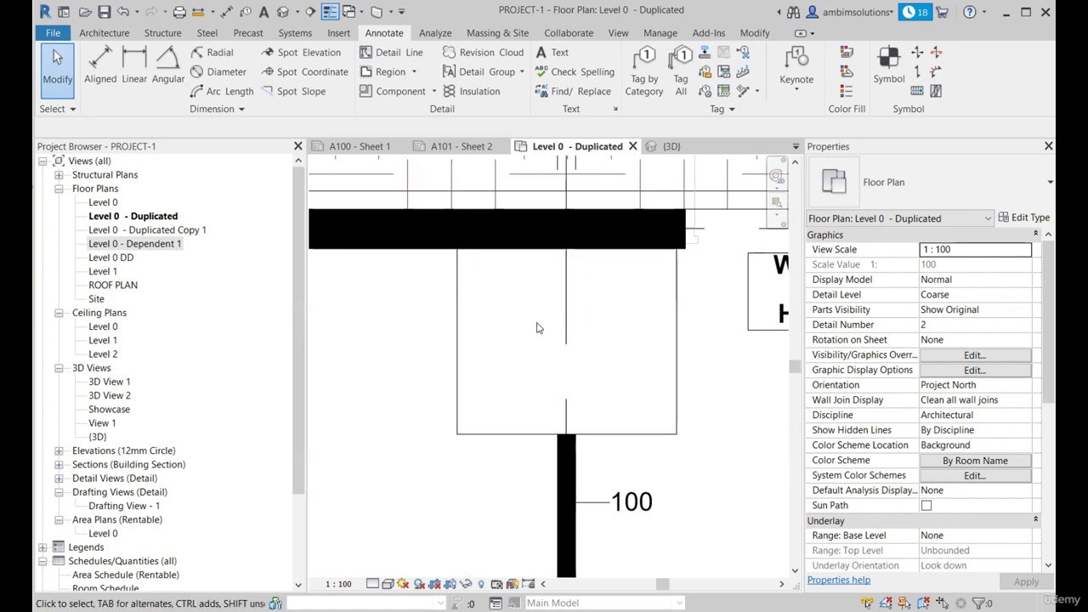
{"action": "scroll", "coordinate": [669, 412], "scroll_direction": "down", "scroll_amount": 2}
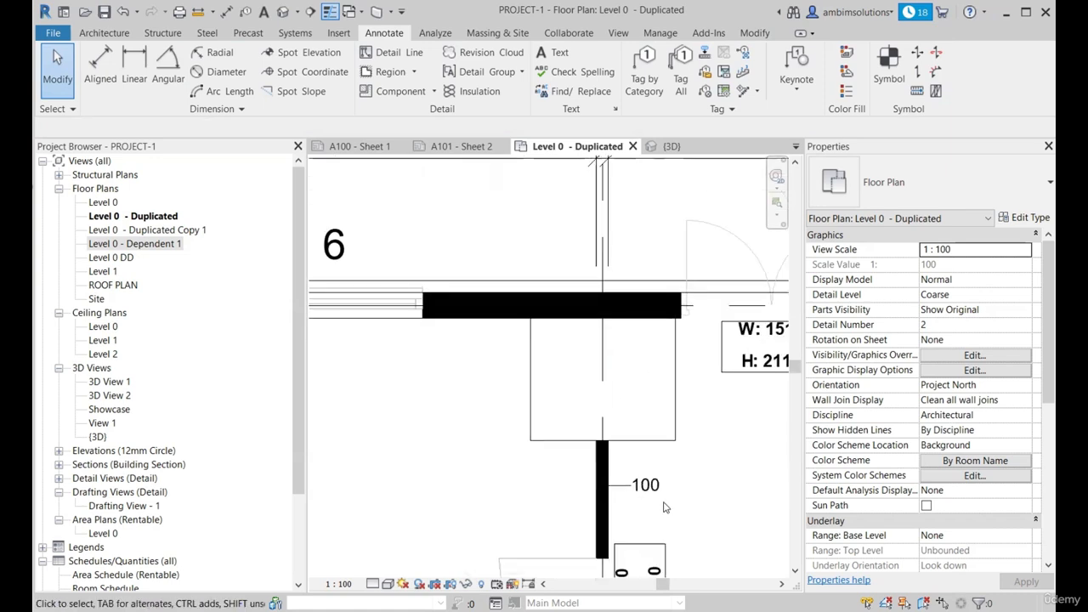
{"action": "left_click", "coordinate": [606, 458]}
{"action": "left_click", "coordinate": [648, 391]}
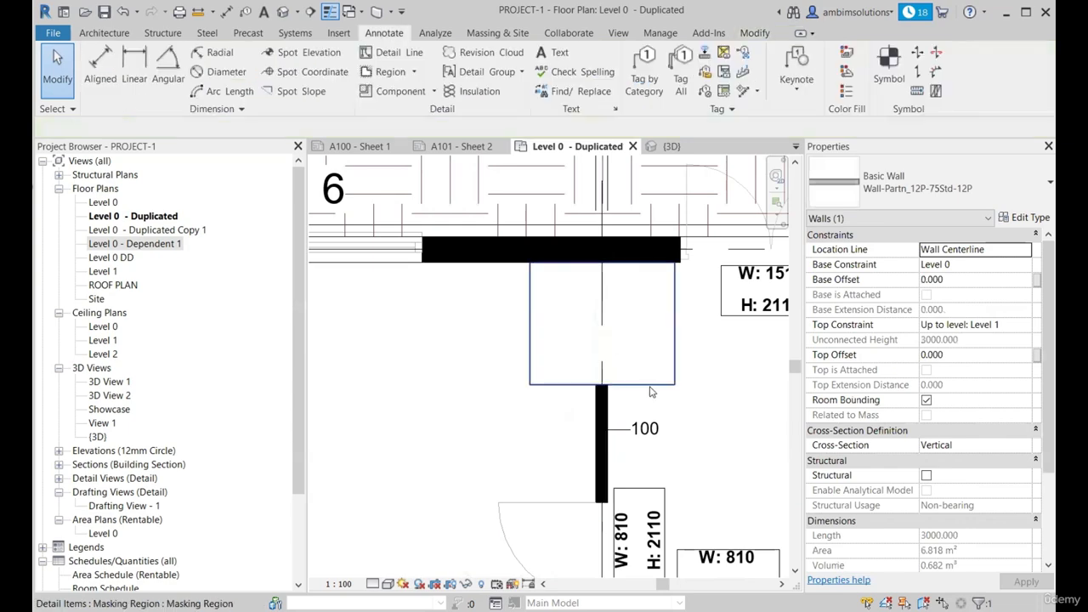
{"action": "left_click", "coordinate": [528, 316]}
{"action": "scroll", "coordinate": [580, 374], "scroll_direction": "down", "scroll_amount": 2}
{"action": "scroll", "coordinate": [590, 306], "scroll_direction": "up", "scroll_amount": 1}
{"action": "left_click", "coordinate": [624, 304]}
{"action": "scroll", "coordinate": [634, 319], "scroll_direction": "up", "scroll_amount": 2}
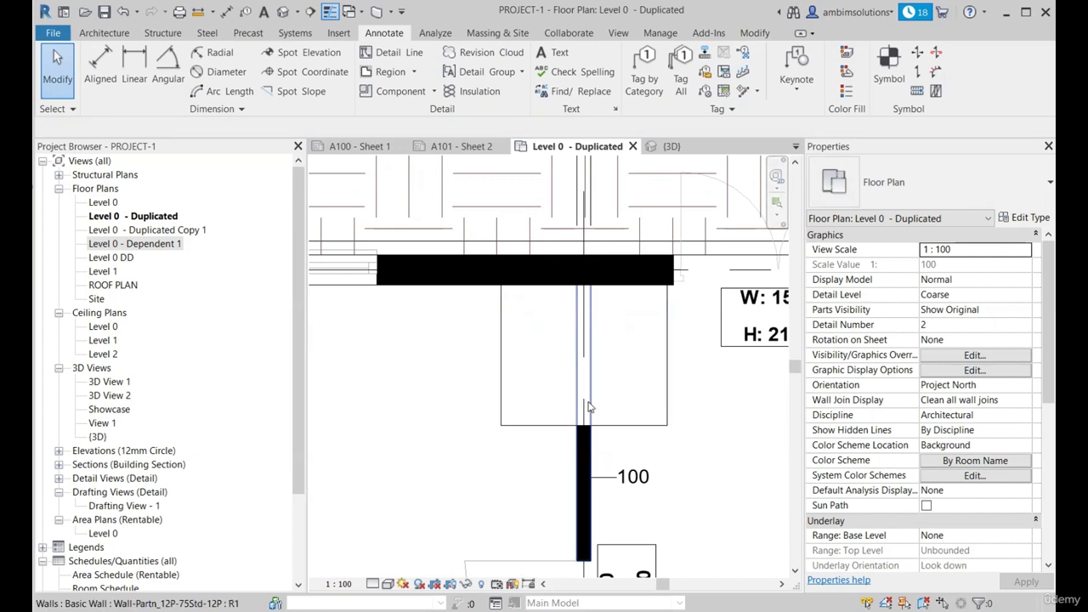
{"action": "scroll", "coordinate": [590, 406], "scroll_direction": "down", "scroll_amount": 3}
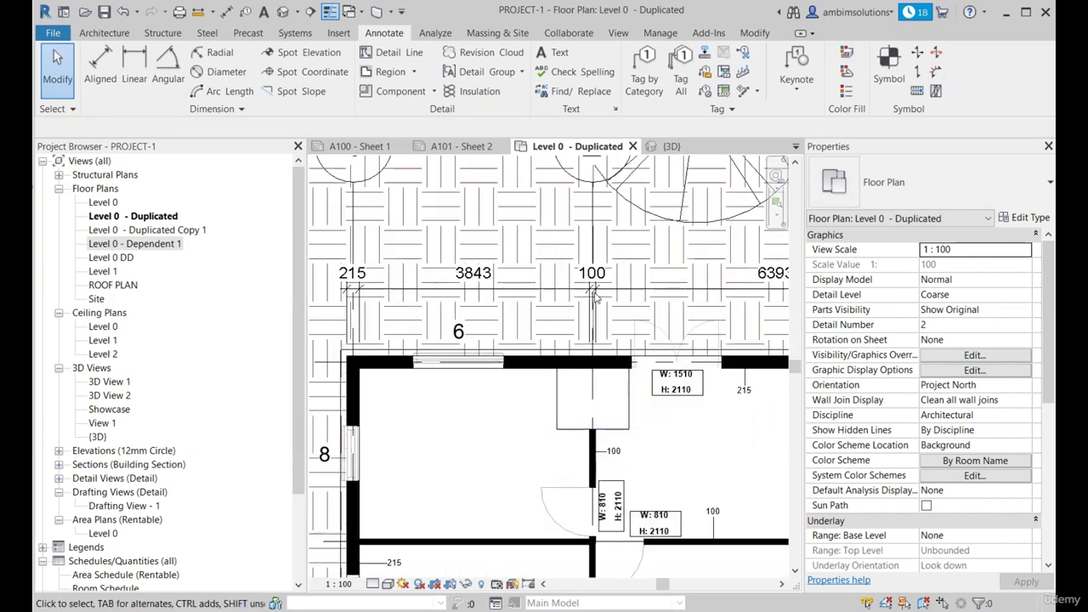
{"action": "scroll", "coordinate": [621, 407], "scroll_direction": "up", "scroll_amount": 3}
Set all four boundary lines of the masking region to the <Invisible lines> line style and finish the boundary edit.
{"action": "left_click", "coordinate": [610, 456]}
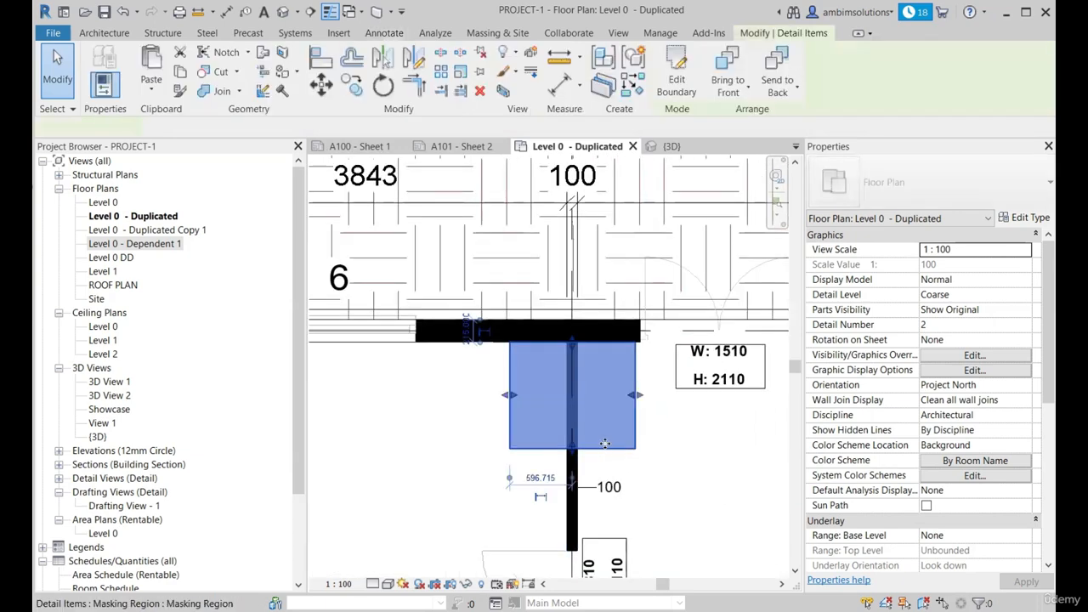
{"action": "left_click", "coordinate": [676, 72]}
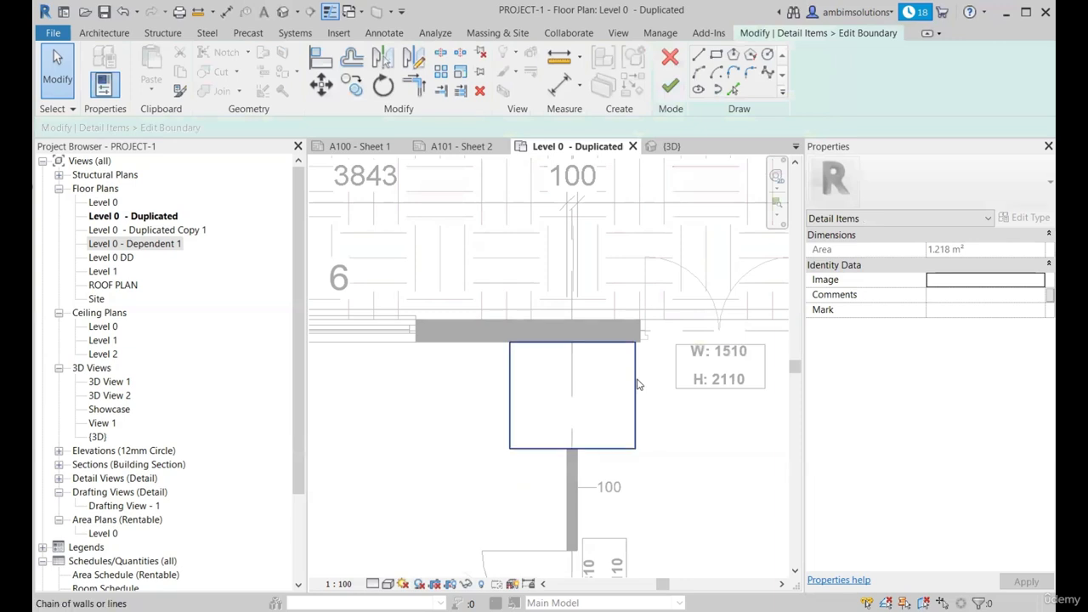
{"action": "left_click", "coordinate": [639, 384]}
{"action": "left_click", "coordinate": [852, 78]}
{"action": "left_click", "coordinate": [818, 183]}
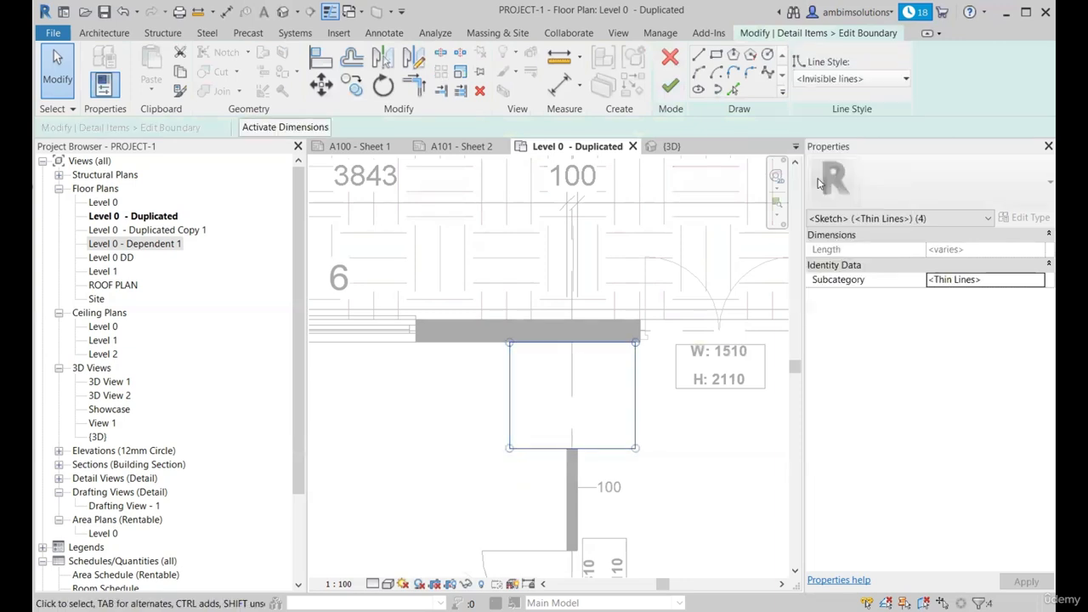
{"action": "left_click", "coordinate": [670, 85]}
{"action": "key", "text": "Escape"}
{"action": "scroll", "coordinate": [599, 488], "scroll_direction": "up", "scroll_amount": 2}
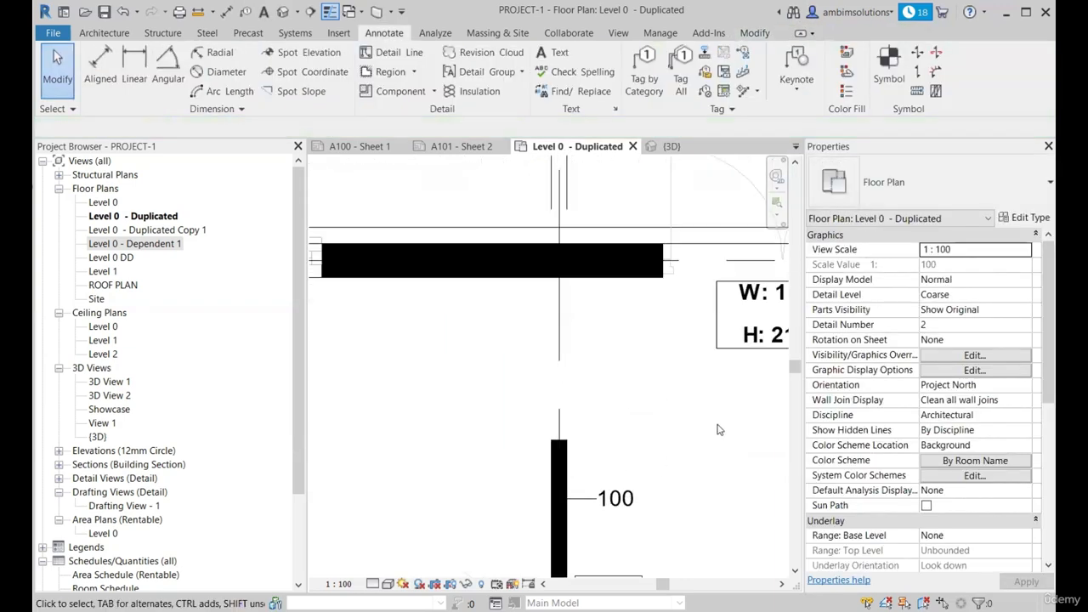
Examine the masked part of the grid 2 partition wall with its invisible boundary at different zoom levels.
{"action": "scroll", "coordinate": [717, 429], "scroll_direction": "down", "scroll_amount": 1}
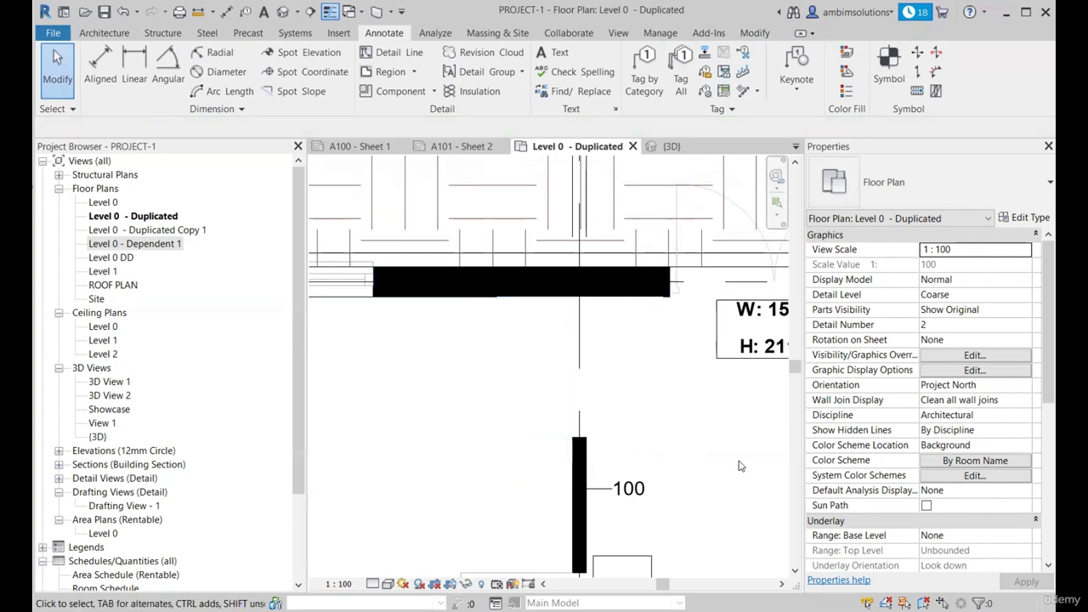
{"action": "scroll", "coordinate": [732, 434], "scroll_direction": "down", "scroll_amount": 4}
{"action": "scroll", "coordinate": [747, 464], "scroll_direction": "up", "scroll_amount": 2}
{"action": "scroll", "coordinate": [546, 328], "scroll_direction": "down", "scroll_amount": 1}
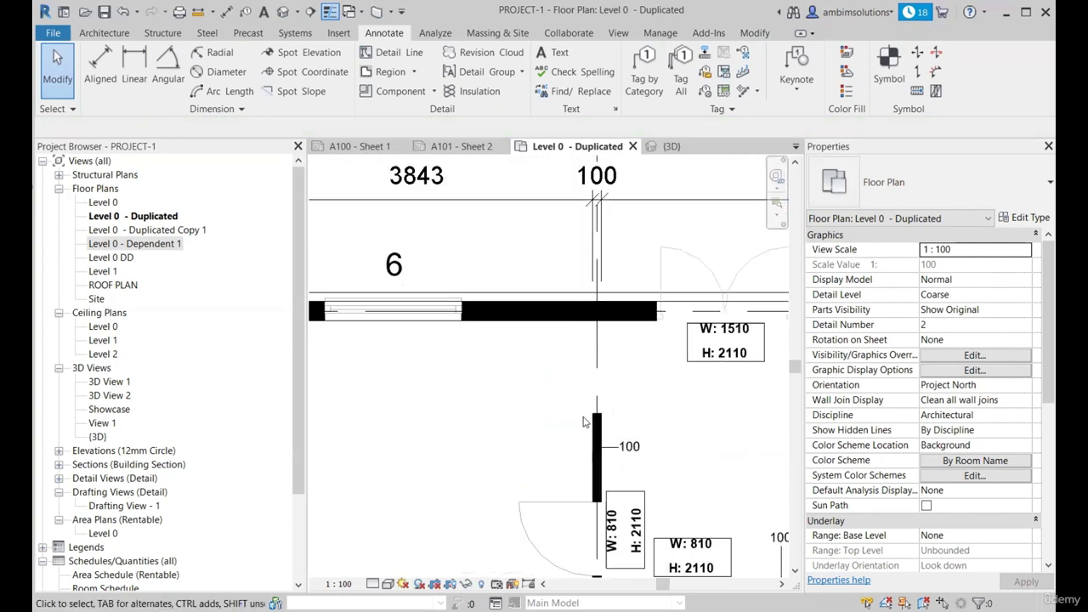
{"action": "scroll", "coordinate": [595, 417], "scroll_direction": "down", "scroll_amount": 2}
{"action": "scroll", "coordinate": [578, 374], "scroll_direction": "up", "scroll_amount": 3}
{"action": "scroll", "coordinate": [510, 357], "scroll_direction": "down", "scroll_amount": 2}
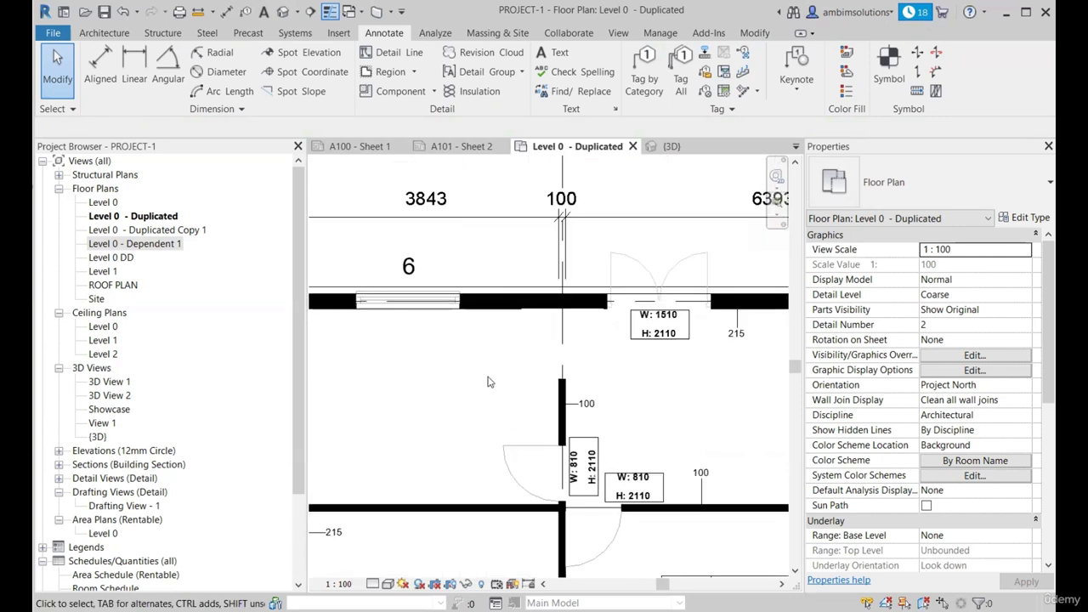
{"action": "scroll", "coordinate": [572, 365], "scroll_direction": "up", "scroll_amount": 3}
{"action": "scroll", "coordinate": [570, 345], "scroll_direction": "down", "scroll_amount": 2}
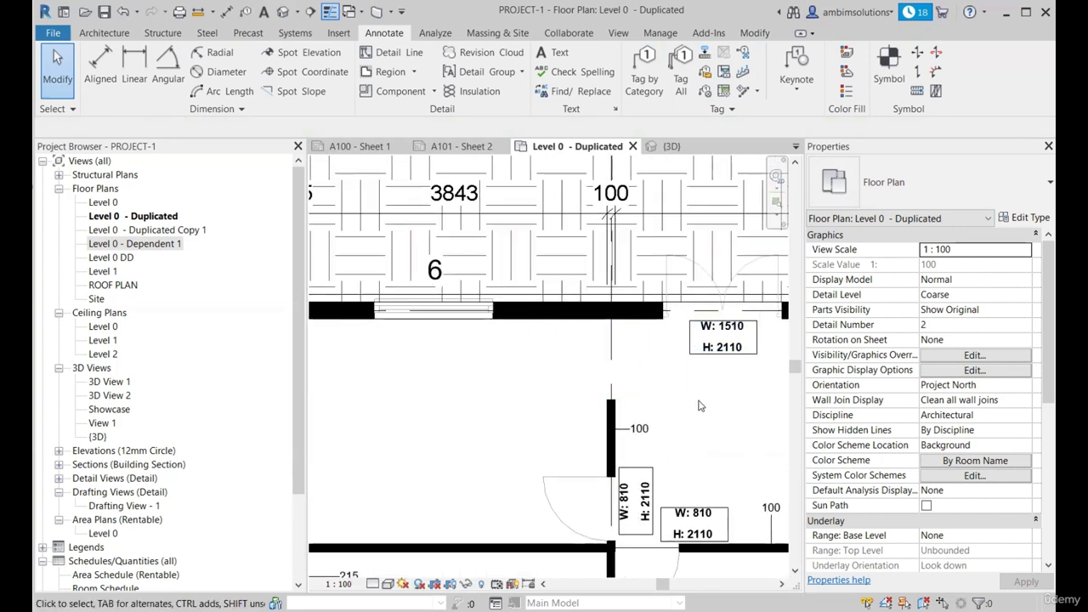
Delete the masking region covering the grid 2 partition wall below the exterior wall.
{"action": "scroll", "coordinate": [699, 405], "scroll_direction": "up", "scroll_amount": 1}
{"action": "scroll", "coordinate": [671, 393], "scroll_direction": "up", "scroll_amount": 1}
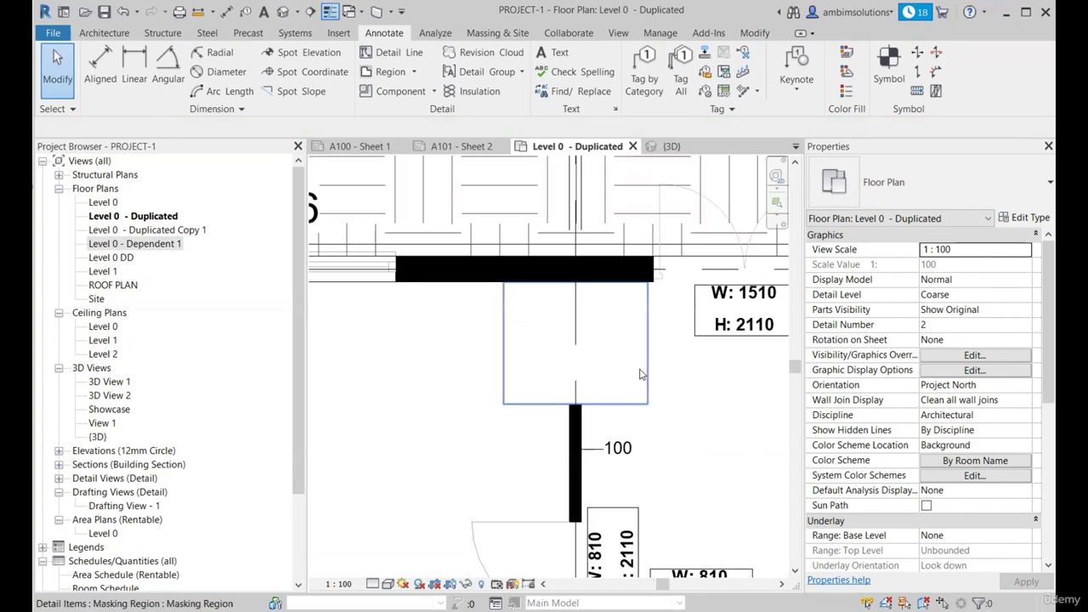
{"action": "left_click", "coordinate": [643, 390]}
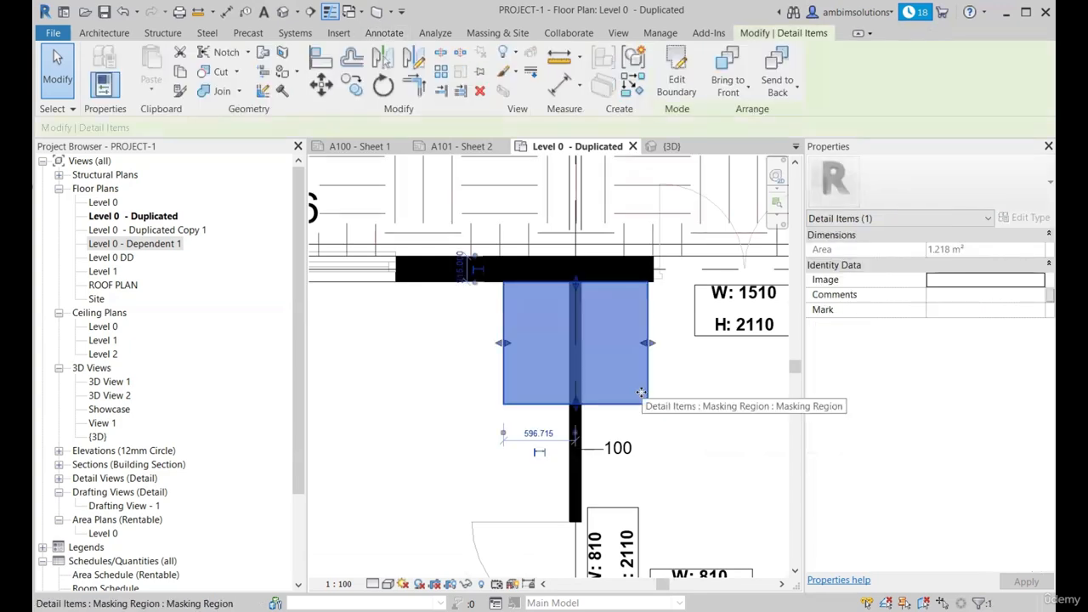
{"action": "key", "text": "Escape"}
{"action": "scroll", "coordinate": [414, 244], "scroll_direction": "down", "scroll_amount": 4}
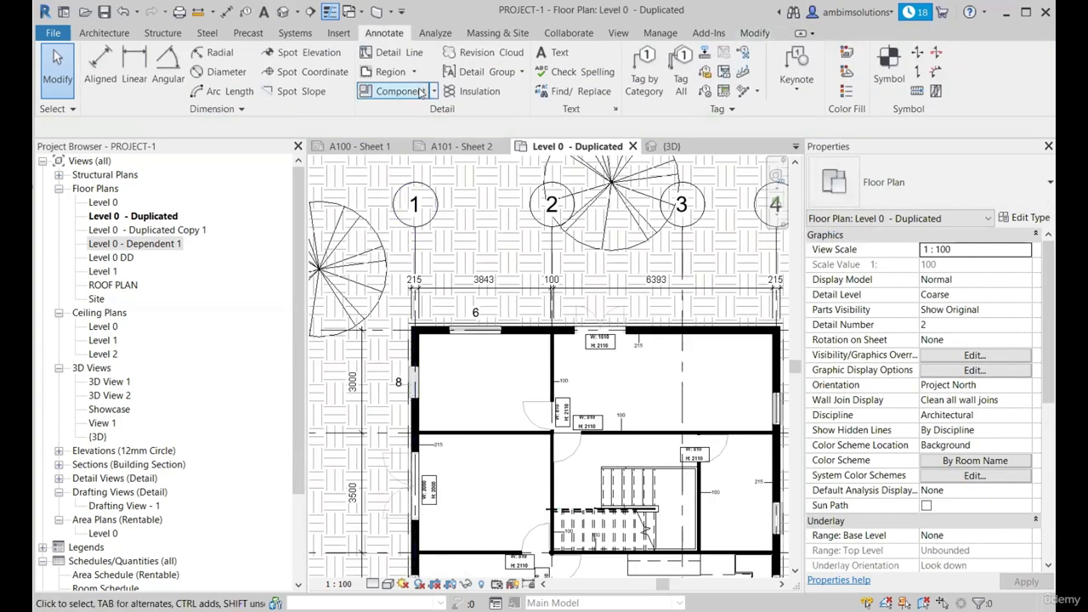
Examine the restored partition wall and the overall plan with its surrounding filled region, and view the available region types.
{"action": "scroll", "coordinate": [557, 378], "scroll_direction": "up", "scroll_amount": 1}
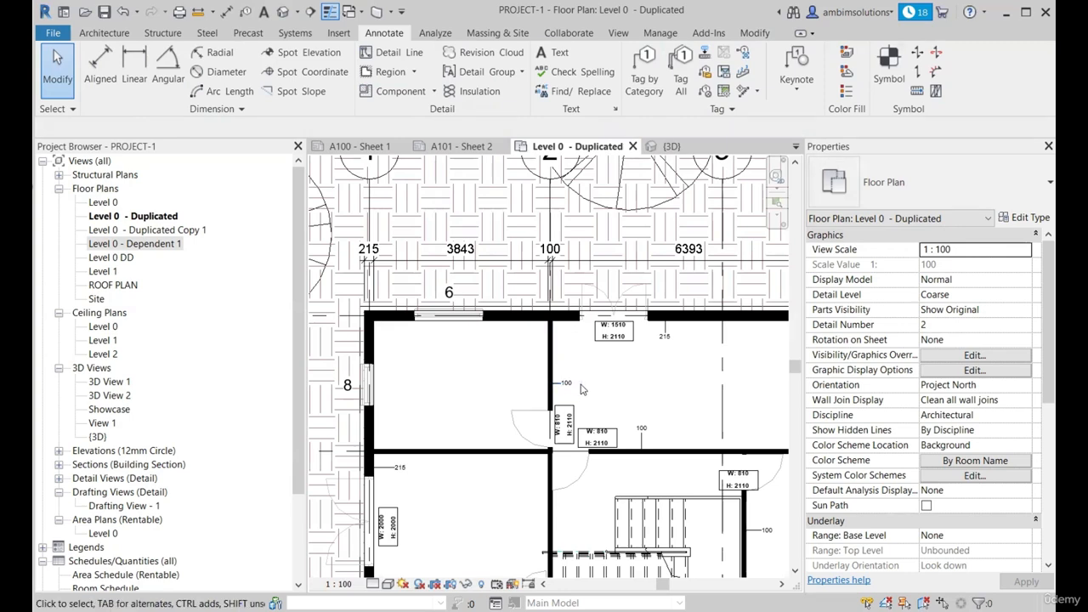
{"action": "scroll", "coordinate": [582, 389], "scroll_direction": "up", "scroll_amount": 1}
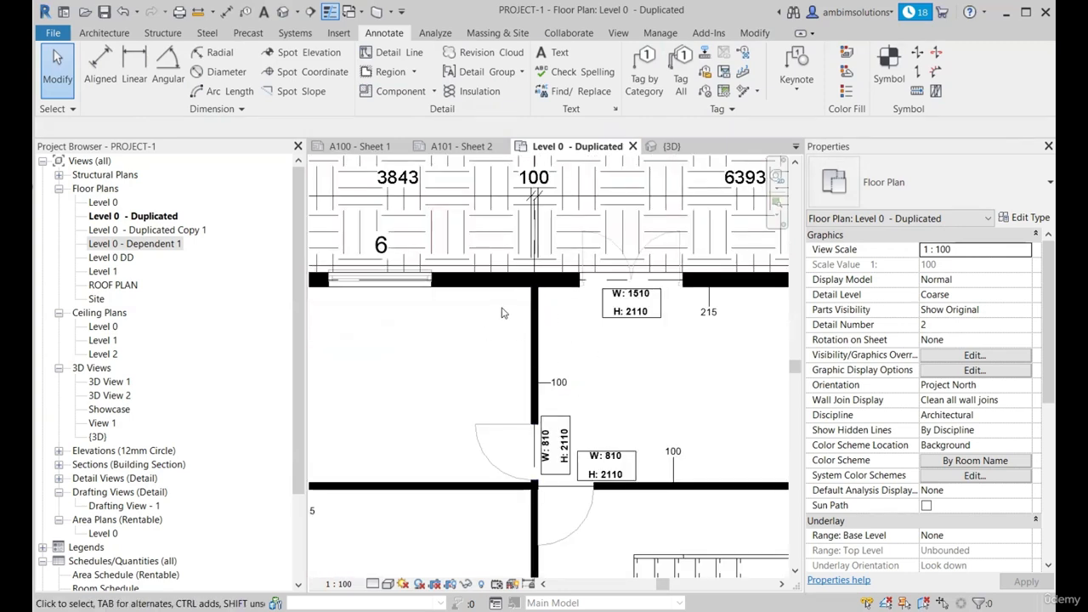
{"action": "scroll", "coordinate": [522, 339], "scroll_direction": "down", "scroll_amount": 4}
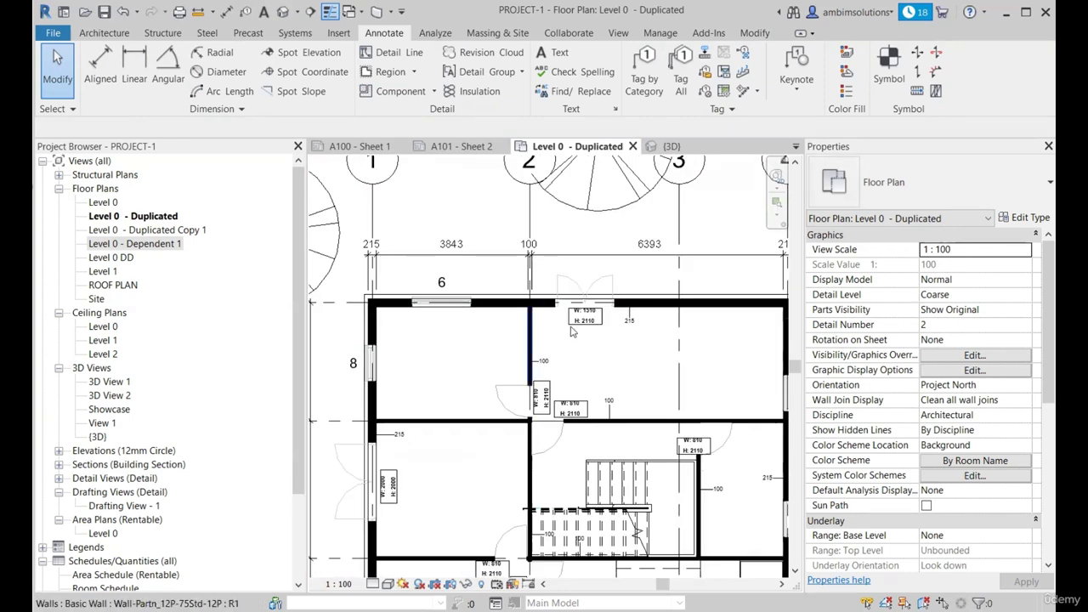
{"action": "scroll", "coordinate": [521, 433], "scroll_direction": "down", "scroll_amount": 1}
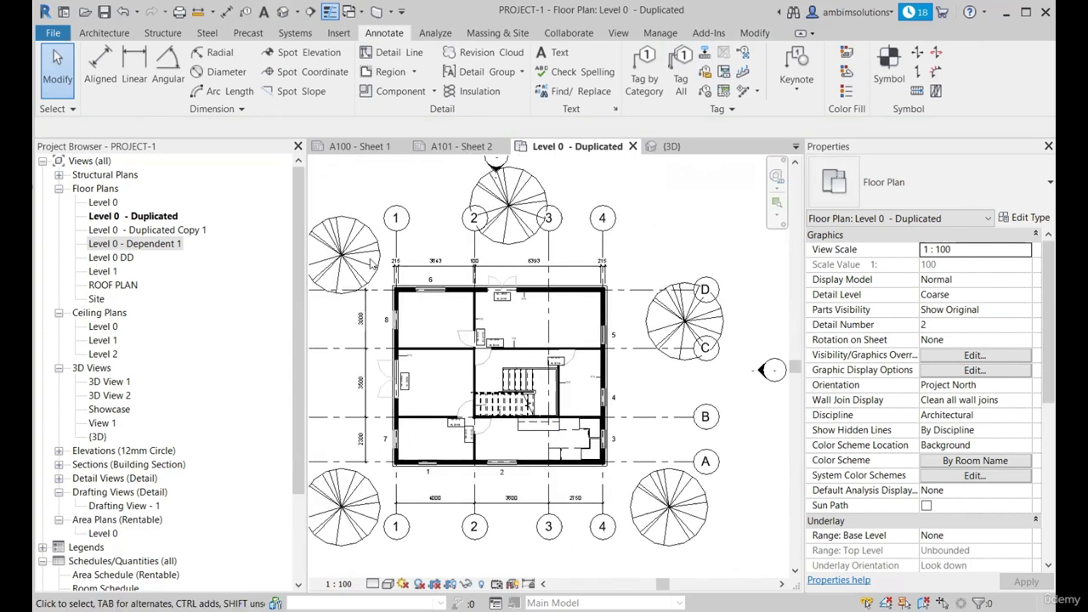
{"action": "left_click", "coordinate": [414, 73]}
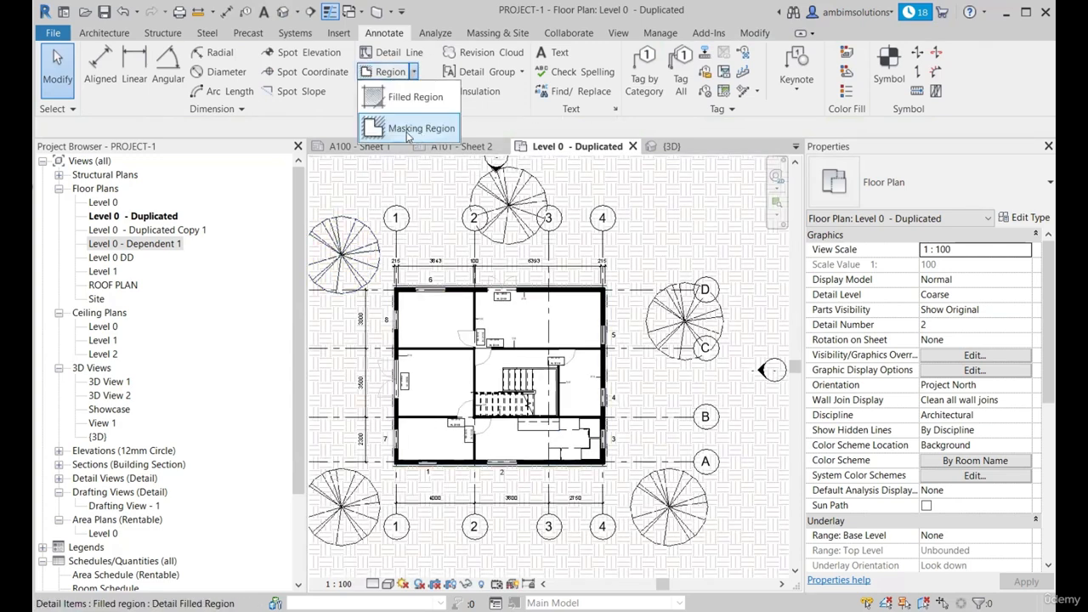
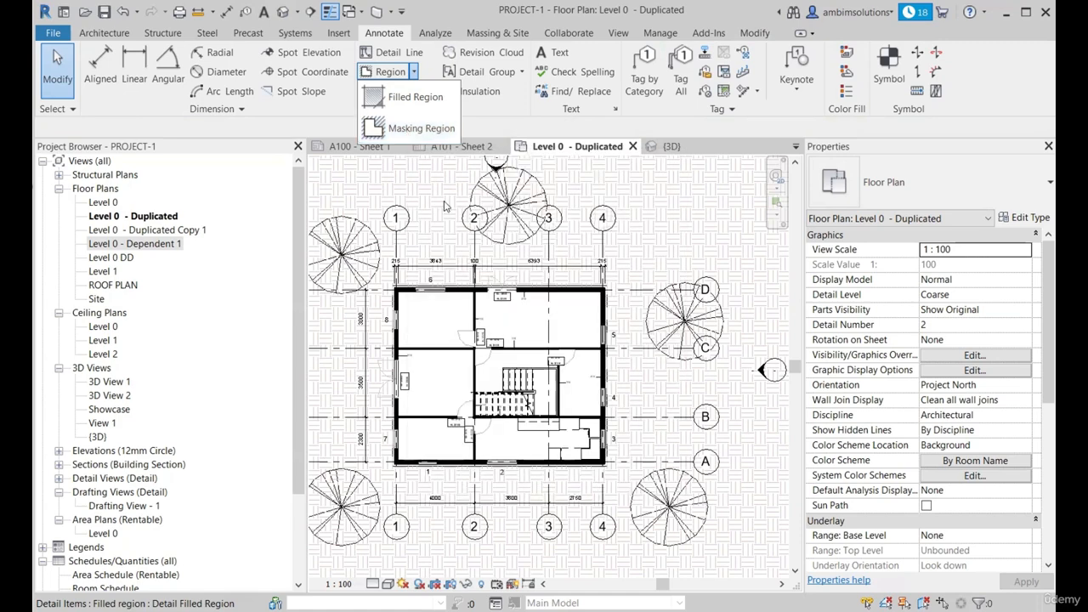
{"action": "scroll", "coordinate": [529, 238], "scroll_direction": "down", "scroll_amount": 5}
{"action": "scroll", "coordinate": [529, 238], "scroll_direction": "down", "scroll_amount": 3}
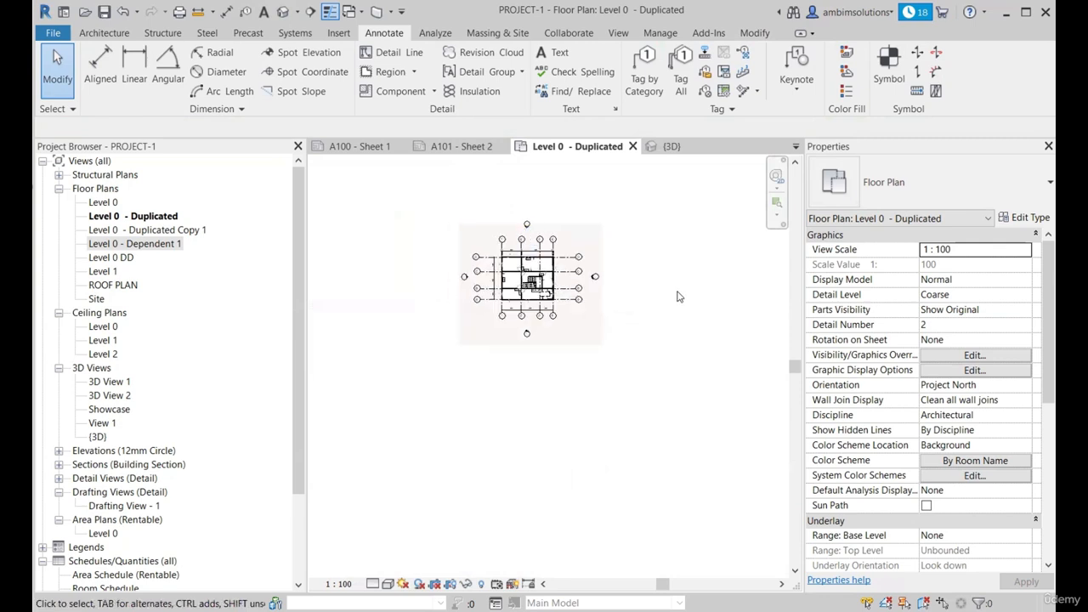
{"action": "scroll", "coordinate": [684, 299], "scroll_direction": "up", "scroll_amount": 3}
{"action": "scroll", "coordinate": [680, 297], "scroll_direction": "down", "scroll_amount": 2}
{"action": "scroll", "coordinate": [540, 199], "scroll_direction": "up", "scroll_amount": 4}
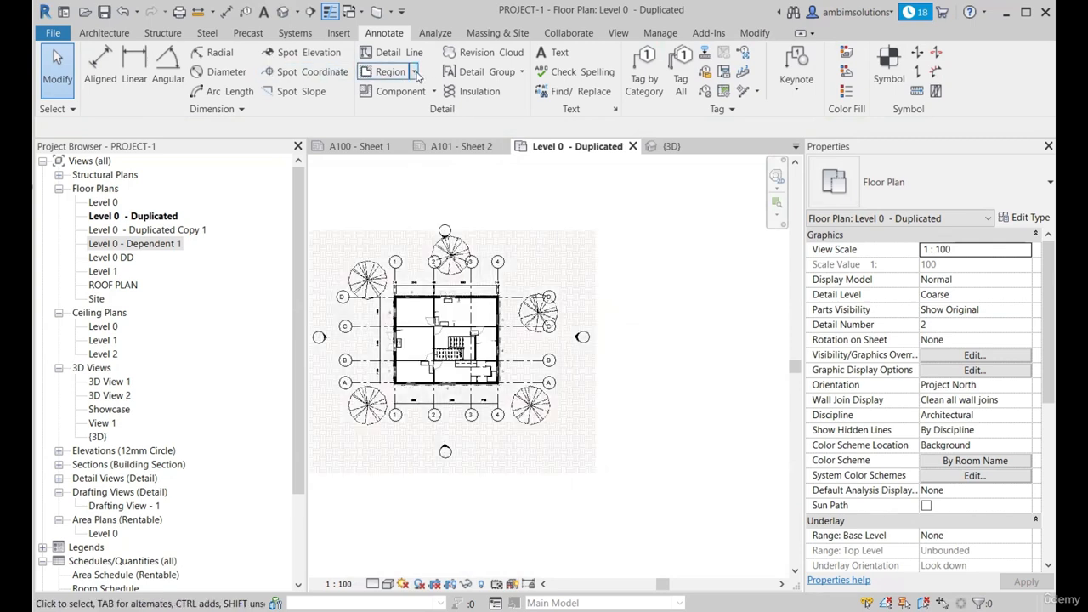
Start a filled region and duplicate its Solid_Black type as a new type named Solid_Yellow.
{"action": "left_click", "coordinate": [415, 72]}
{"action": "left_click", "coordinate": [404, 103]}
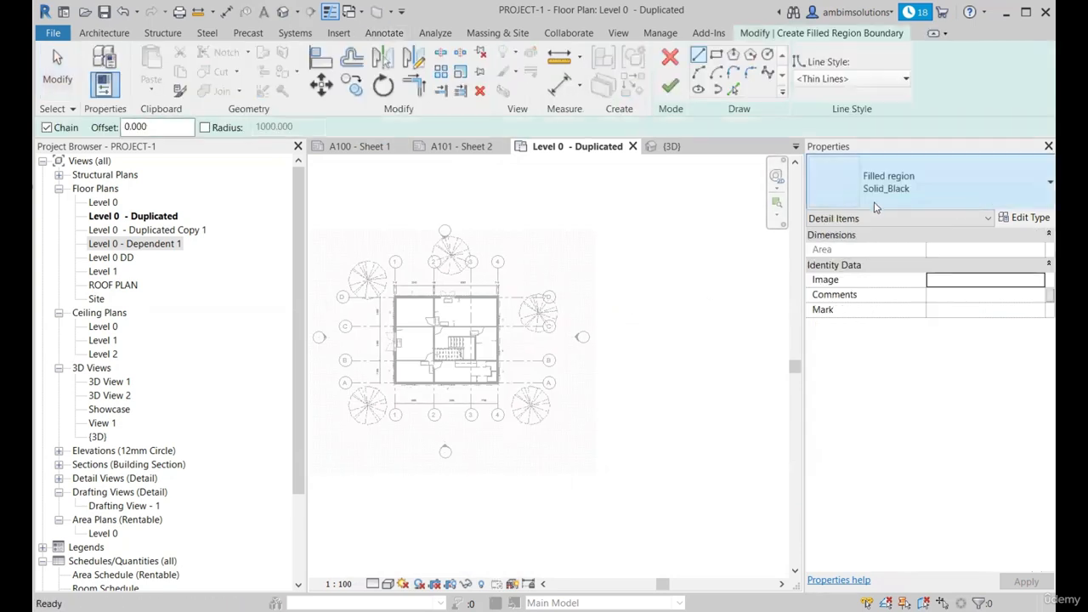
{"action": "scroll", "coordinate": [544, 297], "scroll_direction": "down", "scroll_amount": 1}
{"action": "scroll", "coordinate": [775, 278], "scroll_direction": "up", "scroll_amount": 2}
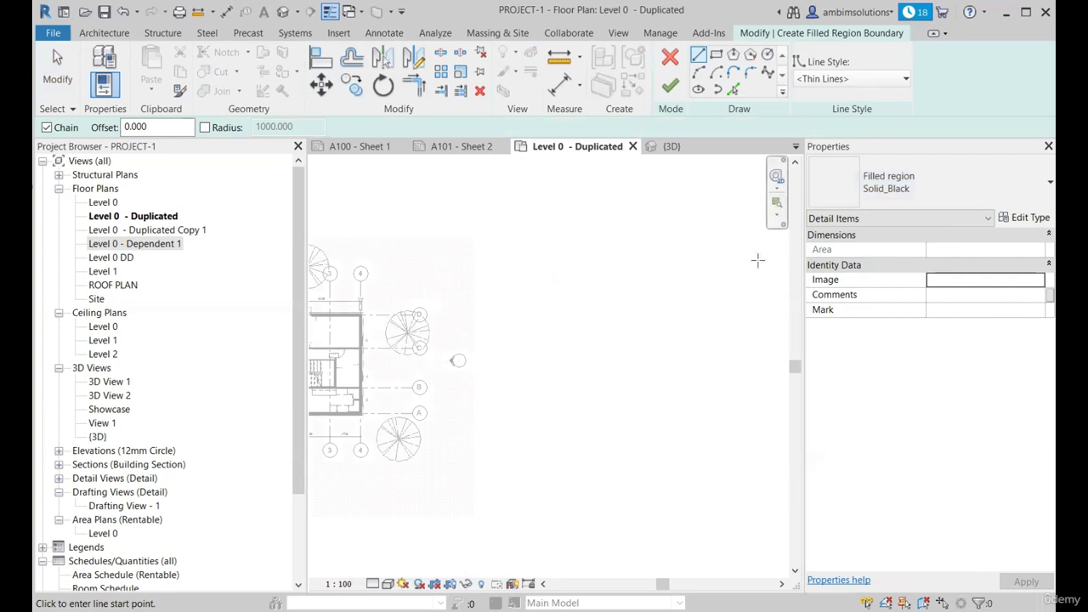
{"action": "left_click", "coordinate": [1021, 219]}
{"action": "left_click", "coordinate": [865, 155]}
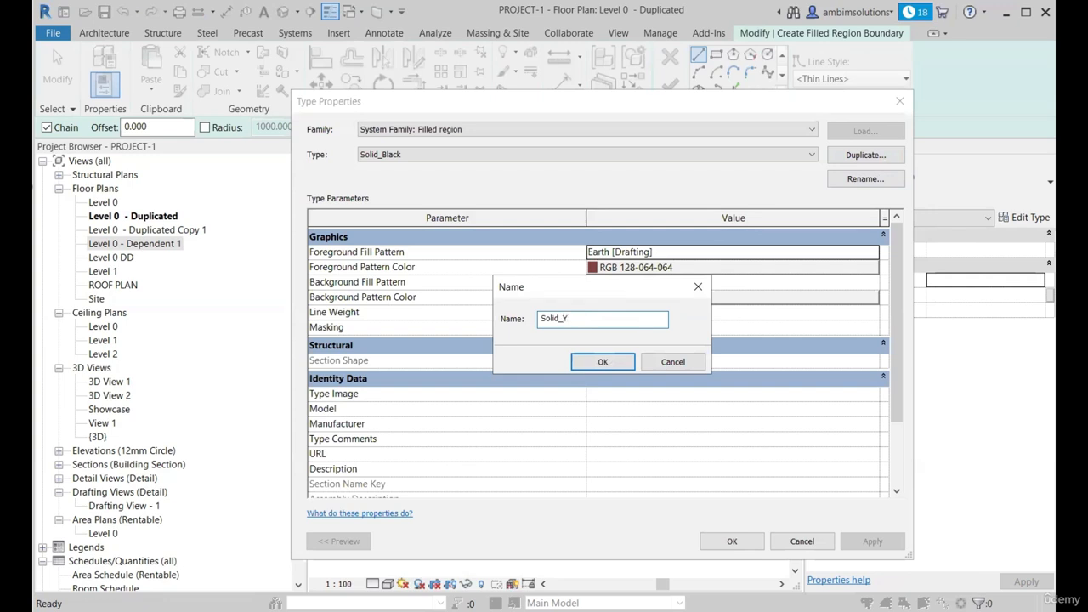
{"action": "left_click", "coordinate": [612, 366]}
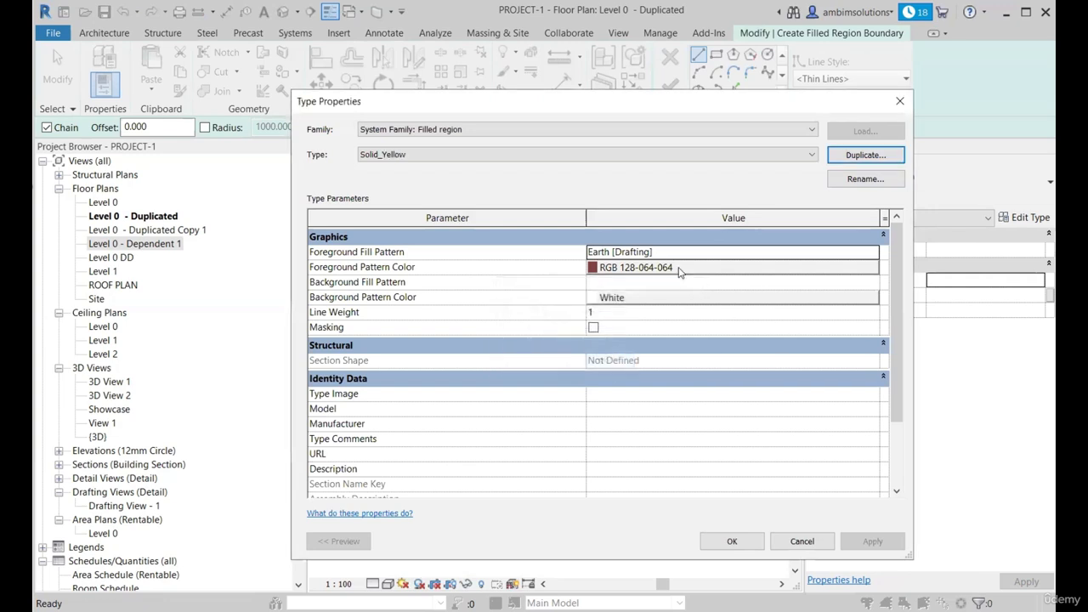
Set the Solid_Yellow type's foreground fill pattern to <Solid fill> and its foreground pattern color to Yellow.
{"action": "left_click", "coordinate": [667, 253]}
{"action": "left_click", "coordinate": [882, 252]}
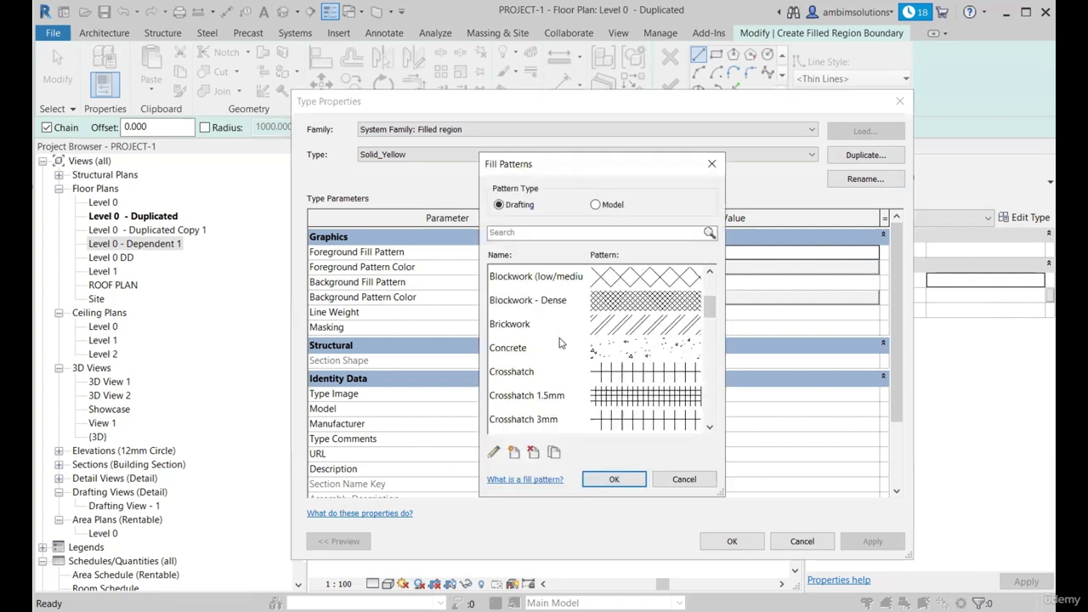
{"action": "left_click", "coordinate": [535, 302]}
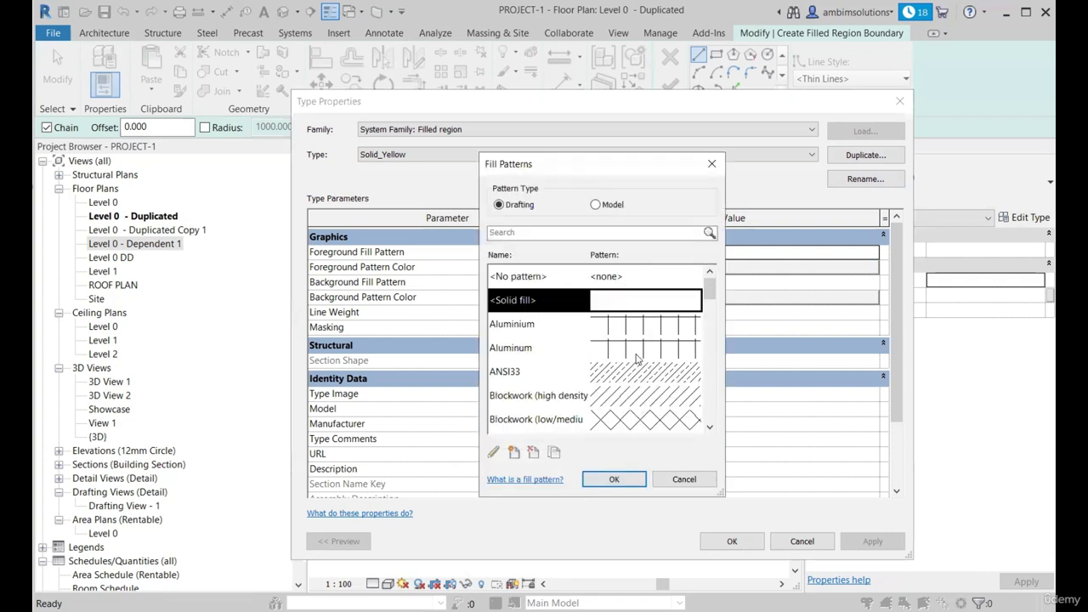
{"action": "left_click", "coordinate": [640, 480]}
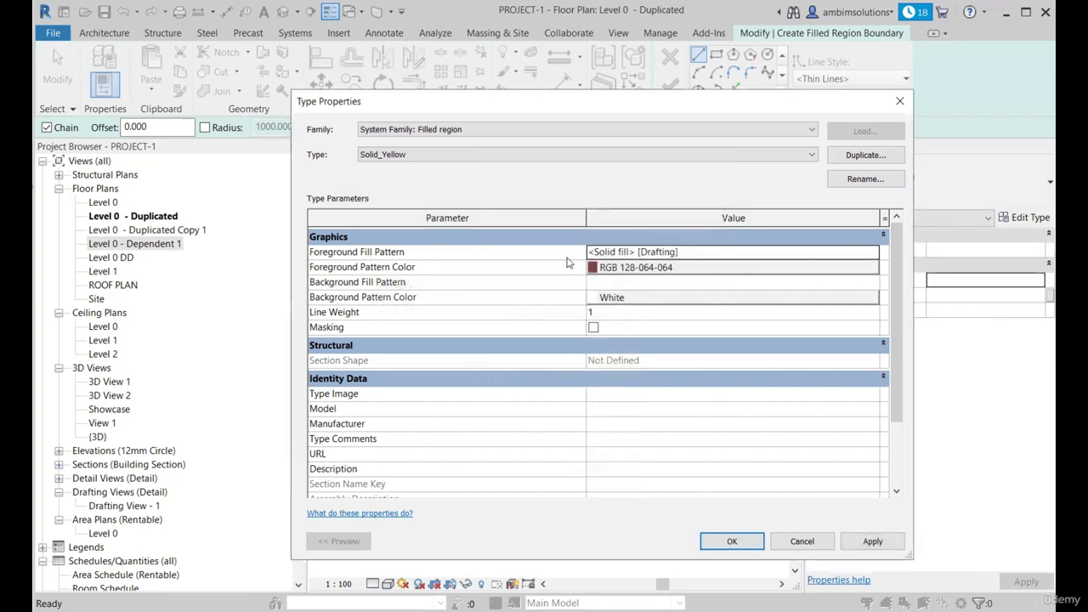
{"action": "left_click", "coordinate": [618, 268]}
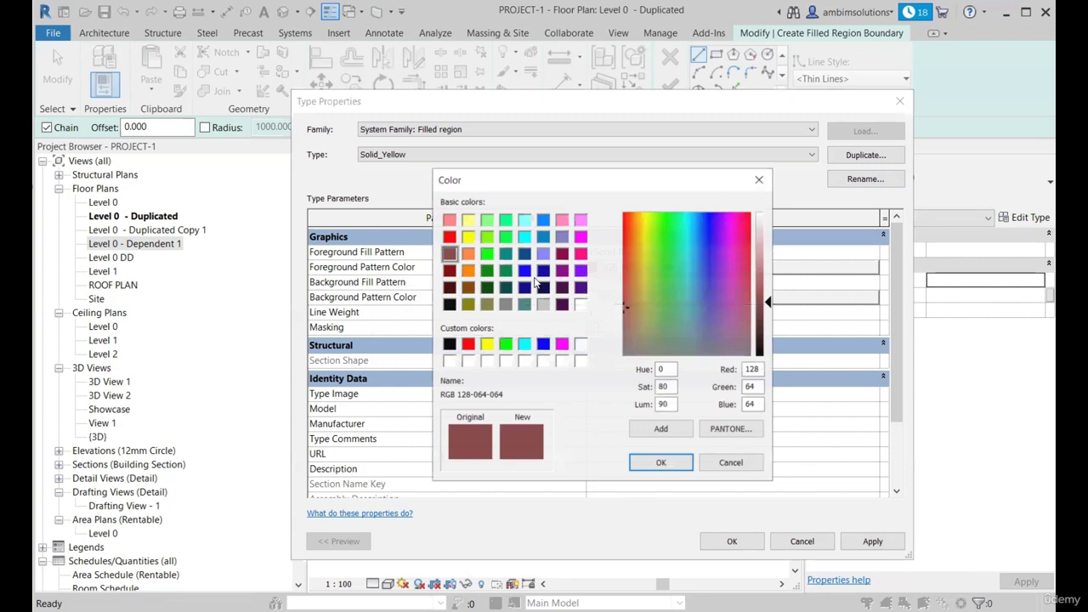
{"action": "left_click", "coordinate": [467, 236]}
{"action": "left_click", "coordinate": [659, 463]}
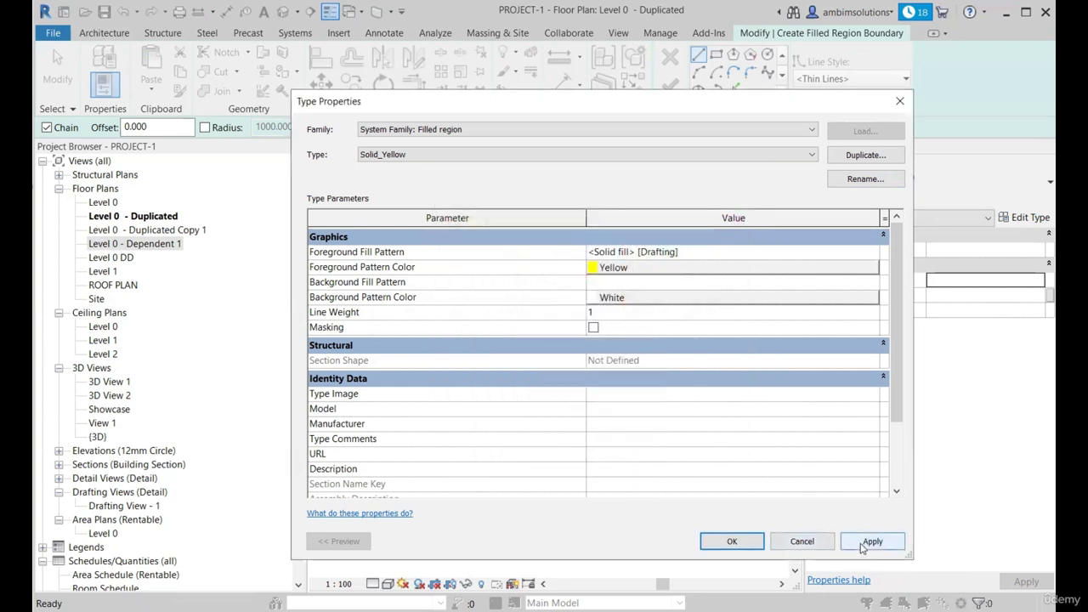
{"action": "left_click", "coordinate": [718, 541]}
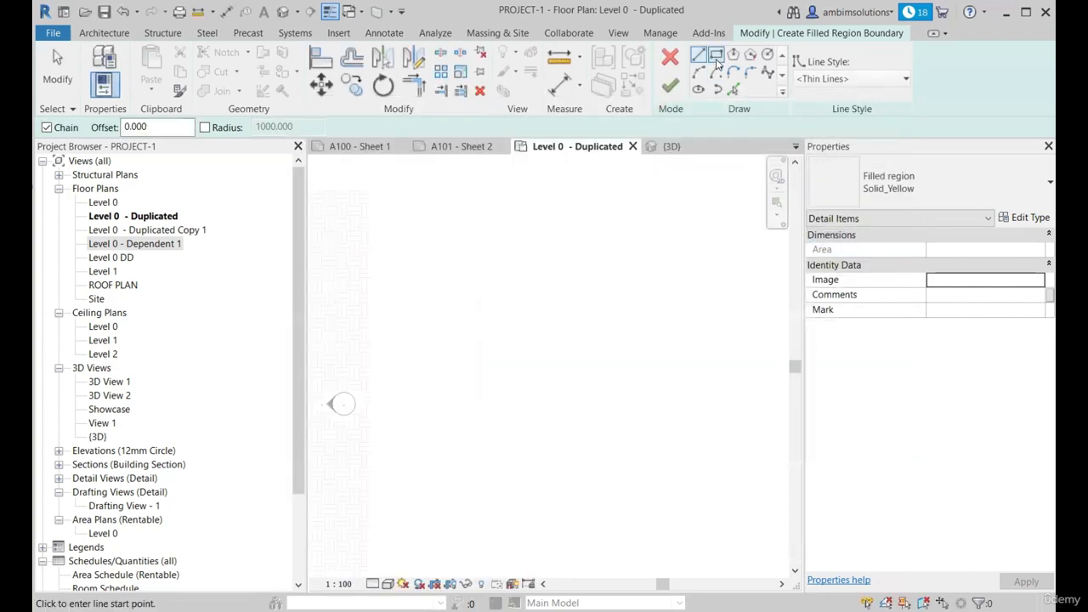
Sketch a rectangular filled region boundary about 7800 by 7400 mm in the empty area east of the plan and finish it.
{"action": "left_click", "coordinate": [716, 54]}
{"action": "left_click", "coordinate": [482, 266]}
{"action": "left_click", "coordinate": [634, 411]}
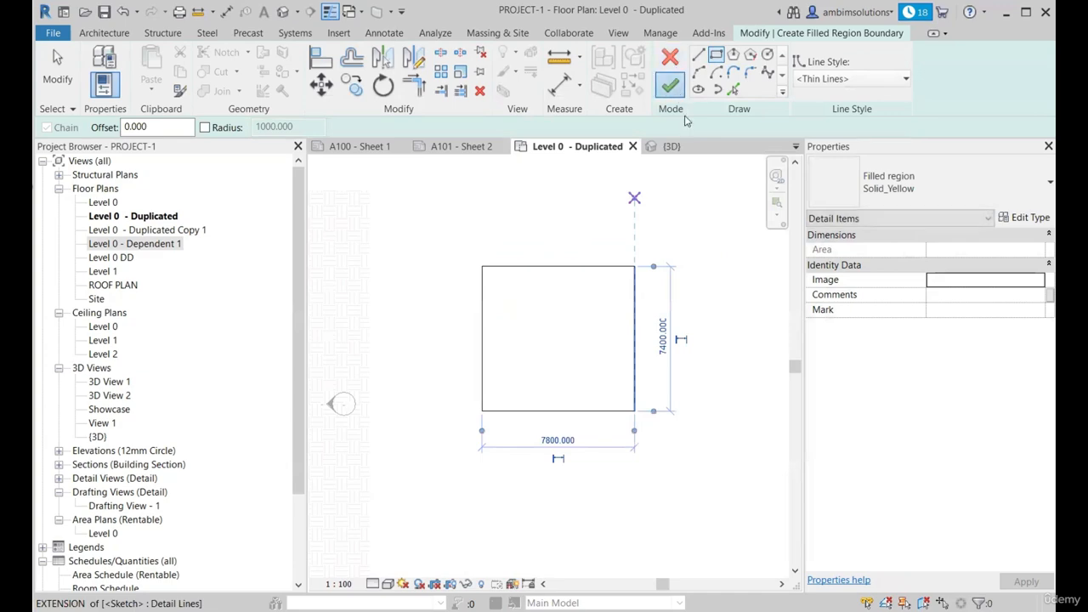
{"action": "left_click", "coordinate": [669, 85]}
{"action": "scroll", "coordinate": [710, 349], "scroll_direction": "down", "scroll_amount": 2}
{"action": "scroll", "coordinate": [563, 306], "scroll_direction": "up", "scroll_amount": 3}
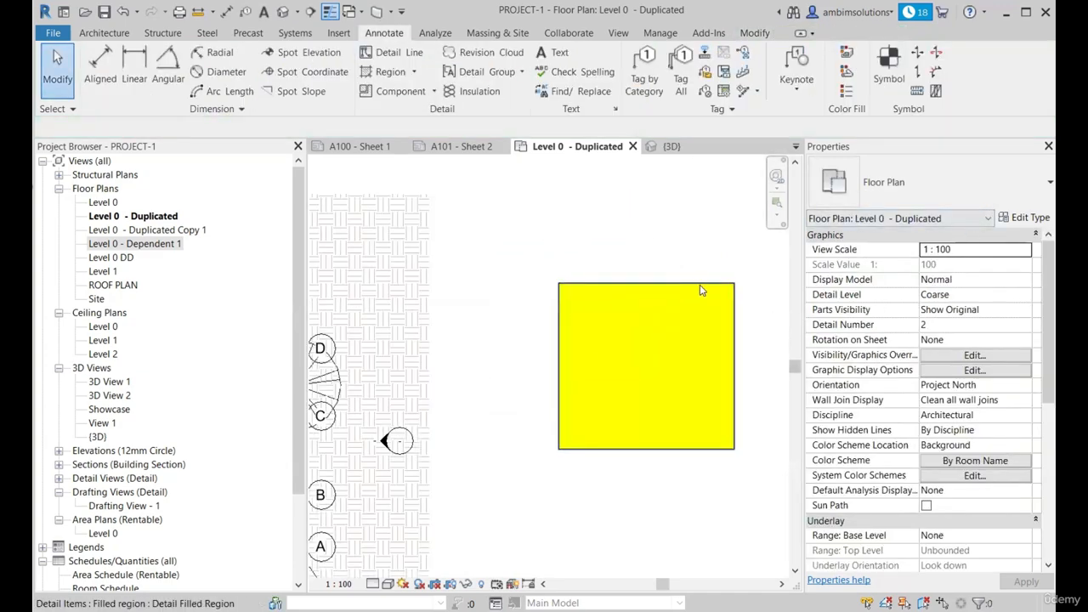
Delete the yellow filled region beside the floor plan.
{"action": "left_click", "coordinate": [690, 281]}
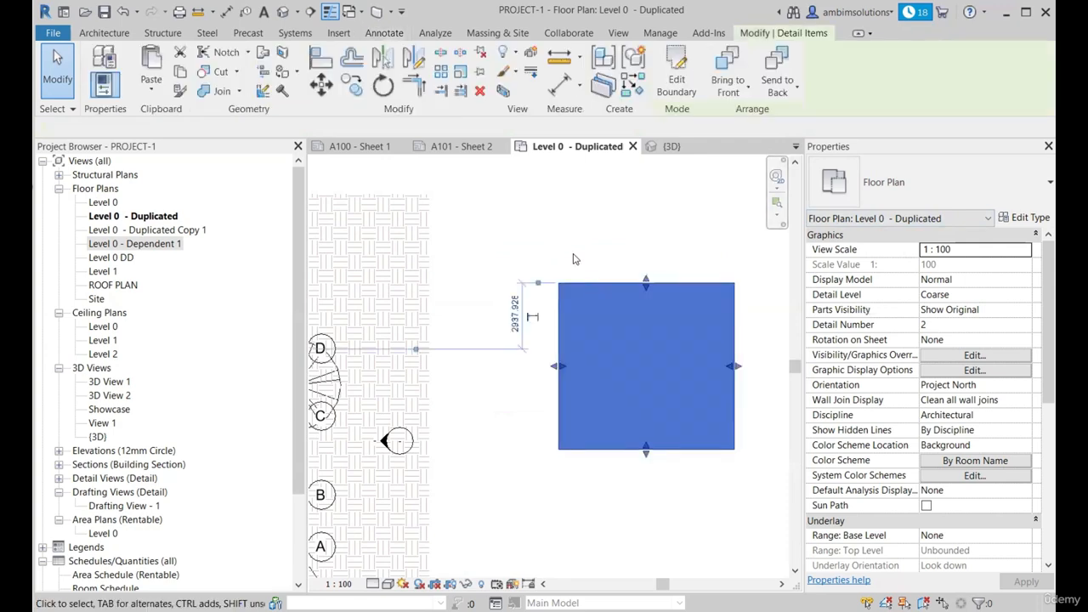
{"action": "scroll", "coordinate": [575, 255], "scroll_direction": "down", "scroll_amount": 1}
{"action": "left_click", "coordinate": [659, 325]}
{"action": "left_click", "coordinate": [650, 274]}
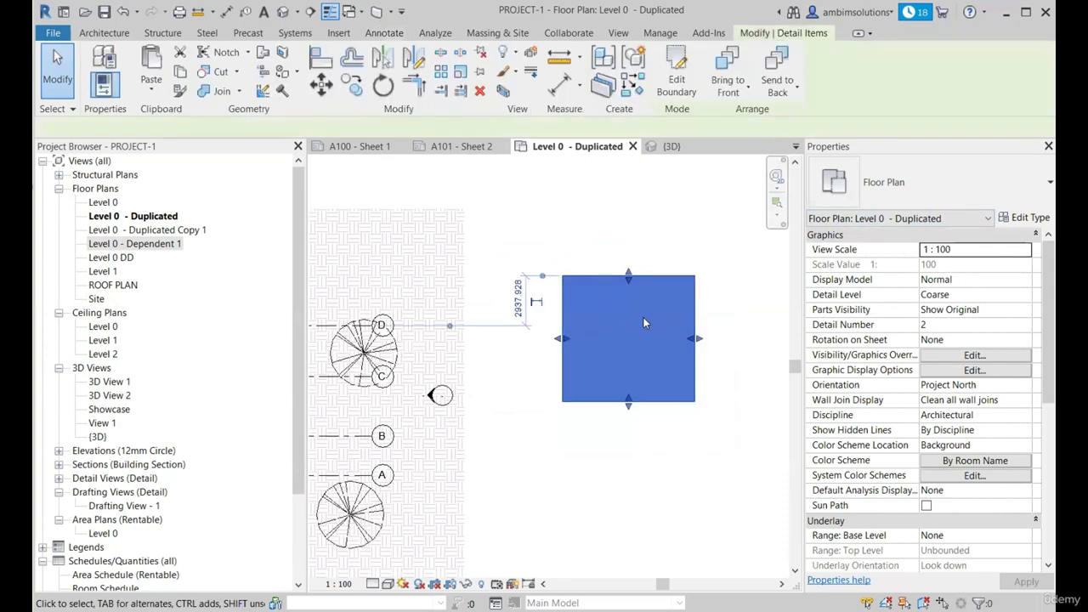
{"action": "scroll", "coordinate": [643, 317], "scroll_direction": "up", "scroll_amount": 2}
{"action": "scroll", "coordinate": [660, 316], "scroll_direction": "down", "scroll_amount": 1}
{"action": "key", "text": "Delete"}
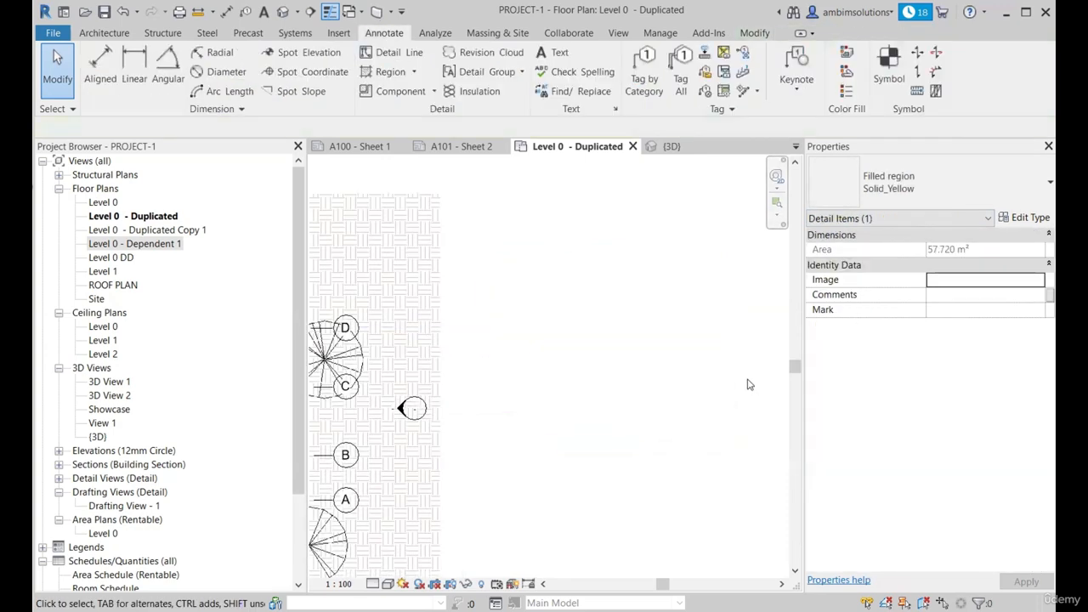
{"action": "scroll", "coordinate": [705, 355], "scroll_direction": "down", "scroll_amount": 2}
{"action": "scroll", "coordinate": [702, 354], "scroll_direction": "down", "scroll_amount": 2}
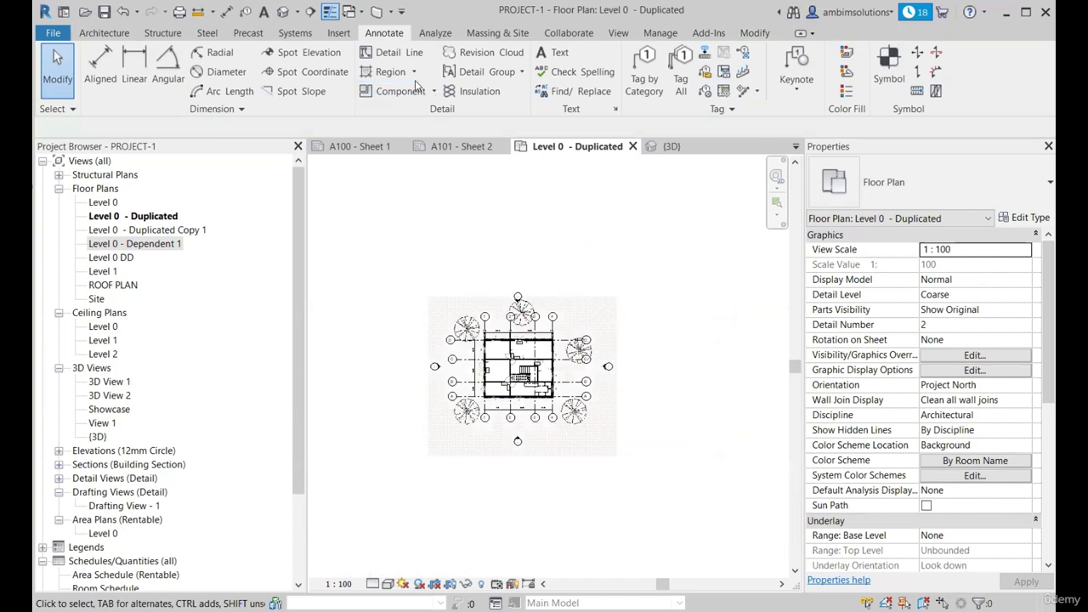
{"action": "left_click", "coordinate": [414, 73]}
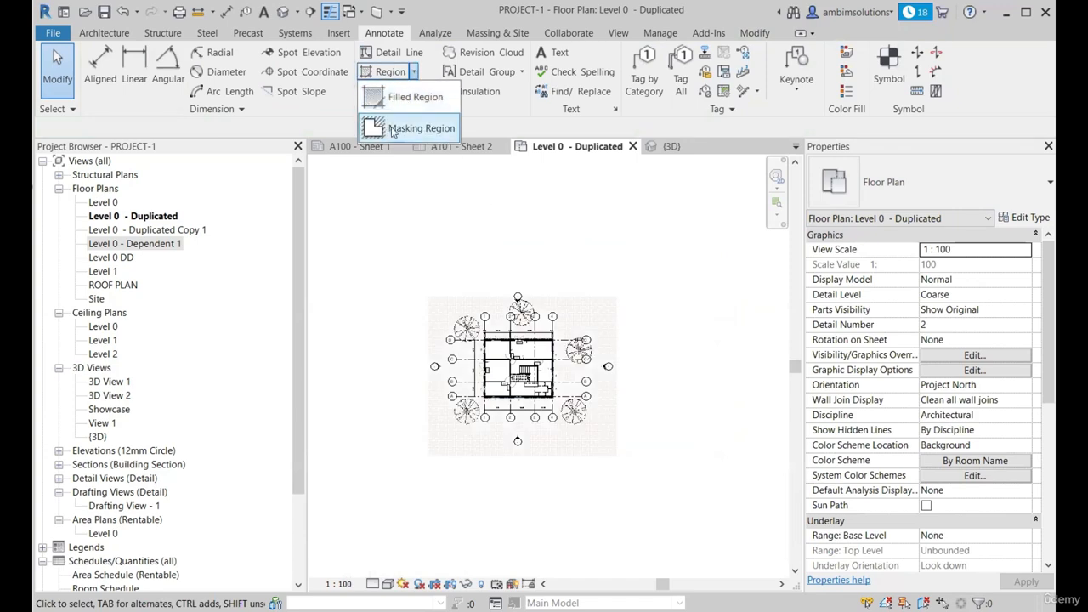
{"action": "left_click", "coordinate": [438, 227]}
{"action": "scroll", "coordinate": [566, 346], "scroll_direction": "up", "scroll_amount": 2}
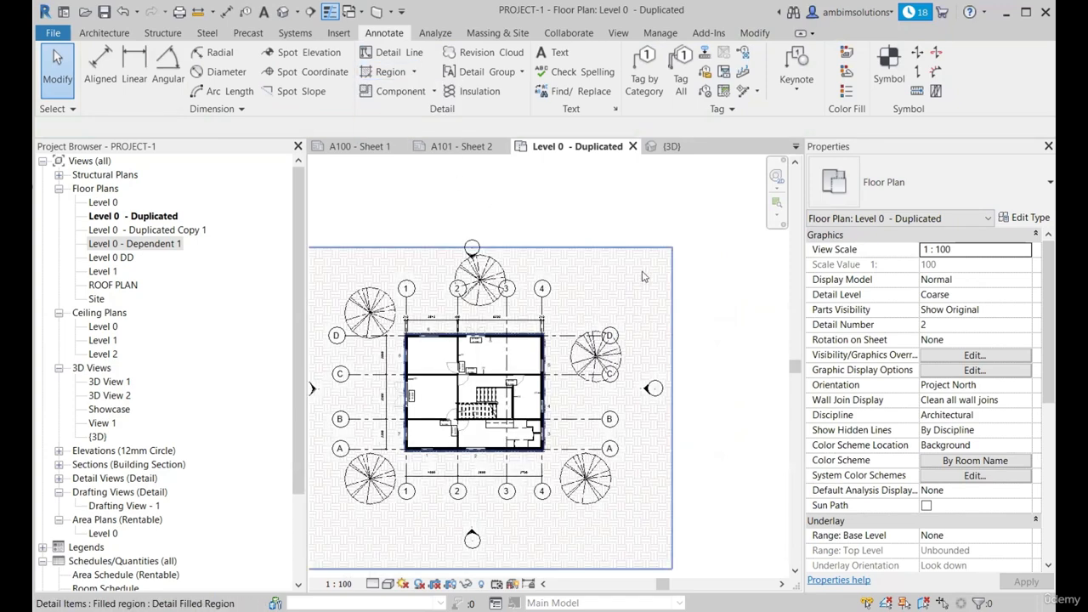
{"action": "scroll", "coordinate": [694, 298], "scroll_direction": "down", "scroll_amount": 2}
{"action": "right_click", "coordinate": [568, 210]}
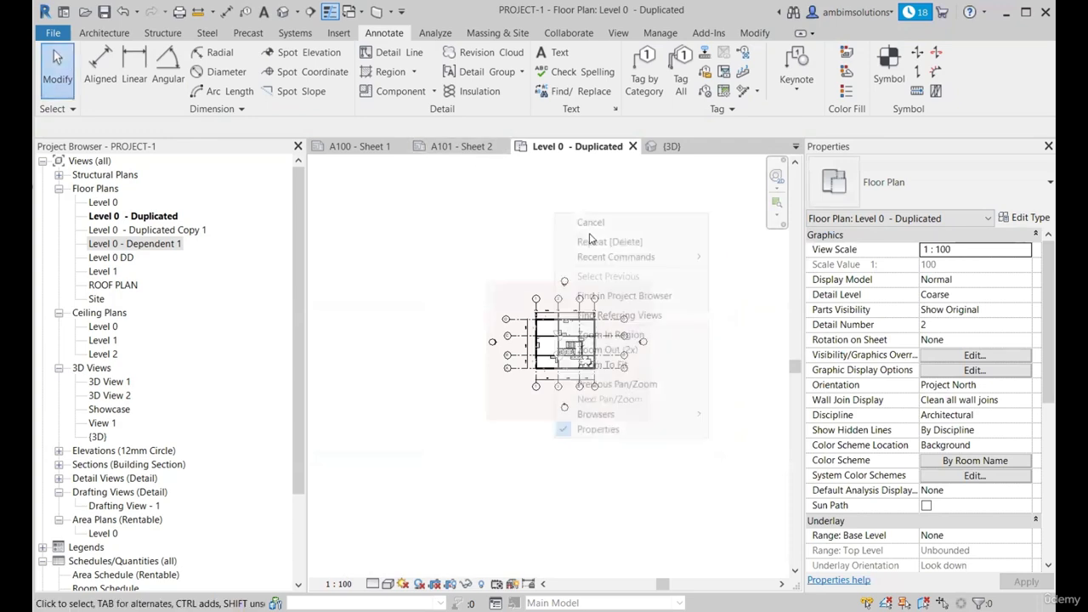
Open sheet A101 - Sheet 2 and activate the ROOF PLAN view placed on it.
{"action": "left_click", "coordinate": [454, 150]}
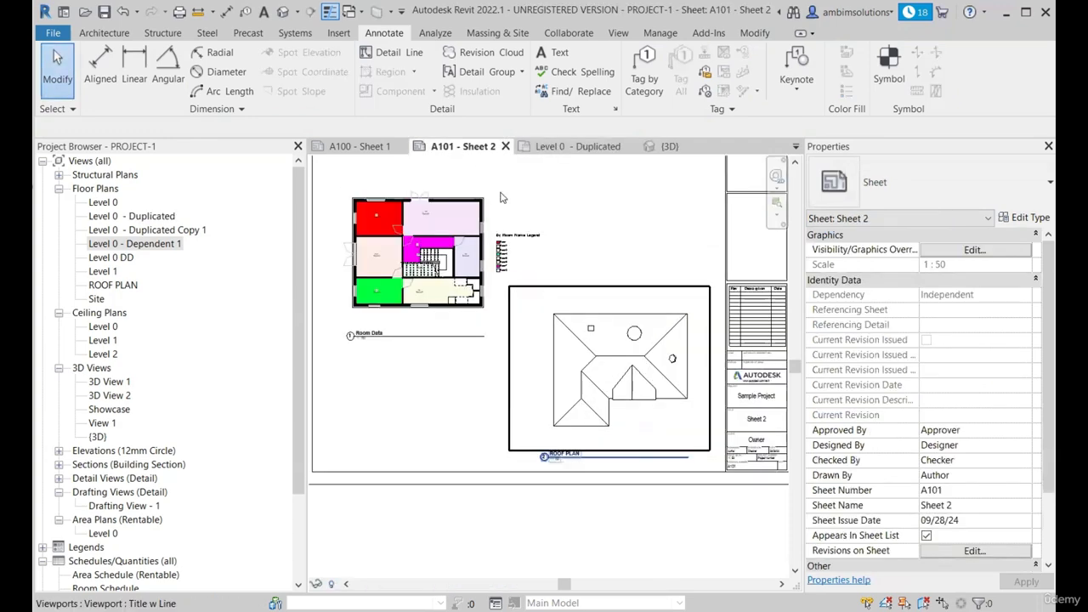
{"action": "left_click", "coordinate": [360, 147]}
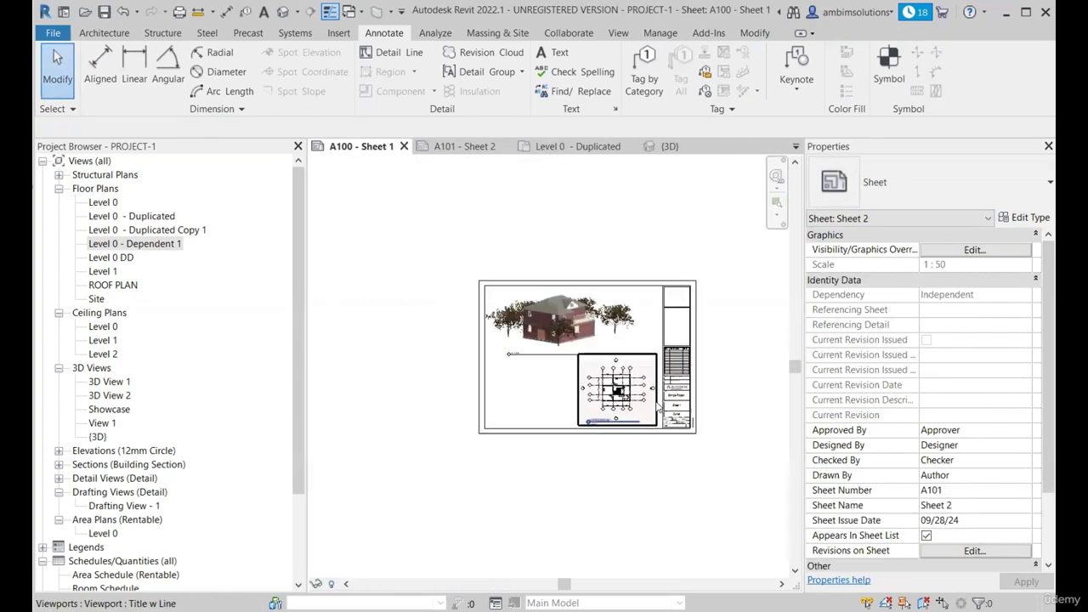
{"action": "left_click", "coordinate": [568, 152]}
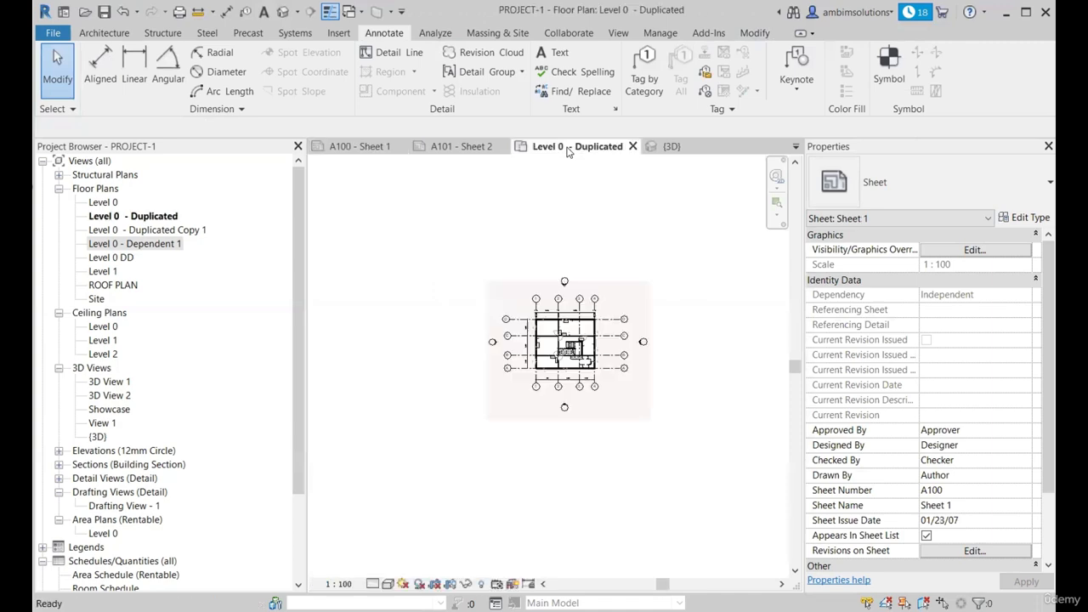
{"action": "left_click", "coordinate": [469, 150]}
{"action": "scroll", "coordinate": [610, 391], "scroll_direction": "up", "scroll_amount": 4}
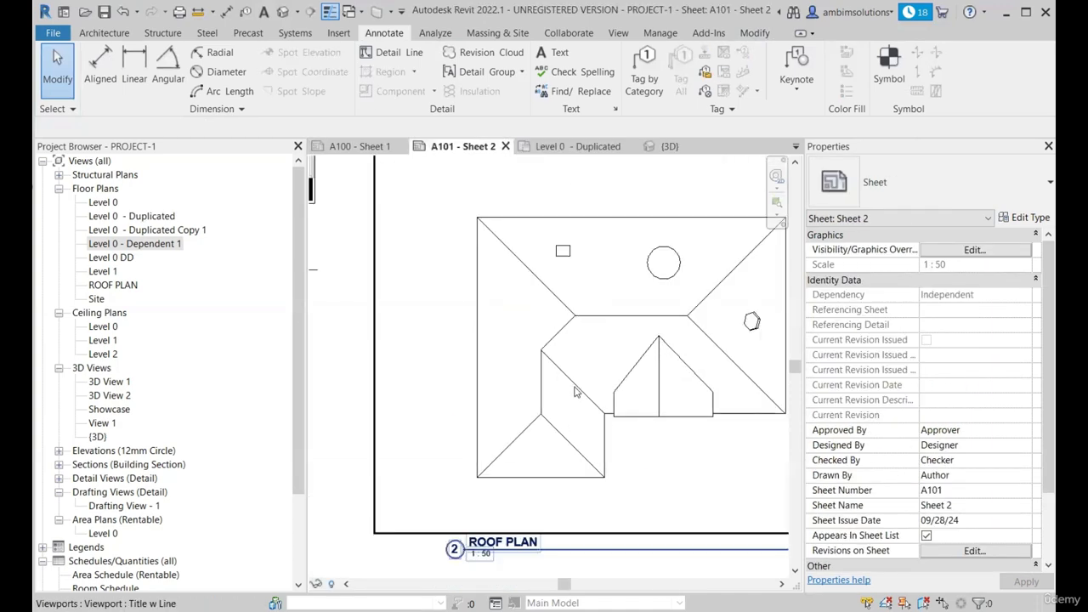
{"action": "scroll", "coordinate": [614, 390], "scroll_direction": "down", "scroll_amount": 3}
{"action": "scroll", "coordinate": [618, 390], "scroll_direction": "up", "scroll_amount": 1}
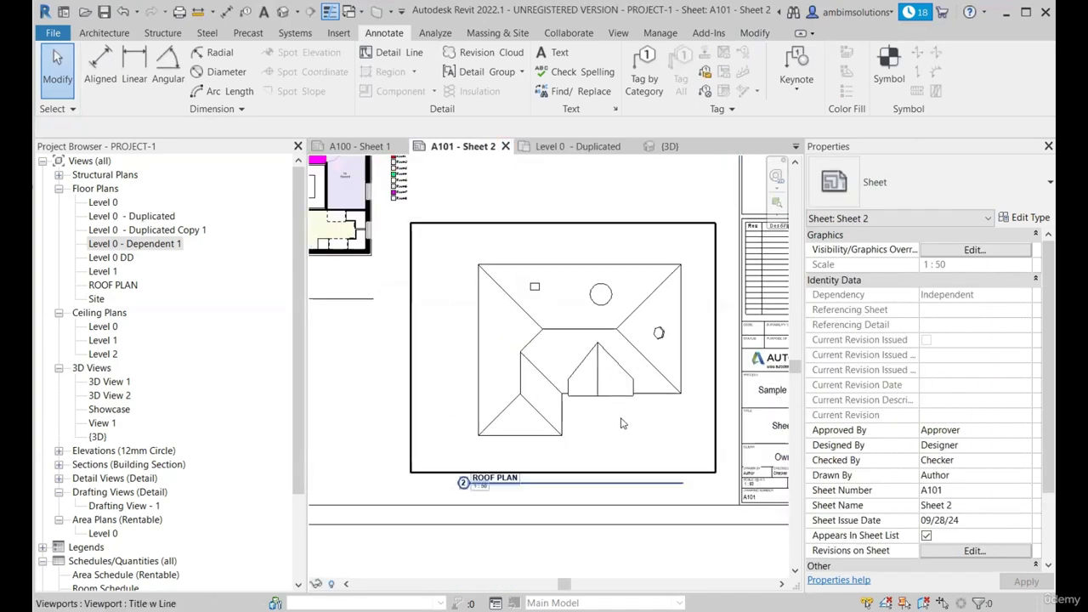
{"action": "double_click", "coordinate": [620, 422]}
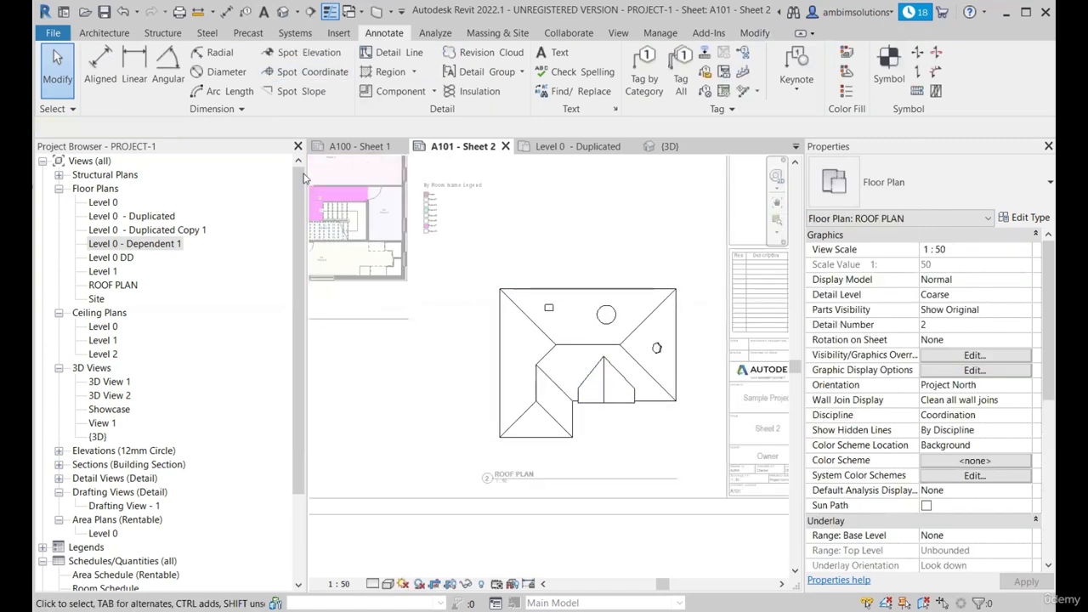
Start the Spot Slope annotation and preview slope arrows over the main roof faces of the ROOF PLAN view.
{"action": "scroll", "coordinate": [622, 410], "scroll_direction": "up", "scroll_amount": 4}
{"action": "scroll", "coordinate": [580, 432], "scroll_direction": "down", "scroll_amount": 3}
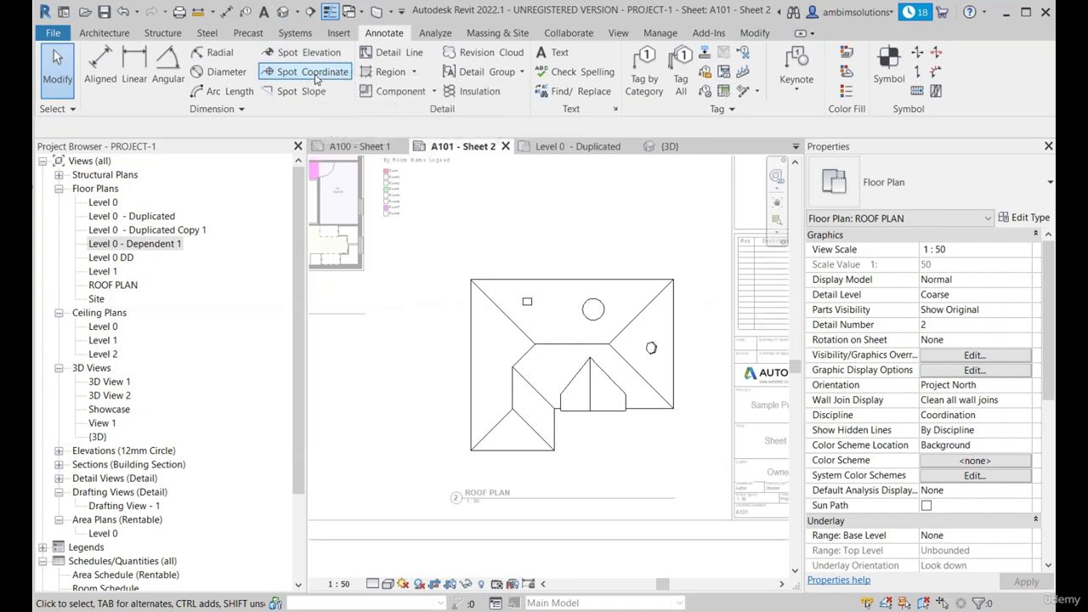
{"action": "scroll", "coordinate": [573, 398], "scroll_direction": "up", "scroll_amount": 5}
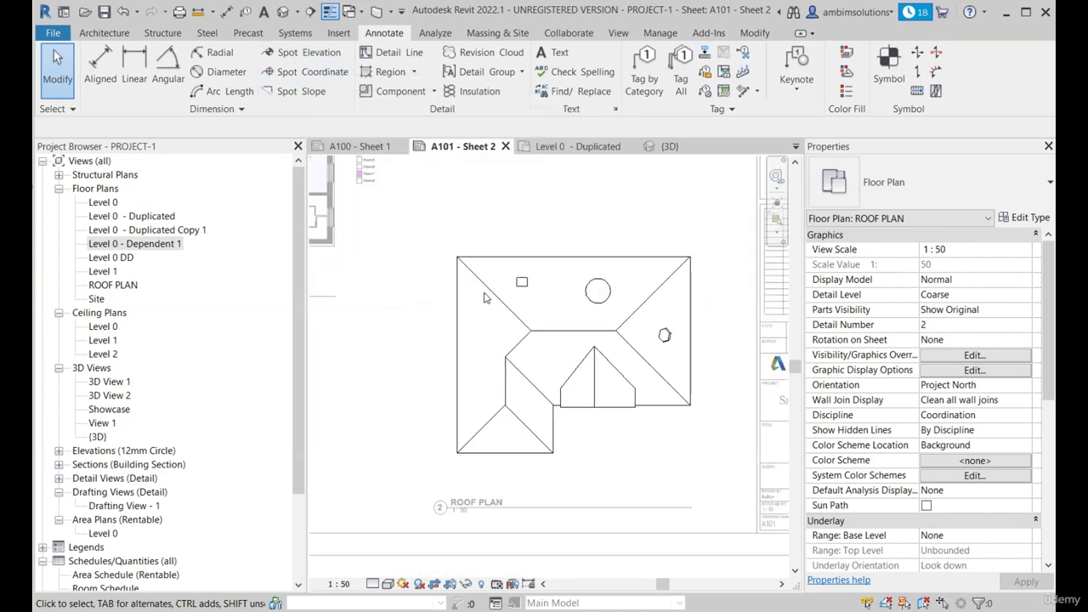
{"action": "scroll", "coordinate": [485, 331], "scroll_direction": "down", "scroll_amount": 1}
{"action": "scroll", "coordinate": [611, 304], "scroll_direction": "up", "scroll_amount": 1}
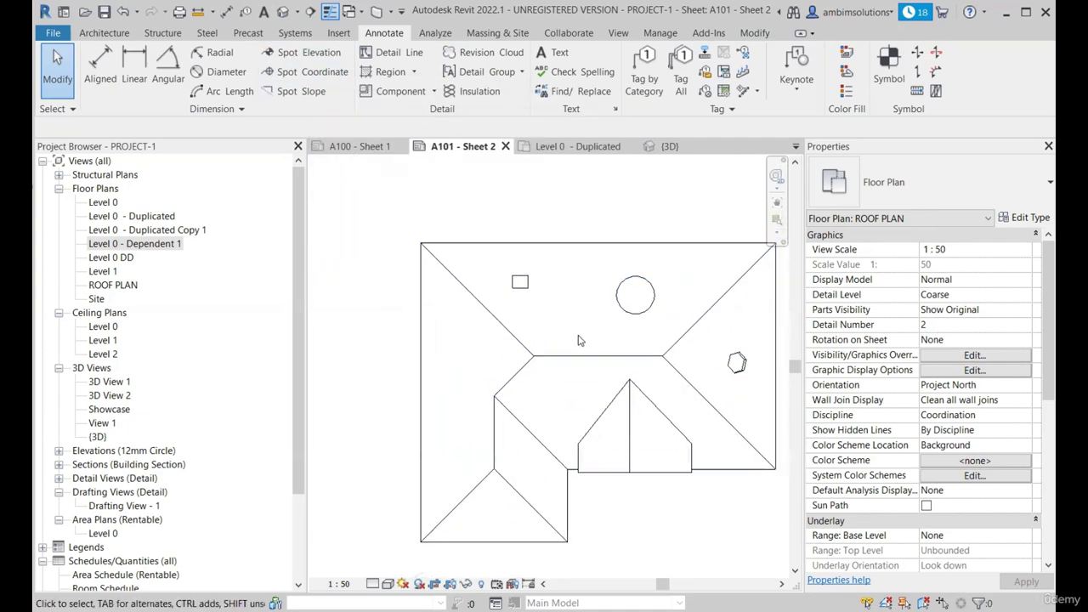
{"action": "scroll", "coordinate": [586, 337], "scroll_direction": "down", "scroll_amount": 1}
{"action": "scroll", "coordinate": [719, 367], "scroll_direction": "up", "scroll_amount": 2}
{"action": "left_click", "coordinate": [301, 91]}
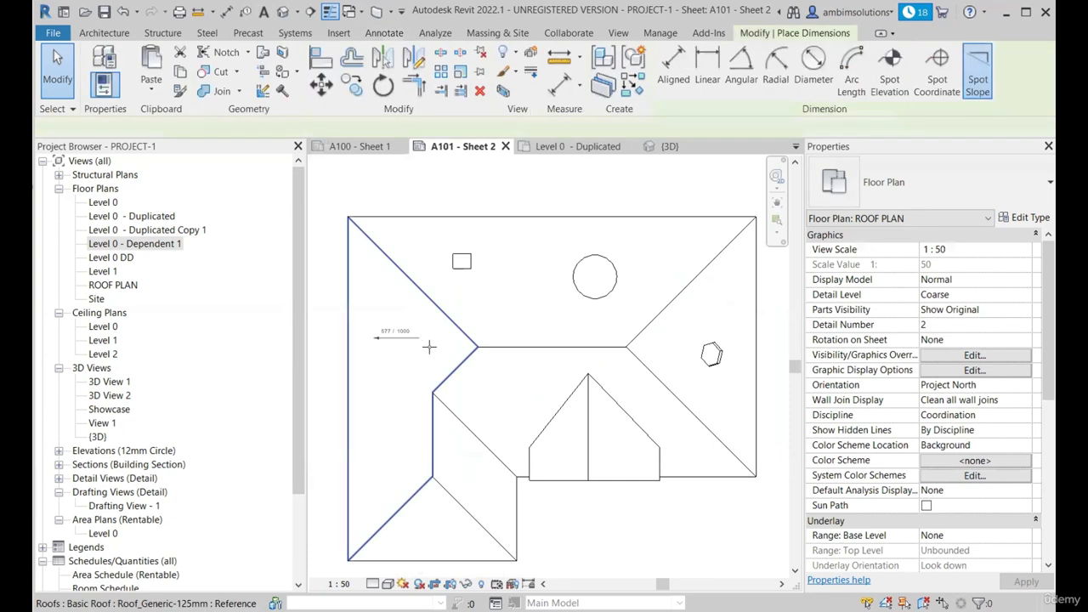
{"action": "scroll", "coordinate": [453, 340], "scroll_direction": "up", "scroll_amount": 1}
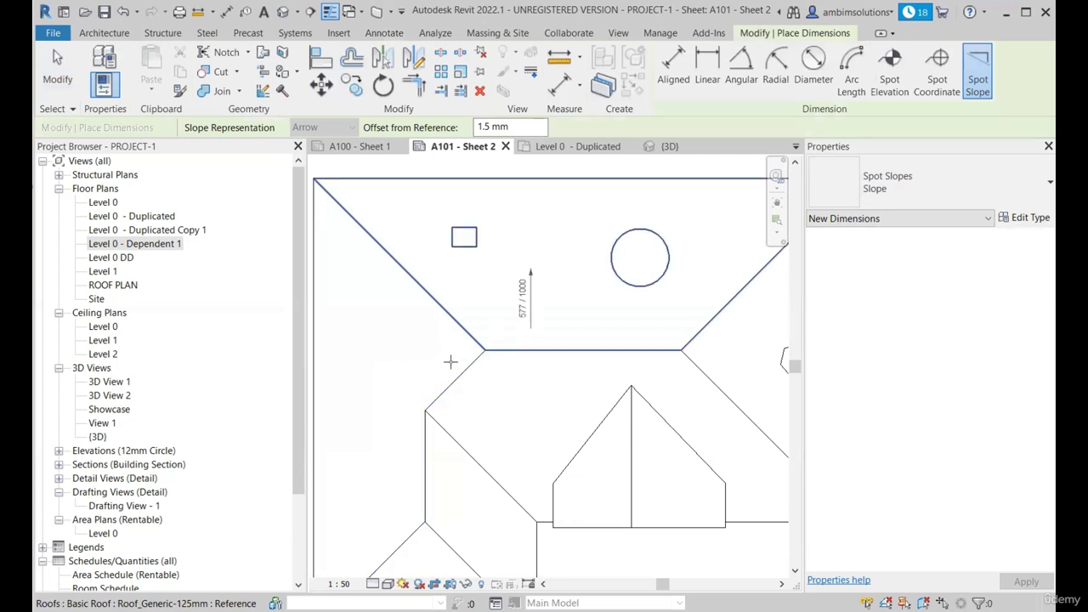
{"action": "scroll", "coordinate": [449, 359], "scroll_direction": "up", "scroll_amount": 1}
{"action": "scroll", "coordinate": [595, 353], "scroll_direction": "down", "scroll_amount": 1}
{"action": "scroll", "coordinate": [465, 342], "scroll_direction": "up", "scroll_amount": 1}
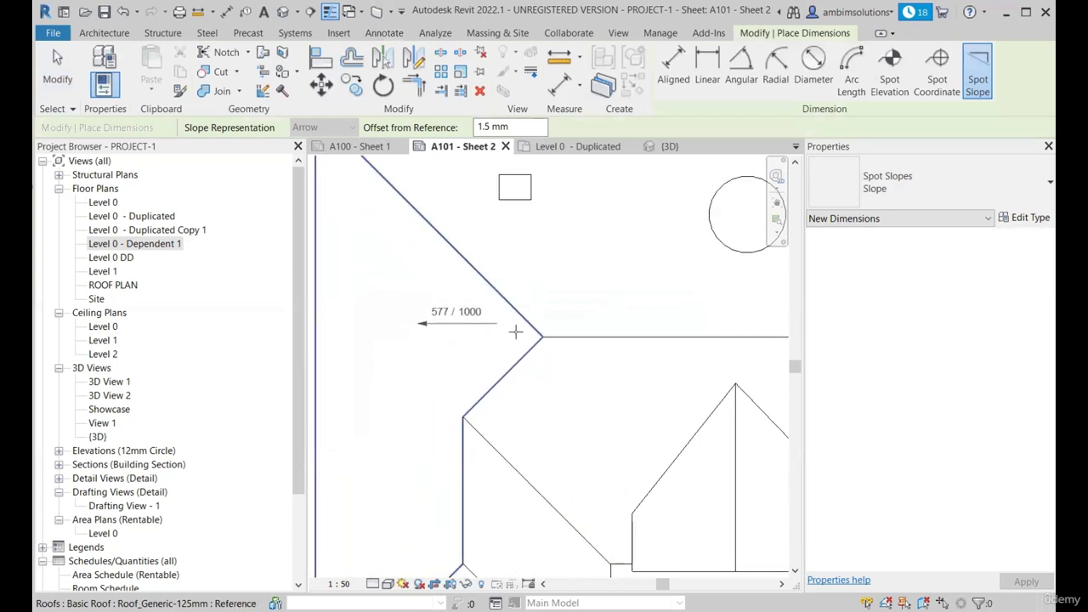
{"action": "scroll", "coordinate": [515, 332], "scroll_direction": "down", "scroll_amount": 1}
Preview the spot slope annotation on the edges and faces of the small gabled roof within the main roof.
{"action": "left_click", "coordinate": [384, 32]}
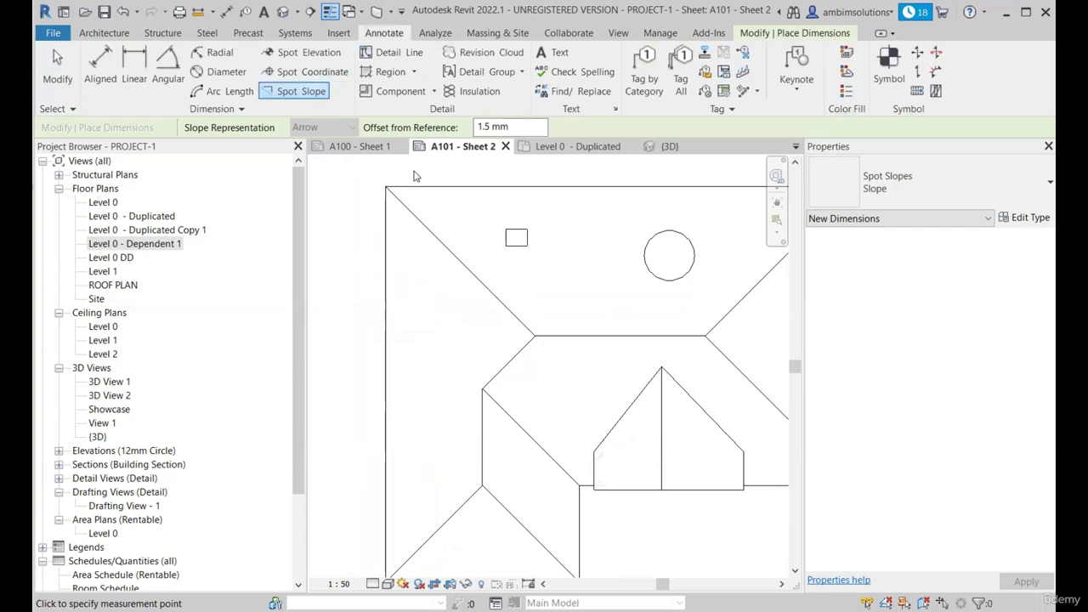
{"action": "scroll", "coordinate": [435, 345], "scroll_direction": "up", "scroll_amount": 1}
{"action": "scroll", "coordinate": [505, 386], "scroll_direction": "down", "scroll_amount": 2}
{"action": "scroll", "coordinate": [587, 327], "scroll_direction": "up", "scroll_amount": 2}
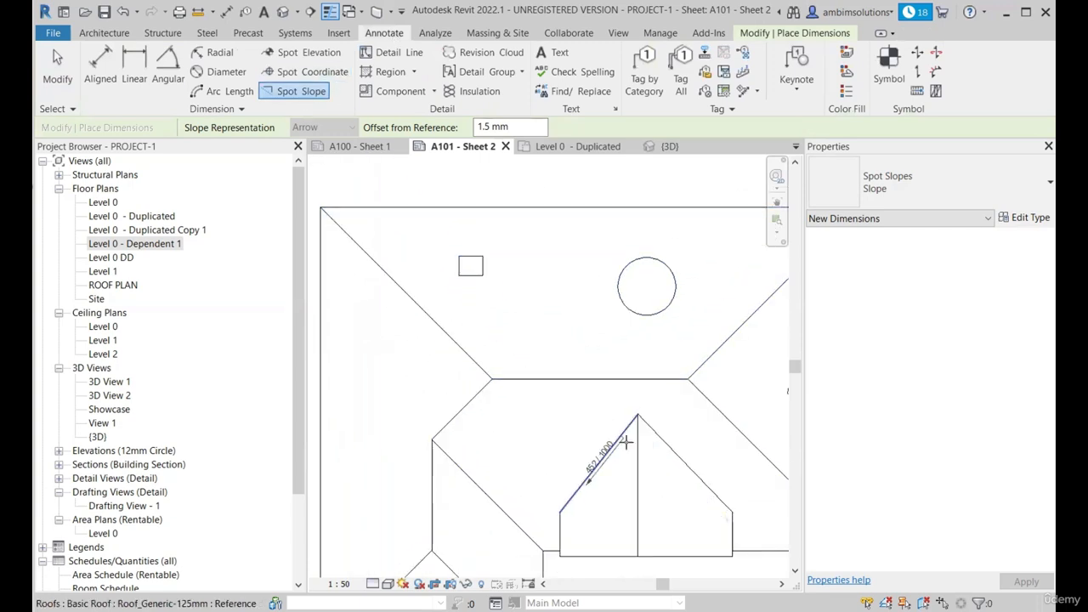
{"action": "scroll", "coordinate": [595, 399], "scroll_direction": "up", "scroll_amount": 2}
{"action": "scroll", "coordinate": [578, 408], "scroll_direction": "down", "scroll_amount": 1}
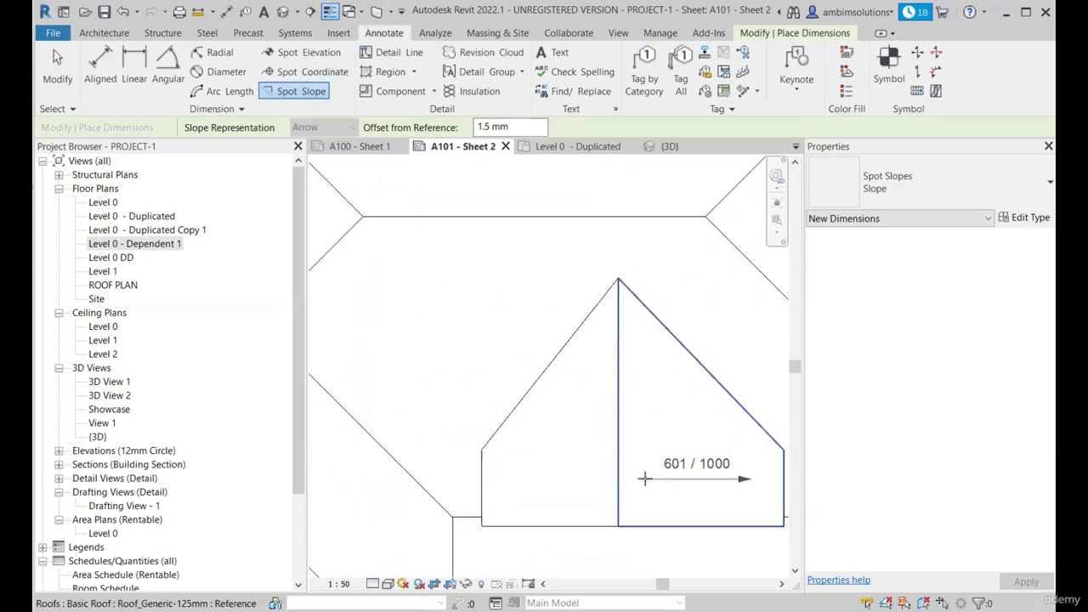
{"action": "scroll", "coordinate": [619, 461], "scroll_direction": "down", "scroll_amount": 4}
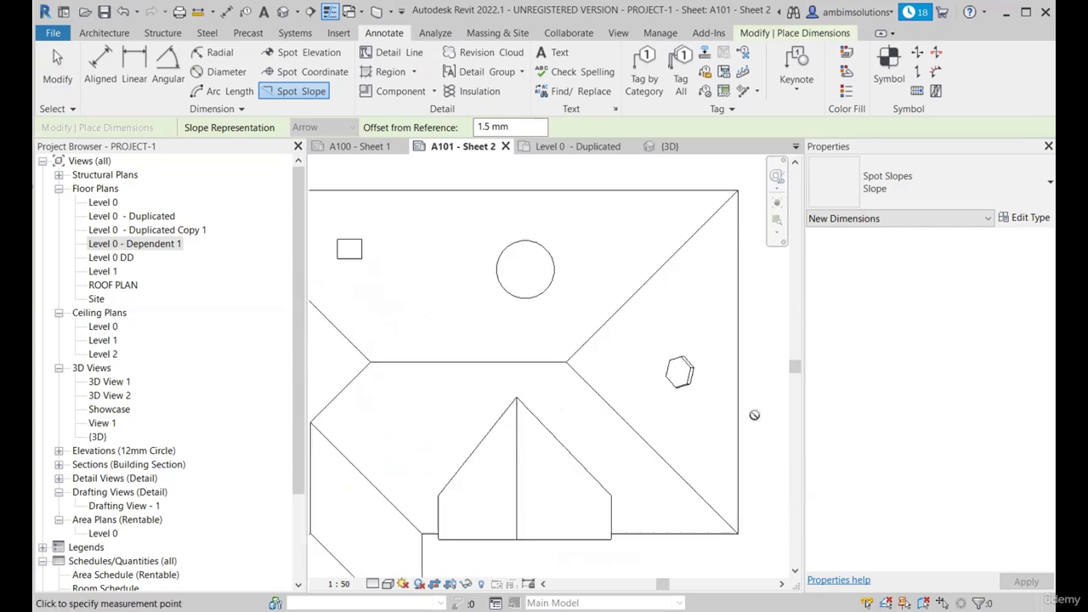
Place spot slope annotations on the left face and the upper face of the main roof.
{"action": "scroll", "coordinate": [626, 408], "scroll_direction": "up", "scroll_amount": 2}
{"action": "scroll", "coordinate": [626, 376], "scroll_direction": "down", "scroll_amount": 3}
{"action": "scroll", "coordinate": [621, 365], "scroll_direction": "up", "scroll_amount": 3}
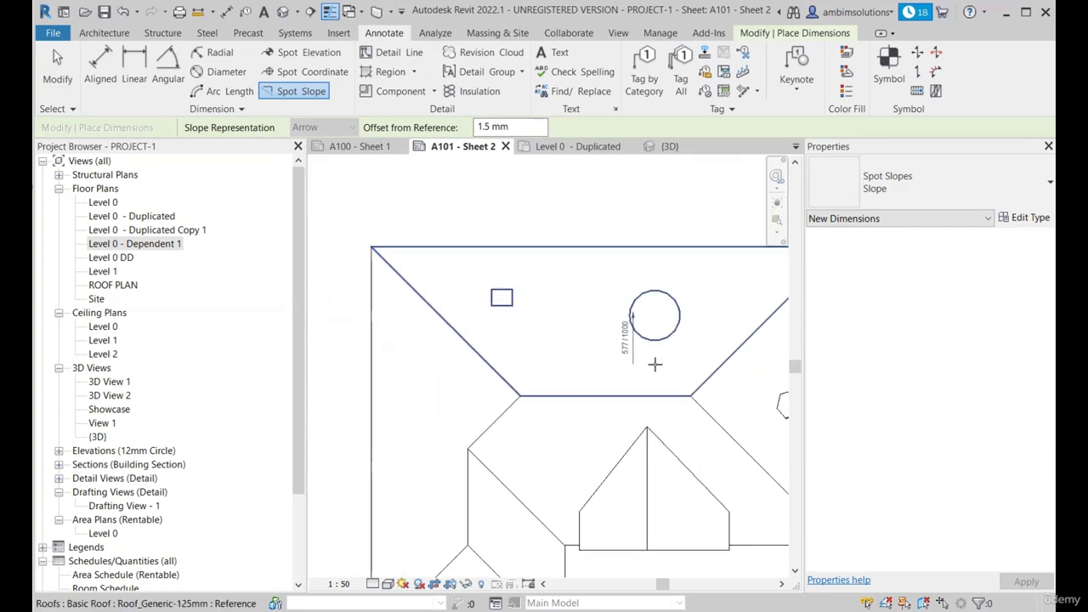
{"action": "scroll", "coordinate": [655, 364], "scroll_direction": "down", "scroll_amount": 3}
{"action": "scroll", "coordinate": [531, 386], "scroll_direction": "up", "scroll_amount": 3}
{"action": "scroll", "coordinate": [617, 381], "scroll_direction": "up", "scroll_amount": 1}
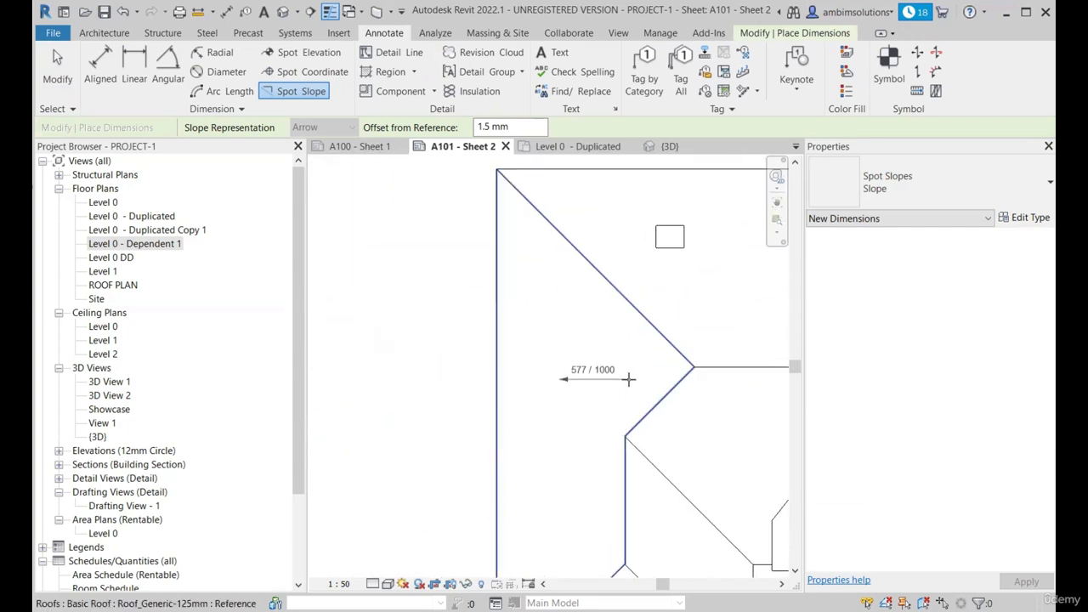
{"action": "left_click", "coordinate": [628, 379]}
{"action": "scroll", "coordinate": [425, 372], "scroll_direction": "down", "scroll_amount": 3}
{"action": "scroll", "coordinate": [565, 357], "scroll_direction": "up", "scroll_amount": 3}
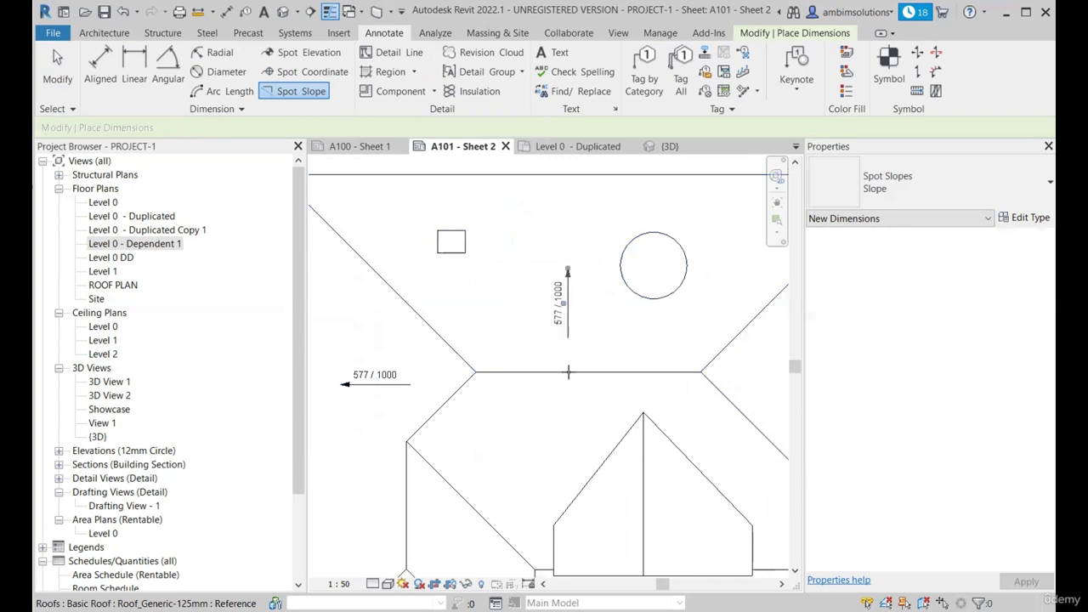
Place spot slope annotations on the lower face beside the small gable and on the right face of the main roof.
{"action": "left_click", "coordinate": [539, 412]}
{"action": "scroll", "coordinate": [539, 412], "scroll_direction": "down", "scroll_amount": 3}
{"action": "scroll", "coordinate": [607, 365], "scroll_direction": "up", "scroll_amount": 3}
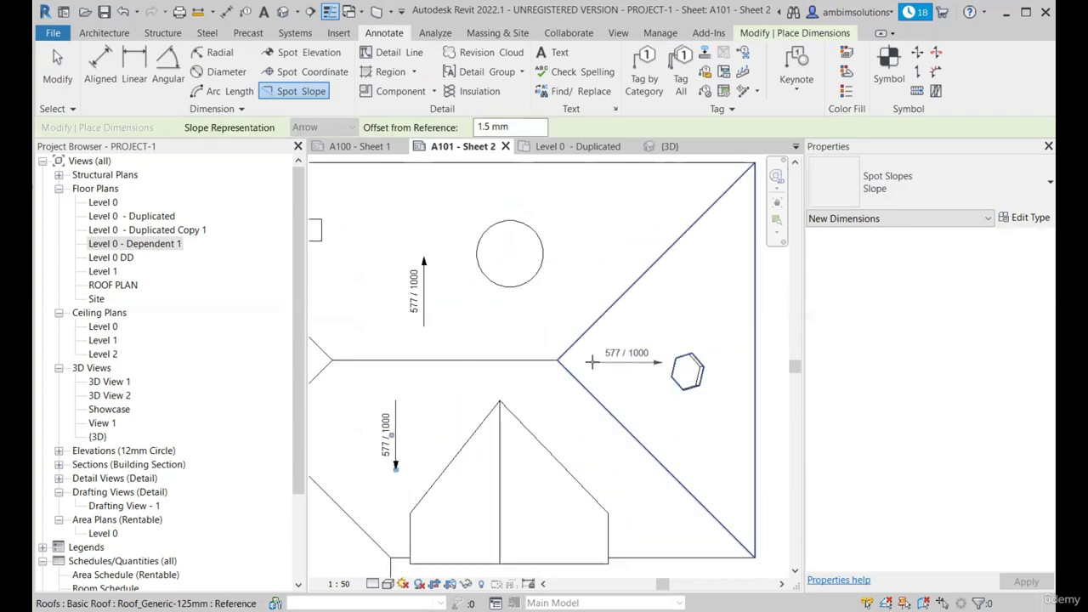
{"action": "left_click", "coordinate": [591, 362]}
{"action": "scroll", "coordinate": [520, 501], "scroll_direction": "up", "scroll_amount": 2}
Place spot slope annotations on the right and left faces of the small gabled roof.
{"action": "left_click", "coordinate": [517, 496]}
{"action": "scroll", "coordinate": [592, 440], "scroll_direction": "down", "scroll_amount": 2}
{"action": "scroll", "coordinate": [505, 497], "scroll_direction": "up", "scroll_amount": 2}
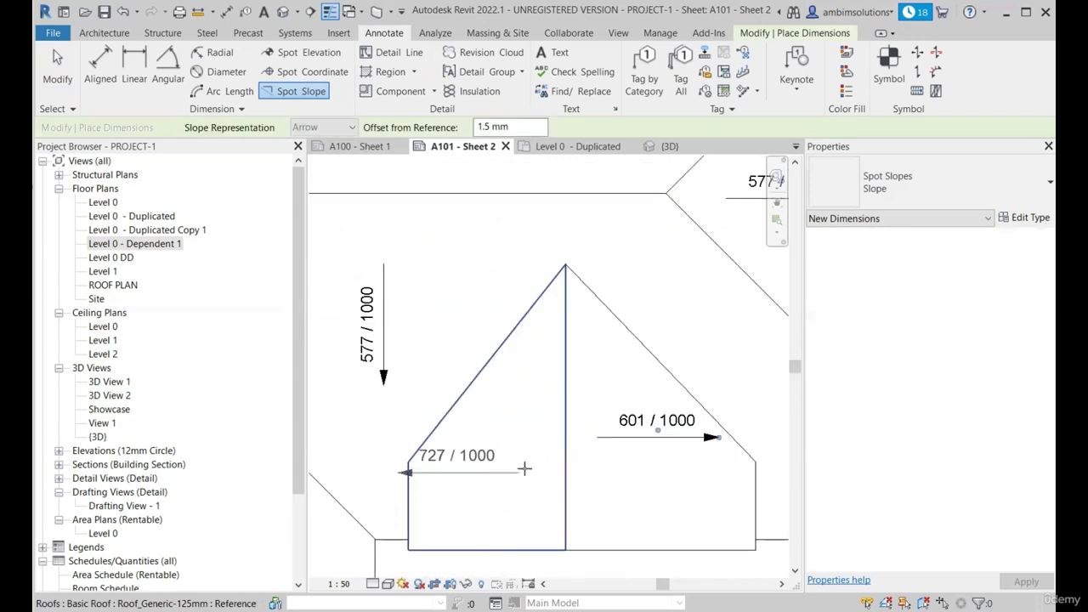
{"action": "left_click", "coordinate": [532, 465]}
{"action": "scroll", "coordinate": [657, 362], "scroll_direction": "down", "scroll_amount": 2}
{"action": "scroll", "coordinate": [362, 507], "scroll_direction": "up", "scroll_amount": 2}
Place spot slopes on the projecting wing's right face and its triangular hip end, and end the Spot Slope command.
{"action": "left_click", "coordinate": [425, 427]}
{"action": "scroll", "coordinate": [557, 372], "scroll_direction": "down", "scroll_amount": 2}
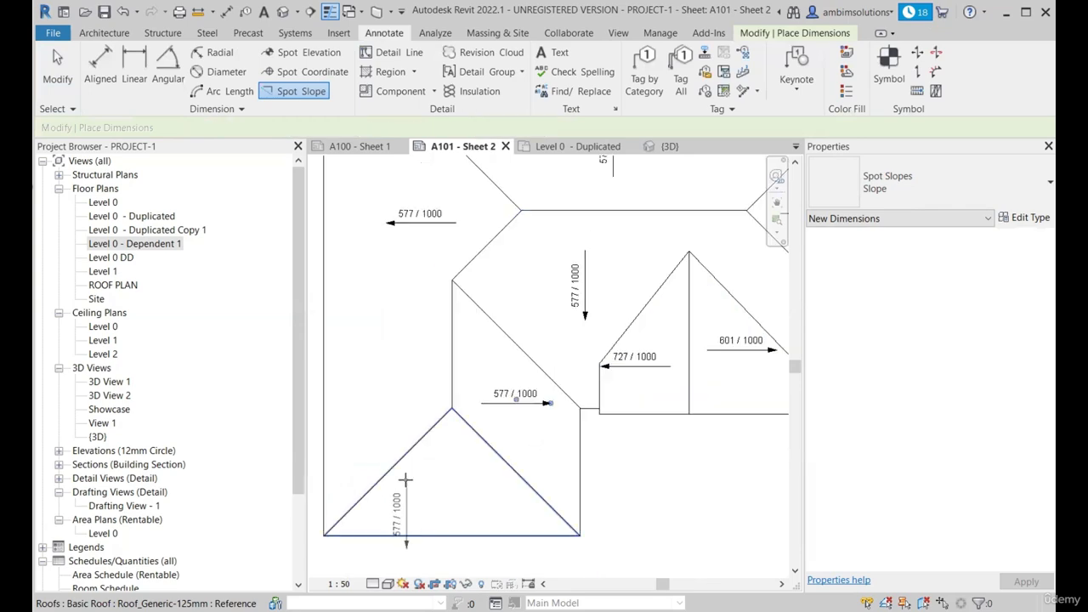
{"action": "scroll", "coordinate": [408, 481], "scroll_direction": "up", "scroll_amount": 2}
{"action": "left_click", "coordinate": [481, 432]}
{"action": "scroll", "coordinate": [499, 459], "scroll_direction": "down", "scroll_amount": 1}
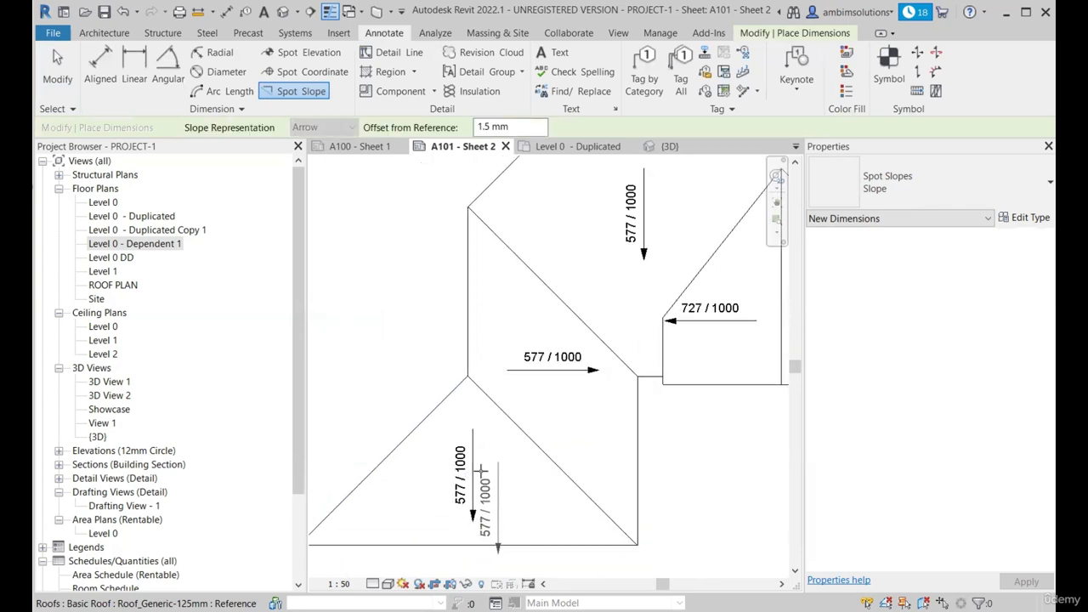
{"action": "key", "text": "Escape"}
Select the spot slope on the wing's hip end and examine the rise/1000 values placed across the roof.
{"action": "left_click", "coordinate": [497, 450]}
{"action": "scroll", "coordinate": [526, 468], "scroll_direction": "down", "scroll_amount": 1}
{"action": "scroll", "coordinate": [478, 300], "scroll_direction": "down", "scroll_amount": 1}
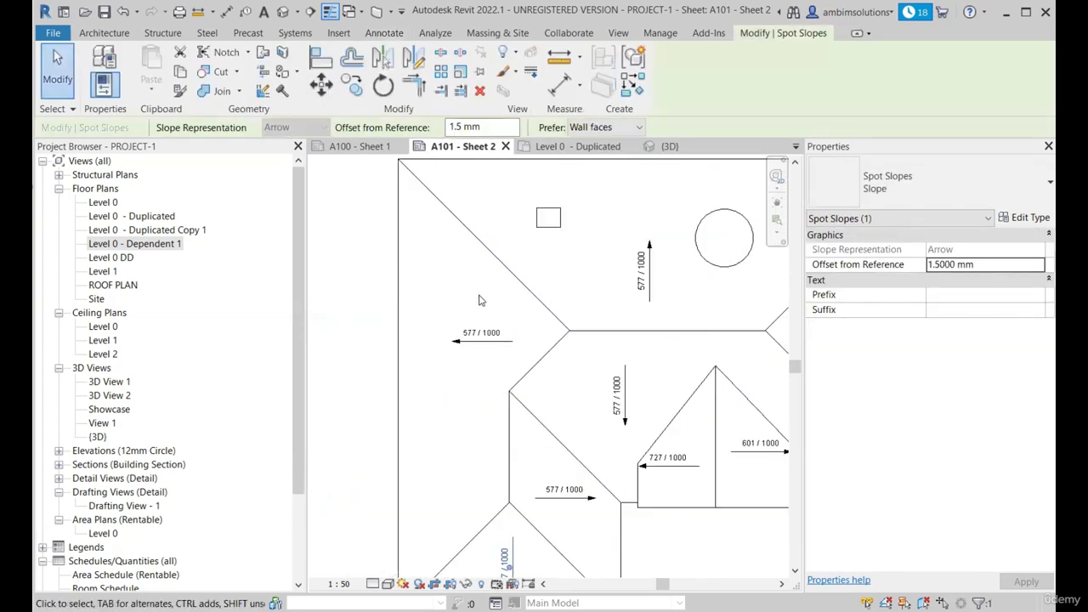
{"action": "scroll", "coordinate": [480, 304], "scroll_direction": "up", "scroll_amount": 2}
{"action": "scroll", "coordinate": [485, 311], "scroll_direction": "down", "scroll_amount": 3}
{"action": "scroll", "coordinate": [486, 318], "scroll_direction": "up", "scroll_amount": 2}
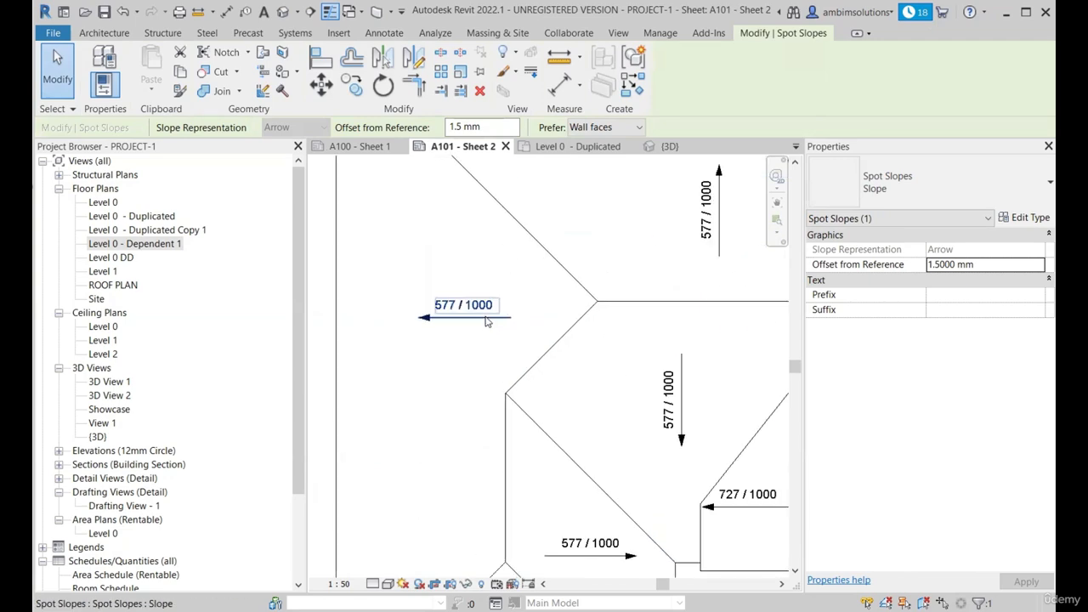
{"action": "scroll", "coordinate": [487, 319], "scroll_direction": "down", "scroll_amount": 2}
{"action": "scroll", "coordinate": [496, 456], "scroll_direction": "up", "scroll_amount": 3}
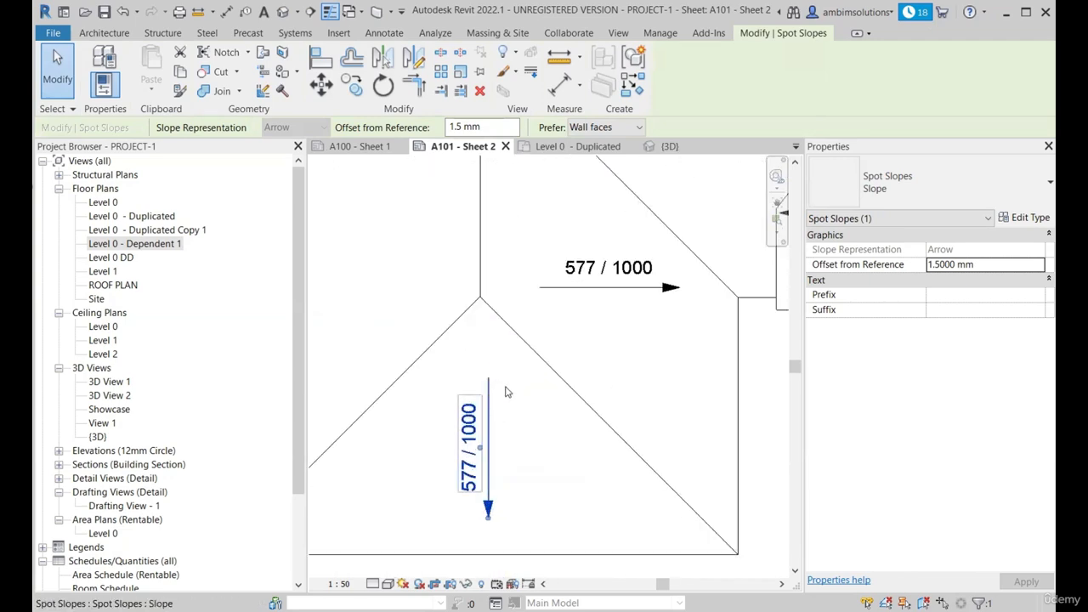
{"action": "scroll", "coordinate": [505, 388], "scroll_direction": "down", "scroll_amount": 1}
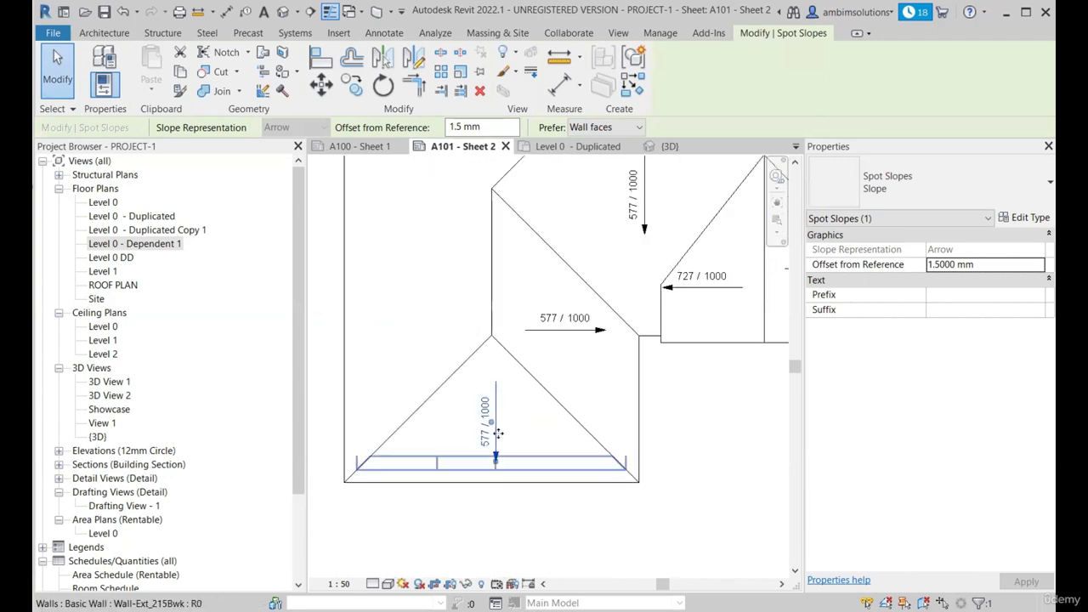
Set the Slope type's primary units format to Degrees with 2 decimal places and the ° unit symbol.
{"action": "left_click", "coordinate": [1028, 219]}
{"action": "scroll", "coordinate": [686, 406], "scroll_direction": "down", "scroll_amount": 5}
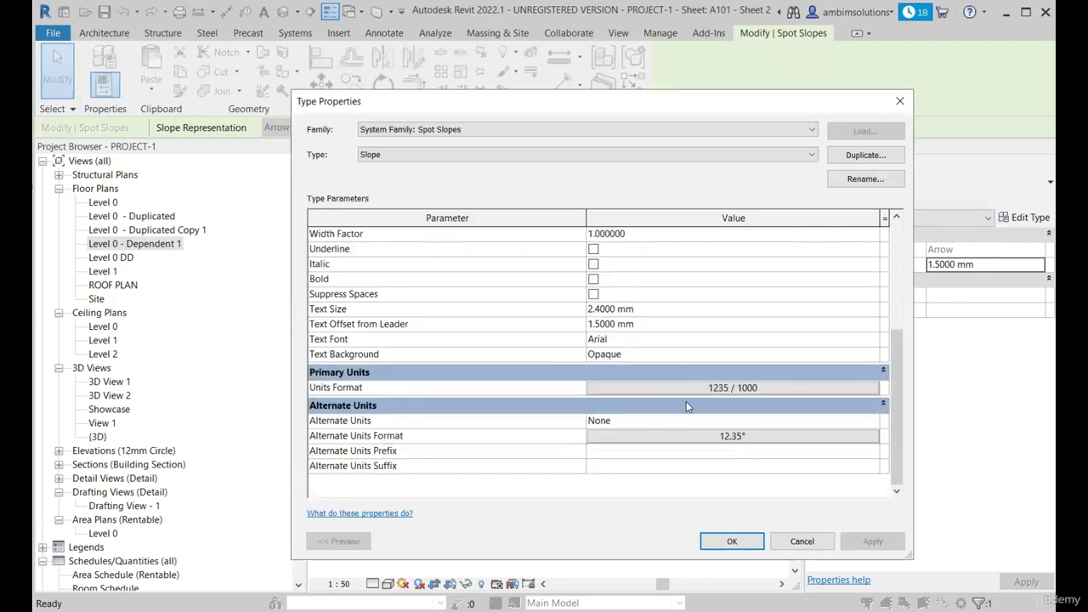
{"action": "left_click", "coordinate": [614, 391]}
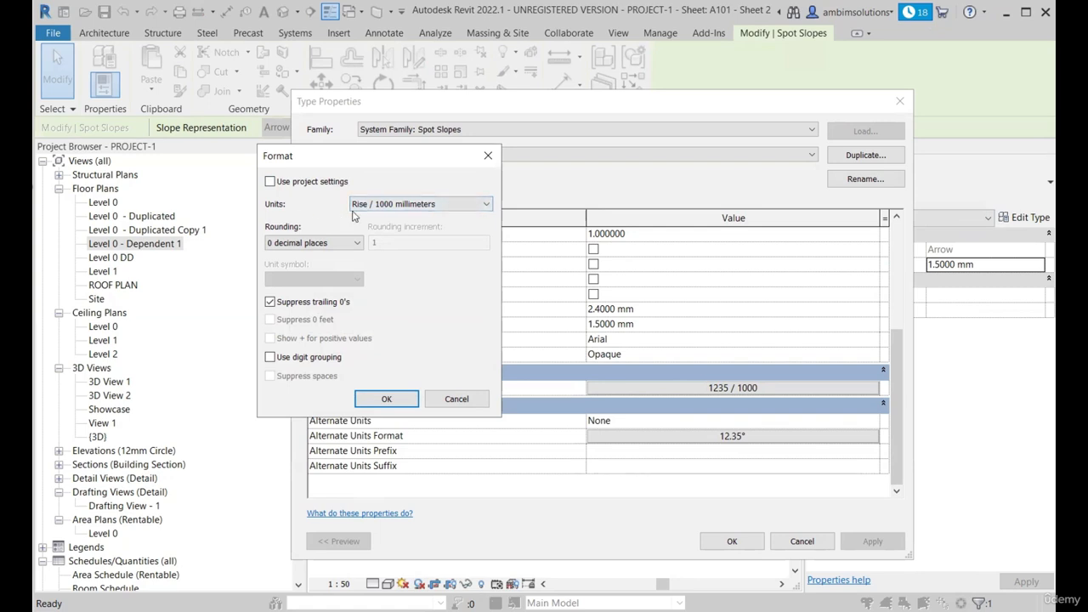
{"action": "left_click", "coordinate": [404, 204]}
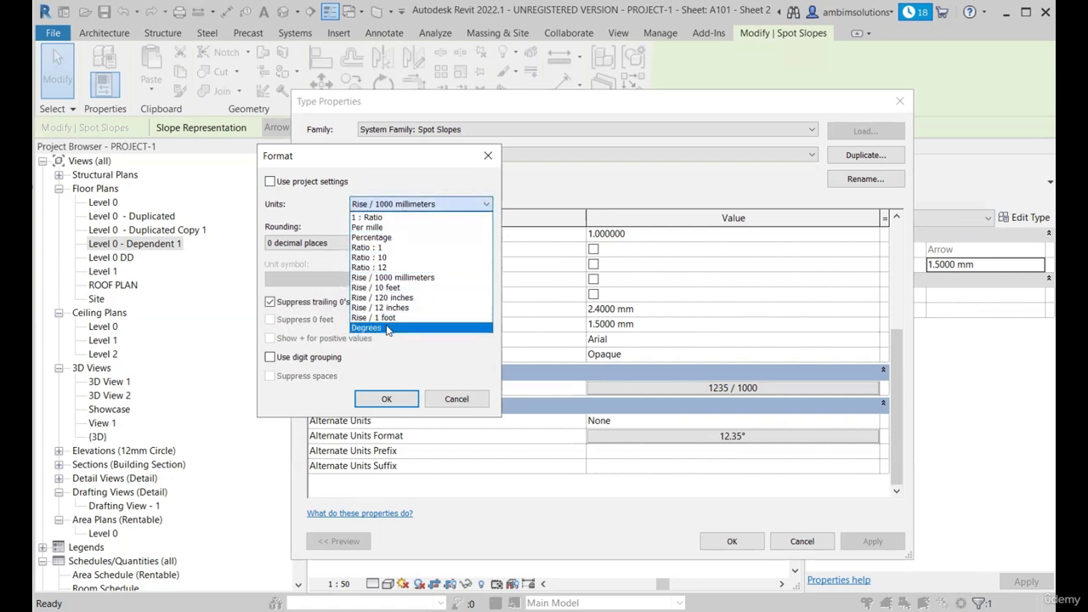
{"action": "left_click", "coordinate": [382, 327]}
{"action": "left_click", "coordinate": [322, 245]}
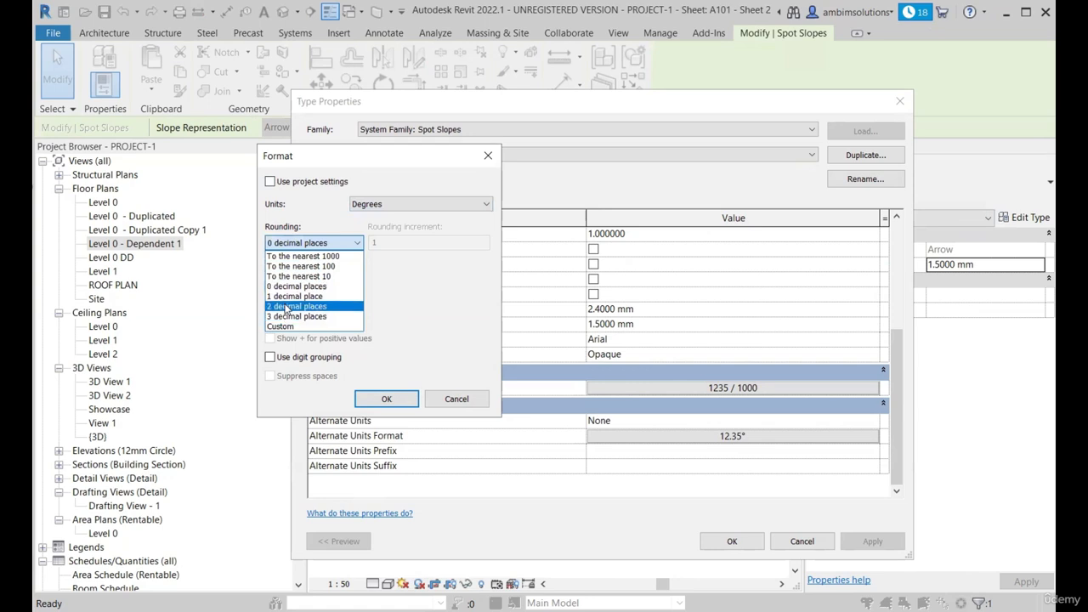
{"action": "left_click", "coordinate": [287, 306]}
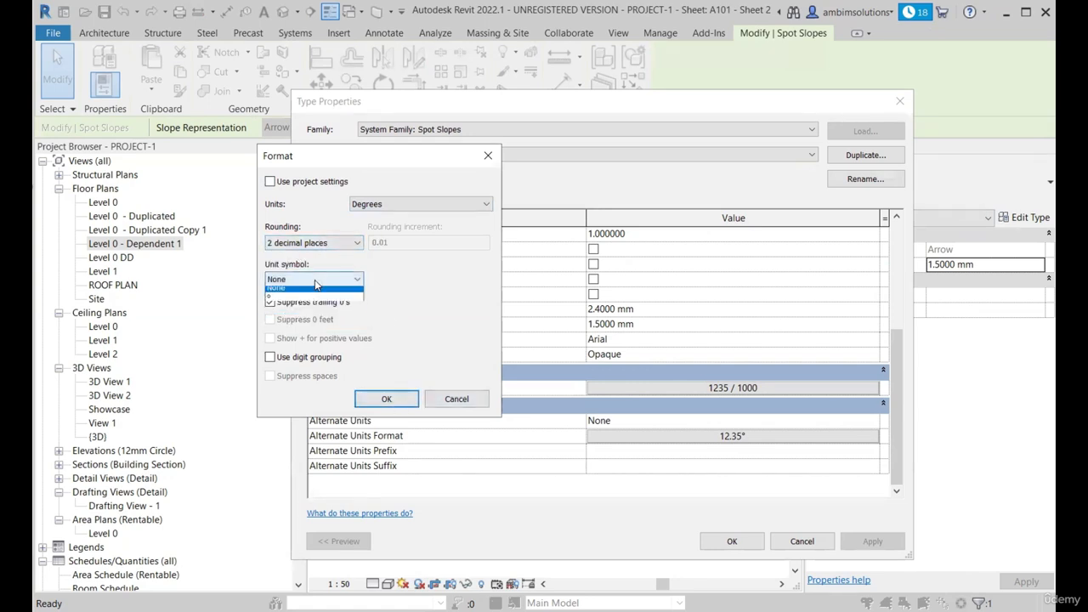
{"action": "left_click", "coordinate": [293, 275]}
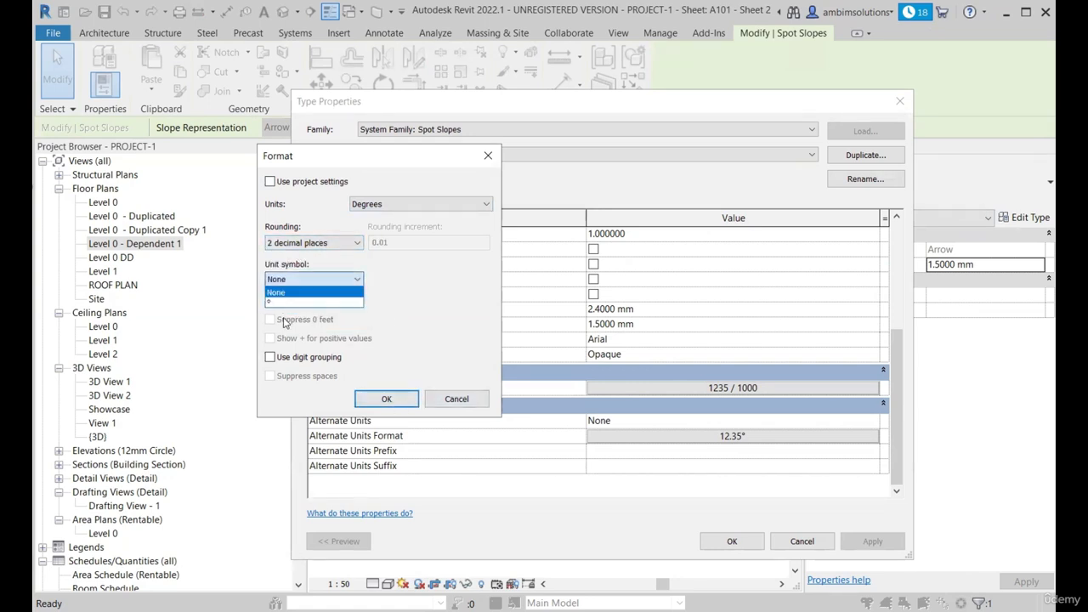
{"action": "left_click", "coordinate": [387, 399]}
{"action": "left_click", "coordinate": [732, 540]}
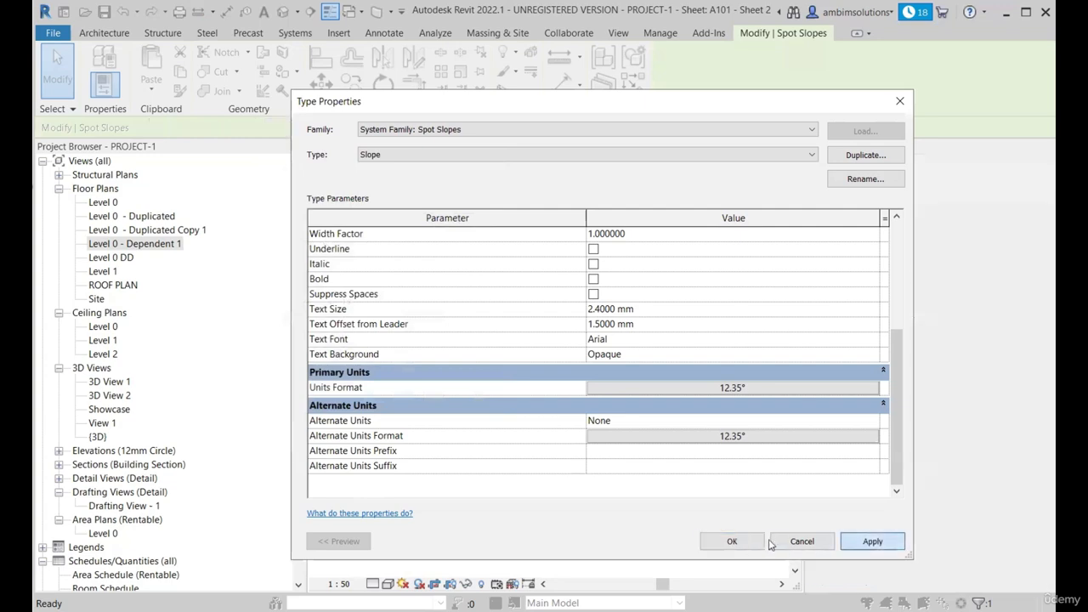
Examine the spot slope values in degrees on the main roof, the wing and the small gabled roof.
{"action": "scroll", "coordinate": [474, 418], "scroll_direction": "up", "scroll_amount": 1}
{"action": "scroll", "coordinate": [567, 311], "scroll_direction": "down", "scroll_amount": 3}
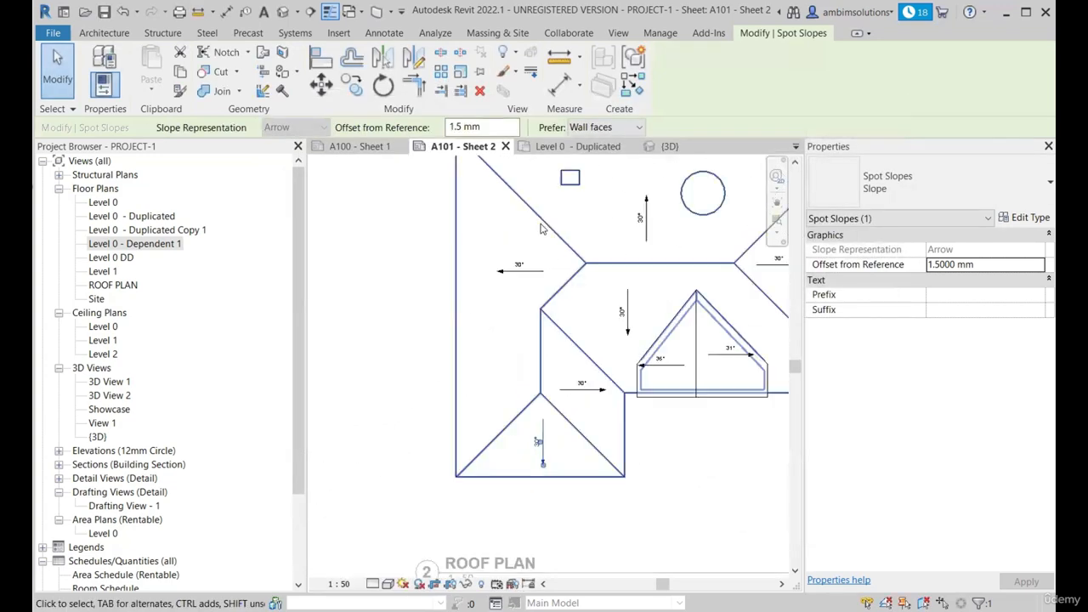
{"action": "scroll", "coordinate": [539, 228], "scroll_direction": "up", "scroll_amount": 2}
{"action": "middle_click_drag", "start_coordinate": [672, 379], "coordinate": [539, 355]}
{"action": "scroll", "coordinate": [539, 355], "scroll_direction": "down", "scroll_amount": 2}
{"action": "middle_click_drag", "start_coordinate": [597, 428], "coordinate": [539, 421]}
{"action": "scroll", "coordinate": [539, 420], "scroll_direction": "up", "scroll_amount": 3}
{"action": "scroll", "coordinate": [538, 417], "scroll_direction": "down", "scroll_amount": 3}
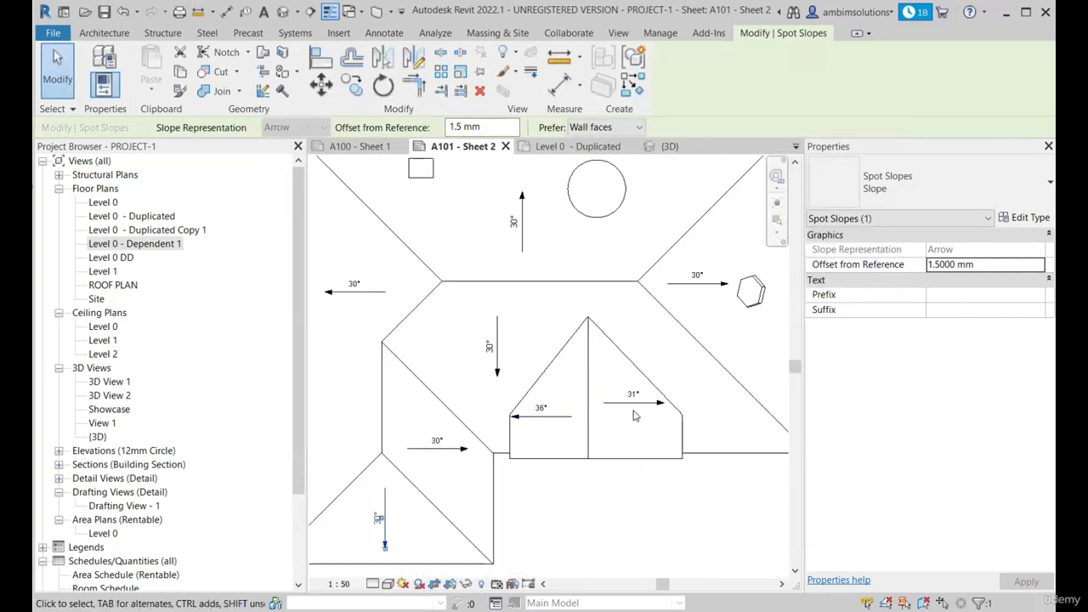
{"action": "middle_click_drag", "start_coordinate": [711, 272], "coordinate": [631, 345]}
{"action": "scroll", "coordinate": [625, 347], "scroll_direction": "up", "scroll_amount": 3}
{"action": "scroll", "coordinate": [614, 354], "scroll_direction": "down", "scroll_amount": 2}
{"action": "scroll", "coordinate": [544, 230], "scroll_direction": "down", "scroll_amount": 2}
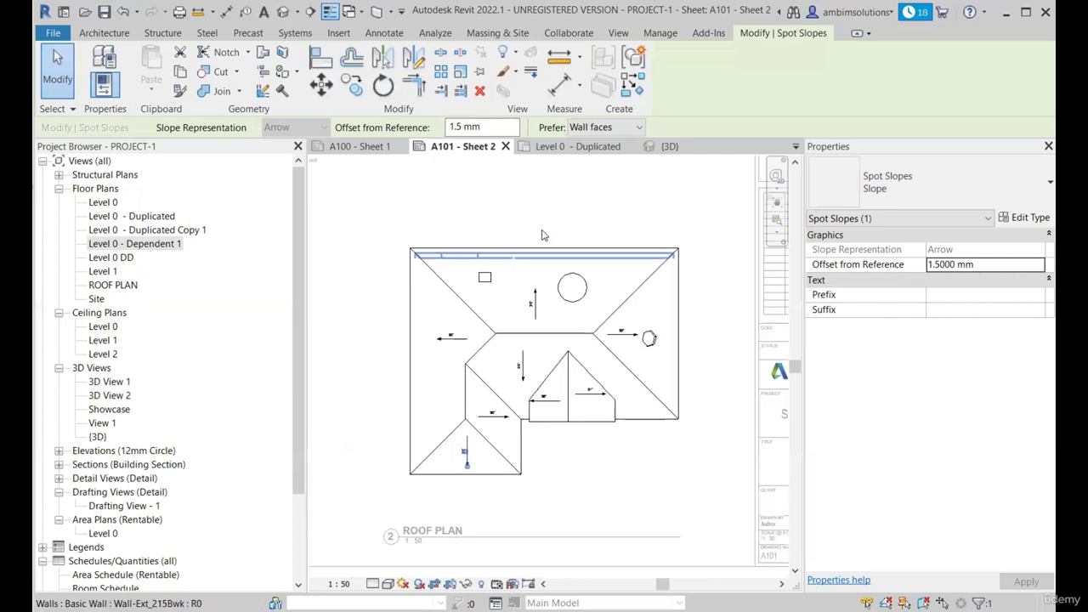
Shorten the leader arrow of the spot slope on the main roof's upper face.
{"action": "key", "text": "Escape"}
{"action": "scroll", "coordinate": [538, 226], "scroll_direction": "up", "scroll_amount": 4}
{"action": "left_click", "coordinate": [540, 323]}
{"action": "scroll", "coordinate": [540, 301], "scroll_direction": "up", "scroll_amount": 2}
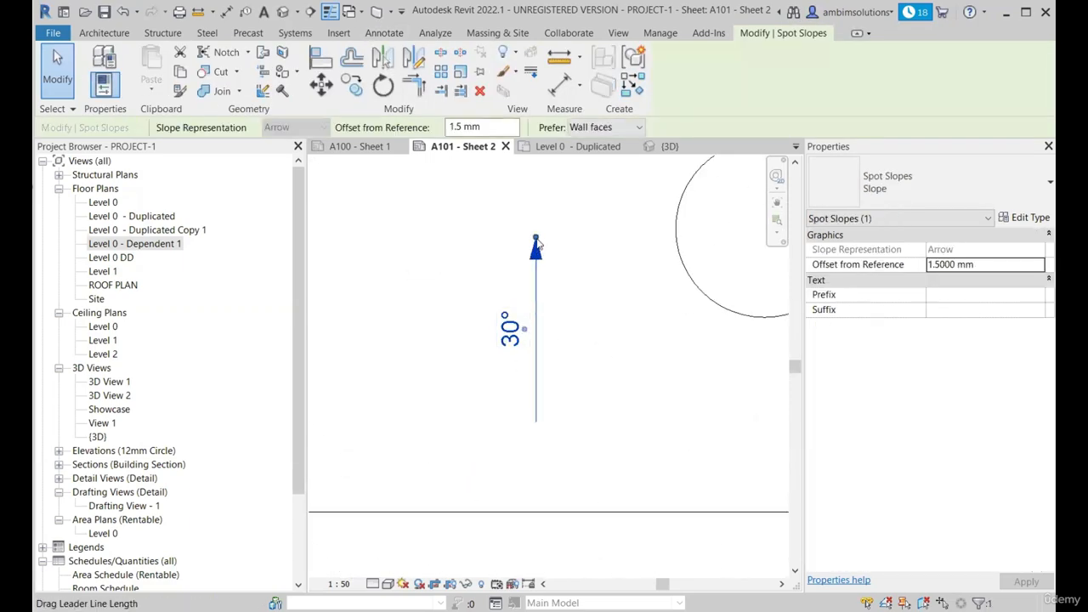
{"action": "left_click_drag", "start_coordinate": [537, 239], "coordinate": [536, 347]}
{"action": "scroll", "coordinate": [512, 343], "scroll_direction": "down", "scroll_amount": 4}
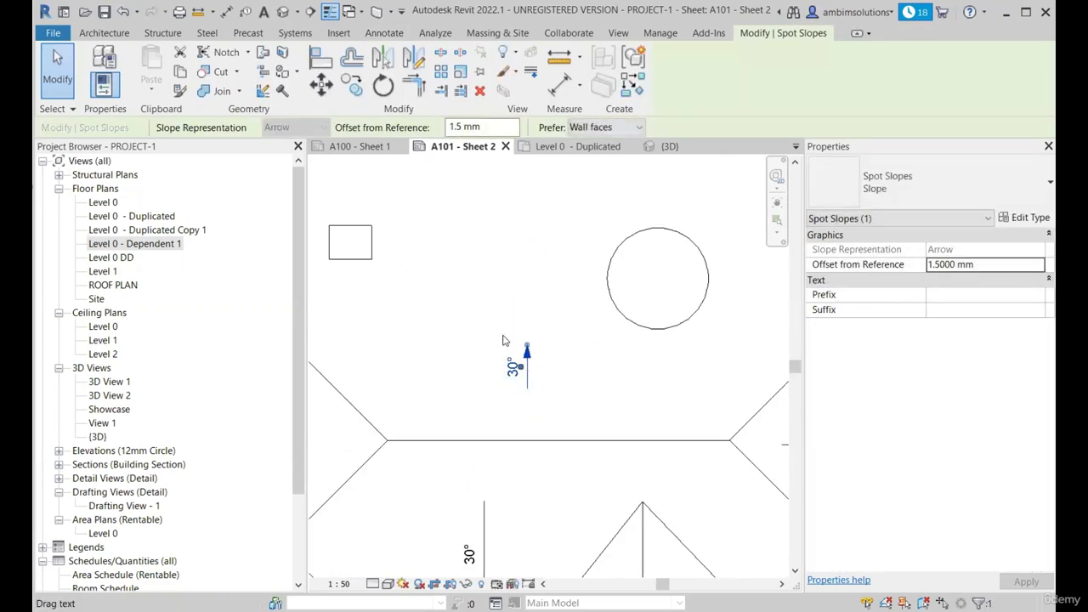
Shorten the leader arrow of the spot slope on the main roof's right face.
{"action": "middle_click_drag", "start_coordinate": [695, 403], "coordinate": [643, 326]}
{"action": "scroll", "coordinate": [644, 323], "scroll_direction": "up", "scroll_amount": 4}
{"action": "left_click", "coordinate": [680, 316]}
{"action": "left_click_drag", "start_coordinate": [740, 312], "coordinate": [657, 322]}
{"action": "scroll", "coordinate": [660, 313], "scroll_direction": "up", "scroll_amount": 2}
Shorten the leader arrow of the spot slope on the small gabled roof's right face.
{"action": "scroll", "coordinate": [659, 311], "scroll_direction": "down", "scroll_amount": 5}
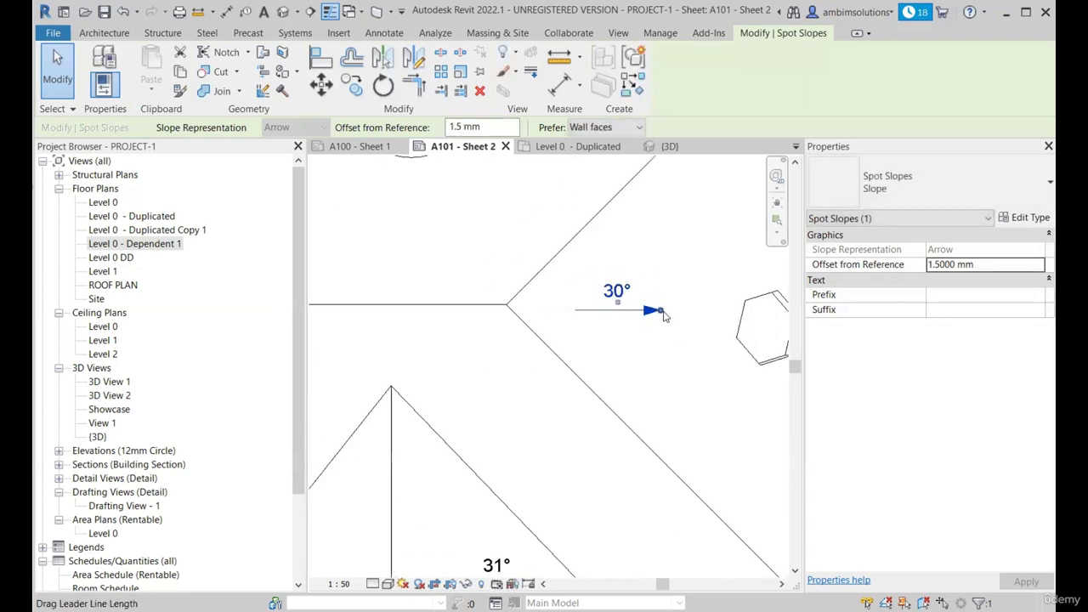
{"action": "scroll", "coordinate": [570, 447], "scroll_direction": "up", "scroll_amount": 2}
{"action": "scroll", "coordinate": [628, 500], "scroll_direction": "up", "scroll_amount": 2}
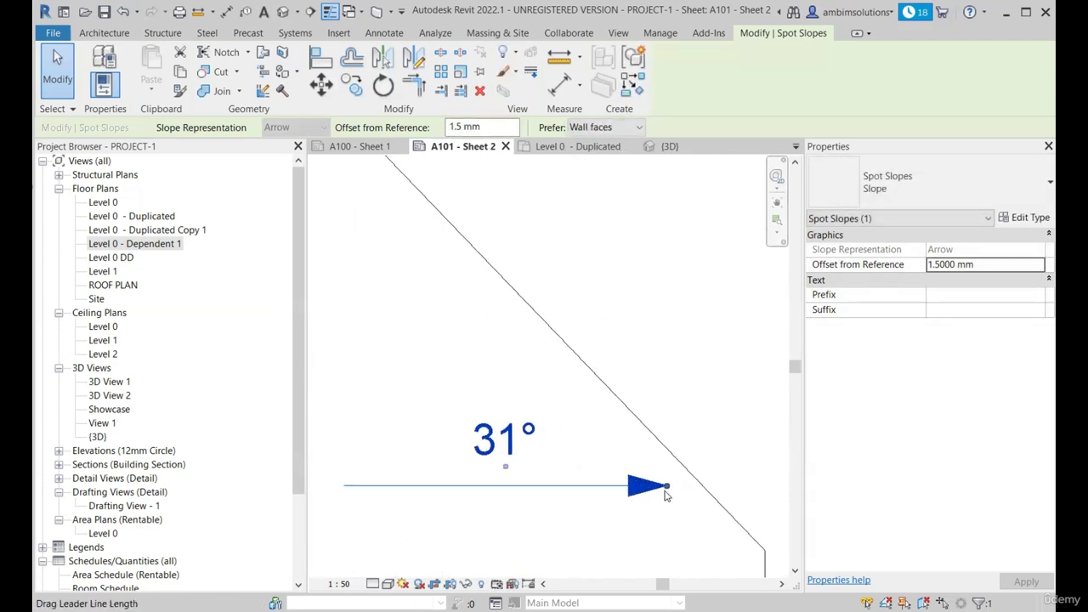
{"action": "left_click_drag", "start_coordinate": [655, 485], "coordinate": [537, 485]}
Shorten the leader arrow of the spot slope on the small gabled roof's left face.
{"action": "scroll", "coordinate": [638, 435], "scroll_direction": "down", "scroll_amount": 2}
{"action": "scroll", "coordinate": [425, 473], "scroll_direction": "up", "scroll_amount": 4}
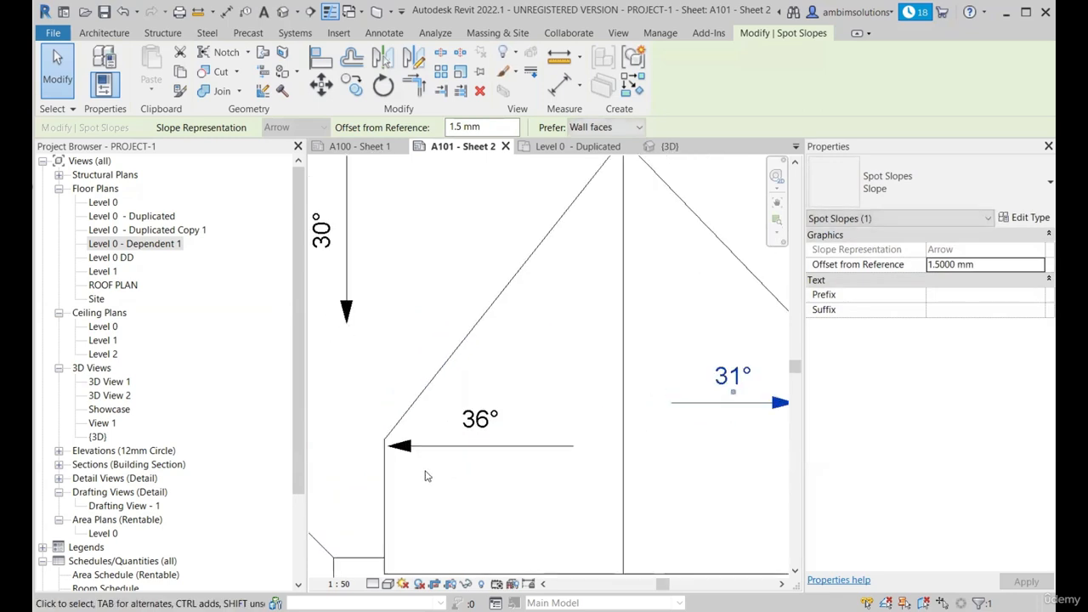
{"action": "left_click", "coordinate": [416, 438]}
{"action": "left_click_drag", "start_coordinate": [369, 436], "coordinate": [498, 439]}
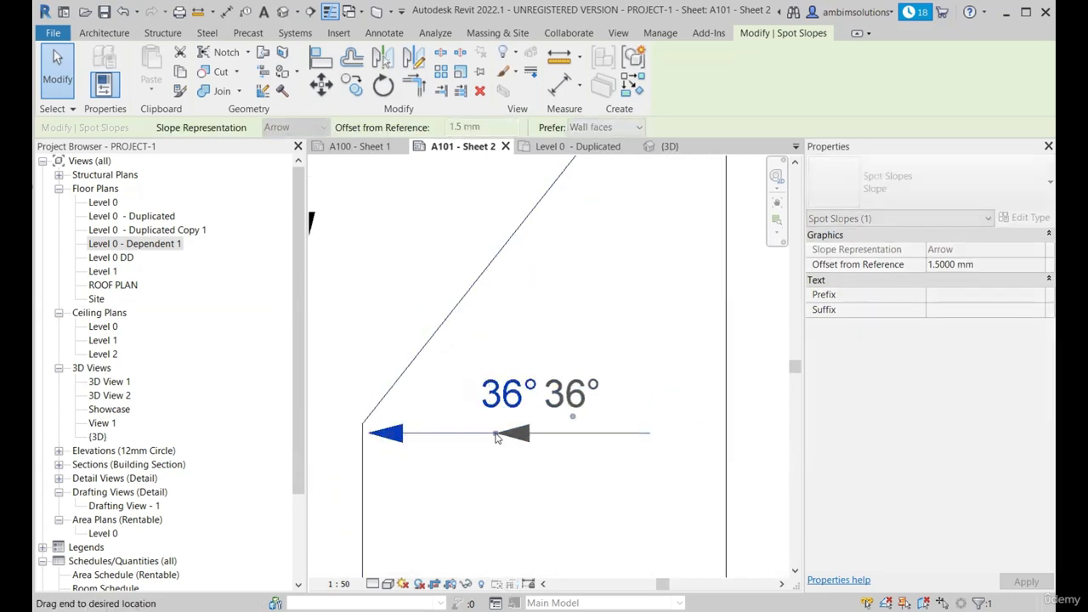
Reposition the text and shorten the arrow of the 30° spot slope on the lower-left wing's right-hand roof slope.
{"action": "scroll", "coordinate": [595, 416], "scroll_direction": "down", "scroll_amount": 4}
{"action": "scroll", "coordinate": [567, 440], "scroll_direction": "up", "scroll_amount": 2}
{"action": "scroll", "coordinate": [566, 439], "scroll_direction": "up", "scroll_amount": 3}
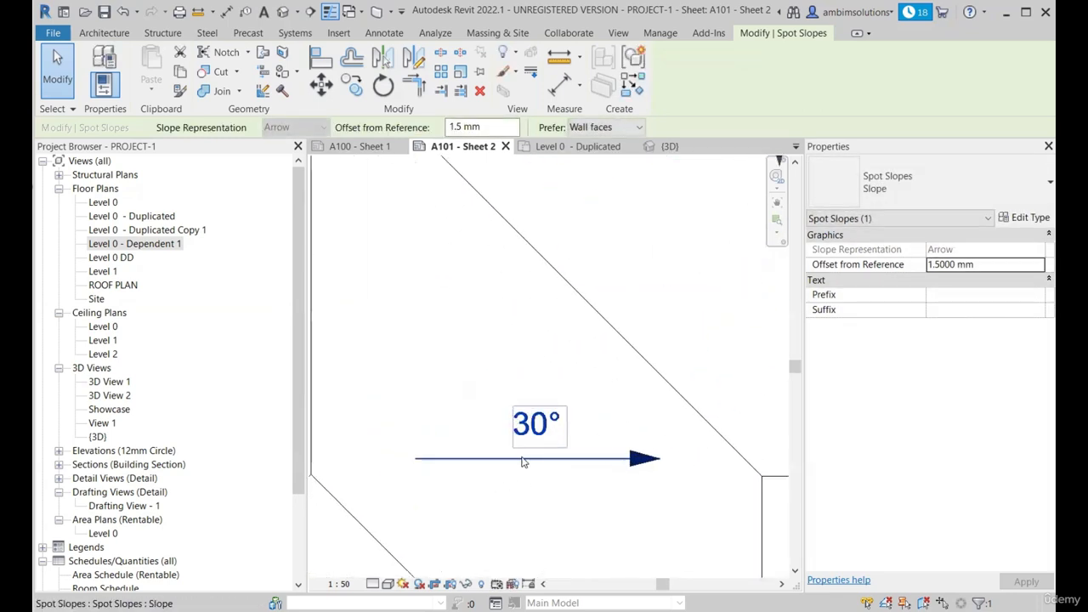
{"action": "left_click", "coordinate": [537, 450]}
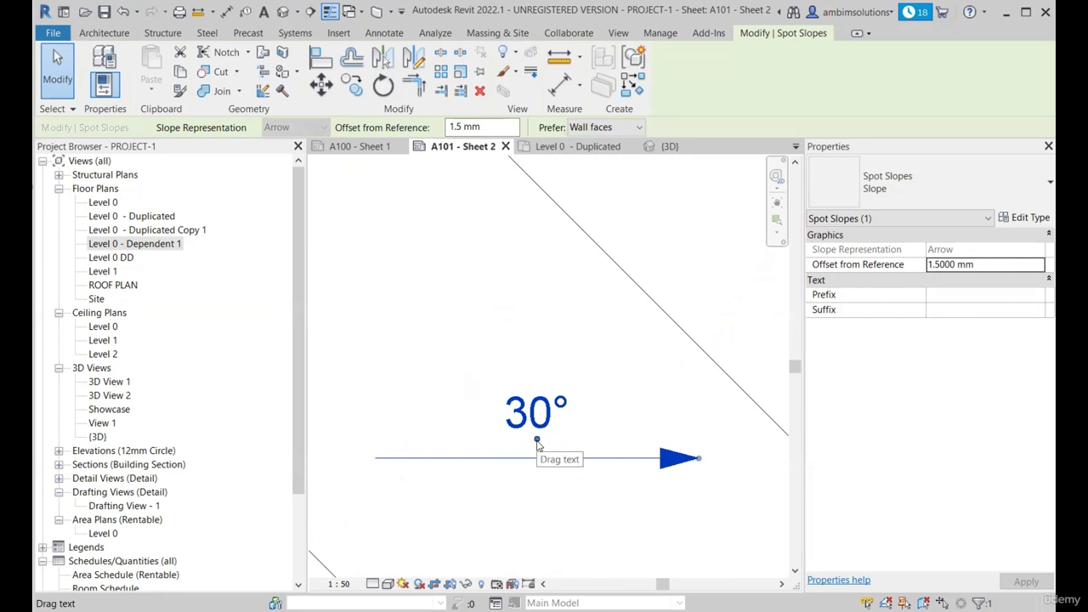
{"action": "mouse_move", "coordinate": [537, 442]}
{"action": "left_mouse_down"}
{"action": "mouse_move", "coordinate": [513, 439]}
{"action": "mouse_move", "coordinate": [542, 450]}
{"action": "left_mouse_up"}
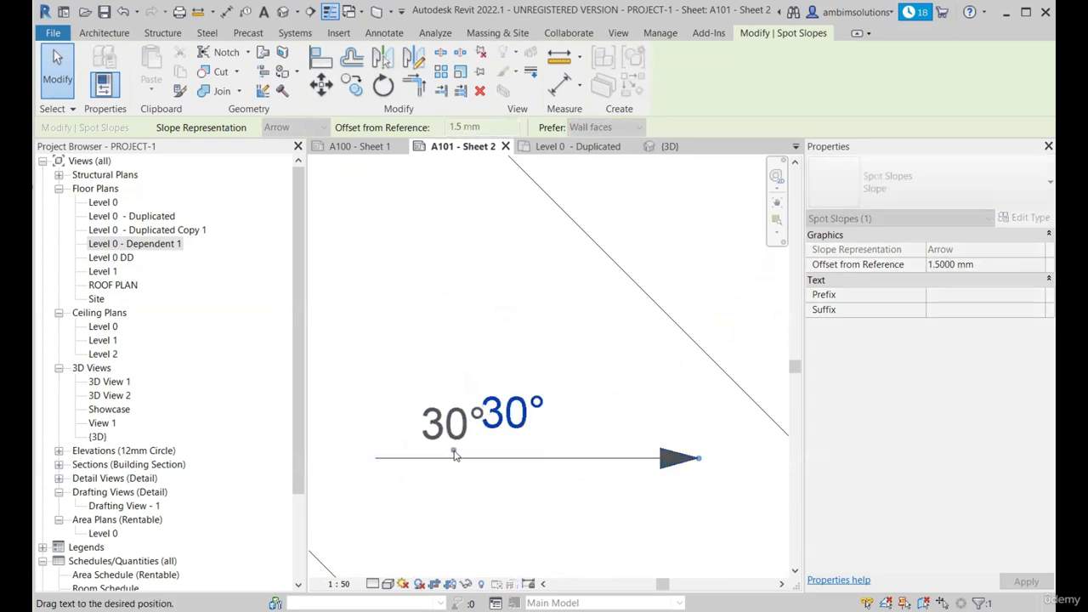
{"action": "mouse_move", "coordinate": [451, 451]}
{"action": "left_mouse_down"}
{"action": "mouse_move", "coordinate": [434, 453]}
{"action": "mouse_move", "coordinate": [498, 449]}
{"action": "mouse_move", "coordinate": [438, 453]}
{"action": "left_mouse_up"}
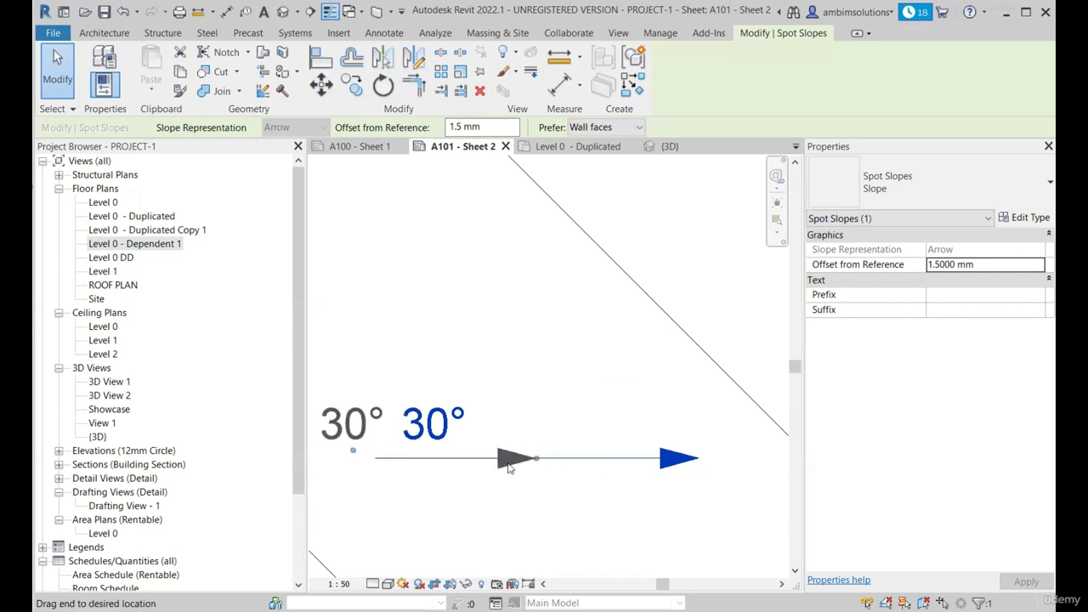
{"action": "mouse_move", "coordinate": [508, 464]}
{"action": "left_mouse_down"}
{"action": "mouse_move", "coordinate": [476, 461]}
{"action": "mouse_move", "coordinate": [509, 463]}
{"action": "left_mouse_up"}
{"action": "scroll", "coordinate": [610, 462], "scroll_direction": "down", "scroll_amount": 3}
{"action": "scroll", "coordinate": [428, 453], "scroll_direction": "up", "scroll_amount": 4}
{"action": "scroll", "coordinate": [549, 396], "scroll_direction": "down", "scroll_amount": 5}
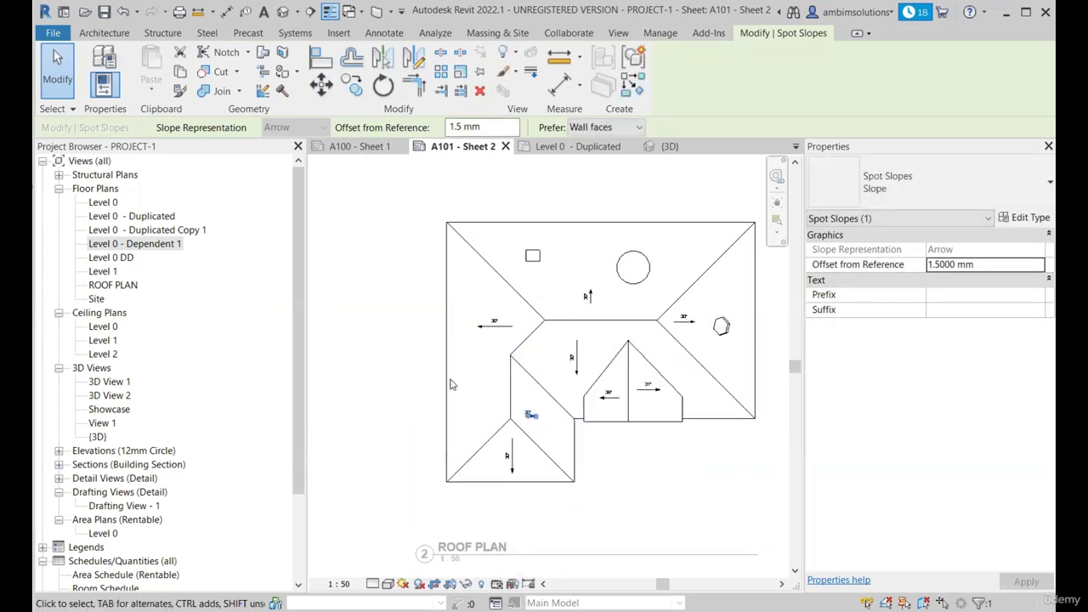
{"action": "left_click", "coordinate": [419, 341]}
{"action": "scroll", "coordinate": [567, 357], "scroll_direction": "up", "scroll_amount": 3}
{"action": "scroll", "coordinate": [527, 429], "scroll_direction": "down", "scroll_amount": 3}
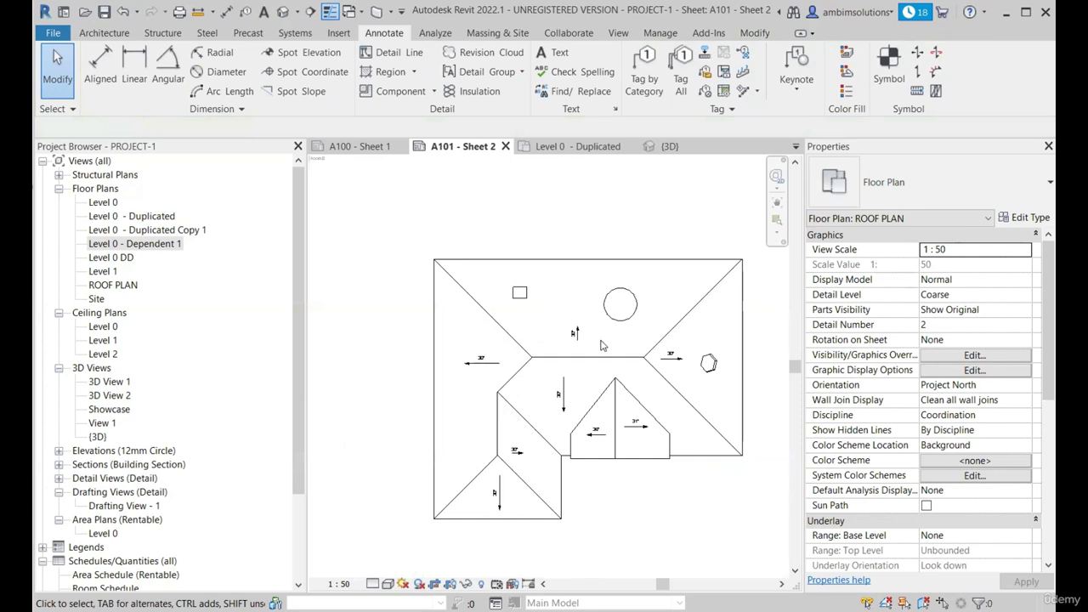
Place a spot elevation with a shouldered leader at the upper-left corner of the roof, with its target symbol outside the roof.
{"action": "left_click", "coordinate": [308, 53]}
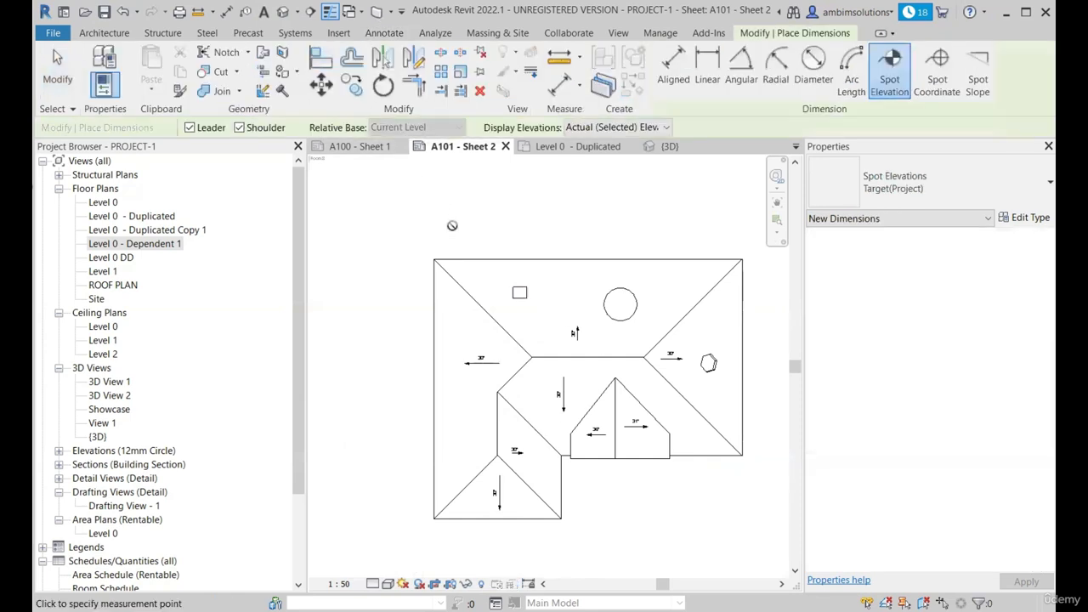
{"action": "scroll", "coordinate": [452, 225], "scroll_direction": "up", "scroll_amount": 2}
{"action": "left_click", "coordinate": [382, 32]}
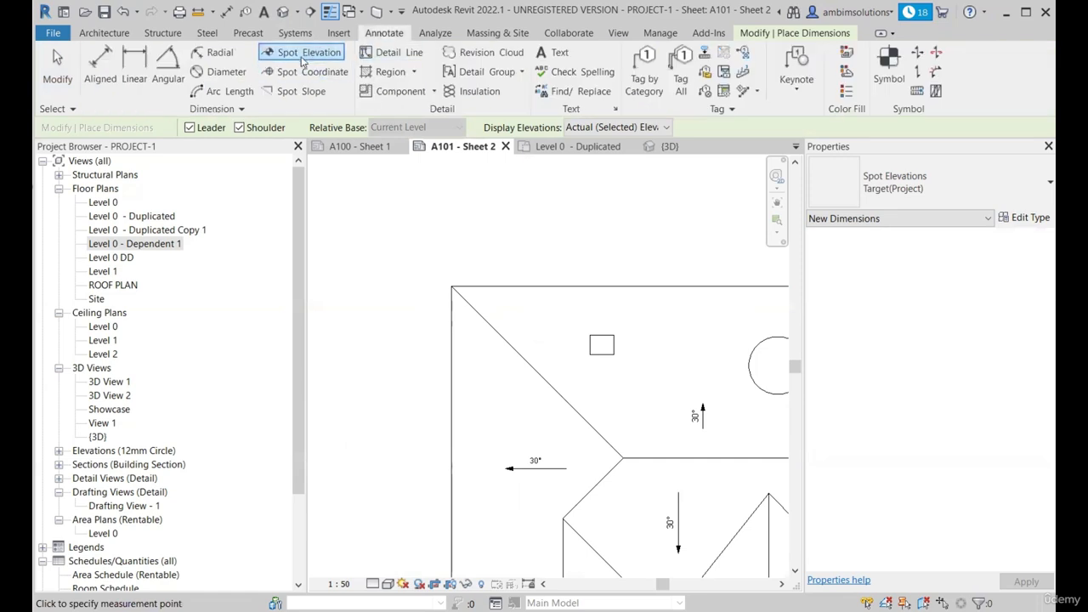
{"action": "scroll", "coordinate": [445, 284], "scroll_direction": "up", "scroll_amount": 3}
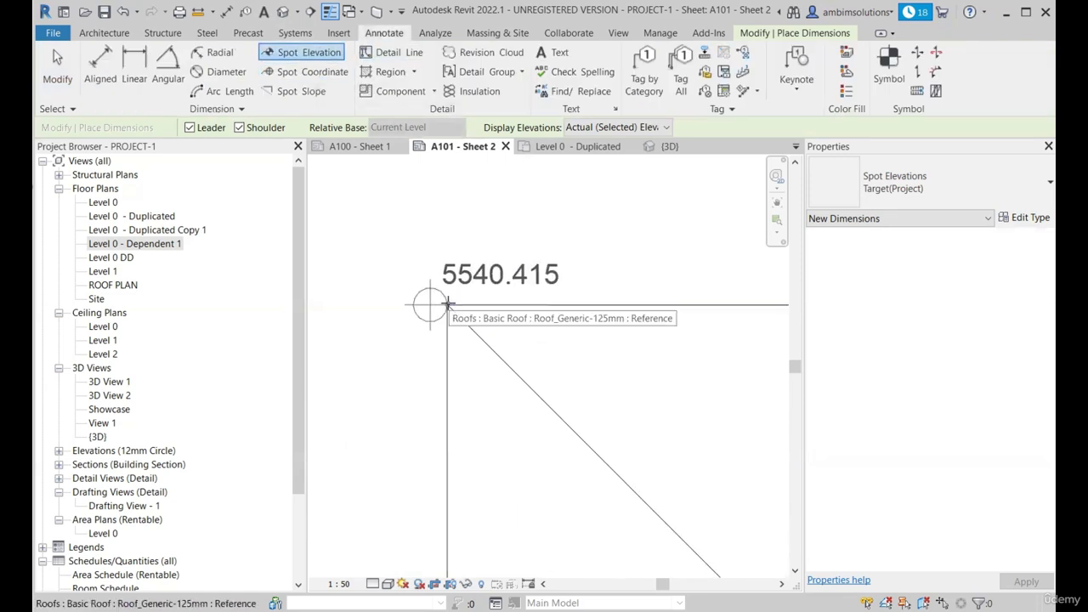
{"action": "left_click", "coordinate": [448, 303]}
{"action": "scroll", "coordinate": [571, 268], "scroll_direction": "down", "scroll_amount": 3}
{"action": "scroll", "coordinate": [446, 253], "scroll_direction": "up", "scroll_amount": 4}
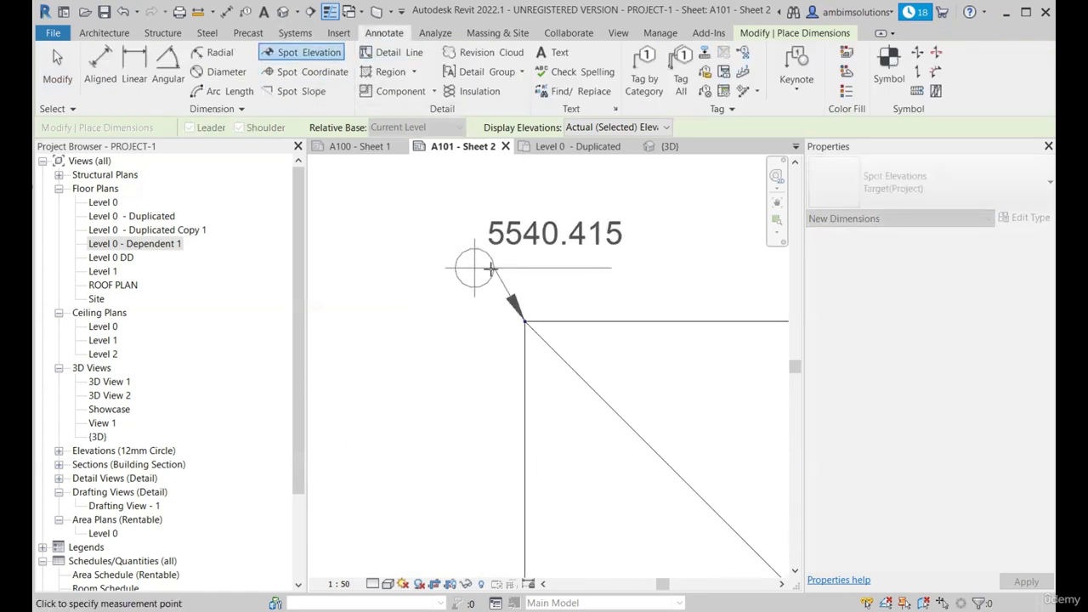
{"action": "left_click", "coordinate": [497, 269]}
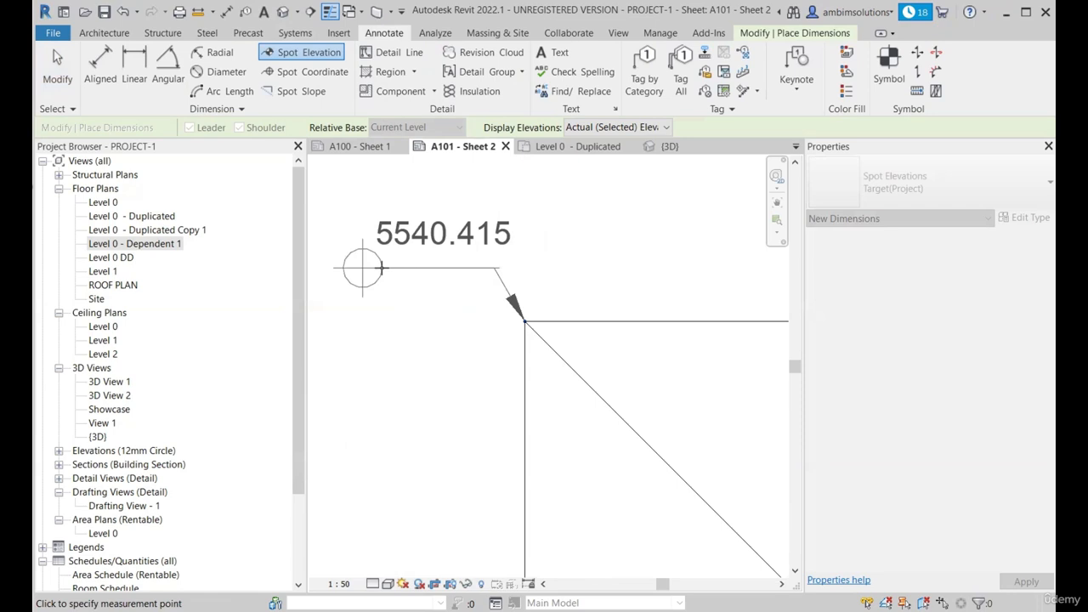
{"action": "left_click", "coordinate": [380, 268]}
{"action": "key", "text": "Escape"}
{"action": "key", "text": "Escape"}
{"action": "scroll", "coordinate": [502, 306], "scroll_direction": "down", "scroll_amount": 3}
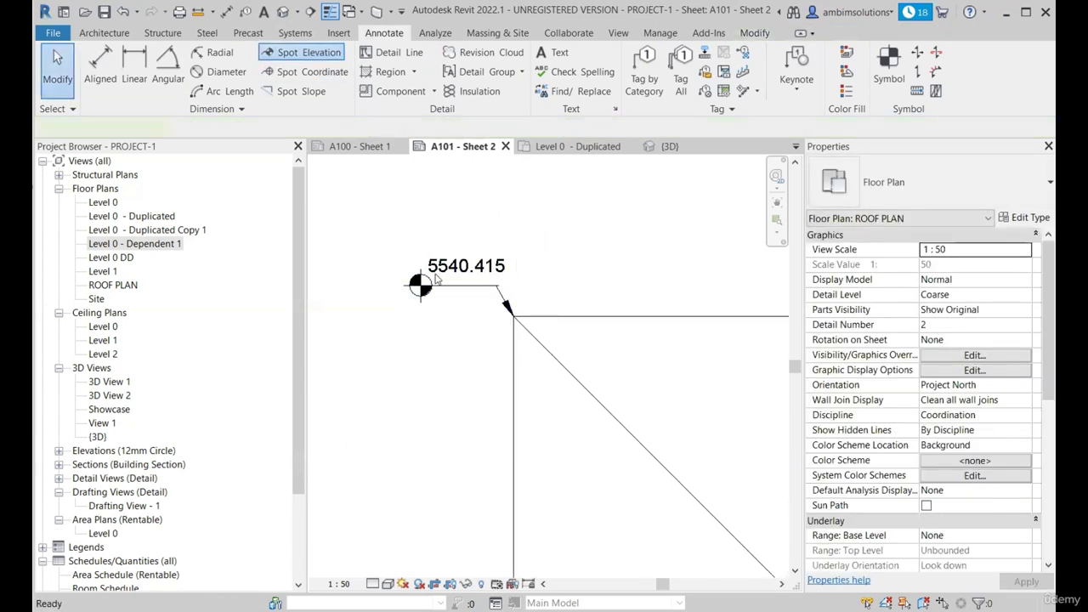
Add a spot elevation at the upper-right corner of the roof, with its leader running outward to the right.
{"action": "scroll", "coordinate": [438, 277], "scroll_direction": "down", "scroll_amount": 5}
{"action": "scroll", "coordinate": [501, 389], "scroll_direction": "down", "scroll_amount": 1}
{"action": "scroll", "coordinate": [692, 306], "scroll_direction": "up", "scroll_amount": 3}
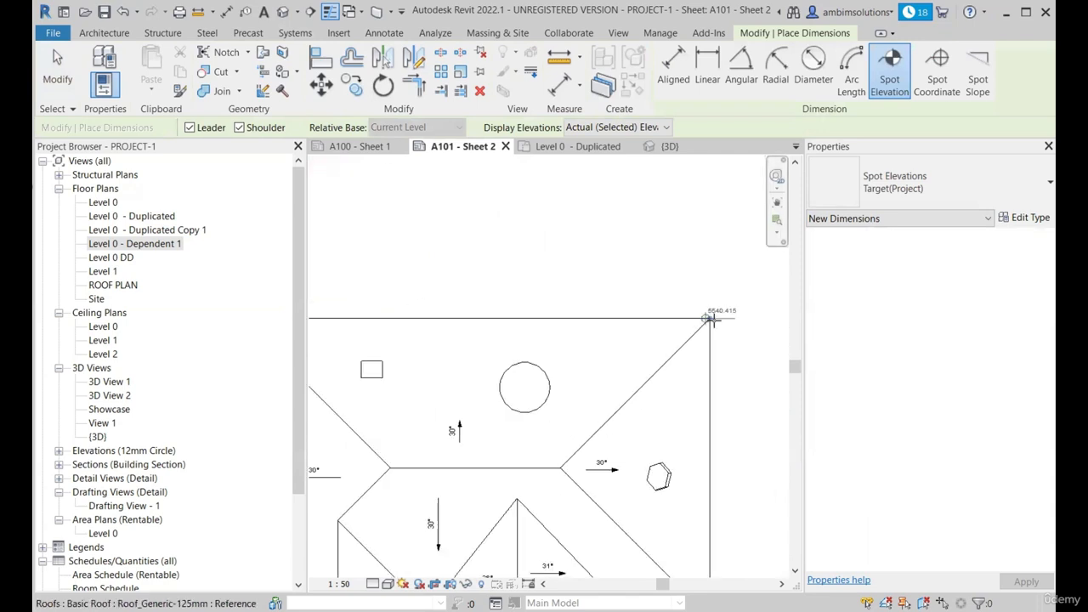
{"action": "scroll", "coordinate": [711, 319], "scroll_direction": "up", "scroll_amount": 4}
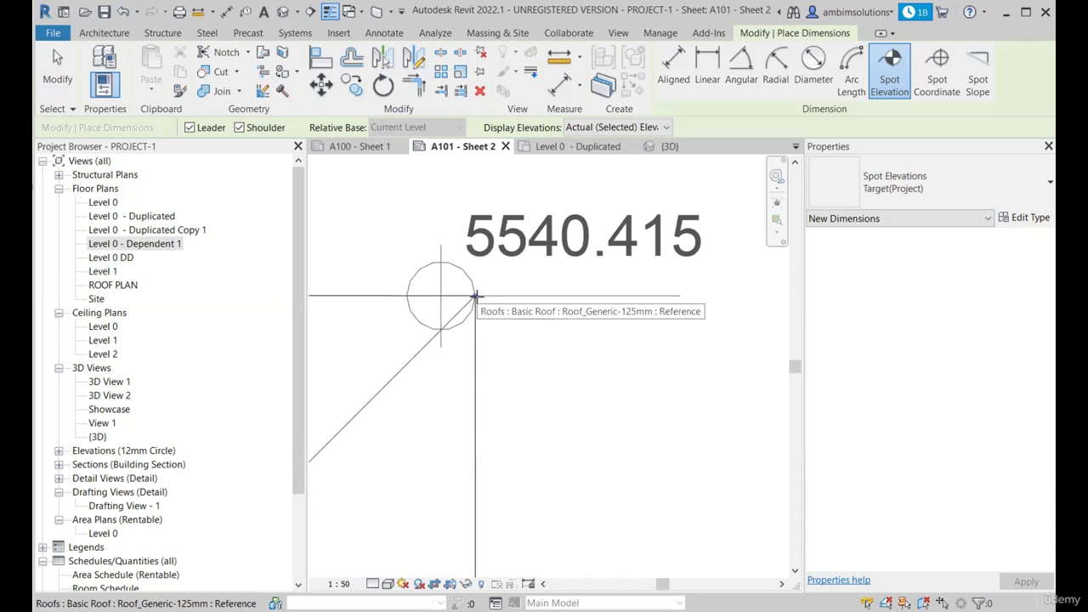
{"action": "scroll", "coordinate": [463, 340], "scroll_direction": "down", "scroll_amount": 1}
{"action": "left_click", "coordinate": [453, 367]}
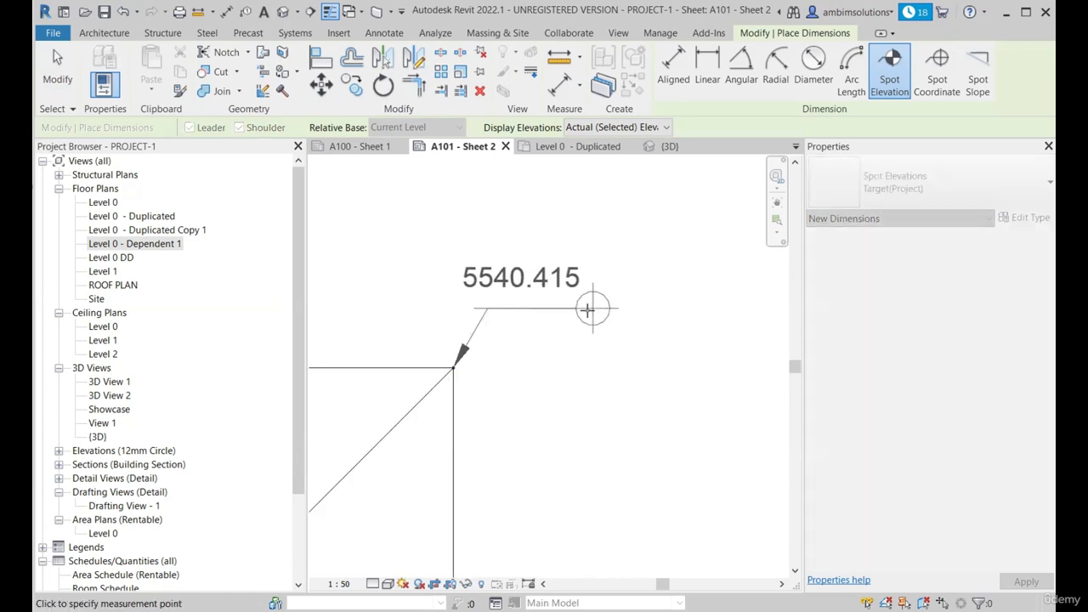
{"action": "left_click", "coordinate": [595, 310]}
{"action": "scroll", "coordinate": [608, 340], "scroll_direction": "up", "scroll_amount": 2}
{"action": "key", "text": "Escape"}
{"action": "key", "text": "Escape"}
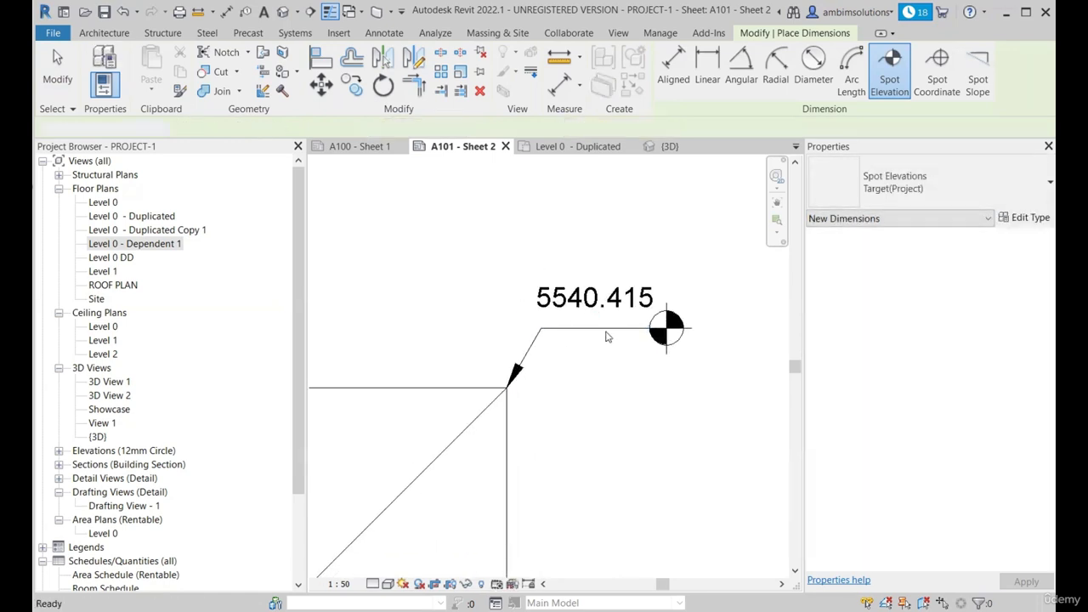
Extend the leader shoulder of the upper-right corner's spot elevation and adjust the position of its text.
{"action": "left_click", "coordinate": [585, 313]}
{"action": "mouse_move", "coordinate": [585, 311]}
{"action": "left_mouse_down"}
{"action": "mouse_move", "coordinate": [577, 321]}
{"action": "mouse_move", "coordinate": [586, 327]}
{"action": "left_mouse_up"}
{"action": "mouse_move", "coordinate": [504, 336]}
{"action": "left_mouse_down"}
{"action": "mouse_move", "coordinate": [481, 318]}
{"action": "mouse_move", "coordinate": [544, 344]}
{"action": "mouse_move", "coordinate": [499, 327]}
{"action": "left_mouse_up"}
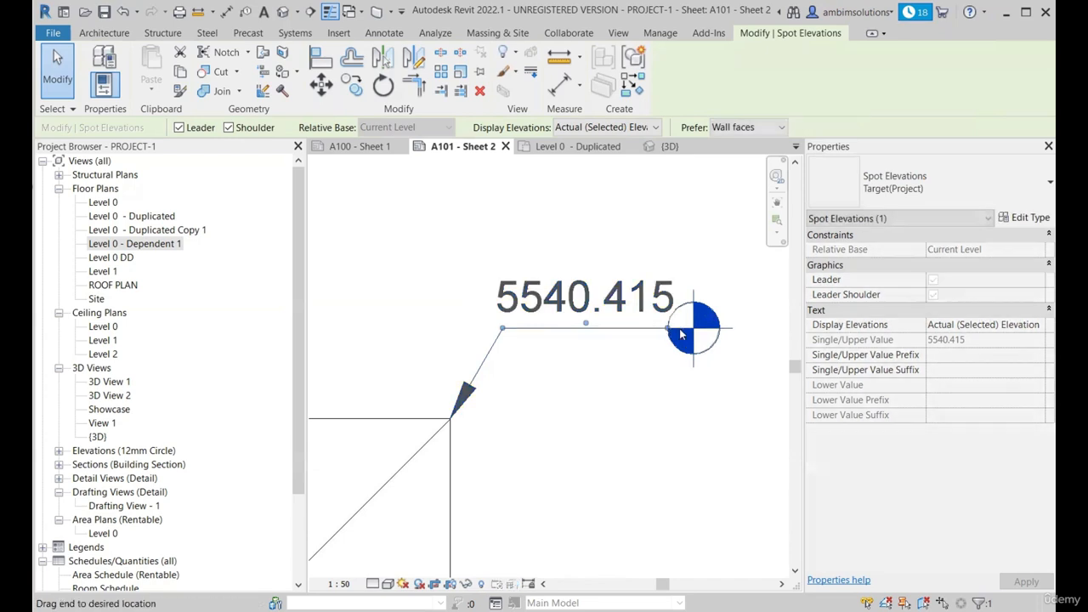
{"action": "left_click_drag", "start_coordinate": [676, 334], "coordinate": [731, 333]}
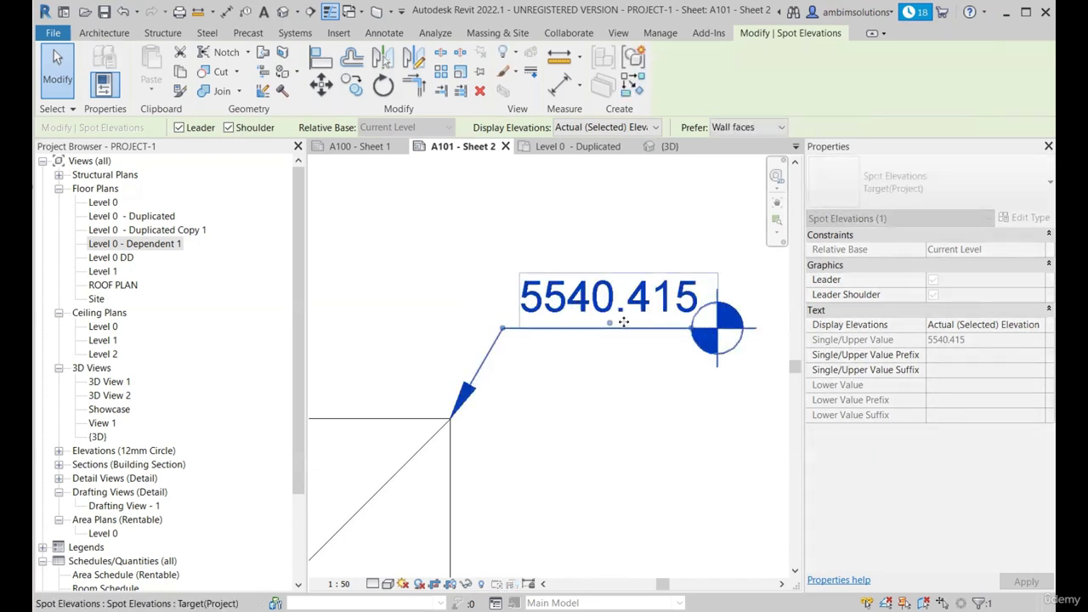
{"action": "left_click_drag", "start_coordinate": [620, 322], "coordinate": [600, 326]}
{"action": "key", "text": "Escape"}
{"action": "scroll", "coordinate": [643, 298], "scroll_direction": "down", "scroll_amount": 4}
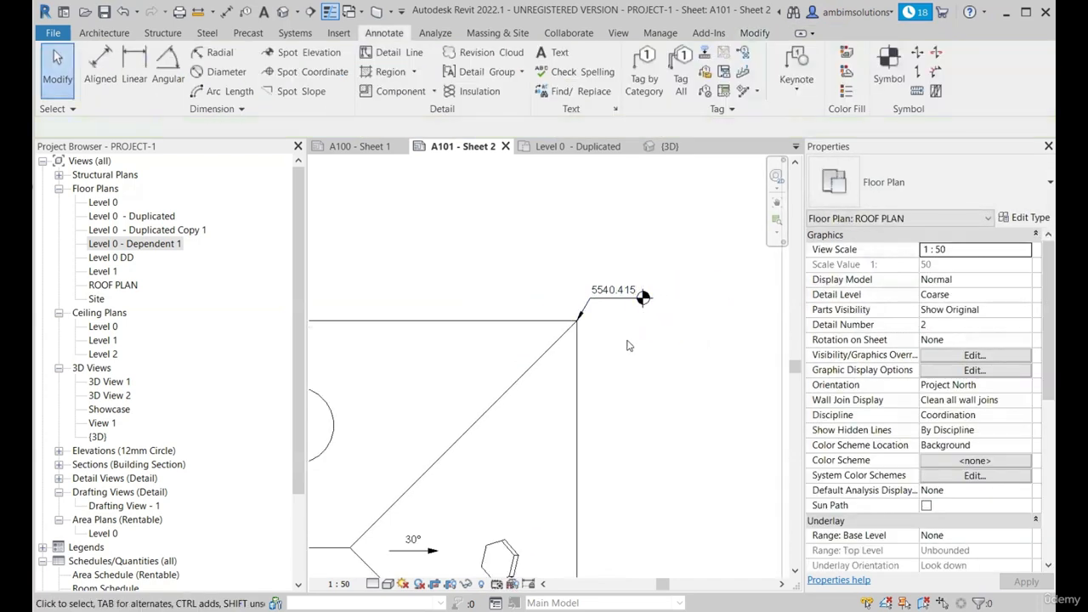
Create a similar spot elevation at the right end of the main ridge, with its leader running up and to the left.
{"action": "scroll", "coordinate": [643, 297], "scroll_direction": "up", "scroll_amount": 5}
{"action": "scroll", "coordinate": [658, 289], "scroll_direction": "down", "scroll_amount": 4}
{"action": "left_click", "coordinate": [639, 279]}
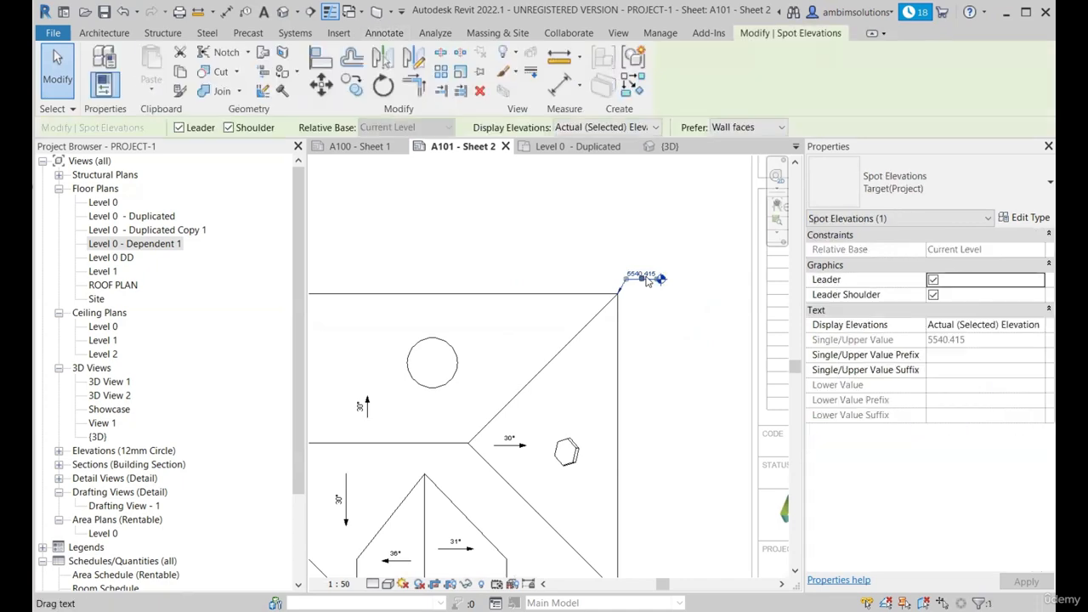
{"action": "key", "text": "c"}
{"action": "key", "text": "s"}
{"action": "scroll", "coordinate": [639, 260], "scroll_direction": "down", "scroll_amount": 2}
{"action": "scroll", "coordinate": [477, 488], "scroll_direction": "up", "scroll_amount": 1}
{"action": "scroll", "coordinate": [562, 315], "scroll_direction": "up", "scroll_amount": 6}
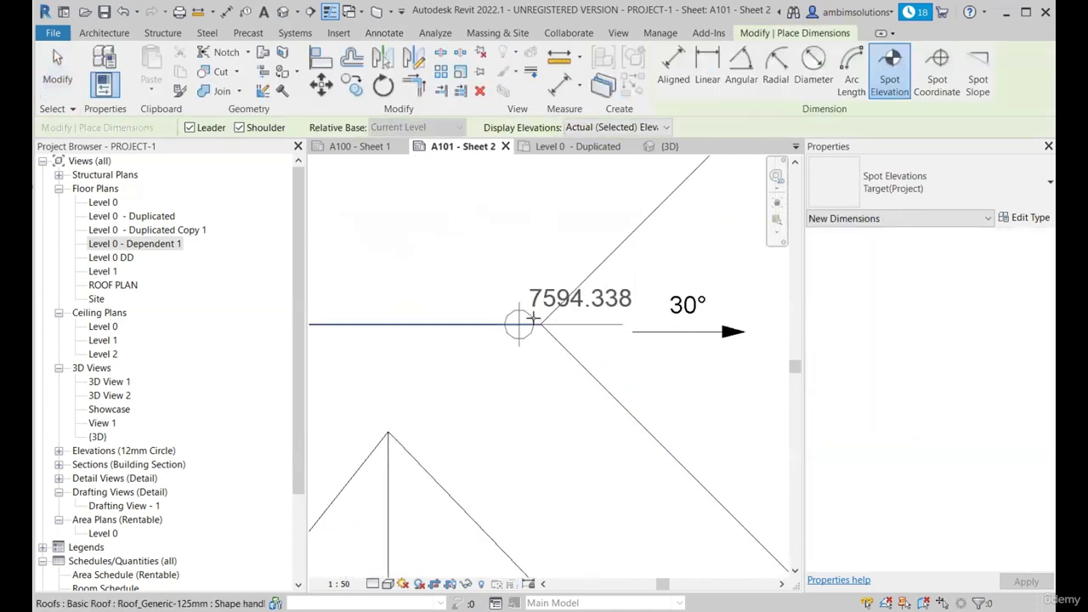
{"action": "left_click", "coordinate": [546, 324]}
{"action": "left_click", "coordinate": [499, 280]}
{"action": "left_click", "coordinate": [399, 277]}
{"action": "scroll", "coordinate": [594, 247], "scroll_direction": "down", "scroll_amount": 6}
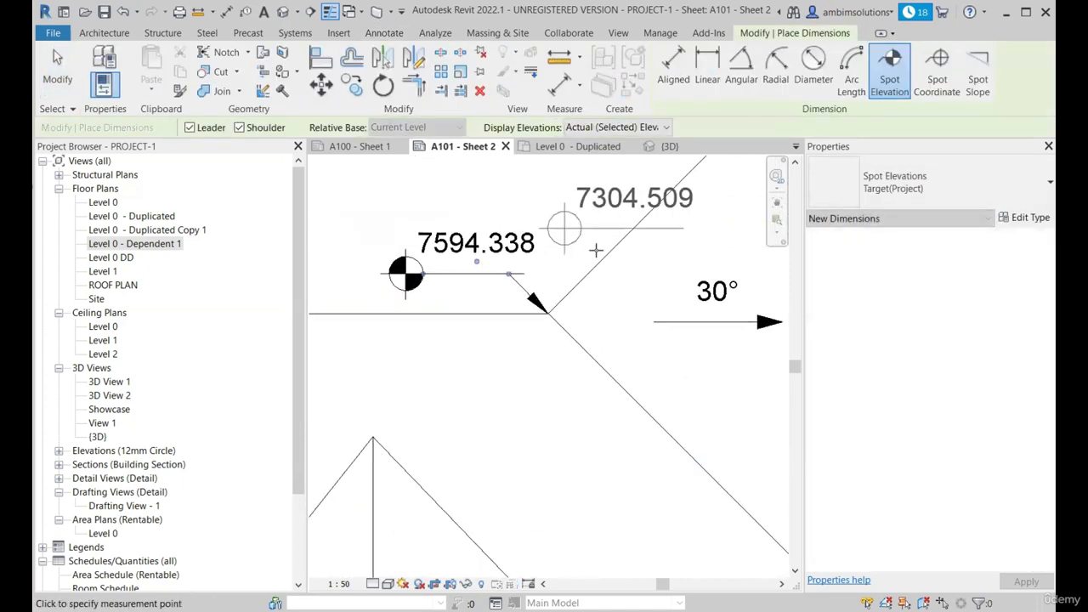
Place spot elevations at the lower end of the dormer ridge and at the main roof's lower-right corner.
{"action": "scroll", "coordinate": [551, 343], "scroll_direction": "up", "scroll_amount": 3}
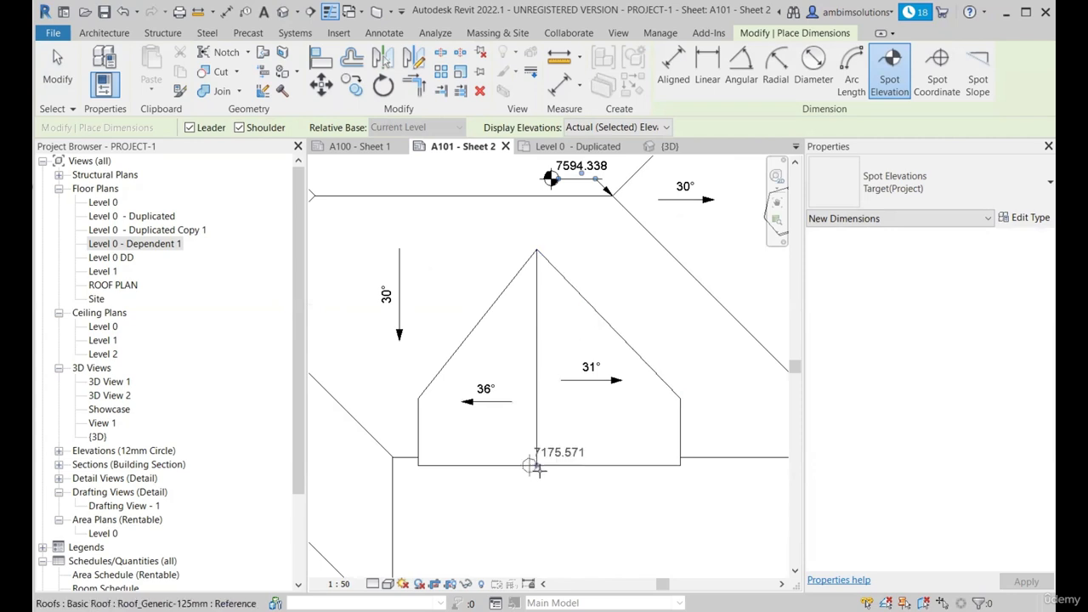
{"action": "left_click", "coordinate": [538, 469]}
{"action": "middle_click_drag", "start_coordinate": [523, 478], "coordinate": [498, 429]}
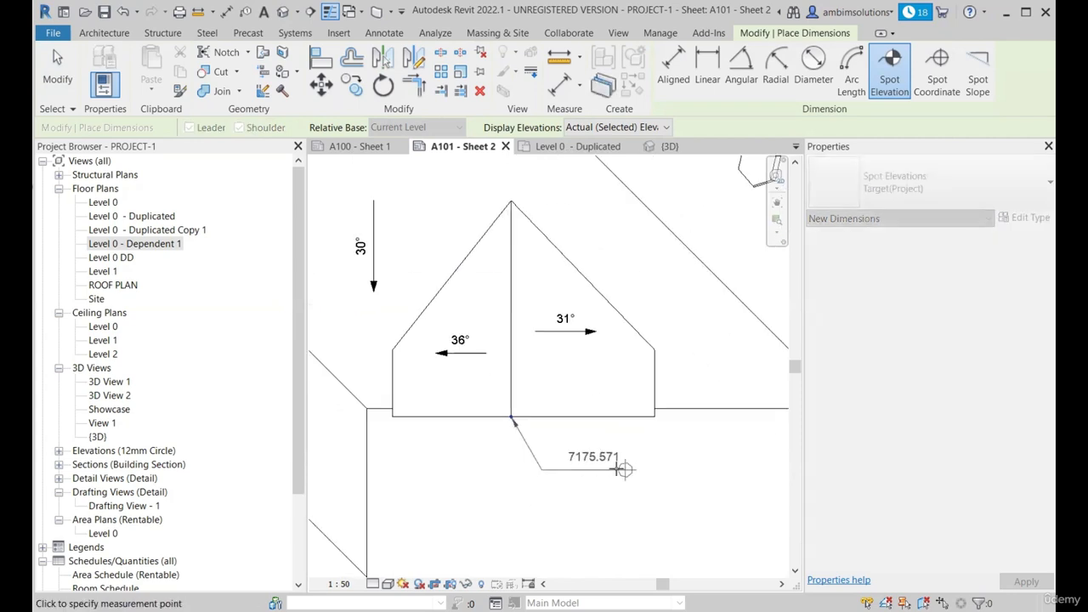
{"action": "scroll", "coordinate": [476, 419], "scroll_direction": "down", "scroll_amount": 3}
{"action": "scroll", "coordinate": [681, 408], "scroll_direction": "up", "scroll_amount": 6}
{"action": "left_click", "coordinate": [657, 396]}
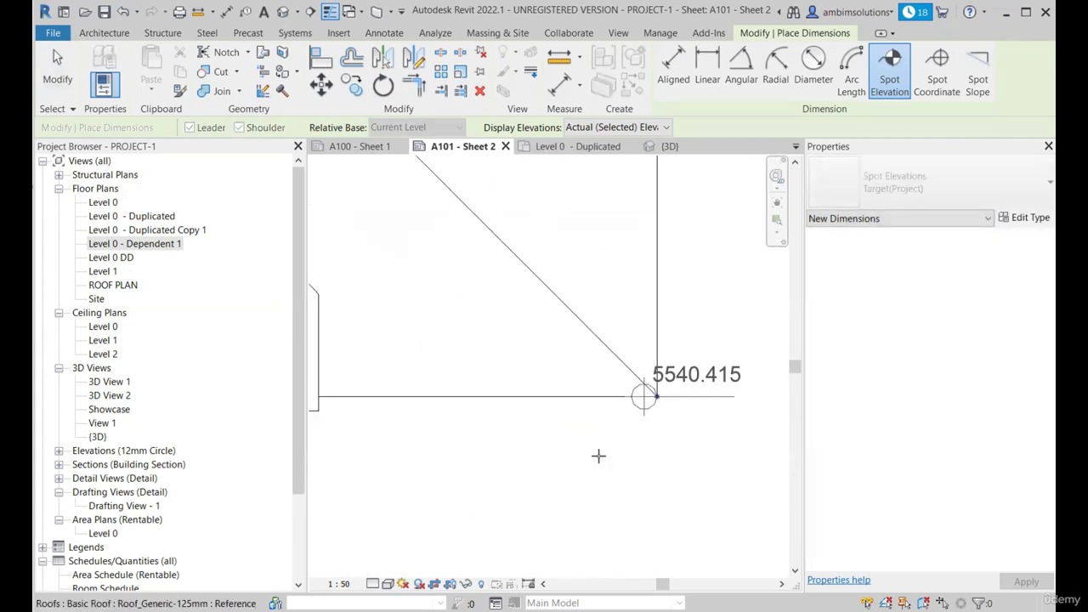
{"action": "scroll", "coordinate": [600, 454], "scroll_direction": "down", "scroll_amount": 3}
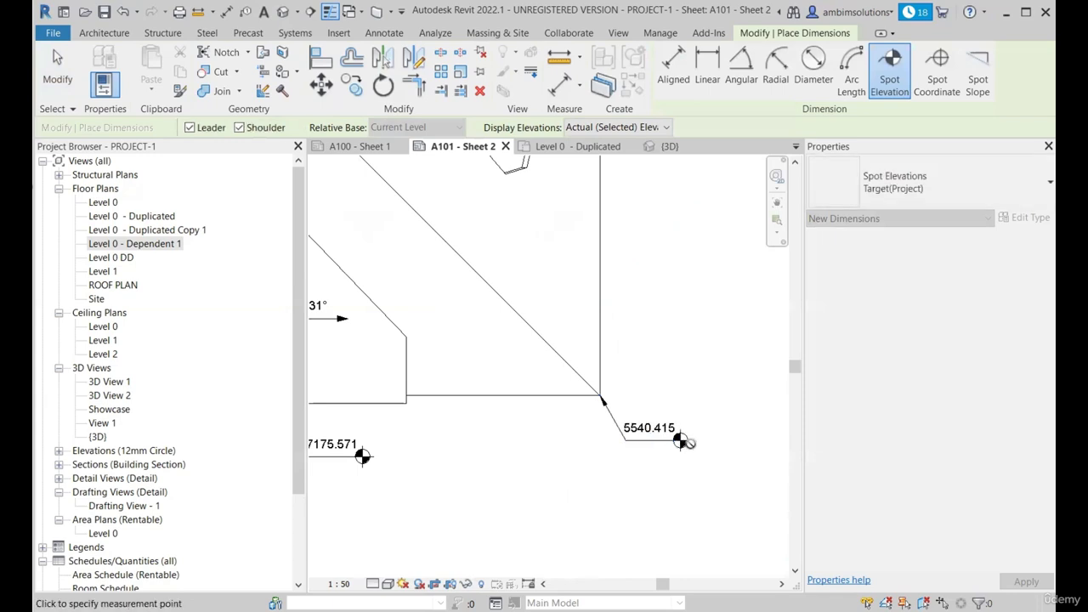
Place spot elevations at the lower-right and lower-left corners of the roof's lower wing, with leaders pointing outward.
{"action": "scroll", "coordinate": [680, 440], "scroll_direction": "down", "scroll_amount": 3}
{"action": "scroll", "coordinate": [527, 493], "scroll_direction": "up", "scroll_amount": 4}
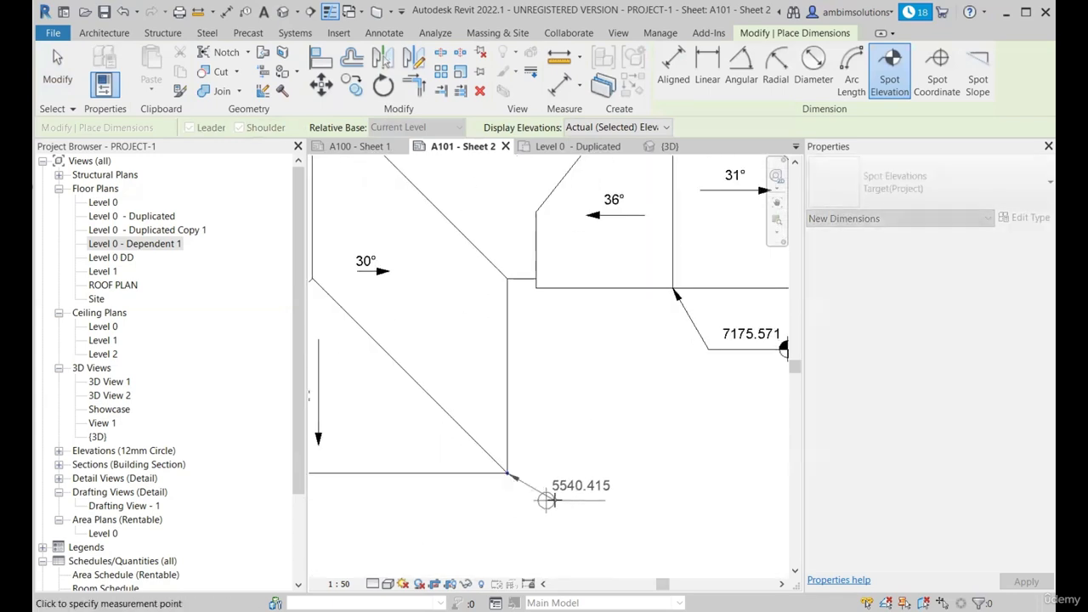
{"action": "left_click", "coordinate": [607, 499]}
{"action": "scroll", "coordinate": [607, 500], "scroll_direction": "down", "scroll_amount": 3}
{"action": "scroll", "coordinate": [464, 476], "scroll_direction": "up", "scroll_amount": 5}
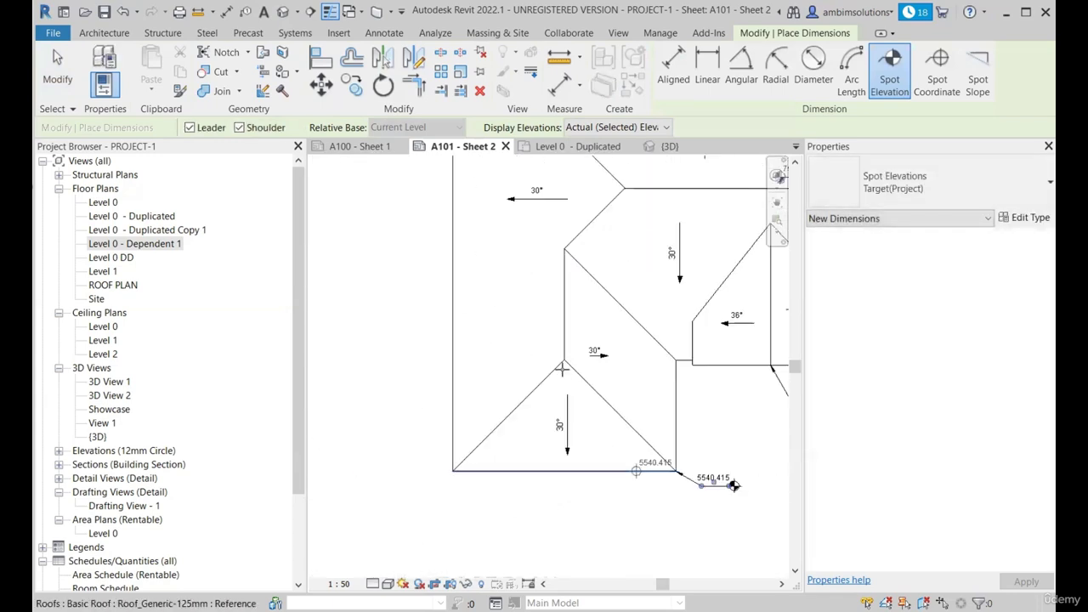
{"action": "left_click", "coordinate": [469, 474]}
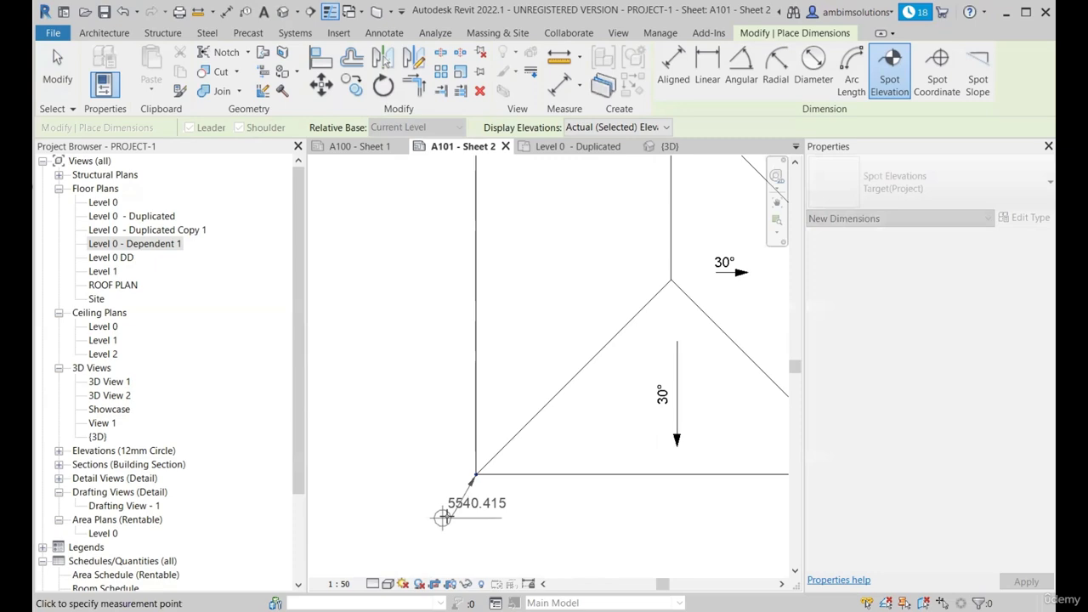
{"action": "left_click", "coordinate": [383, 518]}
{"action": "scroll", "coordinate": [441, 478], "scroll_direction": "down", "scroll_amount": 3}
{"action": "scroll", "coordinate": [545, 392], "scroll_direction": "down", "scroll_amount": 2}
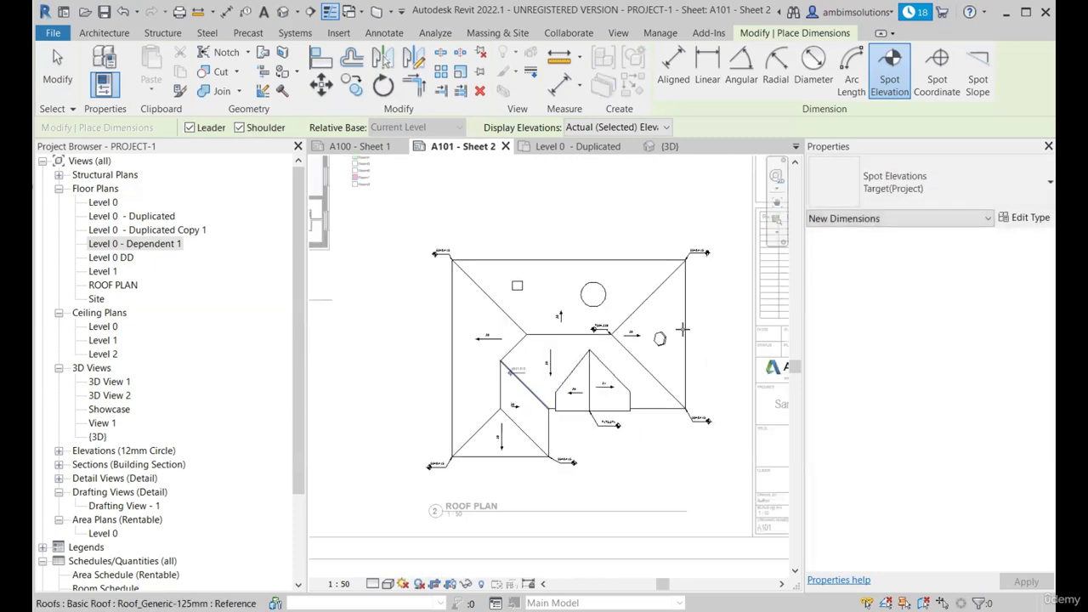
{"action": "key", "text": "Escape"}
Set the Elevation Base to Survey Point in the type properties of the spot elevation at the main roof's lower-right corner.
{"action": "scroll", "coordinate": [673, 416], "scroll_direction": "up", "scroll_amount": 6}
{"action": "left_click", "coordinate": [696, 415]}
{"action": "scroll", "coordinate": [696, 415], "scroll_direction": "up", "scroll_amount": 3}
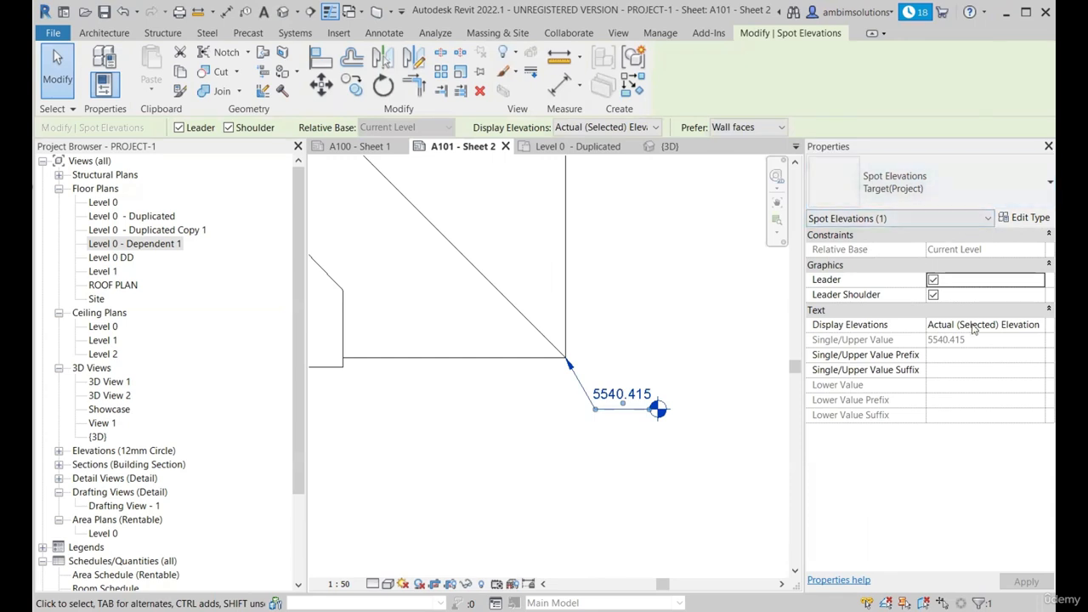
{"action": "left_click", "coordinate": [1029, 219]}
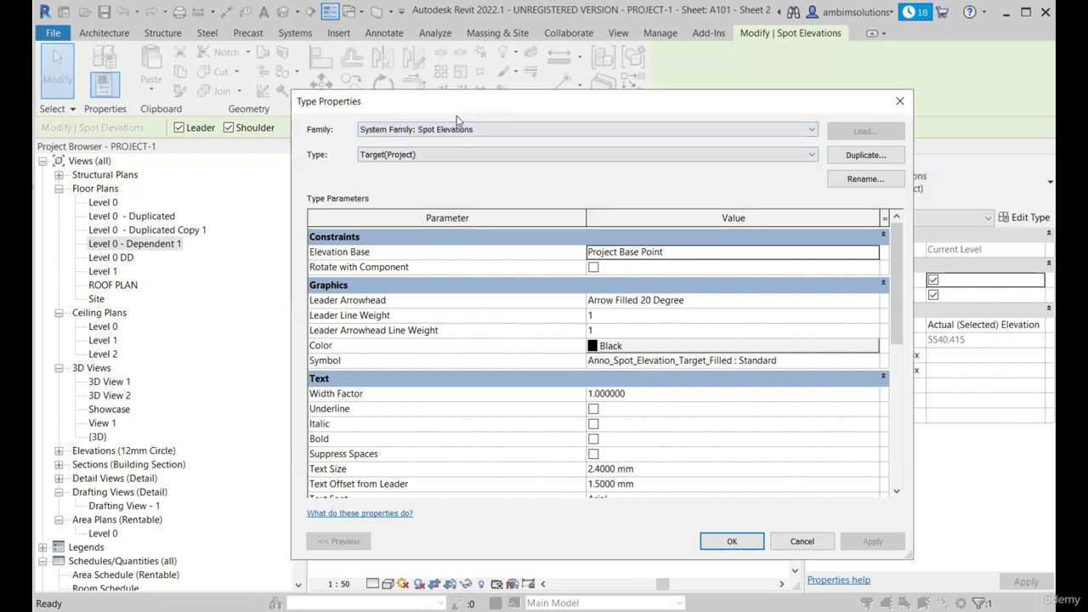
{"action": "left_click_drag", "start_coordinate": [518, 116], "coordinate": [447, 118]}
{"action": "scroll", "coordinate": [527, 318], "scroll_direction": "down", "scroll_amount": 1}
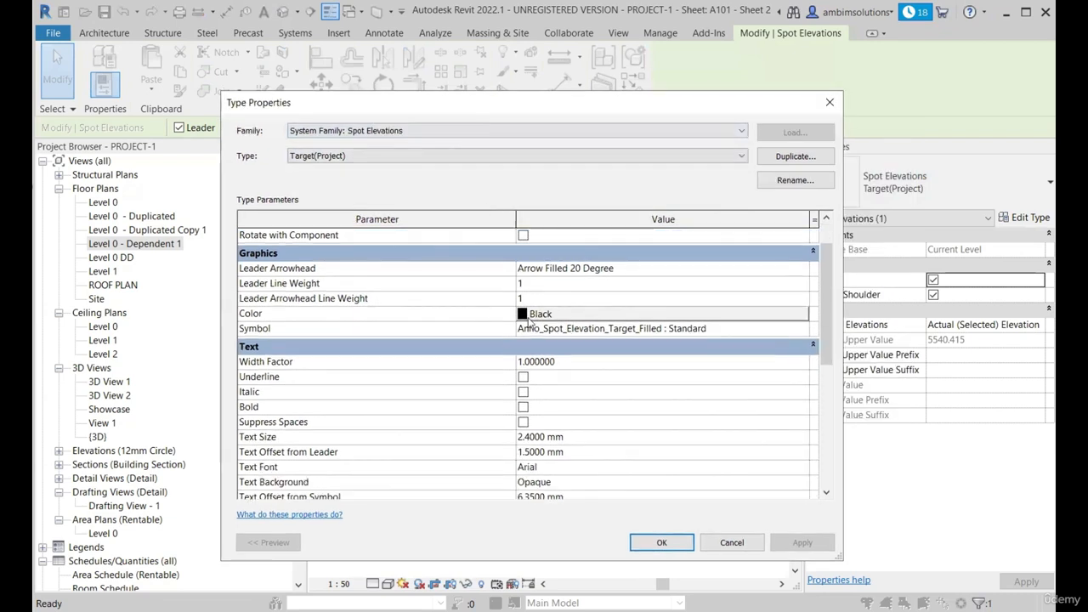
{"action": "scroll", "coordinate": [430, 324], "scroll_direction": "down", "scroll_amount": 3}
{"action": "scroll", "coordinate": [442, 335], "scroll_direction": "up", "scroll_amount": 4}
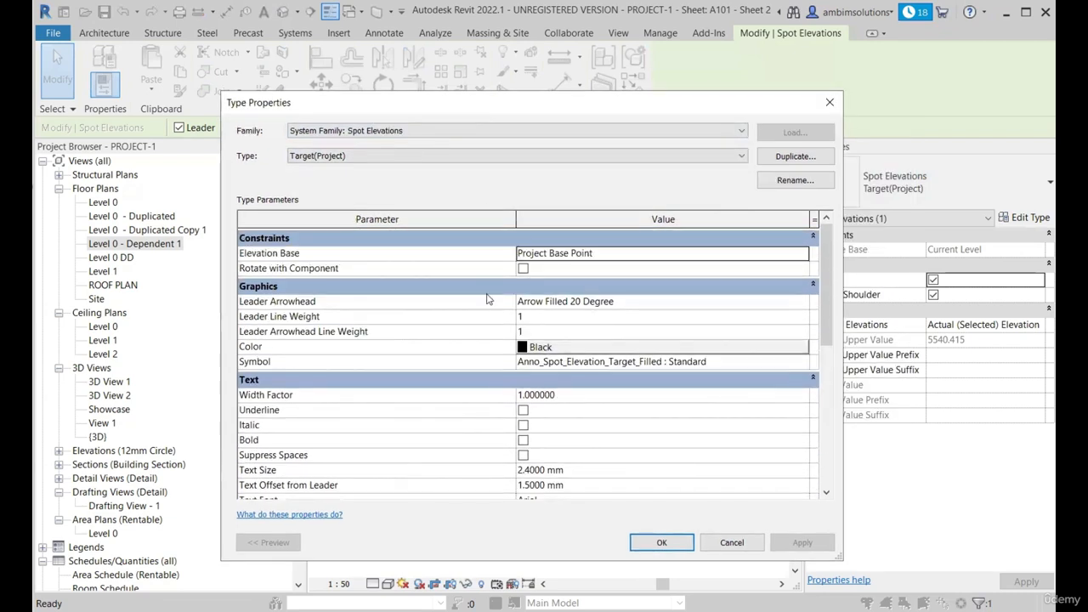
{"action": "scroll", "coordinate": [488, 298], "scroll_direction": "down", "scroll_amount": 1}
{"action": "scroll", "coordinate": [505, 310], "scroll_direction": "up", "scroll_amount": 1}
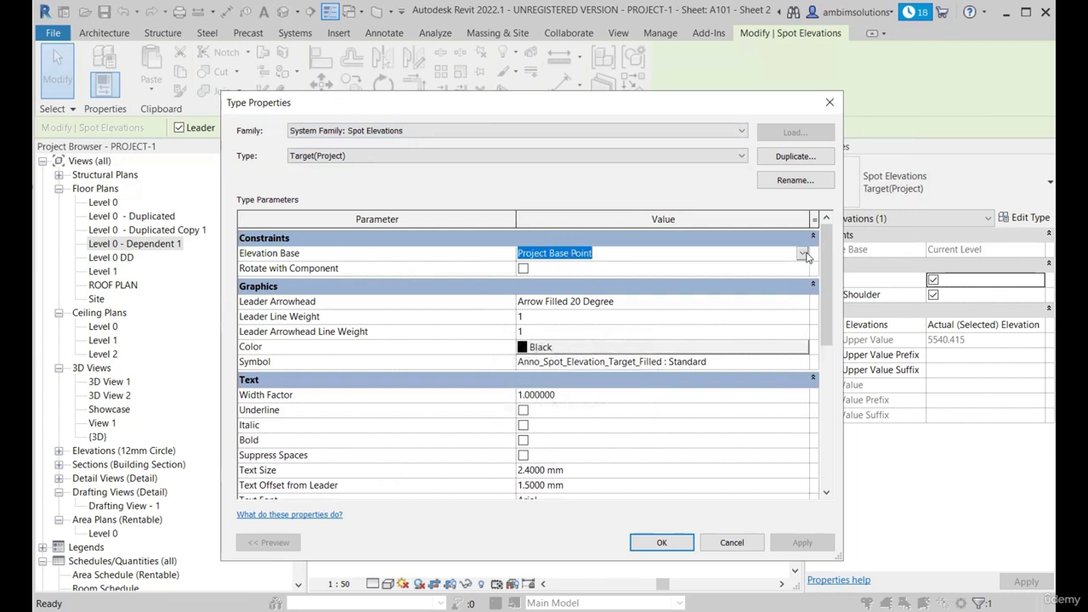
{"action": "left_click", "coordinate": [802, 253]}
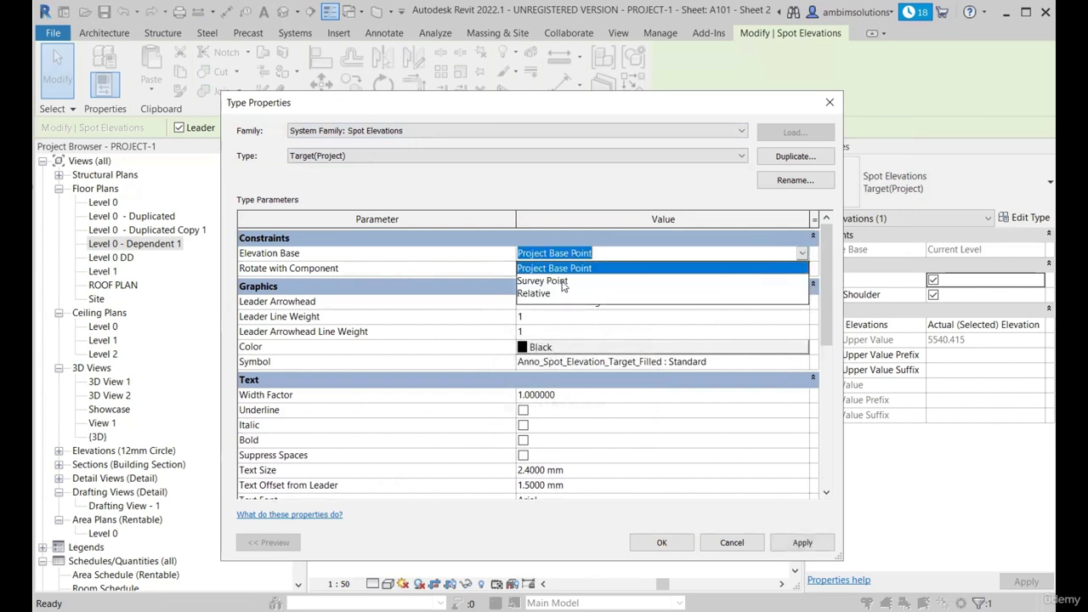
{"action": "left_click", "coordinate": [563, 281]}
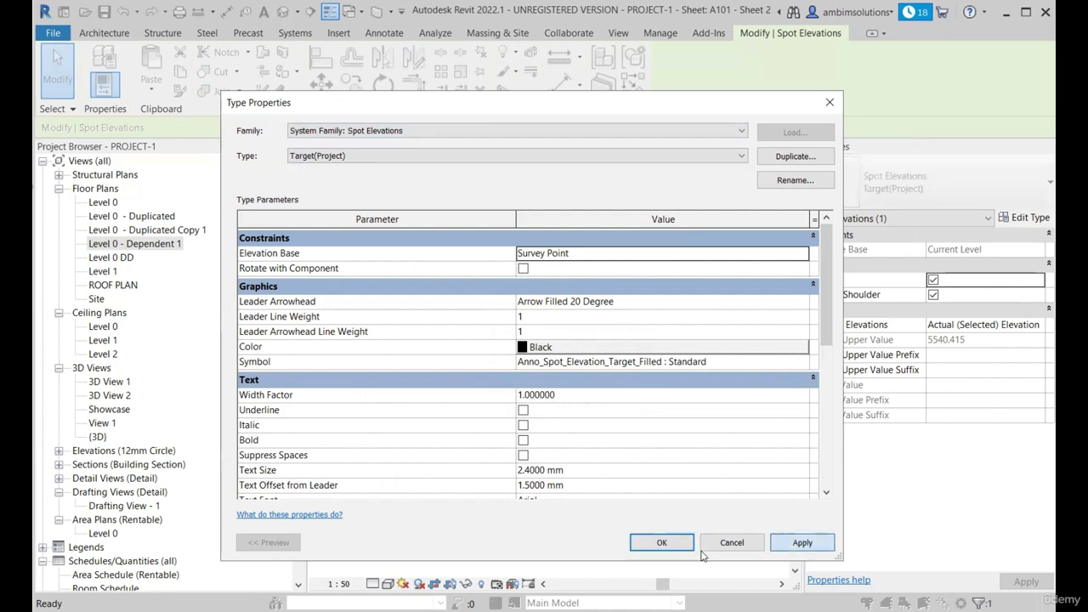
{"action": "left_click", "coordinate": [662, 543]}
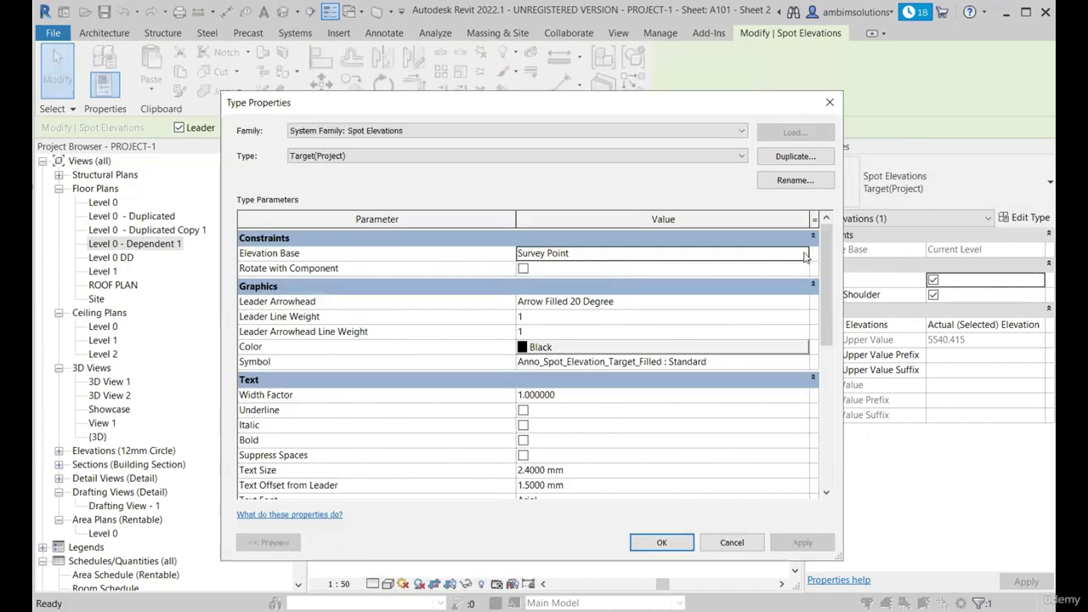
Set the Elevation Base of the Target(Project) spot elevation type to Relative and apply the change.
{"action": "left_click", "coordinate": [803, 254]}
{"action": "left_click", "coordinate": [535, 293]}
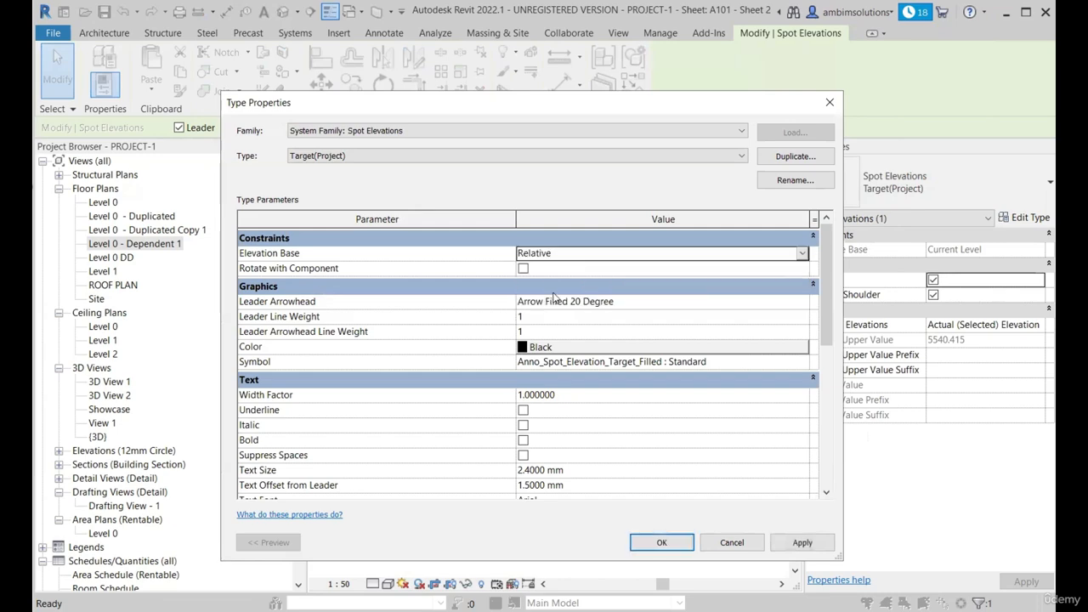
{"action": "left_click", "coordinate": [802, 542]}
{"action": "left_click", "coordinate": [661, 542]}
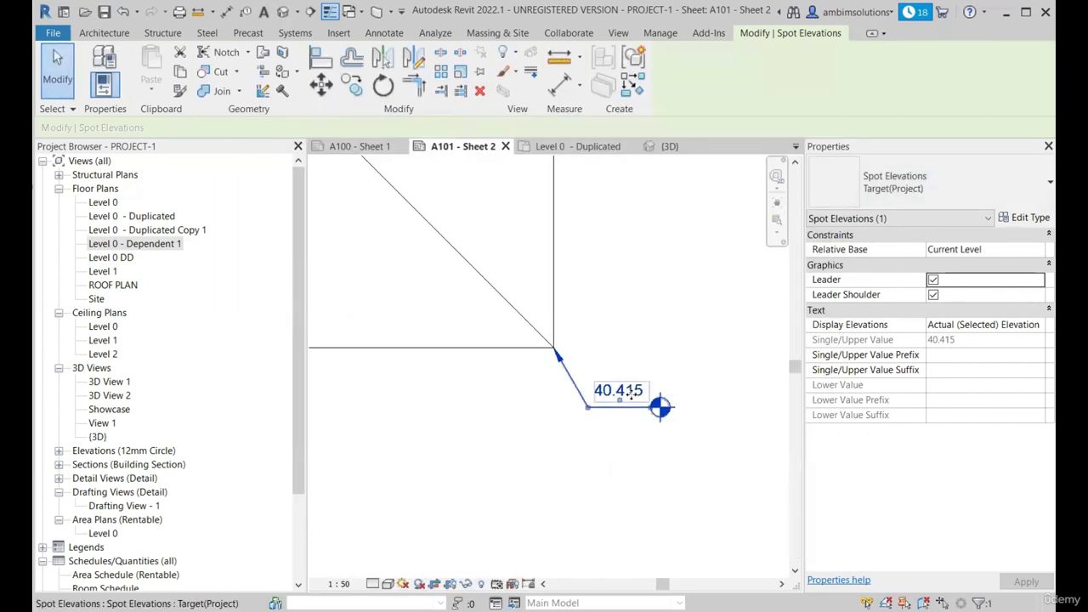
Try Level 0 and Level 1 as relative base for the lower-right corner's spot elevation, and return it to Current Level.
{"action": "scroll", "coordinate": [624, 401], "scroll_direction": "down", "scroll_amount": 5}
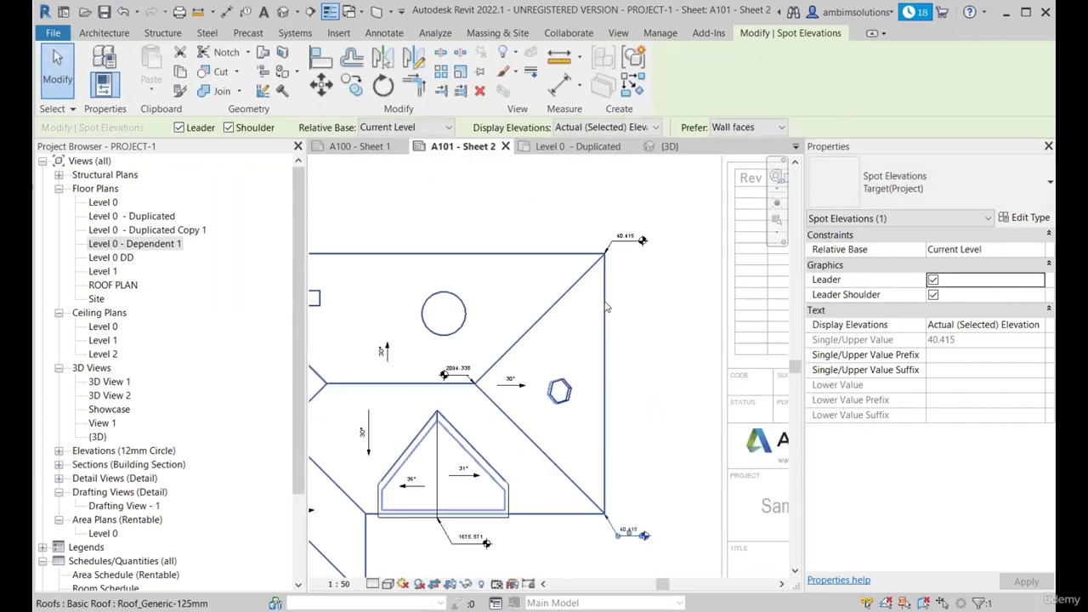
{"action": "scroll", "coordinate": [622, 293], "scroll_direction": "down", "scroll_amount": 2}
{"action": "scroll", "coordinate": [648, 510], "scroll_direction": "up", "scroll_amount": 6}
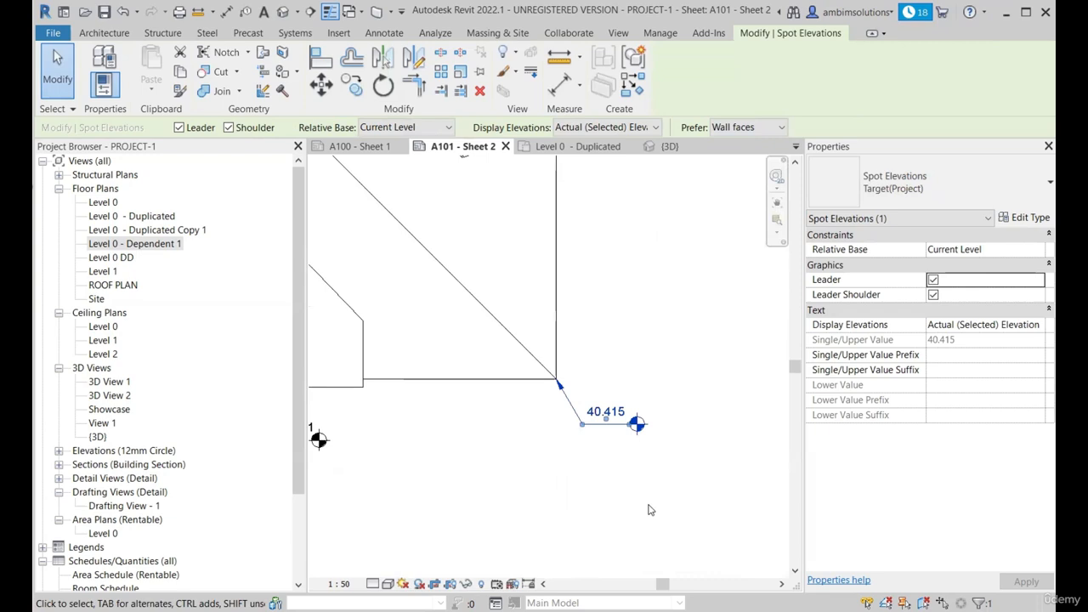
{"action": "left_click", "coordinate": [399, 128]}
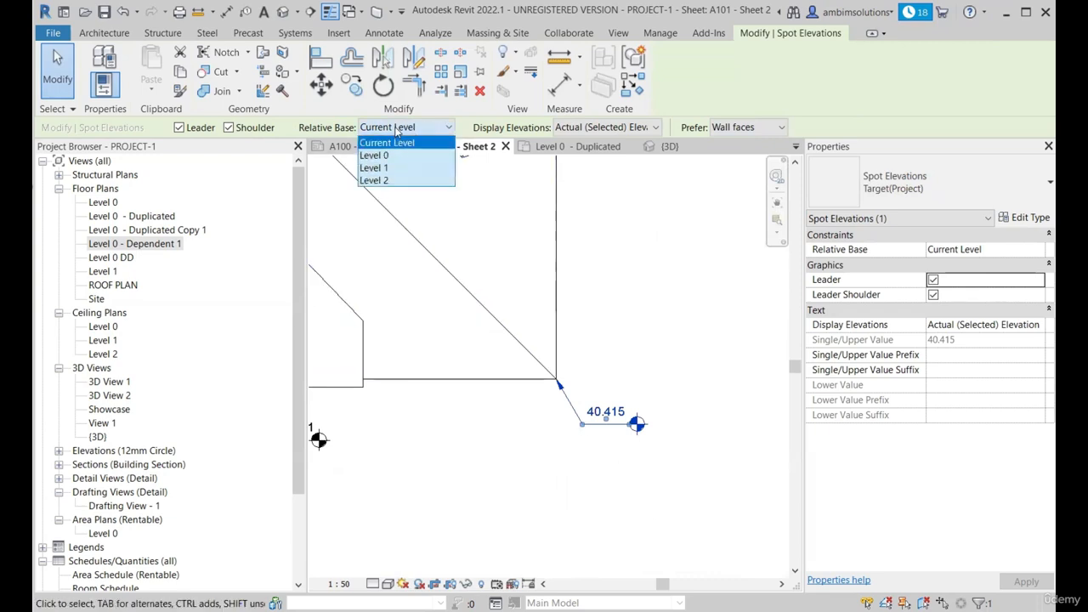
{"action": "left_click", "coordinate": [390, 158]}
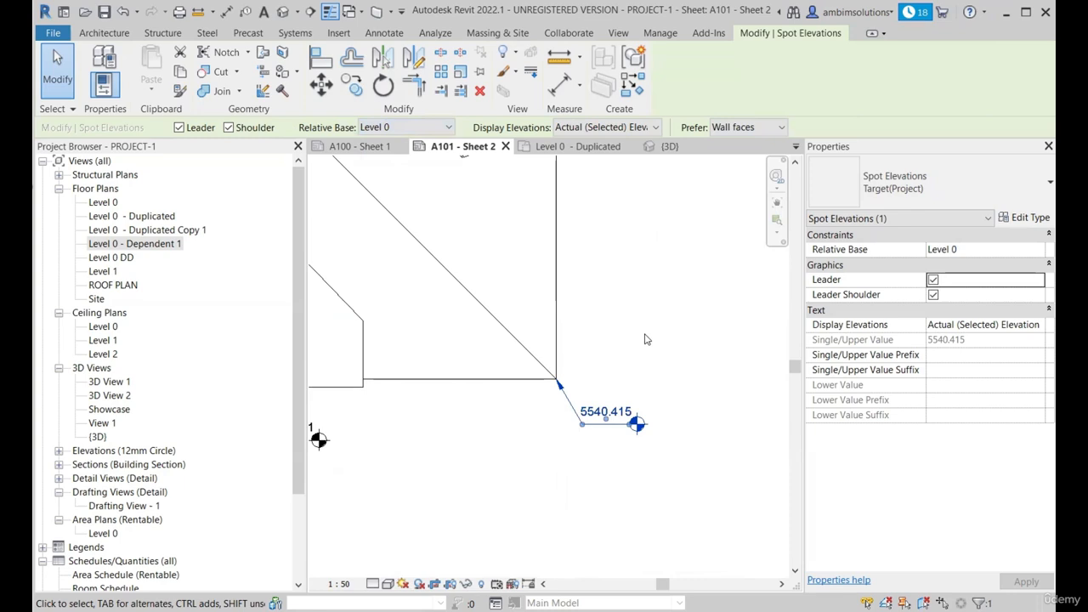
{"action": "left_click", "coordinate": [412, 127]}
{"action": "left_click", "coordinate": [386, 167]}
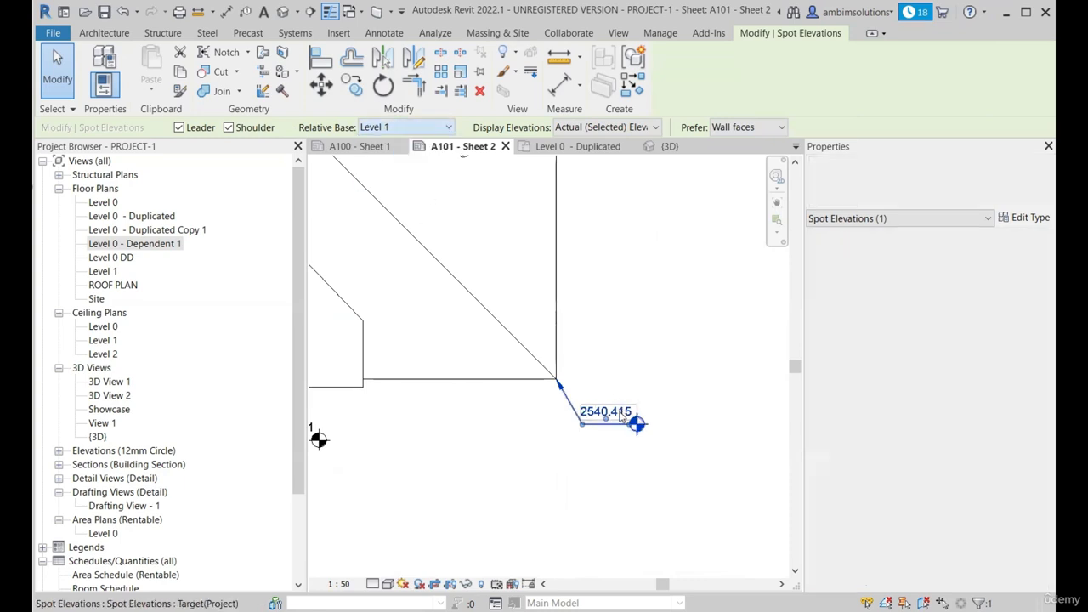
{"action": "left_click", "coordinate": [404, 126]}
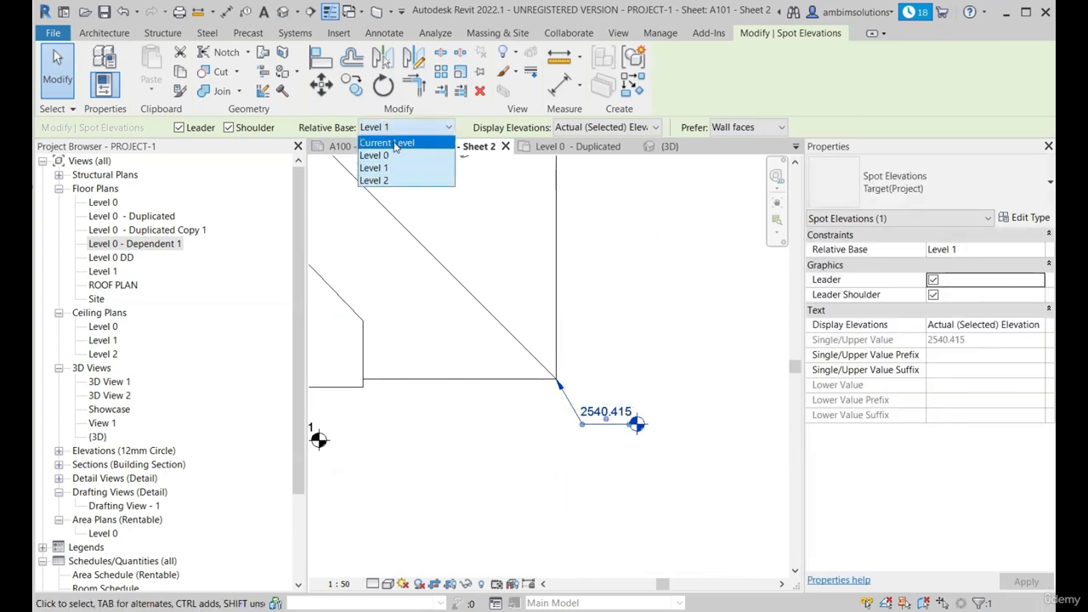
{"action": "left_click", "coordinate": [387, 143]}
{"action": "scroll", "coordinate": [630, 438], "scroll_direction": "down", "scroll_amount": 3}
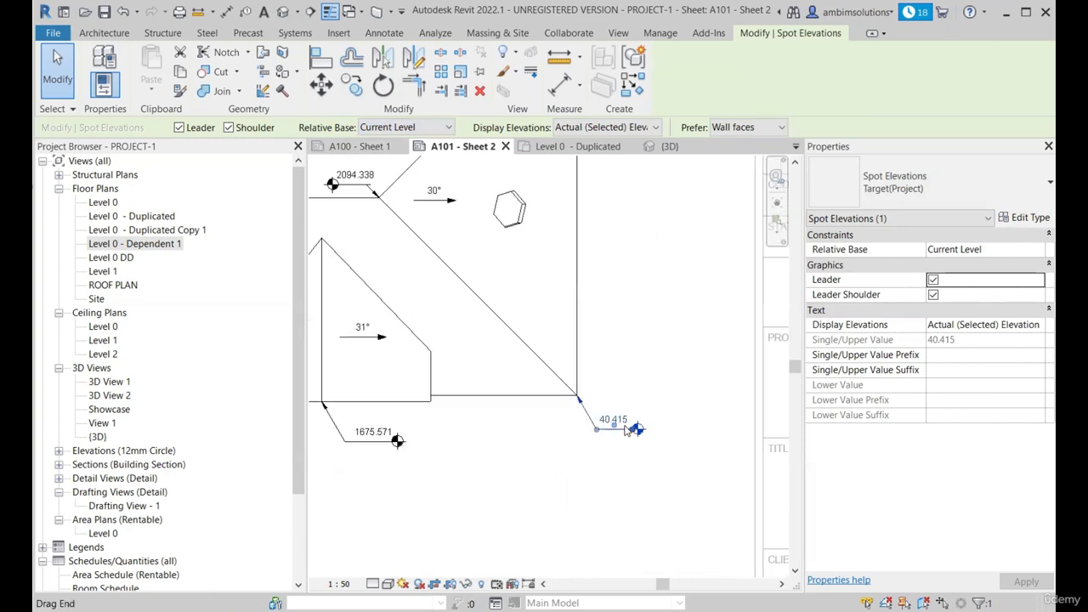
{"action": "scroll", "coordinate": [633, 435], "scroll_direction": "up", "scroll_amount": 3}
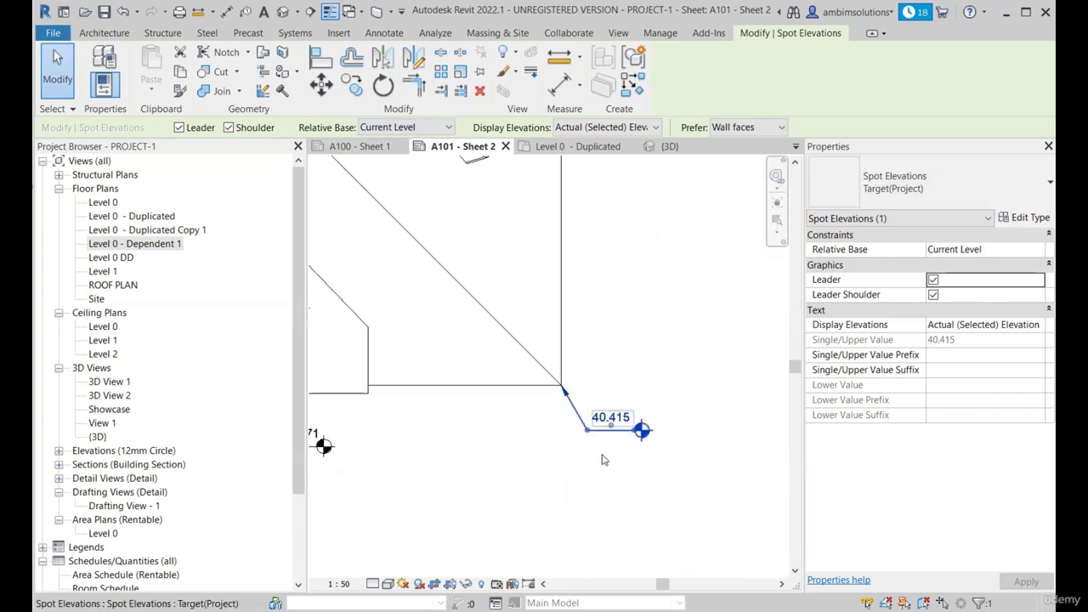
Set the relative base of the spot elevation at the main roof's lower-right corner to Level 0.
{"action": "left_click", "coordinate": [405, 128]}
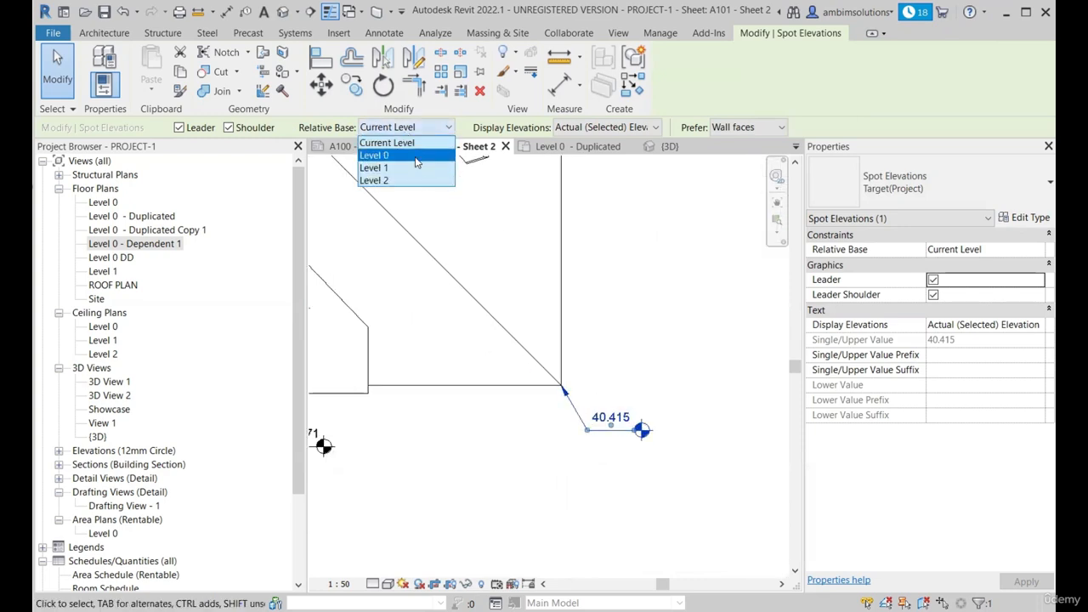
{"action": "scroll", "coordinate": [559, 382], "scroll_direction": "up", "scroll_amount": 4}
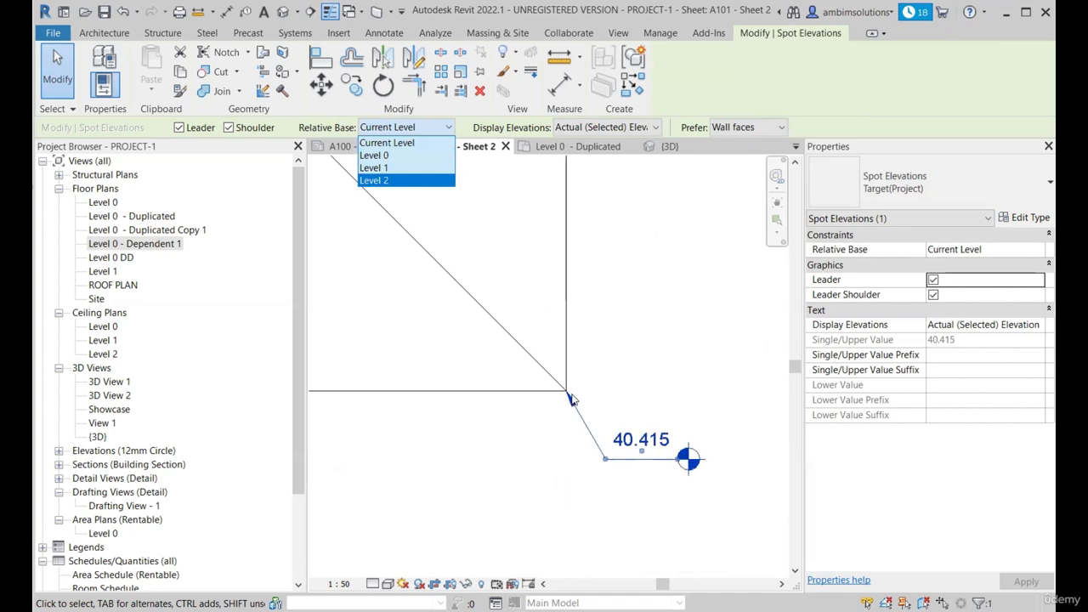
{"action": "scroll", "coordinate": [561, 386], "scroll_direction": "down", "scroll_amount": 2}
{"action": "left_click", "coordinate": [386, 155]}
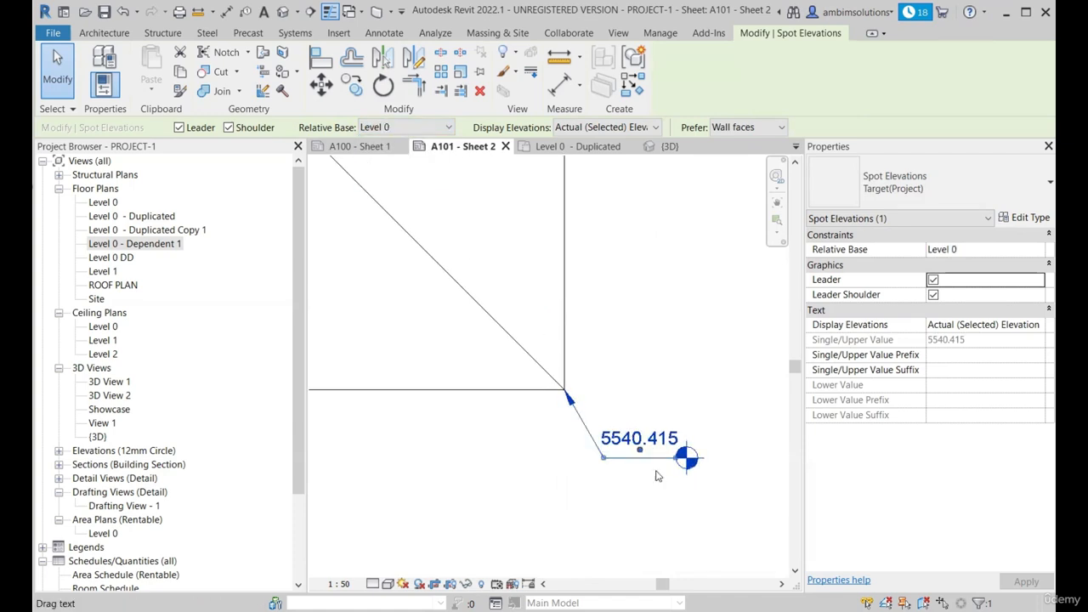
{"action": "scroll", "coordinate": [650, 464], "scroll_direction": "down", "scroll_amount": 2}
{"action": "scroll", "coordinate": [677, 456], "scroll_direction": "down", "scroll_amount": 4}
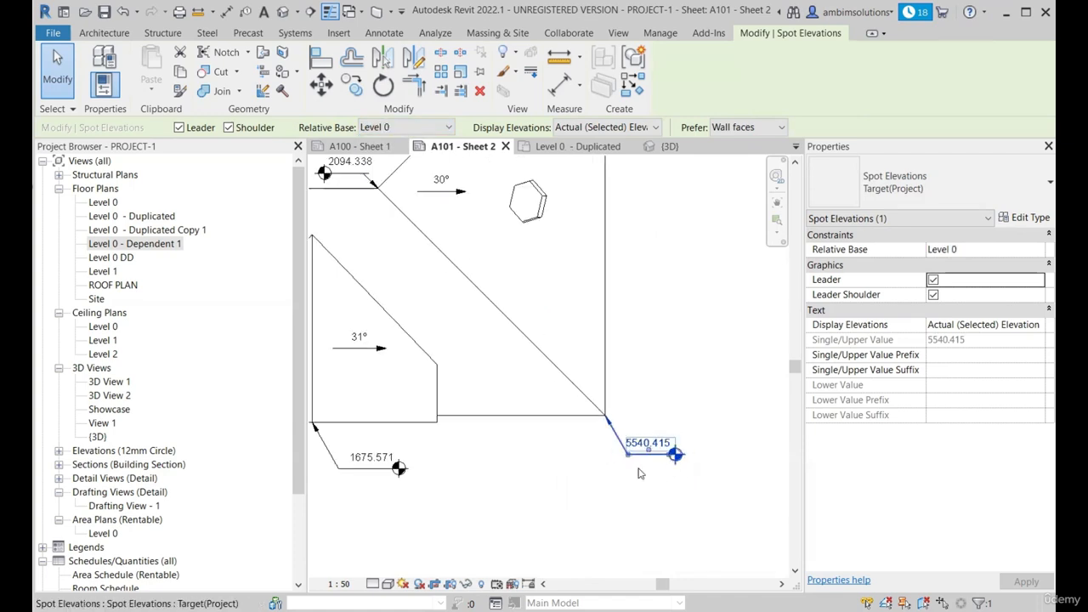
Set the relative base of the spot elevation at the roof's upper-right corner to Level 0.
{"action": "scroll", "coordinate": [672, 221], "scroll_direction": "up", "scroll_amount": 5}
{"action": "key", "text": "ctrl+z"}
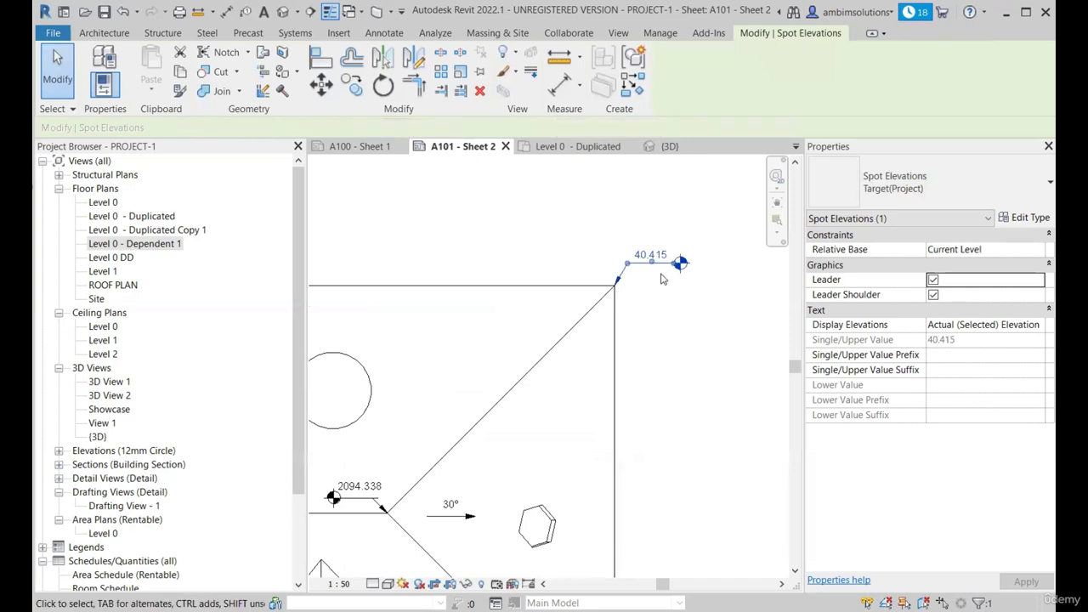
{"action": "left_click", "coordinate": [1037, 249]}
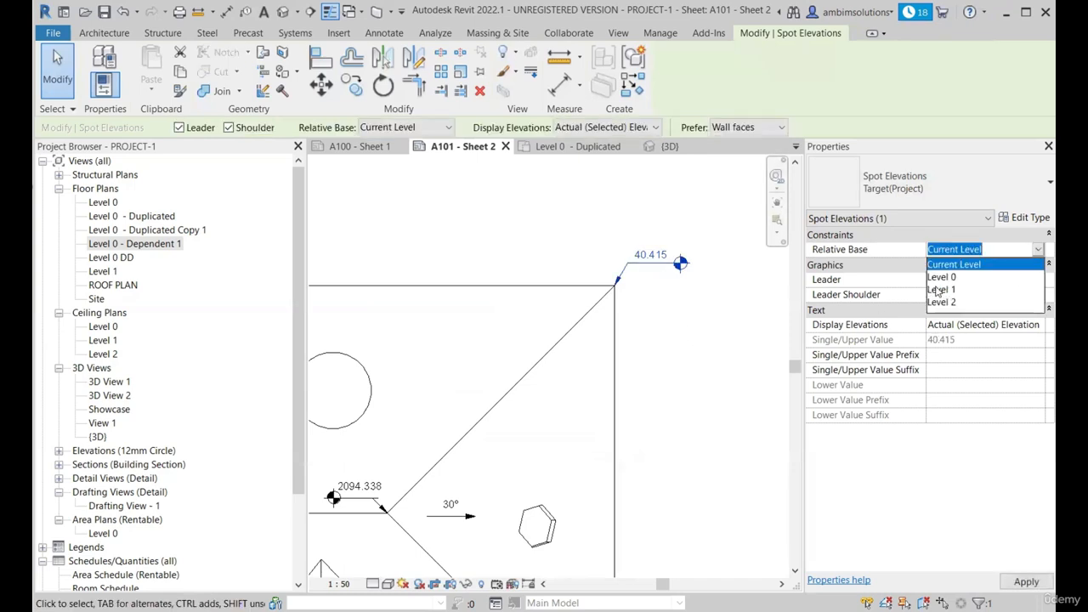
{"action": "left_click", "coordinate": [941, 277]}
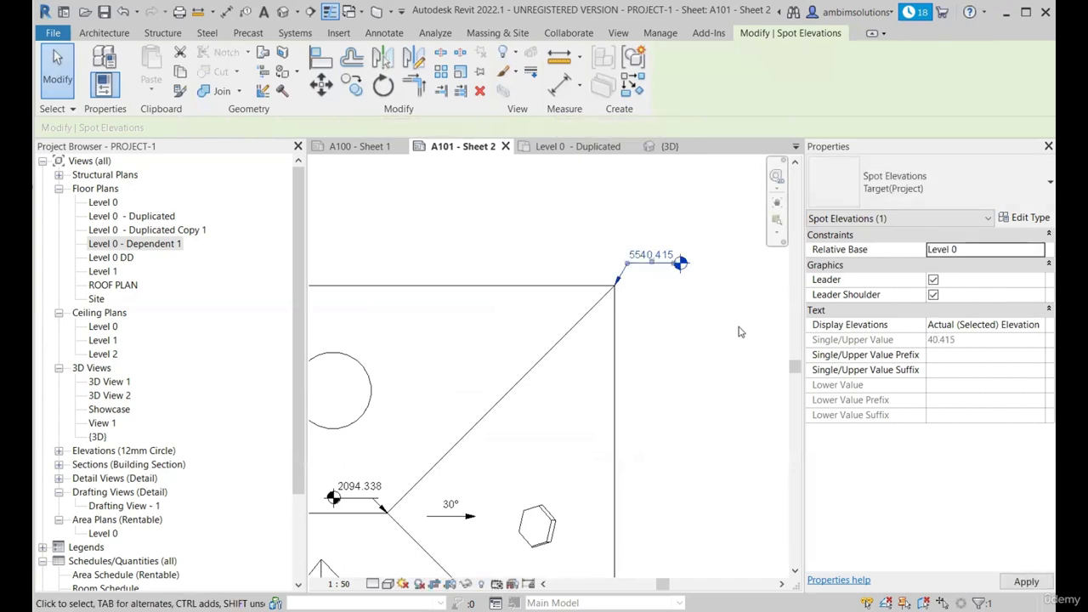
{"action": "key", "text": "Escape"}
{"action": "scroll", "coordinate": [679, 260], "scroll_direction": "down", "scroll_amount": 3}
{"action": "scroll", "coordinate": [705, 255], "scroll_direction": "up", "scroll_amount": 3}
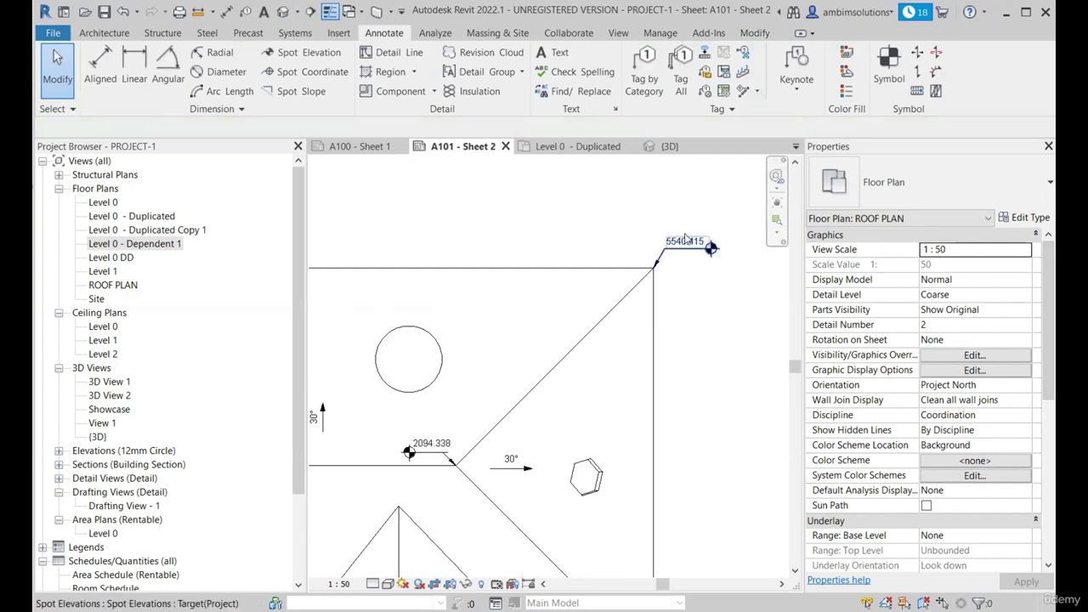
Select all instances of the upper-left corner's spot elevation type and set their relative base to Level 0.
{"action": "scroll", "coordinate": [712, 248], "scroll_direction": "up", "scroll_amount": 2}
{"action": "scroll", "coordinate": [716, 245], "scroll_direction": "down", "scroll_amount": 5}
{"action": "scroll", "coordinate": [319, 242], "scroll_direction": "down", "scroll_amount": 2}
{"action": "middle_click_drag", "start_coordinate": [317, 236], "coordinate": [514, 279]}
{"action": "scroll", "coordinate": [557, 293], "scroll_direction": "up", "scroll_amount": 3}
{"action": "left_click", "coordinate": [532, 289]}
{"action": "key", "text": "s"}
{"action": "key", "text": "a"}
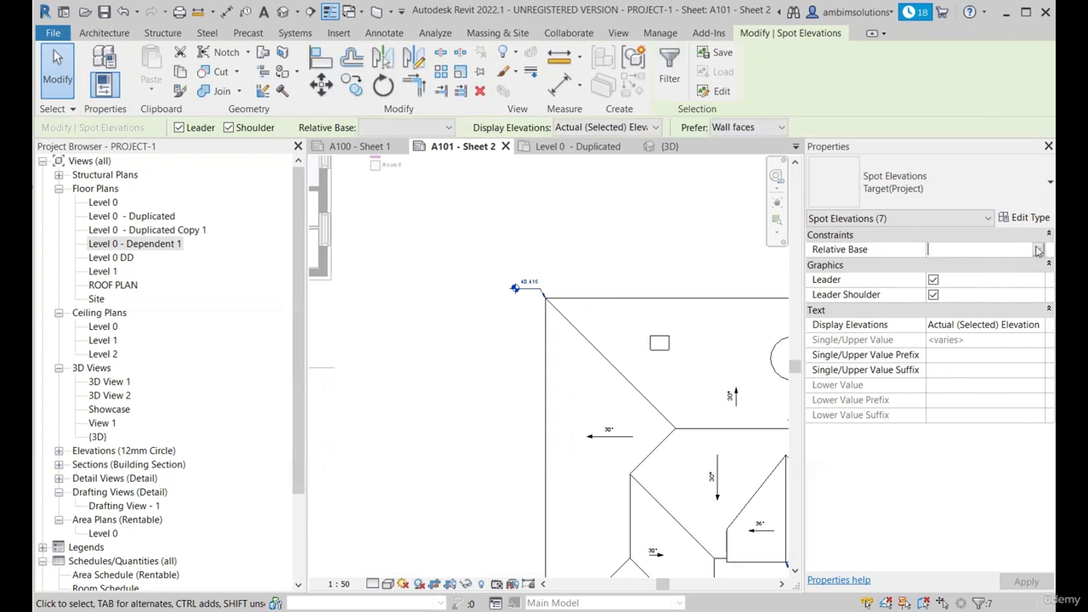
{"action": "left_click", "coordinate": [1037, 249]}
{"action": "left_click", "coordinate": [954, 290]}
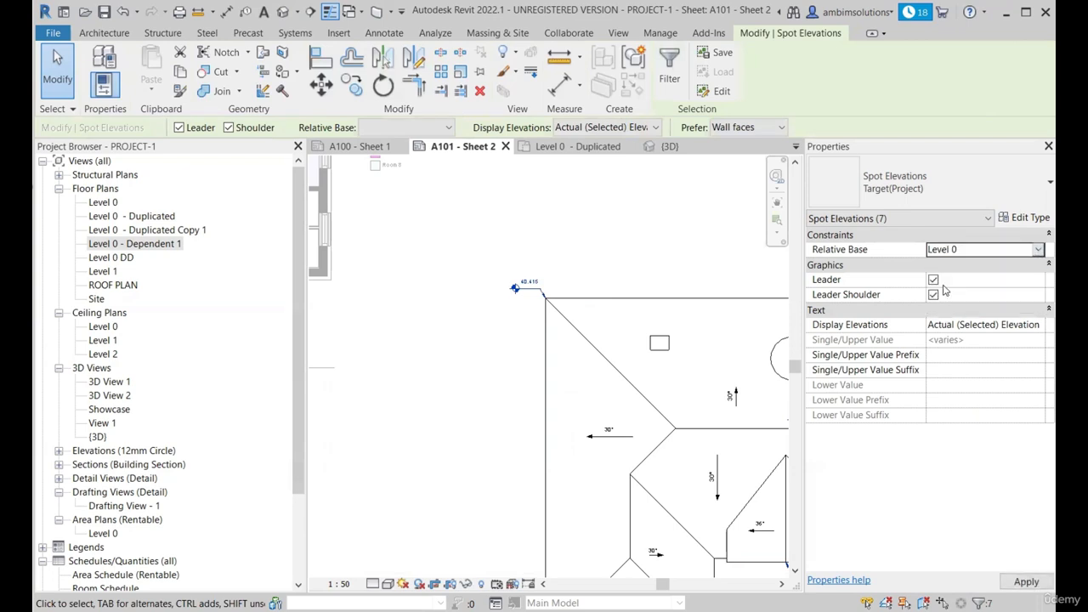
{"action": "key", "text": "Escape"}
Examine the spot elevation values around the roof plan, from the upper-left corner to the lower edge.
{"action": "scroll", "coordinate": [495, 266], "scroll_direction": "up", "scroll_amount": 2}
{"action": "scroll", "coordinate": [495, 266], "scroll_direction": "down", "scroll_amount": 3}
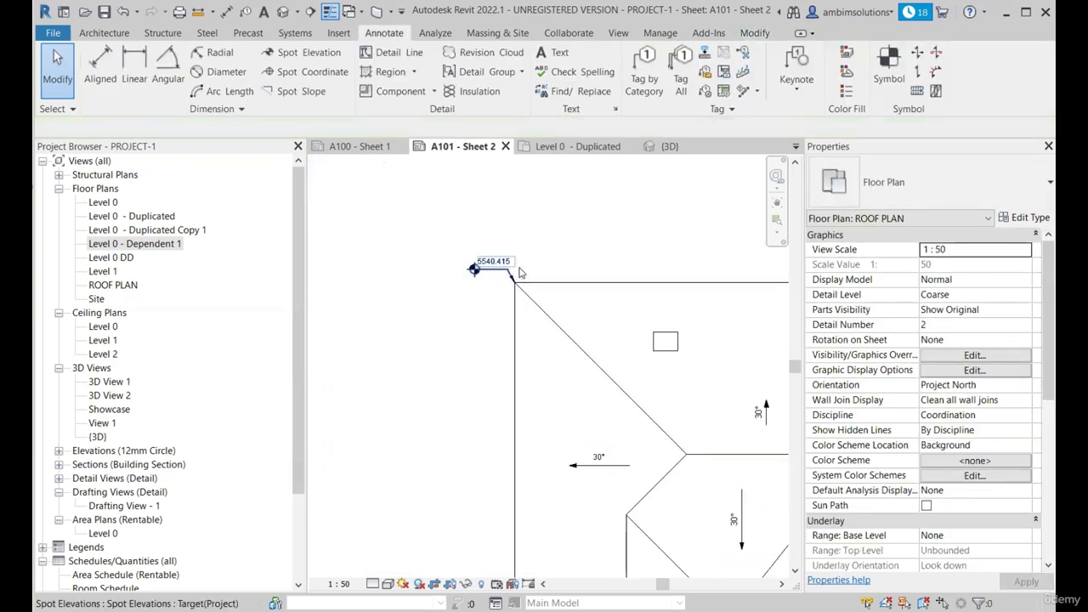
{"action": "scroll", "coordinate": [520, 274], "scroll_direction": "up", "scroll_amount": 3}
{"action": "scroll", "coordinate": [456, 265], "scroll_direction": "down", "scroll_amount": 2}
{"action": "scroll", "coordinate": [456, 265], "scroll_direction": "up", "scroll_amount": 2}
{"action": "scroll", "coordinate": [421, 243], "scroll_direction": "down", "scroll_amount": 2}
{"action": "scroll", "coordinate": [462, 289], "scroll_direction": "up", "scroll_amount": 3}
{"action": "scroll", "coordinate": [461, 289], "scroll_direction": "down", "scroll_amount": 5}
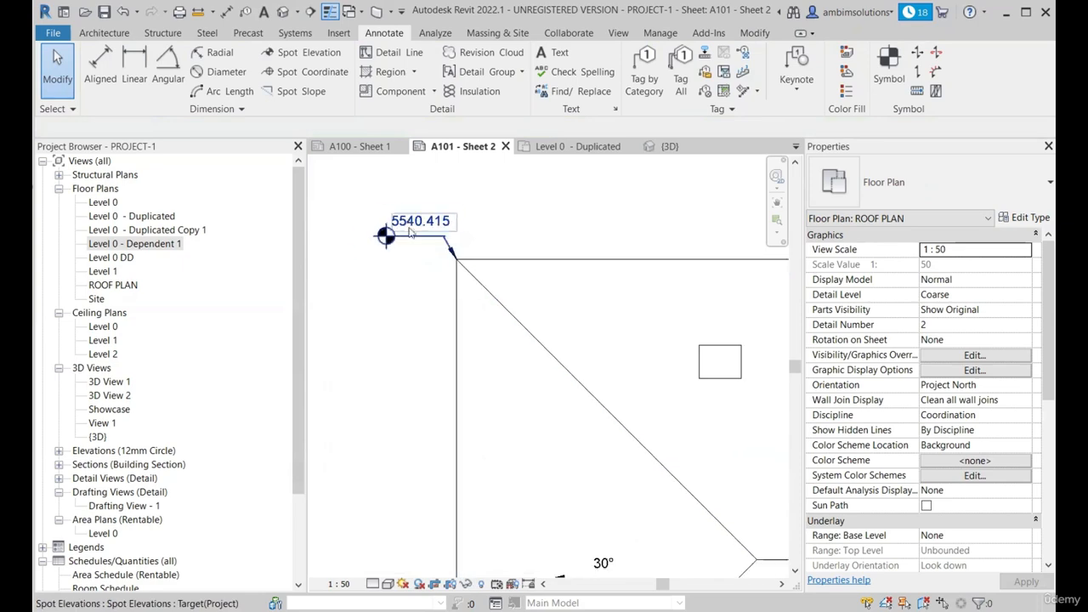
{"action": "scroll", "coordinate": [682, 387], "scroll_direction": "up", "scroll_amount": 3}
{"action": "scroll", "coordinate": [680, 383], "scroll_direction": "down", "scroll_amount": 2}
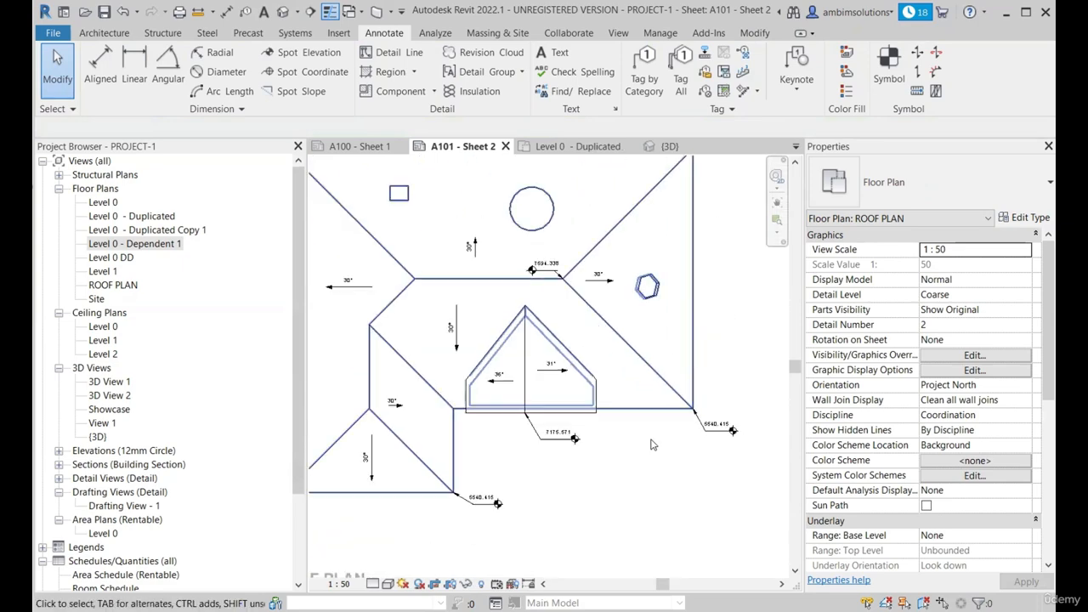
Set the leader arrowhead of the Target(Project) spot elevation type to Arrow 90 Degree.
{"action": "left_click", "coordinate": [733, 426]}
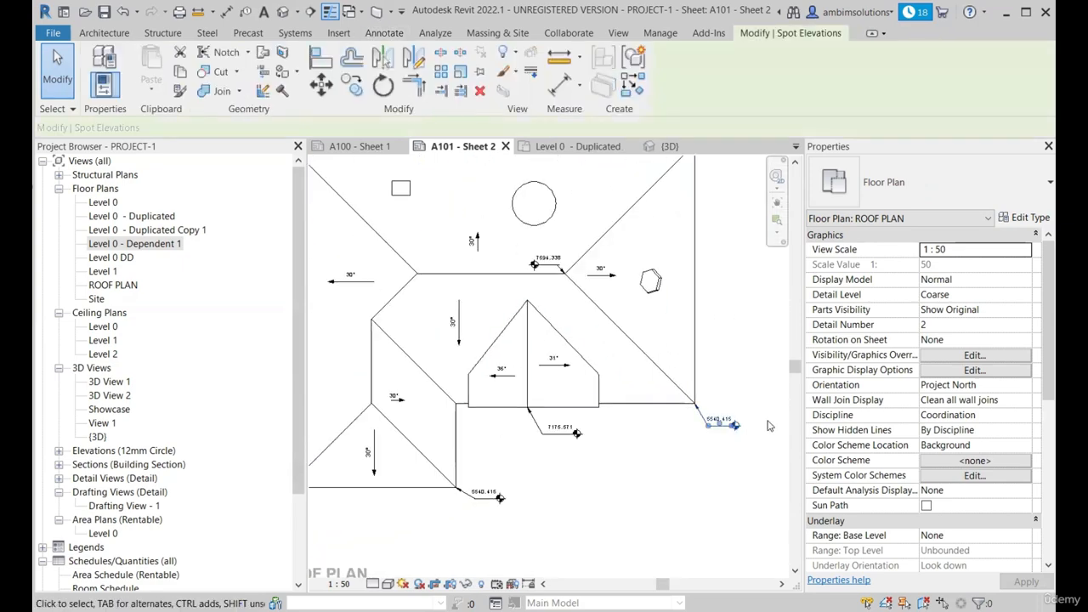
{"action": "scroll", "coordinate": [756, 421], "scroll_direction": "up", "scroll_amount": 3}
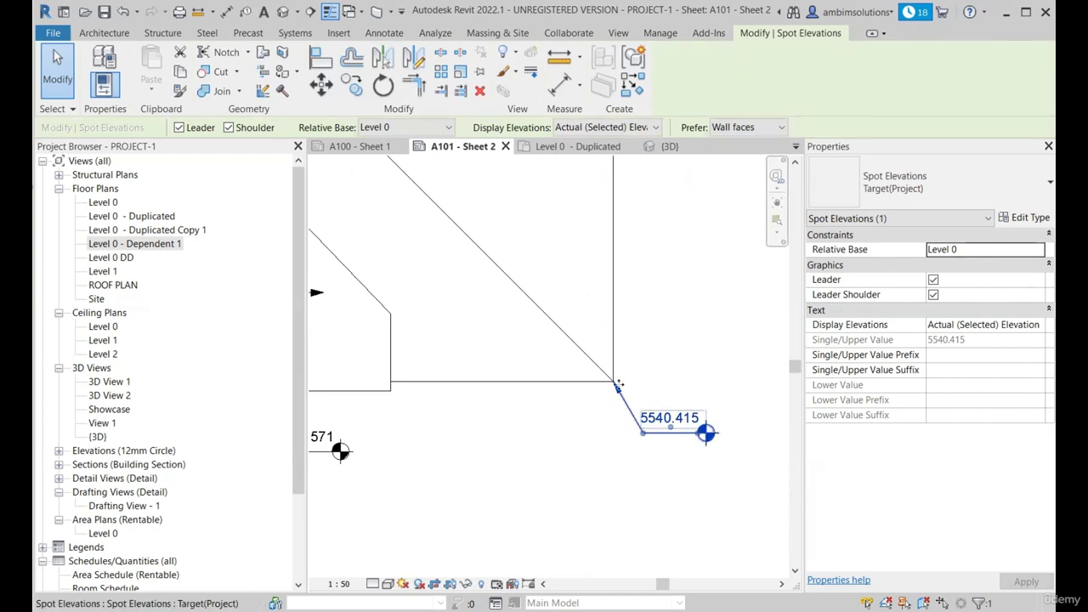
{"action": "left_click", "coordinate": [1035, 219]}
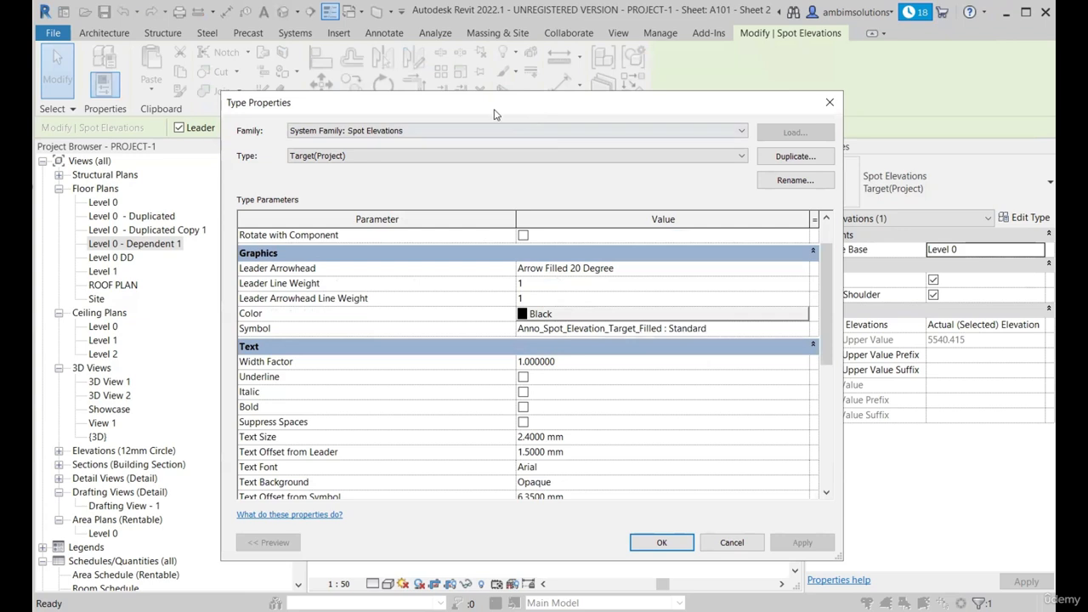
{"action": "mouse_move", "coordinate": [495, 113]}
{"action": "left_mouse_down"}
{"action": "mouse_move", "coordinate": [253, 114]}
{"action": "mouse_move", "coordinate": [314, 115]}
{"action": "left_mouse_up"}
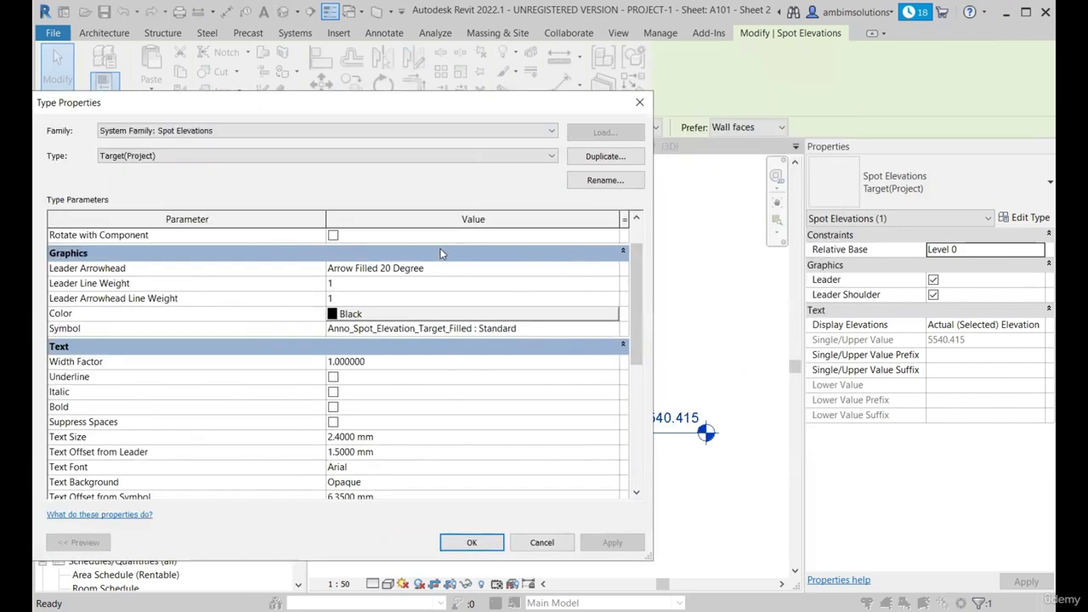
{"action": "left_click_drag", "start_coordinate": [528, 111], "coordinate": [488, 110]}
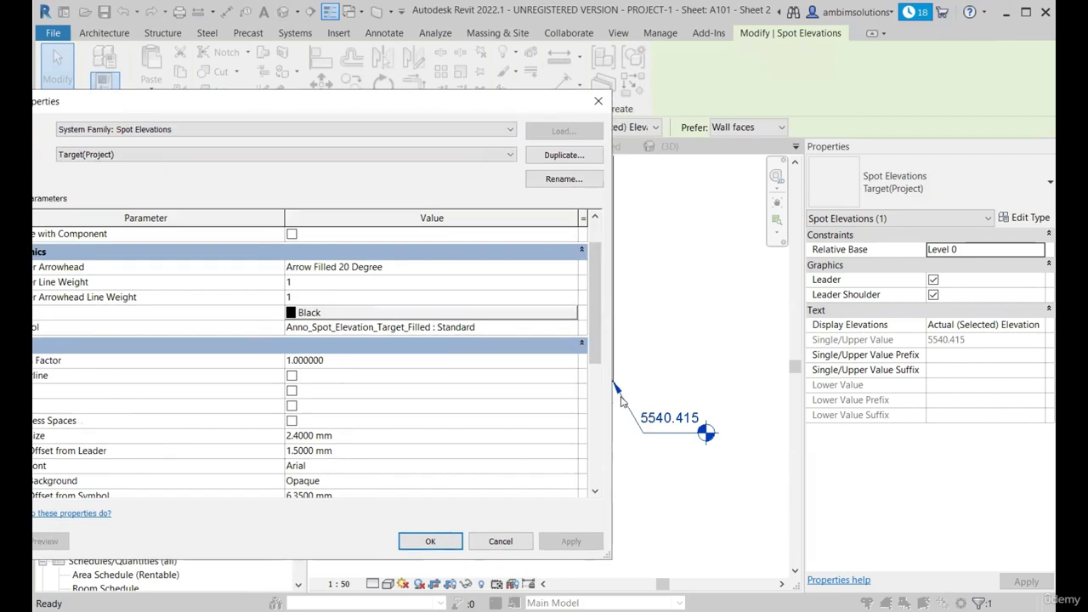
{"action": "left_click", "coordinate": [572, 268]}
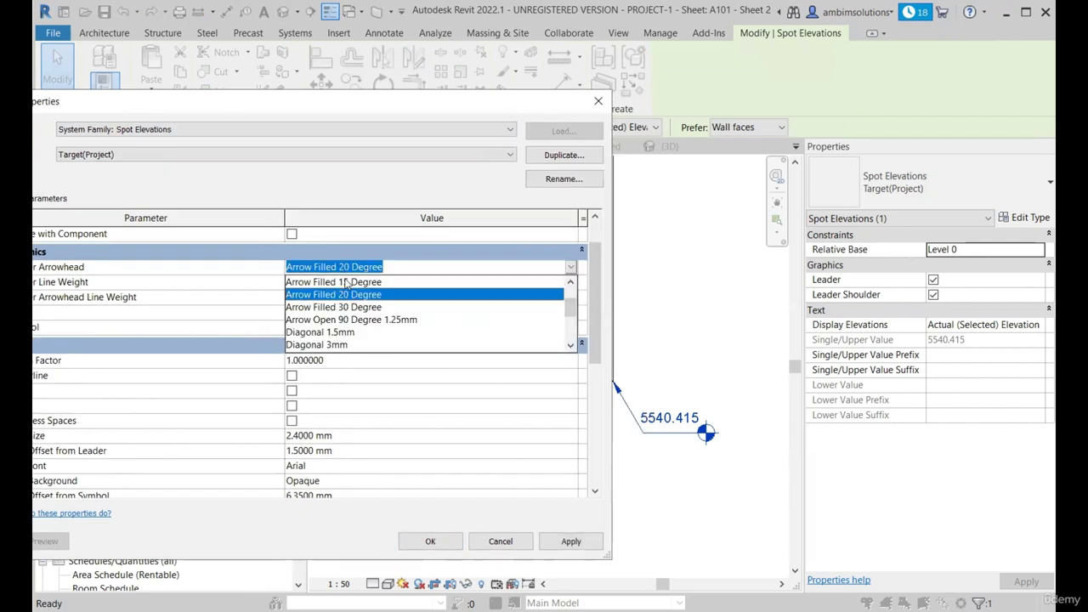
{"action": "scroll", "coordinate": [353, 314], "scroll_direction": "down", "scroll_amount": 3}
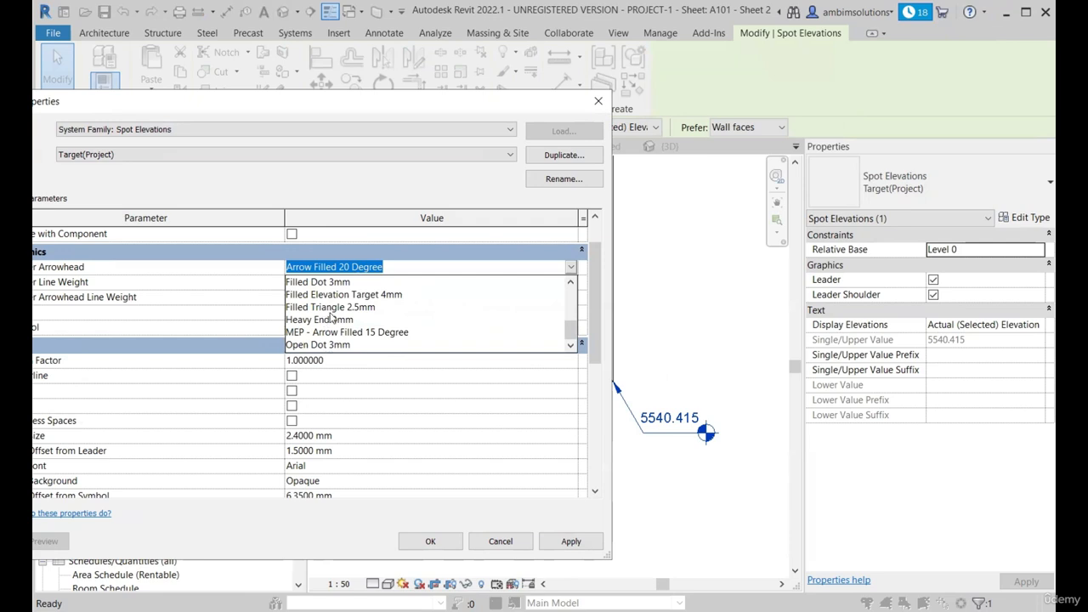
{"action": "scroll", "coordinate": [332, 314], "scroll_direction": "up", "scroll_amount": 3}
{"action": "scroll", "coordinate": [340, 310], "scroll_direction": "up", "scroll_amount": 3}
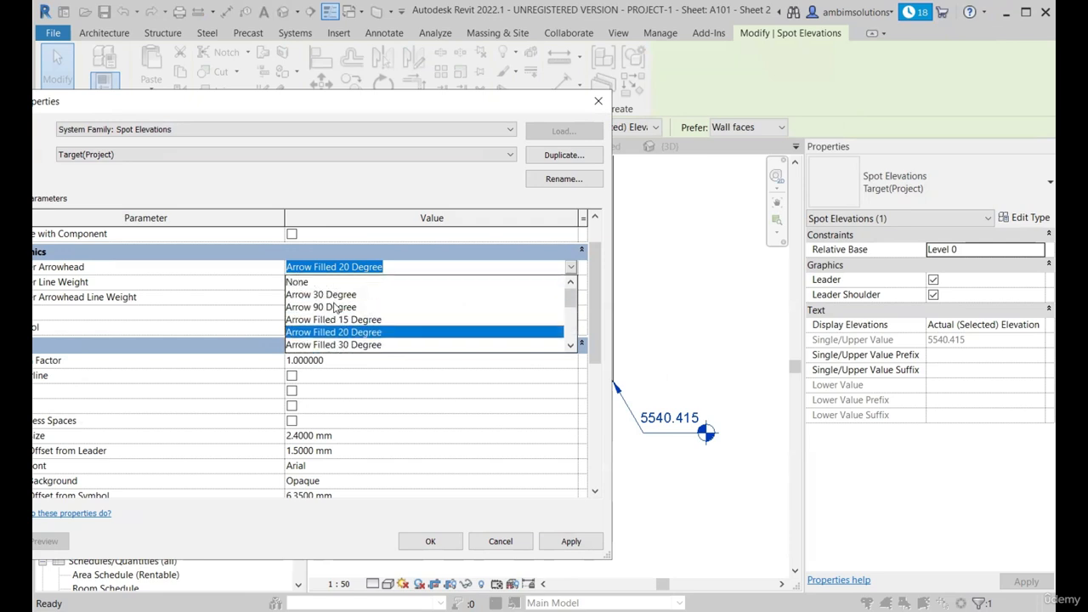
{"action": "left_click", "coordinate": [337, 308]}
{"action": "left_click", "coordinate": [571, 541]}
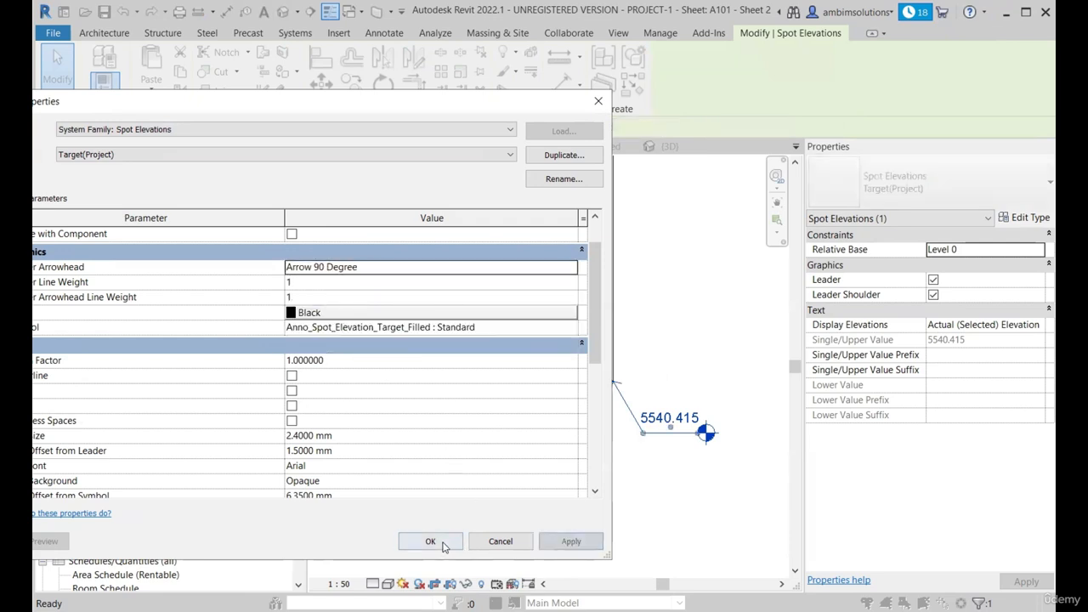
{"action": "left_click", "coordinate": [430, 541]}
Set the leader arrowhead of the Target(Project) spot elevation type to Arrow 30 Degree.
{"action": "scroll", "coordinate": [650, 373], "scroll_direction": "up", "scroll_amount": 3}
{"action": "scroll", "coordinate": [604, 369], "scroll_direction": "down", "scroll_amount": 5}
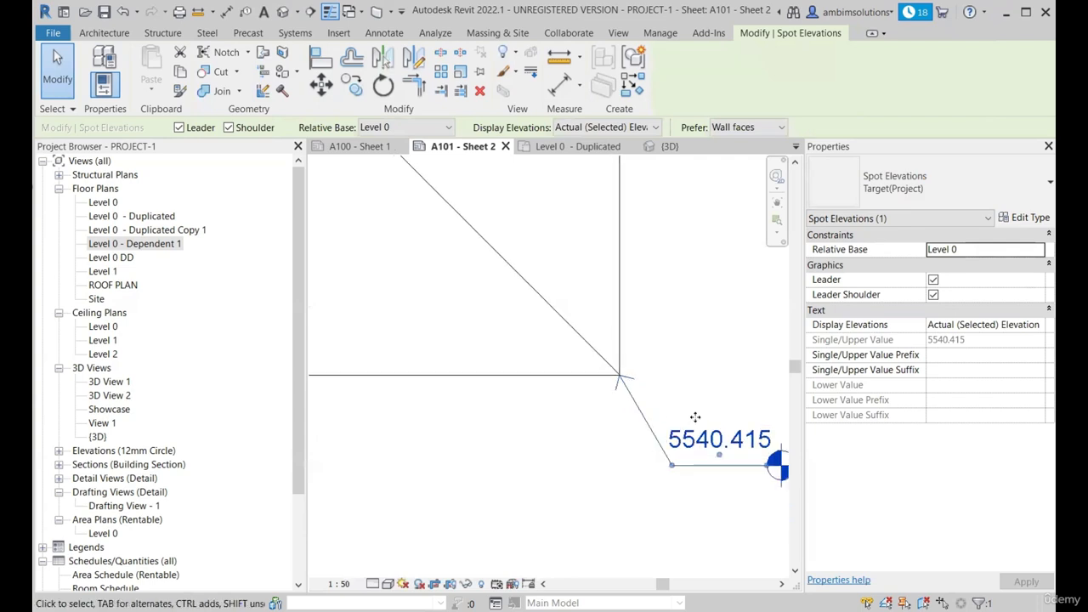
{"action": "scroll", "coordinate": [417, 400], "scroll_direction": "up", "scroll_amount": 5}
{"action": "scroll", "coordinate": [431, 389], "scroll_direction": "up", "scroll_amount": 4}
{"action": "scroll", "coordinate": [449, 438], "scroll_direction": "down", "scroll_amount": 2}
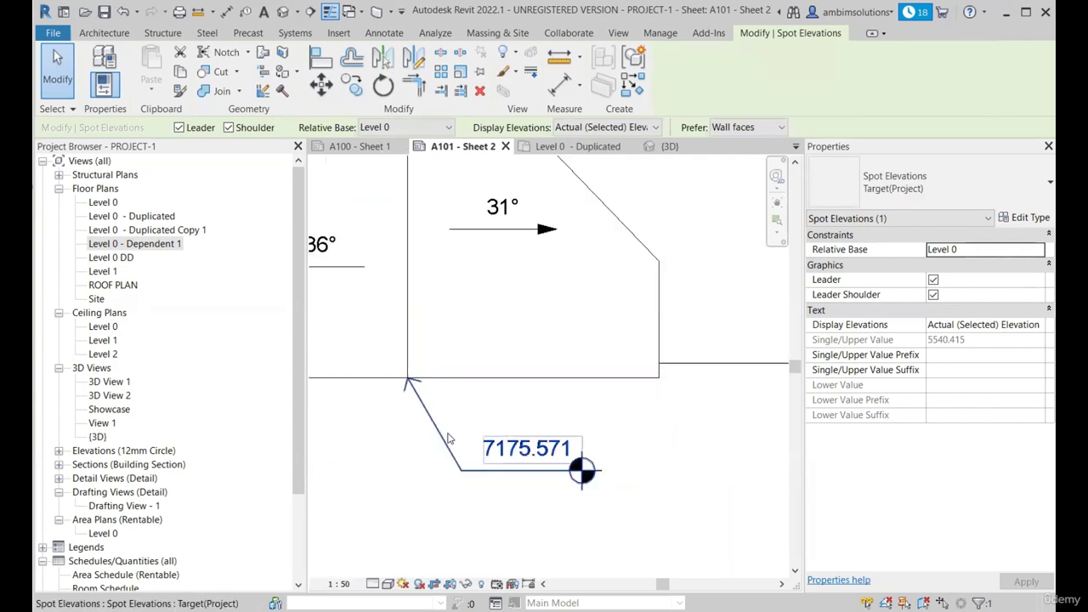
{"action": "scroll", "coordinate": [537, 464], "scroll_direction": "down", "scroll_amount": 2}
{"action": "left_click", "coordinate": [1030, 217]}
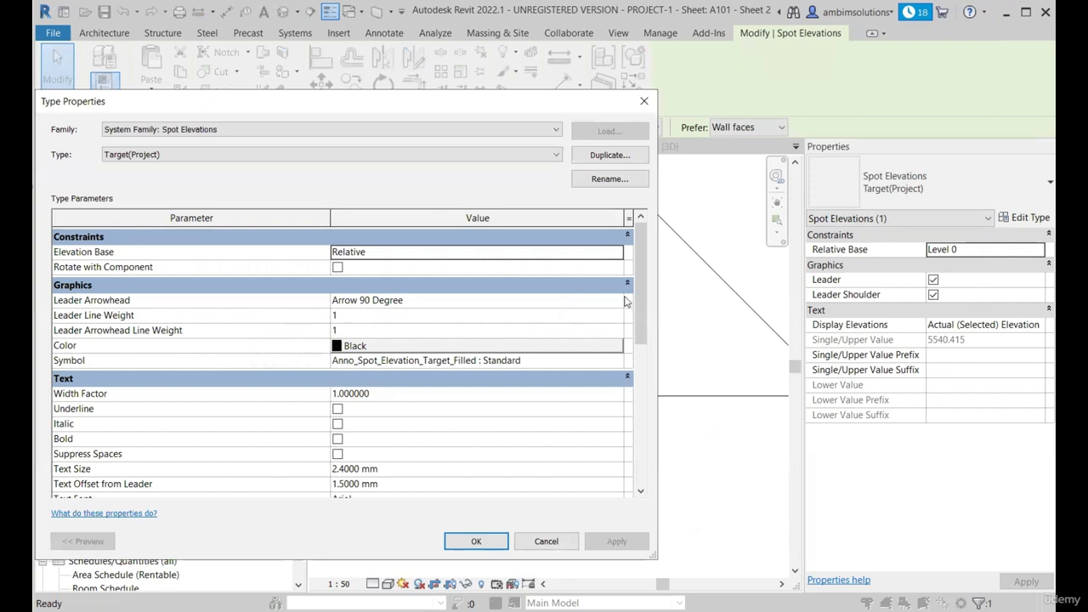
{"action": "left_click", "coordinate": [617, 302]}
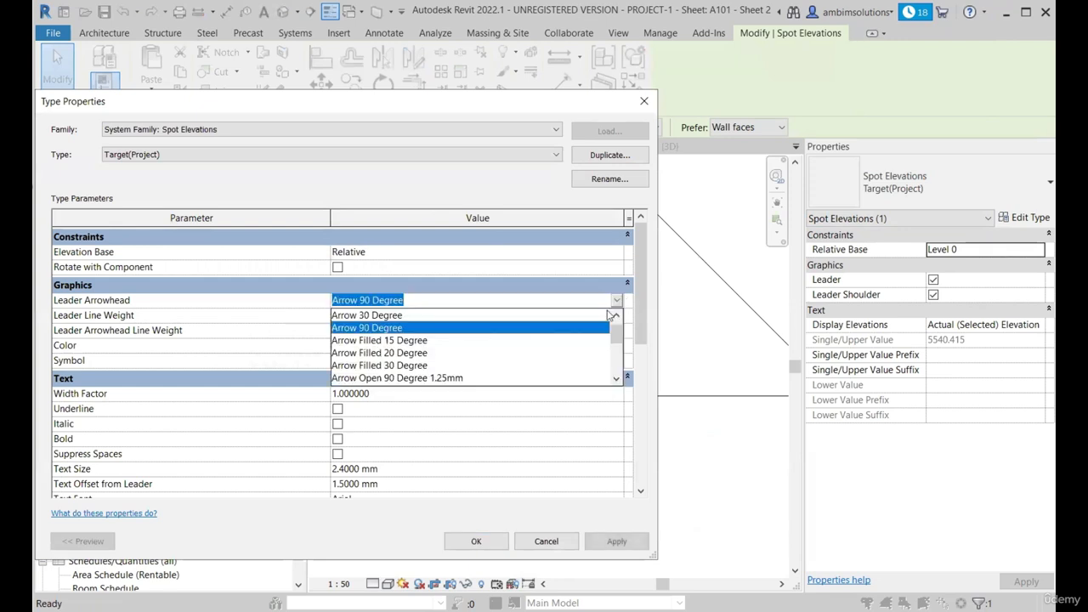
{"action": "scroll", "coordinate": [385, 318], "scroll_direction": "up", "scroll_amount": 1}
{"action": "left_click", "coordinate": [367, 328]}
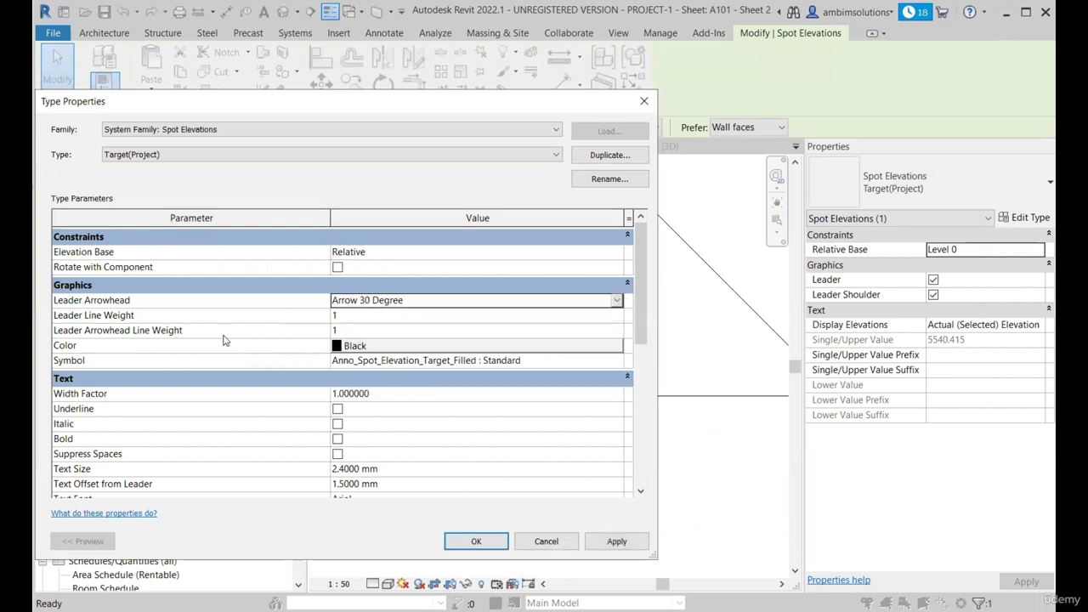
{"action": "left_click", "coordinate": [608, 546]}
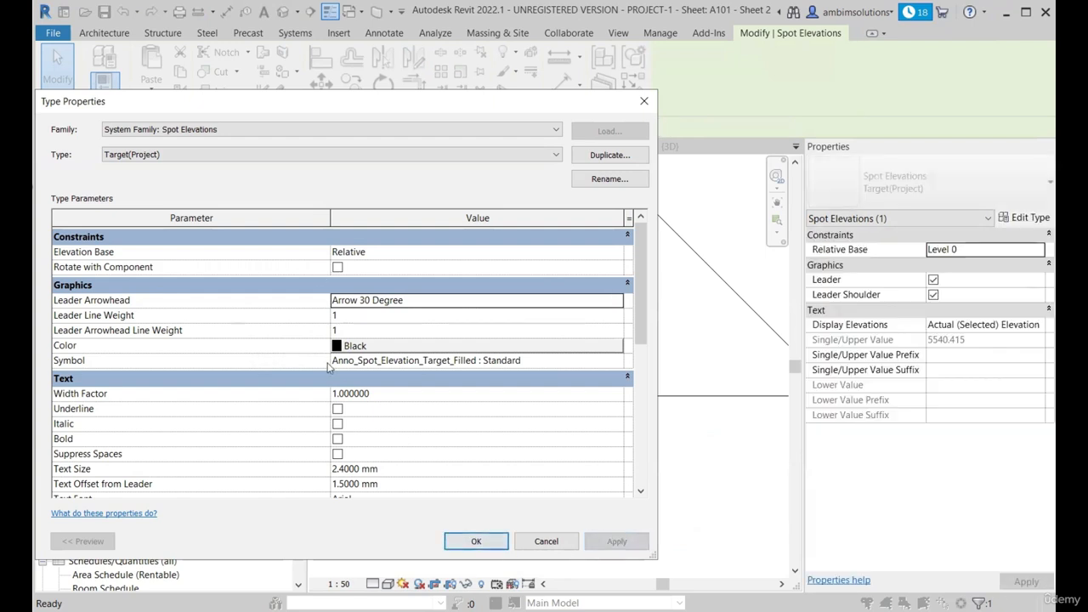
Change the color of the Target(Project) spot elevation type to red.
{"action": "scroll", "coordinate": [328, 365], "scroll_direction": "down", "scroll_amount": 2}
{"action": "scroll", "coordinate": [294, 333], "scroll_direction": "up", "scroll_amount": 2}
{"action": "left_click", "coordinate": [416, 347]}
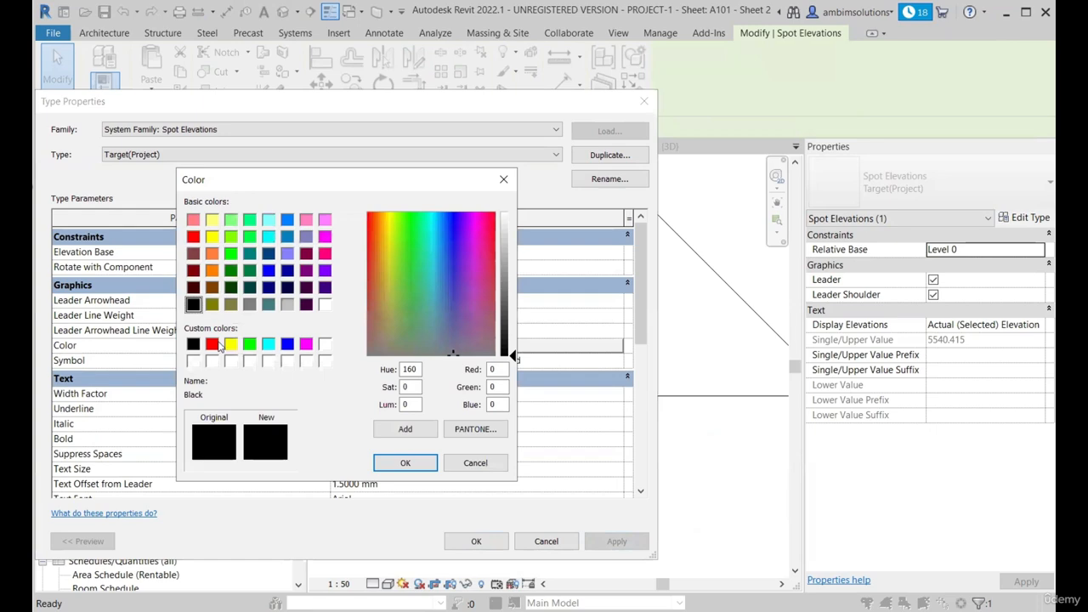
{"action": "left_click", "coordinate": [218, 343]}
{"action": "left_click", "coordinate": [405, 462]}
{"action": "left_click", "coordinate": [616, 541]}
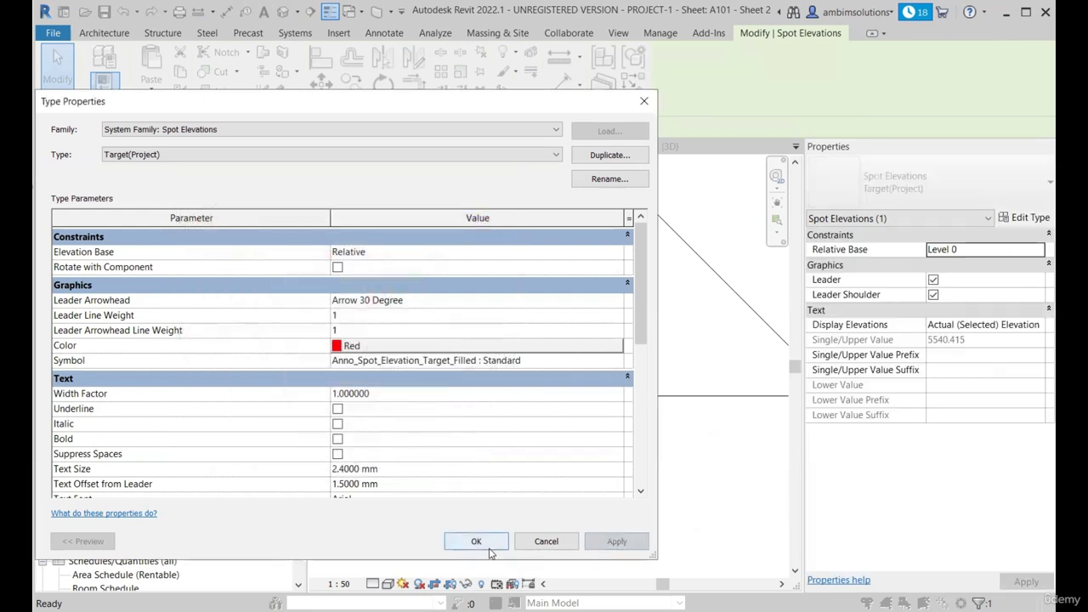
{"action": "left_click", "coordinate": [488, 549]}
Examine the color and leader arrowheads of the spot elevations around the roof plan.
{"action": "scroll", "coordinate": [556, 396], "scroll_direction": "down", "scroll_amount": 1}
{"action": "middle_click_drag", "start_coordinate": [605, 554], "coordinate": [566, 476]}
{"action": "left_click", "coordinate": [566, 476]}
{"action": "scroll", "coordinate": [496, 371], "scroll_direction": "up", "scroll_amount": 3}
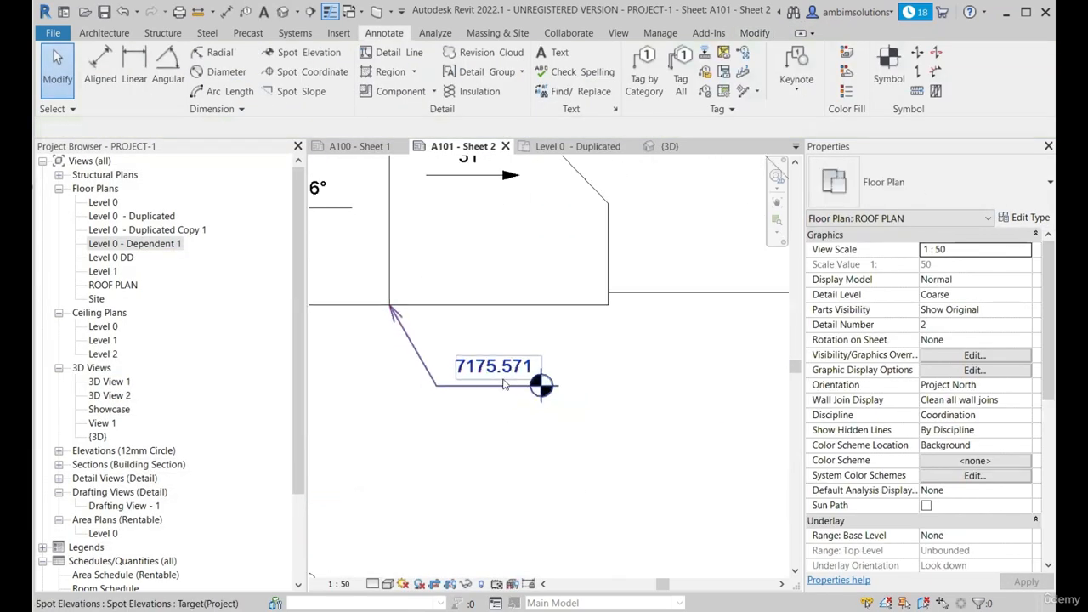
{"action": "scroll", "coordinate": [527, 382], "scroll_direction": "down", "scroll_amount": 5}
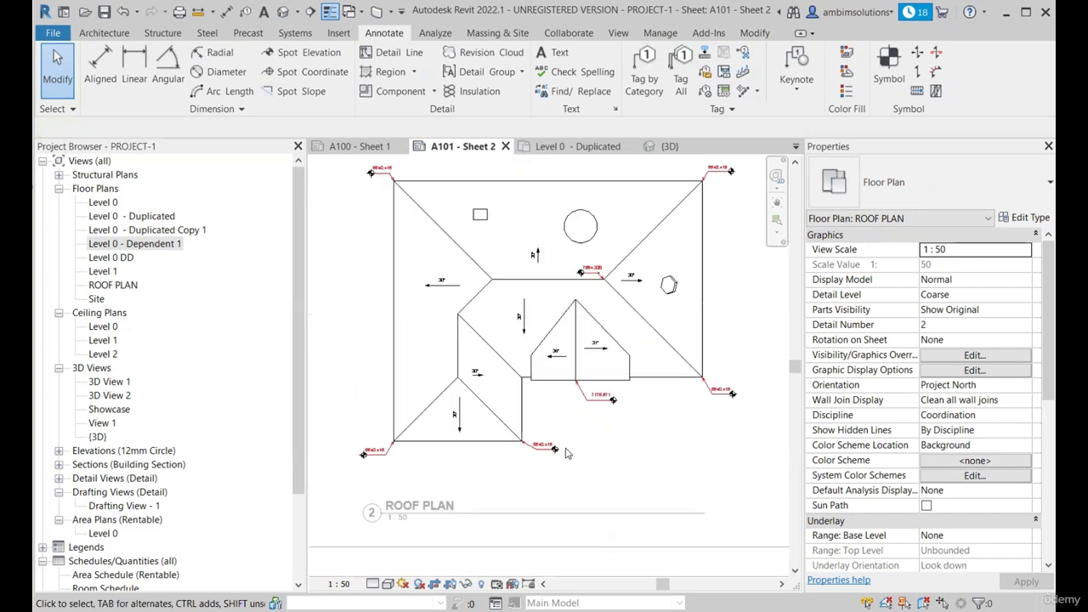
{"action": "scroll", "coordinate": [567, 453], "scroll_direction": "up", "scroll_amount": 4}
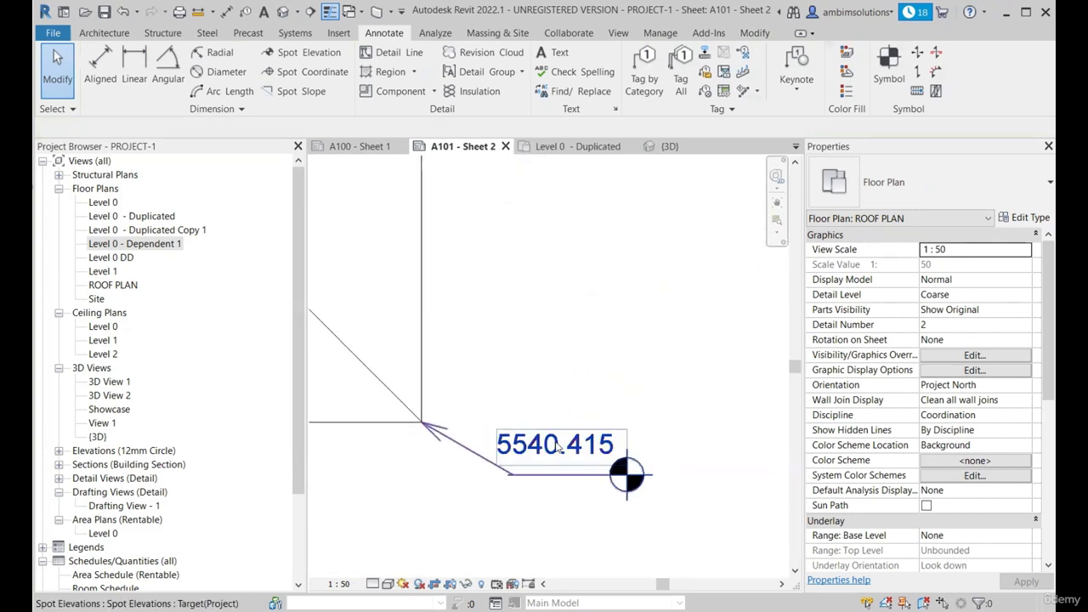
{"action": "scroll", "coordinate": [558, 448], "scroll_direction": "down", "scroll_amount": 1}
{"action": "scroll", "coordinate": [575, 463], "scroll_direction": "down", "scroll_amount": 5}
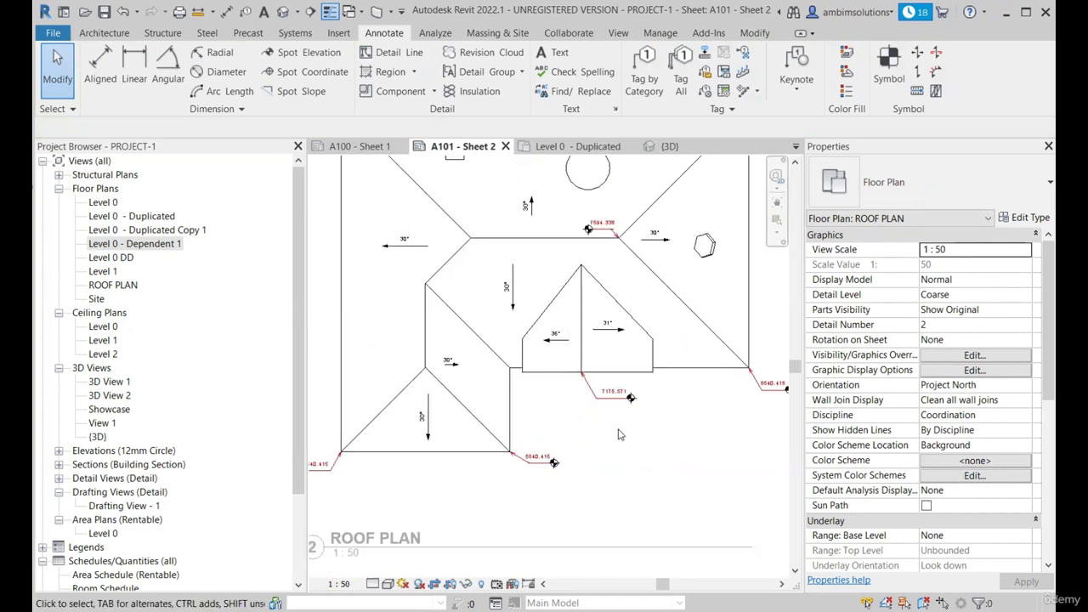
{"action": "scroll", "coordinate": [698, 399], "scroll_direction": "up", "scroll_amount": 4}
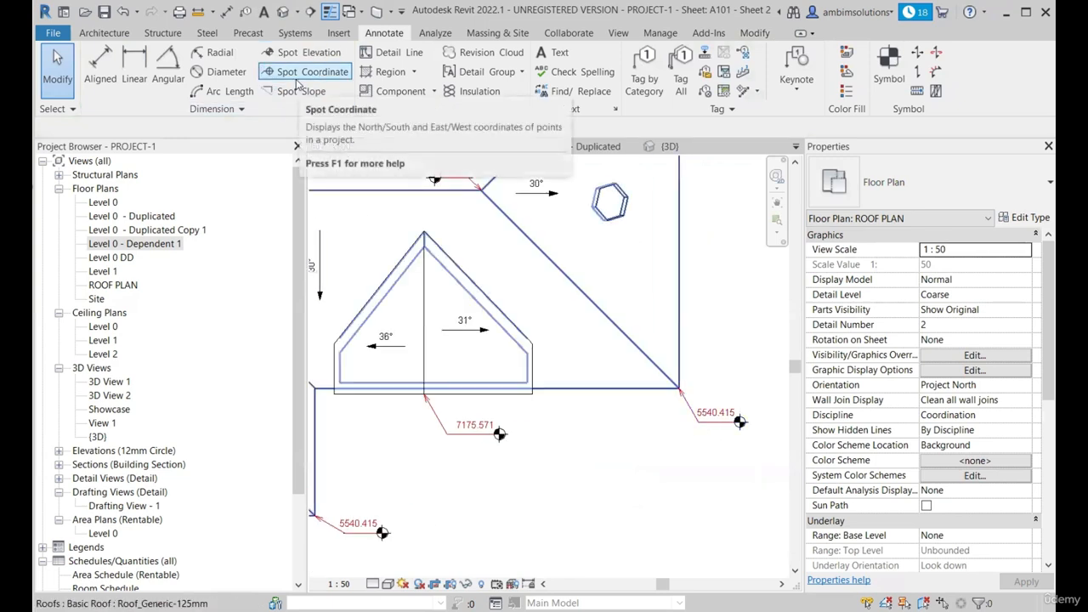
{"action": "scroll", "coordinate": [737, 420], "scroll_direction": "up", "scroll_amount": 4}
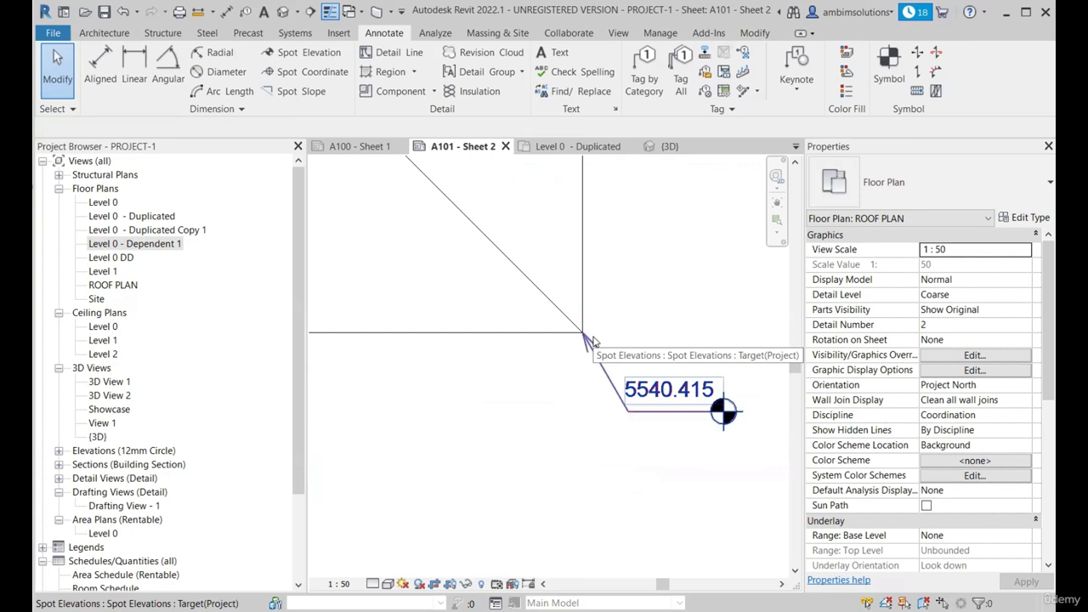
{"action": "scroll", "coordinate": [592, 340], "scroll_direction": "down", "scroll_amount": 4}
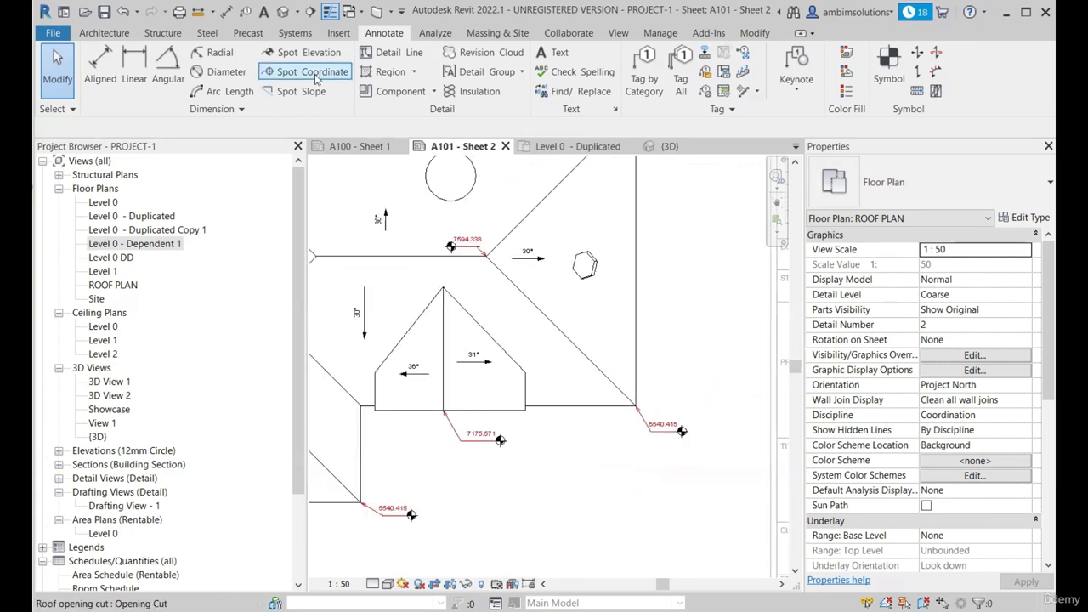
Place a Horizontal spot coordinate with leader and shoulder on the main roof's upper edge, with its text above the roof.
{"action": "scroll", "coordinate": [522, 361], "scroll_direction": "down", "scroll_amount": 1}
{"action": "scroll", "coordinate": [549, 244], "scroll_direction": "up", "scroll_amount": 2}
{"action": "scroll", "coordinate": [551, 355], "scroll_direction": "down", "scroll_amount": 2}
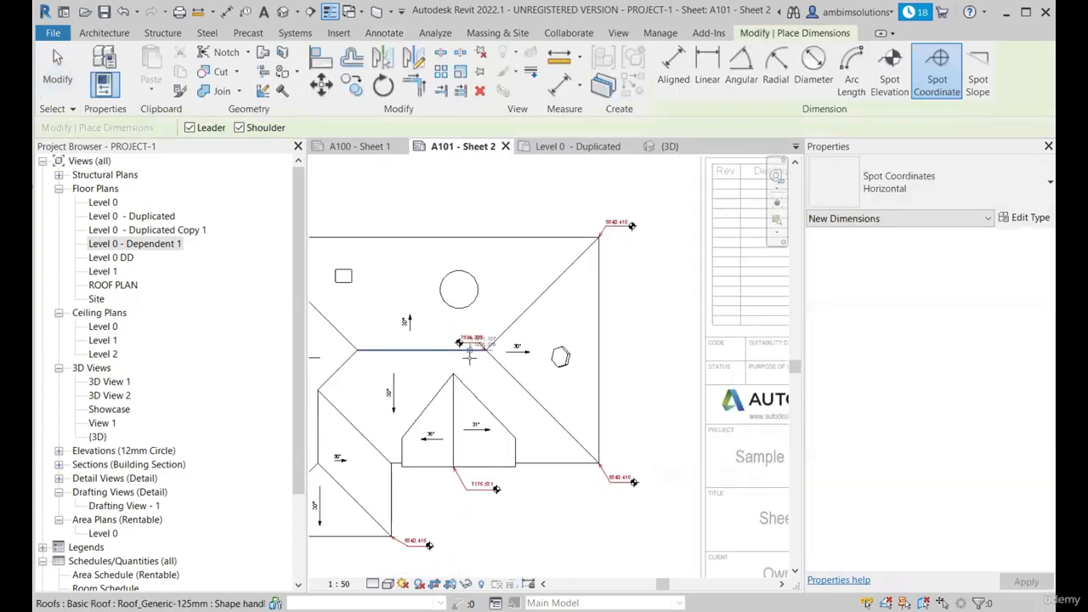
{"action": "scroll", "coordinate": [480, 355], "scroll_direction": "up", "scroll_amount": 4}
{"action": "scroll", "coordinate": [503, 345], "scroll_direction": "down", "scroll_amount": 3}
{"action": "scroll", "coordinate": [671, 246], "scroll_direction": "down", "scroll_amount": 2}
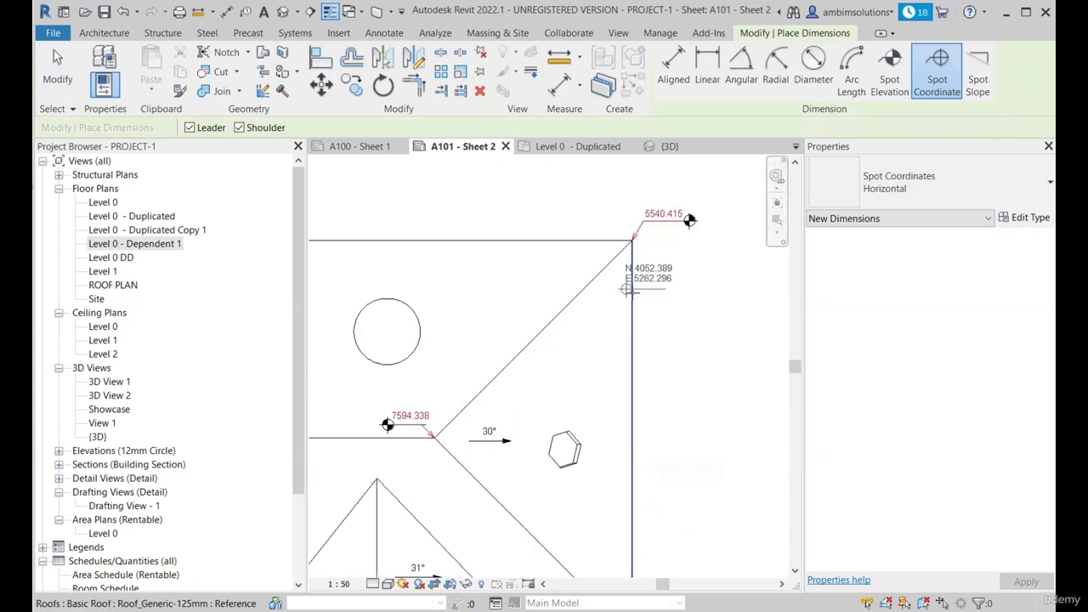
{"action": "scroll", "coordinate": [665, 259], "scroll_direction": "down", "scroll_amount": 1}
{"action": "scroll", "coordinate": [536, 286], "scroll_direction": "up", "scroll_amount": 4}
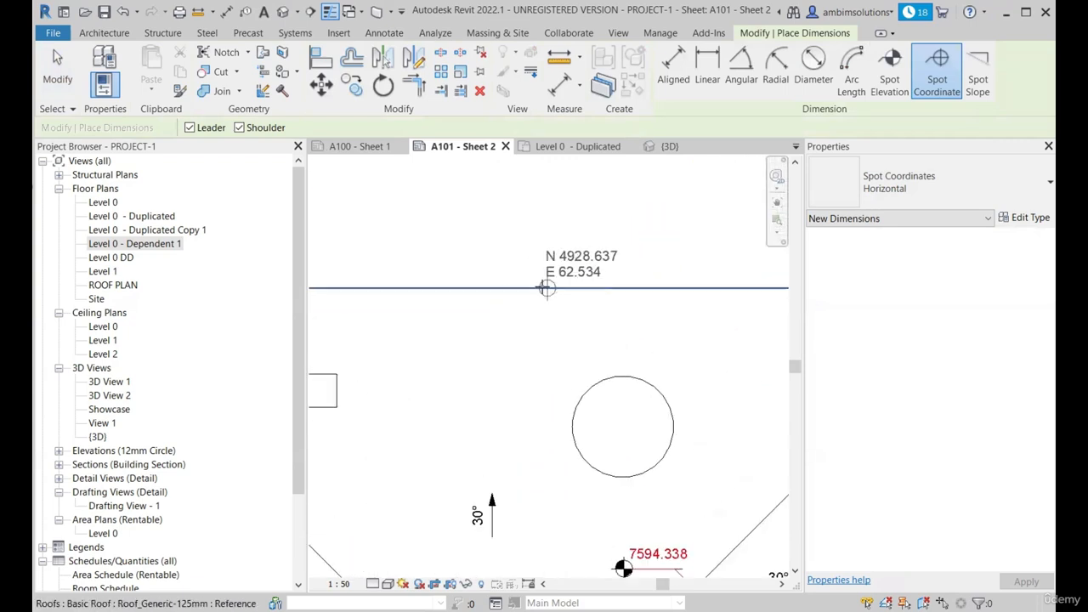
{"action": "scroll", "coordinate": [518, 311], "scroll_direction": "up", "scroll_amount": 4}
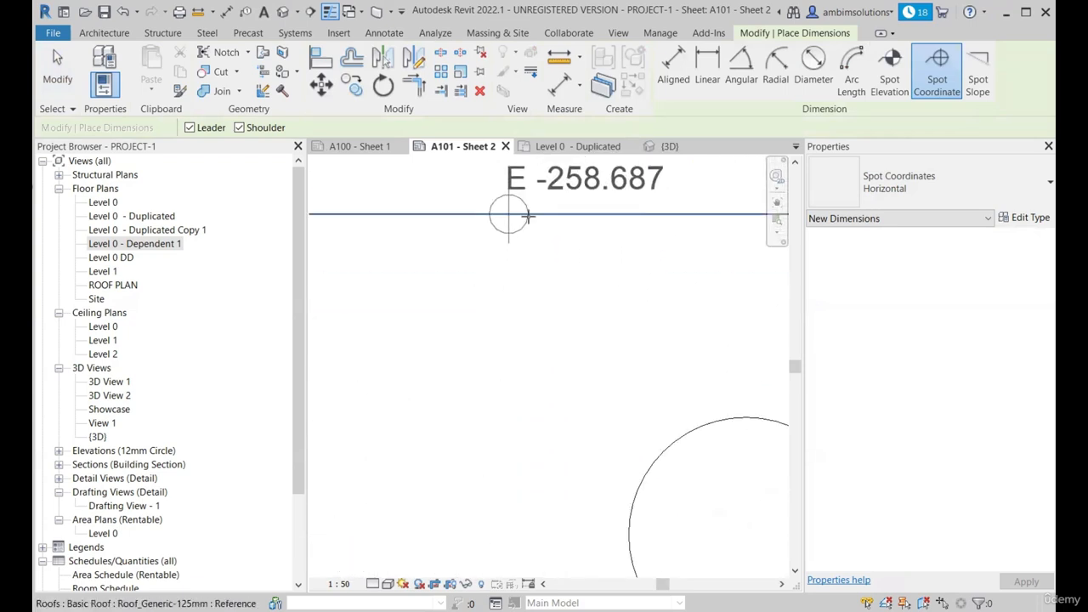
{"action": "left_click", "coordinate": [522, 212]}
{"action": "scroll", "coordinate": [523, 241], "scroll_direction": "down", "scroll_amount": 3}
{"action": "left_click", "coordinate": [502, 296]}
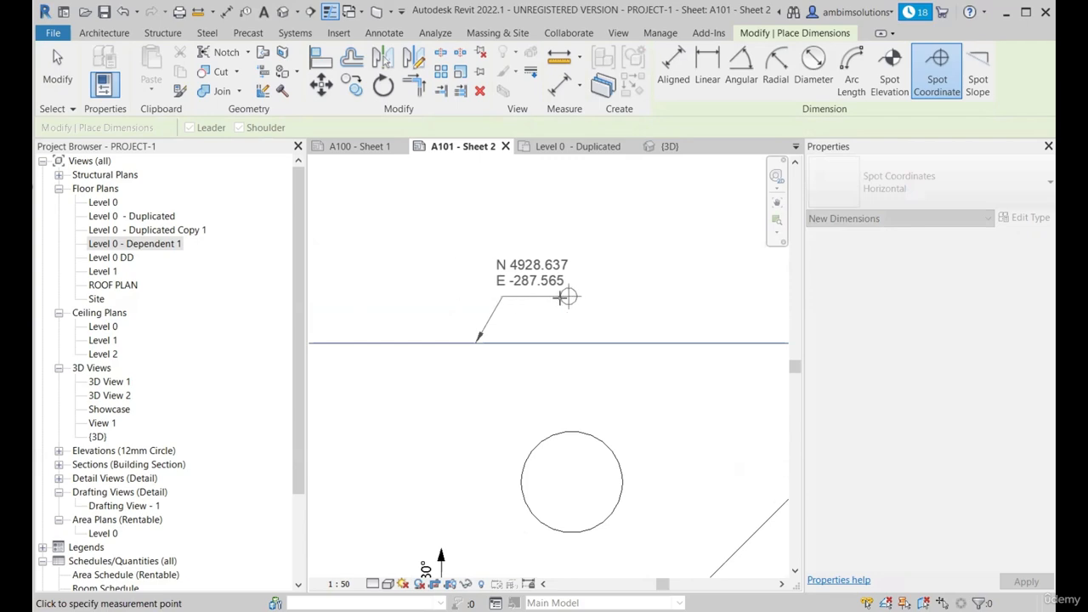
{"action": "left_click", "coordinate": [567, 296]}
Place a spot coordinate at the apex of the triangular dormer roof, with its leader running up and to the left.
{"action": "scroll", "coordinate": [552, 323], "scroll_direction": "down", "scroll_amount": 5}
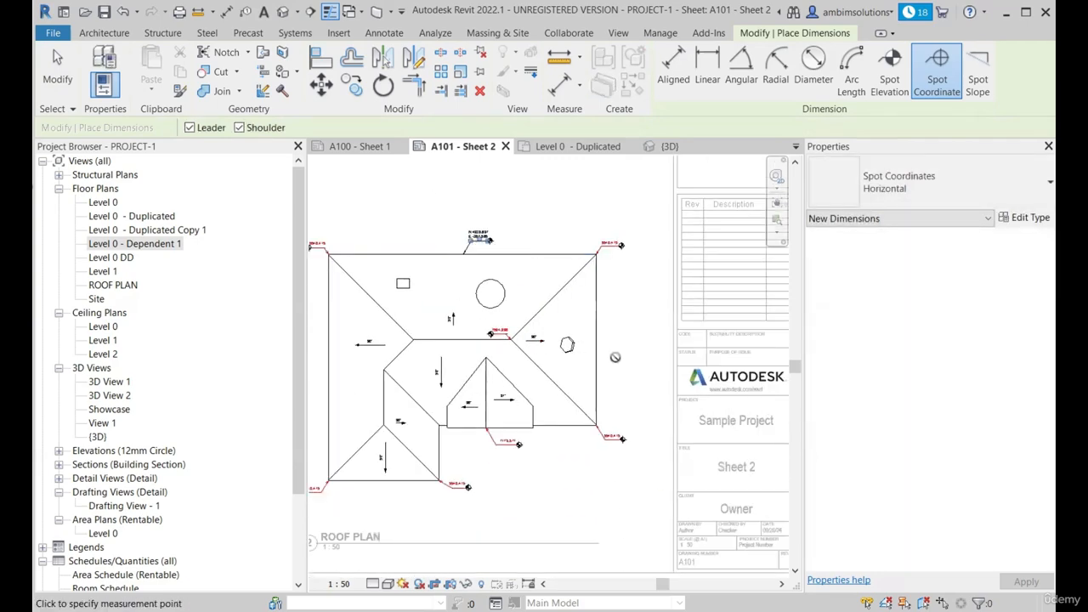
{"action": "scroll", "coordinate": [487, 357], "scroll_direction": "up", "scroll_amount": 6}
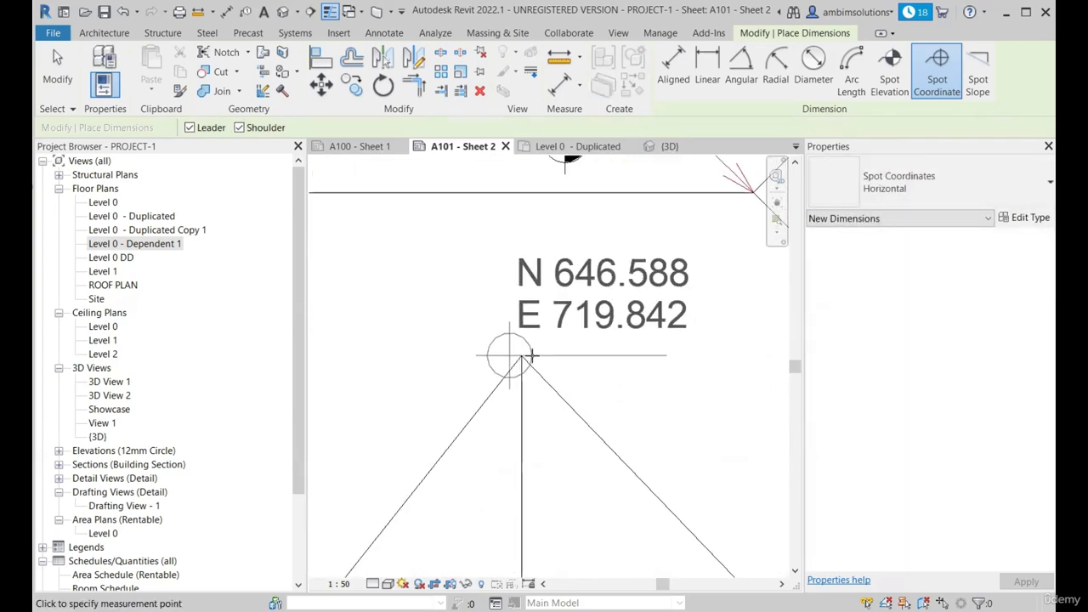
{"action": "scroll", "coordinate": [520, 355], "scroll_direction": "up", "scroll_amount": 2}
{"action": "scroll", "coordinate": [513, 342], "scroll_direction": "up", "scroll_amount": 2}
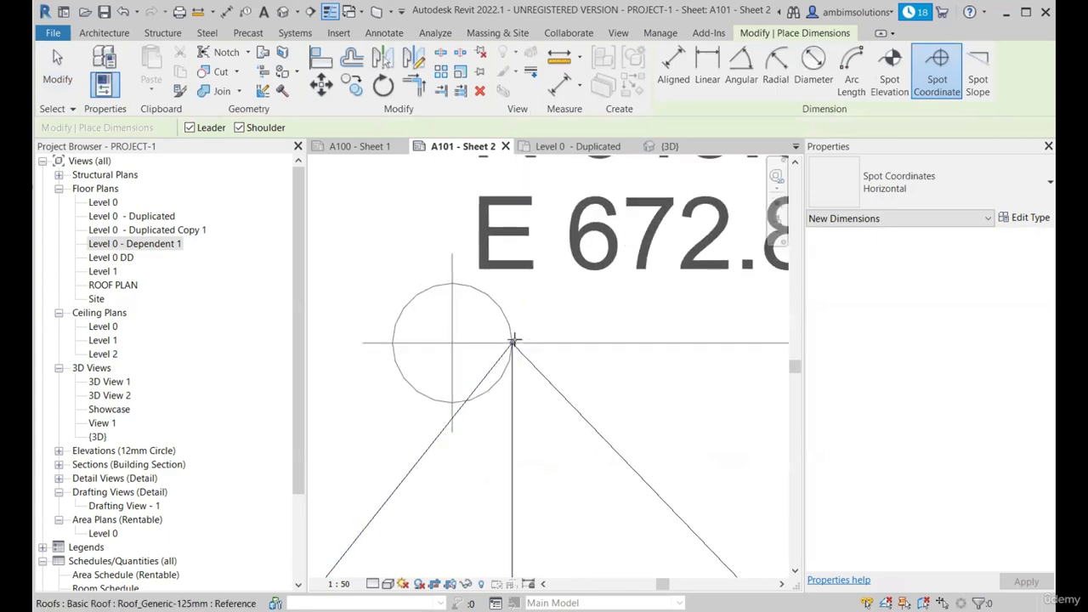
{"action": "scroll", "coordinate": [514, 344], "scroll_direction": "down", "scroll_amount": 5}
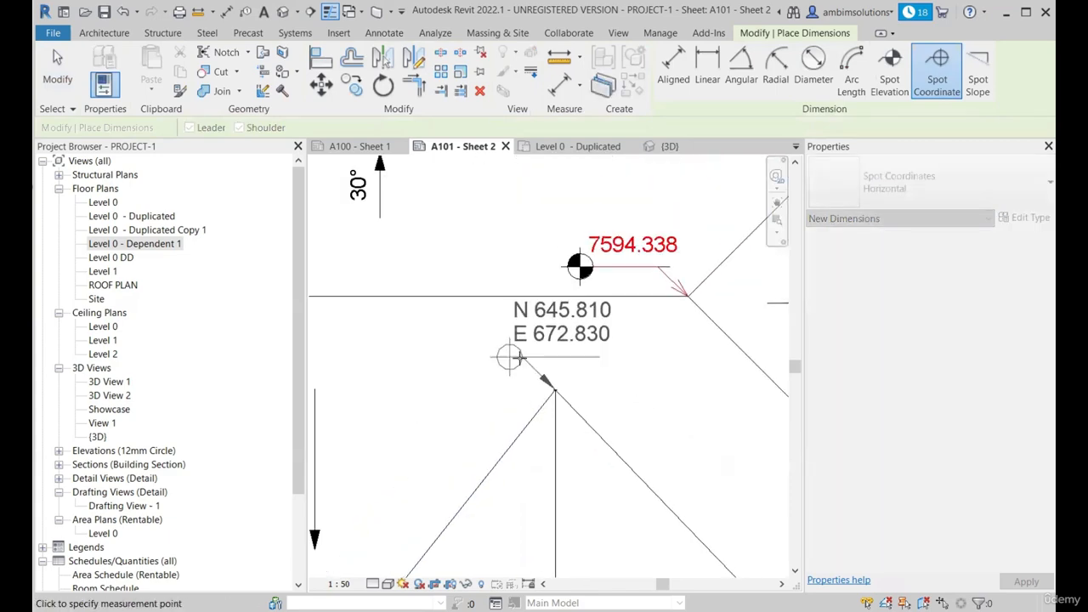
{"action": "scroll", "coordinate": [544, 342], "scroll_direction": "down", "scroll_amount": 6}
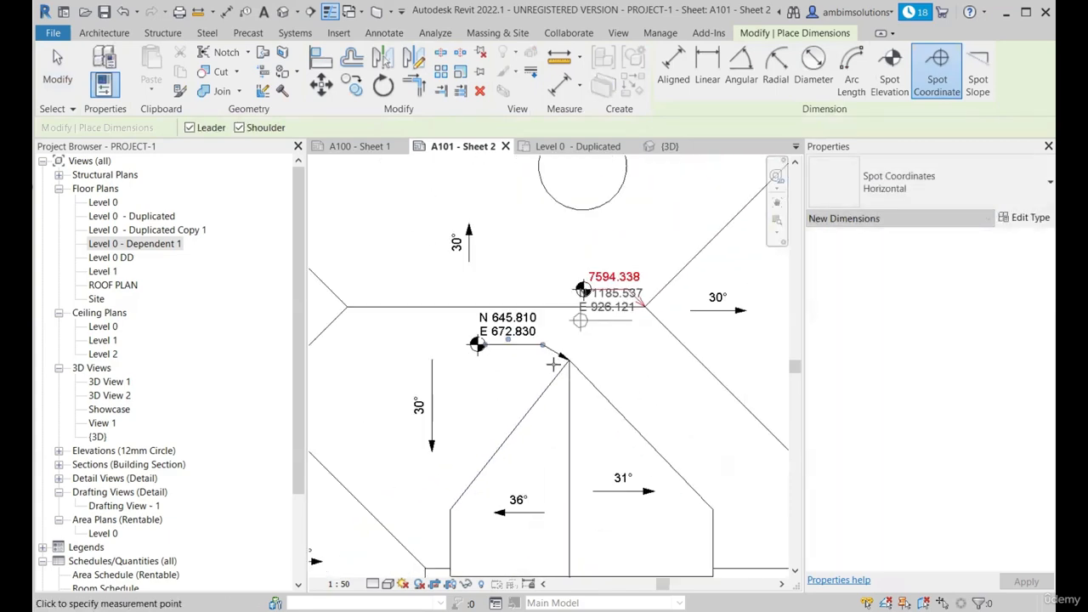
Place a Horizontal spot coordinate at the upper end of the left wing's ridge, with its text and shoulder to the left below the 30° slope.
{"action": "scroll", "coordinate": [499, 371], "scroll_direction": "up", "scroll_amount": 6}
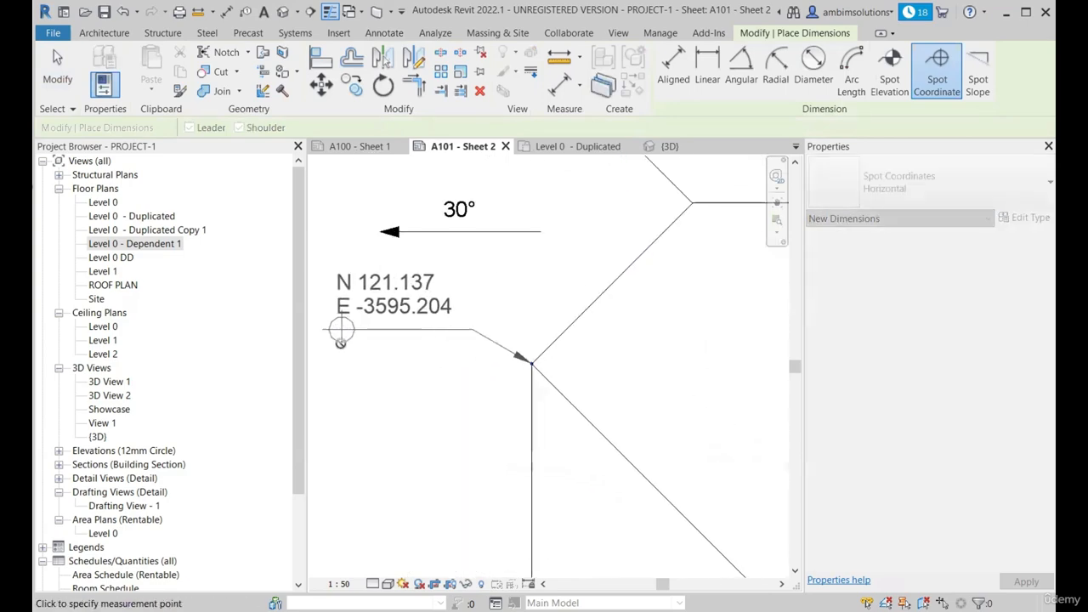
{"action": "left_click", "coordinate": [331, 332]}
{"action": "scroll", "coordinate": [405, 356], "scroll_direction": "down", "scroll_amount": 3}
{"action": "scroll", "coordinate": [394, 351], "scroll_direction": "up", "scroll_amount": 3}
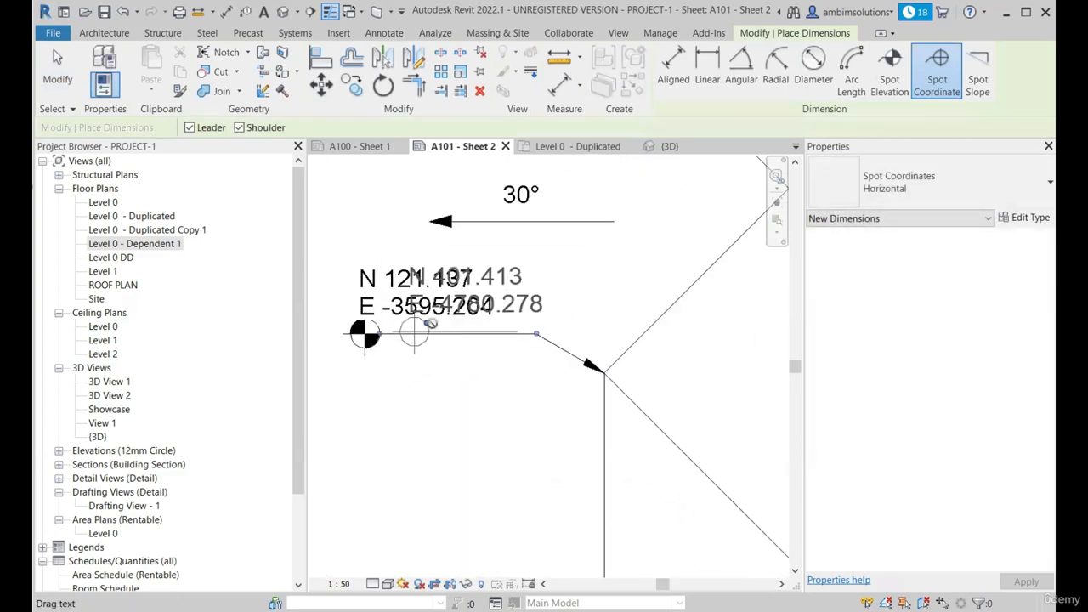
{"action": "key", "text": "Escape"}
{"action": "key", "text": "Escape"}
Adjust the text position and leader elbow of the spot coordinate at the left wing's ridge.
{"action": "left_click", "coordinate": [429, 322]}
{"action": "scroll", "coordinate": [428, 322], "scroll_direction": "up", "scroll_amount": 2}
{"action": "left_click_drag", "start_coordinate": [432, 321], "coordinate": [474, 330]}
{"action": "scroll", "coordinate": [485, 342], "scroll_direction": "down", "scroll_amount": 2}
{"action": "scroll", "coordinate": [551, 350], "scroll_direction": "up", "scroll_amount": 2}
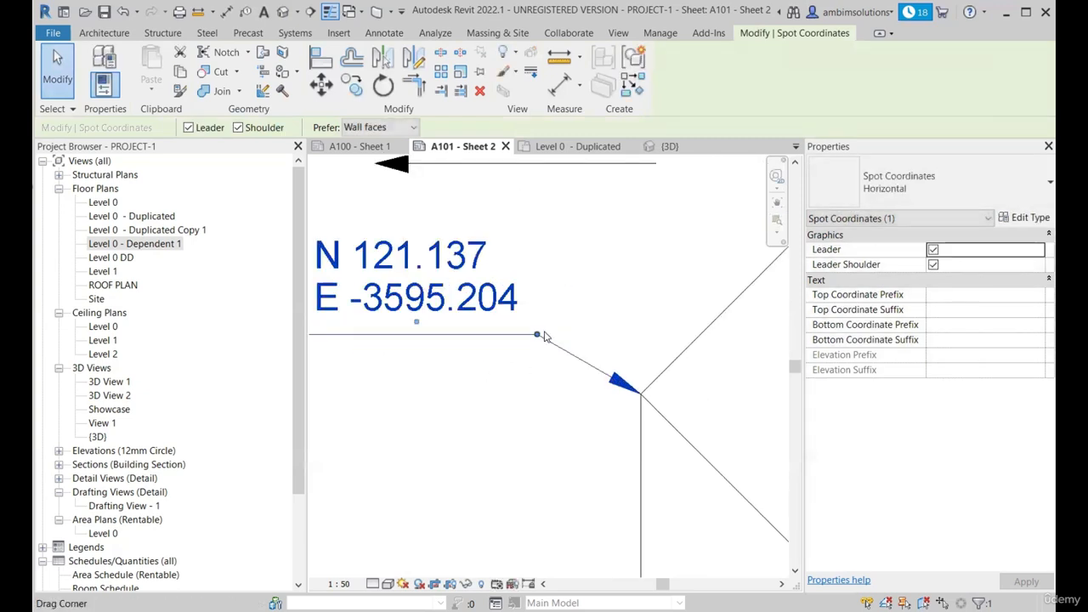
{"action": "left_click_drag", "start_coordinate": [539, 336], "coordinate": [560, 348]}
{"action": "scroll", "coordinate": [483, 466], "scroll_direction": "down", "scroll_amount": 4}
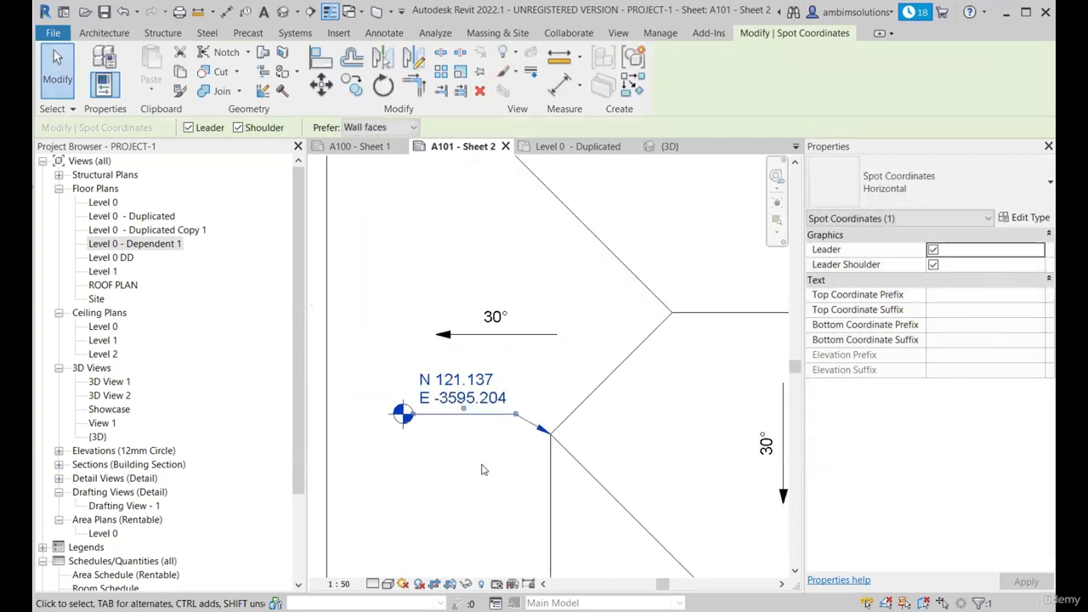
Fine-tune the symbol end of the leader shoulder on the left wing's spot coordinate.
{"action": "scroll", "coordinate": [460, 448], "scroll_direction": "up", "scroll_amount": 3}
{"action": "mouse_move", "coordinate": [421, 421]}
{"action": "left_mouse_down"}
{"action": "mouse_move", "coordinate": [390, 425]}
{"action": "mouse_move", "coordinate": [410, 421]}
{"action": "left_mouse_up"}
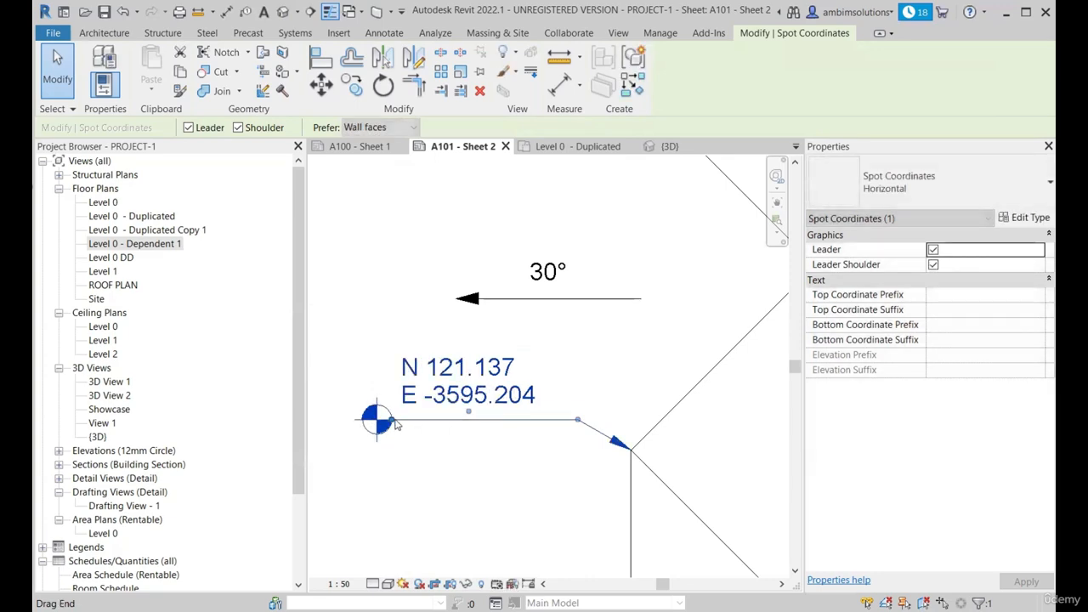
{"action": "scroll", "coordinate": [425, 425], "scroll_direction": "up", "scroll_amount": 2}
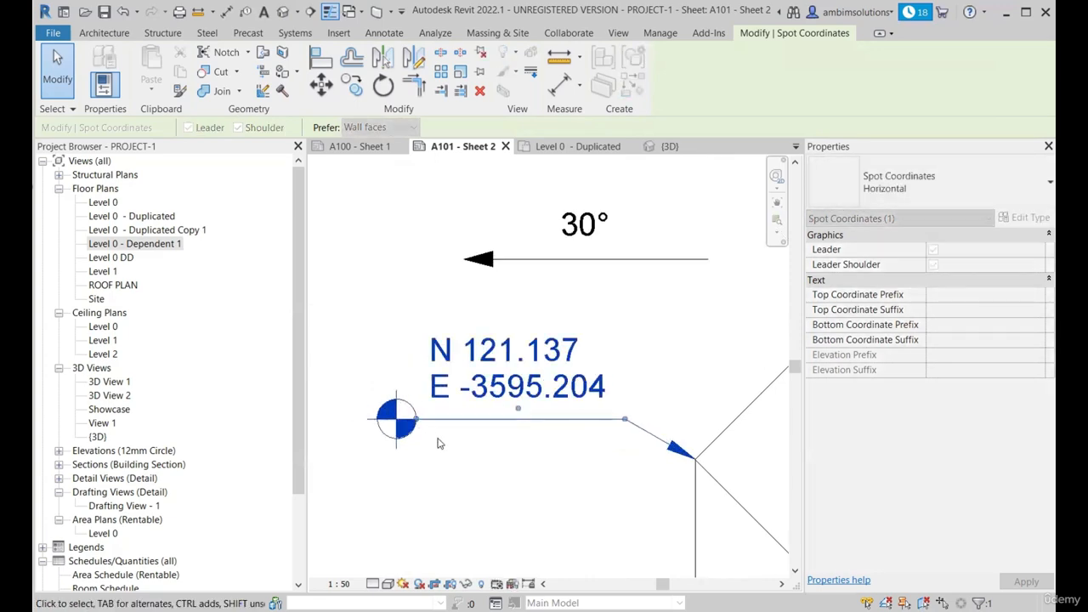
{"action": "scroll", "coordinate": [440, 437], "scroll_direction": "down", "scroll_amount": 4}
{"action": "key", "text": "Escape"}
{"action": "scroll", "coordinate": [488, 420], "scroll_direction": "up", "scroll_amount": 3}
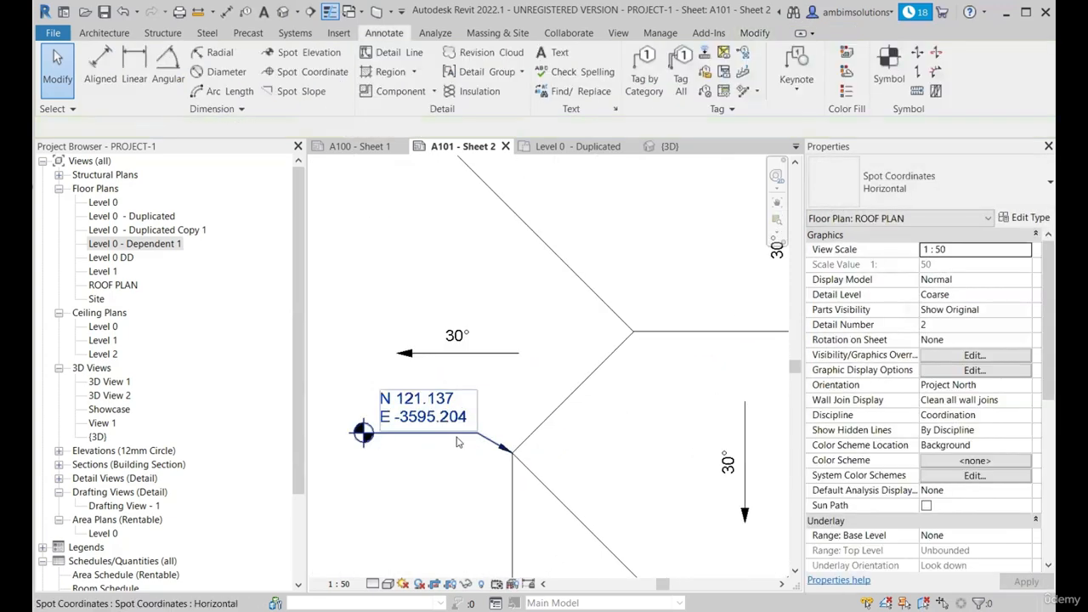
{"action": "scroll", "coordinate": [423, 365], "scroll_direction": "down", "scroll_amount": 3}
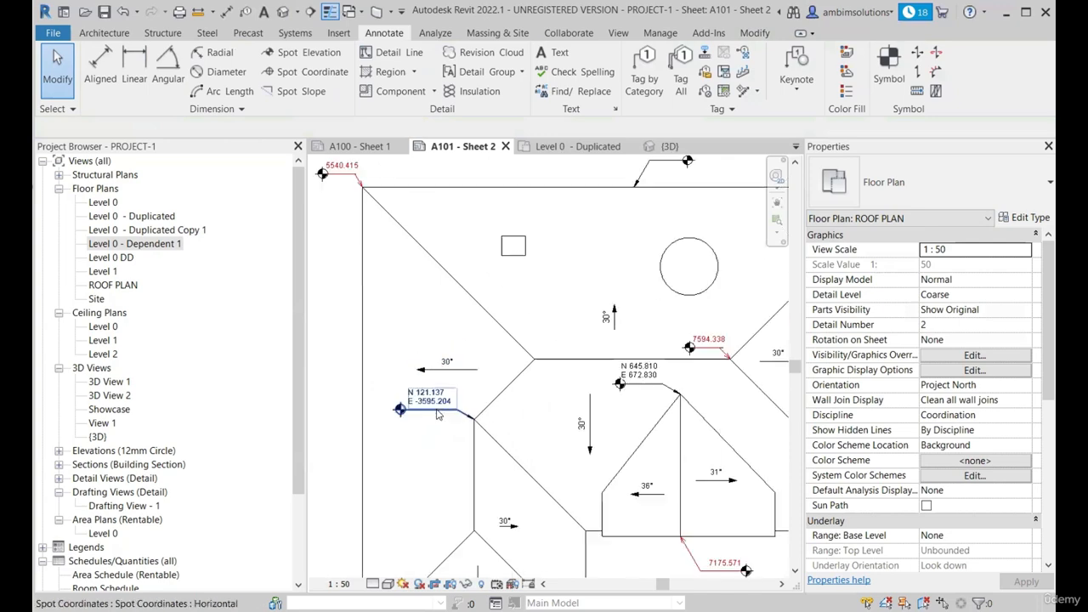
Try the left wing's spot coordinate without its leader, and restore the leader.
{"action": "left_click", "coordinate": [457, 412]}
{"action": "scroll", "coordinate": [440, 400], "scroll_direction": "up", "scroll_amount": 3}
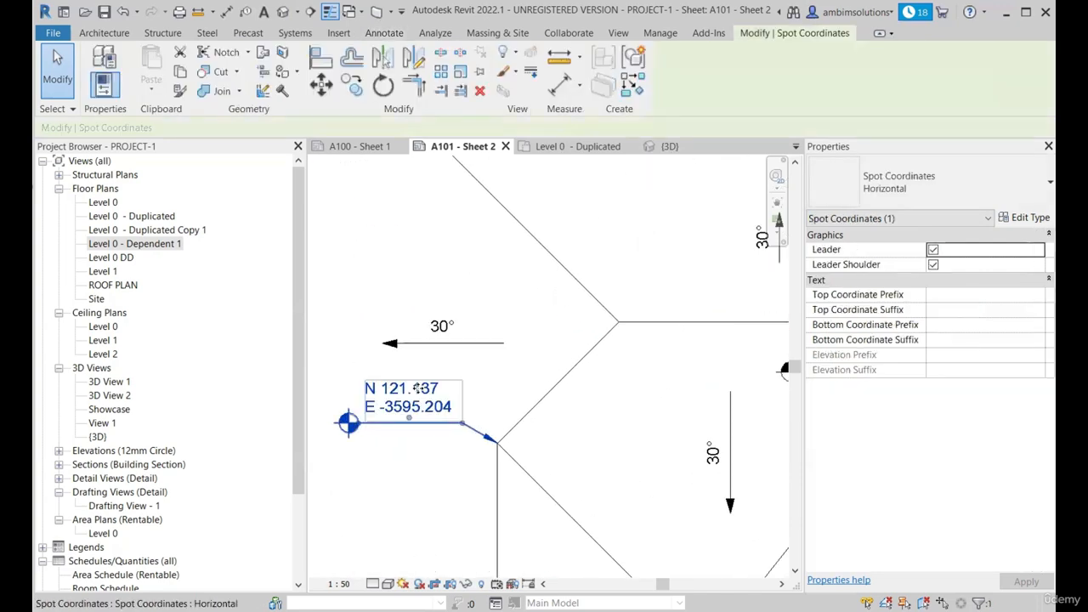
{"action": "scroll", "coordinate": [546, 398], "scroll_direction": "down", "scroll_amount": 1}
{"action": "scroll", "coordinate": [471, 399], "scroll_direction": "up", "scroll_amount": 1}
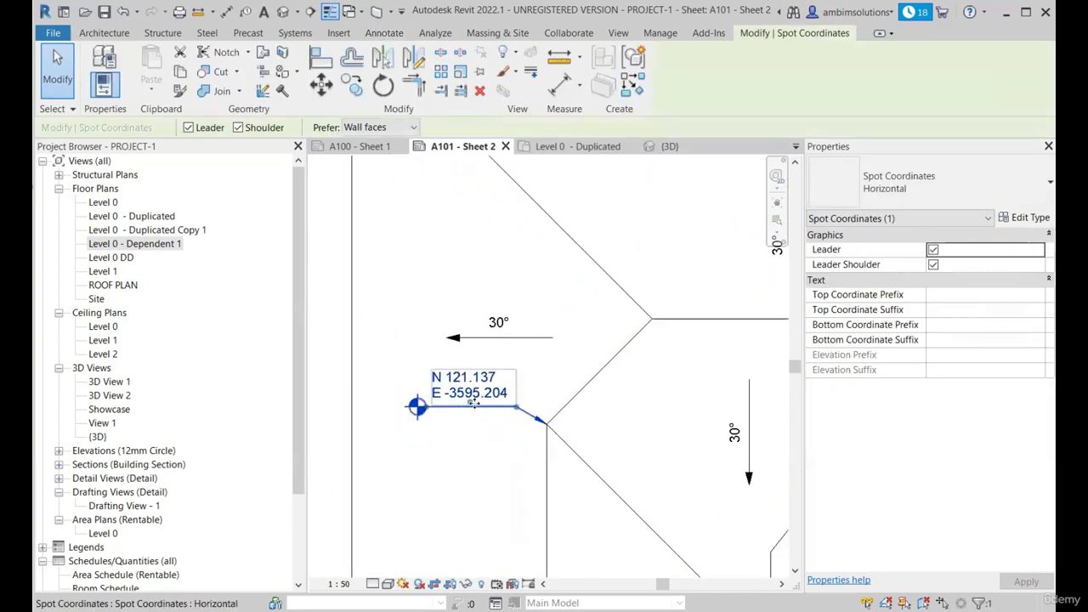
{"action": "left_click", "coordinate": [932, 250]}
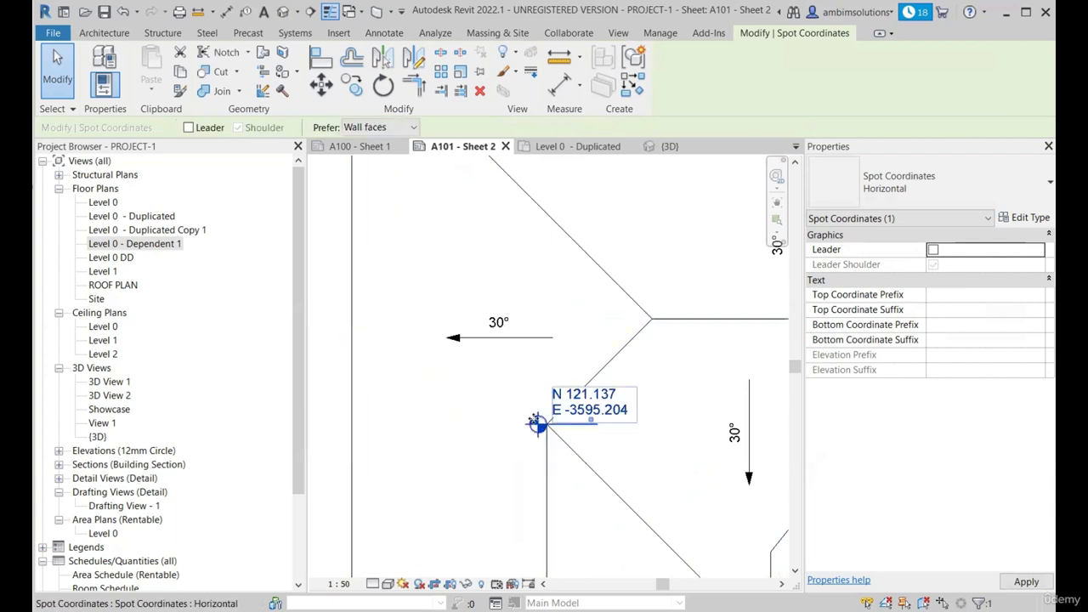
{"action": "scroll", "coordinate": [587, 415], "scroll_direction": "up", "scroll_amount": 1}
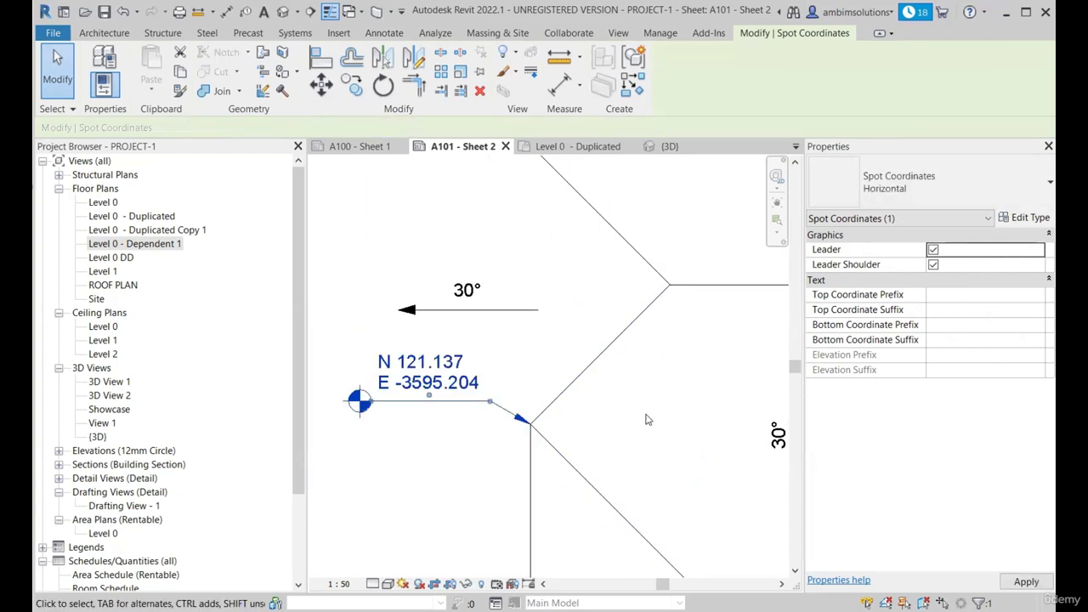
Examine the Constraints, Graphics, Text, Primary Units and Alternate Units parameters of the Horizontal spot coordinate type without changing them.
{"action": "left_click", "coordinate": [1030, 219]}
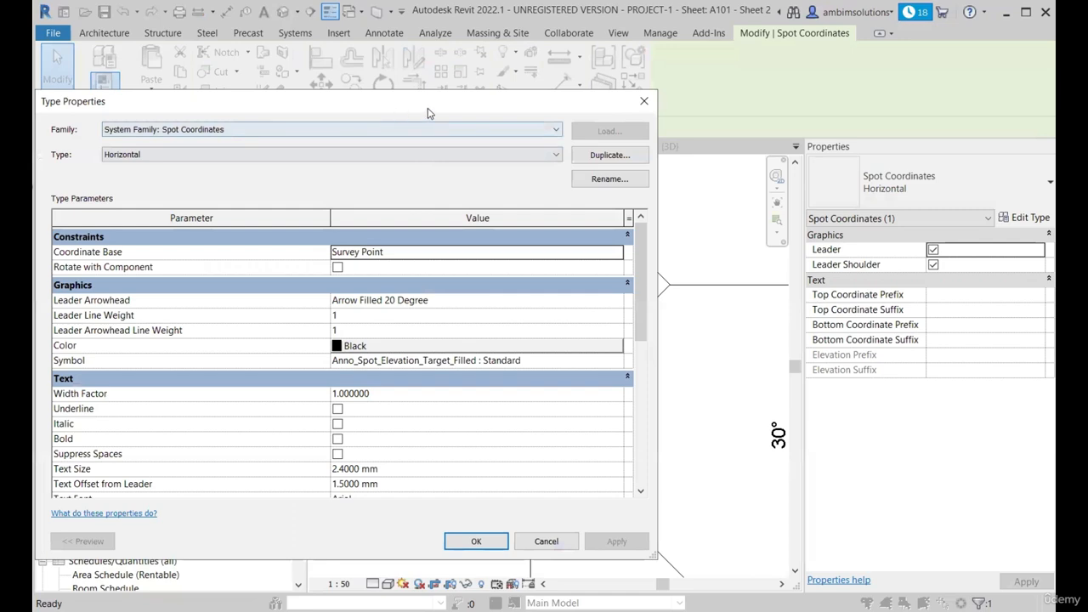
{"action": "left_click_drag", "start_coordinate": [428, 113], "coordinate": [817, 113]}
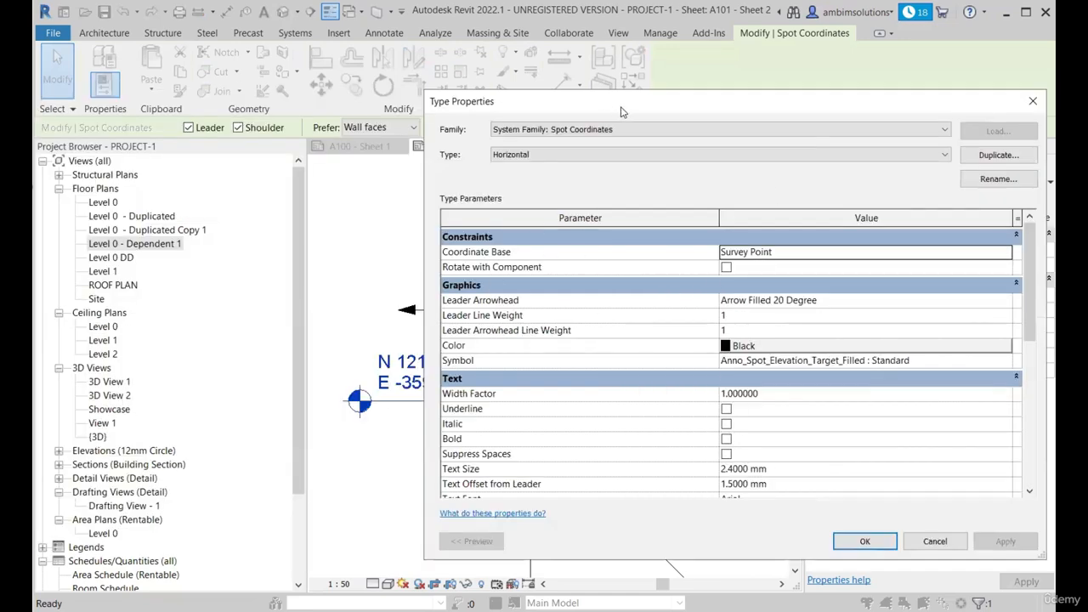
{"action": "left_click_drag", "start_coordinate": [620, 111], "coordinate": [599, 112]}
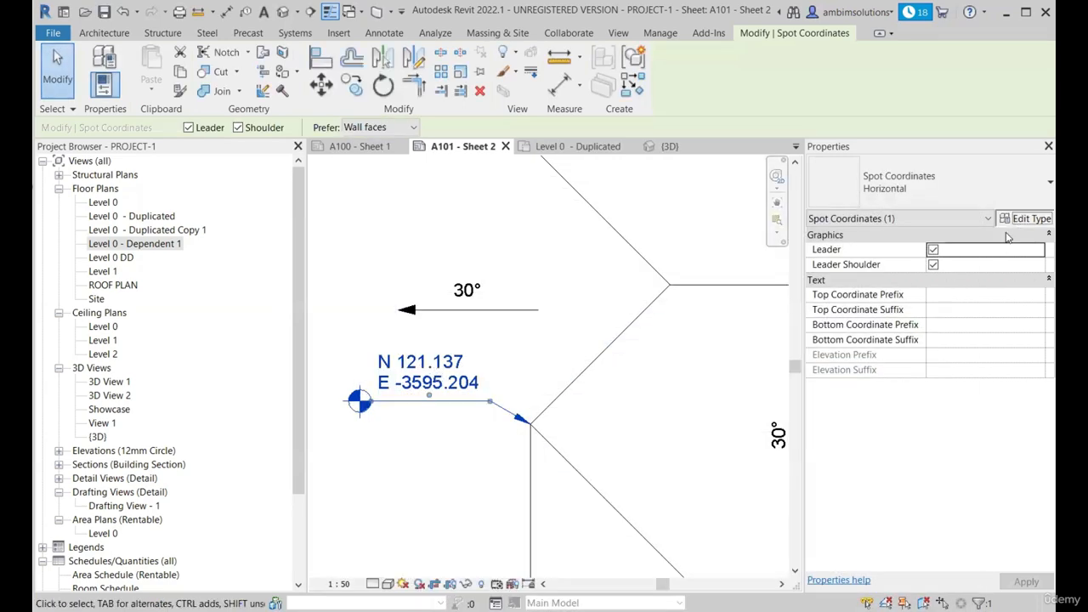
{"action": "left_click", "coordinate": [1026, 218]}
{"action": "scroll", "coordinate": [650, 403], "scroll_direction": "down", "scroll_amount": 2}
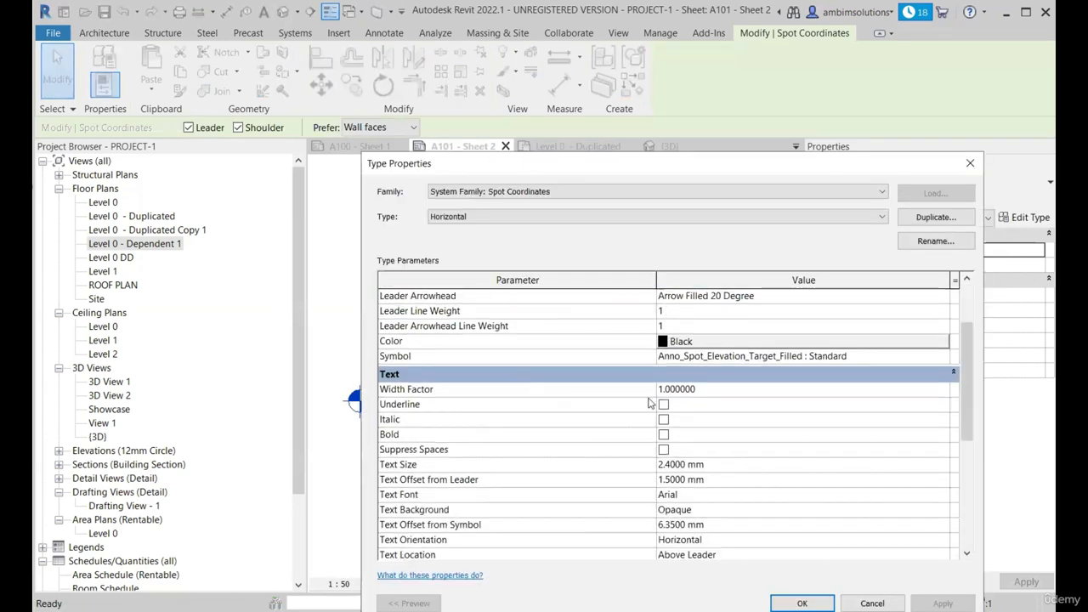
{"action": "scroll", "coordinate": [716, 349], "scroll_direction": "down", "scroll_amount": 4}
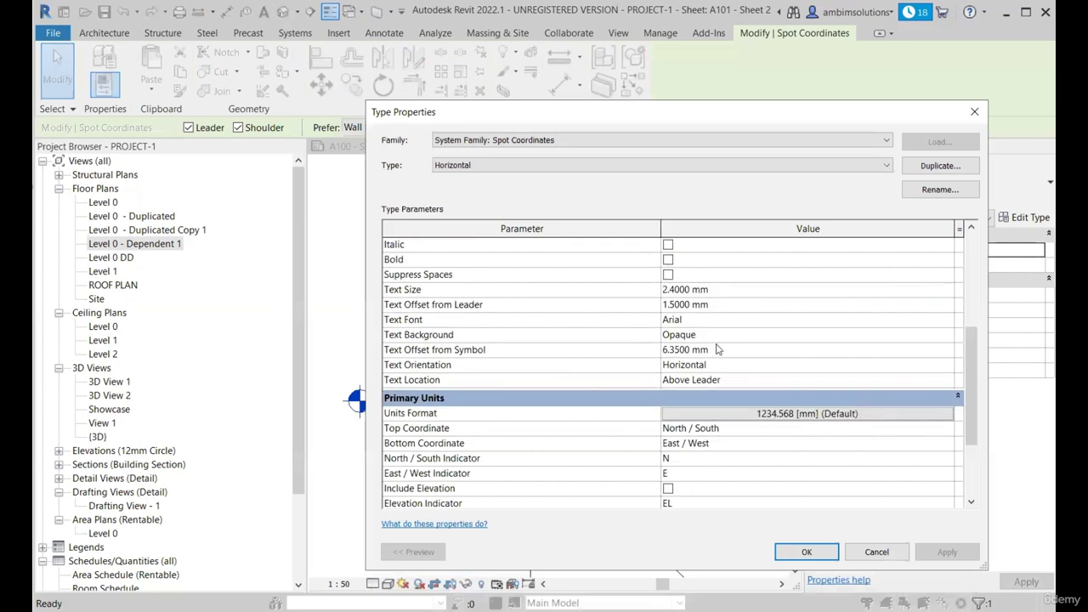
{"action": "scroll", "coordinate": [595, 311], "scroll_direction": "up", "scroll_amount": 1}
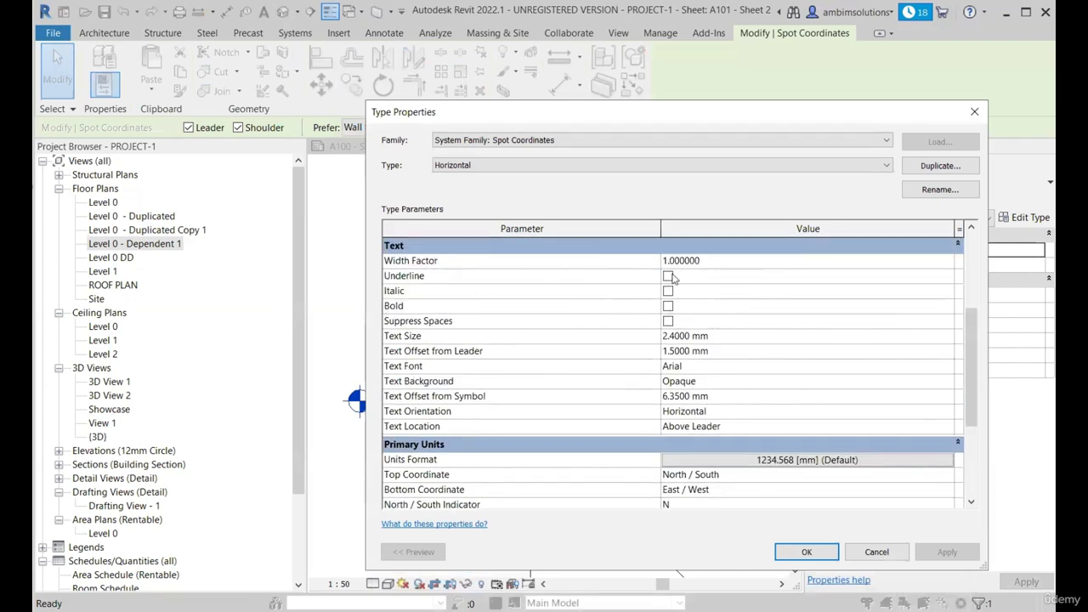
{"action": "scroll", "coordinate": [670, 305], "scroll_direction": "down", "scroll_amount": 2}
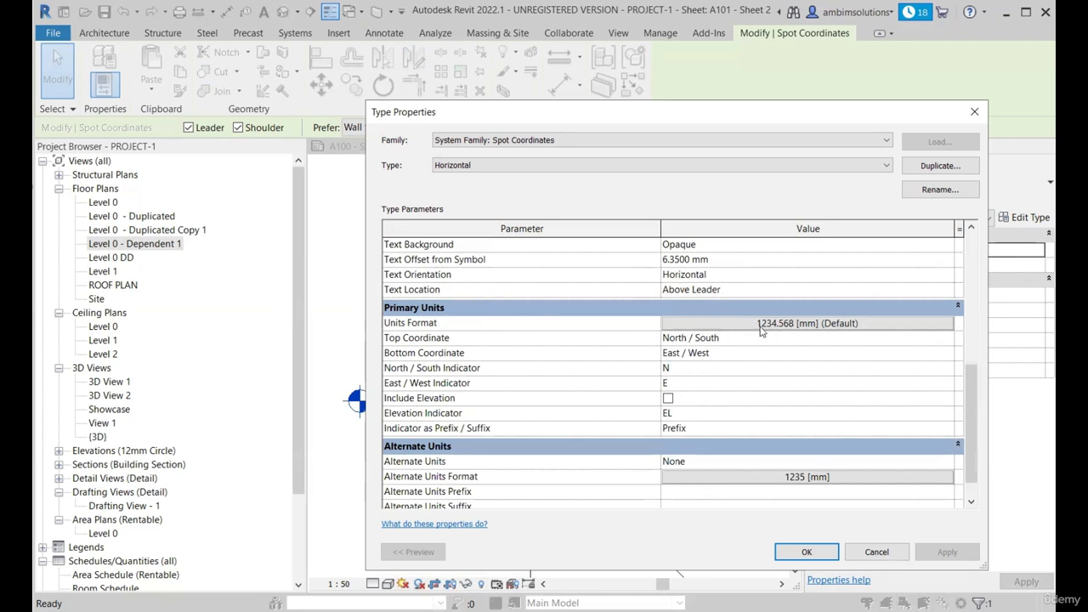
{"action": "scroll", "coordinate": [720, 326], "scroll_direction": "down", "scroll_amount": 1}
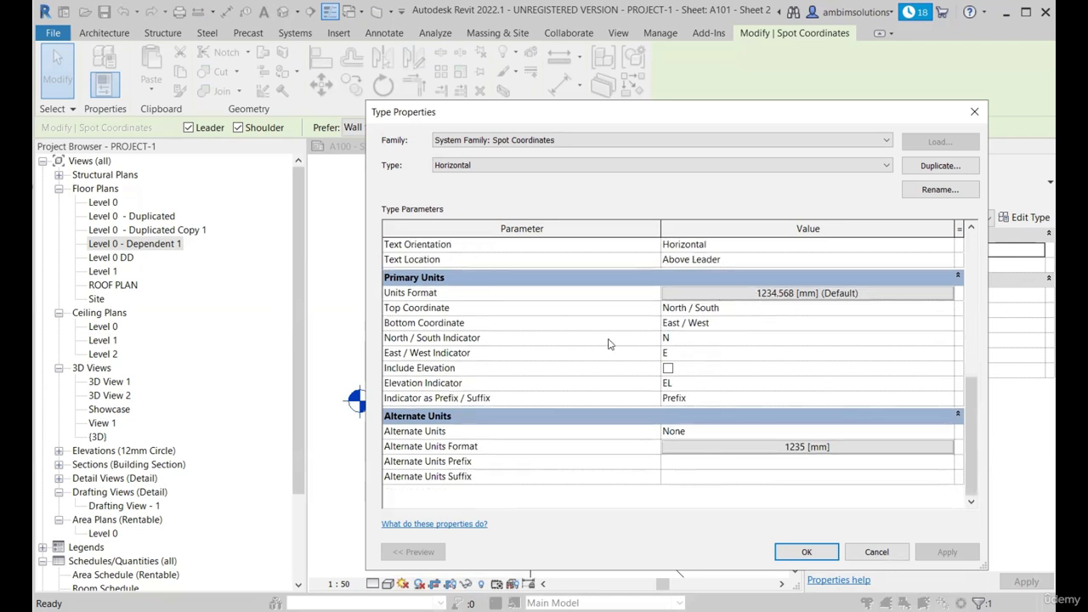
{"action": "left_click_drag", "start_coordinate": [684, 122], "coordinate": [639, 121]}
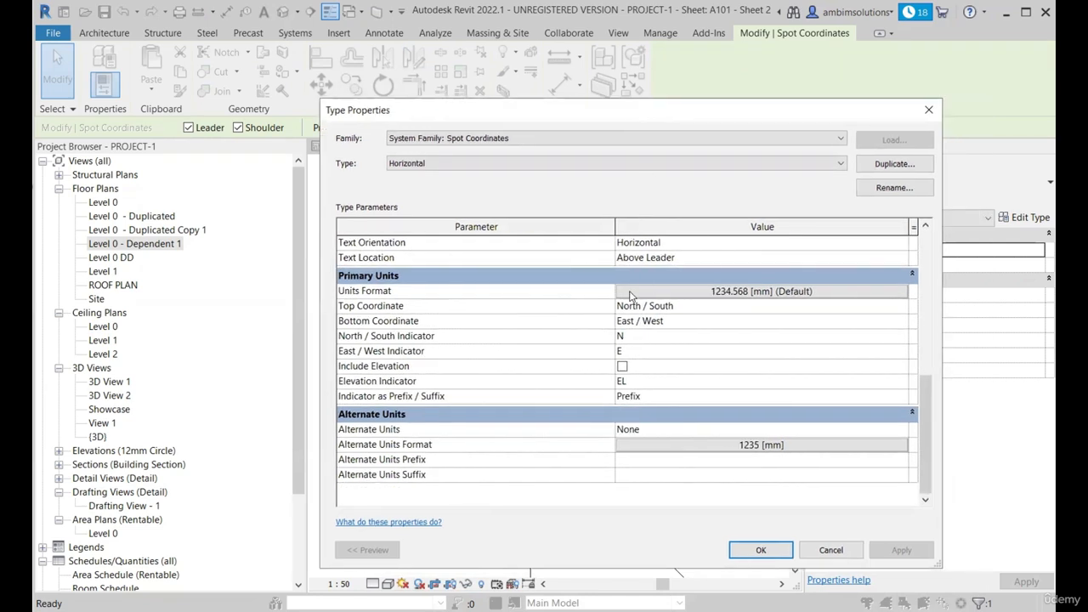
{"action": "scroll", "coordinate": [639, 355], "scroll_direction": "up", "scroll_amount": 6}
{"action": "scroll", "coordinate": [713, 411], "scroll_direction": "down", "scroll_amount": 3}
{"action": "left_click", "coordinate": [829, 551]}
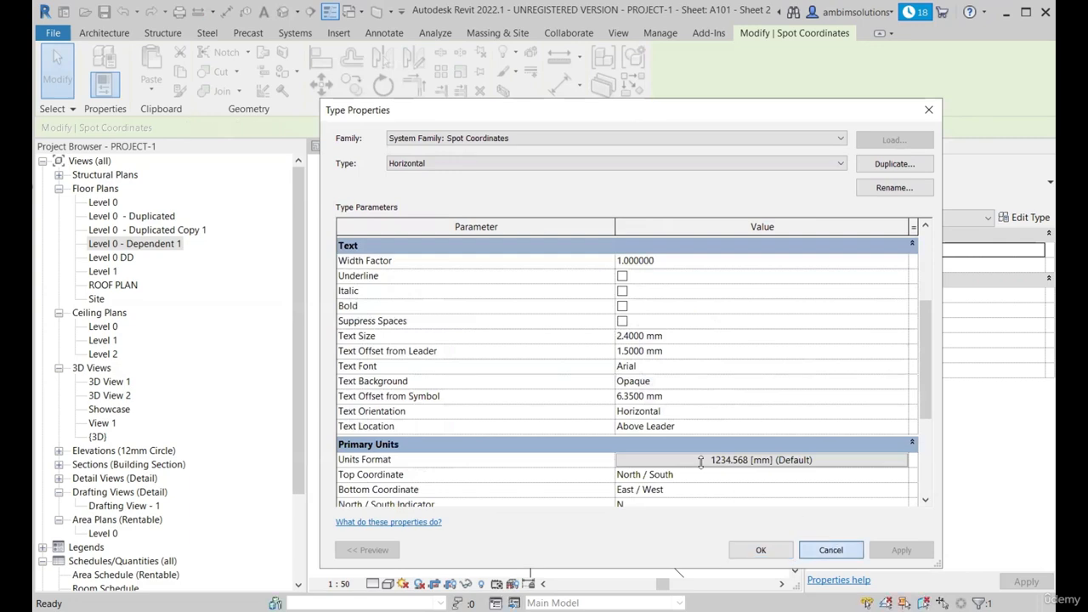
{"action": "scroll", "coordinate": [544, 391], "scroll_direction": "down", "scroll_amount": 4}
{"action": "left_click", "coordinate": [431, 346]}
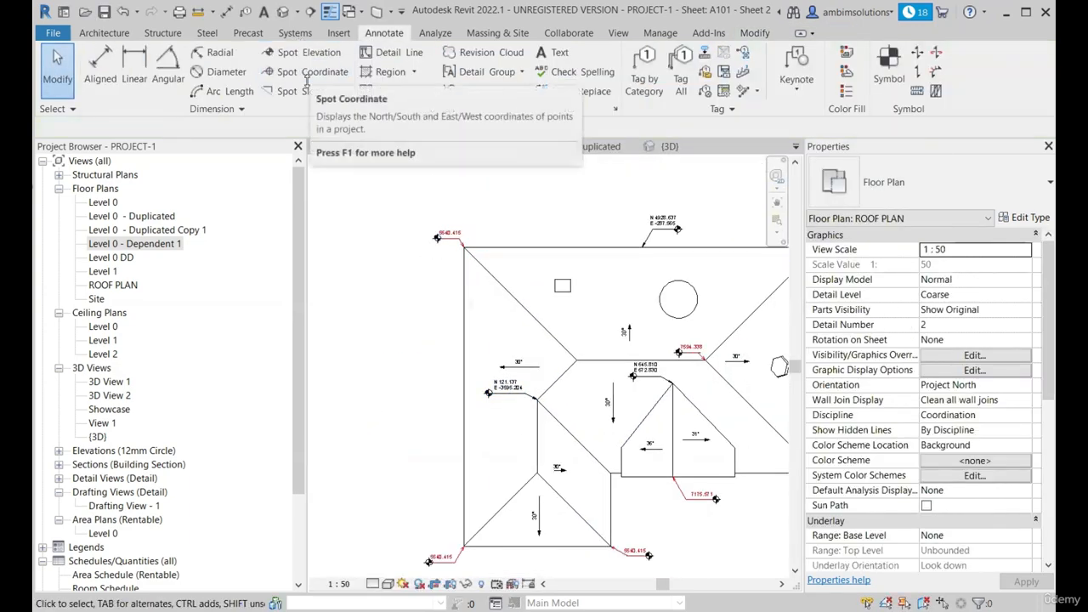
Deactivate the ROOF PLAN view on sheet A101 and switch to the Level 0 - Duplicated floor plan.
{"action": "scroll", "coordinate": [438, 274], "scroll_direction": "down", "scroll_amount": 2}
{"action": "scroll", "coordinate": [614, 342], "scroll_direction": "up", "scroll_amount": 2}
{"action": "scroll", "coordinate": [614, 342], "scroll_direction": "down", "scroll_amount": 4}
{"action": "scroll", "coordinate": [568, 278], "scroll_direction": "up", "scroll_amount": 5}
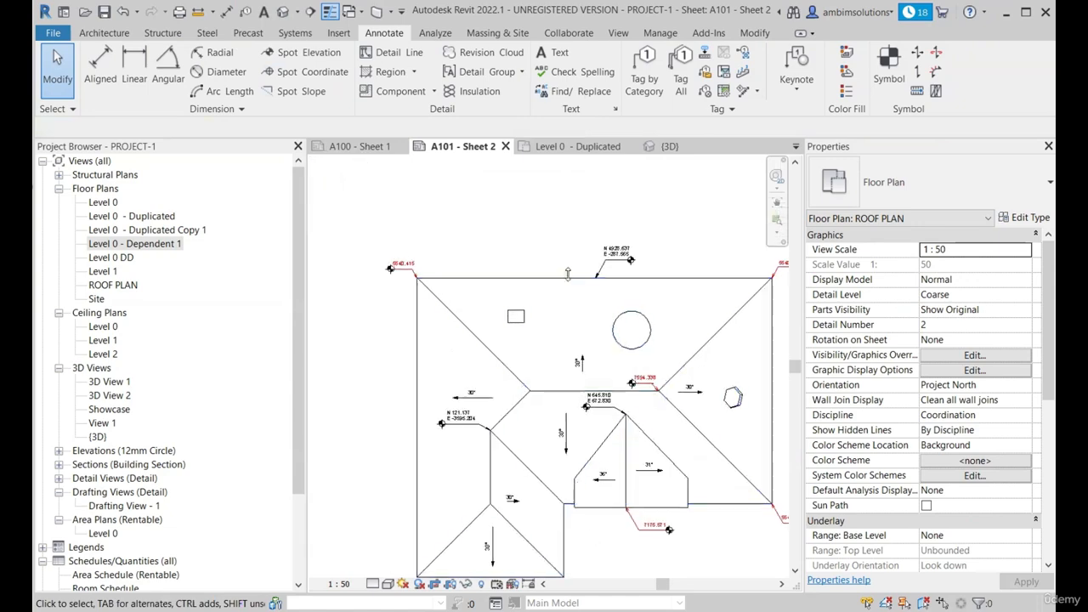
{"action": "scroll", "coordinate": [568, 278], "scroll_direction": "down", "scroll_amount": 3}
{"action": "right_click", "coordinate": [615, 209]}
{"action": "left_click", "coordinate": [667, 276]}
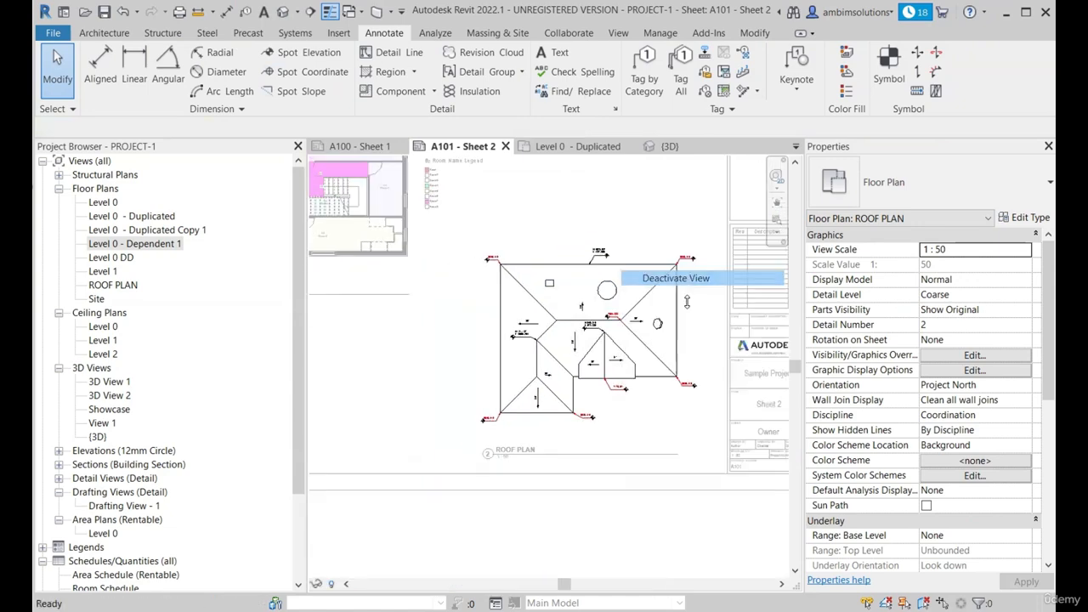
{"action": "scroll", "coordinate": [429, 275], "scroll_direction": "down", "scroll_amount": 2}
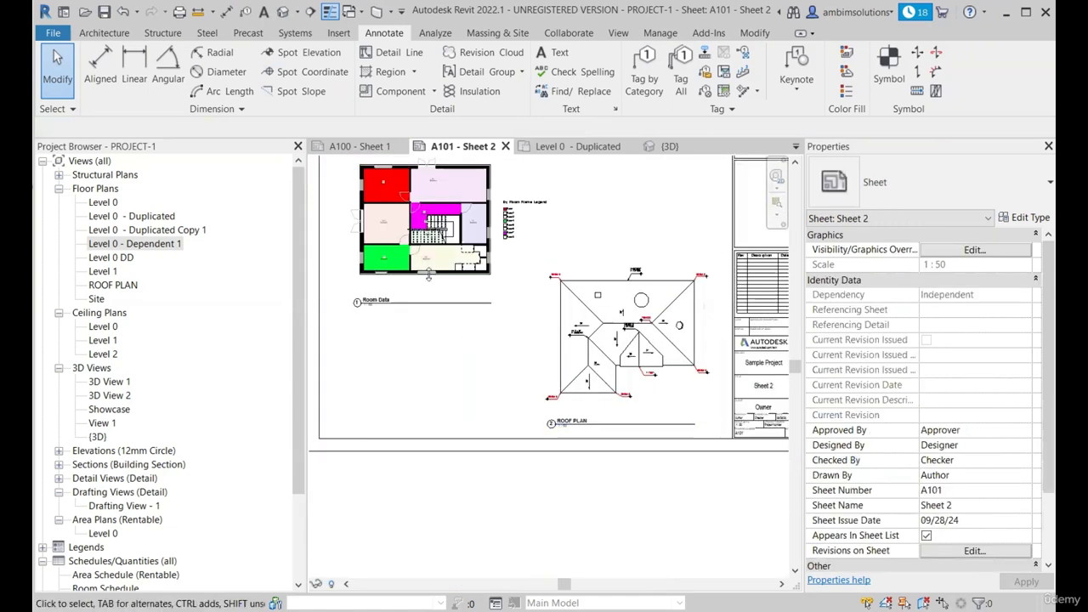
{"action": "left_click", "coordinate": [568, 146]}
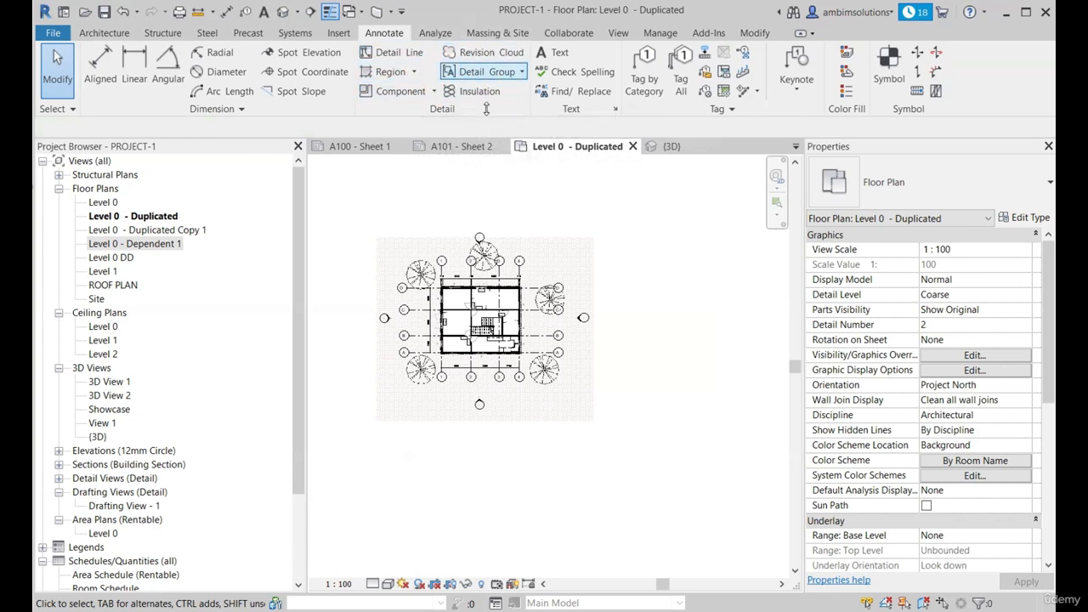
Place one Detail_Items_RoofTile_LHS Standard detail component in the empty area beside the floor plan.
{"action": "left_click", "coordinate": [433, 91]}
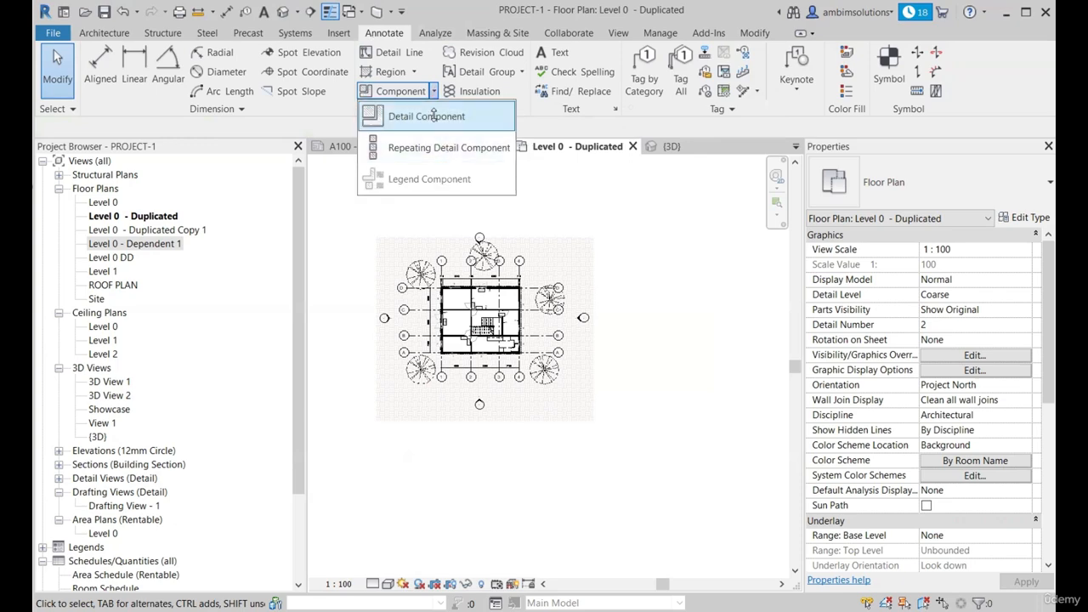
{"action": "left_click", "coordinate": [437, 114]}
{"action": "scroll", "coordinate": [668, 314], "scroll_direction": "up", "scroll_amount": 5}
{"action": "scroll", "coordinate": [527, 335], "scroll_direction": "up", "scroll_amount": 3}
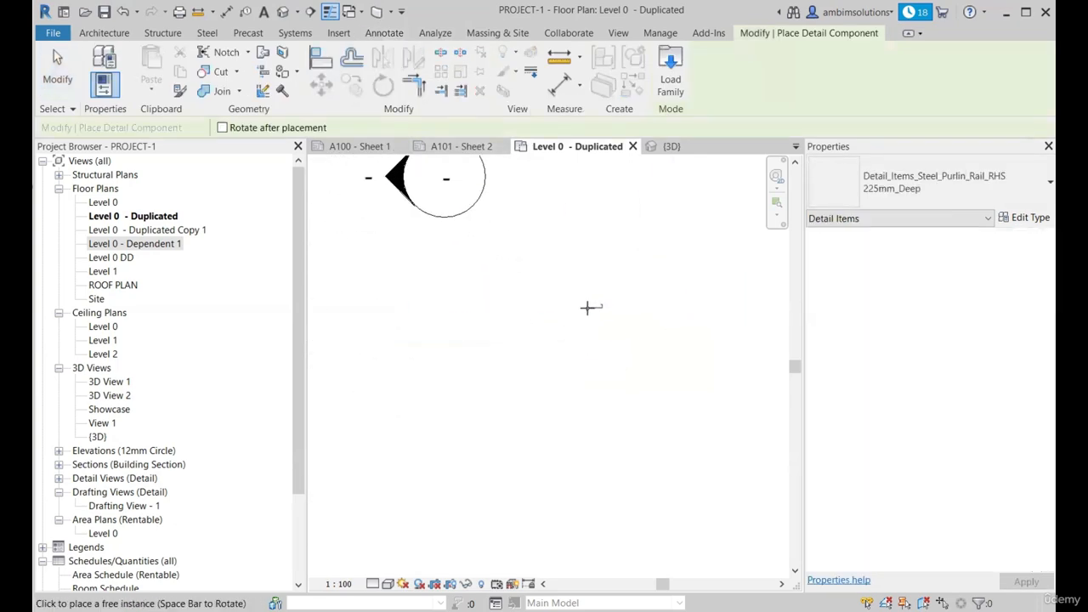
{"action": "left_click", "coordinate": [930, 182]}
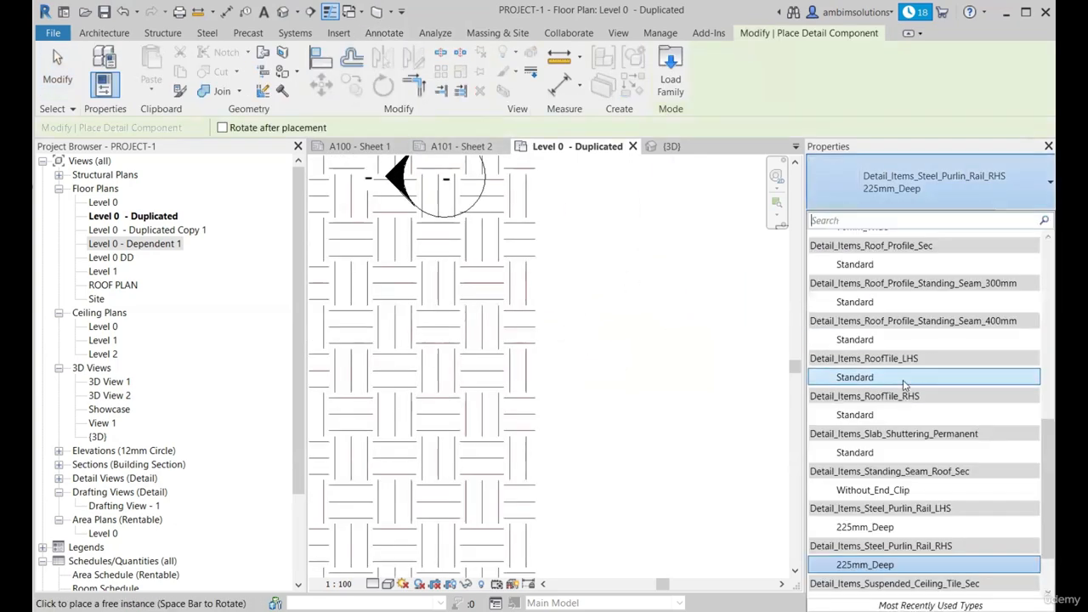
{"action": "left_click", "coordinate": [904, 378]}
{"action": "left_click", "coordinate": [582, 333]}
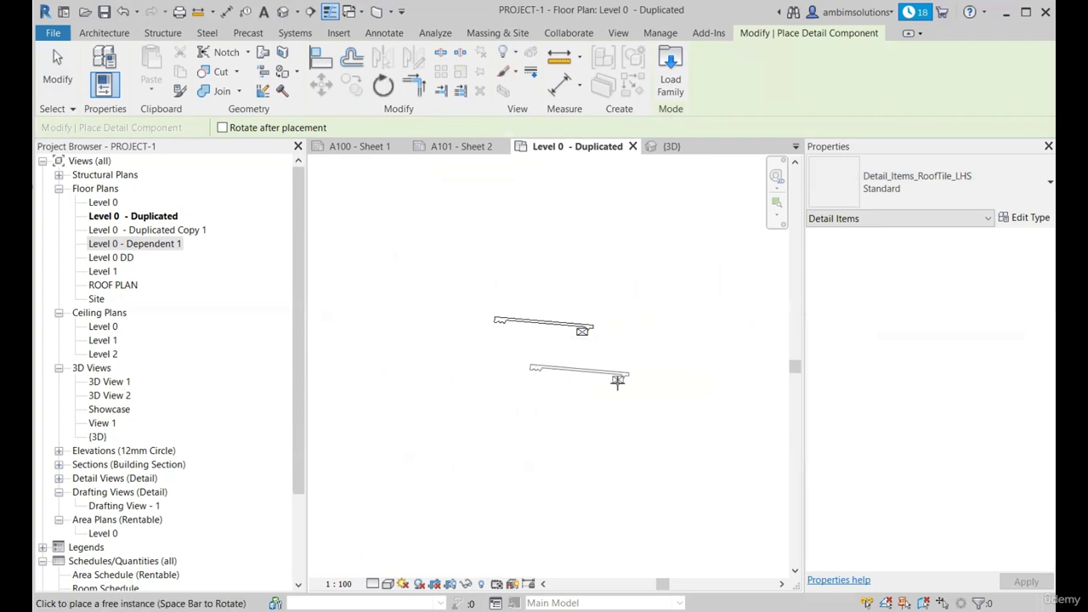
{"action": "key", "text": "Escape"}
Delete the roof tile detail component from the empty area beside the floor plan.
{"action": "scroll", "coordinate": [527, 323], "scroll_direction": "up", "scroll_amount": 2}
{"action": "left_click", "coordinate": [503, 294]}
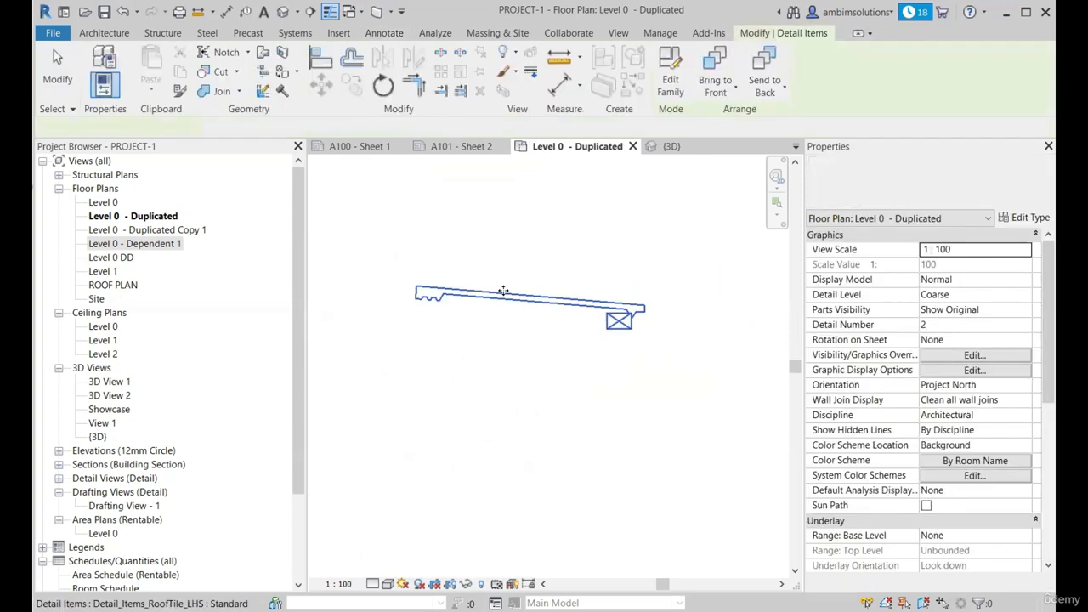
{"action": "scroll", "coordinate": [557, 325], "scroll_direction": "up", "scroll_amount": 1}
{"action": "scroll", "coordinate": [547, 328], "scroll_direction": "down", "scroll_amount": 2}
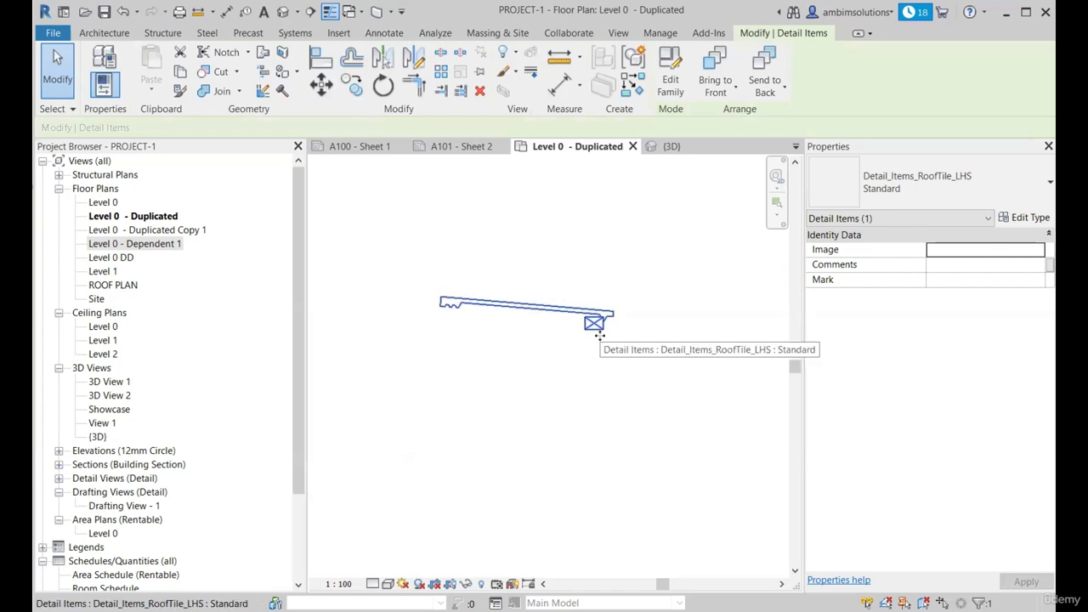
{"action": "key", "text": "Delete"}
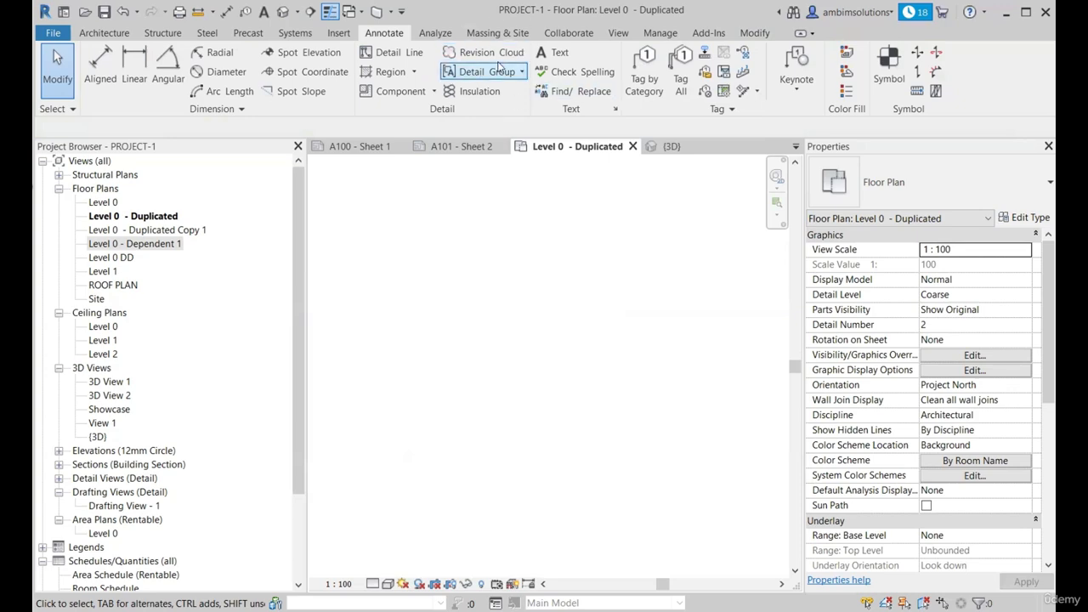
{"action": "scroll", "coordinate": [694, 348], "scroll_direction": "down", "scroll_amount": 4}
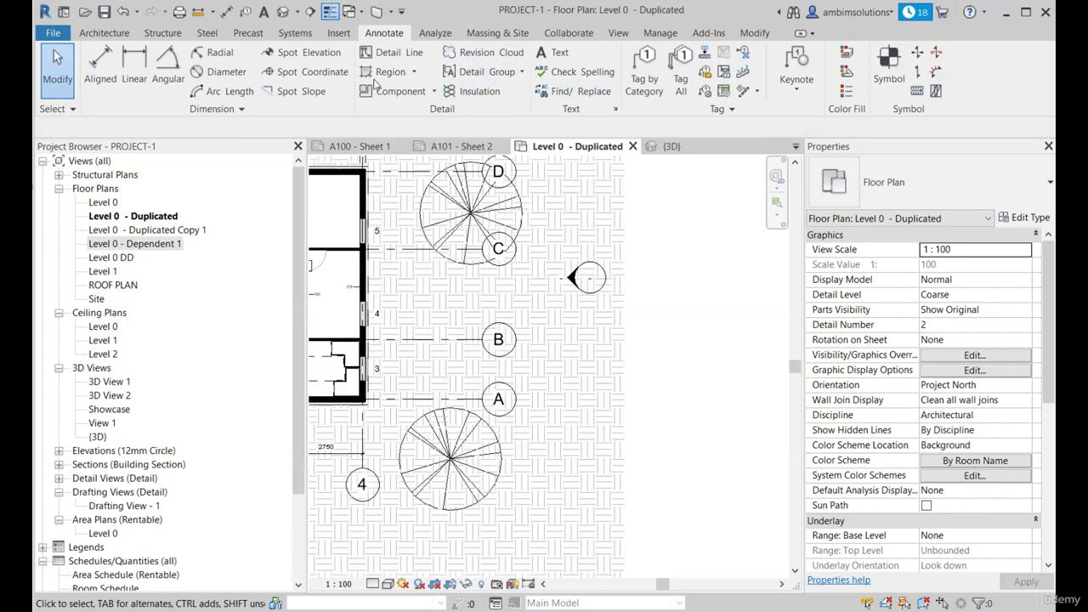
Draw a horizontal insulation batting line about 2300 mm long in the empty area beside the floor plan and shorten it to about 2080 mm.
{"action": "left_click", "coordinate": [473, 91]}
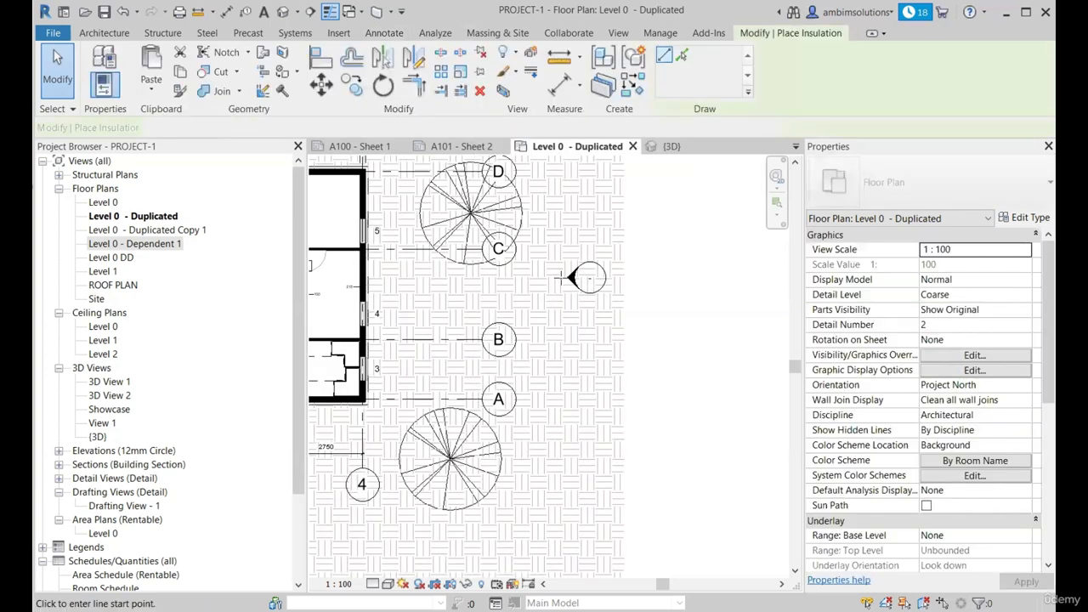
{"action": "scroll", "coordinate": [598, 294], "scroll_direction": "up", "scroll_amount": 4}
{"action": "left_click", "coordinate": [541, 291]}
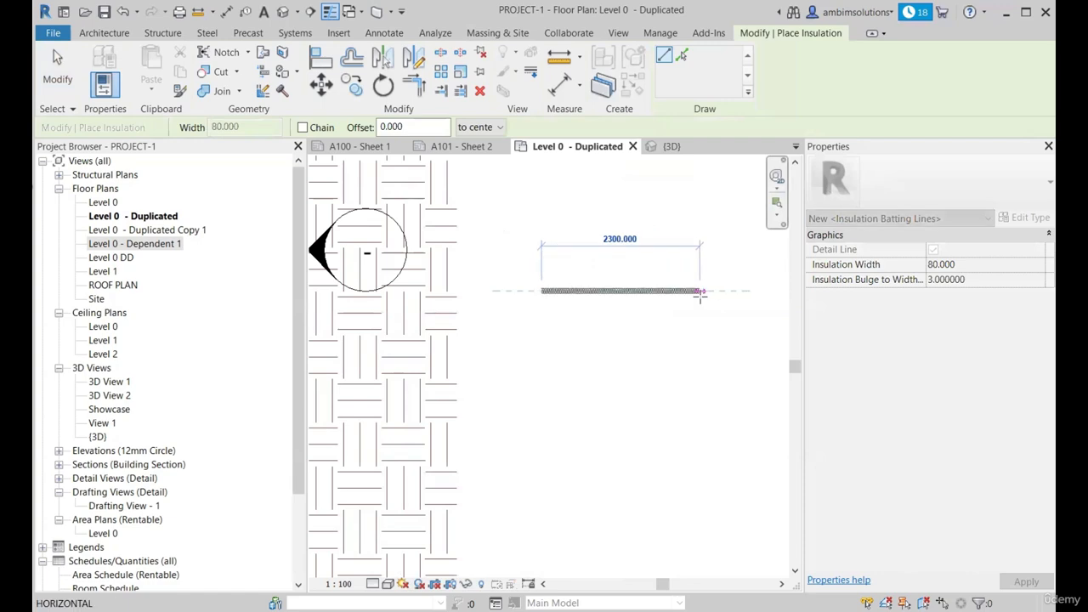
{"action": "left_click", "coordinate": [700, 292]}
{"action": "scroll", "coordinate": [609, 294], "scroll_direction": "up", "scroll_amount": 4}
{"action": "key", "text": "Escape"}
{"action": "key", "text": "Escape"}
{"action": "left_click", "coordinate": [590, 283]}
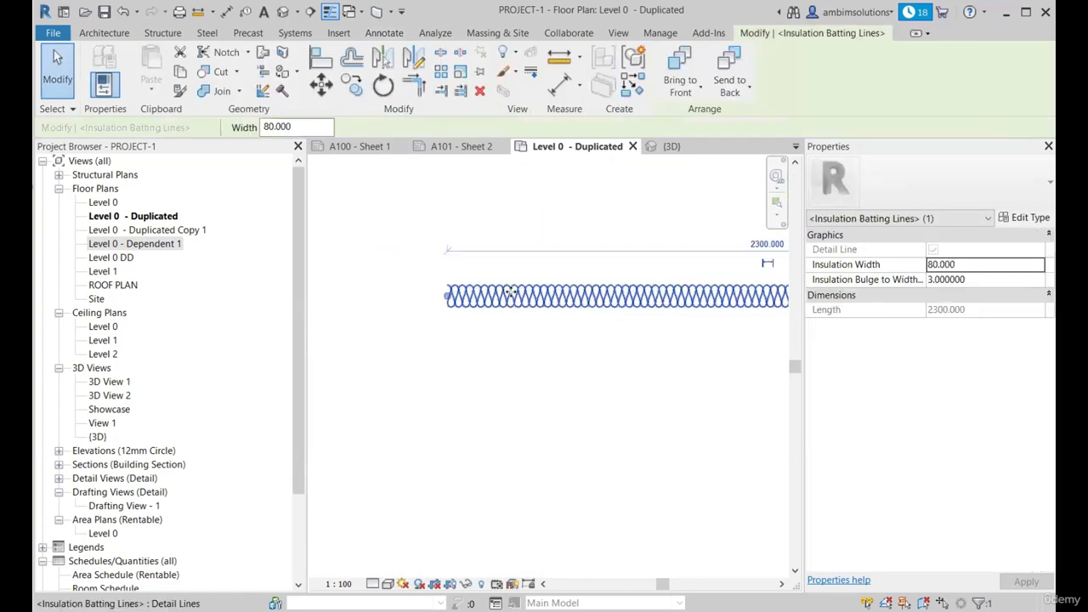
{"action": "left_click_drag", "start_coordinate": [749, 285], "coordinate": [667, 292]}
Inspect the {3D} view for the insulation and return to the Level 0 - Duplicated floor plan.
{"action": "left_click", "coordinate": [671, 146]}
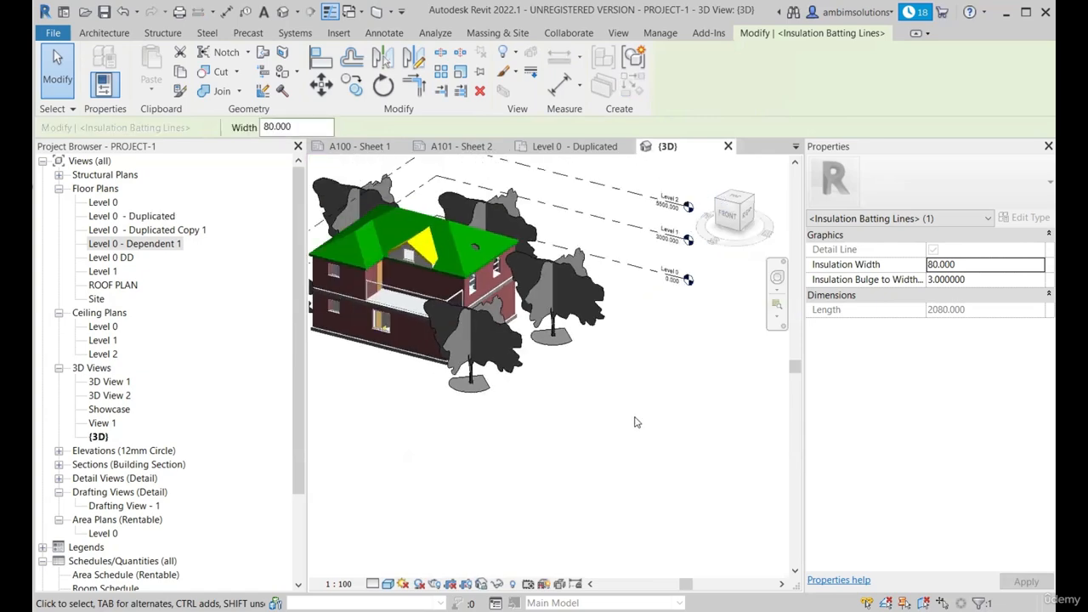
{"action": "middle_click_drag", "start_coordinate": [637, 422], "coordinate": [595, 390], "text": "shift"}
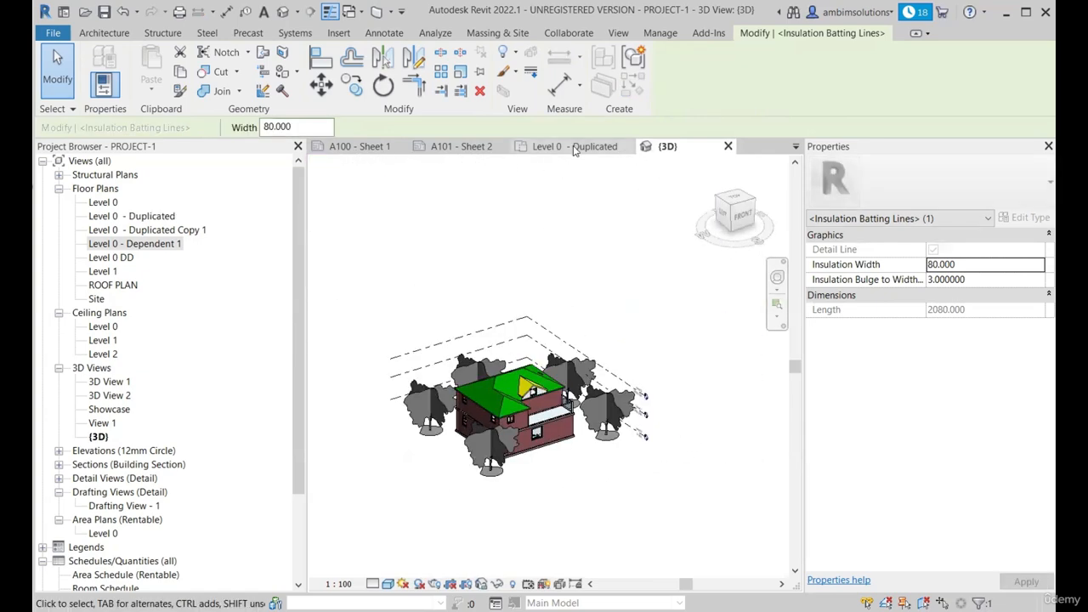
{"action": "left_click", "coordinate": [563, 148]}
{"action": "scroll", "coordinate": [682, 357], "scroll_direction": "down", "scroll_amount": 3}
{"action": "scroll", "coordinate": [418, 340], "scroll_direction": "up", "scroll_amount": 4}
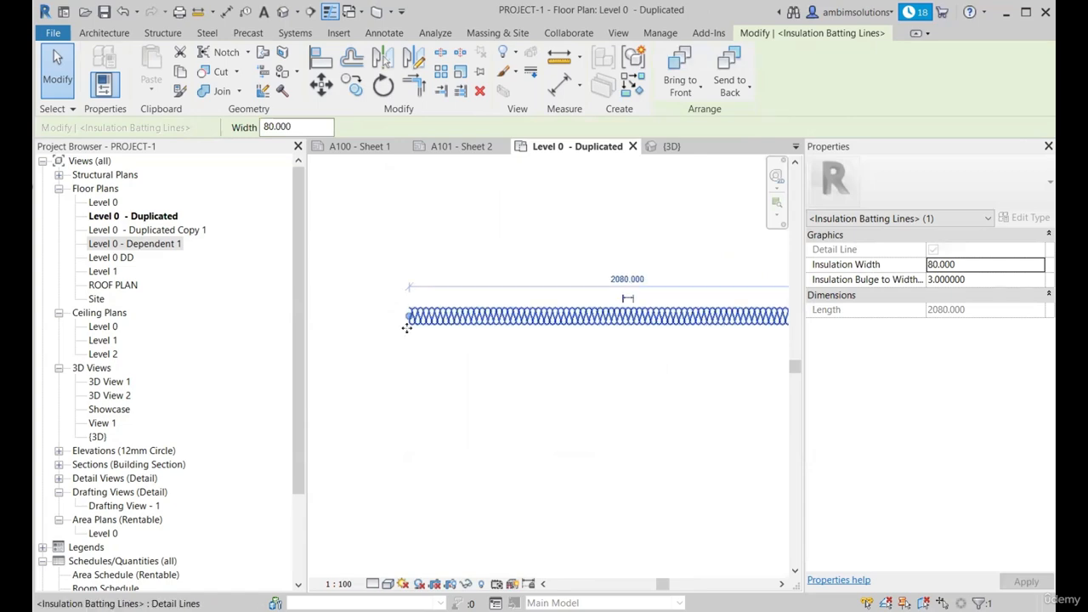
Delete the insulation batting line from the empty area beside the floor plan.
{"action": "scroll", "coordinate": [408, 327], "scroll_direction": "down", "scroll_amount": 3}
{"action": "scroll", "coordinate": [641, 328], "scroll_direction": "up", "scroll_amount": 3}
{"action": "key", "text": "Escape"}
{"action": "left_click", "coordinate": [688, 327]}
{"action": "scroll", "coordinate": [663, 328], "scroll_direction": "down", "scroll_amount": 2}
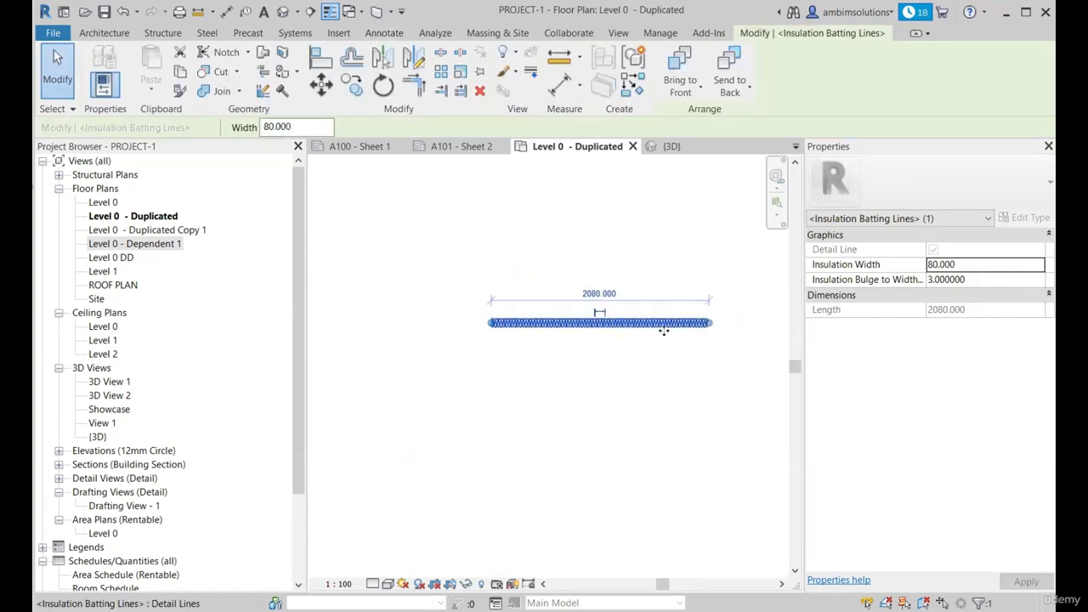
{"action": "scroll", "coordinate": [674, 319], "scroll_direction": "up", "scroll_amount": 2}
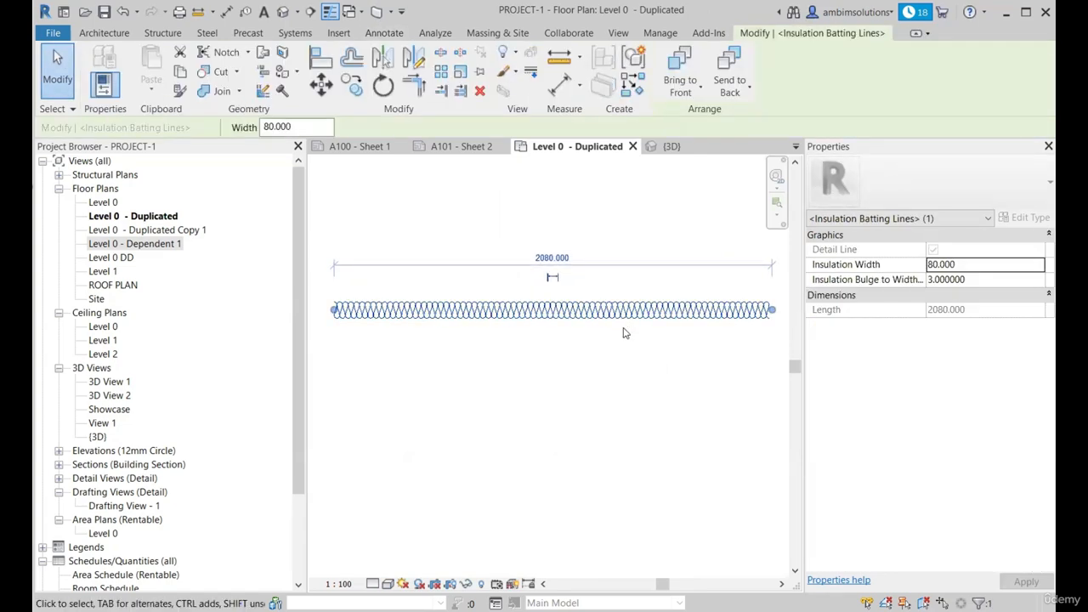
{"action": "key", "text": "Escape"}
{"action": "scroll", "coordinate": [623, 340], "scroll_direction": "down", "scroll_amount": 5}
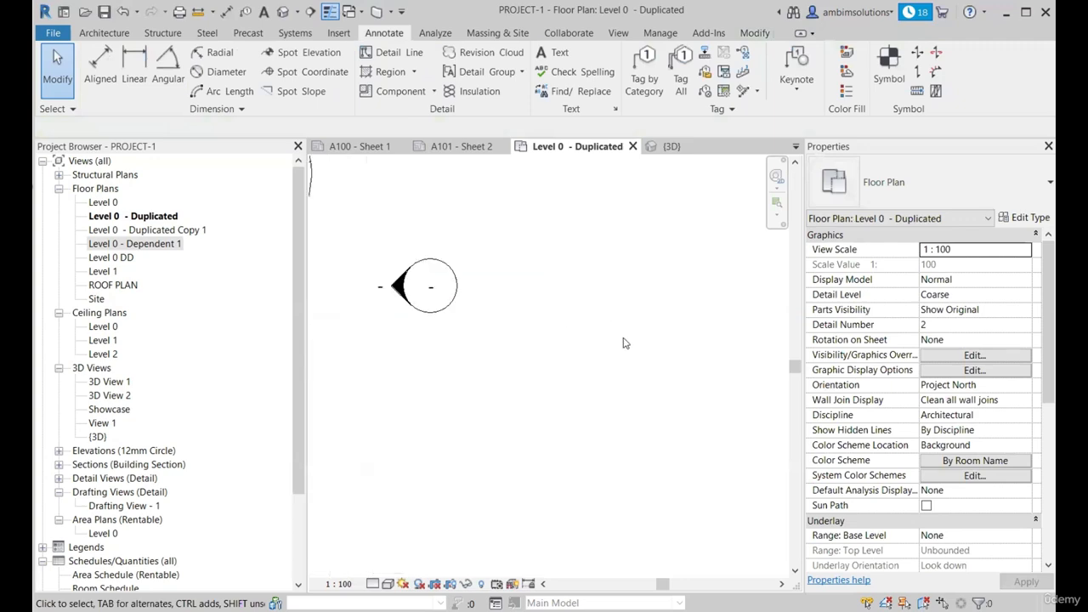
Sketch a rectangular revision cloud around window 5 on the exterior wall along grid 4.
{"action": "scroll", "coordinate": [671, 319], "scroll_direction": "down", "scroll_amount": 2}
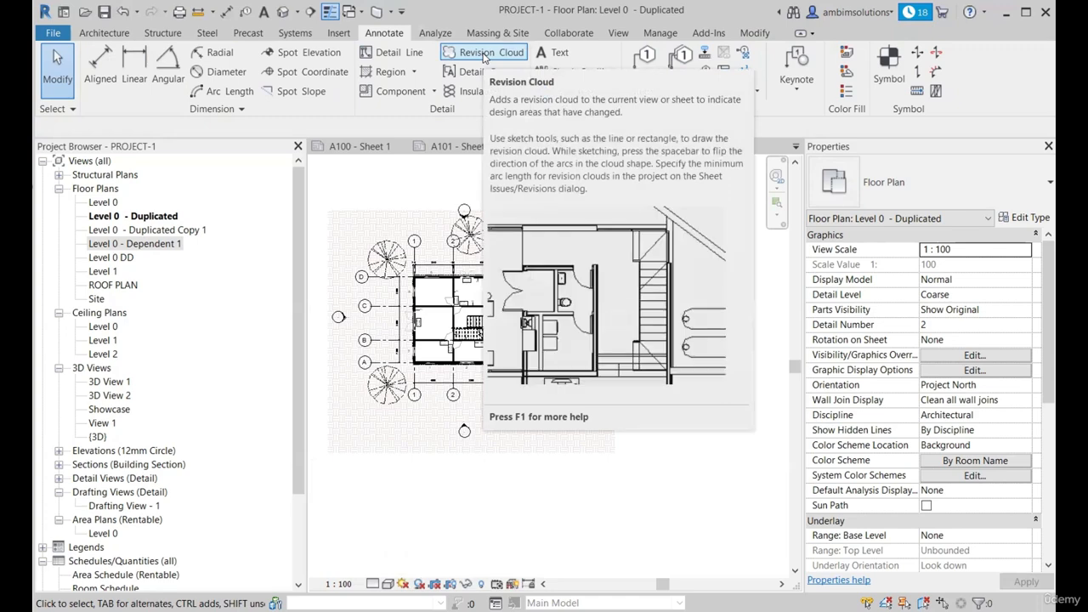
{"action": "left_click", "coordinate": [755, 179]}
{"action": "scroll", "coordinate": [524, 304], "scroll_direction": "up", "scroll_amount": 8}
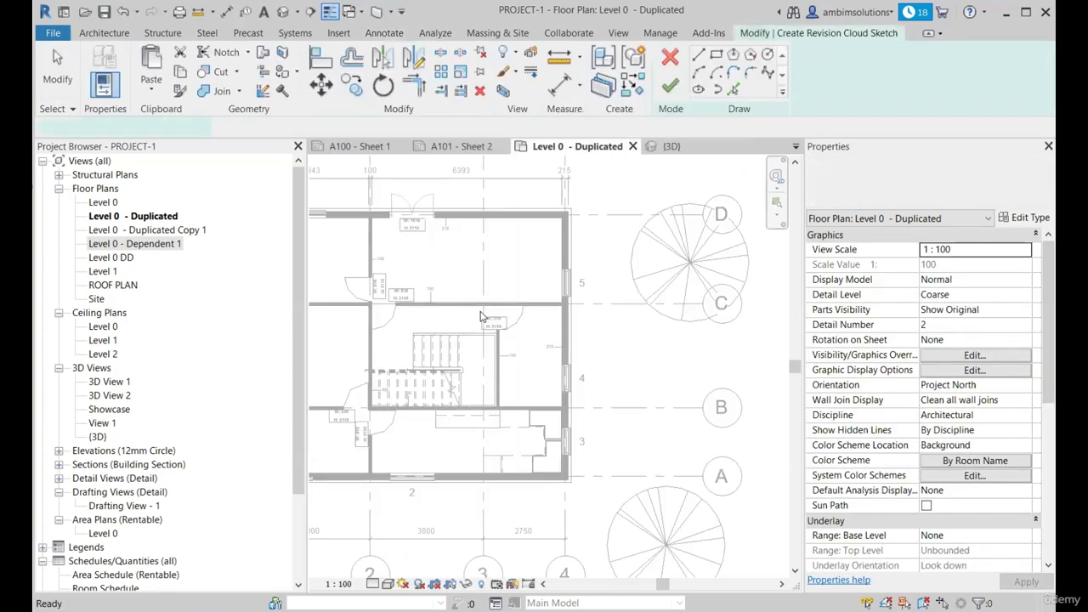
{"action": "scroll", "coordinate": [463, 382], "scroll_direction": "down", "scroll_amount": 2}
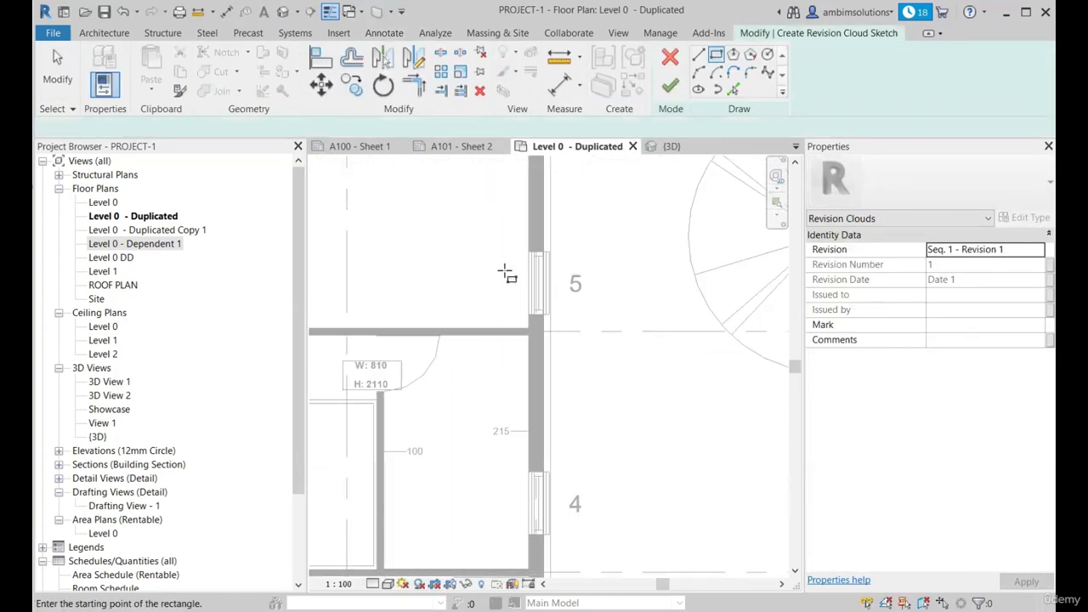
{"action": "left_click", "coordinate": [475, 217]}
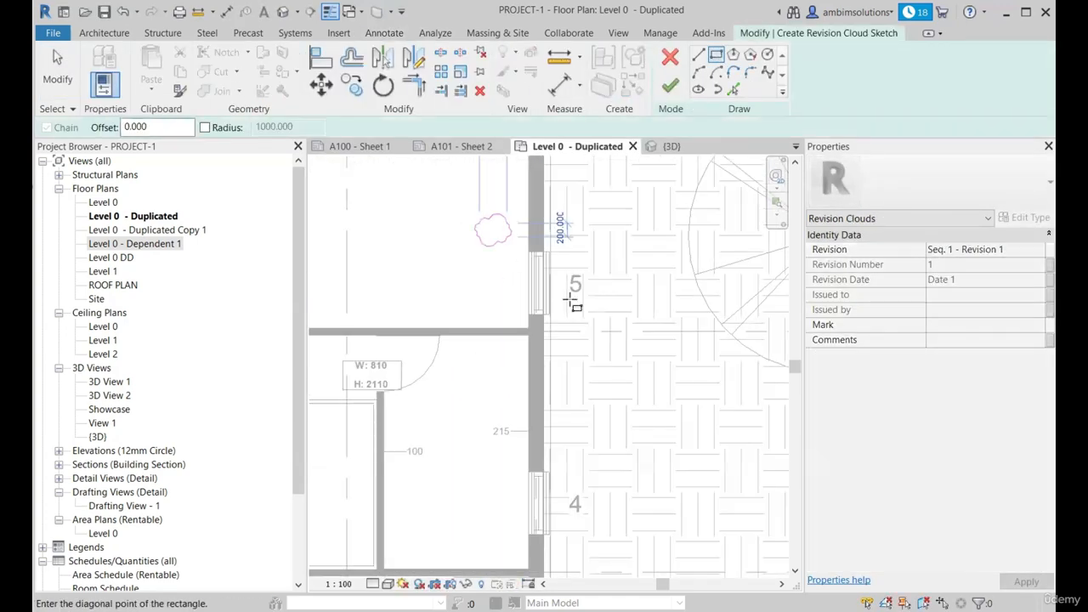
{"action": "left_click", "coordinate": [600, 392]}
Add a circular revision cloud over the upper partition wall on grid 2 and finish the sketch.
{"action": "left_click", "coordinate": [768, 57]}
{"action": "scroll", "coordinate": [654, 391], "scroll_direction": "down", "scroll_amount": 4}
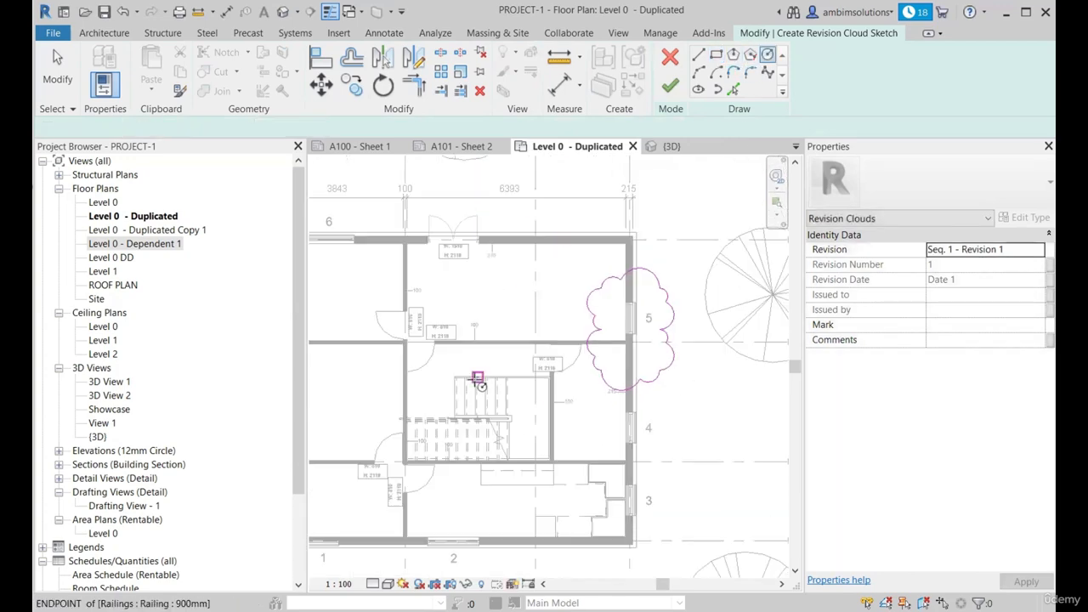
{"action": "scroll", "coordinate": [472, 382], "scroll_direction": "up", "scroll_amount": 2}
{"action": "scroll", "coordinate": [648, 376], "scroll_direction": "down", "scroll_amount": 2}
{"action": "scroll", "coordinate": [535, 348], "scroll_direction": "up", "scroll_amount": 2}
{"action": "scroll", "coordinate": [543, 370], "scroll_direction": "down", "scroll_amount": 2}
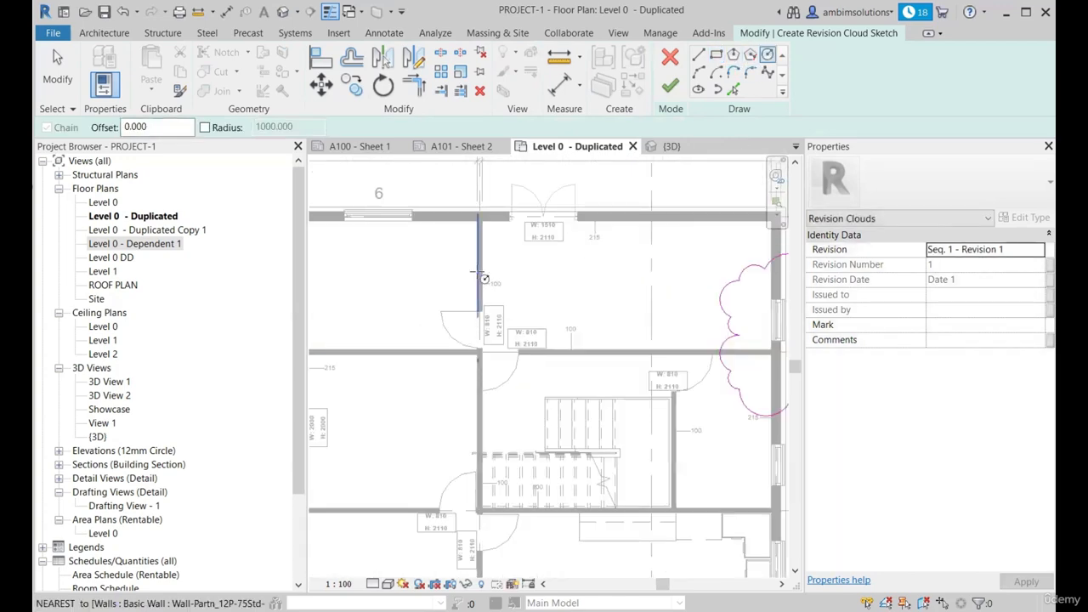
{"action": "scroll", "coordinate": [475, 272], "scroll_direction": "up", "scroll_amount": 2}
{"action": "left_click", "coordinate": [462, 273]}
{"action": "left_click", "coordinate": [510, 337]}
{"action": "scroll", "coordinate": [546, 372], "scroll_direction": "down", "scroll_amount": 4}
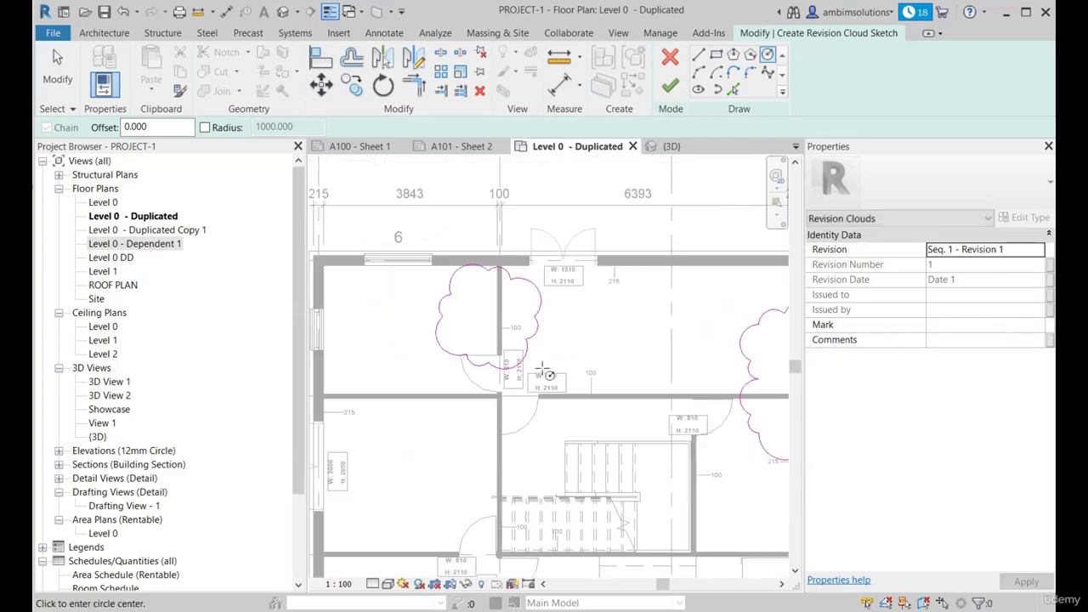
{"action": "left_click", "coordinate": [669, 86]}
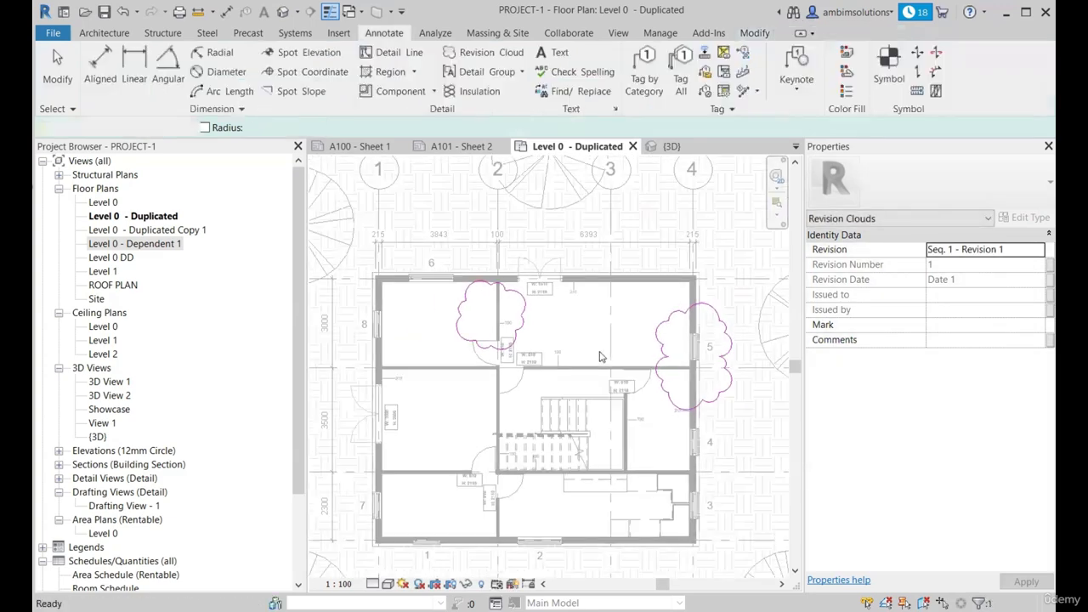
Delete both revision clouds from the floor plan.
{"action": "scroll", "coordinate": [533, 375], "scroll_direction": "down", "scroll_amount": 3}
{"action": "scroll", "coordinate": [533, 372], "scroll_direction": "up", "scroll_amount": 5}
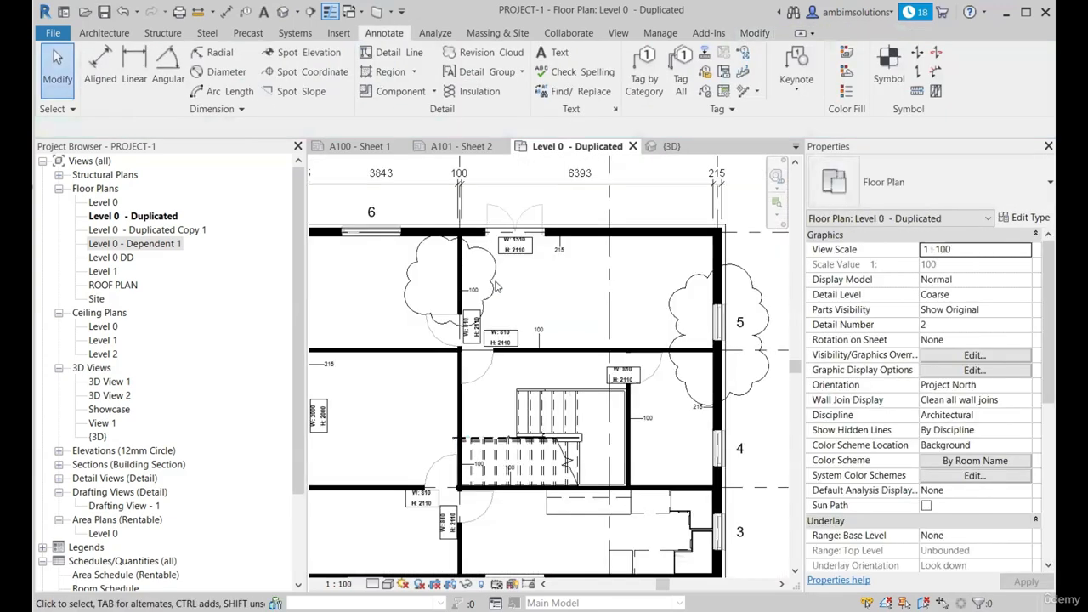
{"action": "left_click", "coordinate": [495, 283]}
{"action": "scroll", "coordinate": [496, 289], "scroll_direction": "down", "scroll_amount": 4}
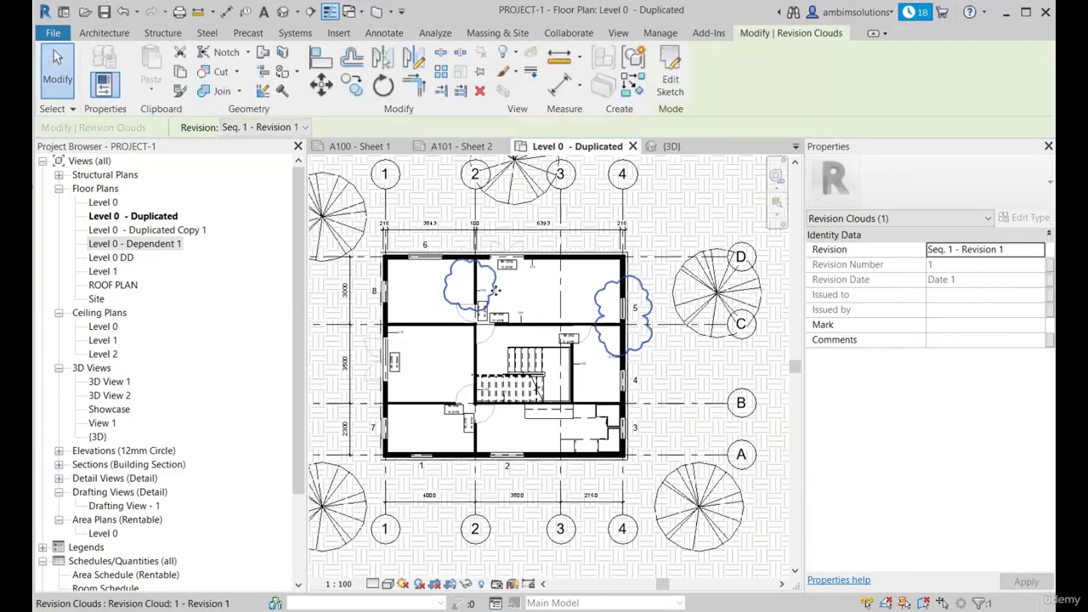
{"action": "left_click", "coordinate": [544, 313]}
{"action": "scroll", "coordinate": [536, 316], "scroll_direction": "down", "scroll_amount": 3}
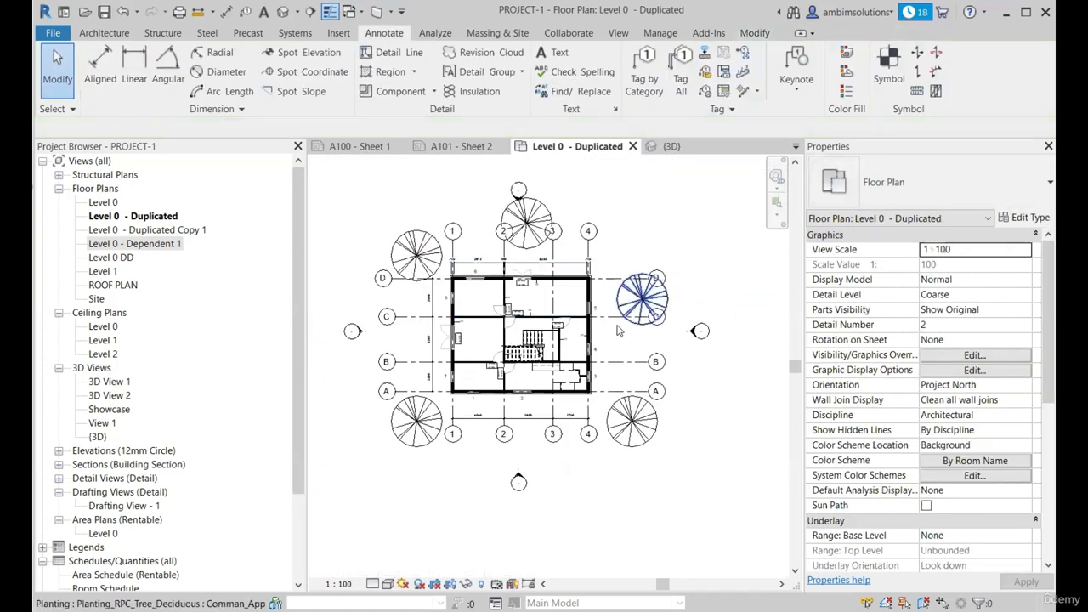
Compare the descriptions of the Text annotation tool and the Model Text tool.
{"action": "scroll", "coordinate": [492, 388], "scroll_direction": "up", "scroll_amount": 1}
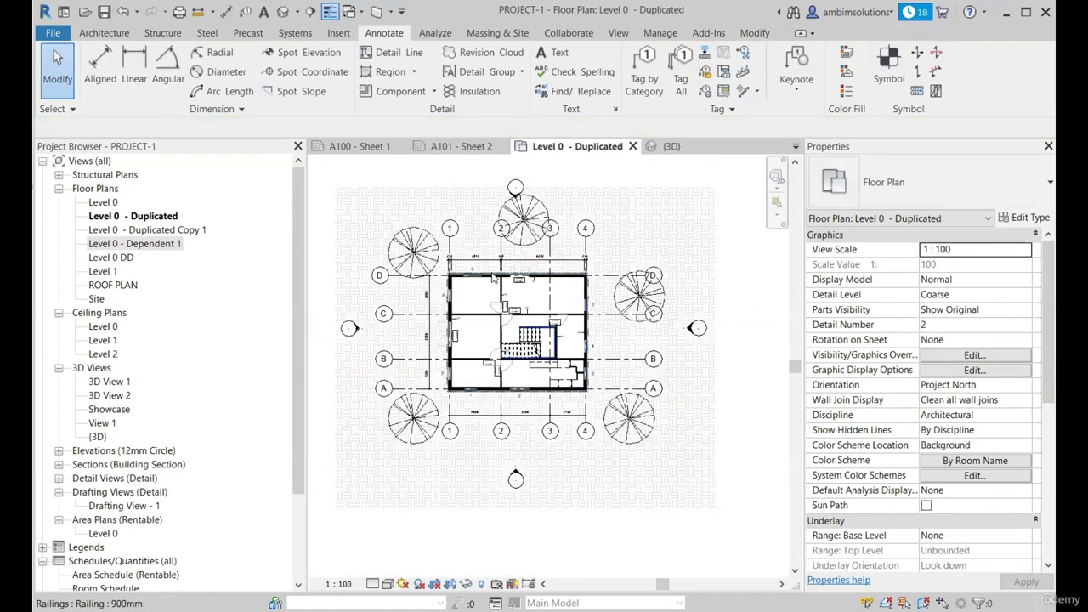
{"action": "scroll", "coordinate": [556, 332], "scroll_direction": "down", "scroll_amount": 1}
{"action": "scroll", "coordinate": [581, 191], "scroll_direction": "up", "scroll_amount": 1}
{"action": "scroll", "coordinate": [496, 323], "scroll_direction": "up", "scroll_amount": 4}
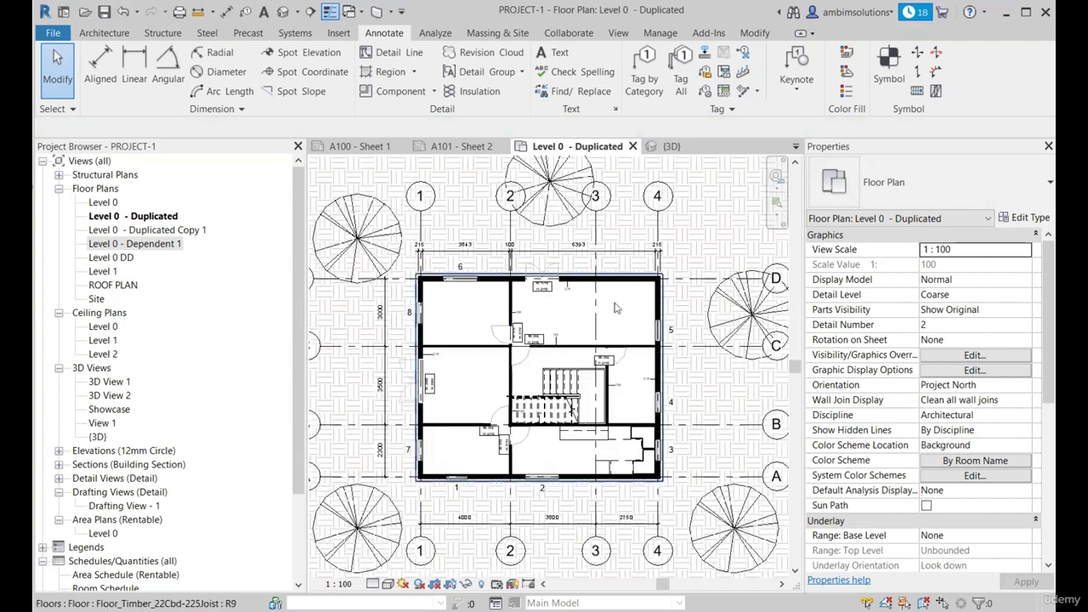
{"action": "scroll", "coordinate": [614, 301], "scroll_direction": "down", "scroll_amount": 3}
{"action": "scroll", "coordinate": [573, 320], "scroll_direction": "up", "scroll_amount": 2}
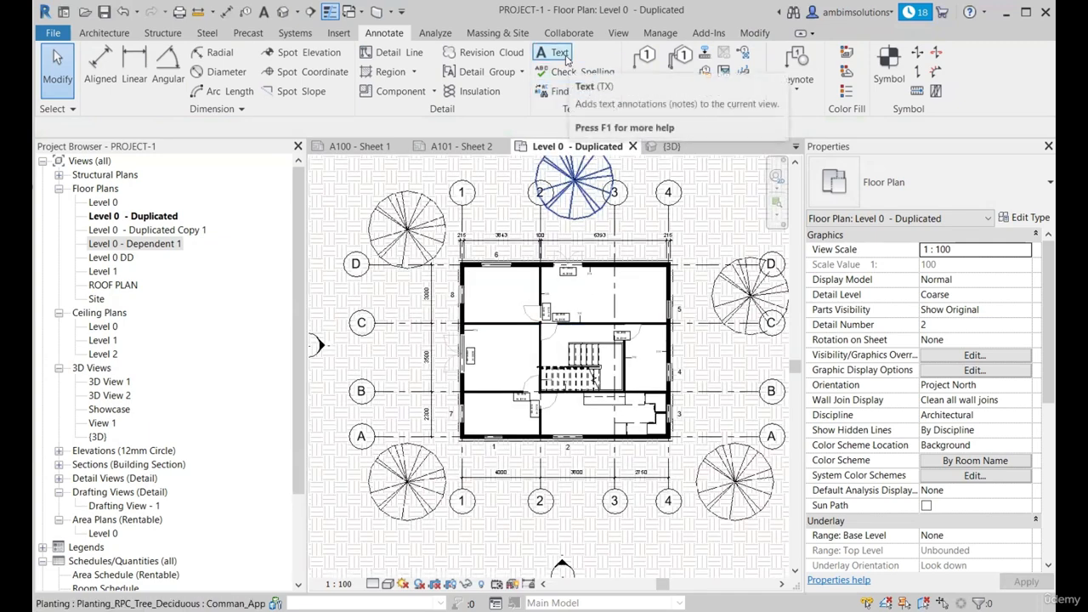
{"action": "left_click", "coordinate": [104, 32]}
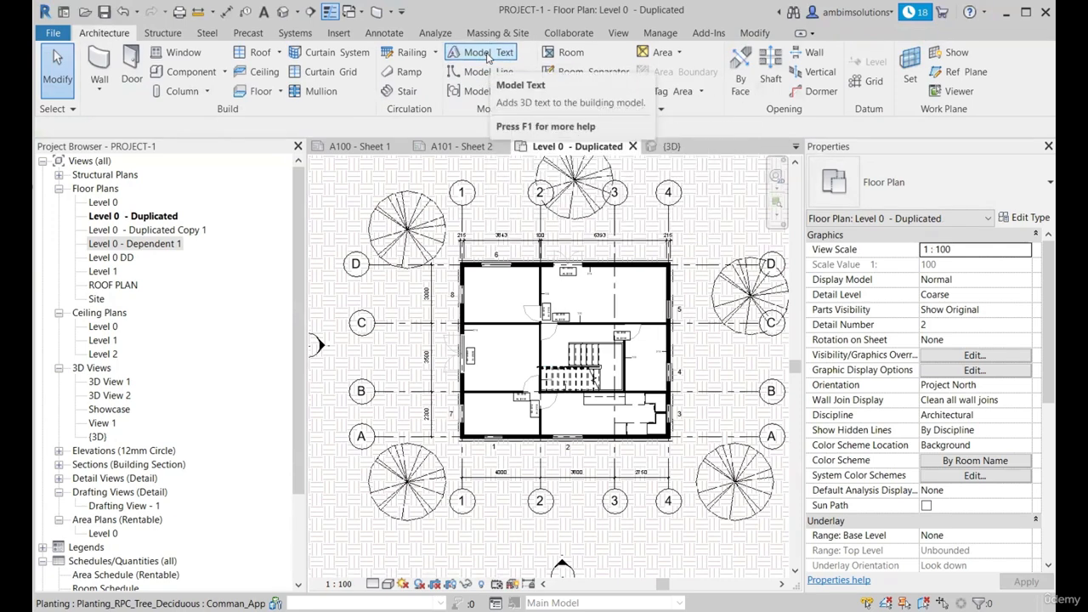
{"action": "left_click", "coordinate": [384, 32]}
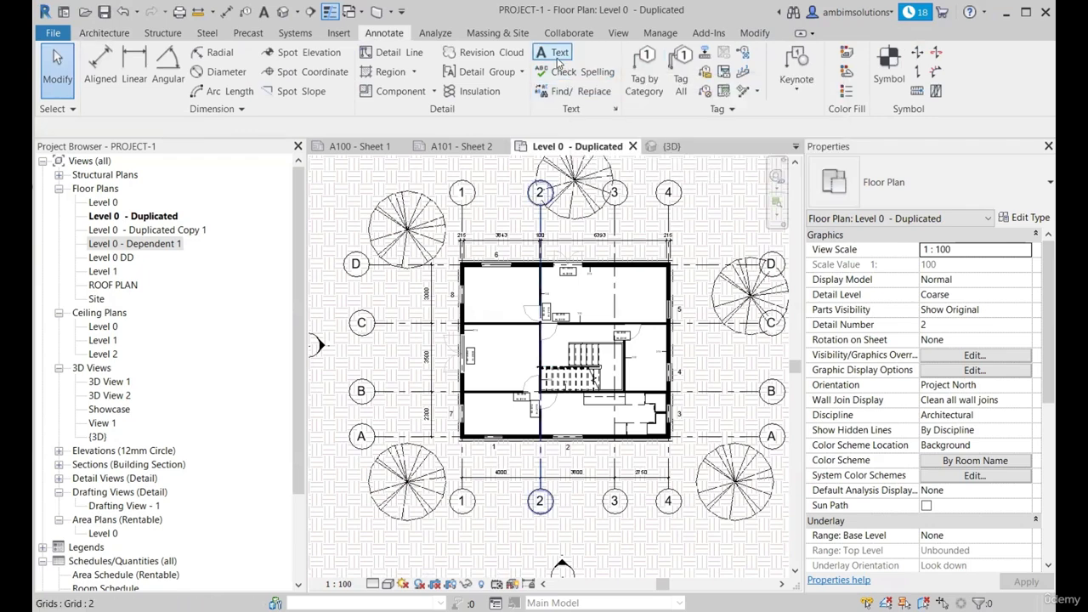
Place a 2.5mm Arial text note reading "Room 1" in the upper room between grids 2 and 4.
{"action": "left_click", "coordinate": [557, 53]}
{"action": "scroll", "coordinate": [557, 338], "scroll_direction": "up", "scroll_amount": 3}
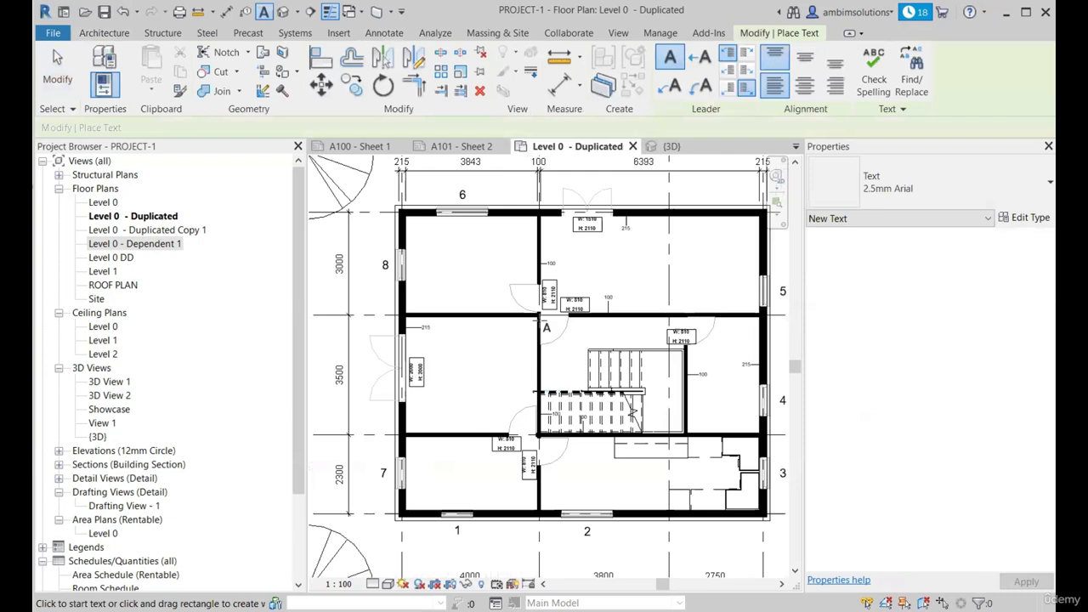
{"action": "left_click", "coordinate": [949, 180]}
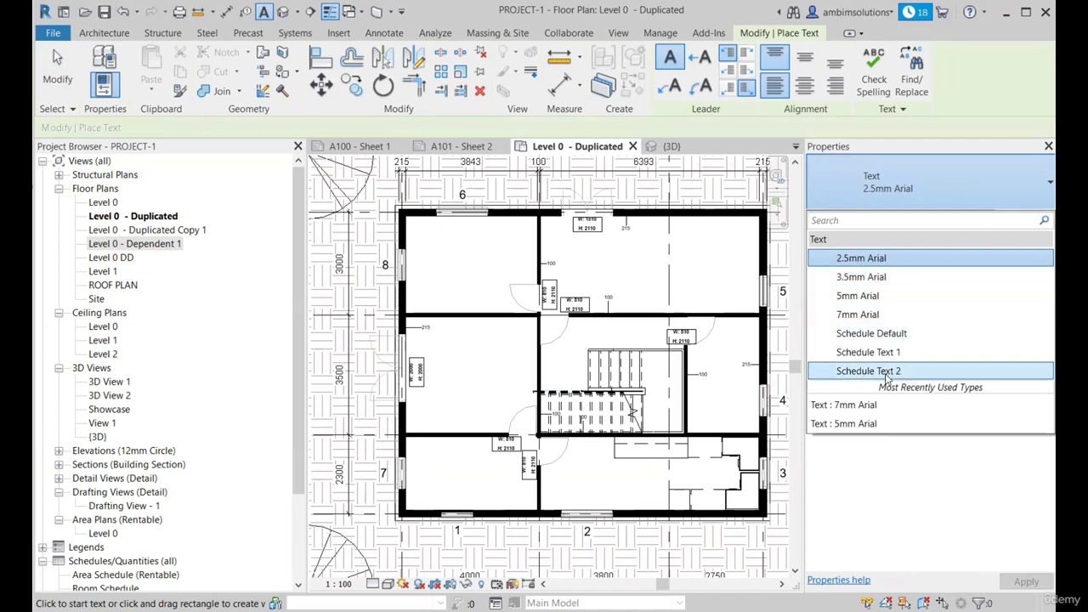
{"action": "scroll", "coordinate": [460, 277], "scroll_direction": "down", "scroll_amount": 1}
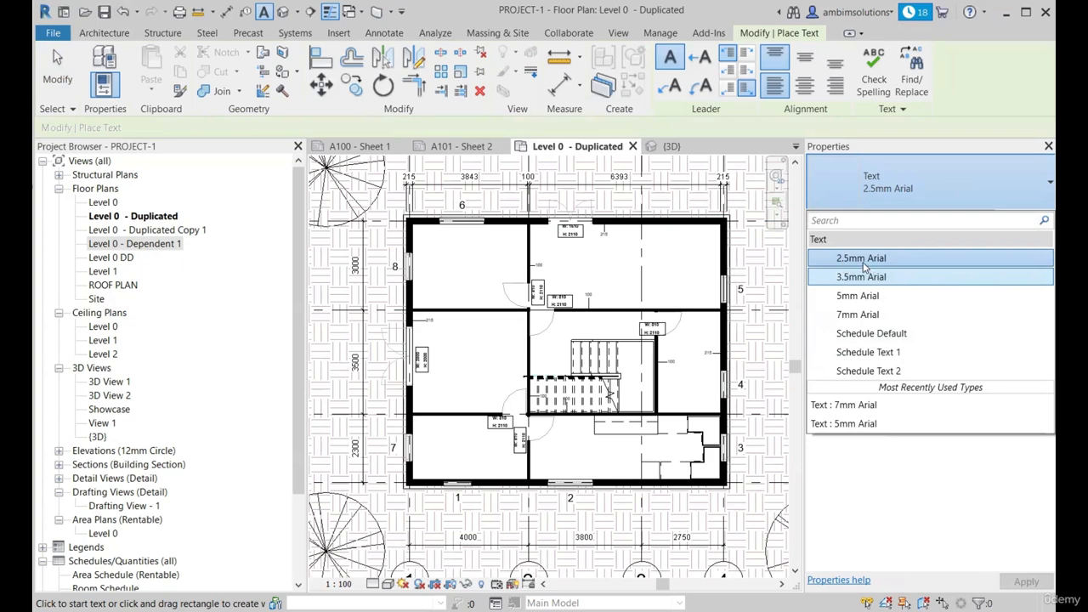
{"action": "scroll", "coordinate": [564, 270], "scroll_direction": "up", "scroll_amount": 3}
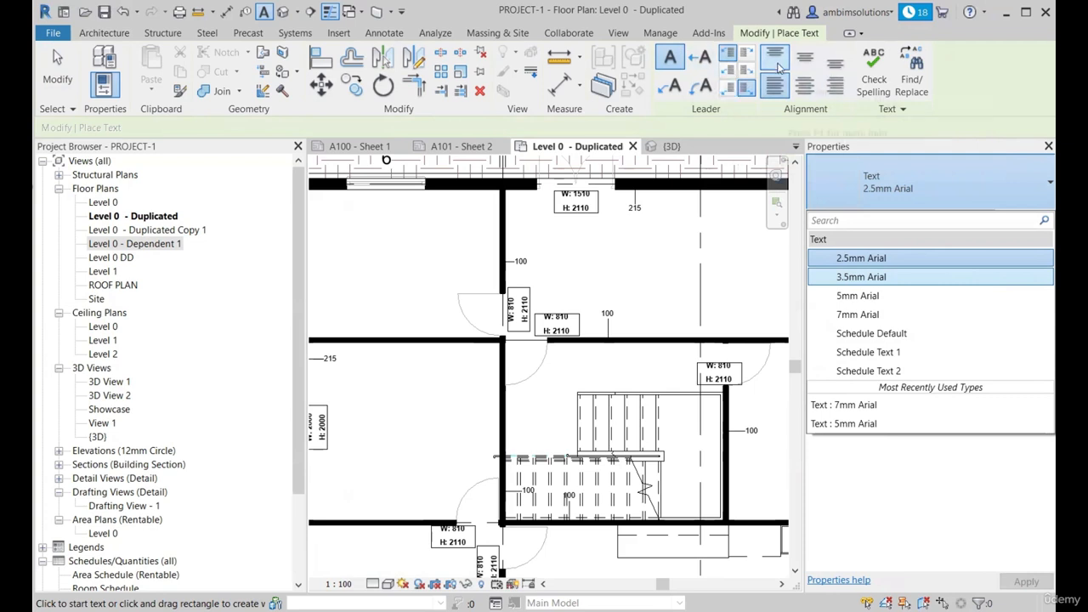
{"action": "scroll", "coordinate": [602, 252], "scroll_direction": "up", "scroll_amount": 3}
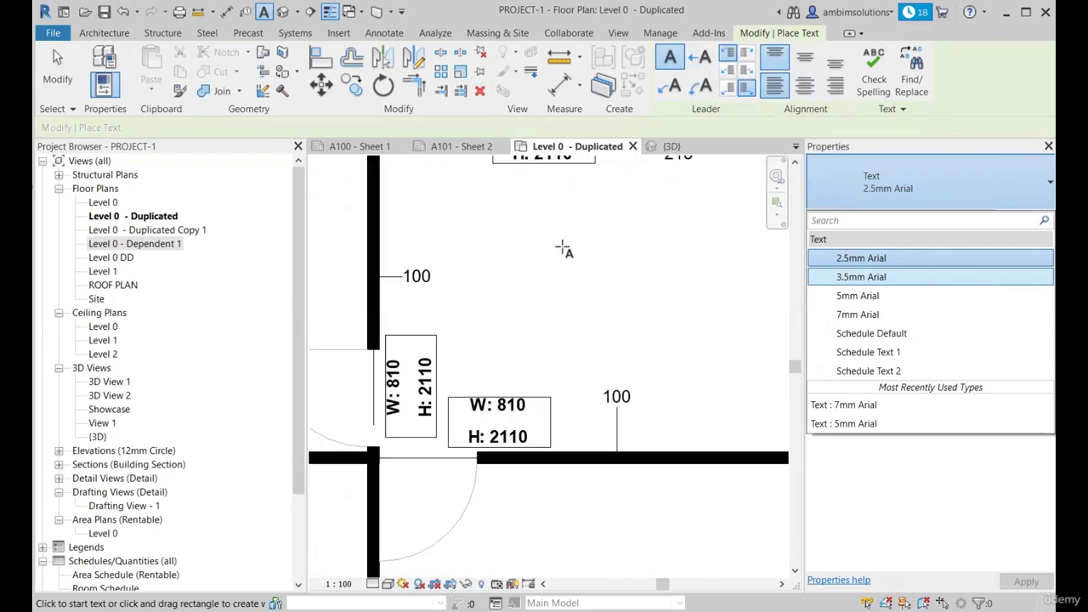
{"action": "left_click", "coordinate": [563, 248]}
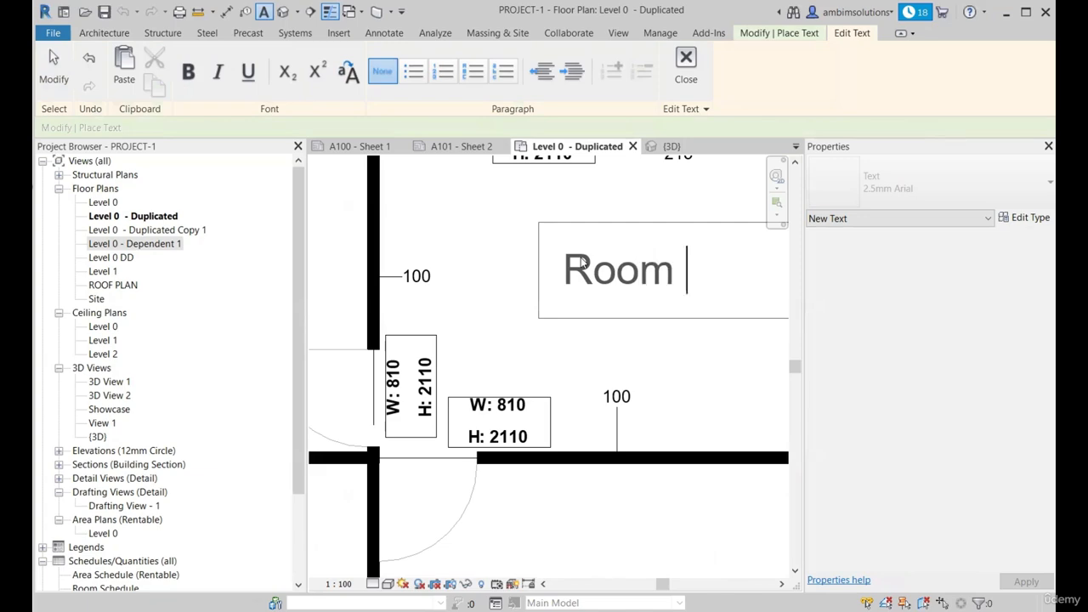
{"action": "left_click", "coordinate": [601, 327]}
{"action": "scroll", "coordinate": [583, 328], "scroll_direction": "down", "scroll_amount": 3}
{"action": "key", "text": "Escape"}
{"action": "key", "text": "Escape"}
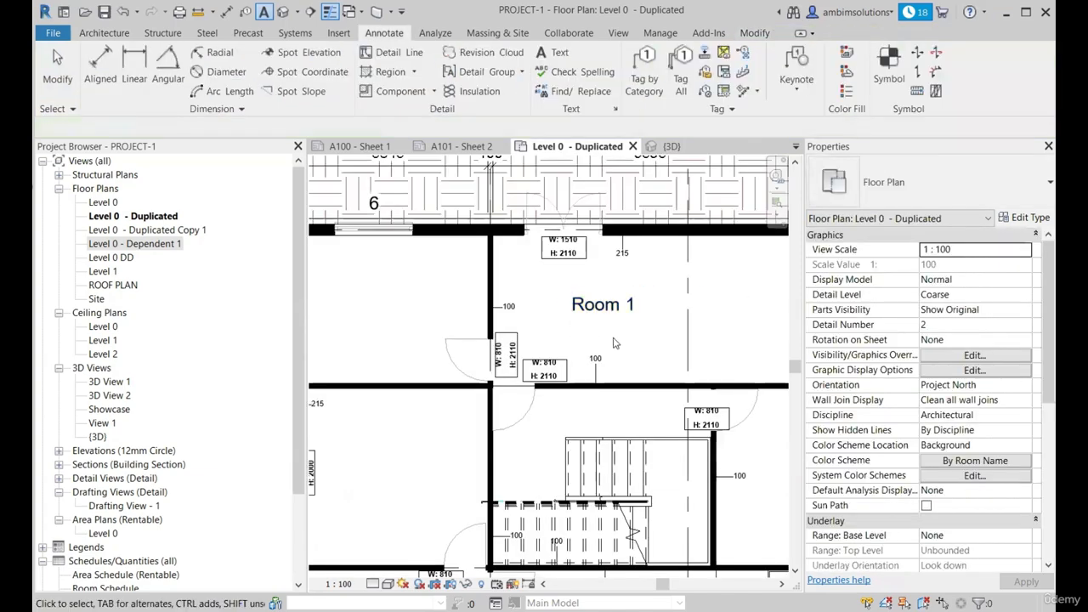
Select the "Room 1" text note and pull the far edge of its box in close to the text.
{"action": "scroll", "coordinate": [614, 340], "scroll_direction": "up", "scroll_amount": 1}
{"action": "scroll", "coordinate": [547, 284], "scroll_direction": "down", "scroll_amount": 3}
{"action": "left_click", "coordinate": [620, 296]}
{"action": "scroll", "coordinate": [599, 291], "scroll_direction": "down", "scroll_amount": 2}
{"action": "scroll", "coordinate": [738, 287], "scroll_direction": "up", "scroll_amount": 3}
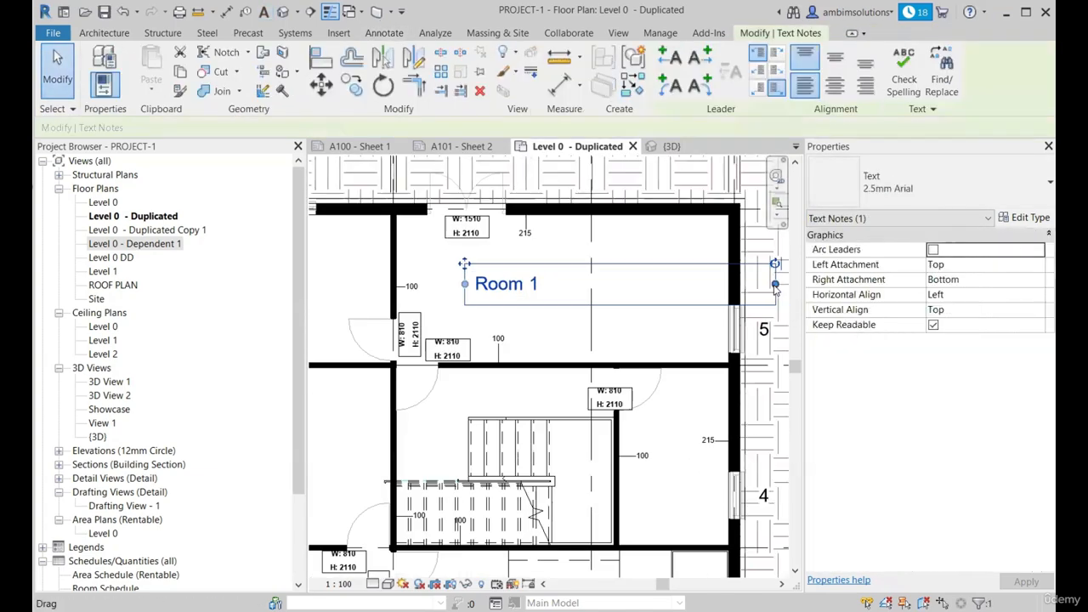
{"action": "left_click_drag", "start_coordinate": [775, 284], "coordinate": [583, 297]}
{"action": "scroll", "coordinate": [541, 294], "scroll_direction": "up", "scroll_amount": 1}
{"action": "scroll", "coordinate": [560, 290], "scroll_direction": "up", "scroll_amount": 1}
{"action": "scroll", "coordinate": [561, 287], "scroll_direction": "down", "scroll_amount": 2}
{"action": "scroll", "coordinate": [553, 293], "scroll_direction": "up", "scroll_amount": 2}
Try narrower widths for the "Room 1" text box by adjusting both of its side edges.
{"action": "mouse_move", "coordinate": [581, 283]}
{"action": "left_mouse_down"}
{"action": "mouse_move", "coordinate": [476, 274]}
{"action": "mouse_move", "coordinate": [568, 285]}
{"action": "left_mouse_up"}
{"action": "left_click_drag", "start_coordinate": [566, 282], "coordinate": [513, 308]}
{"action": "left_click_drag", "start_coordinate": [405, 282], "coordinate": [401, 282]}
{"action": "left_click_drag", "start_coordinate": [402, 281], "coordinate": [430, 285]}
Widen the "Room 1" text box so the text fits on one line, and set its horizontal alignment to Center.
{"action": "scroll", "coordinate": [560, 299], "scroll_direction": "up", "scroll_amount": 2}
{"action": "left_click_drag", "start_coordinate": [573, 283], "coordinate": [619, 282]}
{"action": "scroll", "coordinate": [648, 344], "scroll_direction": "down", "scroll_amount": 3}
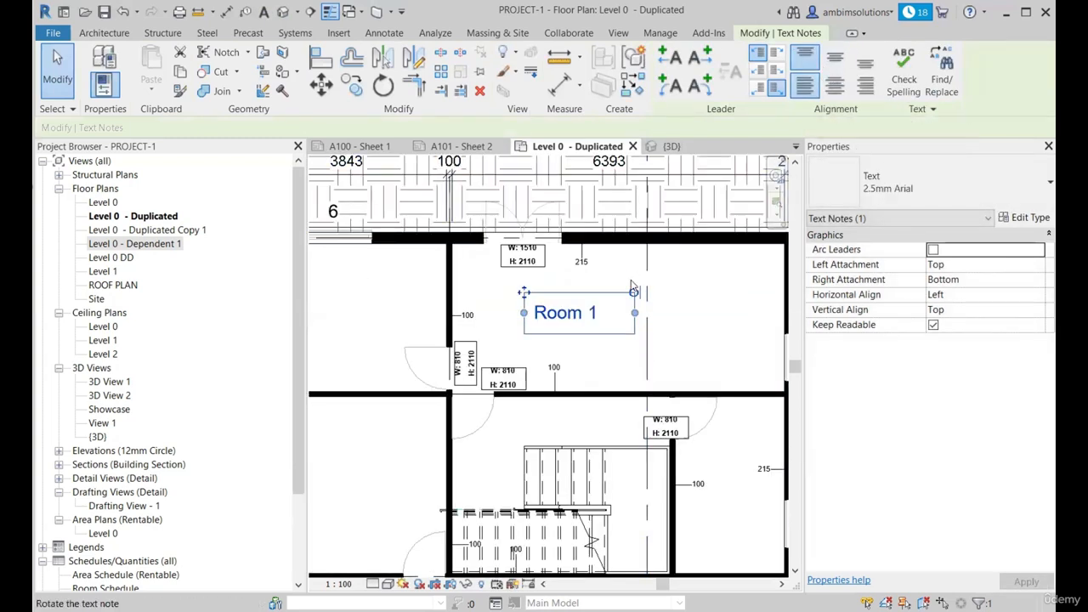
{"action": "scroll", "coordinate": [633, 284], "scroll_direction": "up", "scroll_amount": 1}
{"action": "left_click", "coordinate": [835, 86]}
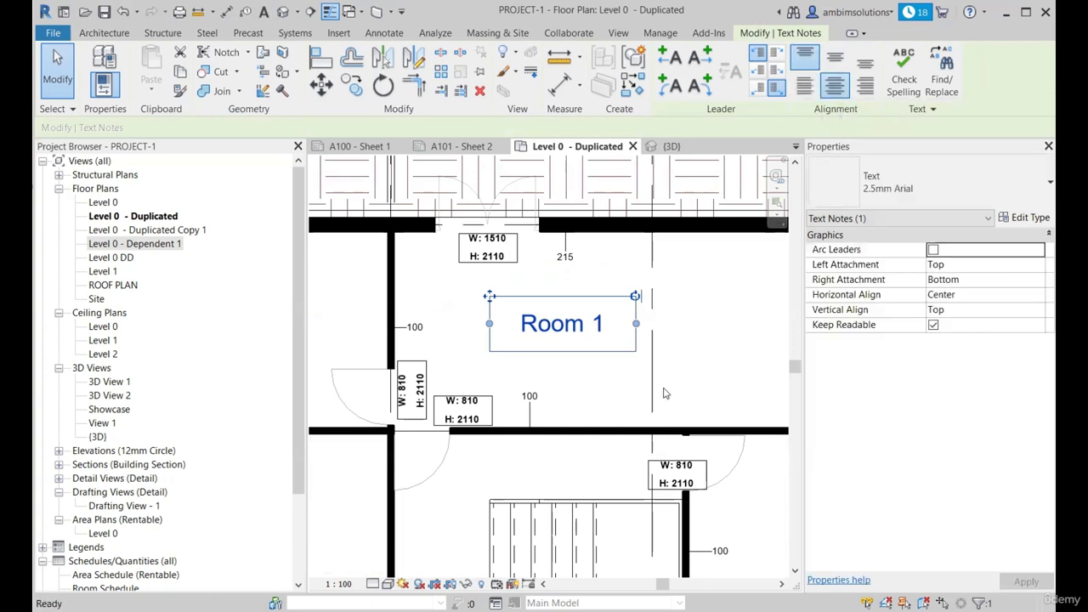
Widen the "Room 1" text box on both sides and try Left and Right horizontal alignment.
{"action": "scroll", "coordinate": [633, 328], "scroll_direction": "up", "scroll_amount": 1}
{"action": "left_click_drag", "start_coordinate": [633, 320], "coordinate": [719, 320]}
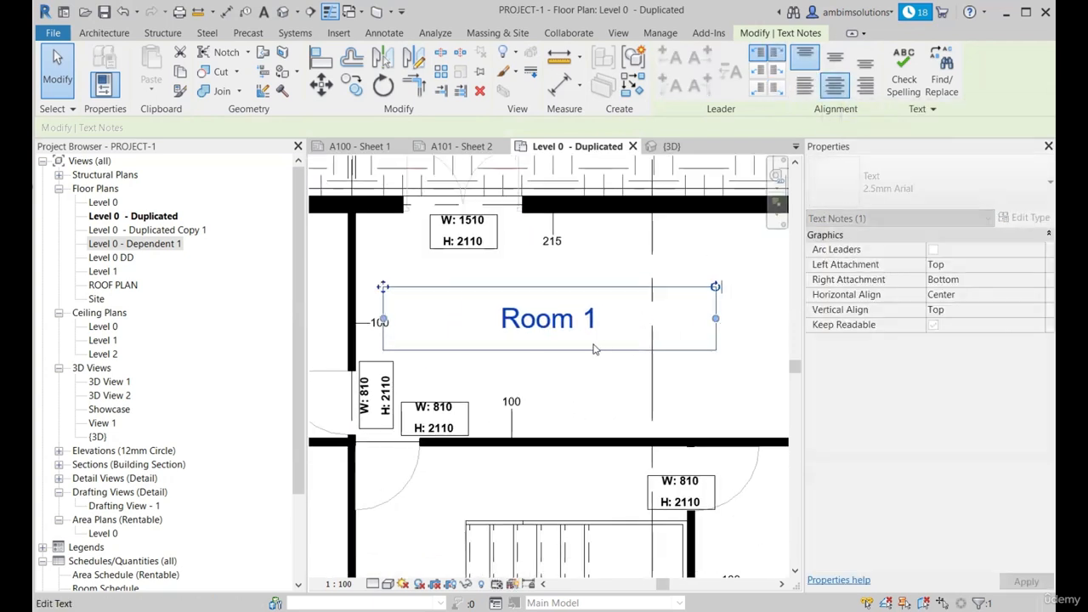
{"action": "left_click", "coordinate": [804, 86]}
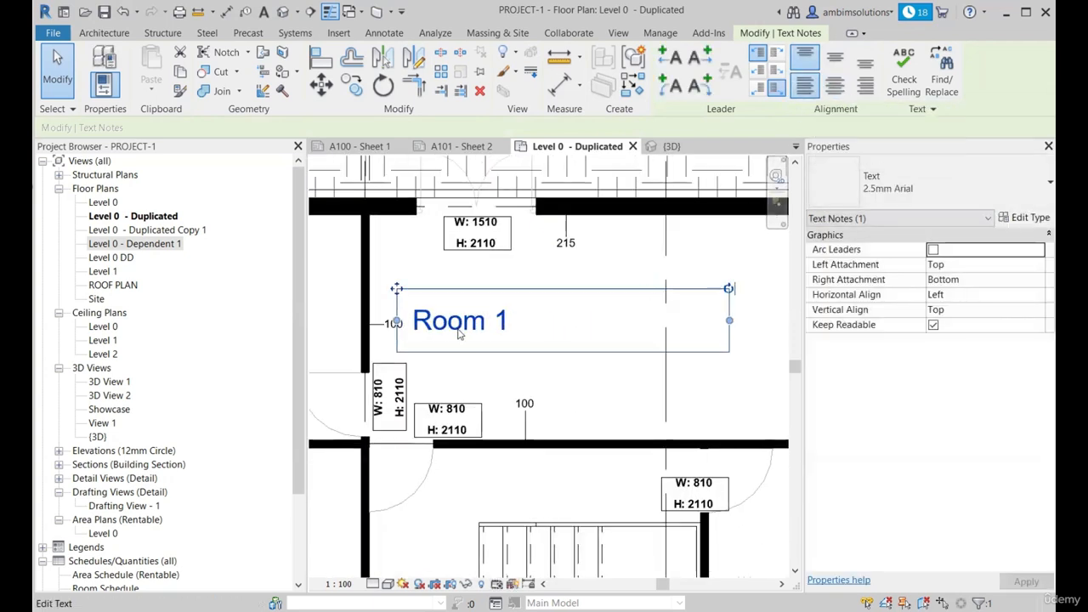
{"action": "left_click", "coordinate": [864, 88]}
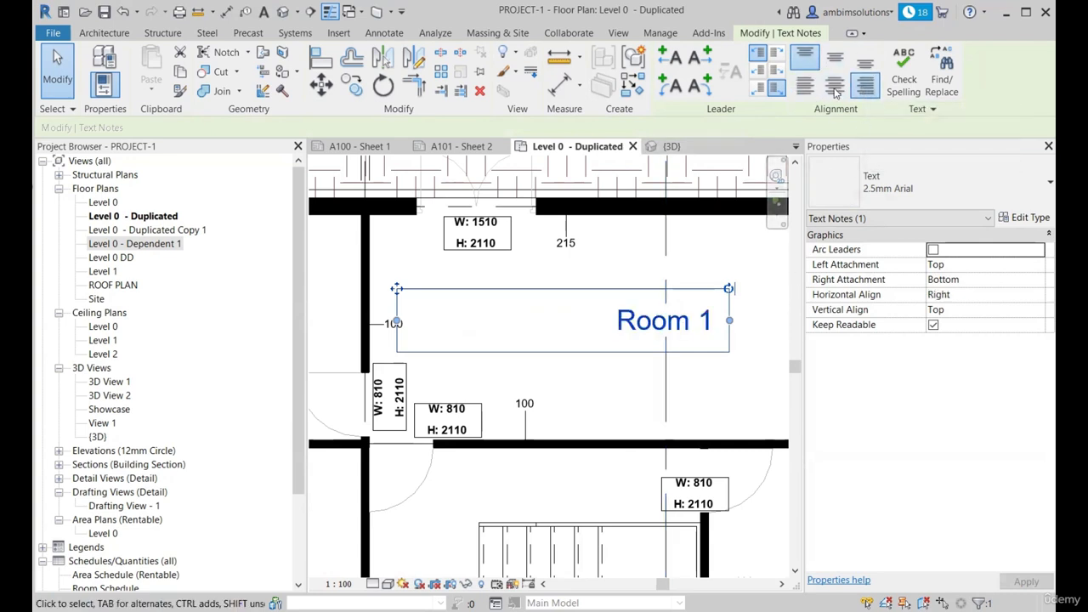
{"action": "scroll", "coordinate": [428, 326], "scroll_direction": "down", "scroll_amount": 1}
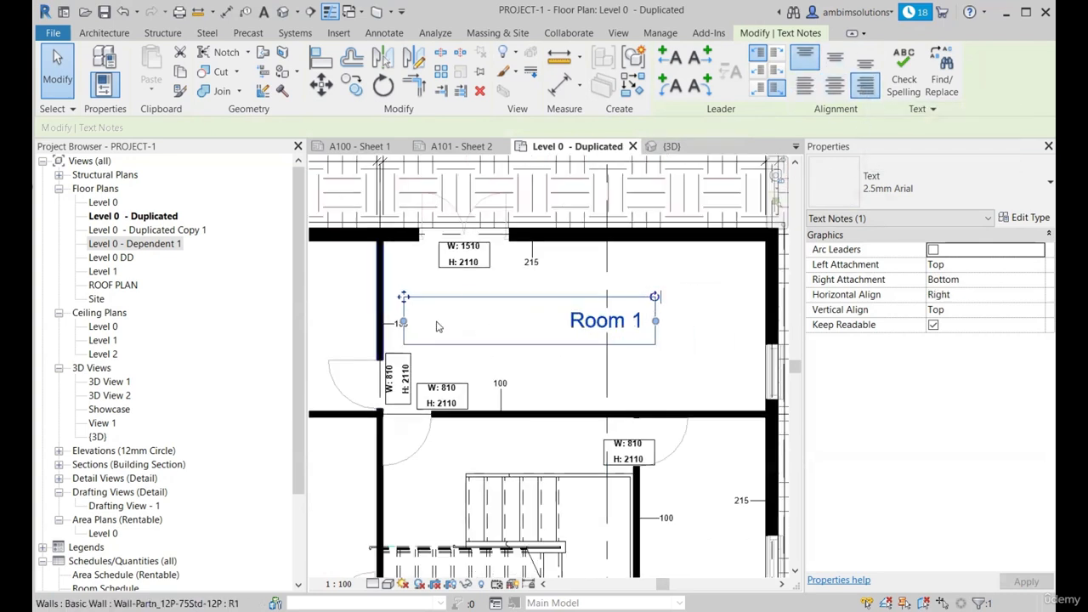
{"action": "left_click_drag", "start_coordinate": [407, 322], "coordinate": [396, 322]}
{"action": "scroll", "coordinate": [556, 328], "scroll_direction": "up", "scroll_amount": 1}
Add the lines "Room 2" and "Room 3" above "Room 1" in the text note, with blank lines separating the three entries.
{"action": "left_click", "coordinate": [574, 315]}
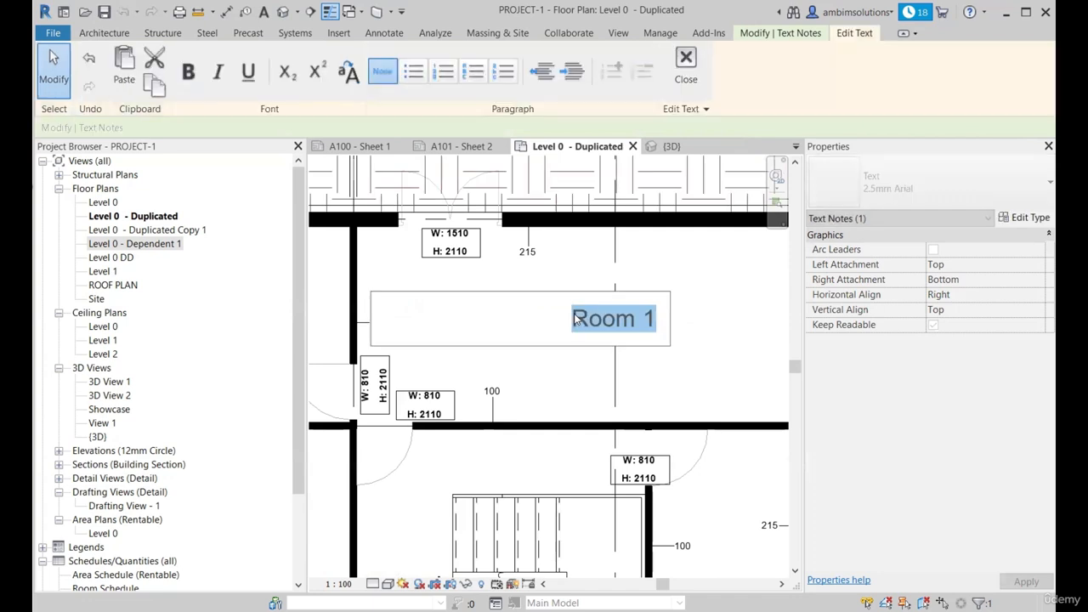
{"action": "left_click", "coordinate": [526, 264]}
{"action": "double_click", "coordinate": [568, 321]}
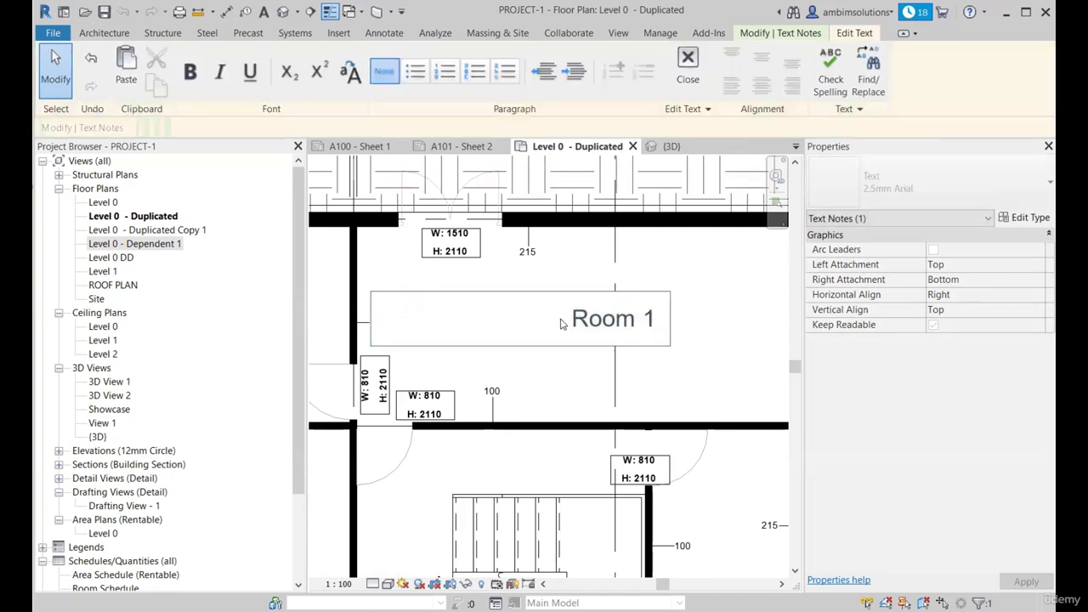
{"action": "key", "text": "Return"}
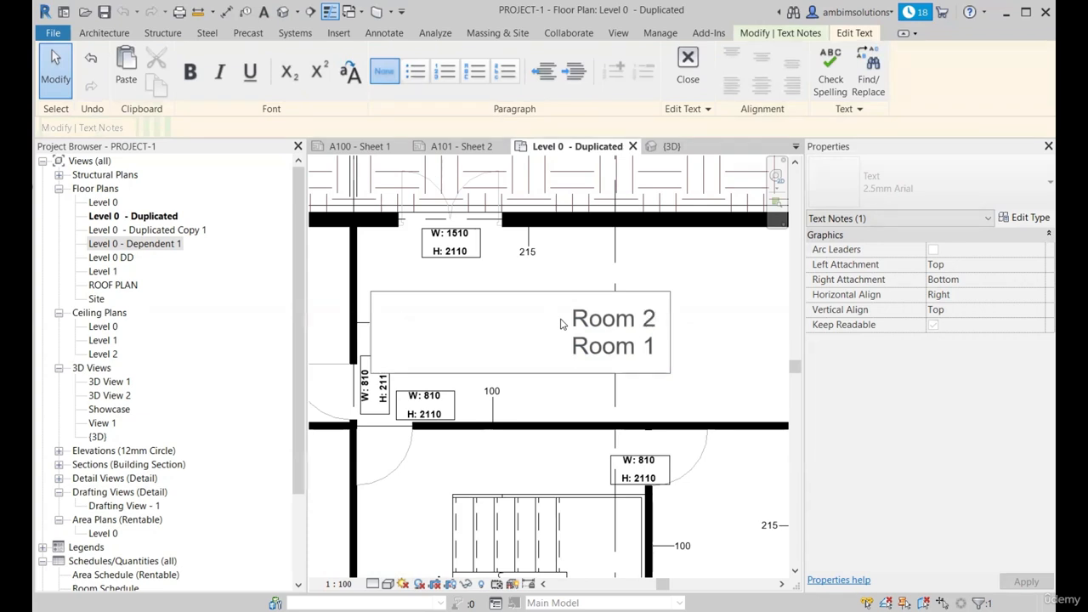
{"action": "type", "text": "Room 2"}
{"action": "key", "text": "Return"}
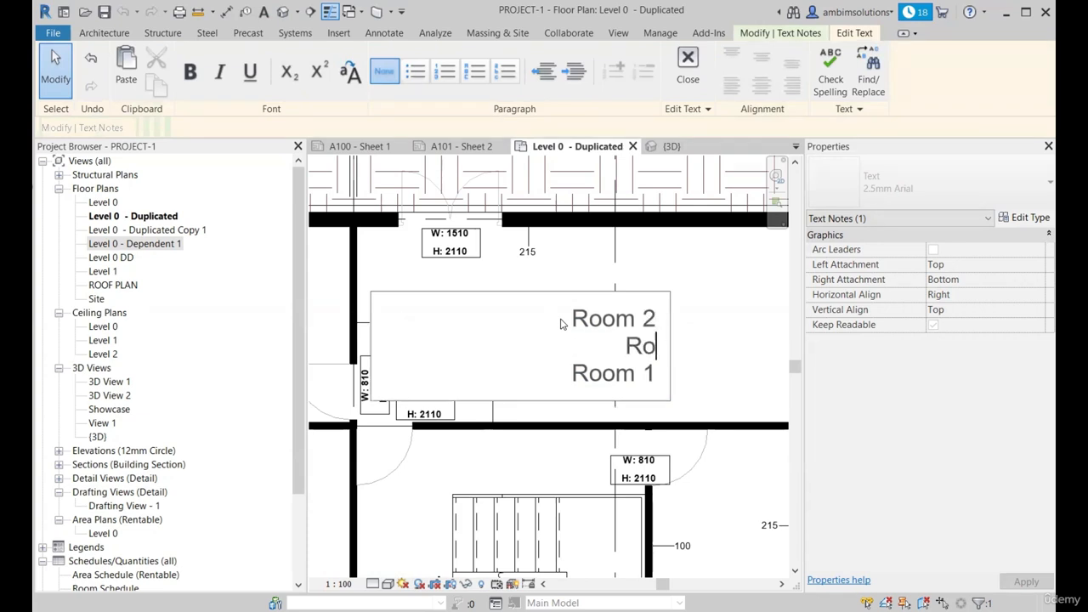
{"action": "key", "text": "Return"}
{"action": "key", "text": "Return"}
{"action": "key", "text": "Return"}
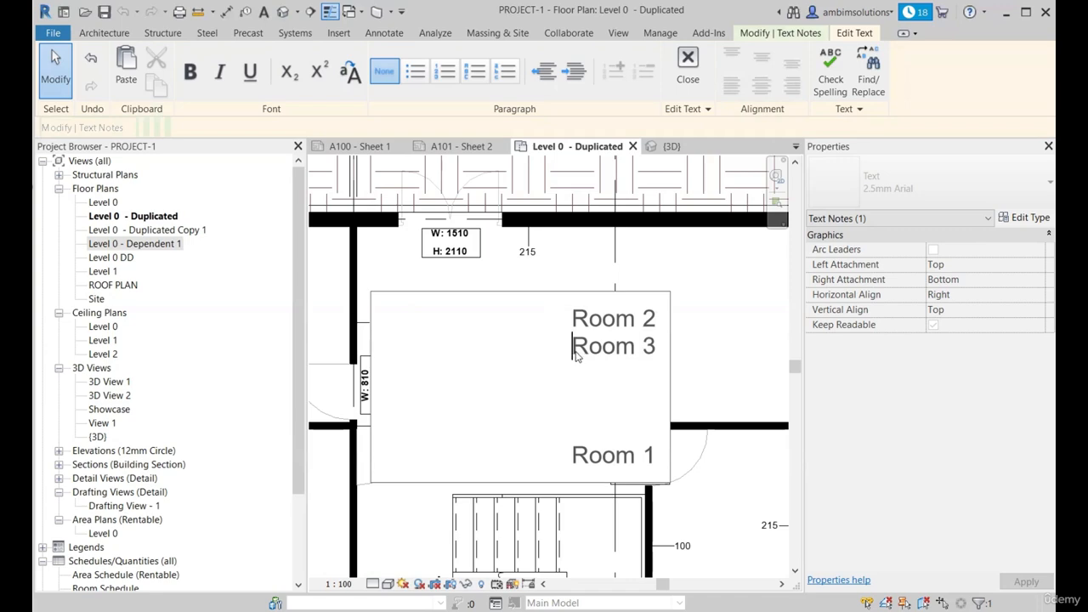
{"action": "key", "text": "Return"}
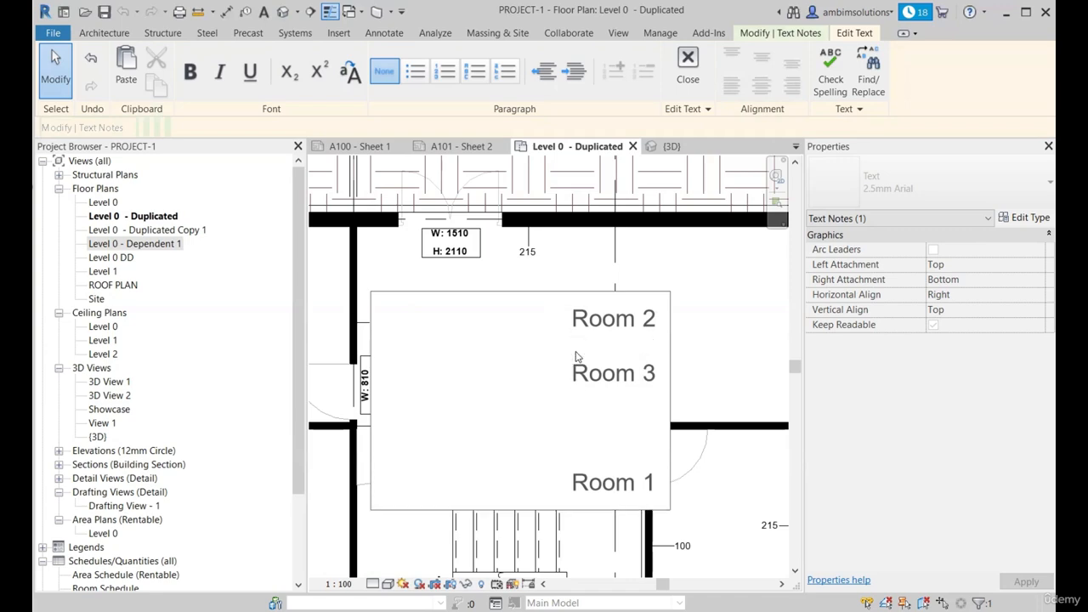
{"action": "key", "text": "Return"}
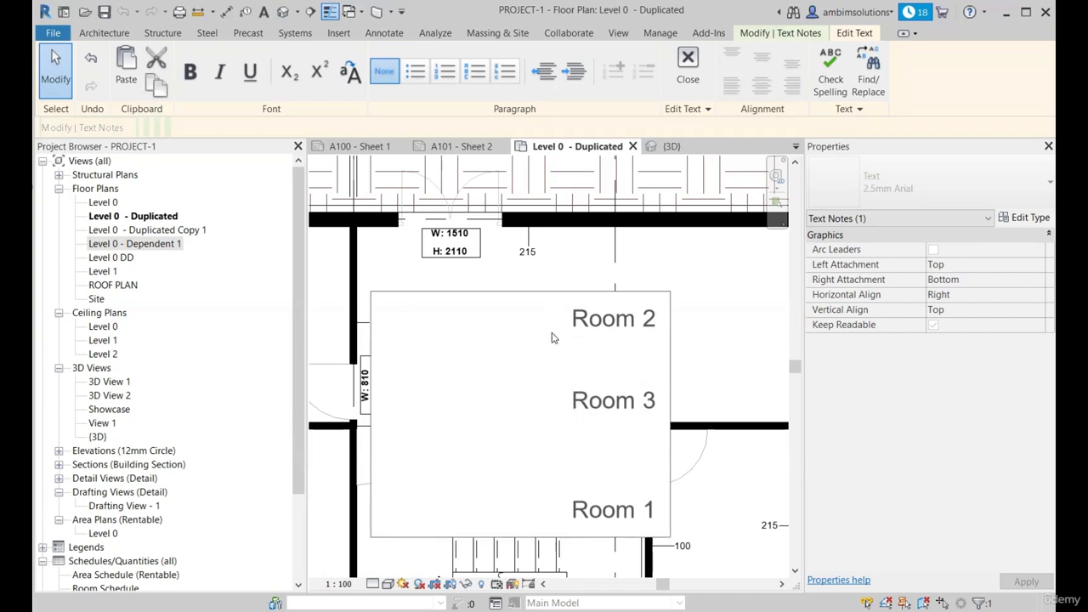
Finish editing the three-line room note and narrow its box by pulling the left edge in close to the text.
{"action": "left_click", "coordinate": [795, 259]}
{"action": "scroll", "coordinate": [587, 327], "scroll_direction": "down", "scroll_amount": 5}
{"action": "scroll", "coordinate": [641, 424], "scroll_direction": "up", "scroll_amount": 2}
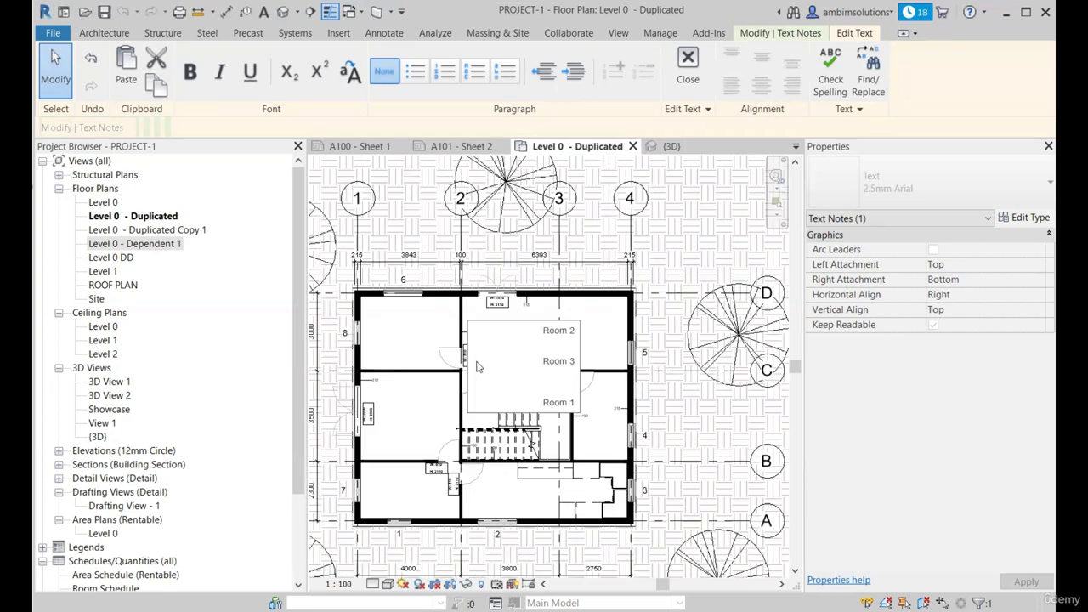
{"action": "key", "text": "Escape"}
{"action": "scroll", "coordinate": [478, 368], "scroll_direction": "up", "scroll_amount": 3}
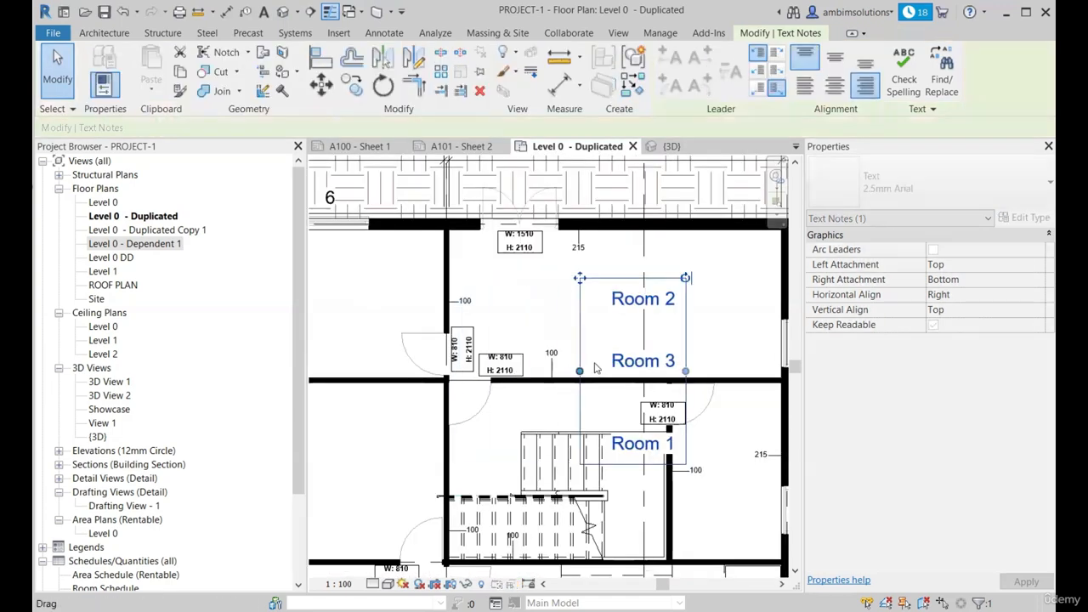
Move the room text note out of the building into the empty area beyond the elevation marker on the right.
{"action": "scroll", "coordinate": [552, 281], "scroll_direction": "down", "scroll_amount": 4}
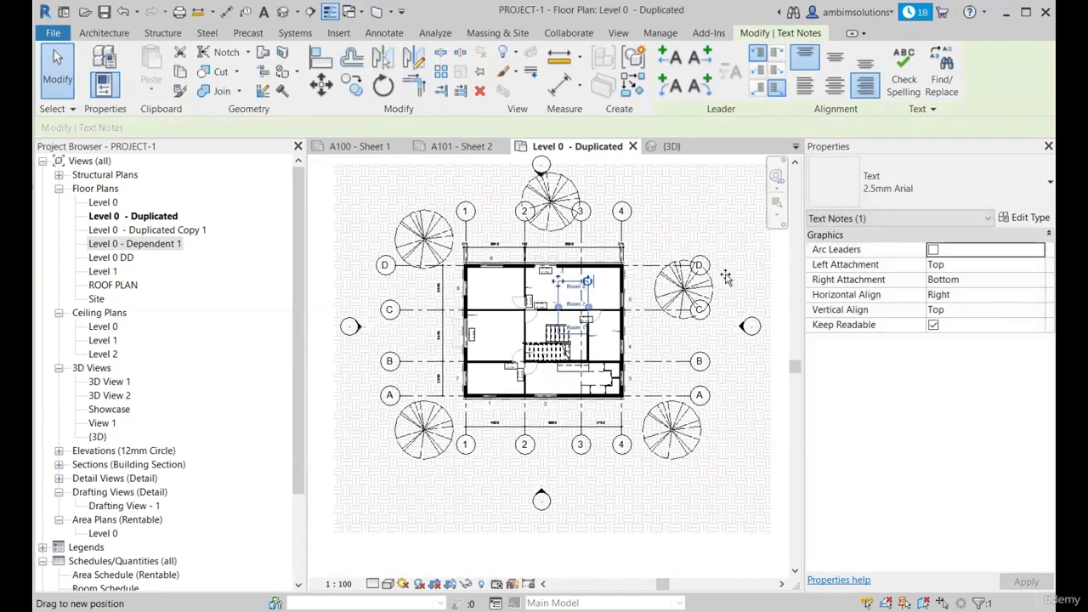
{"action": "left_click_drag", "start_coordinate": [559, 281], "coordinate": [726, 278]}
{"action": "scroll", "coordinate": [739, 278], "scroll_direction": "down", "scroll_amount": 1}
{"action": "middle_click_drag", "start_coordinate": [781, 287], "coordinate": [636, 294]}
{"action": "left_click_drag", "start_coordinate": [562, 282], "coordinate": [641, 281]}
Set the room note's horizontal alignment to Center and its vertical alignment to Middle.
{"action": "scroll", "coordinate": [665, 287], "scroll_direction": "up", "scroll_amount": 5}
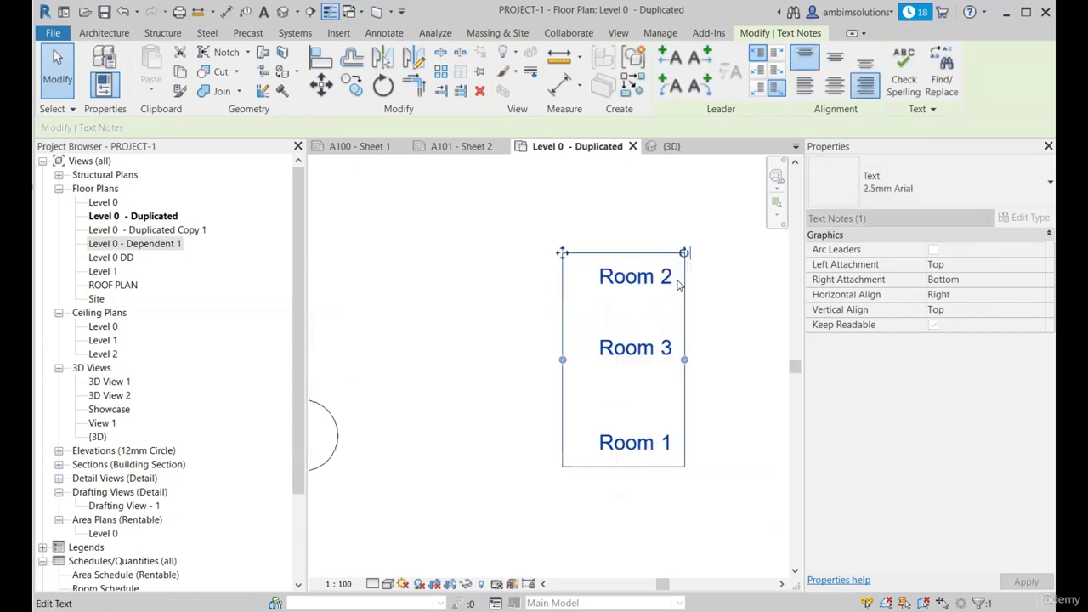
{"action": "scroll", "coordinate": [671, 281], "scroll_direction": "down", "scroll_amount": 2}
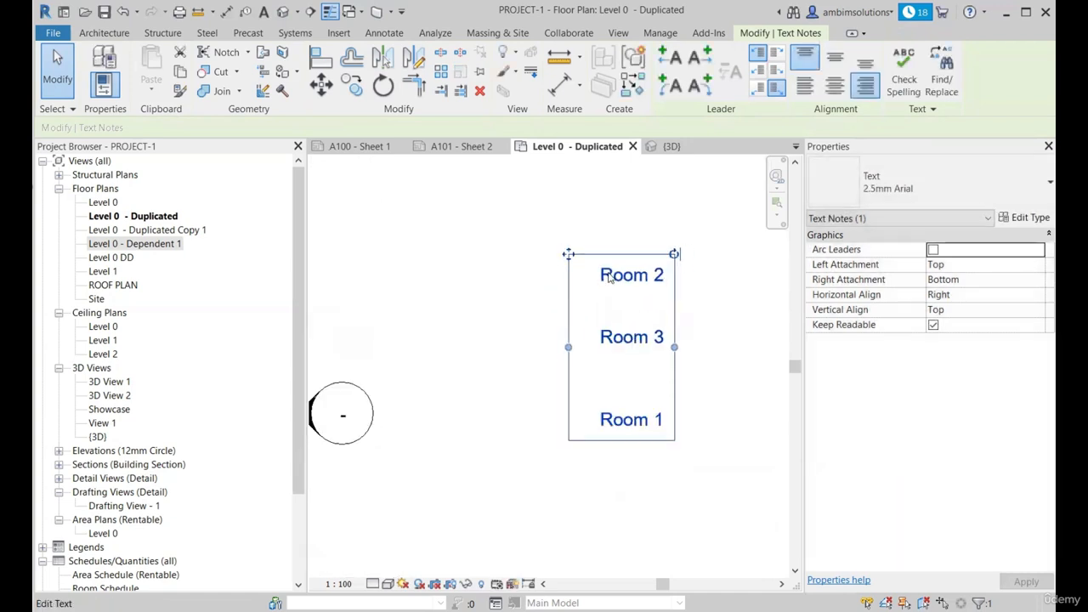
{"action": "left_click", "coordinate": [841, 89]}
{"action": "scroll", "coordinate": [614, 274], "scroll_direction": "up", "scroll_amount": 2}
{"action": "scroll", "coordinate": [615, 275], "scroll_direction": "down", "scroll_amount": 1}
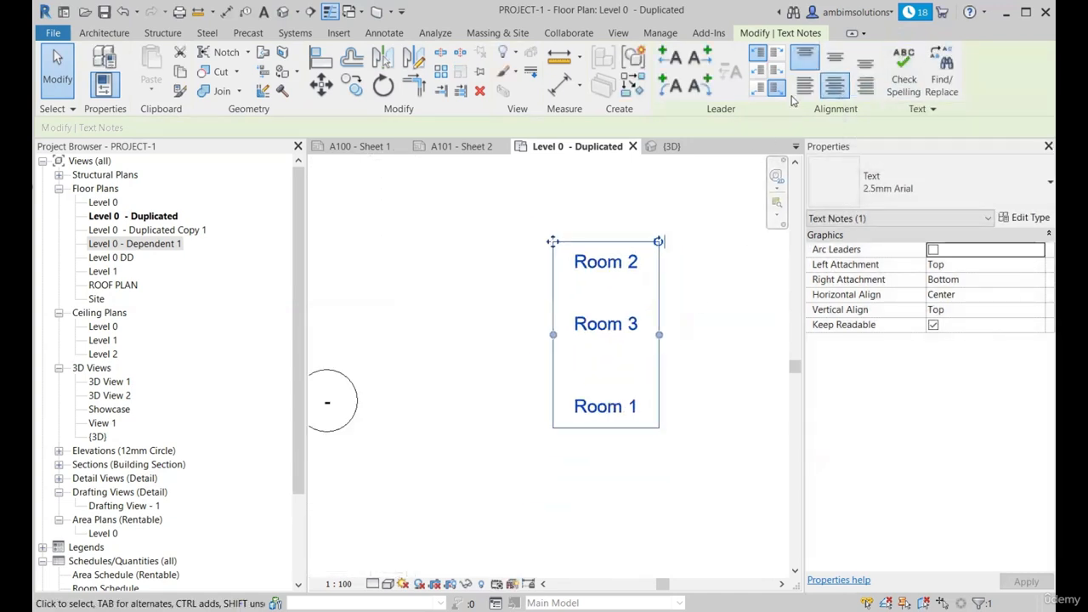
{"action": "left_click", "coordinate": [835, 60]}
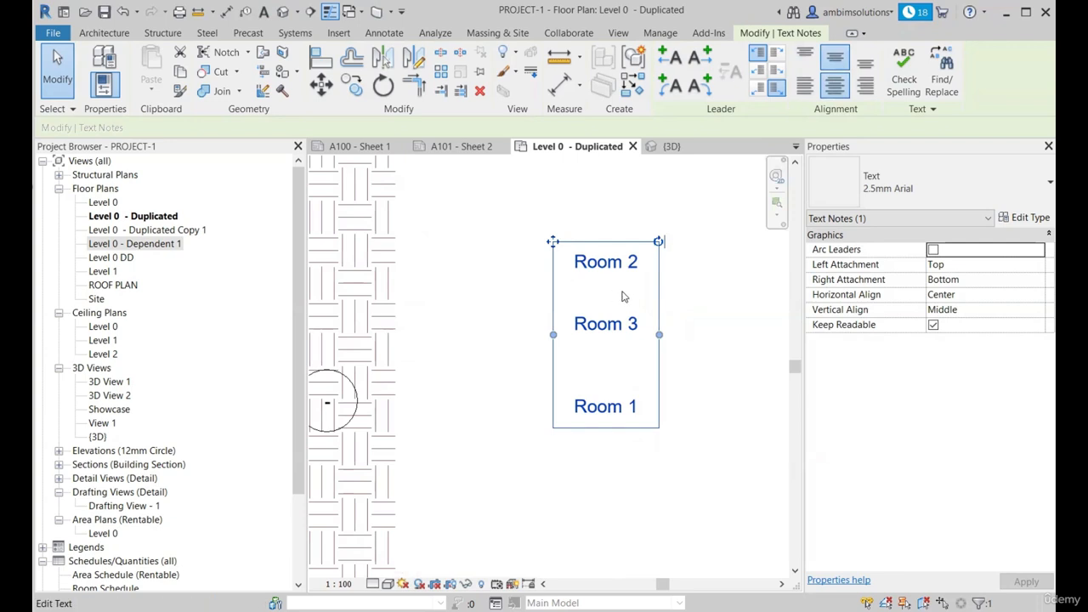
{"action": "scroll", "coordinate": [661, 231], "scroll_direction": "up", "scroll_amount": 1}
{"action": "scroll", "coordinate": [659, 229], "scroll_direction": "down", "scroll_amount": 2}
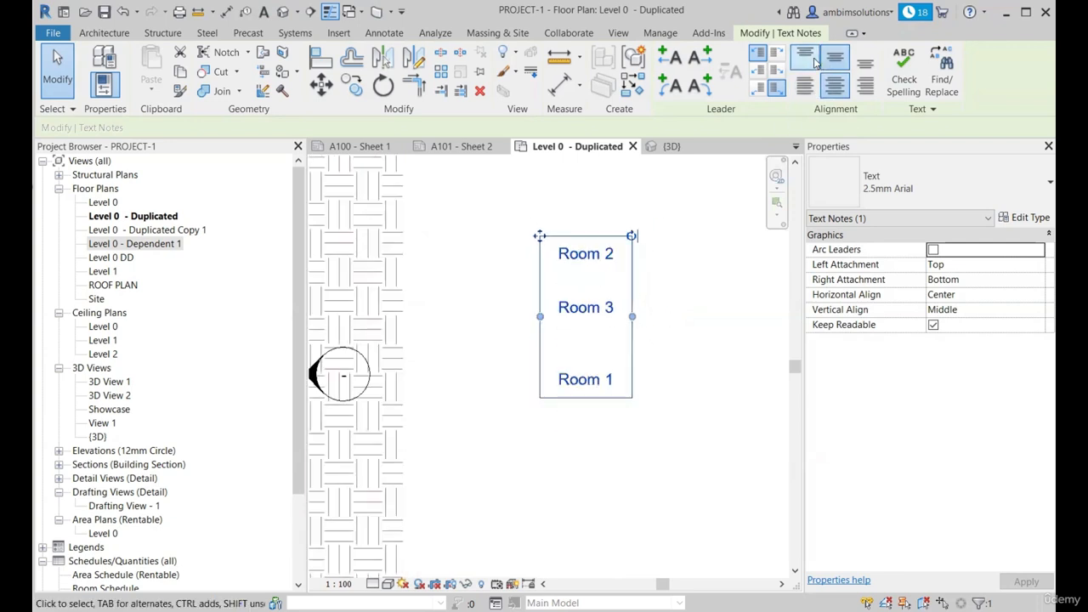
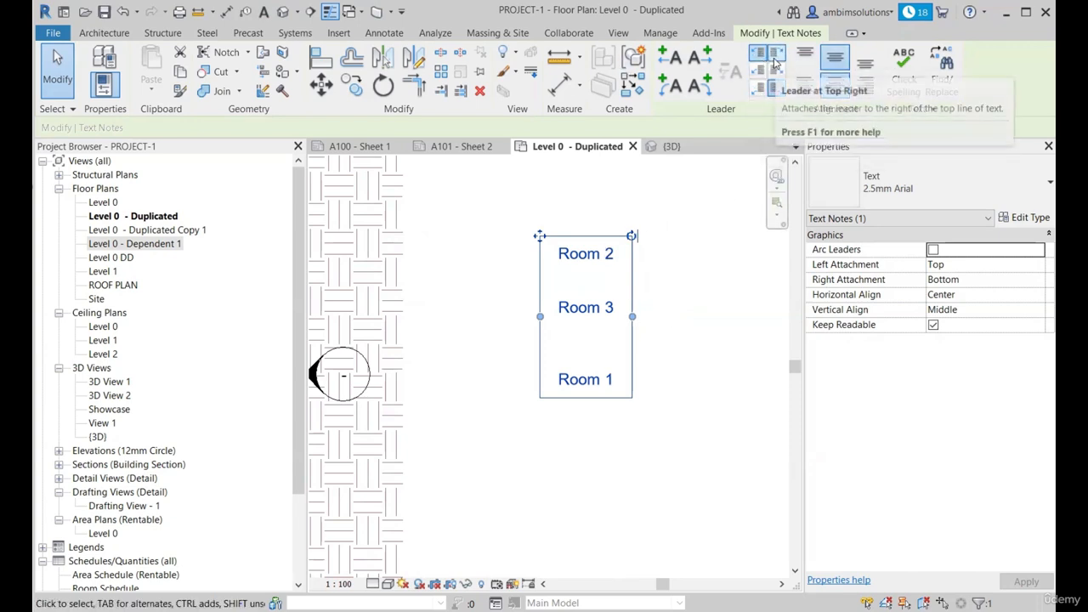
Add a straight leader to the left side and another to the right side of the room note.
{"action": "scroll", "coordinate": [650, 365], "scroll_direction": "down", "scroll_amount": 1}
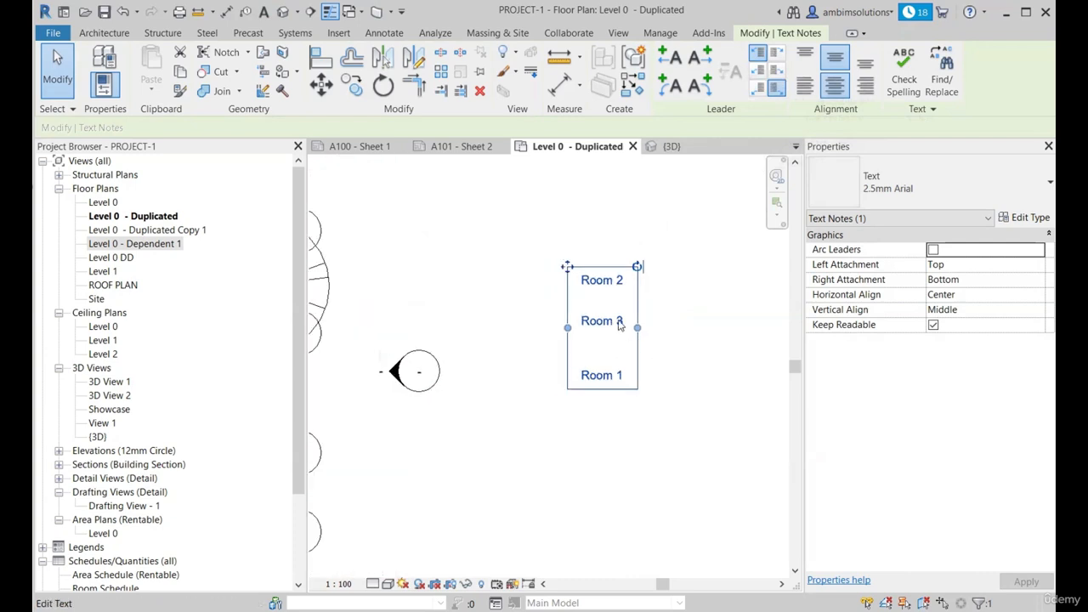
{"action": "scroll", "coordinate": [620, 321], "scroll_direction": "up", "scroll_amount": 1}
{"action": "scroll", "coordinate": [546, 334], "scroll_direction": "down", "scroll_amount": 1}
{"action": "middle_click_drag", "start_coordinate": [547, 334], "coordinate": [590, 326]}
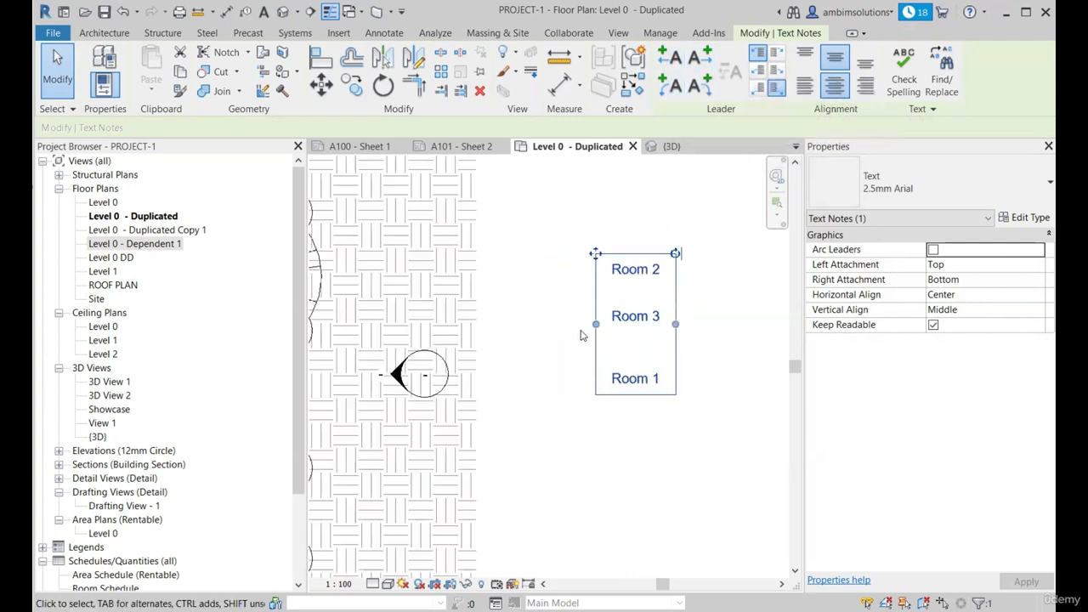
{"action": "scroll", "coordinate": [583, 336], "scroll_direction": "down", "scroll_amount": 1}
{"action": "left_click", "coordinate": [677, 57]}
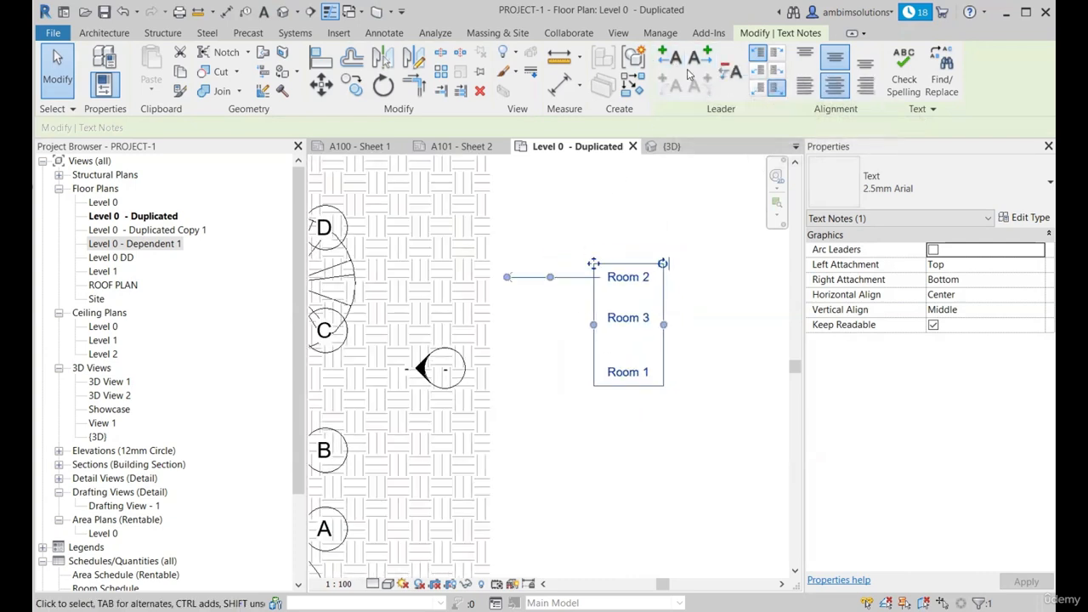
{"action": "left_click", "coordinate": [698, 58]}
{"action": "scroll", "coordinate": [714, 343], "scroll_direction": "up", "scroll_amount": 1}
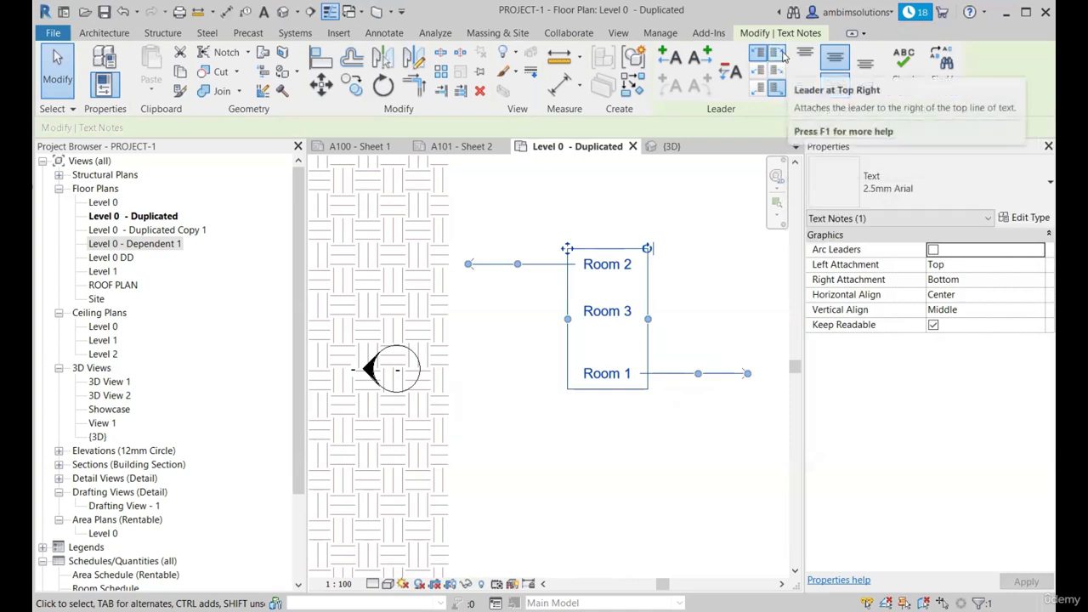
Attach the right leader at the top line of the note and the left leader at the bottom line.
{"action": "left_click", "coordinate": [784, 56]}
{"action": "scroll", "coordinate": [655, 264], "scroll_direction": "up", "scroll_amount": 2}
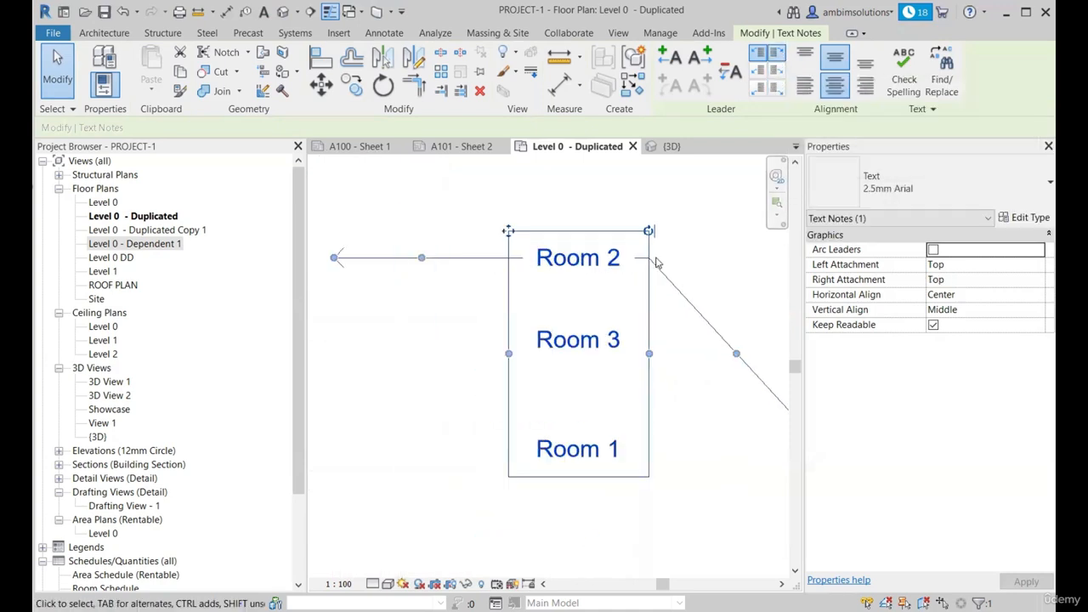
{"action": "scroll", "coordinate": [655, 264], "scroll_direction": "down", "scroll_amount": 2}
{"action": "scroll", "coordinate": [656, 263], "scroll_direction": "up", "scroll_amount": 2}
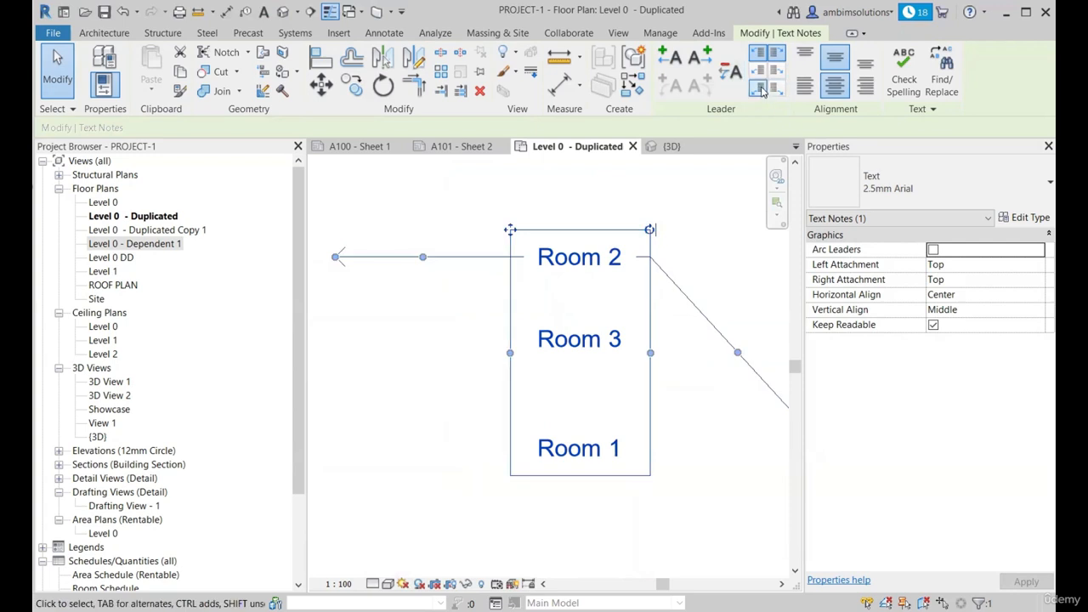
{"action": "left_click", "coordinate": [757, 89]}
{"action": "scroll", "coordinate": [370, 265], "scroll_direction": "up", "scroll_amount": 1}
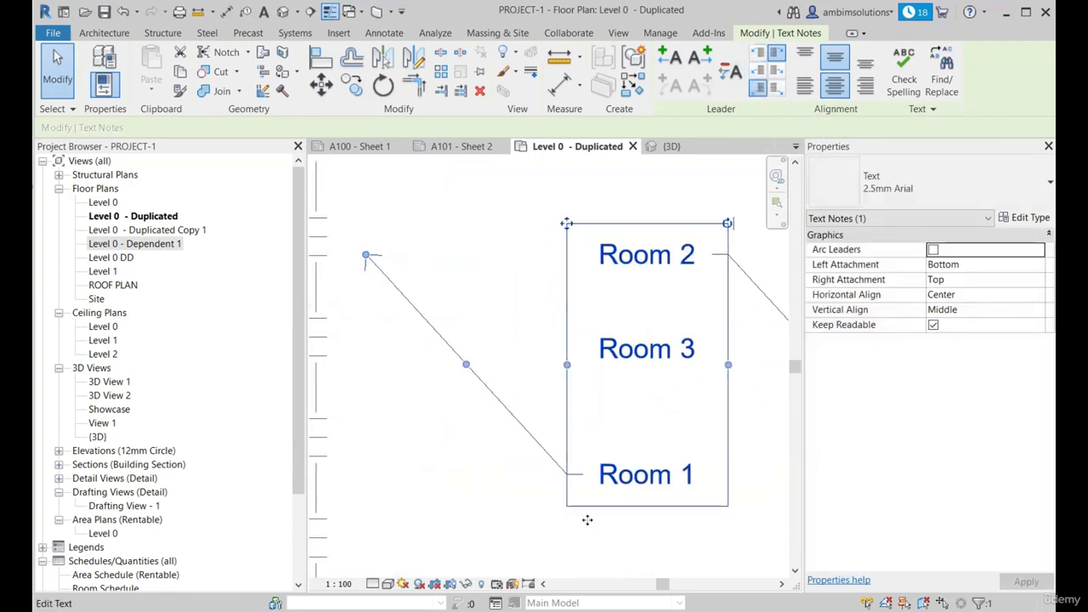
{"action": "scroll", "coordinate": [587, 517], "scroll_direction": "down", "scroll_amount": 2}
{"action": "scroll", "coordinate": [587, 497], "scroll_direction": "up", "scroll_amount": 3}
{"action": "scroll", "coordinate": [569, 485], "scroll_direction": "down", "scroll_amount": 4}
Reshape the left leader so it rises from "Room 1" to its elbow and ends in a short horizontal arrow.
{"action": "left_click_drag", "start_coordinate": [433, 338], "coordinate": [510, 415]}
{"action": "scroll", "coordinate": [507, 488], "scroll_direction": "up", "scroll_amount": 2}
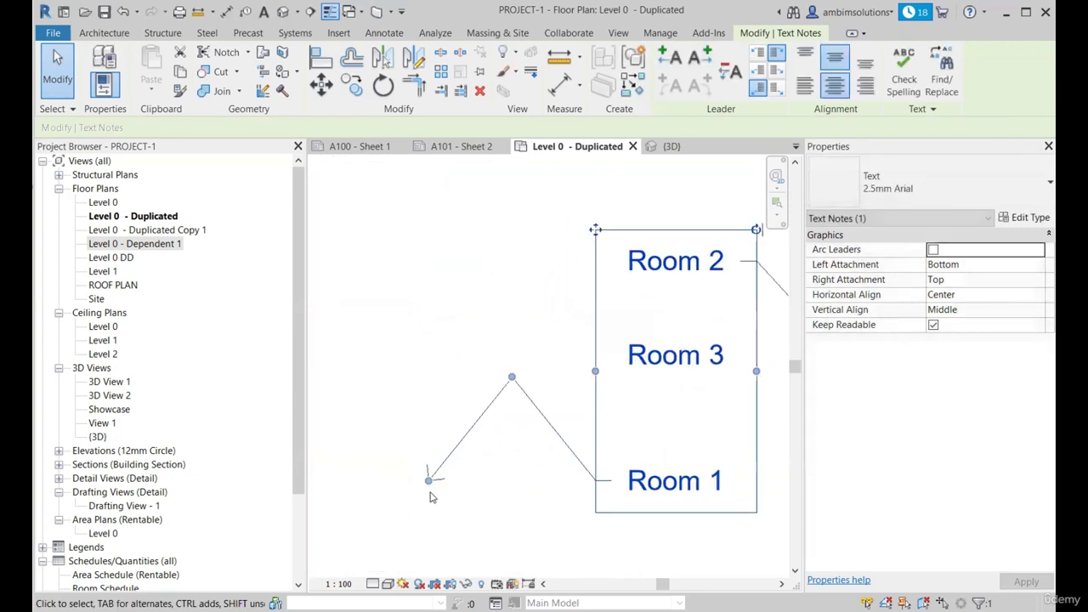
{"action": "left_click_drag", "start_coordinate": [428, 481], "coordinate": [447, 376]}
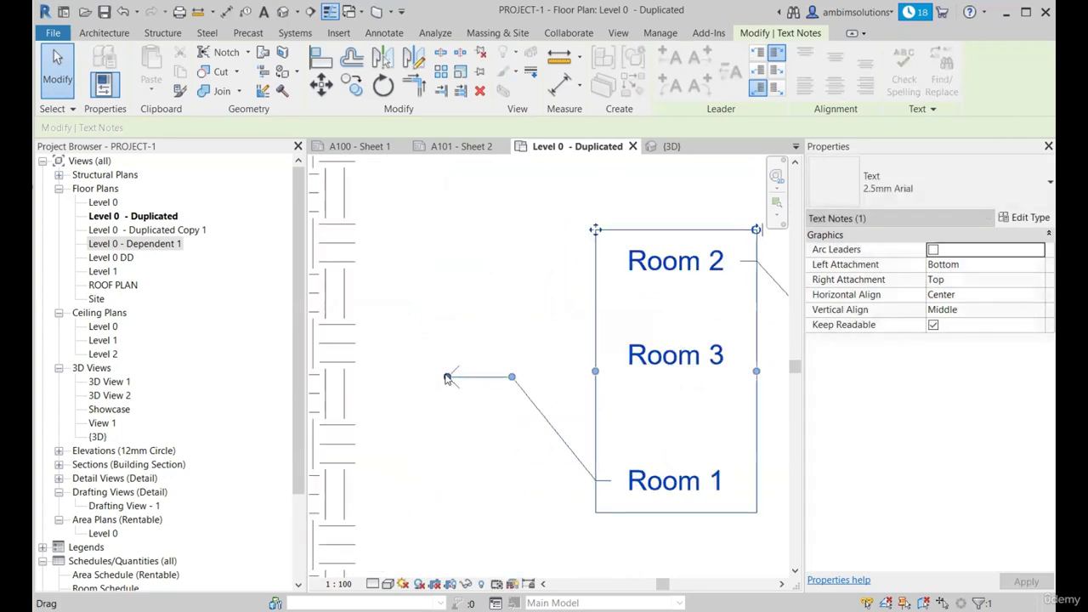
{"action": "scroll", "coordinate": [448, 377], "scroll_direction": "down", "scroll_amount": 2}
Reshape the right leader to run horizontally from "Room 2" to its elbow, ending in a short downward-sloping arrow.
{"action": "left_click_drag", "start_coordinate": [680, 372], "coordinate": [680, 309]}
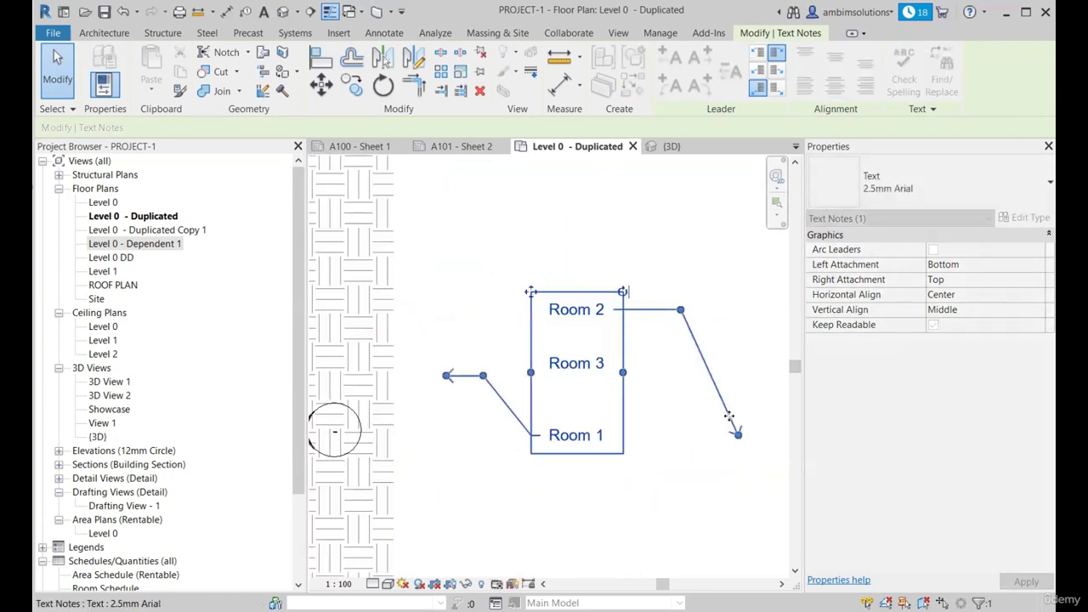
{"action": "left_click_drag", "start_coordinate": [737, 434], "coordinate": [723, 336]}
{"action": "scroll", "coordinate": [690, 312], "scroll_direction": "up", "scroll_amount": 4}
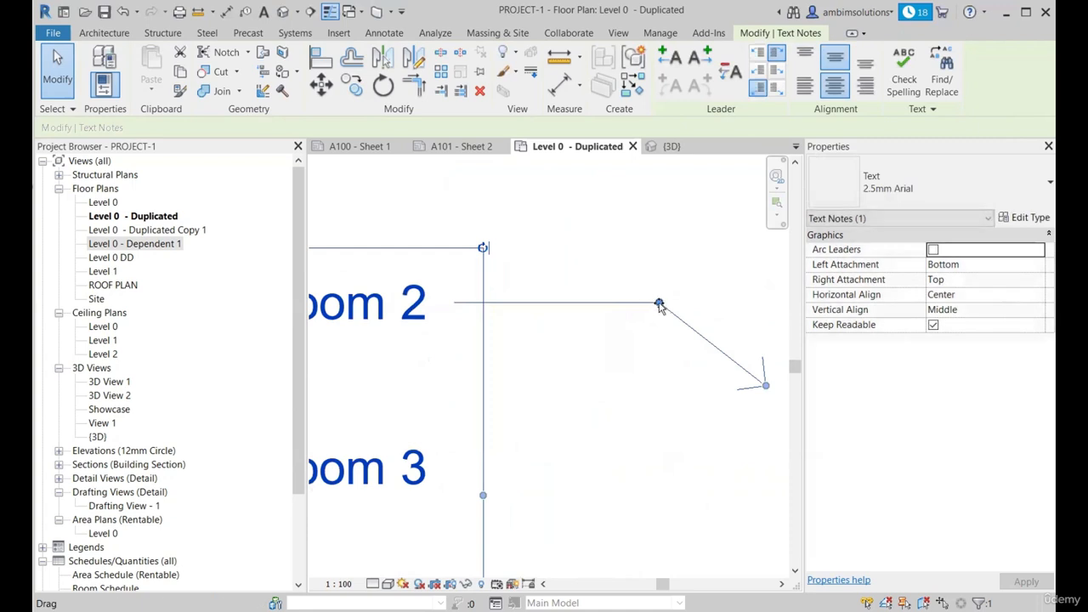
{"action": "left_click_drag", "start_coordinate": [659, 304], "coordinate": [619, 305]}
{"action": "scroll", "coordinate": [617, 305], "scroll_direction": "down", "scroll_amount": 1}
{"action": "left_click_drag", "start_coordinate": [729, 365], "coordinate": [692, 366]}
{"action": "scroll", "coordinate": [692, 367], "scroll_direction": "down", "scroll_amount": 4}
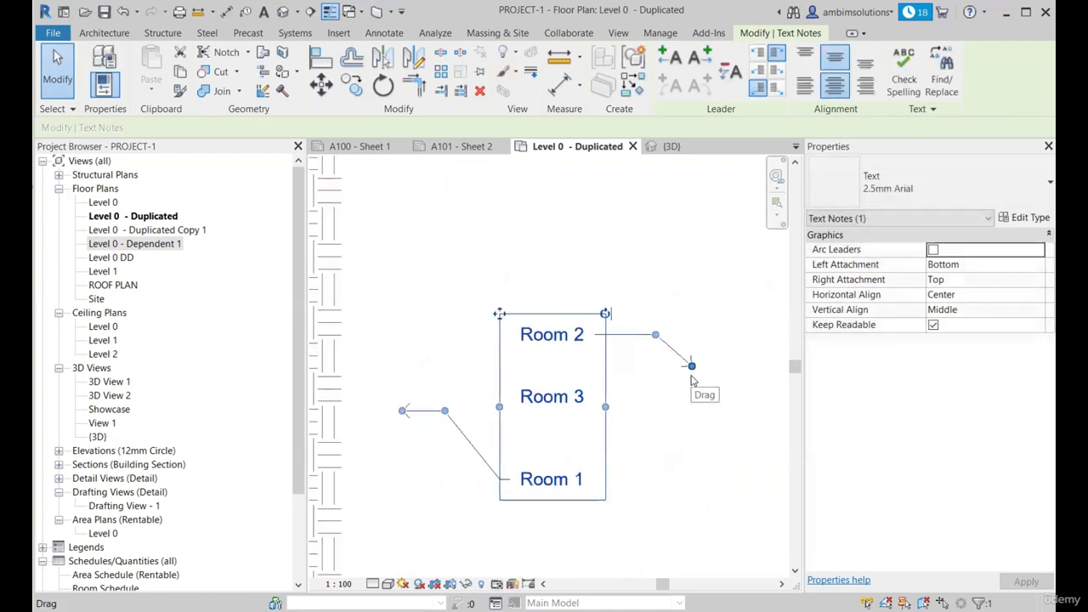
{"action": "scroll", "coordinate": [686, 246], "scroll_direction": "up", "scroll_amount": 1}
{"action": "scroll", "coordinate": [686, 245], "scroll_direction": "down", "scroll_amount": 2}
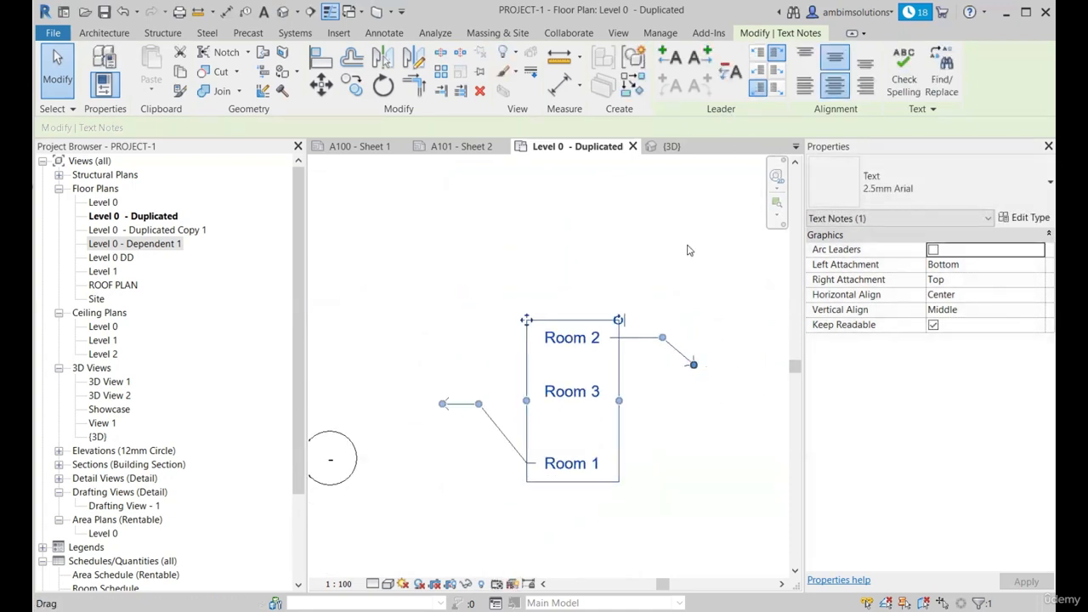
Remove the straight leaders from the room note and add arc leaders on both sides.
{"action": "left_click", "coordinate": [736, 82]}
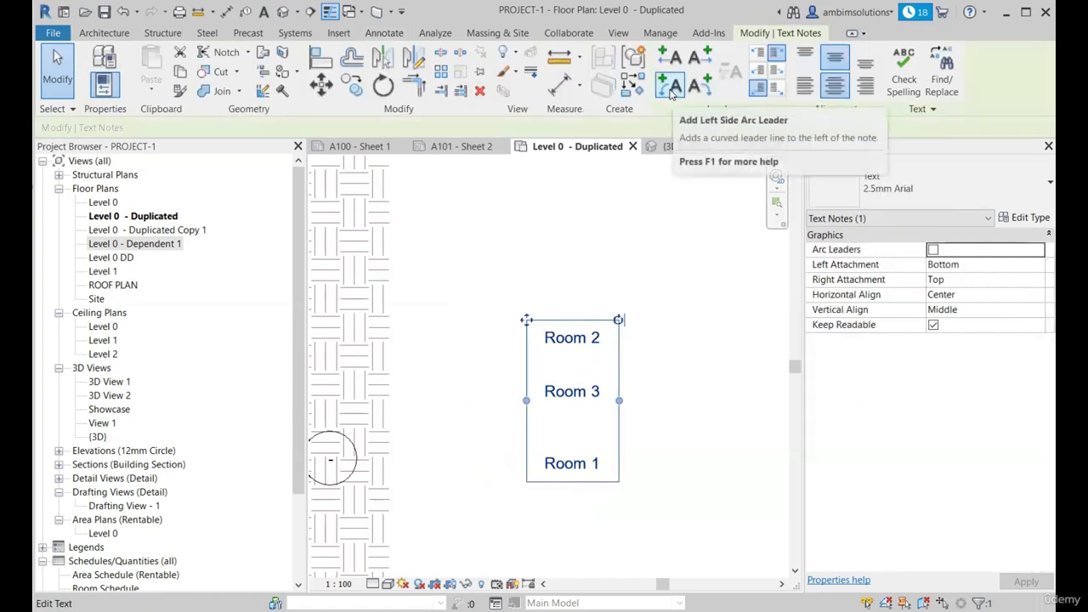
{"action": "left_click", "coordinate": [670, 89]}
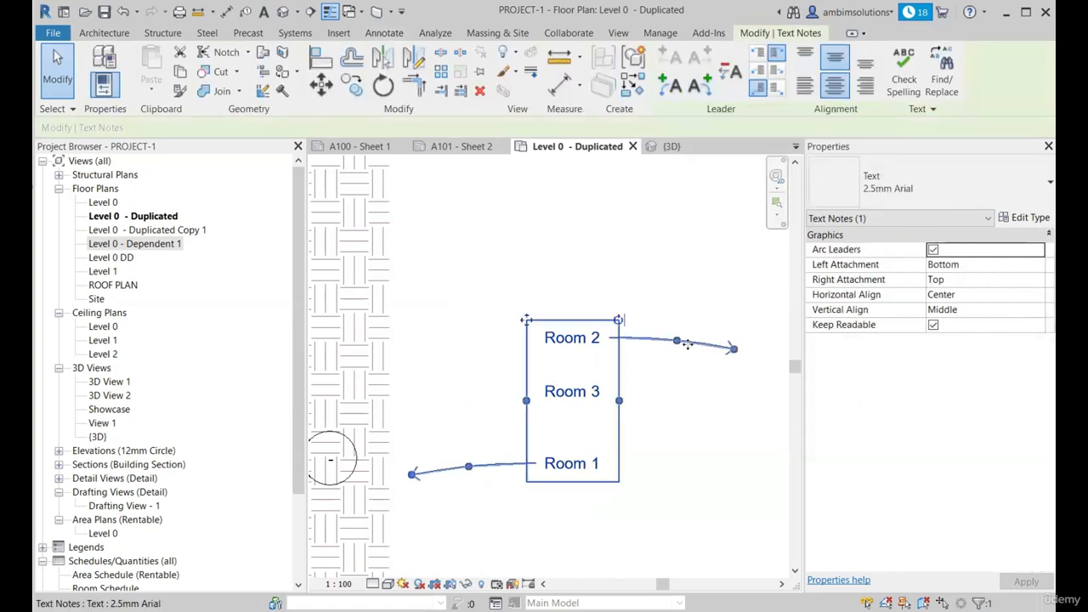
Reshape the right arc leader so it dips below "Room 2" and curves up to its arrowhead.
{"action": "left_click_drag", "start_coordinate": [680, 340], "coordinate": [674, 291]}
{"action": "scroll", "coordinate": [728, 318], "scroll_direction": "up", "scroll_amount": 2}
{"action": "left_click_drag", "start_coordinate": [625, 331], "coordinate": [644, 354]}
{"action": "scroll", "coordinate": [666, 318], "scroll_direction": "down", "scroll_amount": 1}
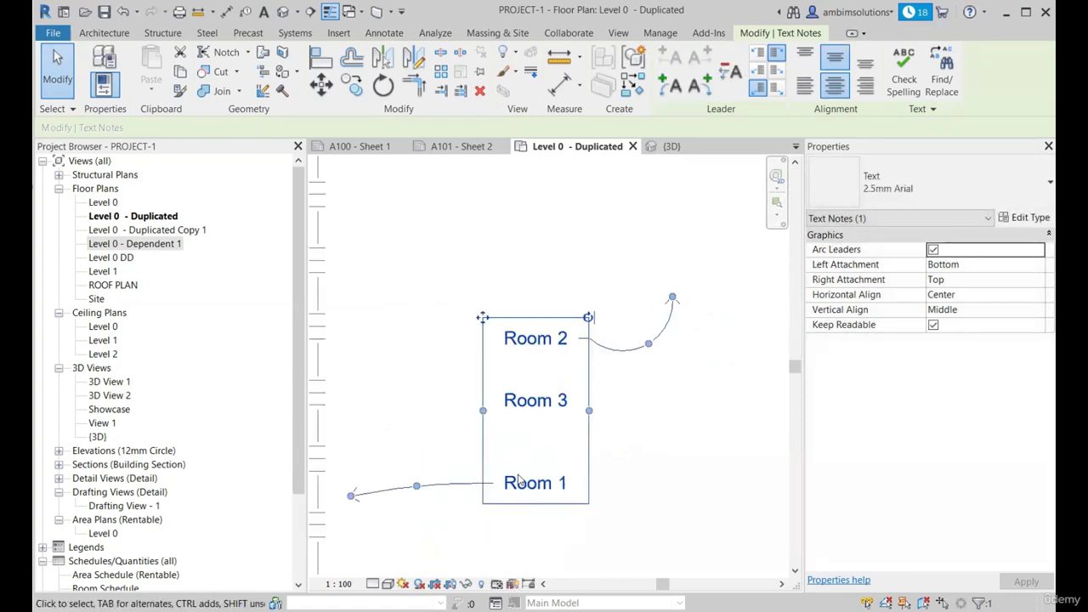
Bow the left arc leader upward between "Room 1" and its arrowhead.
{"action": "scroll", "coordinate": [420, 488], "scroll_direction": "up", "scroll_amount": 1}
{"action": "middle_click_drag", "start_coordinate": [420, 488], "coordinate": [513, 450]}
{"action": "left_click_drag", "start_coordinate": [512, 451], "coordinate": [516, 423]}
{"action": "scroll", "coordinate": [517, 423], "scroll_direction": "down", "scroll_amount": 3}
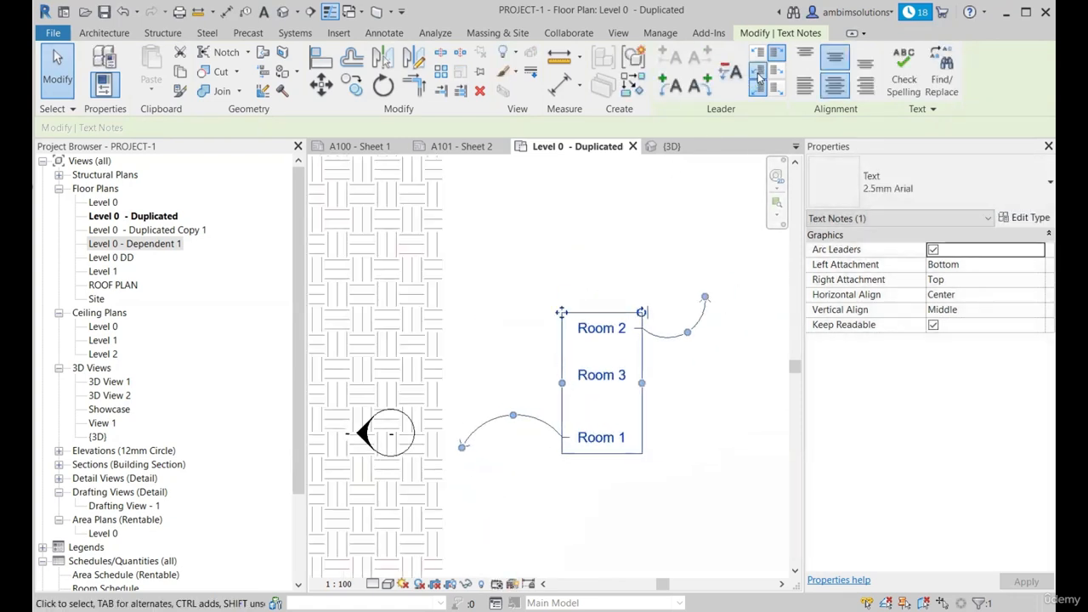
Attach the left arc leader at the middle of the note, then lower the right arrowhead and raise the left one.
{"action": "left_click", "coordinate": [759, 75]}
{"action": "left_click_drag", "start_coordinate": [704, 298], "coordinate": [718, 430]}
{"action": "left_click_drag", "start_coordinate": [462, 447], "coordinate": [474, 363]}
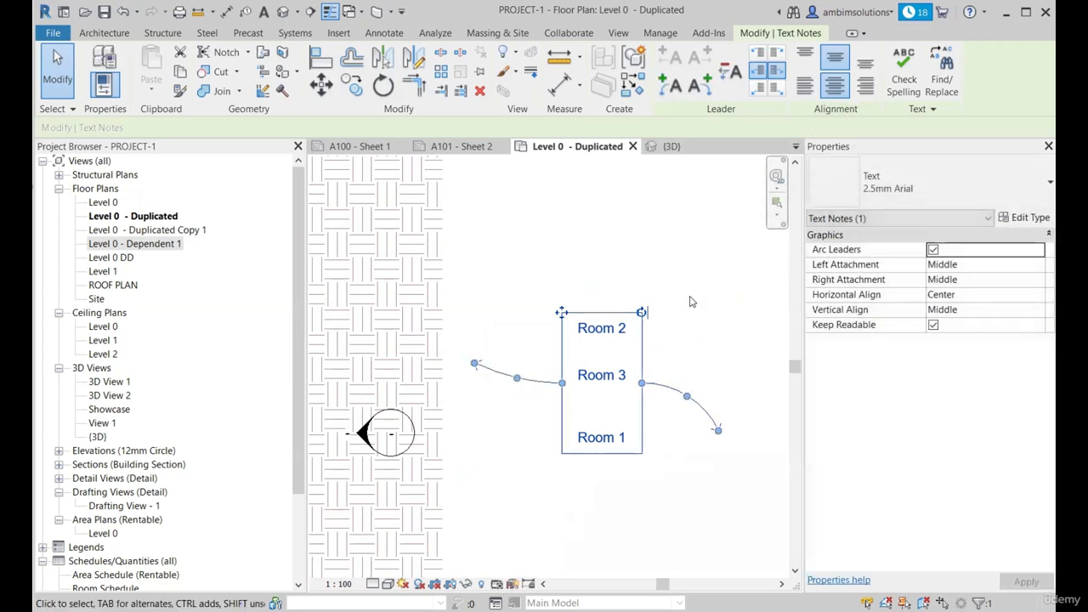
Delete the room text note together with its arc leaders.
{"action": "left_click", "coordinate": [690, 298]}
{"action": "left_click", "coordinate": [627, 332]}
{"action": "key", "text": "Delete"}
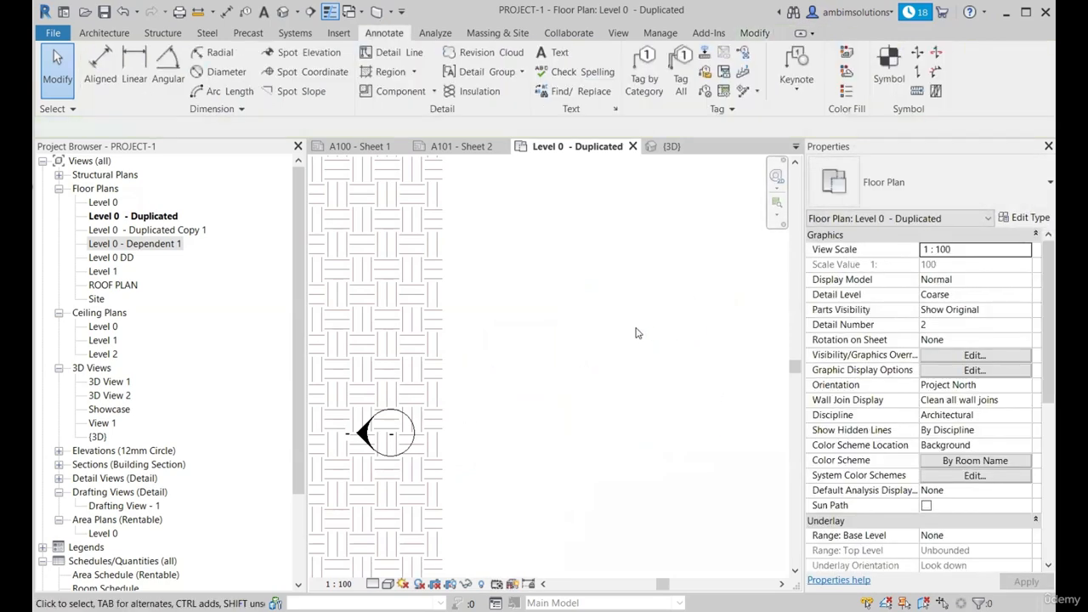
Place a text note reading "ABC" with a one-segment leader pointing up and to the left.
{"action": "left_click", "coordinate": [554, 54]}
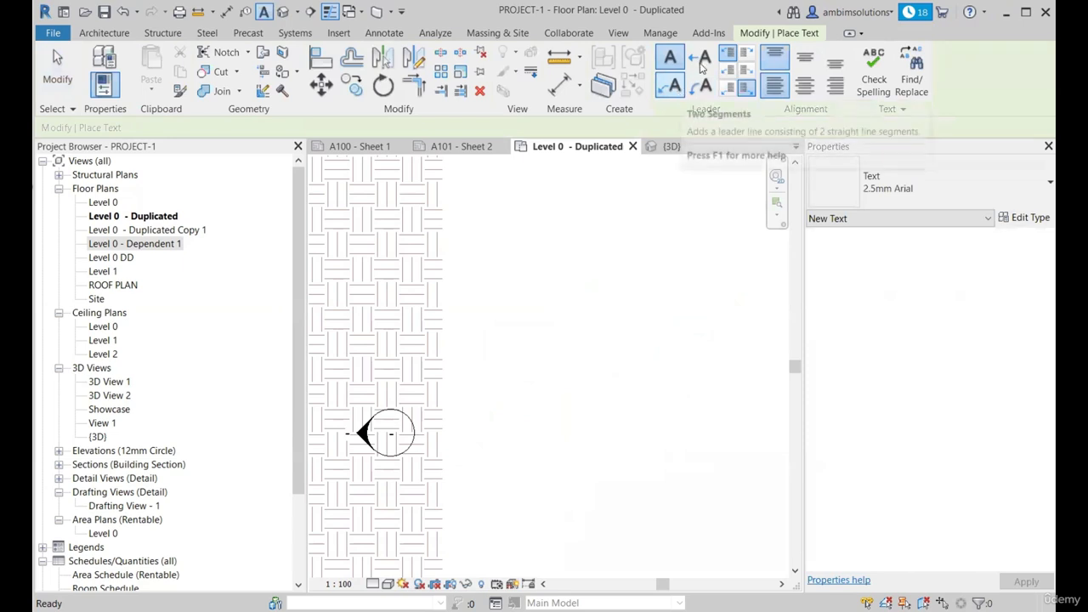
{"action": "left_click", "coordinate": [700, 57]}
{"action": "left_click", "coordinate": [537, 298]}
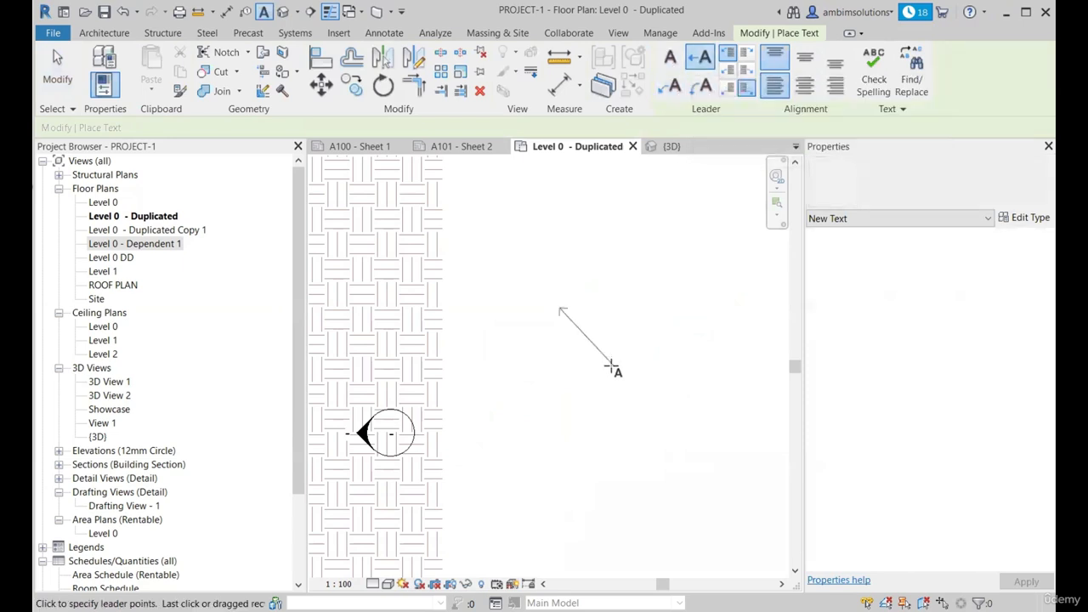
{"action": "left_click", "coordinate": [587, 335]}
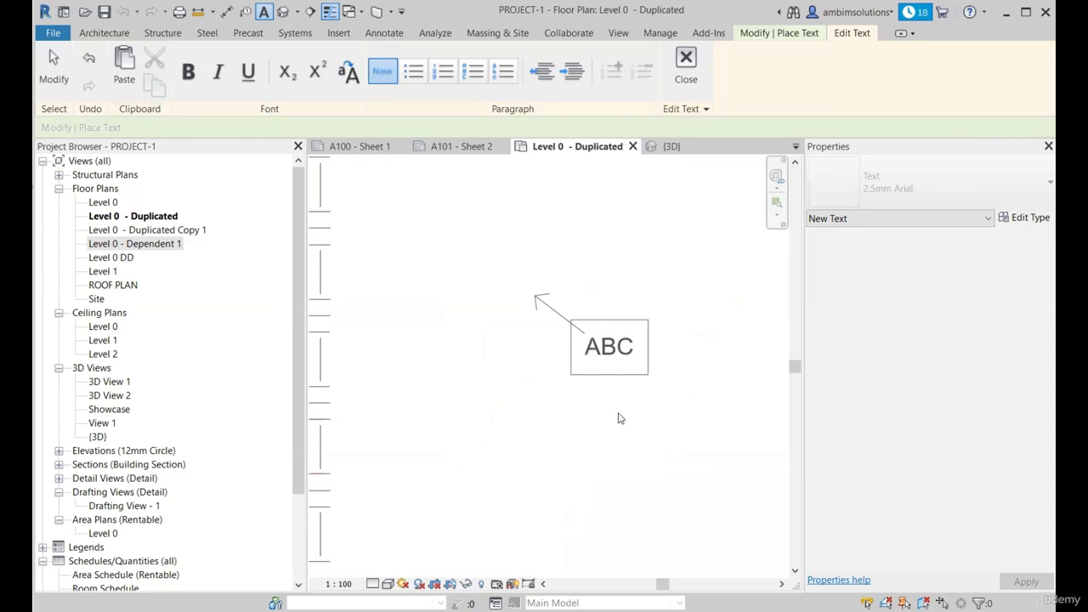
{"action": "left_click", "coordinate": [620, 418]}
{"action": "scroll", "coordinate": [570, 335], "scroll_direction": "up", "scroll_amount": 3}
{"action": "key", "text": "Escape"}
{"action": "key", "text": "Escape"}
Bend the leader of the "ABC" note into an elbow with a short horizontal segment beside the text.
{"action": "left_click", "coordinate": [557, 308]}
{"action": "left_click_drag", "start_coordinate": [554, 304], "coordinate": [562, 335]}
{"action": "scroll", "coordinate": [444, 325], "scroll_direction": "down", "scroll_amount": 3}
{"action": "left_click", "coordinate": [605, 354]}
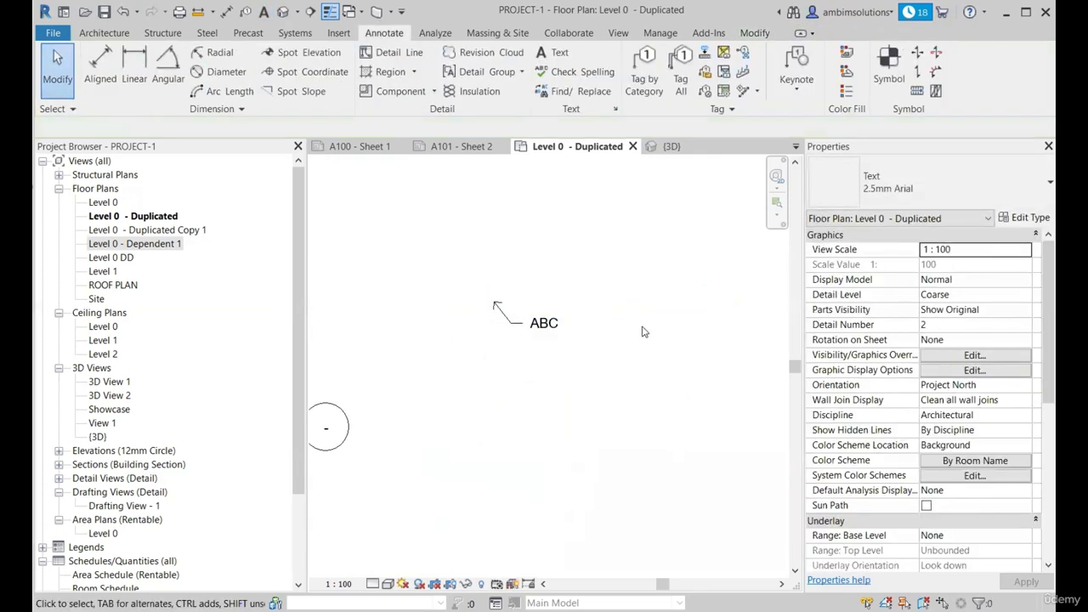
Place a second "ABC" text note to the right of the first, using a two-segment leader with a horizontal landing.
{"action": "left_click", "coordinate": [559, 53]}
{"action": "scroll", "coordinate": [595, 286], "scroll_direction": "up", "scroll_amount": 2}
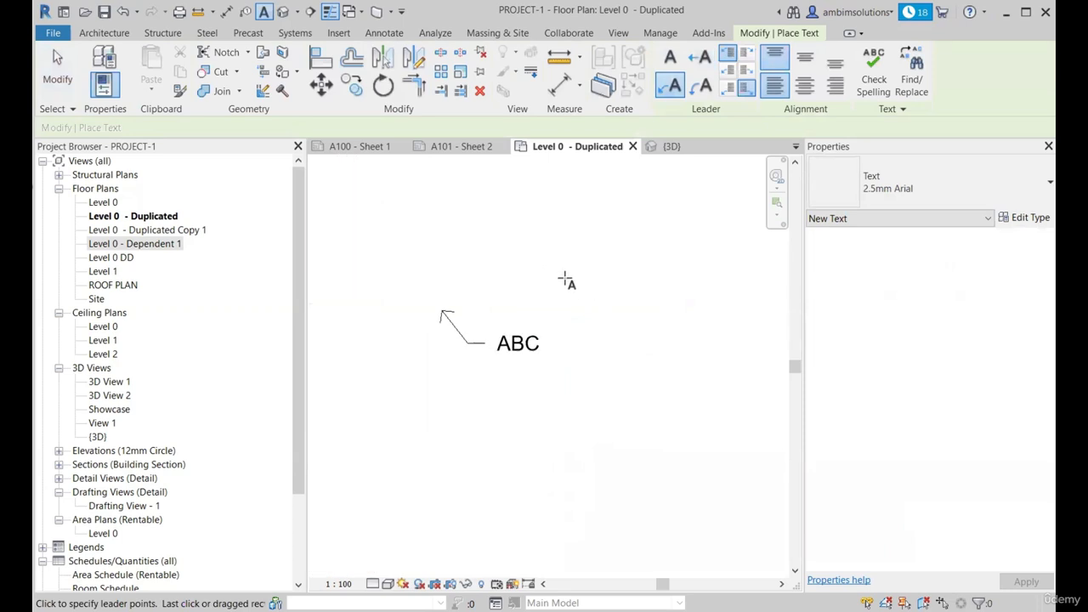
{"action": "left_click", "coordinate": [553, 268]}
{"action": "scroll", "coordinate": [595, 335], "scroll_direction": "up", "scroll_amount": 1}
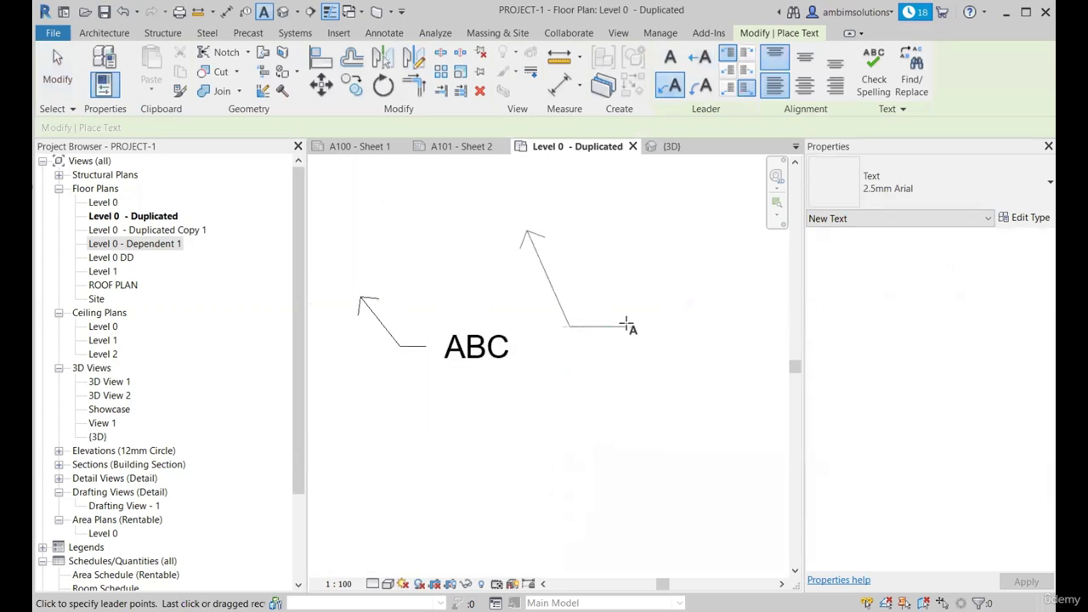
{"action": "left_click", "coordinate": [625, 326]}
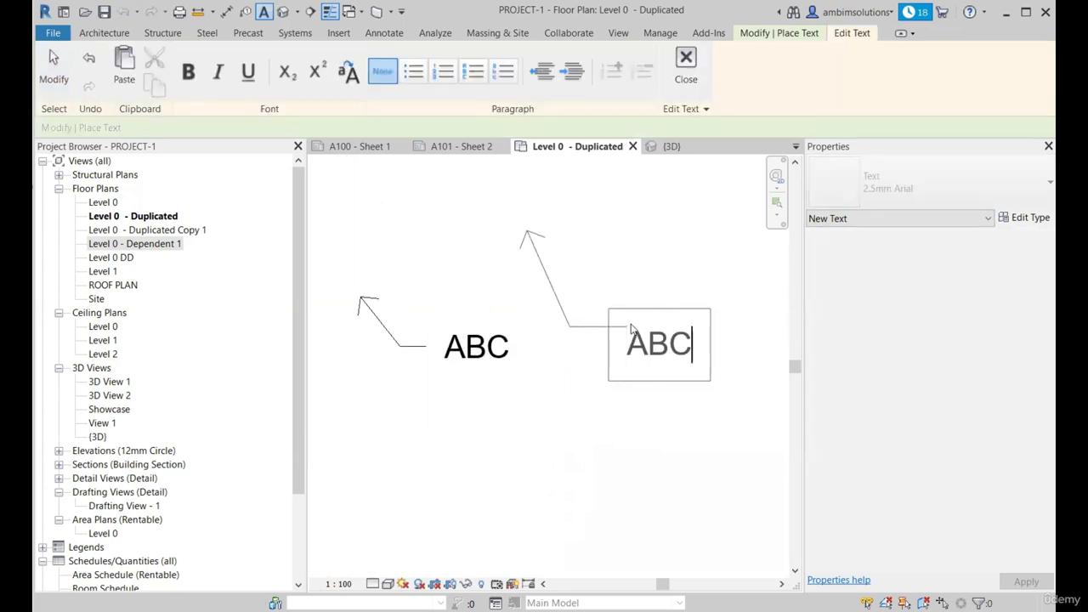
{"action": "left_click", "coordinate": [624, 419]}
{"action": "scroll", "coordinate": [595, 391], "scroll_direction": "down", "scroll_amount": 2}
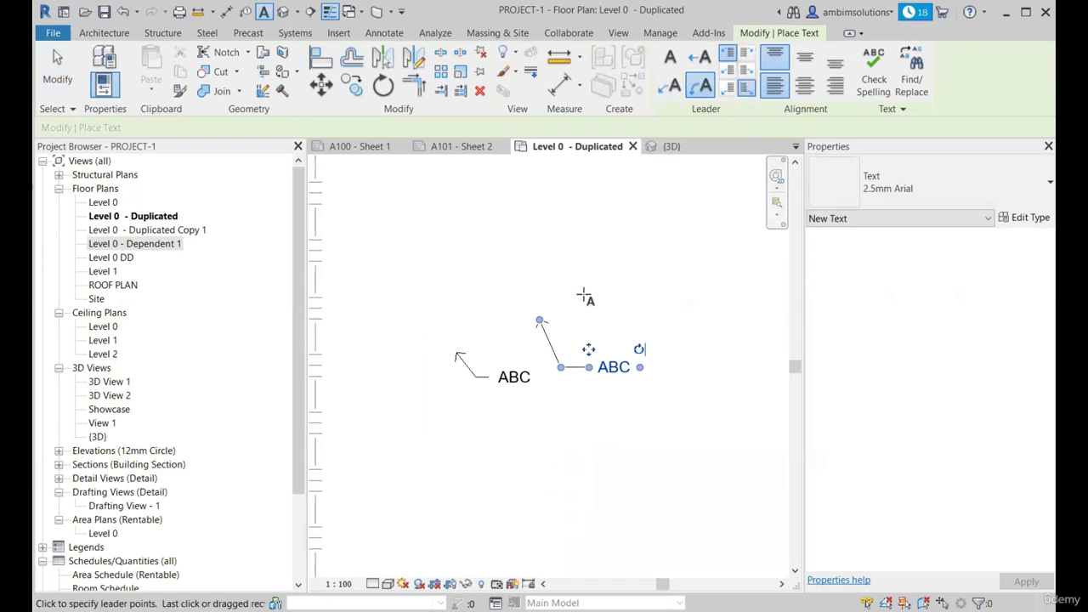
Place a third "ABC" text note to the right of the others, using a curved leader, and finish text placement.
{"action": "scroll", "coordinate": [646, 312], "scroll_direction": "up", "scroll_amount": 1}
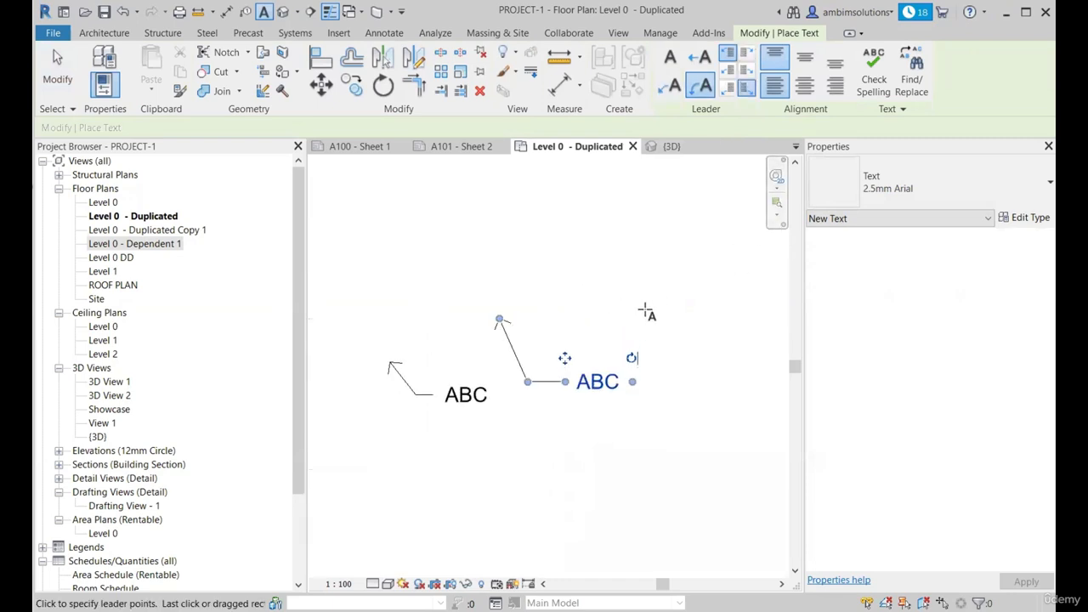
{"action": "left_click", "coordinate": [703, 382]}
{"action": "scroll", "coordinate": [713, 389], "scroll_direction": "up", "scroll_amount": 1}
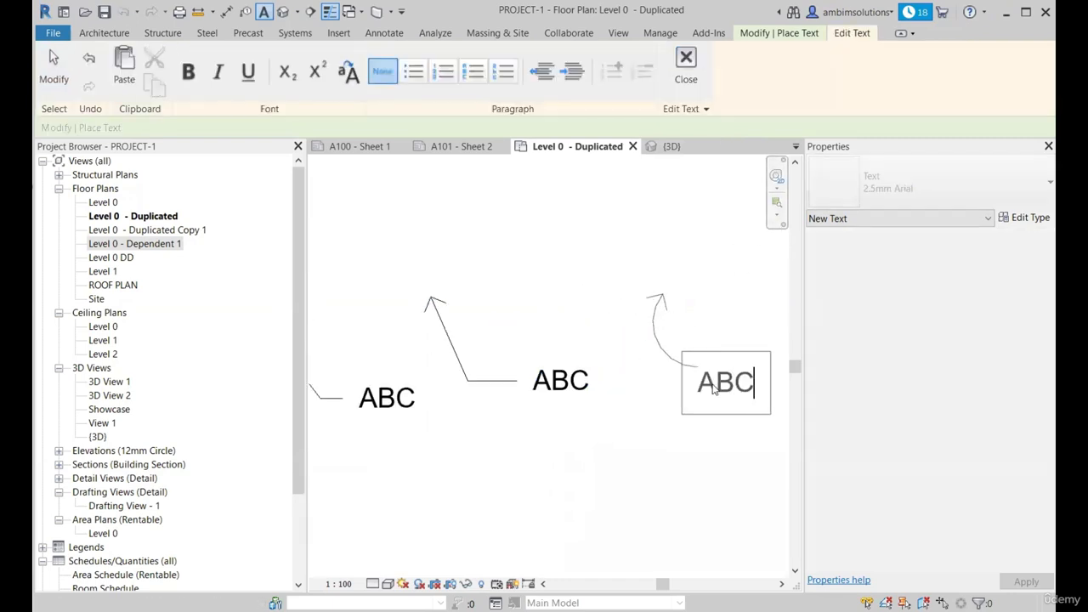
{"action": "left_click", "coordinate": [592, 457]}
{"action": "scroll", "coordinate": [698, 355], "scroll_direction": "down", "scroll_amount": 3}
{"action": "key", "text": "Escape"}
{"action": "key", "text": "Escape"}
{"action": "scroll", "coordinate": [695, 364], "scroll_direction": "up", "scroll_amount": 1}
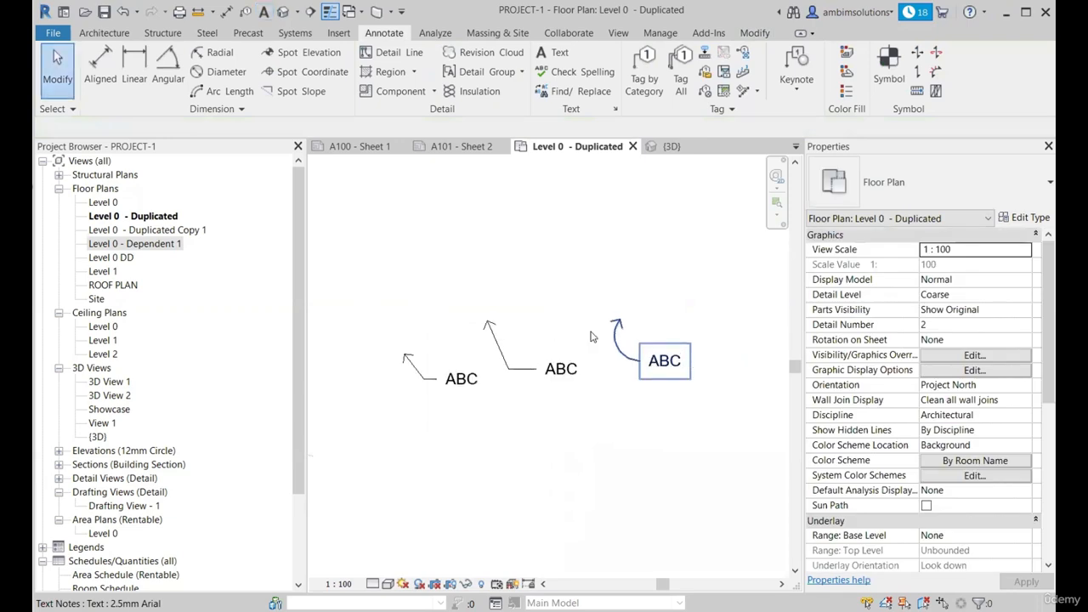
{"action": "scroll", "coordinate": [599, 344], "scroll_direction": "up", "scroll_amount": 1}
{"action": "scroll", "coordinate": [621, 363], "scroll_direction": "down", "scroll_amount": 2}
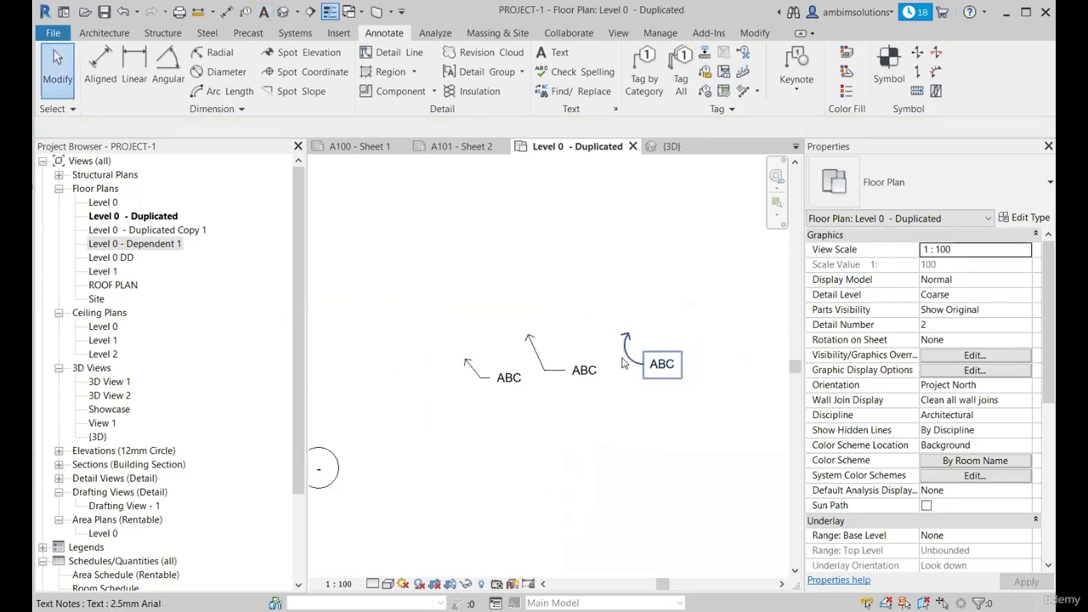
{"action": "scroll", "coordinate": [621, 363], "scroll_direction": "up", "scroll_amount": 2}
{"action": "scroll", "coordinate": [629, 357], "scroll_direction": "down", "scroll_amount": 1}
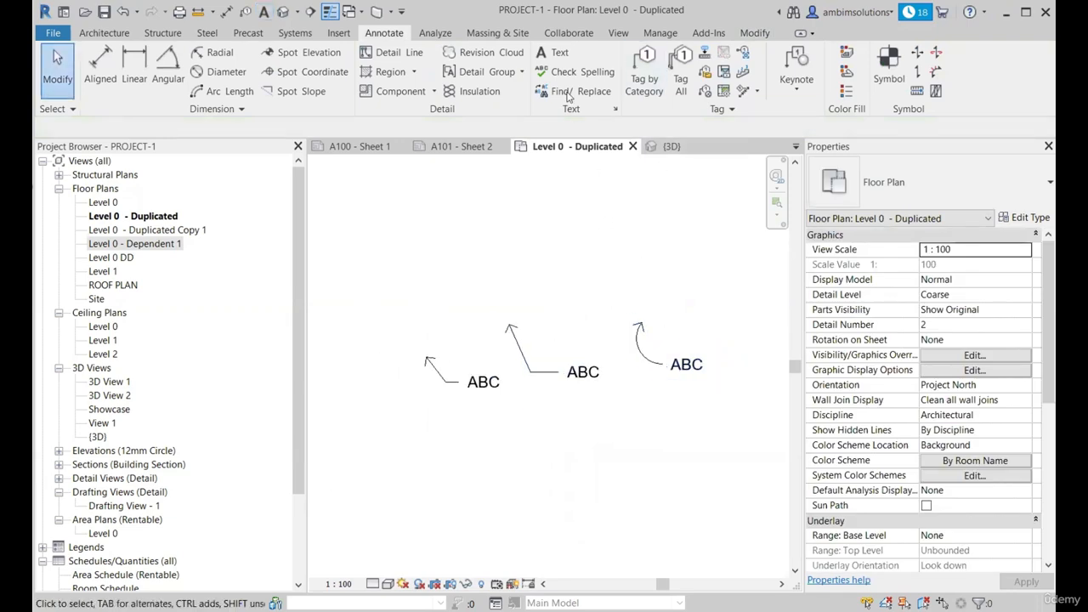
Place a text note reading "bc" without a leader above the middle "ABC" note.
{"action": "left_click", "coordinate": [563, 56]}
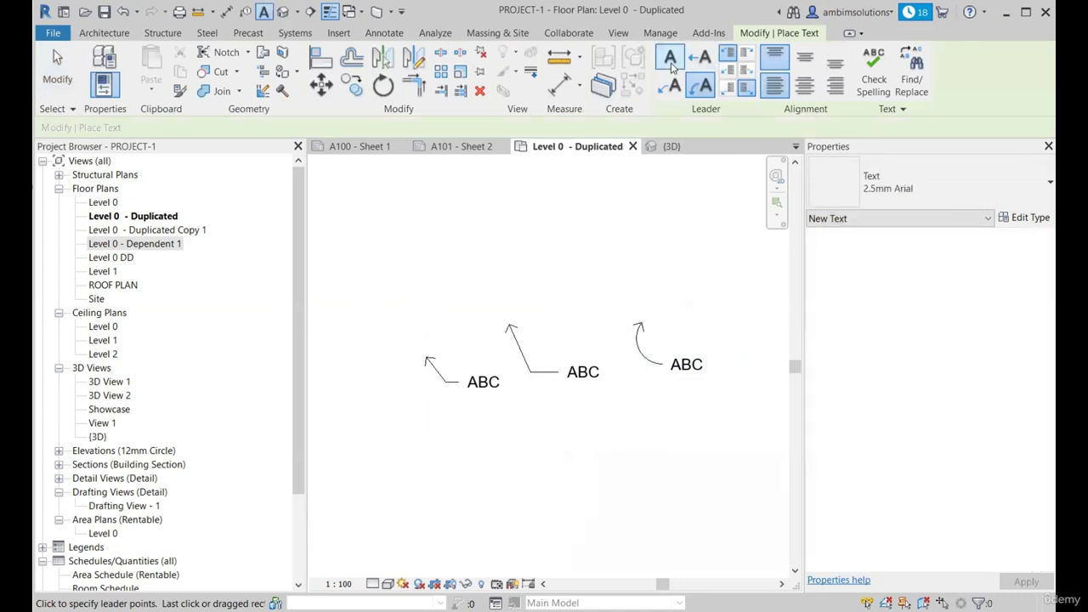
{"action": "left_click", "coordinate": [561, 289]}
{"action": "scroll", "coordinate": [603, 340], "scroll_direction": "up", "scroll_amount": 1}
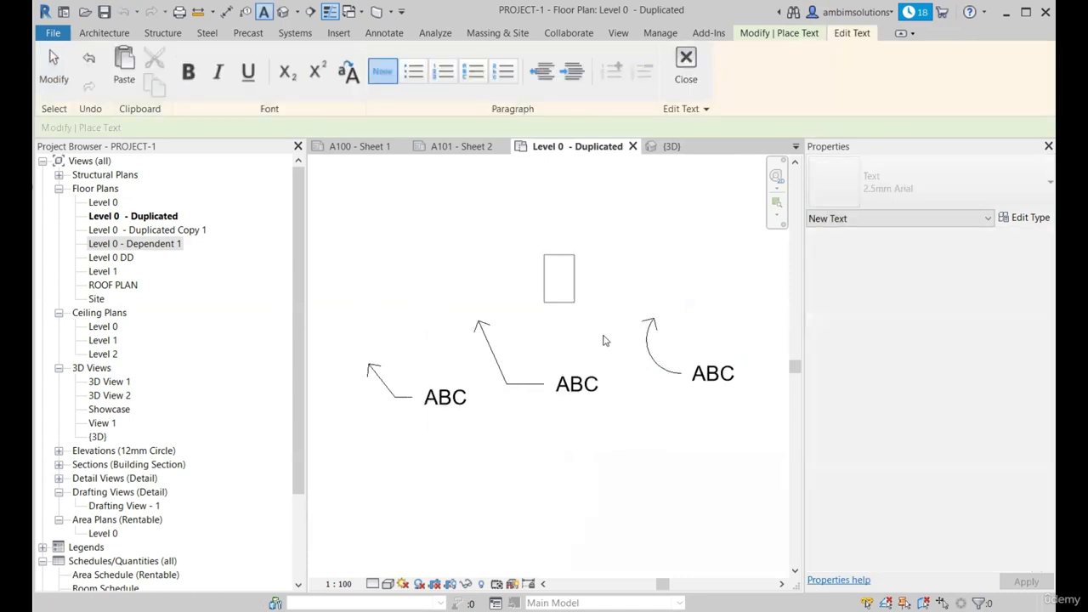
{"action": "type", "text": "bc"}
{"action": "left_click", "coordinate": [606, 340]}
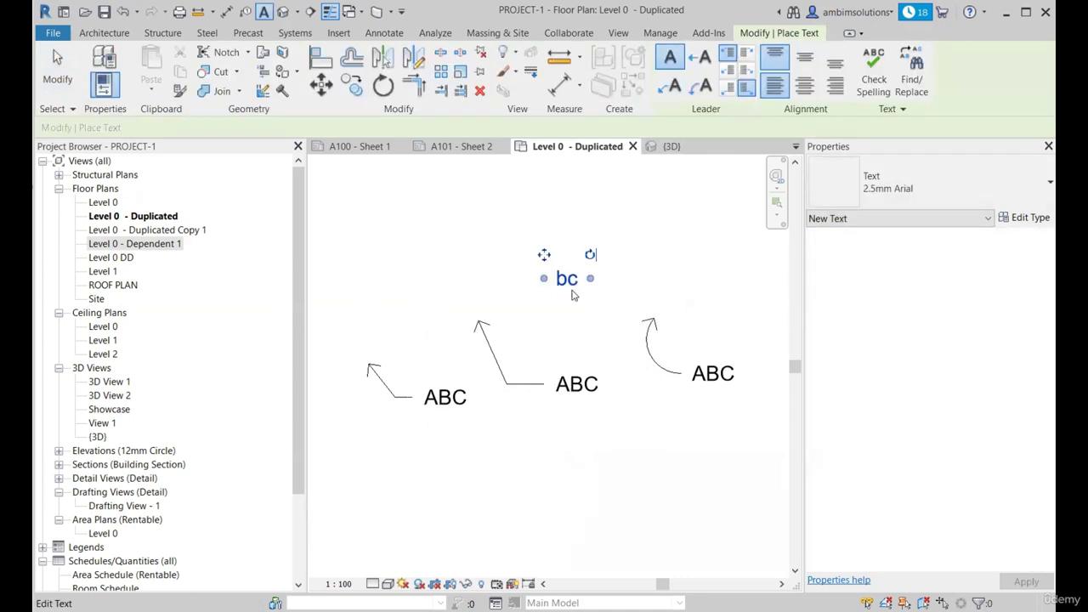
Change the text of the leaderless note to "Abc".
{"action": "left_click", "coordinate": [559, 287]}
{"action": "key", "text": "Escape"}
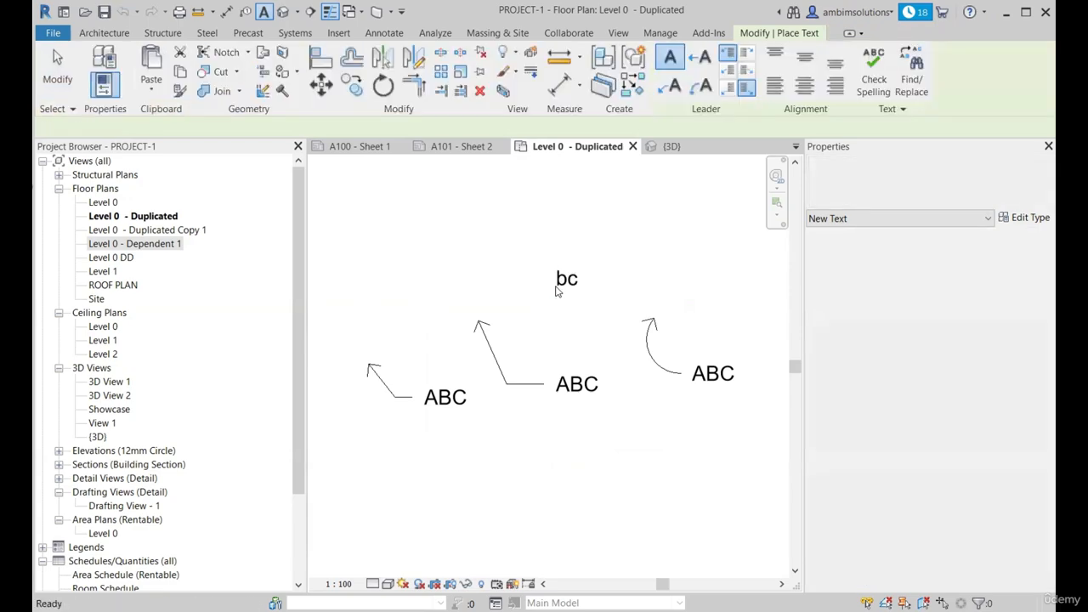
{"action": "key", "text": "Escape"}
{"action": "left_click", "coordinate": [559, 282]}
{"action": "type", "text": "A"}
{"action": "left_click", "coordinate": [651, 238]}
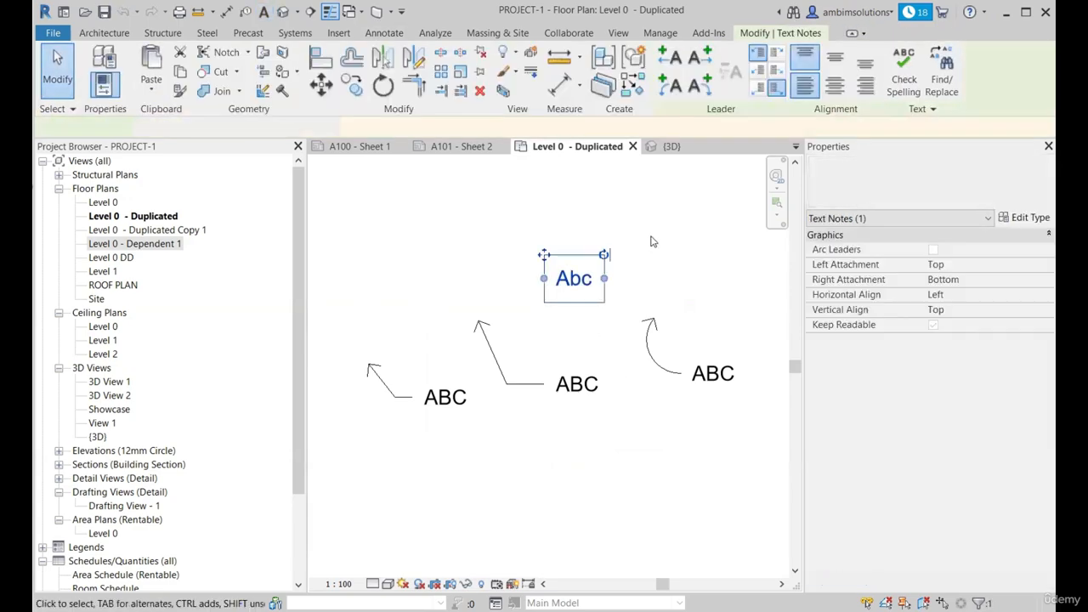
Add straight leaders to both sides of the "Abc" note and remove them again.
{"action": "left_click", "coordinate": [669, 57]}
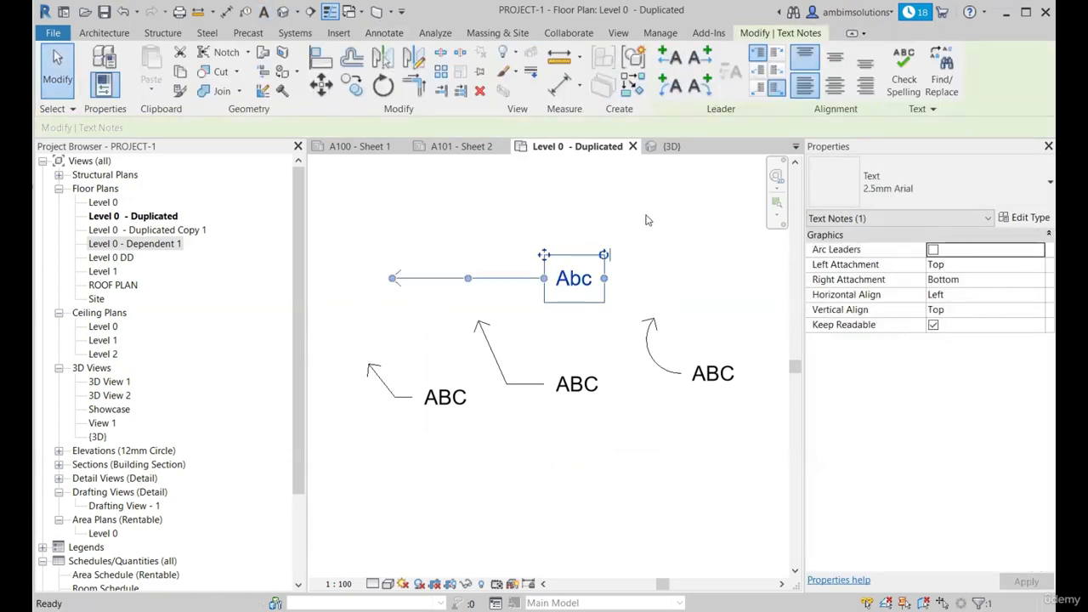
{"action": "left_click", "coordinate": [633, 289]}
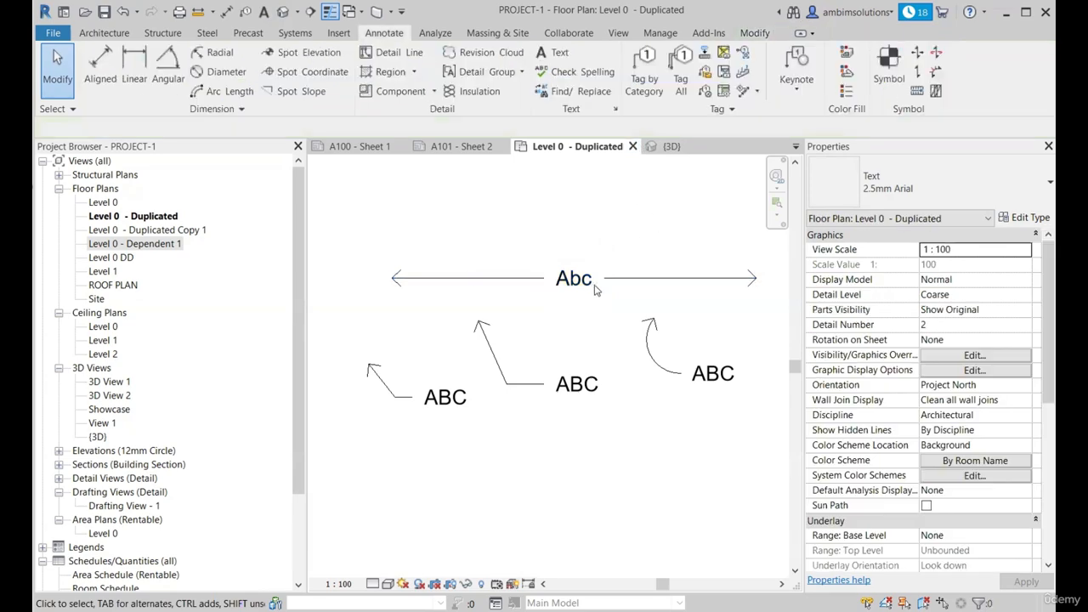
{"action": "left_click", "coordinate": [577, 274]}
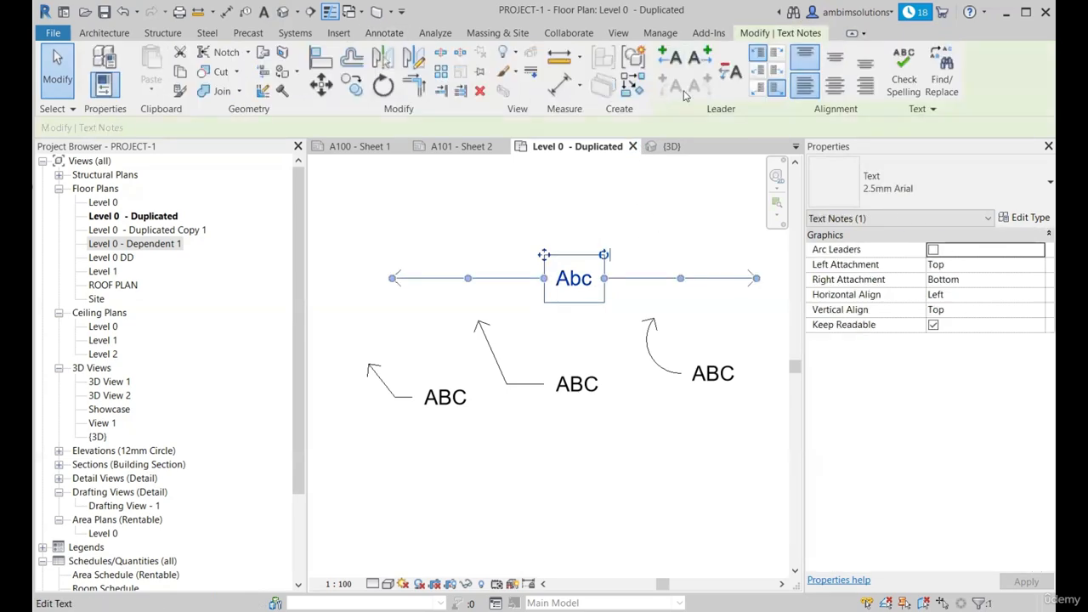
{"action": "left_click", "coordinate": [725, 74]}
{"action": "left_click", "coordinate": [725, 75]}
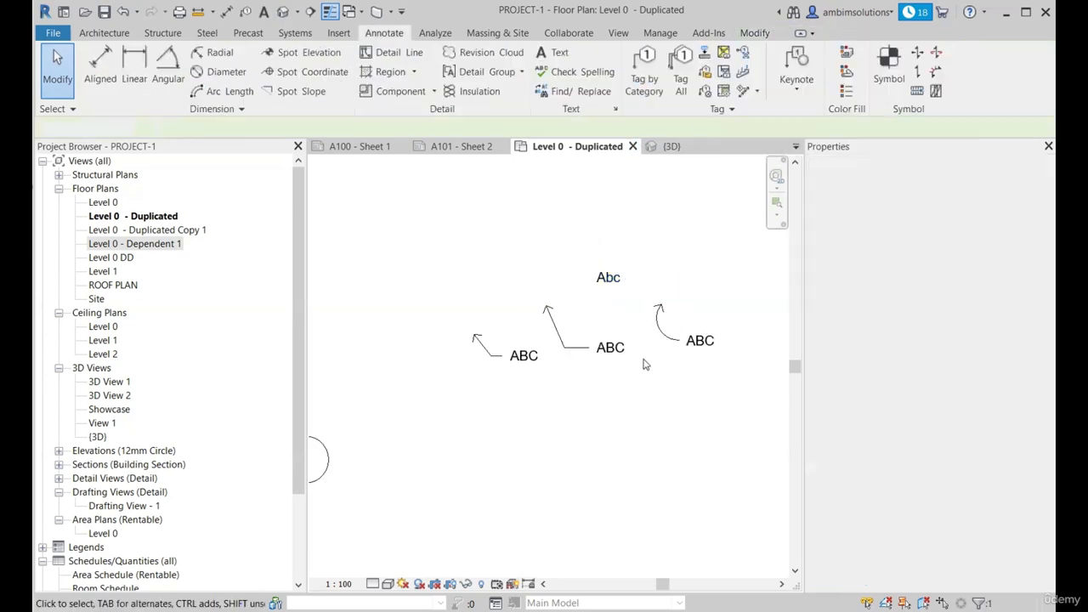
Duplicate the text type of the "Abc" note under the name 3mm.
{"action": "scroll", "coordinate": [644, 364], "scroll_direction": "down", "scroll_amount": 3}
{"action": "scroll", "coordinate": [644, 362], "scroll_direction": "down", "scroll_amount": 2}
{"action": "scroll", "coordinate": [631, 349], "scroll_direction": "up", "scroll_amount": 2}
{"action": "middle_click_drag", "start_coordinate": [637, 336], "coordinate": [663, 316]}
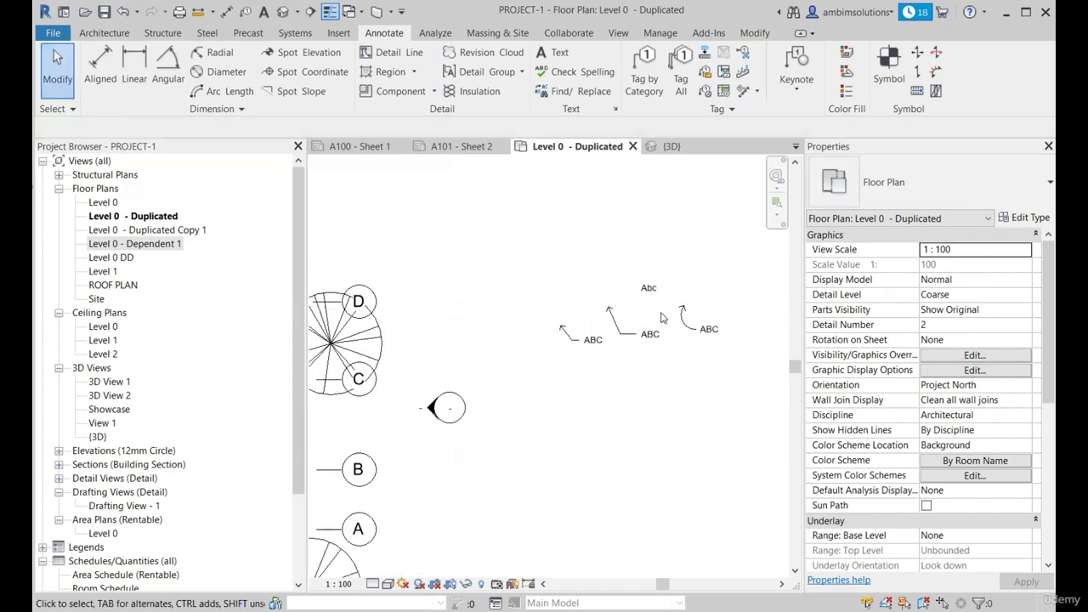
{"action": "scroll", "coordinate": [650, 310], "scroll_direction": "up", "scroll_amount": 2}
{"action": "left_click", "coordinate": [647, 272]}
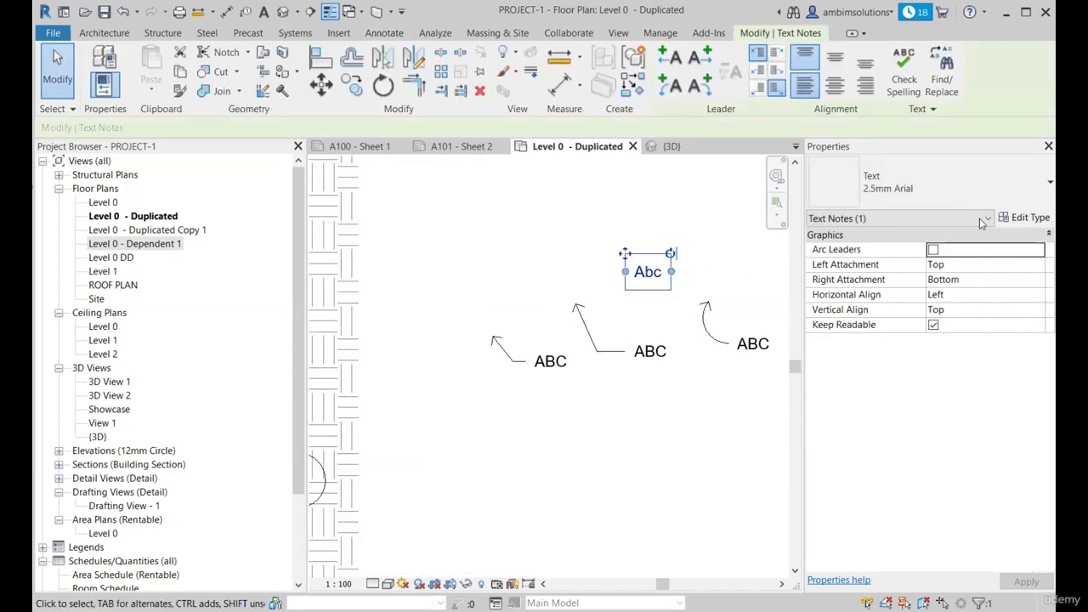
{"action": "left_click", "coordinate": [1030, 217]}
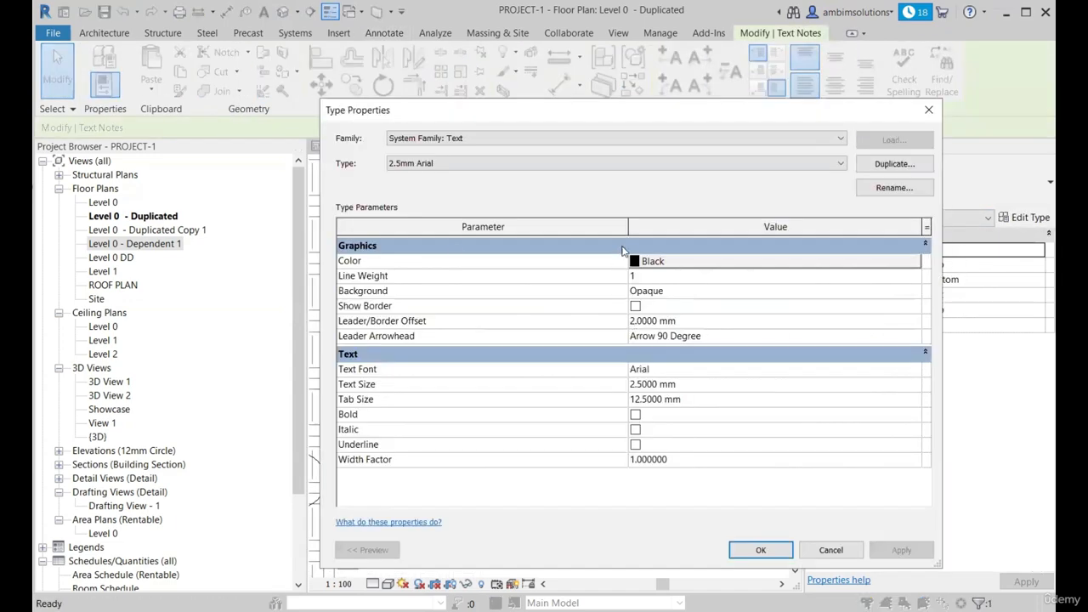
{"action": "left_click_drag", "start_coordinate": [637, 111], "coordinate": [548, 102]}
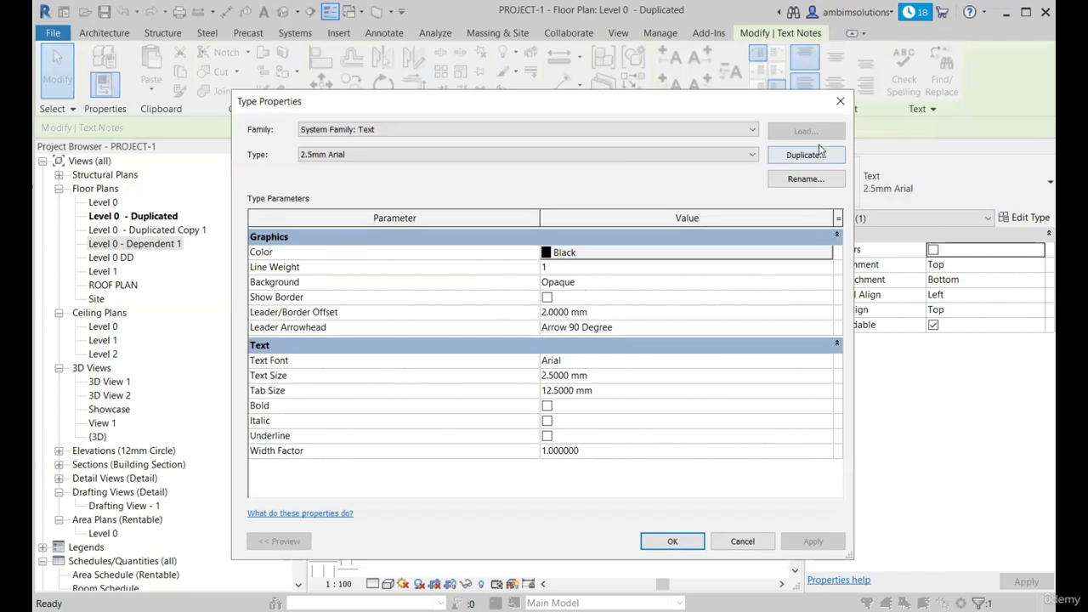
{"action": "left_click", "coordinate": [806, 154]}
{"action": "left_click", "coordinate": [556, 319]}
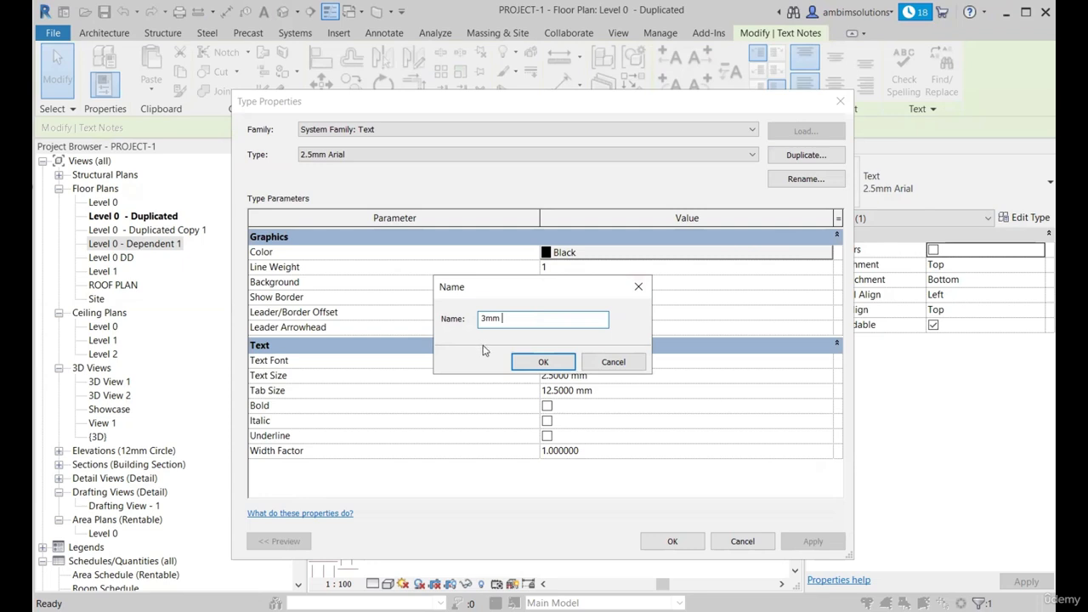
{"action": "type", "text": "3mm"}
{"action": "left_click", "coordinate": [543, 361]}
Set the 3mm text type's color to red and turn on its border.
{"action": "left_click", "coordinate": [599, 253]}
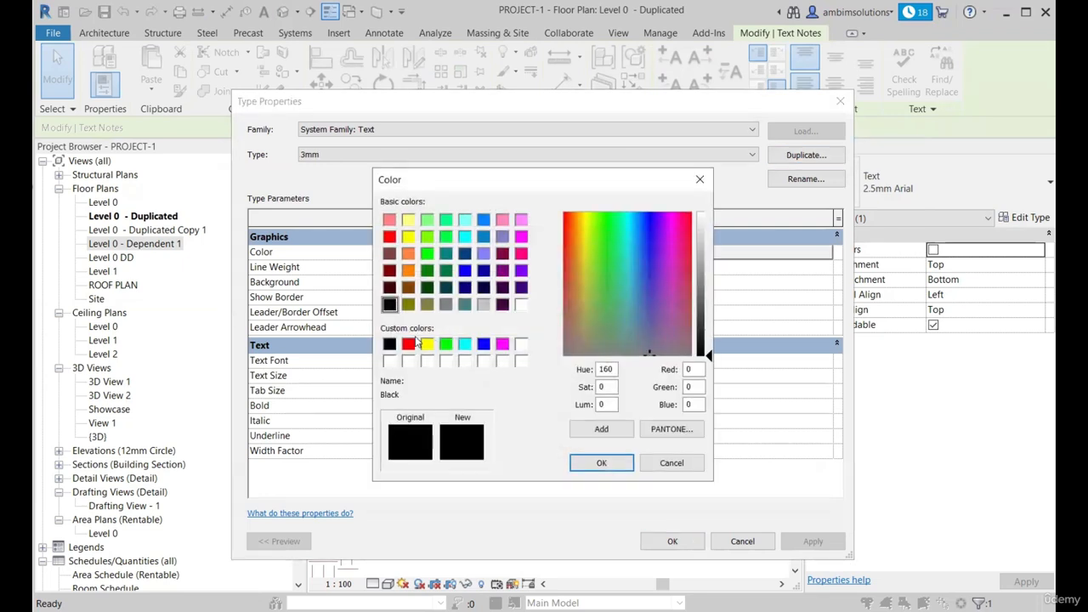
{"action": "left_click", "coordinate": [389, 236]}
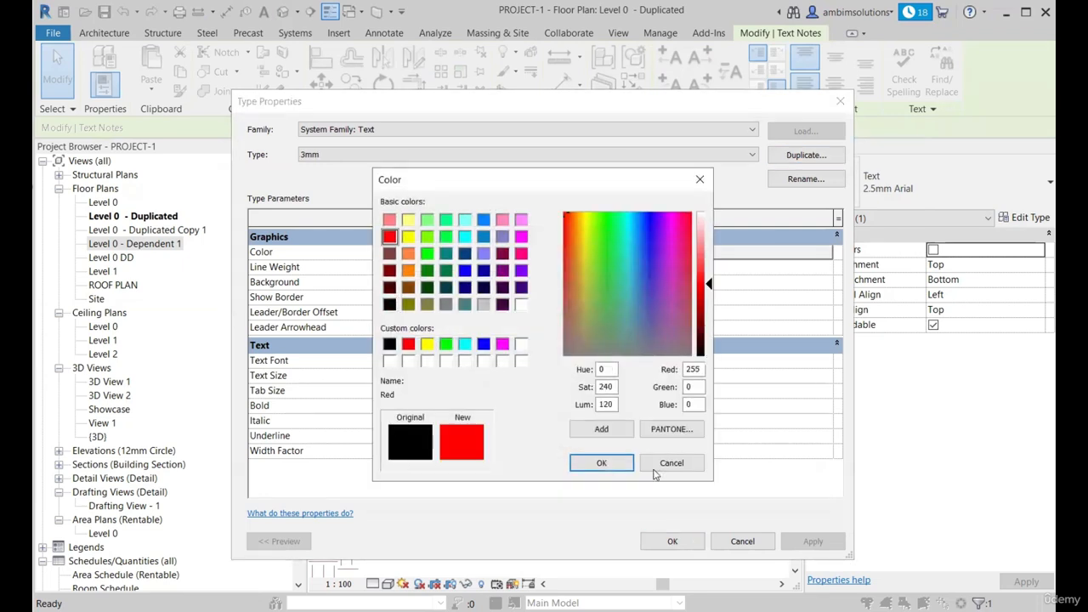
{"action": "left_click", "coordinate": [602, 463]}
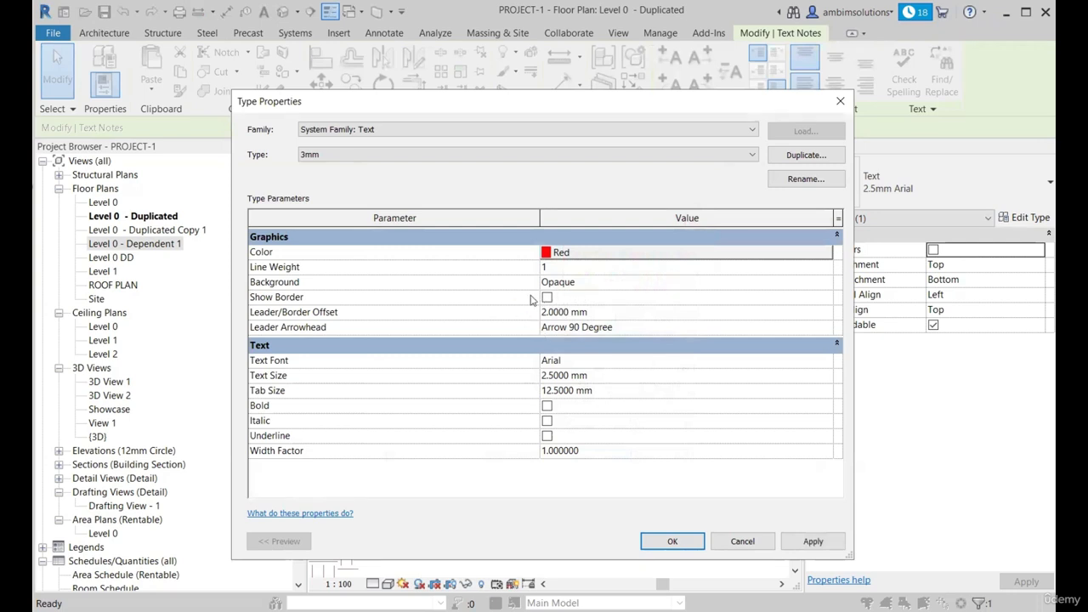
{"action": "left_click", "coordinate": [547, 297]}
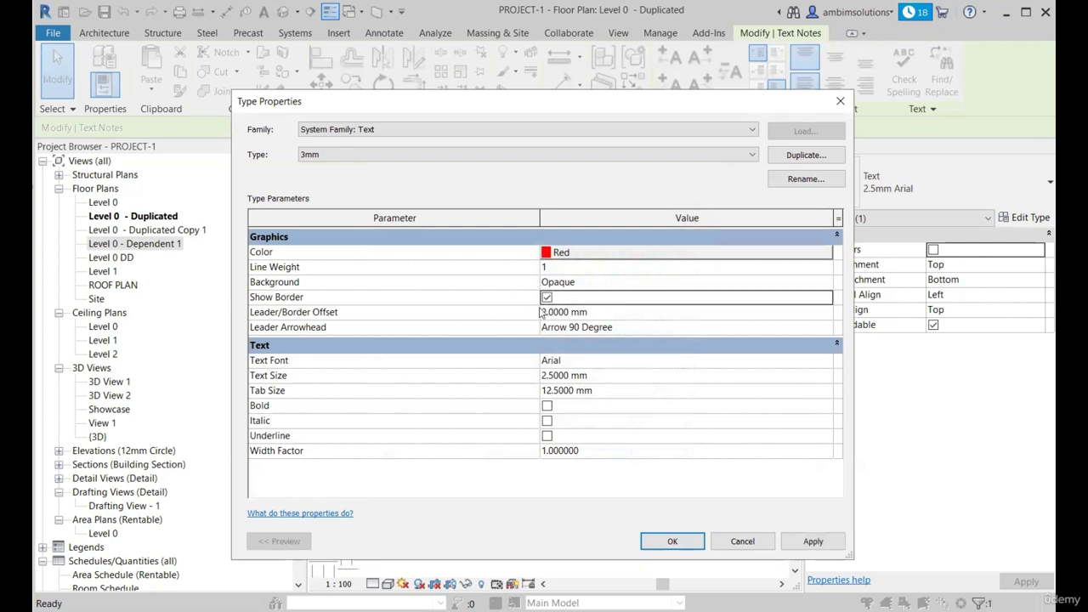
Set the 3mm text type's text size to 3 mm, make it bold and italic, and apply the type changes.
{"action": "left_click", "coordinate": [620, 376]}
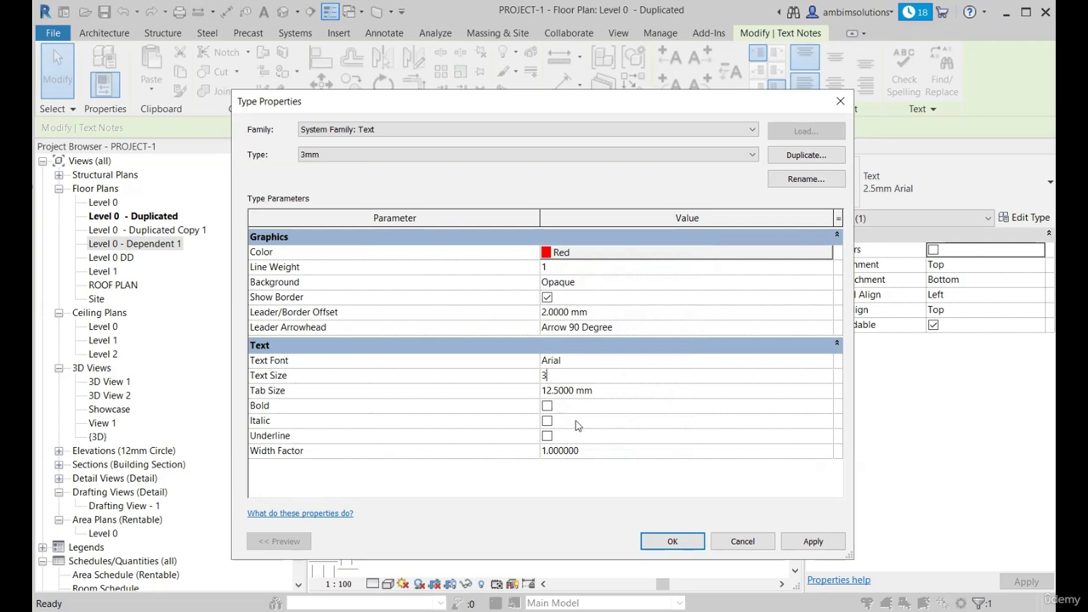
{"action": "left_click", "coordinate": [547, 406]}
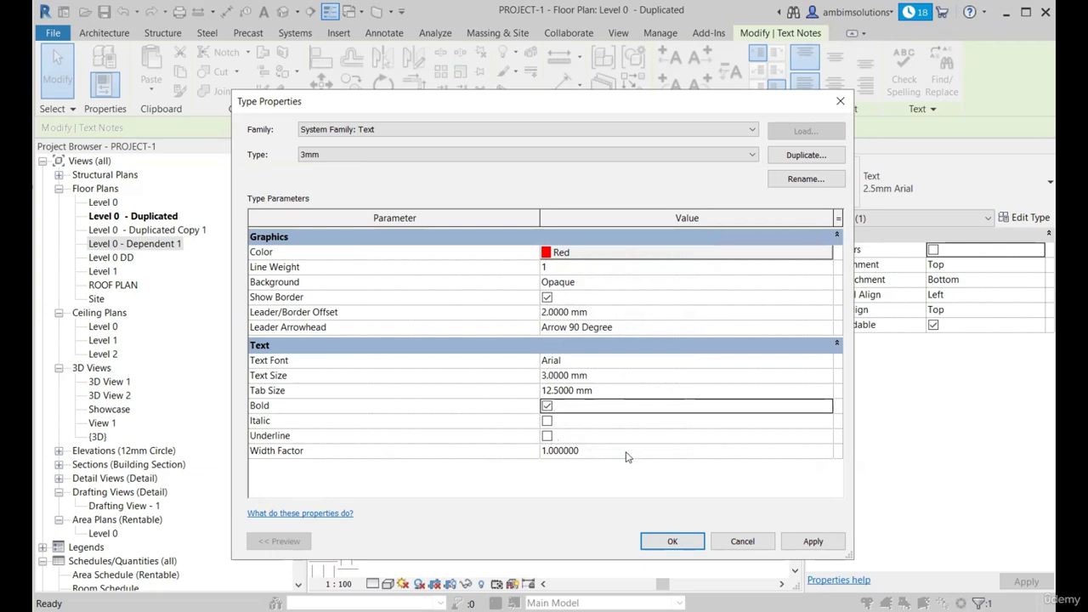
{"action": "left_click", "coordinate": [548, 422]}
{"action": "left_click", "coordinate": [811, 542]}
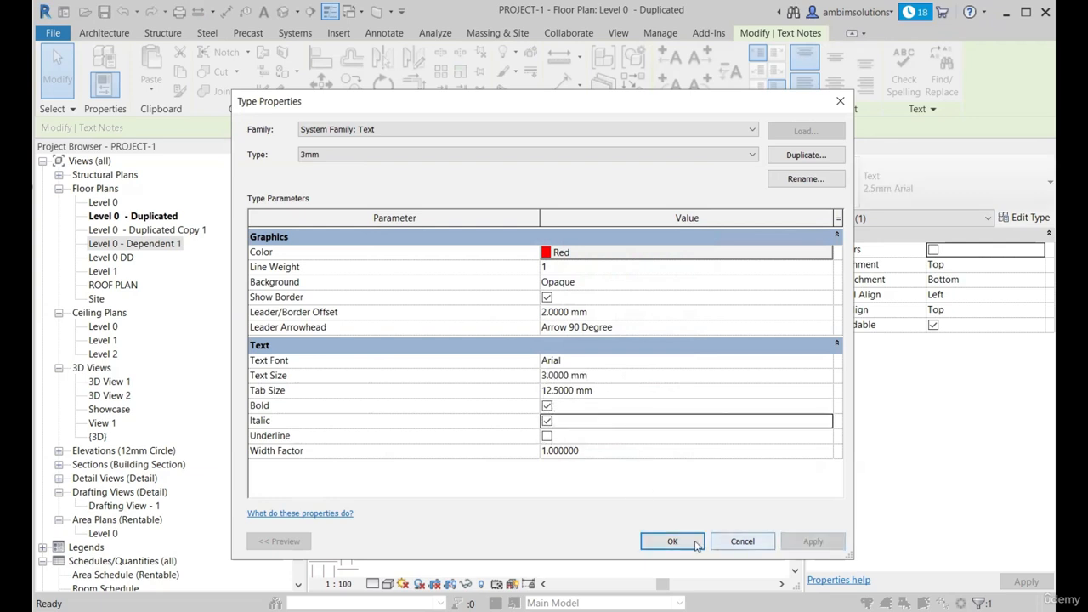
{"action": "left_click", "coordinate": [684, 542]}
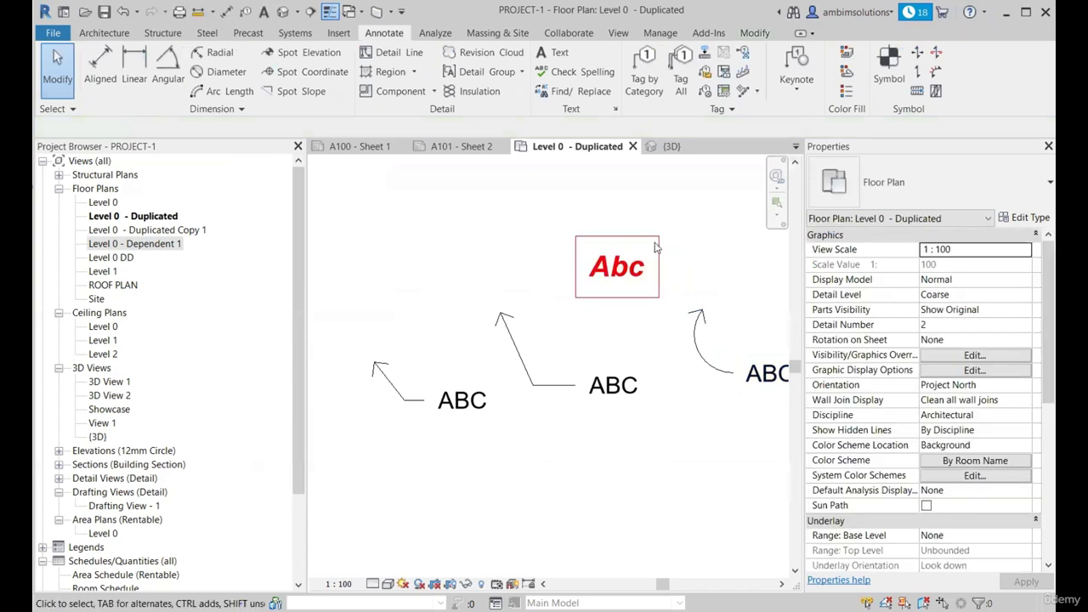
{"action": "scroll", "coordinate": [653, 276], "scroll_direction": "up", "scroll_amount": 1}
{"action": "scroll", "coordinate": [578, 254], "scroll_direction": "down", "scroll_amount": 3}
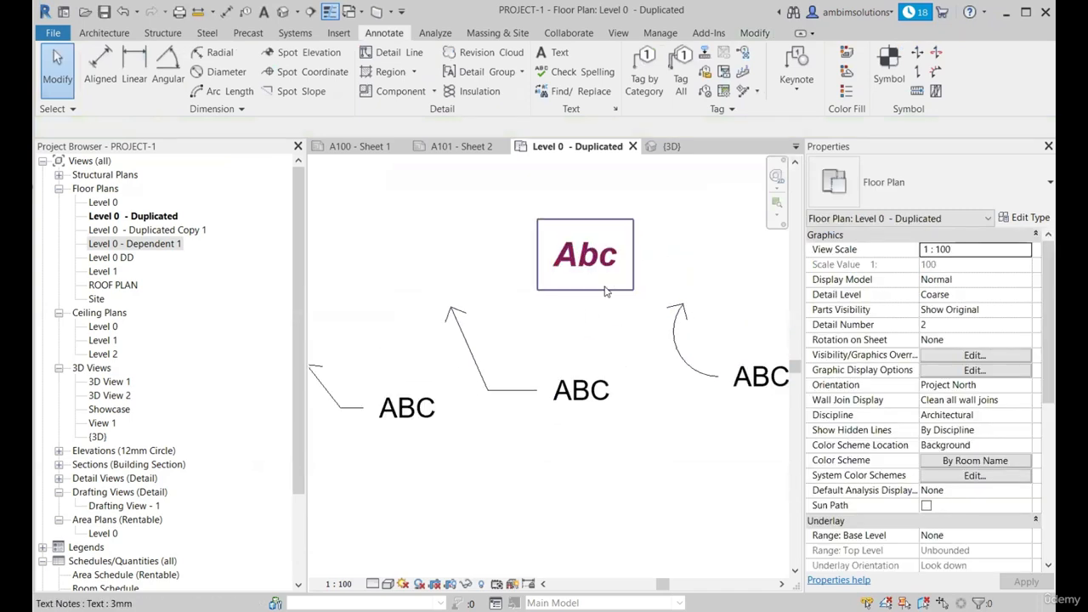
Change the three ABC notes with leaders to the 3mm text type.
{"action": "scroll", "coordinate": [627, 317], "scroll_direction": "up", "scroll_amount": 1}
{"action": "left_click", "coordinate": [714, 341], "text": "ctrl"}
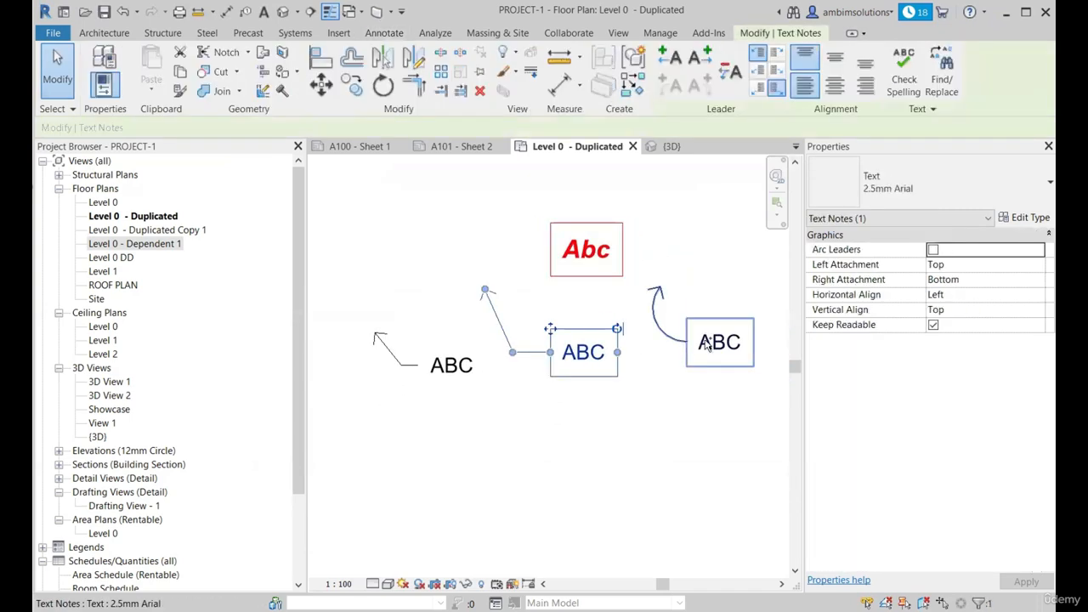
{"action": "left_click", "coordinate": [449, 366], "text": "ctrl"}
{"action": "left_click", "coordinate": [922, 182]}
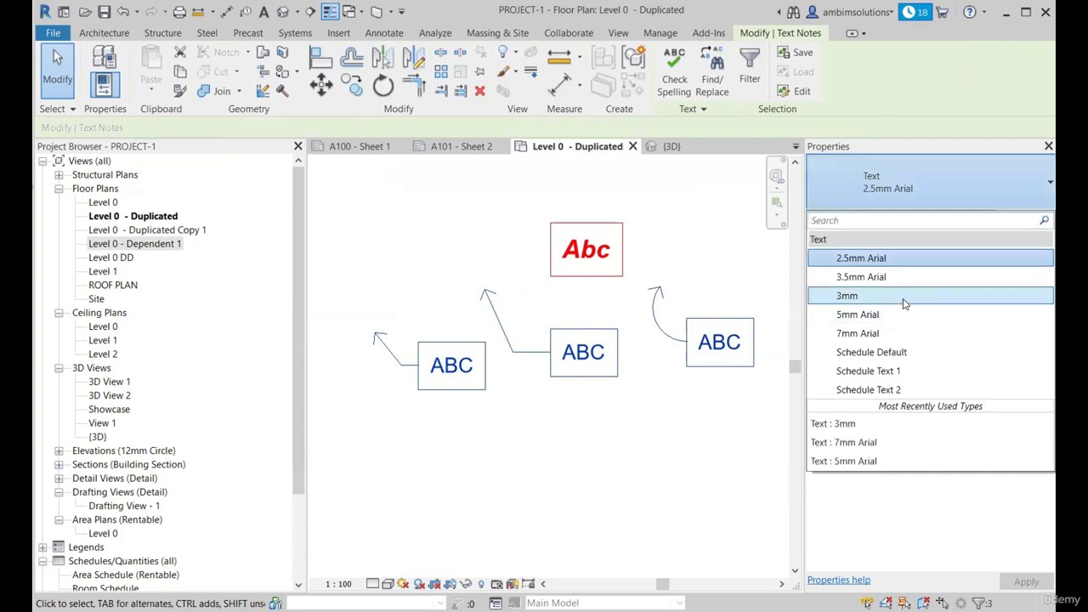
{"action": "left_click", "coordinate": [903, 304]}
{"action": "left_click", "coordinate": [463, 335]}
{"action": "scroll", "coordinate": [463, 336], "scroll_direction": "down", "scroll_amount": 2}
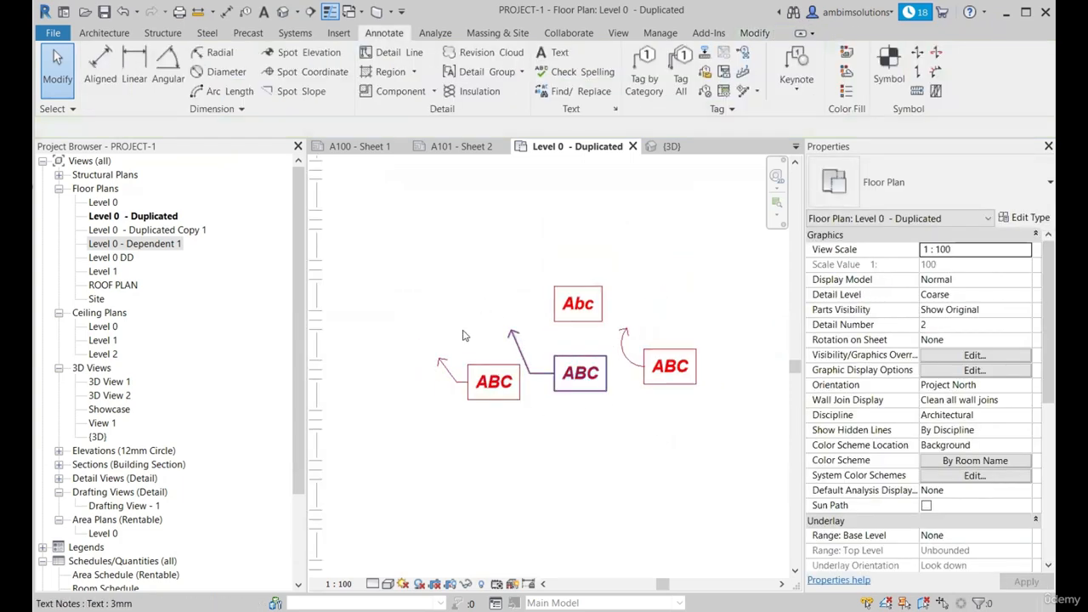
Delete all four text notes beside the floor plan.
{"action": "scroll", "coordinate": [508, 293], "scroll_direction": "down", "scroll_amount": 1}
{"action": "left_click_drag", "start_coordinate": [691, 412], "coordinate": [450, 276]}
{"action": "key", "text": "Delete"}
{"action": "scroll", "coordinate": [627, 335], "scroll_direction": "down", "scroll_amount": 3}
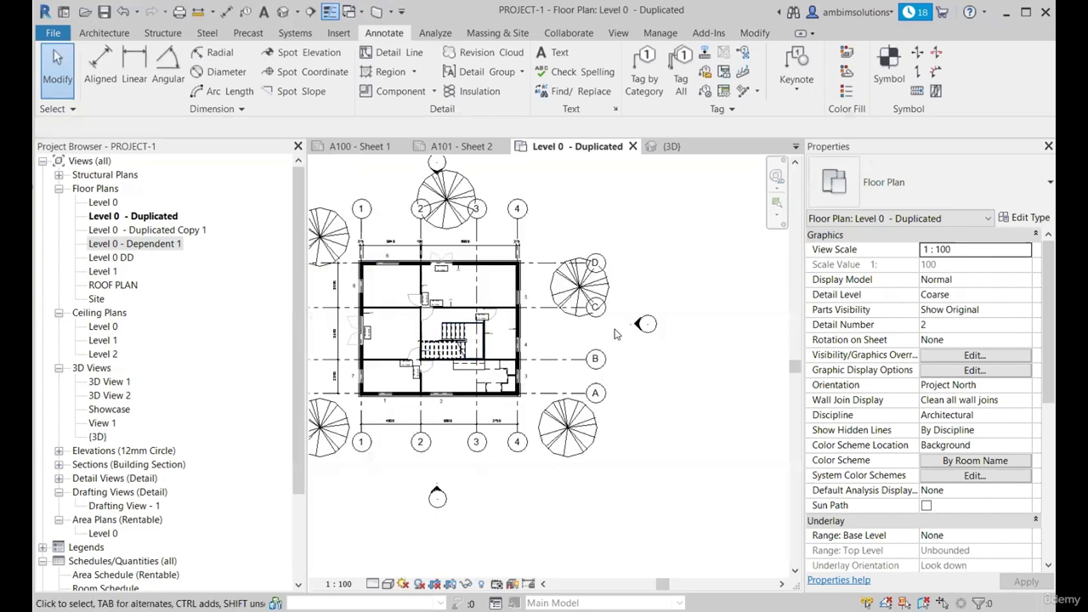
{"action": "scroll", "coordinate": [595, 327], "scroll_direction": "up", "scroll_amount": 2}
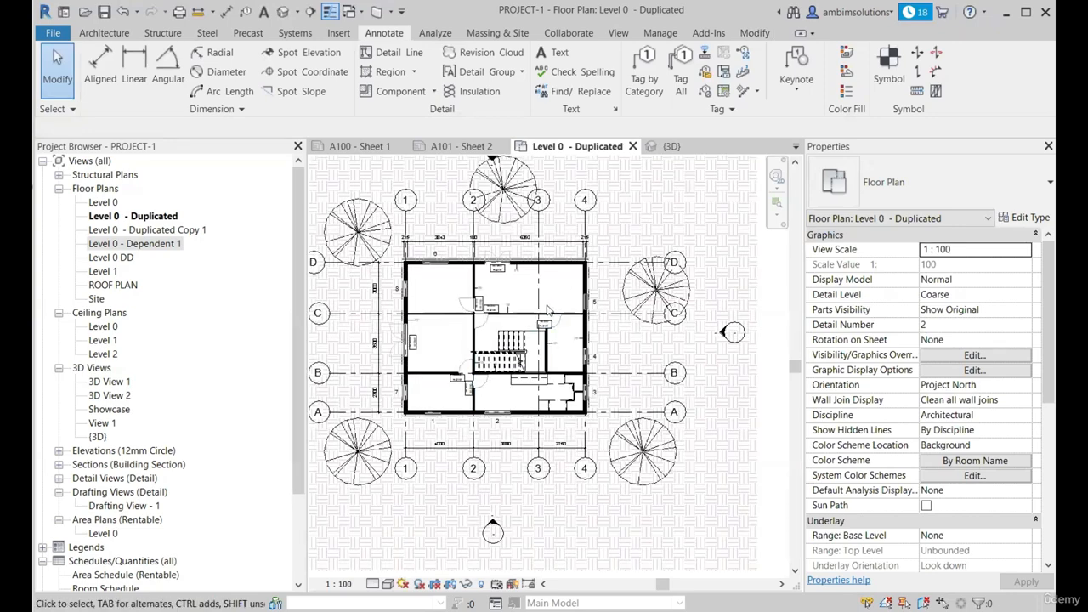
{"action": "scroll", "coordinate": [548, 310], "scroll_direction": "down", "scroll_amount": 1}
In the {3D} view, place model text reading "ABC" on the ground-floor brick wall beside the window.
{"action": "left_click", "coordinate": [671, 147]}
{"action": "middle_click_drag", "start_coordinate": [522, 527], "coordinate": [537, 451], "text": "shift"}
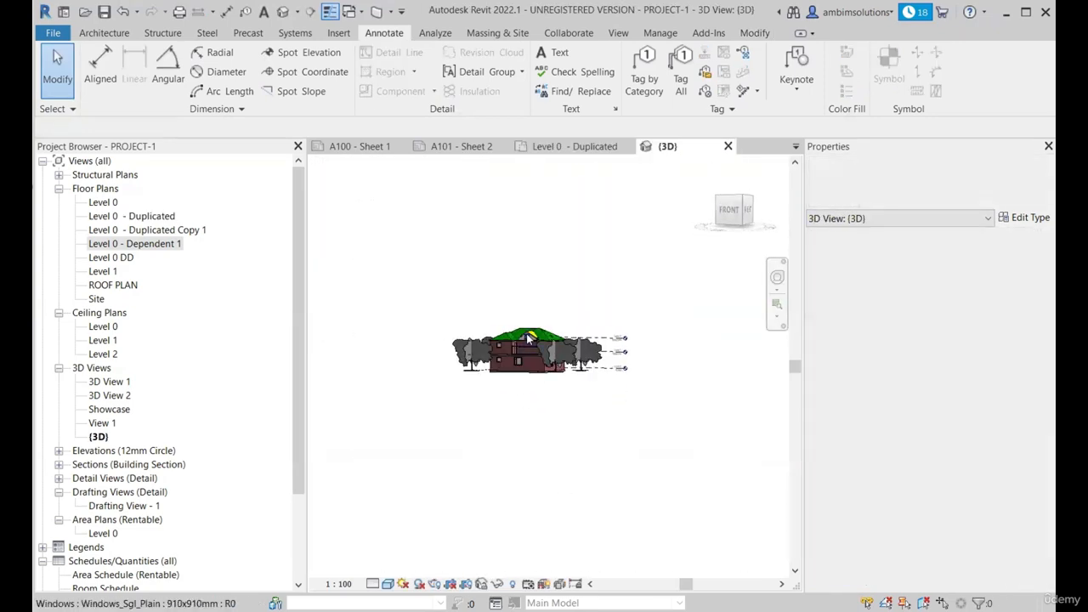
{"action": "scroll", "coordinate": [528, 337], "scroll_direction": "up", "scroll_amount": 3}
{"action": "middle_click_drag", "start_coordinate": [530, 521], "coordinate": [552, 493], "text": "shift"}
{"action": "scroll", "coordinate": [548, 433], "scroll_direction": "up", "scroll_amount": 3}
{"action": "middle_click_drag", "start_coordinate": [500, 468], "coordinate": [635, 501], "text": "shift"}
{"action": "scroll", "coordinate": [685, 470], "scroll_direction": "up", "scroll_amount": 3}
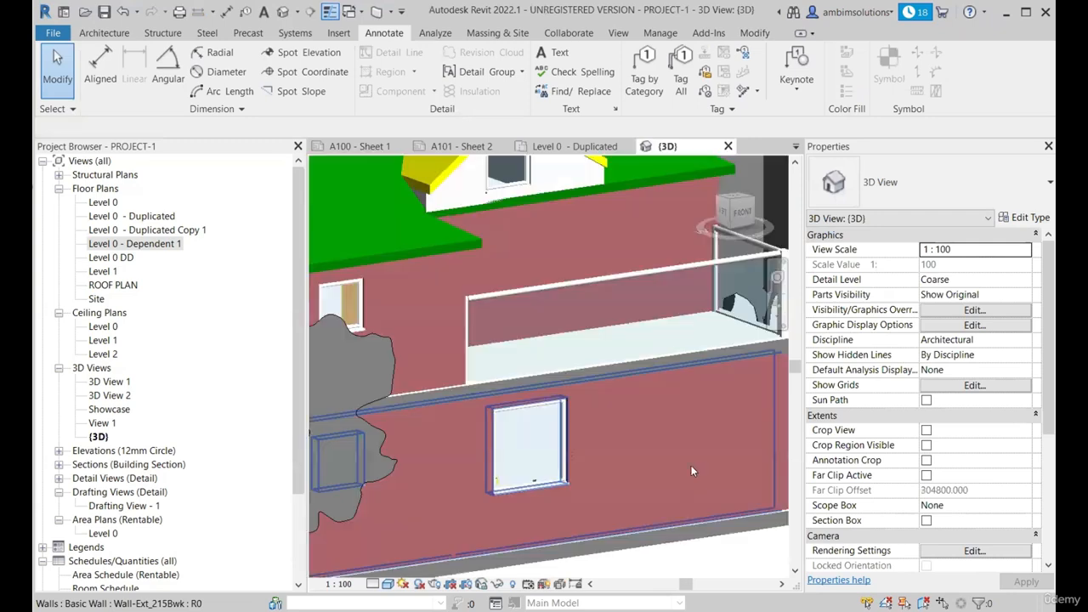
{"action": "scroll", "coordinate": [691, 471], "scroll_direction": "down", "scroll_amount": 3}
{"action": "left_click", "coordinate": [102, 33]}
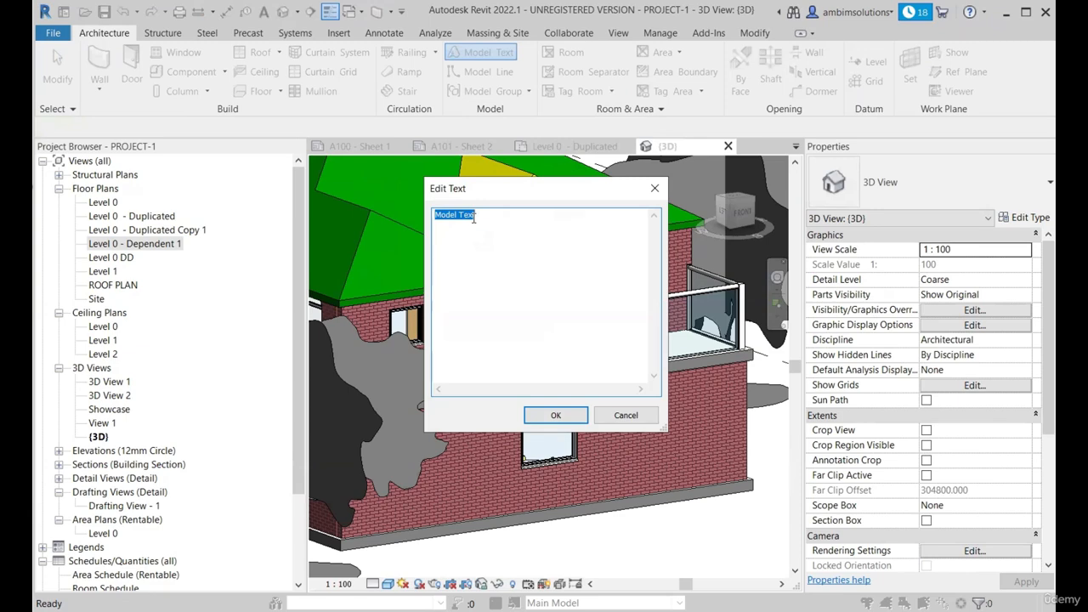
{"action": "left_click", "coordinate": [556, 416]}
{"action": "scroll", "coordinate": [604, 411], "scroll_direction": "up", "scroll_amount": 5}
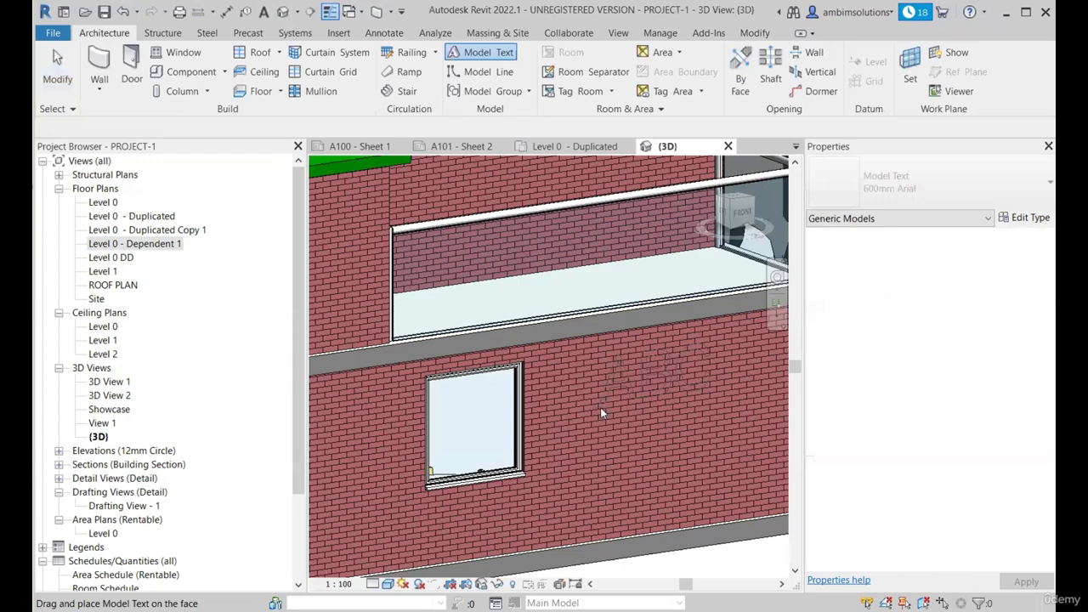
{"action": "key", "text": "Escape"}
Examine the house exterior from several angles to locate the placed model text.
{"action": "scroll", "coordinate": [598, 430], "scroll_direction": "down", "scroll_amount": 4}
{"action": "middle_click_drag", "start_coordinate": [637, 425], "coordinate": [659, 374], "text": "shift"}
{"action": "scroll", "coordinate": [556, 416], "scroll_direction": "down", "scroll_amount": 4}
{"action": "scroll", "coordinate": [642, 417], "scroll_direction": "down", "scroll_amount": 4}
{"action": "scroll", "coordinate": [653, 356], "scroll_direction": "up", "scroll_amount": 4}
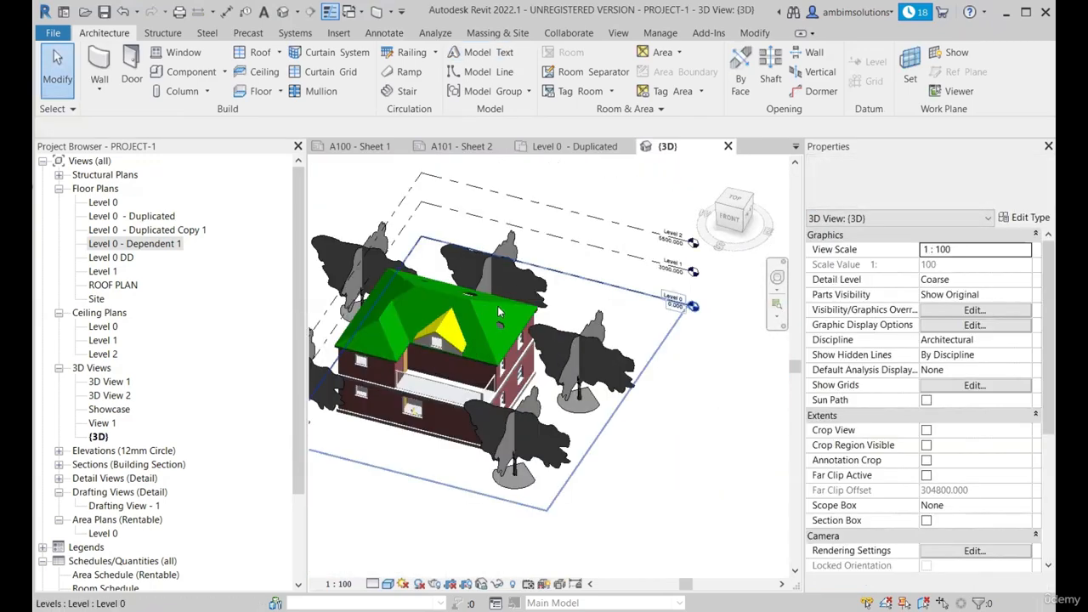
{"action": "scroll", "coordinate": [527, 313], "scroll_direction": "up", "scroll_amount": 4}
{"action": "middle_click_drag", "start_coordinate": [595, 327], "coordinate": [543, 491]}
{"action": "scroll", "coordinate": [595, 429], "scroll_direction": "down", "scroll_amount": 4}
{"action": "scroll", "coordinate": [585, 497], "scroll_direction": "up", "scroll_amount": 4}
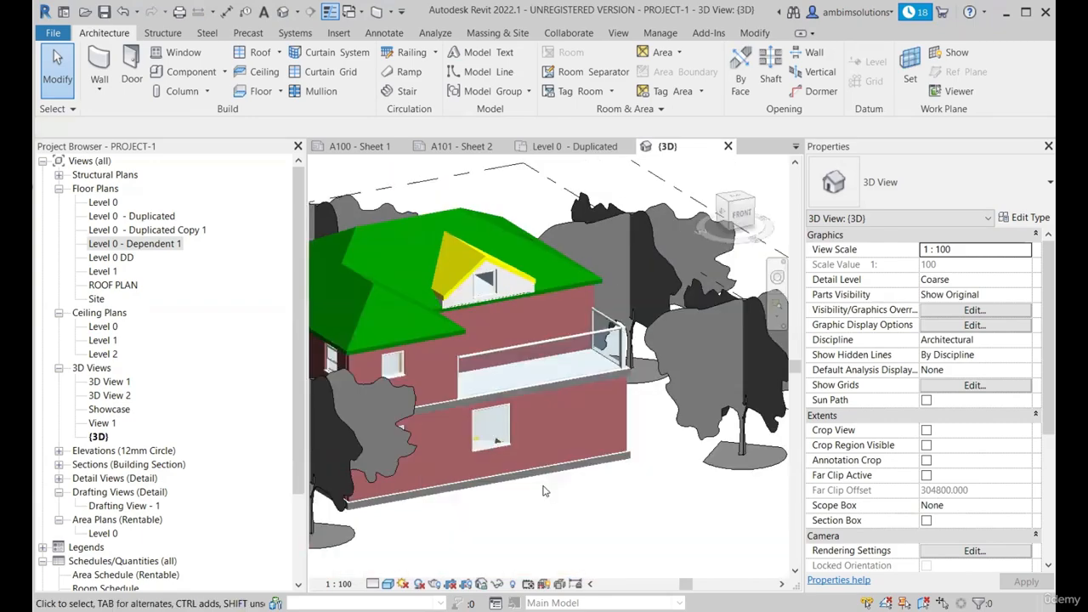
{"action": "scroll", "coordinate": [544, 491], "scroll_direction": "up", "scroll_amount": 5}
Temporarily hide the ground-floor exterior brick wall in front of the model text.
{"action": "left_click", "coordinate": [582, 355]}
{"action": "middle_click_drag", "start_coordinate": [651, 369], "coordinate": [603, 322], "text": "shift"}
{"action": "scroll", "coordinate": [609, 330], "scroll_direction": "up", "scroll_amount": 3}
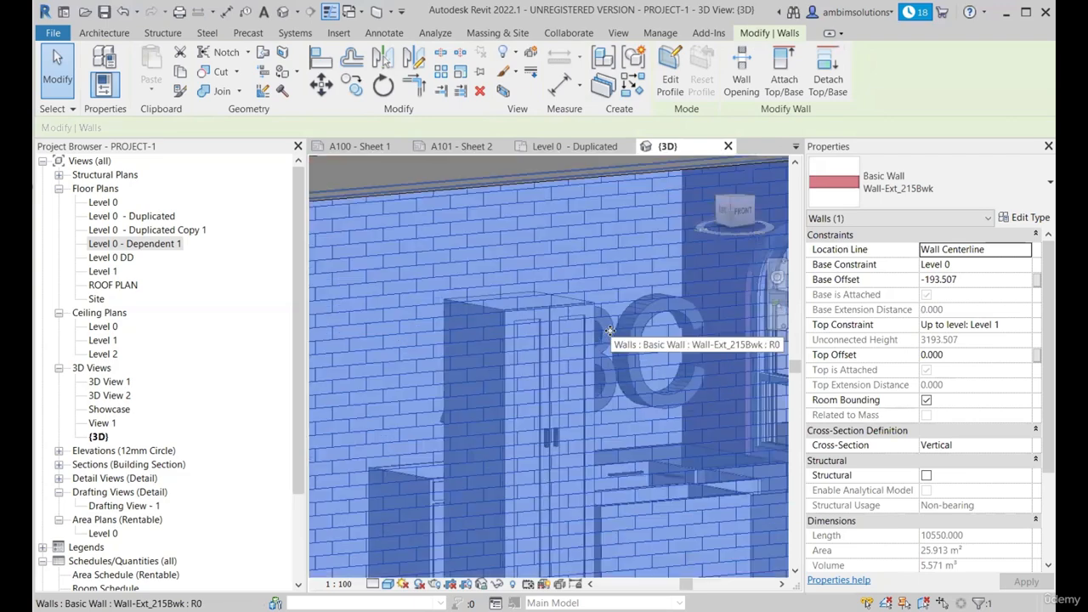
{"action": "scroll", "coordinate": [608, 340], "scroll_direction": "down", "scroll_amount": 1}
{"action": "key", "text": "h"}
{"action": "key", "text": "h"}
Rehost the ABC model text onto the upper-floor brick wall above the balcony by picking a new face.
{"action": "left_click", "coordinate": [610, 326]}
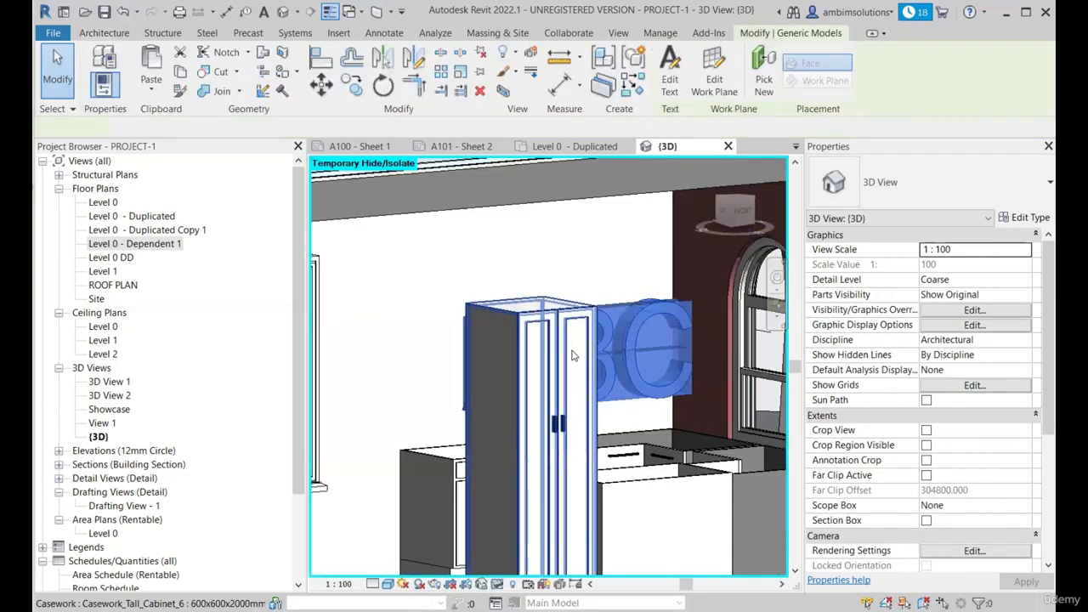
{"action": "scroll", "coordinate": [573, 353], "scroll_direction": "down", "scroll_amount": 4}
{"action": "mouse_move", "coordinate": [609, 396]}
{"action": "middle_mouse_down", "text": "shift"}
{"action": "mouse_move", "coordinate": [535, 353]}
{"action": "mouse_move", "coordinate": [627, 406]}
{"action": "middle_mouse_up", "text": "shift"}
{"action": "scroll", "coordinate": [597, 380], "scroll_direction": "up", "scroll_amount": 3}
{"action": "scroll", "coordinate": [704, 202], "scroll_direction": "down", "scroll_amount": 3}
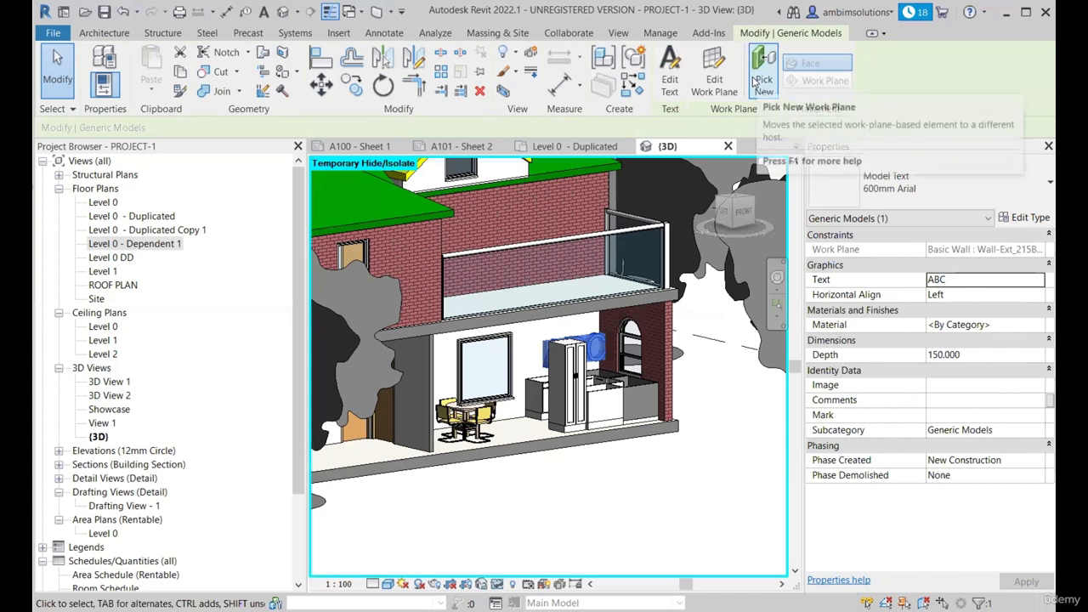
{"action": "left_click", "coordinate": [758, 83]}
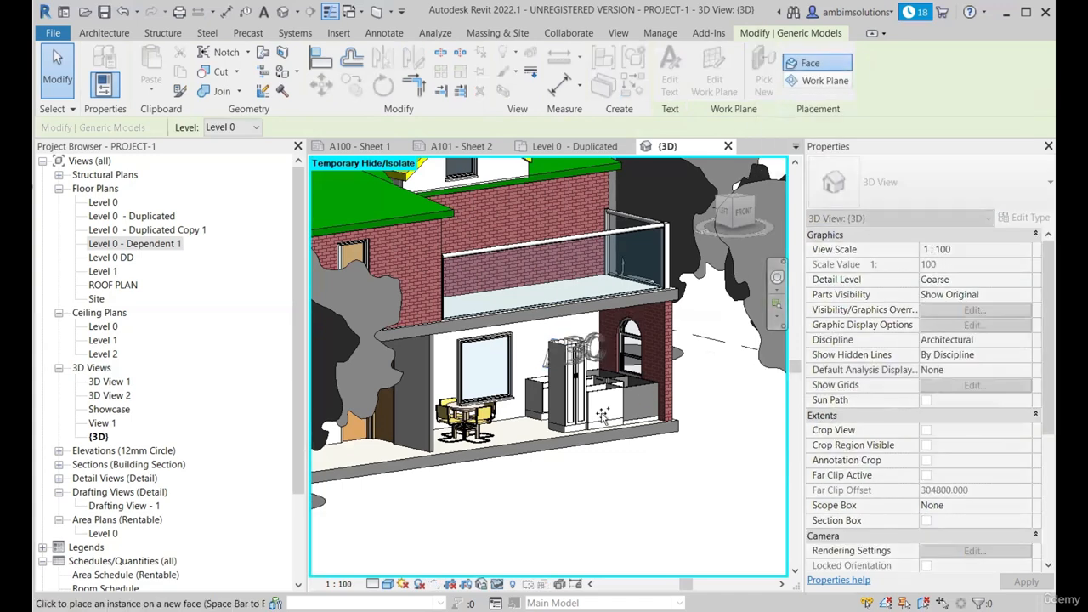
{"action": "scroll", "coordinate": [663, 397], "scroll_direction": "down", "scroll_amount": 2}
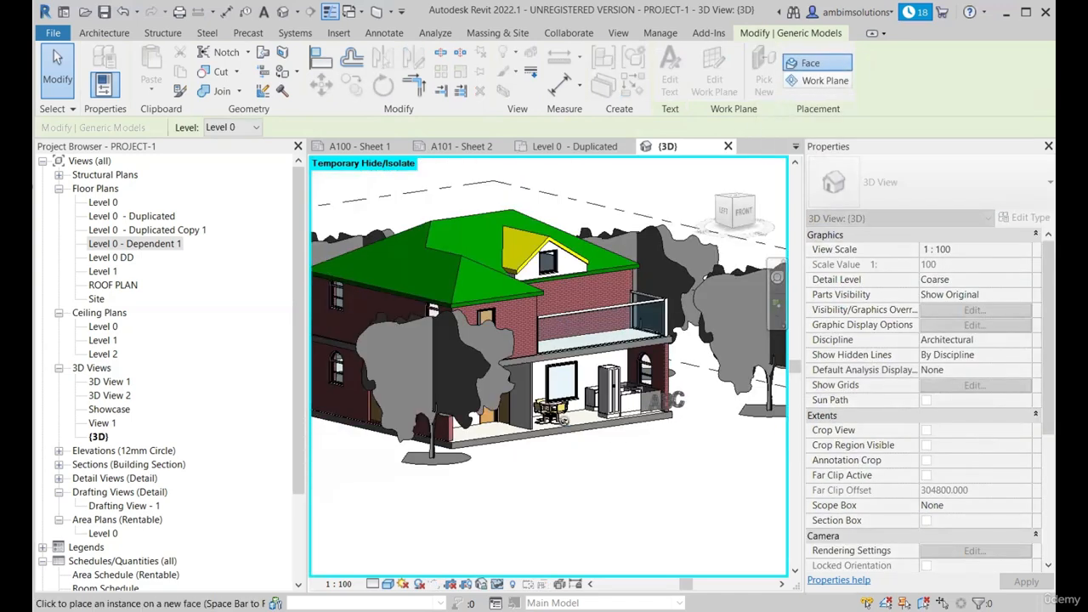
{"action": "scroll", "coordinate": [575, 316], "scroll_direction": "up", "scroll_amount": 3}
{"action": "left_click", "coordinate": [579, 283]}
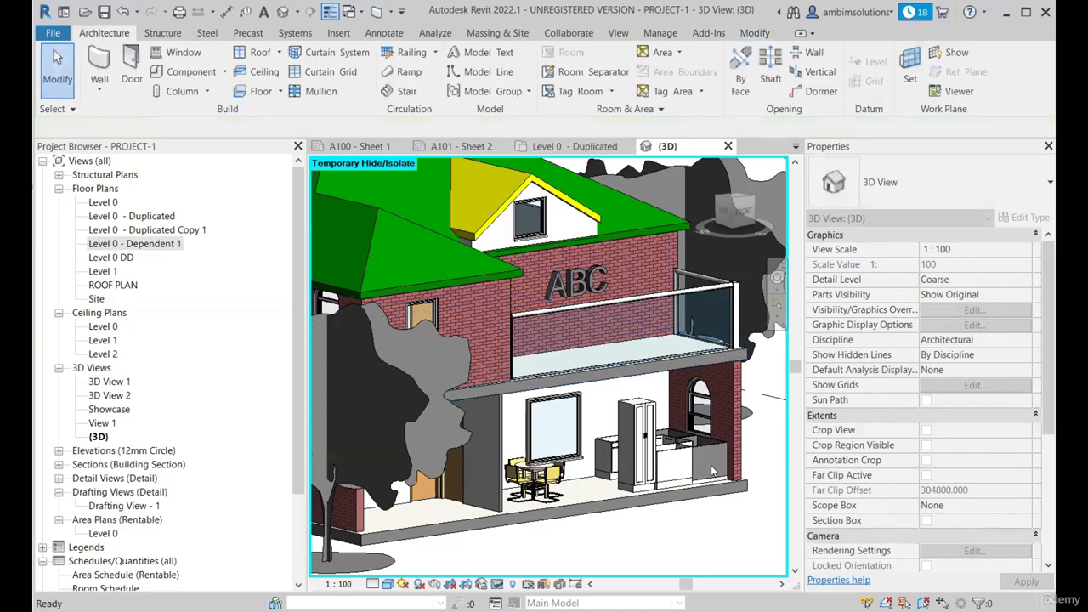
Restore the temporarily hidden wall and inspect the ABC model text on the upper-floor wall.
{"action": "scroll", "coordinate": [580, 278], "scroll_direction": "up", "scroll_amount": 3}
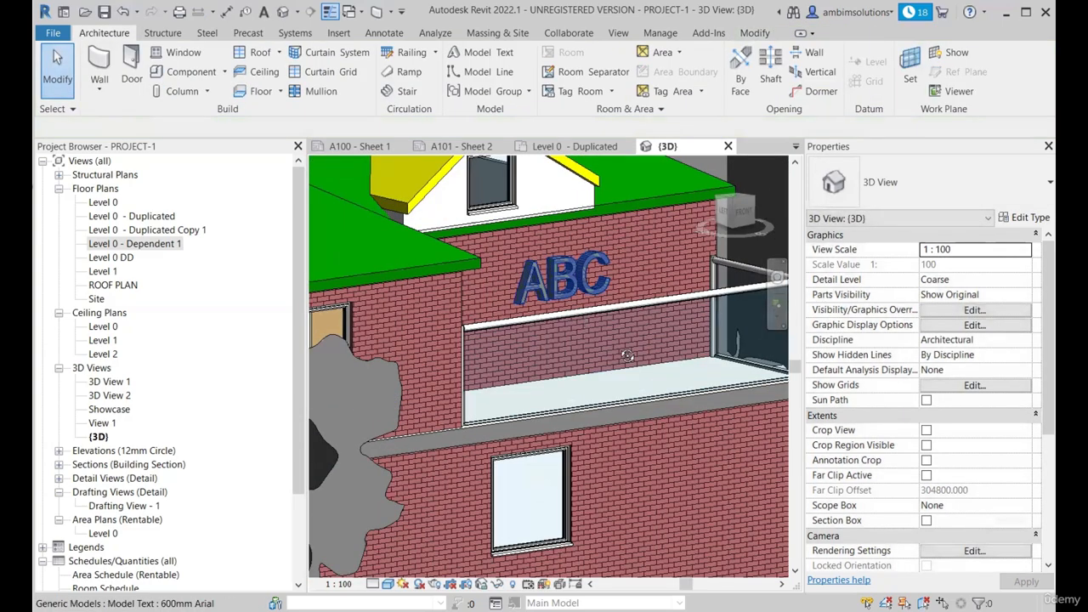
{"action": "mouse_move", "coordinate": [627, 355]}
{"action": "middle_mouse_down", "text": "shift"}
{"action": "mouse_move", "coordinate": [498, 331]}
{"action": "mouse_move", "coordinate": [647, 349]}
{"action": "middle_mouse_up", "text": "shift"}
{"action": "middle_click_drag", "start_coordinate": [517, 361], "coordinate": [587, 284], "text": "shift"}
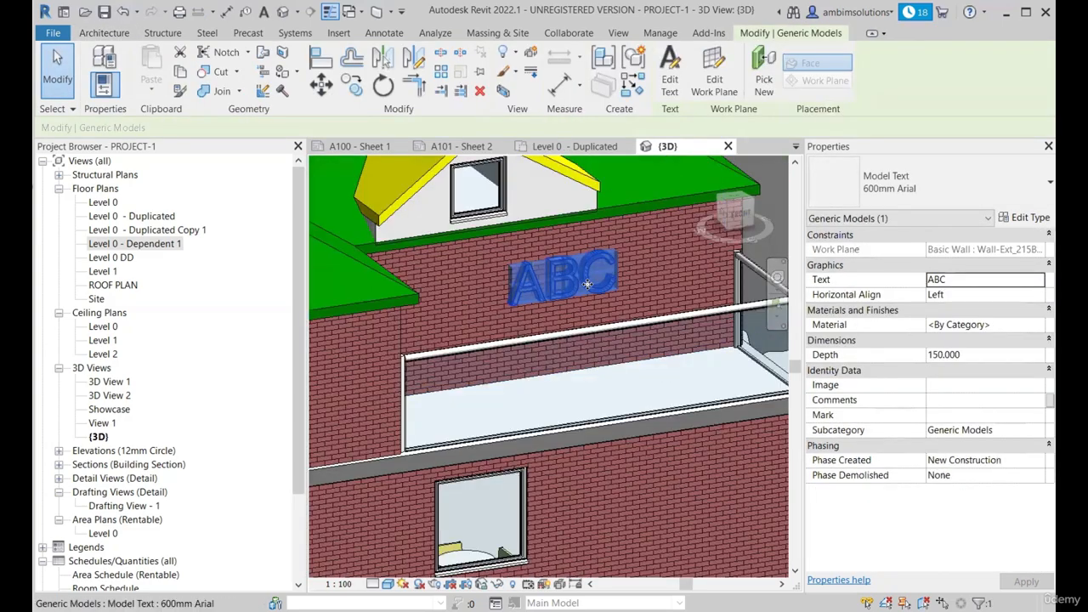
{"action": "scroll", "coordinate": [587, 283], "scroll_direction": "up", "scroll_amount": 1}
{"action": "middle_click_drag", "start_coordinate": [658, 333], "coordinate": [686, 340], "text": "shift"}
{"action": "scroll", "coordinate": [571, 276], "scroll_direction": "down", "scroll_amount": 2}
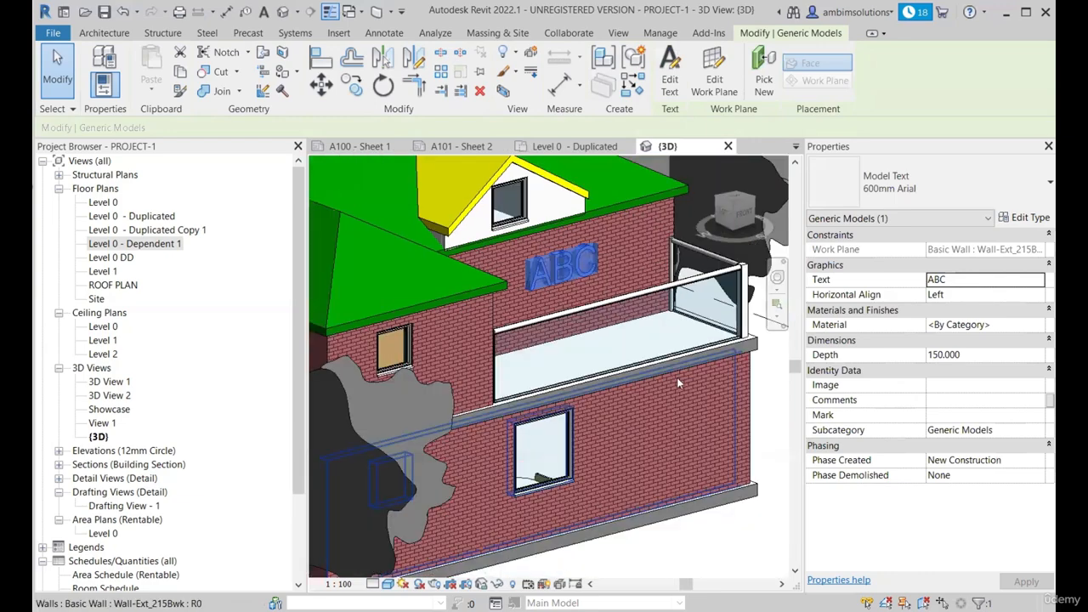
{"action": "key", "text": "Escape"}
{"action": "scroll", "coordinate": [637, 318], "scroll_direction": "down", "scroll_amount": 2}
{"action": "scroll", "coordinate": [704, 400], "scroll_direction": "up", "scroll_amount": 3}
{"action": "middle_click_drag", "start_coordinate": [681, 415], "coordinate": [715, 414], "text": "shift"}
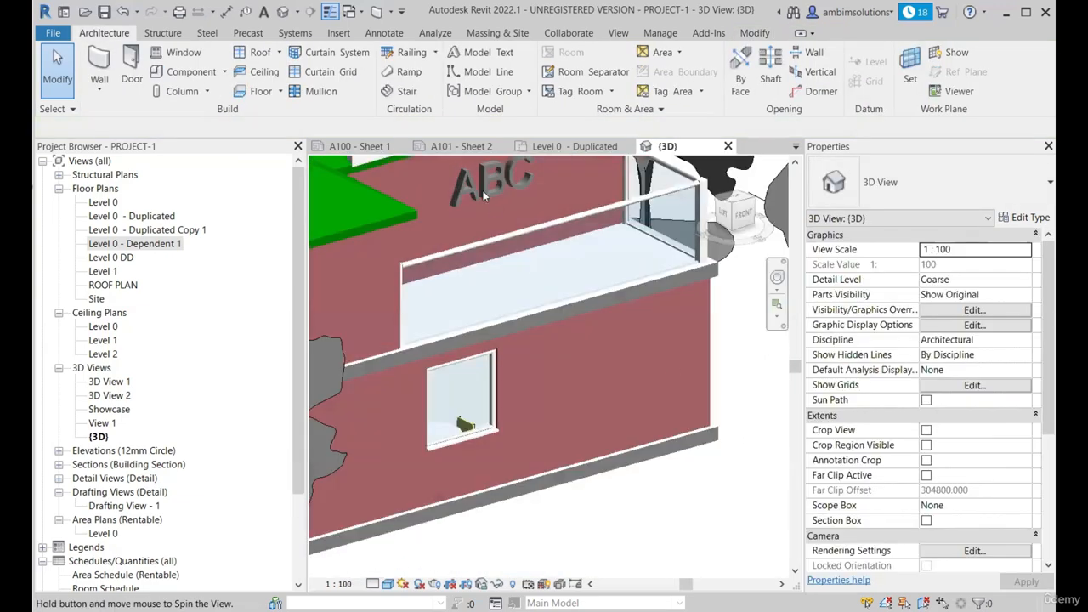
Rehost the ABC model text onto the outer face of the ground-floor wall, between the window and the corner.
{"action": "left_click", "coordinate": [483, 191]}
{"action": "scroll", "coordinate": [657, 437], "scroll_direction": "down", "scroll_amount": 2}
{"action": "scroll", "coordinate": [580, 334], "scroll_direction": "up", "scroll_amount": 2}
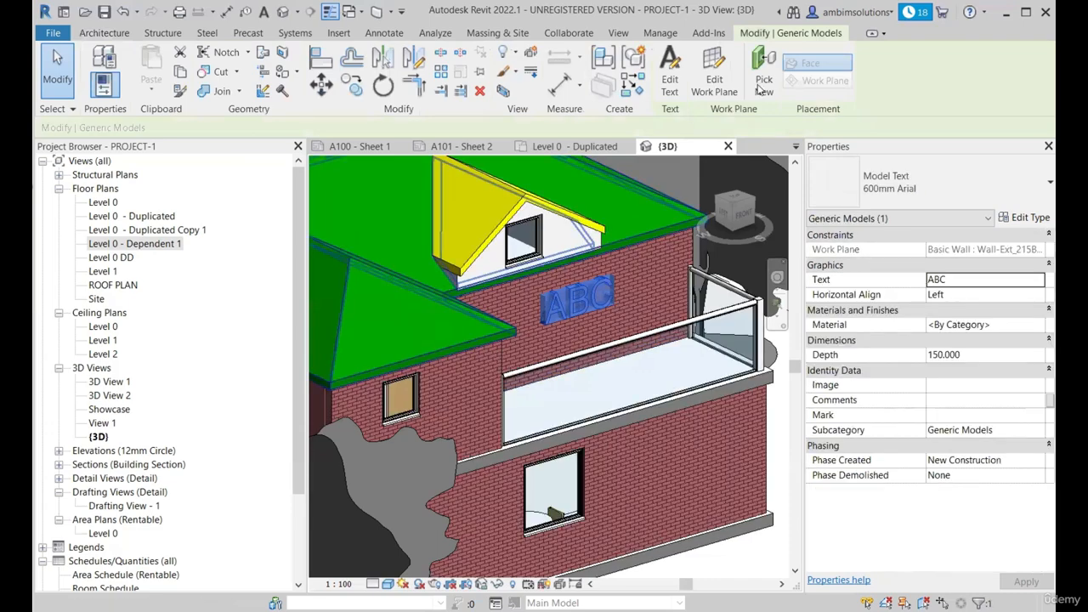
{"action": "left_click", "coordinate": [759, 89]}
{"action": "scroll", "coordinate": [707, 512], "scroll_direction": "up", "scroll_amount": 2}
{"action": "scroll", "coordinate": [550, 387], "scroll_direction": "down", "scroll_amount": 3}
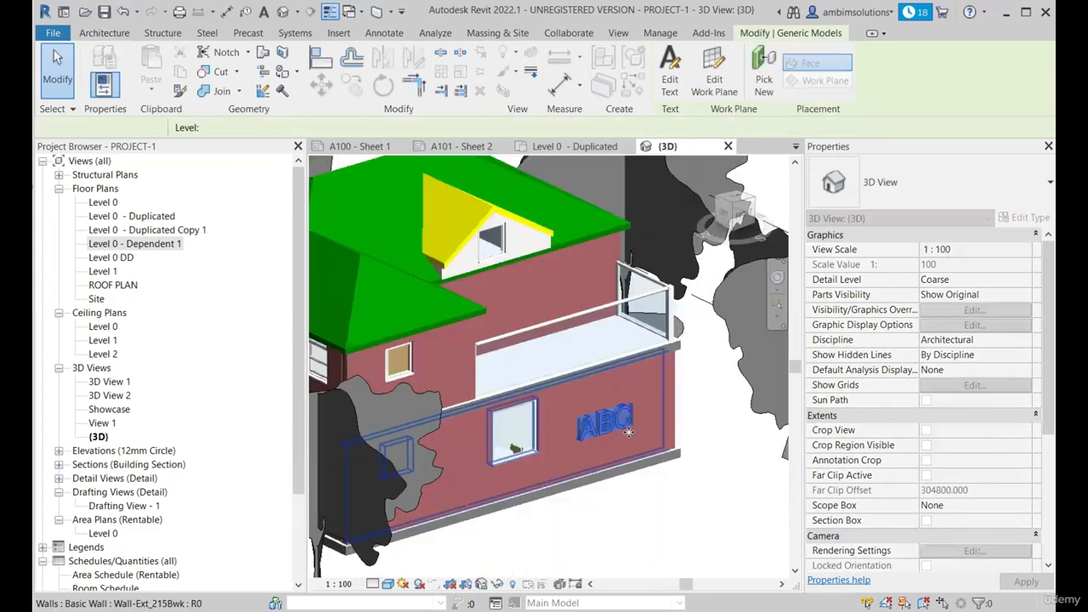
{"action": "left_click", "coordinate": [628, 433]}
{"action": "middle_click_drag", "start_coordinate": [628, 432], "coordinate": [652, 381], "text": "shift"}
{"action": "scroll", "coordinate": [652, 381], "scroll_direction": "up", "scroll_amount": 4}
{"action": "scroll", "coordinate": [526, 393], "scroll_direction": "down", "scroll_amount": 1}
{"action": "middle_click_drag", "start_coordinate": [526, 394], "coordinate": [536, 350], "text": "shift"}
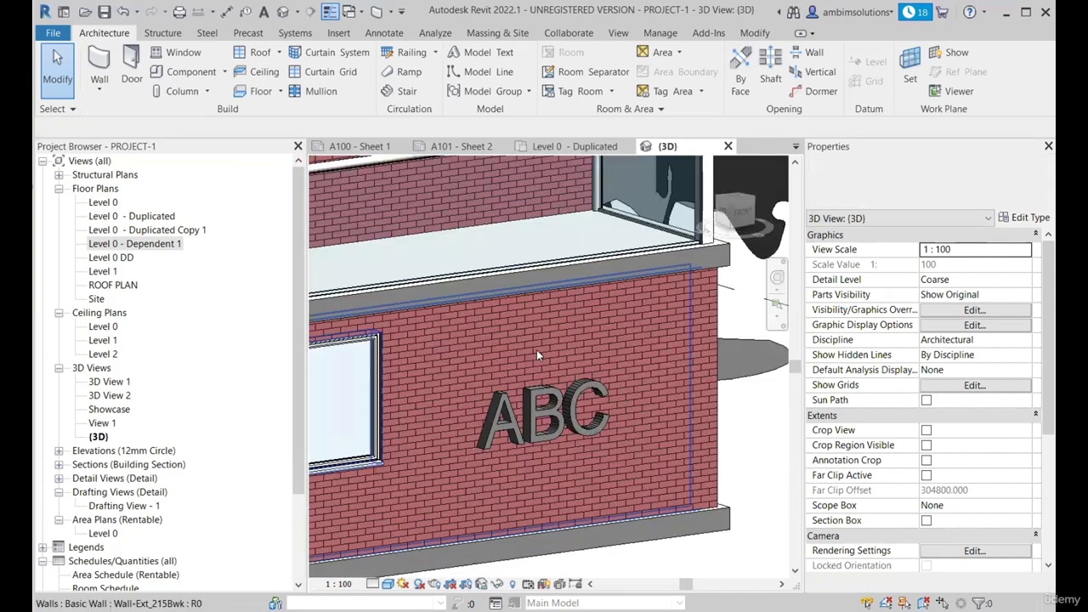
{"action": "scroll", "coordinate": [536, 355], "scroll_direction": "down", "scroll_amount": 2}
Change the wording of the ABC model text to "Revit Course".
{"action": "left_click", "coordinate": [544, 435]}
{"action": "scroll", "coordinate": [546, 439], "scroll_direction": "up", "scroll_amount": 3}
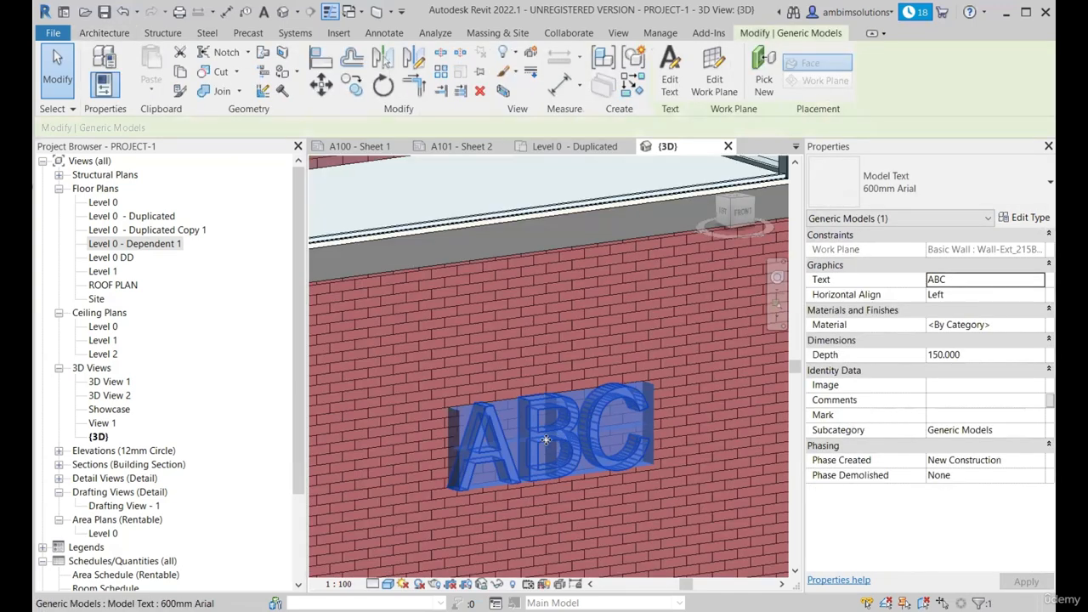
{"action": "double_click", "coordinate": [561, 444]}
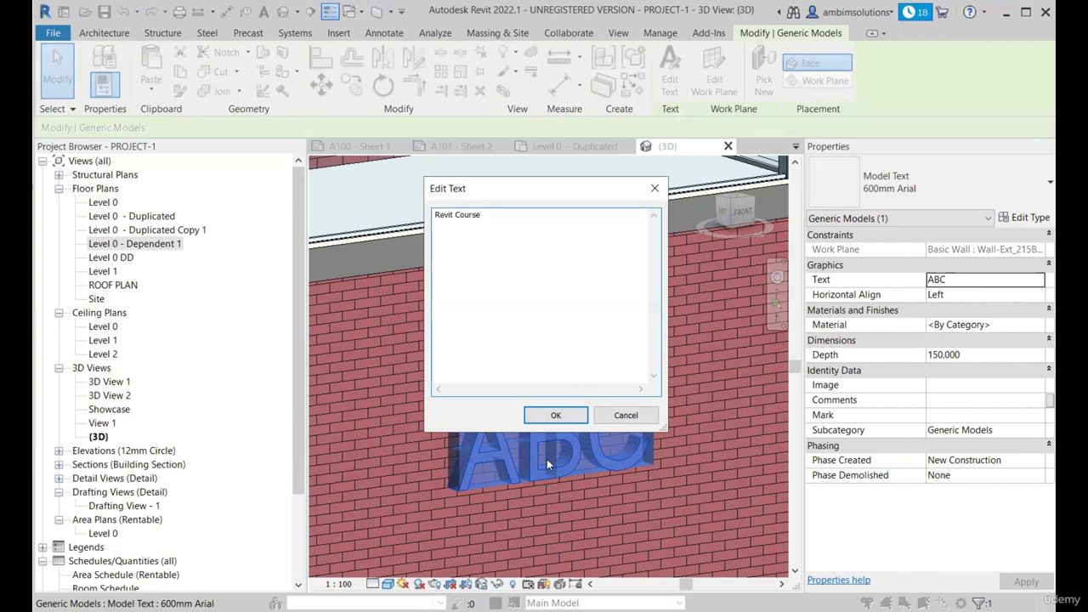
{"action": "left_click", "coordinate": [554, 415]}
{"action": "scroll", "coordinate": [661, 410], "scroll_direction": "down", "scroll_amount": 5}
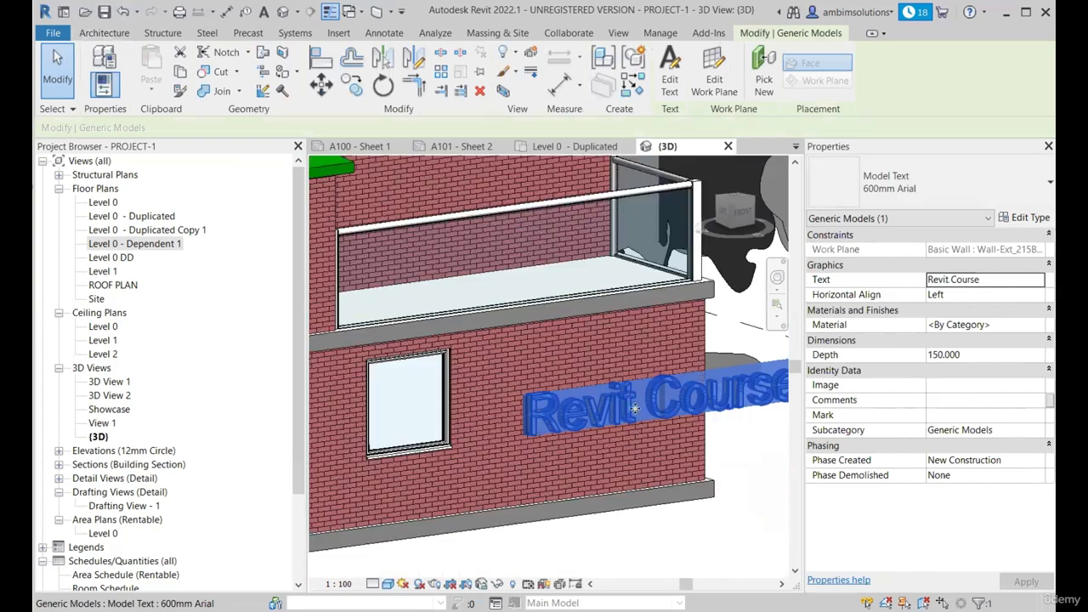
Move the "Revit Course" model text along the wall toward the window, away from the building corner.
{"action": "left_click_drag", "start_coordinate": [661, 411], "coordinate": [621, 410]}
{"action": "scroll", "coordinate": [599, 424], "scroll_direction": "up", "scroll_amount": 4}
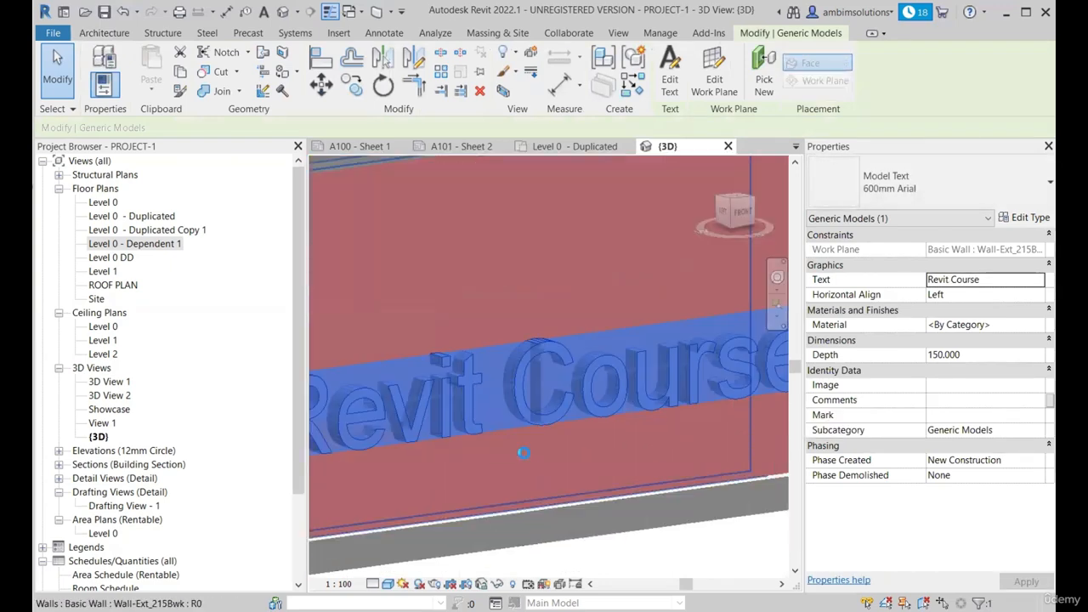
{"action": "scroll", "coordinate": [526, 454], "scroll_direction": "down", "scroll_amount": 5}
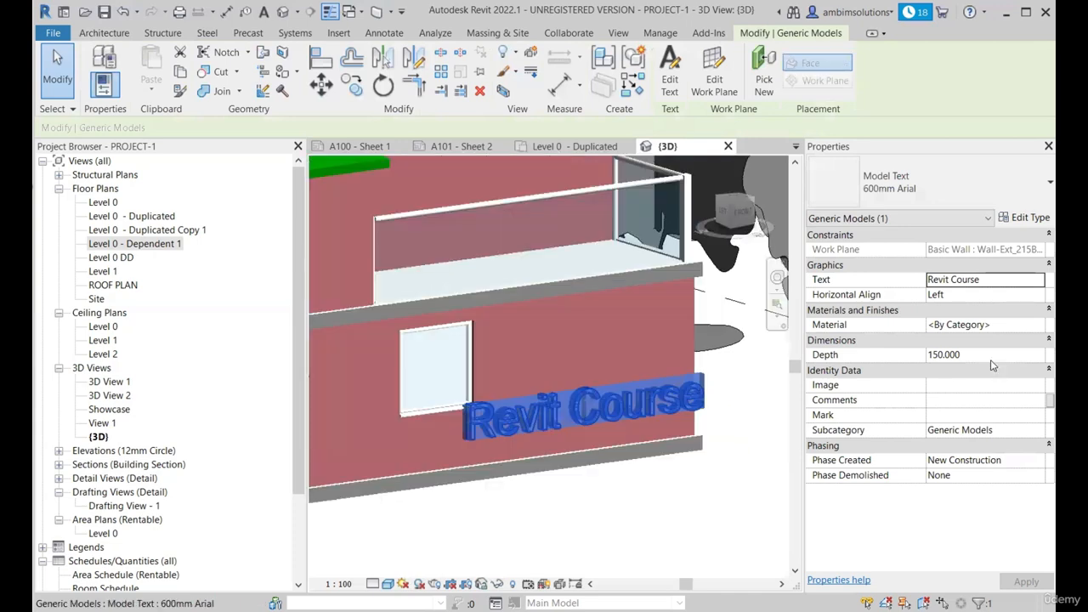
Set the depth of the "Revit Course" model text to 50 mm and check its thickness against the wall.
{"action": "left_click", "coordinate": [989, 354]}
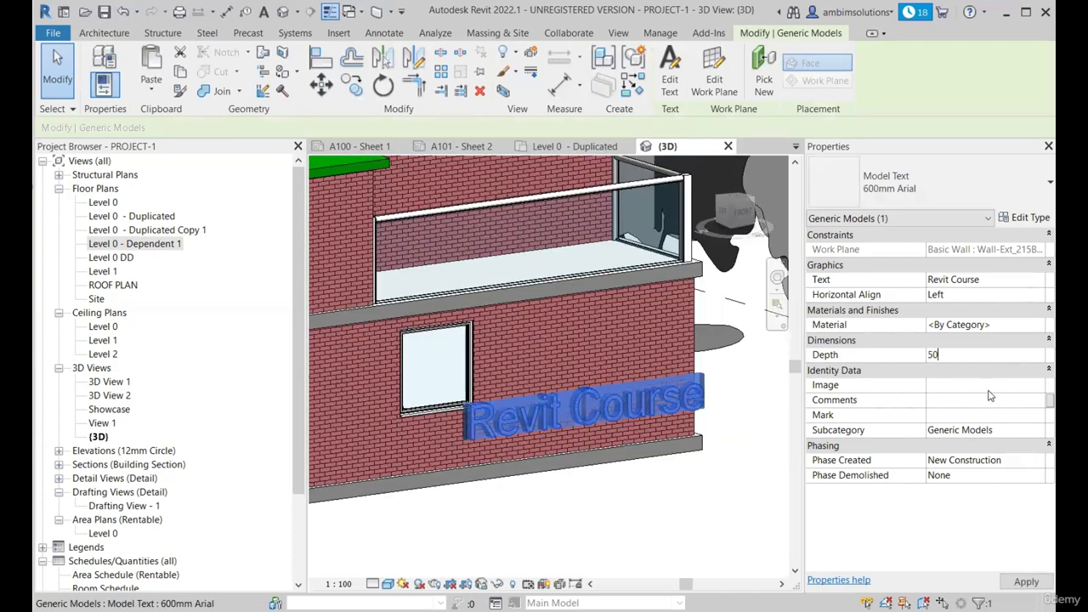
{"action": "middle_click_drag", "start_coordinate": [585, 429], "coordinate": [698, 476], "text": "shift"}
{"action": "scroll", "coordinate": [481, 442], "scroll_direction": "up", "scroll_amount": 7}
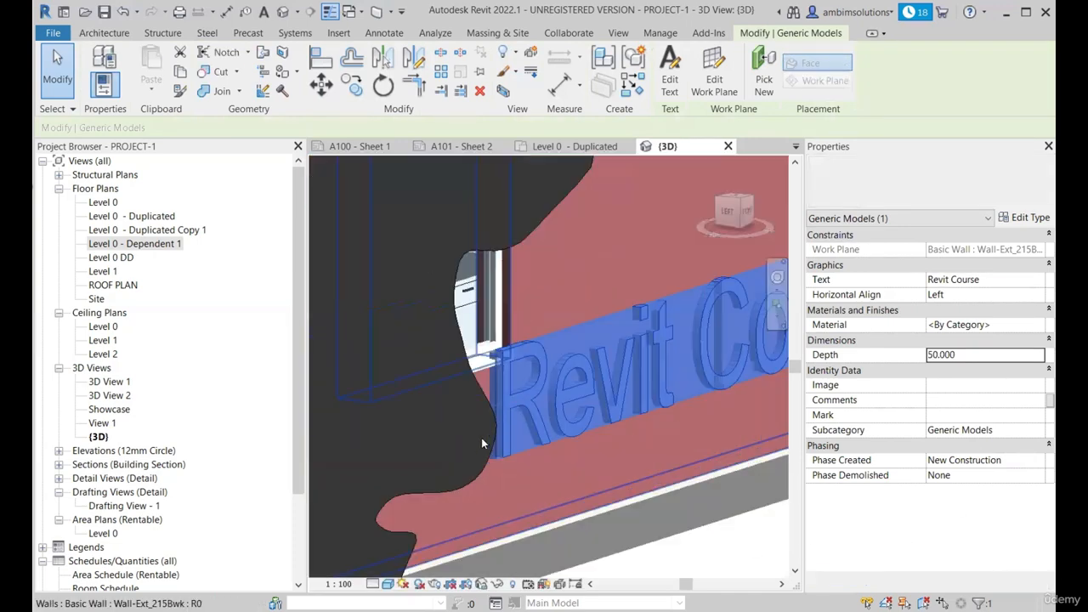
{"action": "scroll", "coordinate": [515, 333], "scroll_direction": "down", "scroll_amount": 5}
{"action": "middle_click_drag", "start_coordinate": [554, 336], "coordinate": [483, 352], "text": "shift"}
{"action": "scroll", "coordinate": [486, 354], "scroll_direction": "down", "scroll_amount": 3}
{"action": "scroll", "coordinate": [497, 366], "scroll_direction": "down", "scroll_amount": 2}
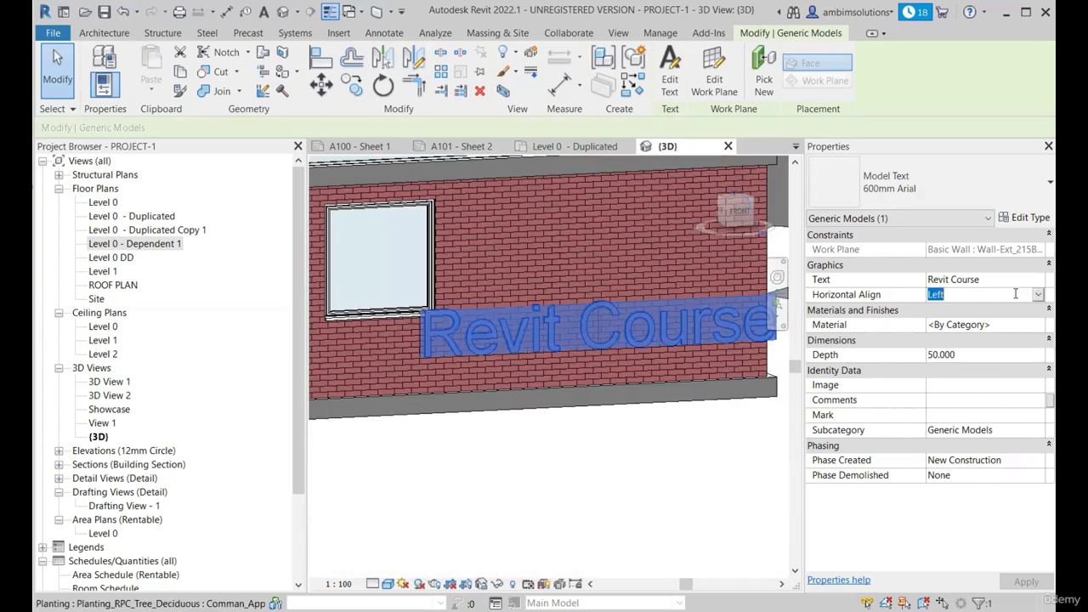
Set the horizontal alignment of the "Revit Course" model text to Center.
{"action": "left_click", "coordinate": [940, 322]}
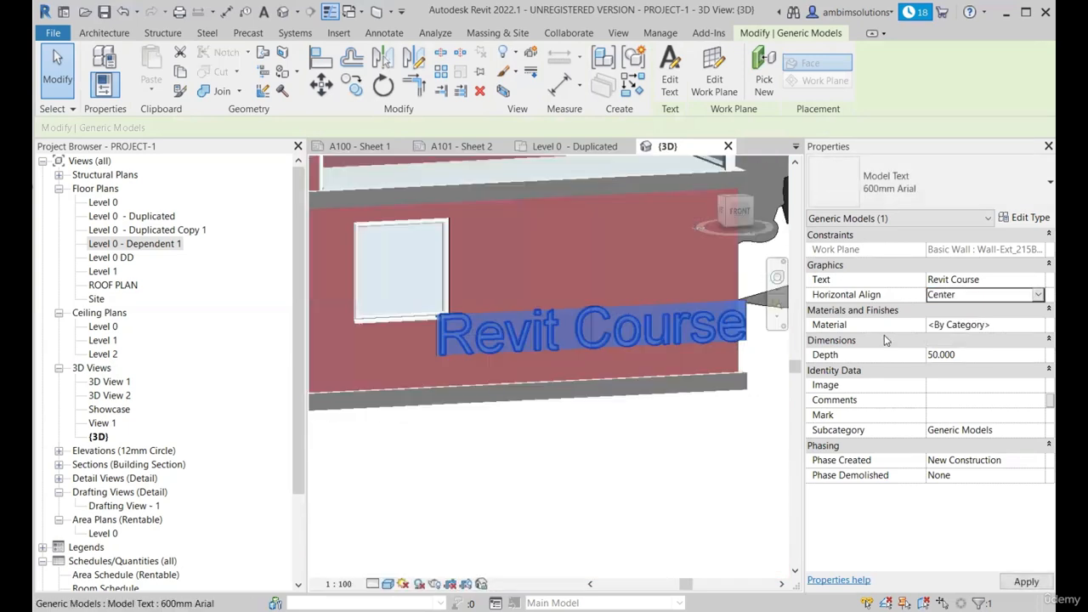
{"action": "middle_click_drag", "start_coordinate": [595, 374], "coordinate": [656, 344], "text": "shift"}
{"action": "scroll", "coordinate": [634, 343], "scroll_direction": "up", "scroll_amount": 2}
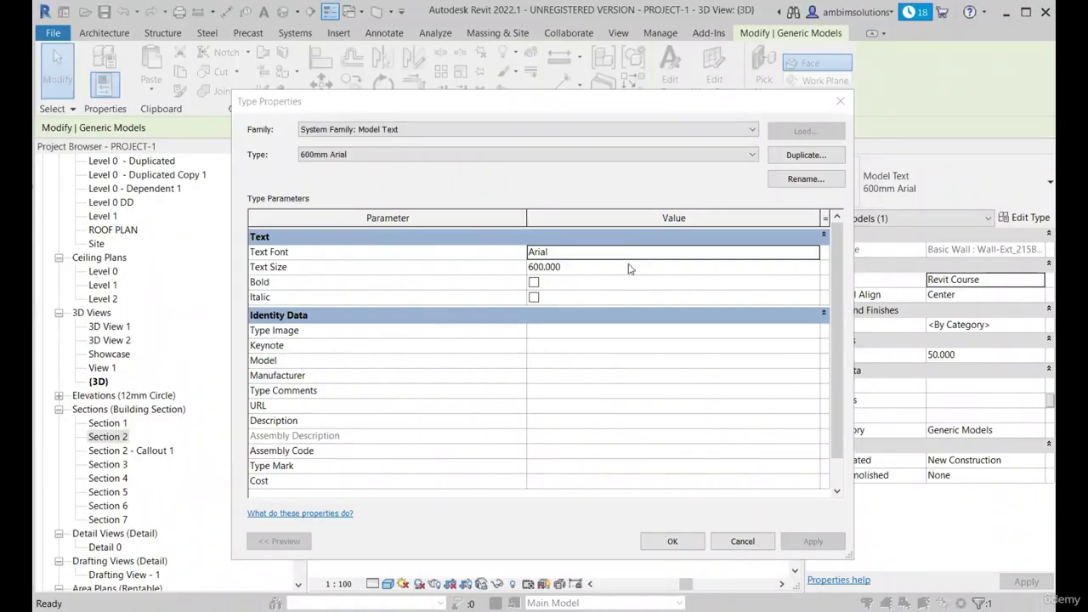
Change the 600mm Arial model text type to a text size of 300 mm with bold and italic enabled.
{"action": "left_click", "coordinate": [576, 269]}
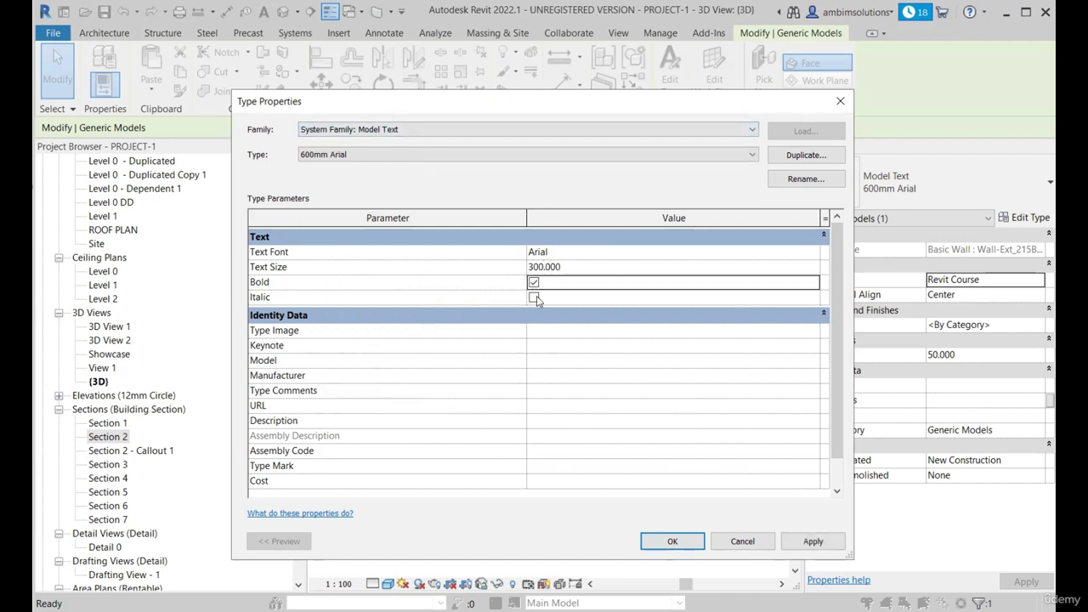
{"action": "left_click", "coordinate": [671, 541]}
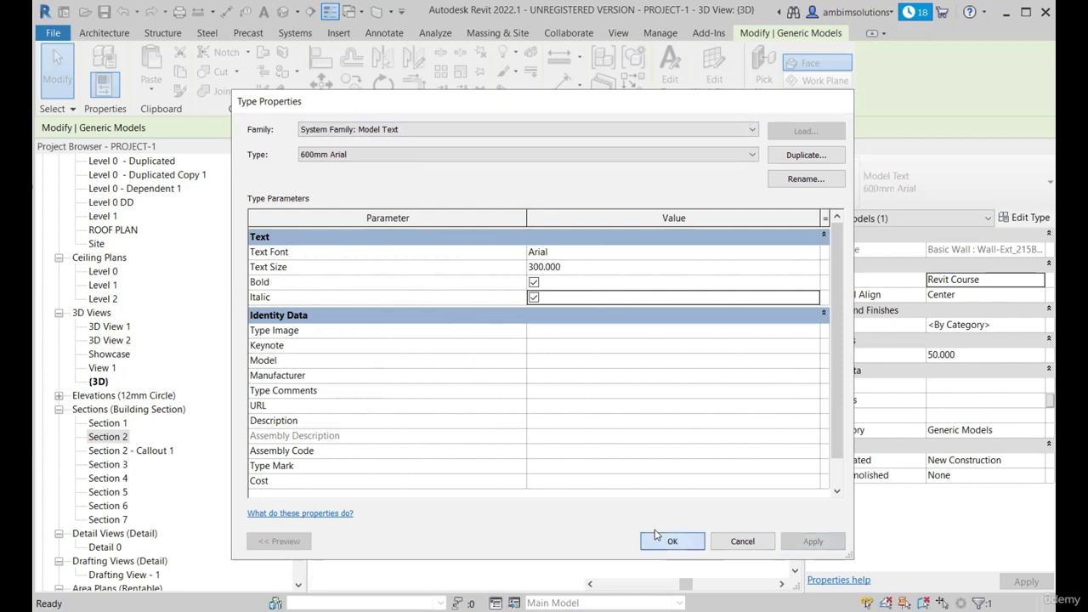
{"action": "scroll", "coordinate": [592, 424], "scroll_direction": "up", "scroll_amount": 5}
{"action": "key", "text": "Escape"}
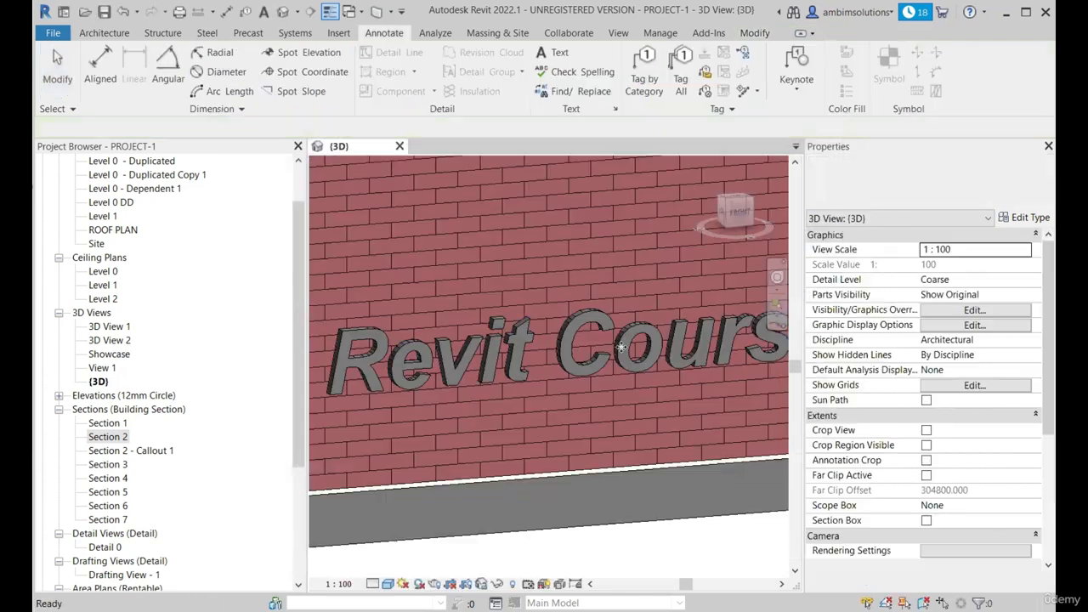
{"action": "scroll", "coordinate": [554, 357], "scroll_direction": "down", "scroll_amount": 1}
Assign the Aluminium material to the "Revit Course" model text and view the sign on the whole house.
{"action": "left_click", "coordinate": [555, 361]}
{"action": "scroll", "coordinate": [544, 374], "scroll_direction": "down", "scroll_amount": 3}
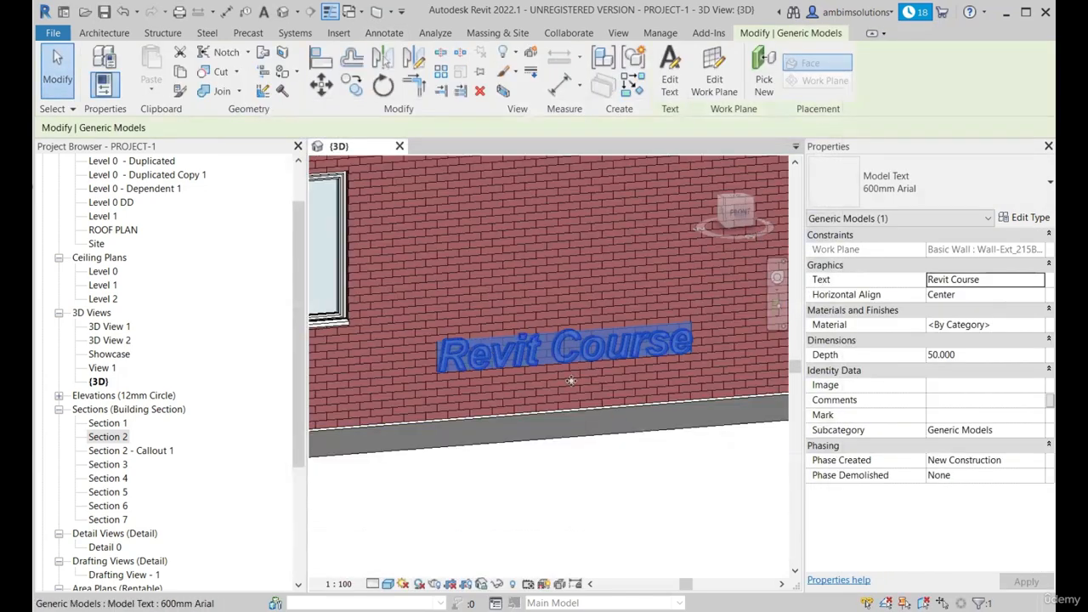
{"action": "scroll", "coordinate": [570, 381], "scroll_direction": "down", "scroll_amount": 2}
{"action": "scroll", "coordinate": [535, 379], "scroll_direction": "up", "scroll_amount": 2}
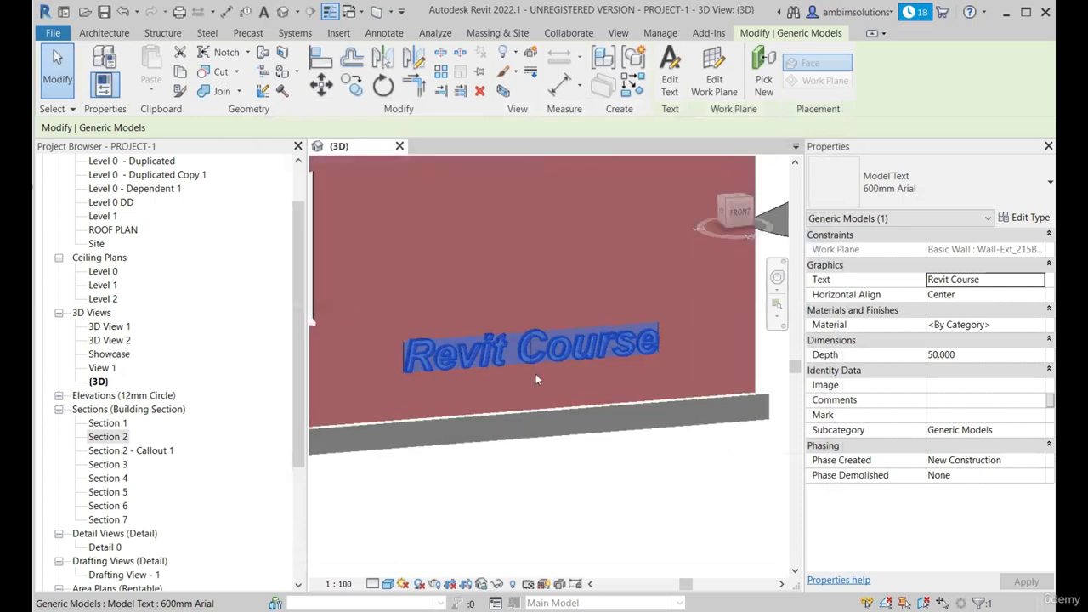
{"action": "left_click", "coordinate": [1039, 326]}
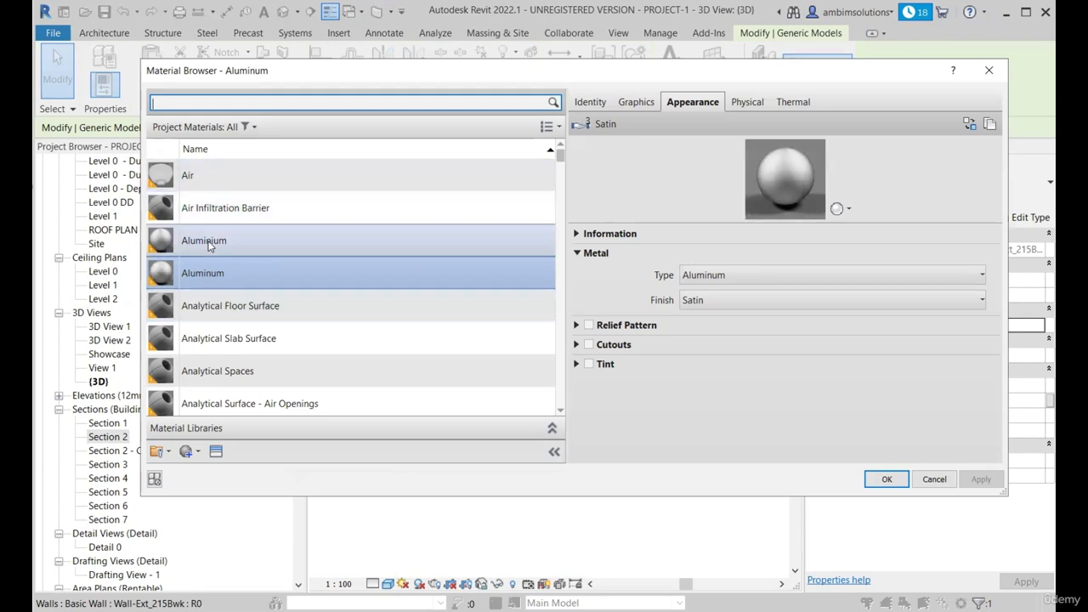
{"action": "left_click", "coordinate": [204, 244]}
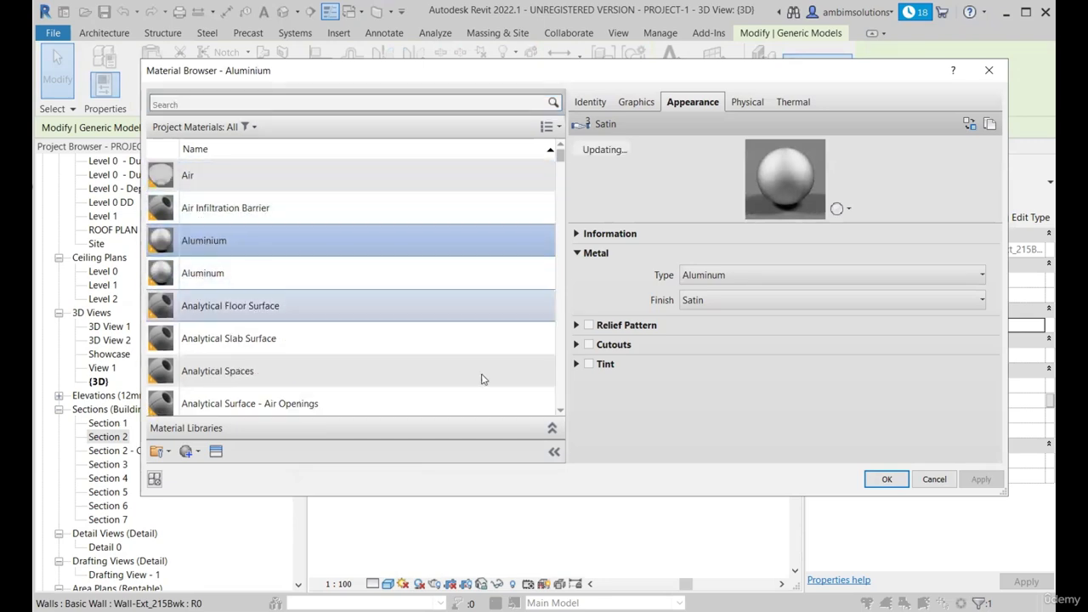
{"action": "left_click", "coordinate": [885, 481]}
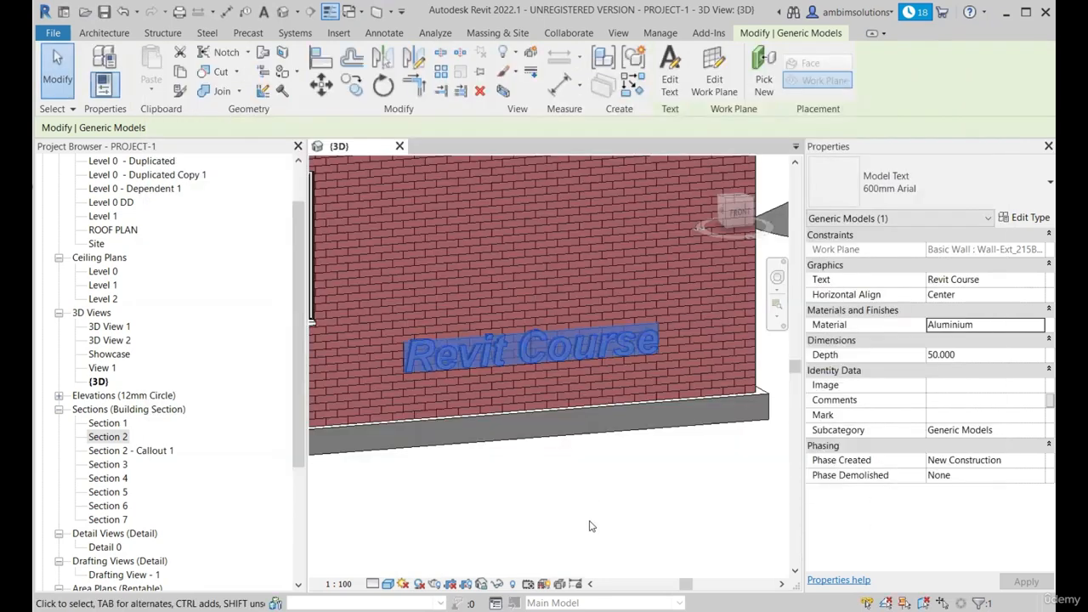
{"action": "left_click", "coordinate": [609, 502]}
{"action": "middle_click_drag", "start_coordinate": [593, 493], "coordinate": [560, 449], "text": "shift"}
{"action": "scroll", "coordinate": [560, 449], "scroll_direction": "down", "scroll_amount": 4}
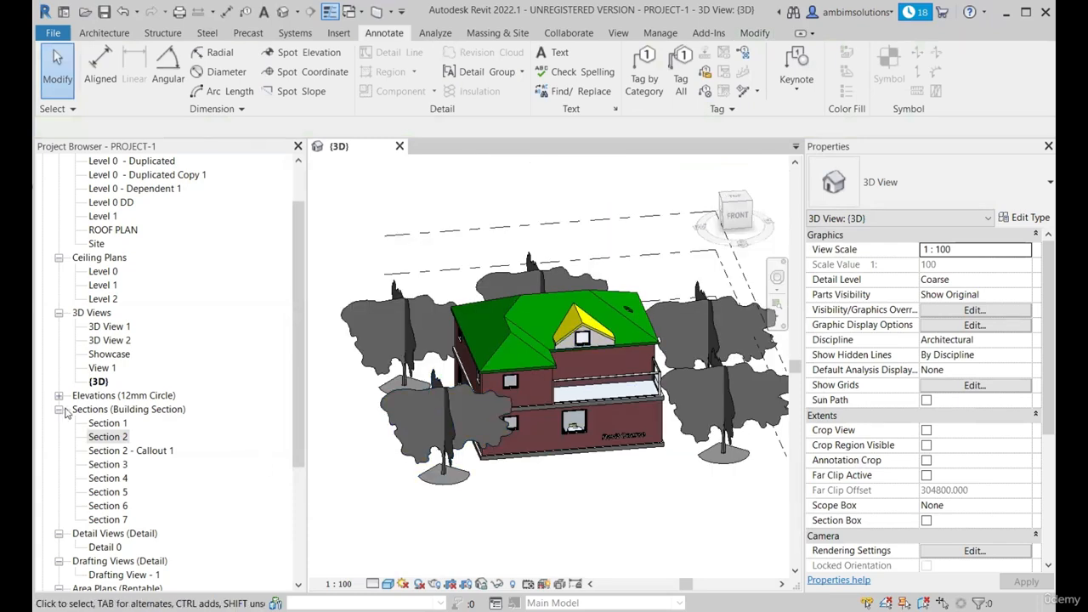
Open sheet A101 - Sheet 2 and move the Room Data viewport up toward the sheet's upper edge.
{"action": "scroll", "coordinate": [66, 411], "scroll_direction": "down", "scroll_amount": 5}
{"action": "double_click", "coordinate": [104, 533]}
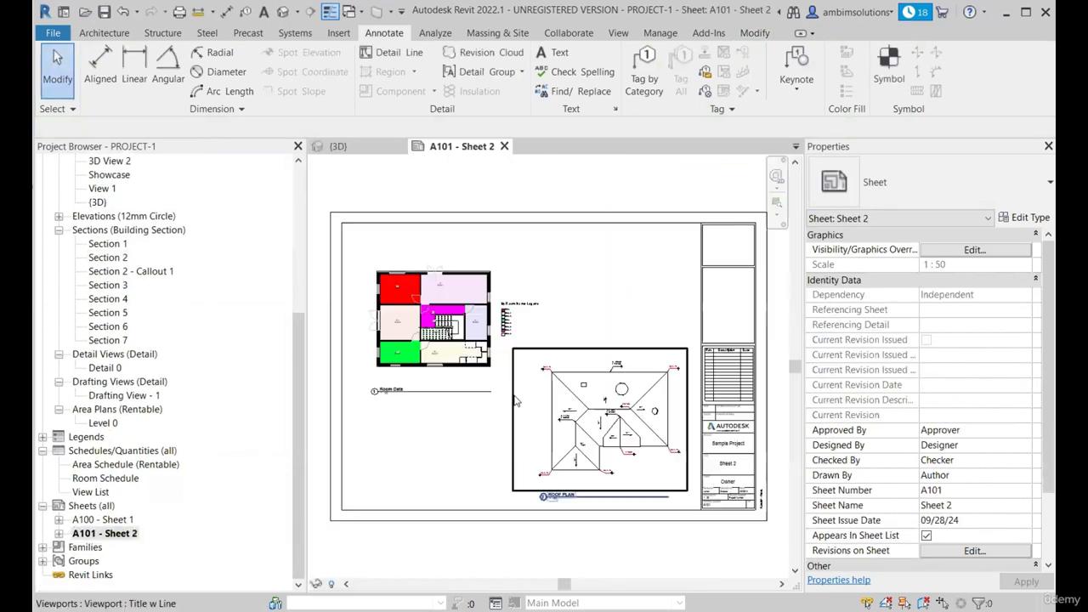
{"action": "scroll", "coordinate": [514, 401], "scroll_direction": "down", "scroll_amount": 2}
{"action": "left_click", "coordinate": [477, 347]}
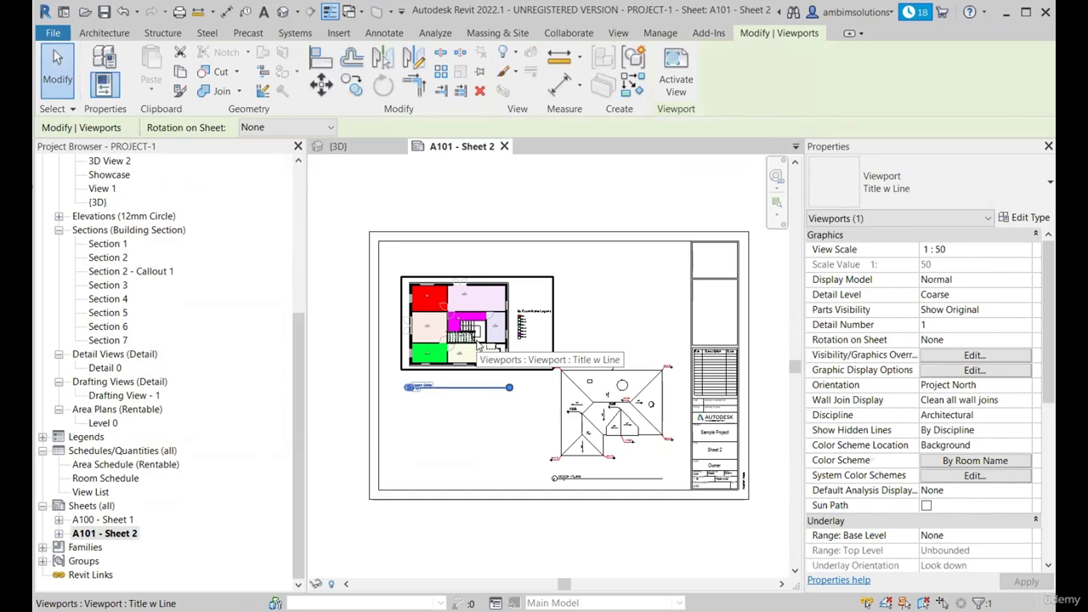
{"action": "left_click_drag", "start_coordinate": [474, 371], "coordinate": [471, 344]}
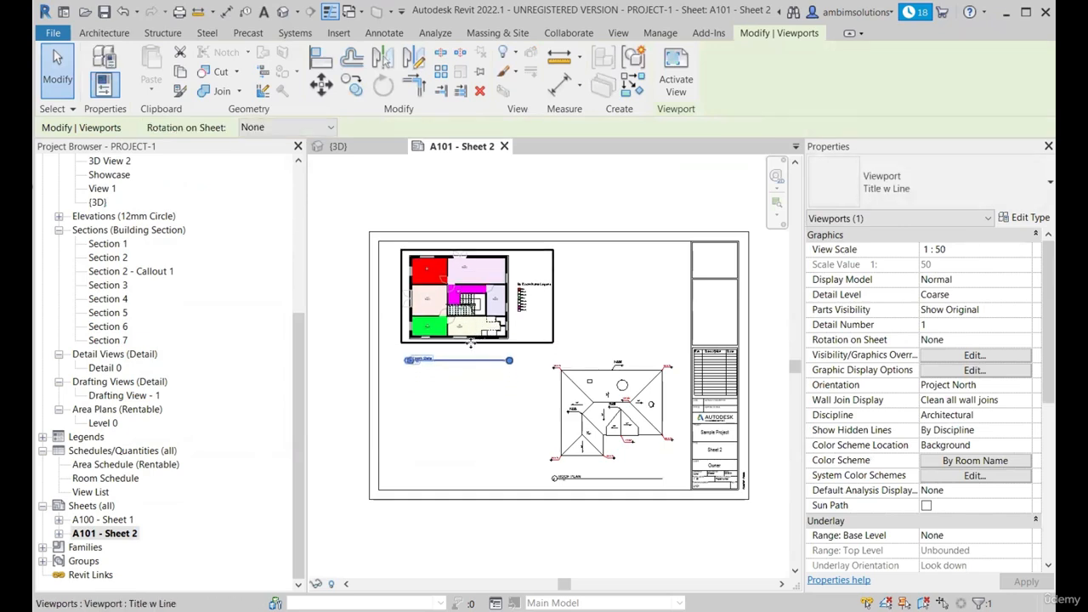
{"action": "left_click", "coordinate": [451, 197]}
{"action": "scroll", "coordinate": [605, 445], "scroll_direction": "up", "scroll_amount": 1}
{"action": "scroll", "coordinate": [562, 404], "scroll_direction": "down", "scroll_amount": 2}
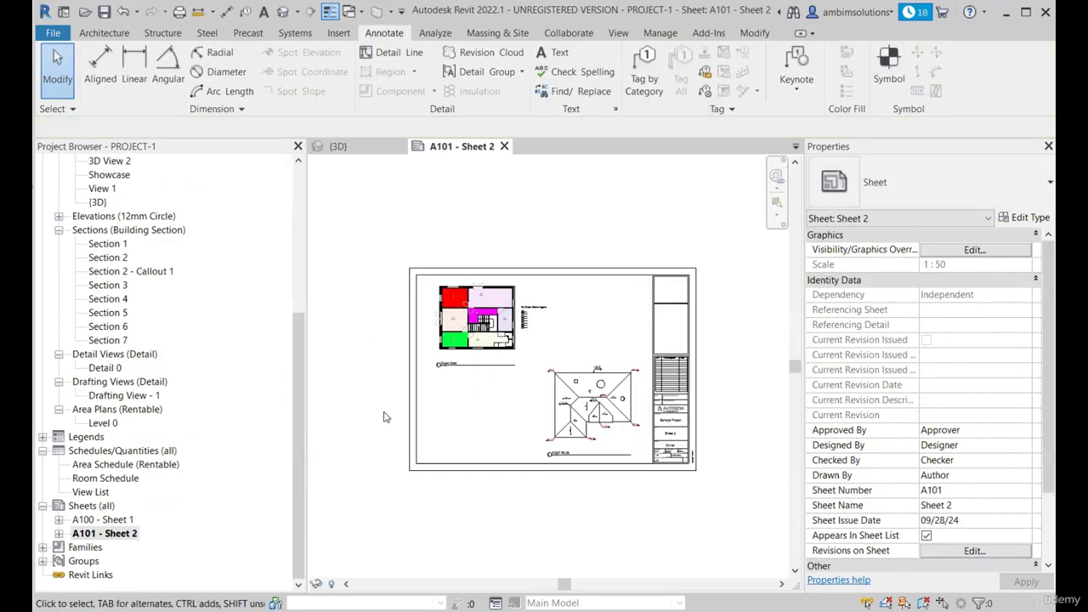
Look through the project's plan, section and detail views for one to place in the sheet's free space.
{"action": "scroll", "coordinate": [127, 391], "scroll_direction": "up", "scroll_amount": 1}
{"action": "scroll", "coordinate": [126, 390], "scroll_direction": "up", "scroll_amount": 1}
{"action": "scroll", "coordinate": [470, 320], "scroll_direction": "up", "scroll_amount": 1}
{"action": "scroll", "coordinate": [119, 236], "scroll_direction": "up", "scroll_amount": 3}
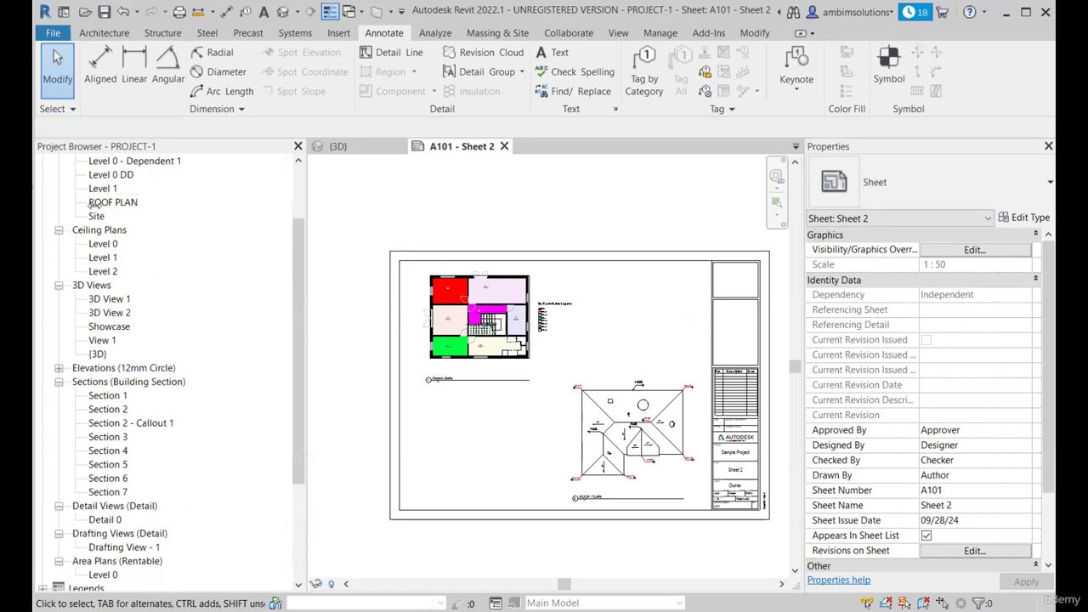
{"action": "scroll", "coordinate": [117, 218], "scroll_direction": "up", "scroll_amount": 1}
{"action": "scroll", "coordinate": [114, 272], "scroll_direction": "down", "scroll_amount": 2}
{"action": "scroll", "coordinate": [498, 265], "scroll_direction": "down", "scroll_amount": 1}
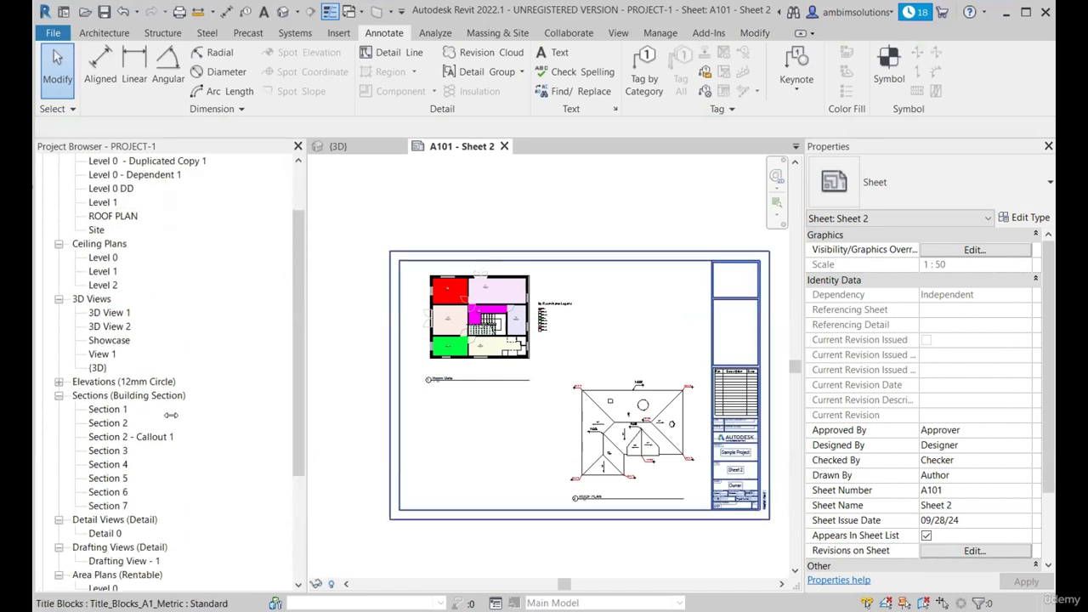
{"action": "scroll", "coordinate": [168, 416], "scroll_direction": "up", "scroll_amount": 1}
{"action": "scroll", "coordinate": [106, 411], "scroll_direction": "down", "scroll_amount": 1}
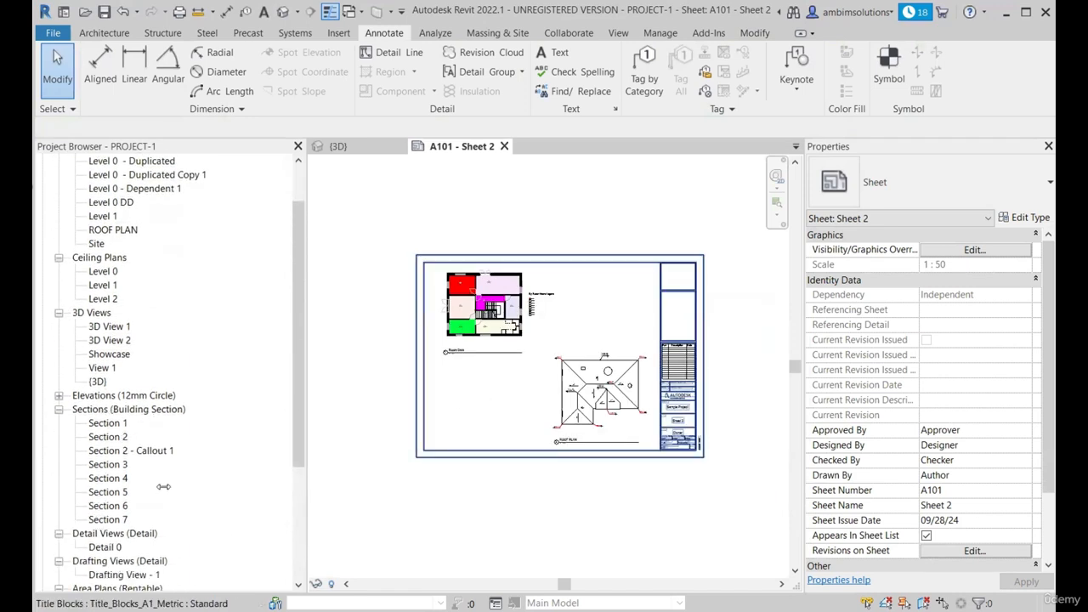
{"action": "scroll", "coordinate": [119, 443], "scroll_direction": "down", "scroll_amount": 2}
{"action": "scroll", "coordinate": [114, 396], "scroll_direction": "up", "scroll_amount": 1}
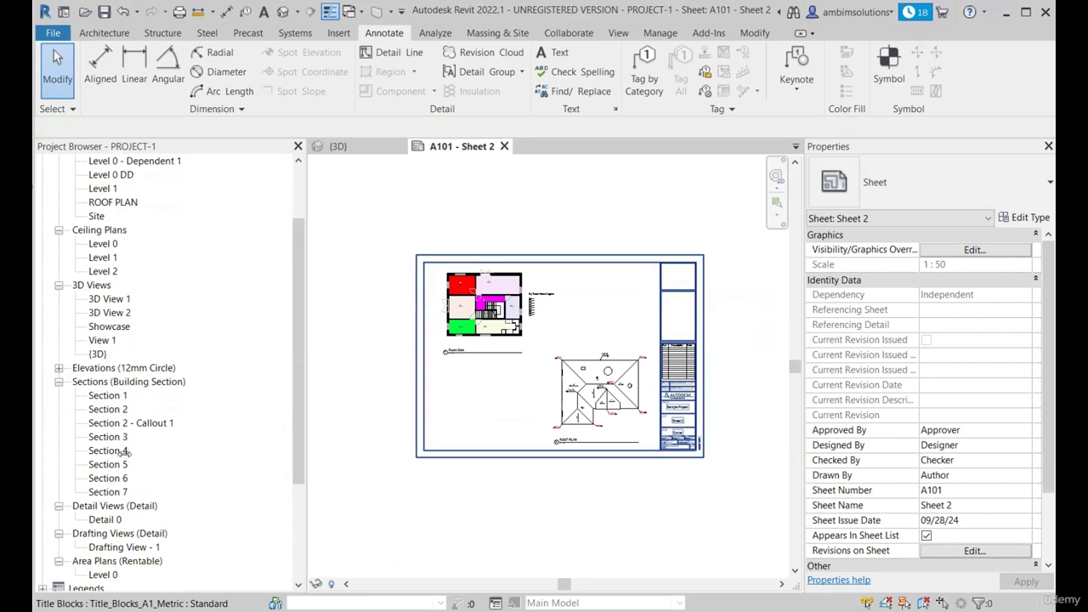
{"action": "scroll", "coordinate": [497, 420], "scroll_direction": "up", "scroll_amount": 2}
{"action": "scroll", "coordinate": [503, 455], "scroll_direction": "down", "scroll_amount": 1}
{"action": "left_click", "coordinate": [504, 457]}
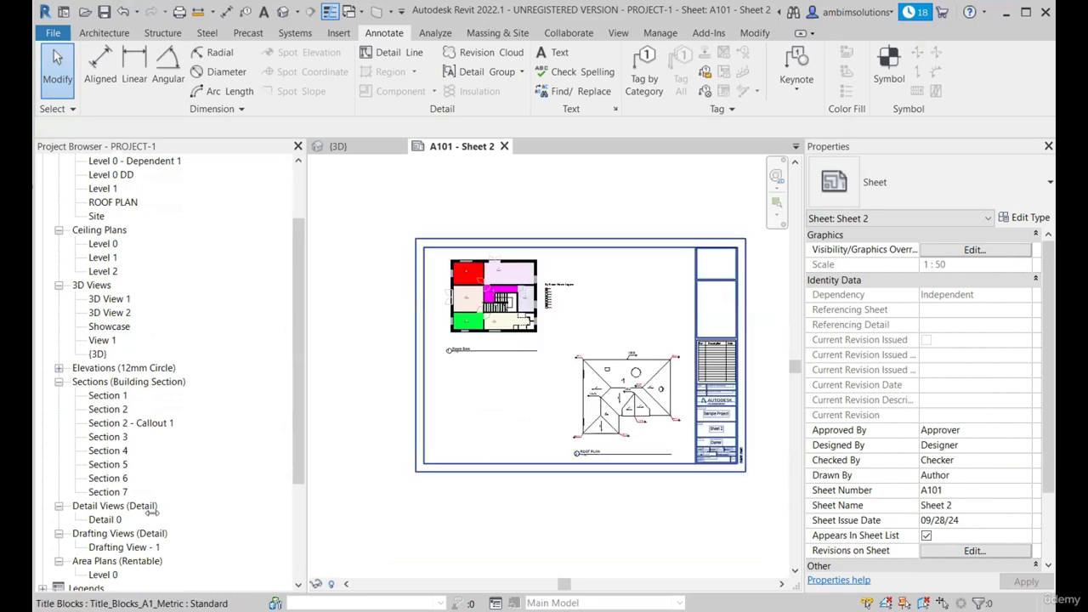
Place the Section 2 view on sheet A101 below the Room Data plan, beside the roof plan.
{"action": "left_click", "coordinate": [108, 408]}
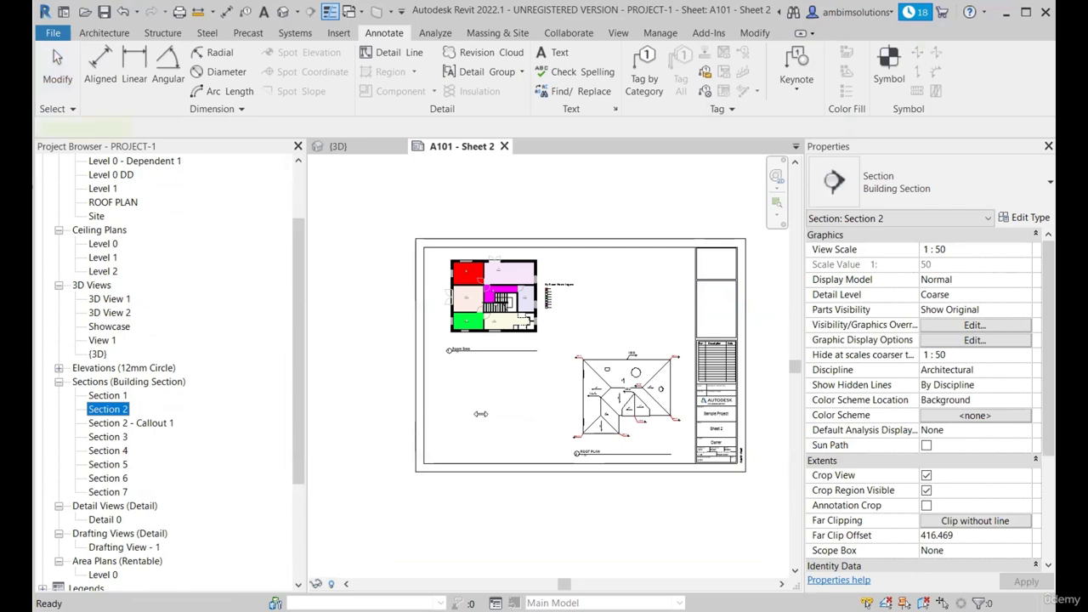
{"action": "left_click_drag", "start_coordinate": [108, 408], "coordinate": [481, 414]}
{"action": "scroll", "coordinate": [481, 414], "scroll_direction": "up", "scroll_amount": 2}
{"action": "left_click", "coordinate": [508, 399]}
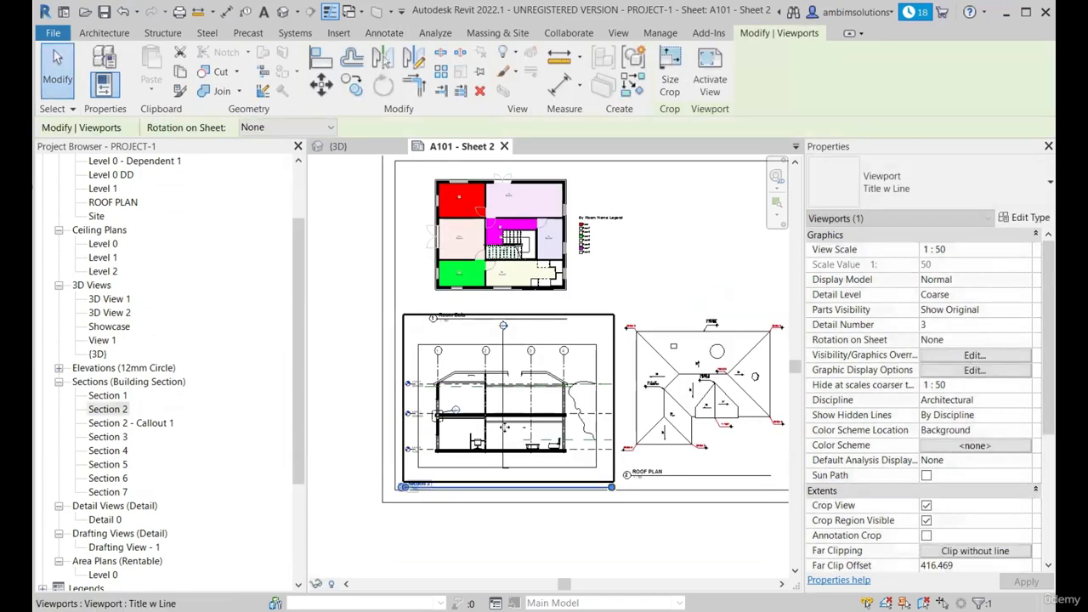
{"action": "scroll", "coordinate": [504, 427], "scroll_direction": "up", "scroll_amount": 3}
{"action": "scroll", "coordinate": [583, 363], "scroll_direction": "down", "scroll_amount": 5}
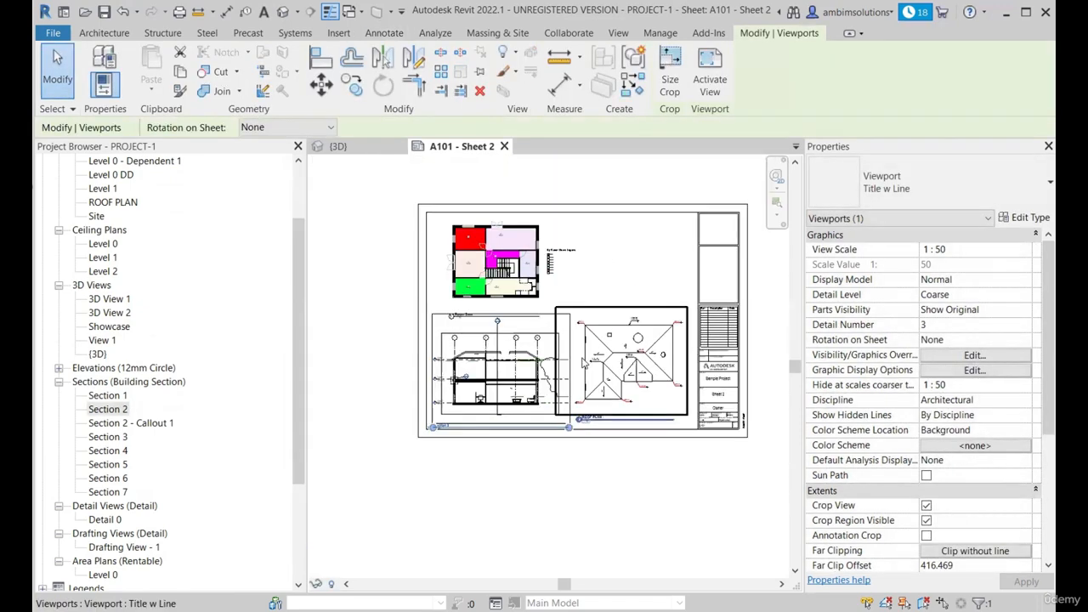
{"action": "scroll", "coordinate": [481, 388], "scroll_direction": "up", "scroll_amount": 4}
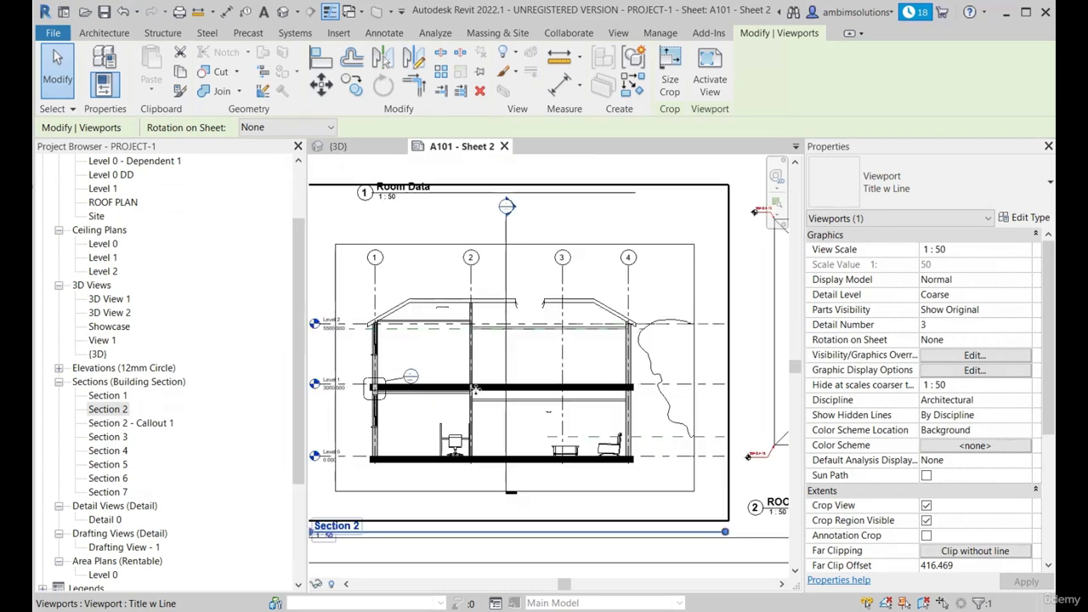
Set the view scale of the Section 2 viewport to 1:100.
{"action": "scroll", "coordinate": [659, 390], "scroll_direction": "down", "scroll_amount": 2}
{"action": "left_click", "coordinate": [1023, 250]}
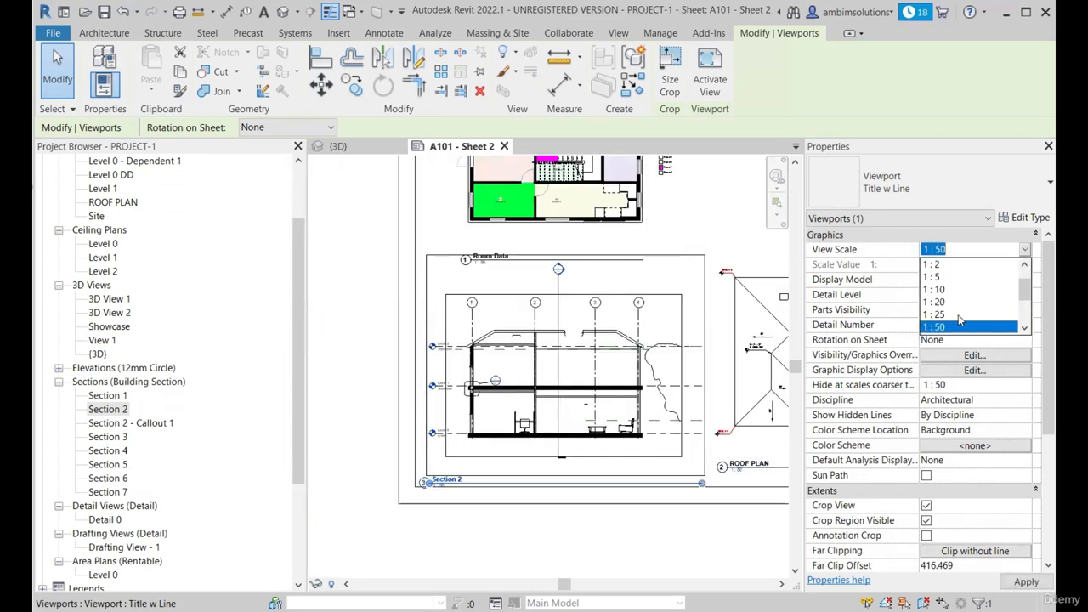
{"action": "left_click", "coordinate": [943, 266]}
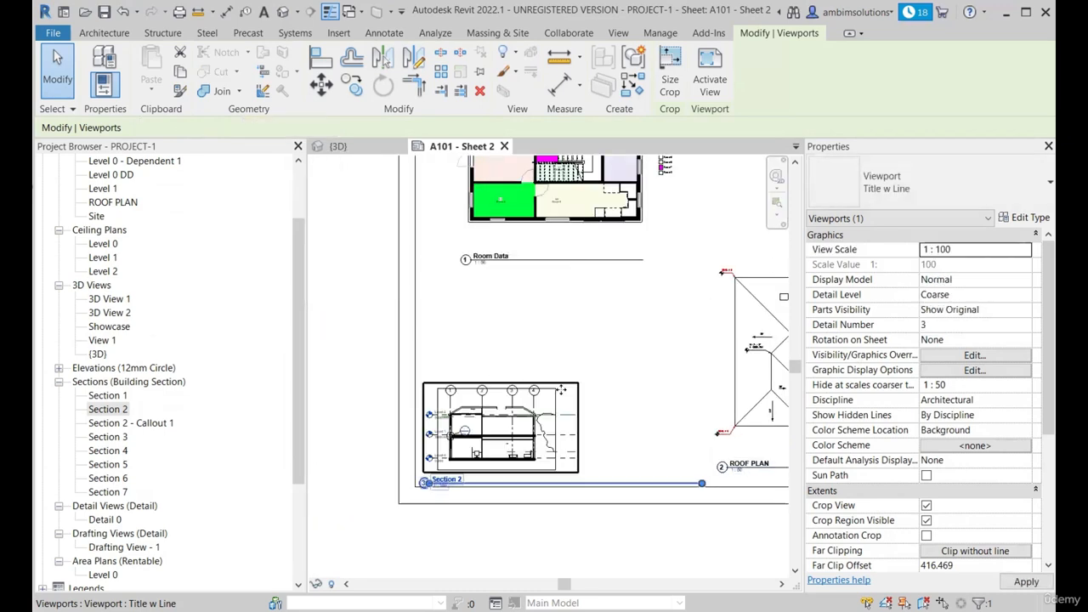
{"action": "scroll", "coordinate": [669, 459], "scroll_direction": "up", "scroll_amount": 2}
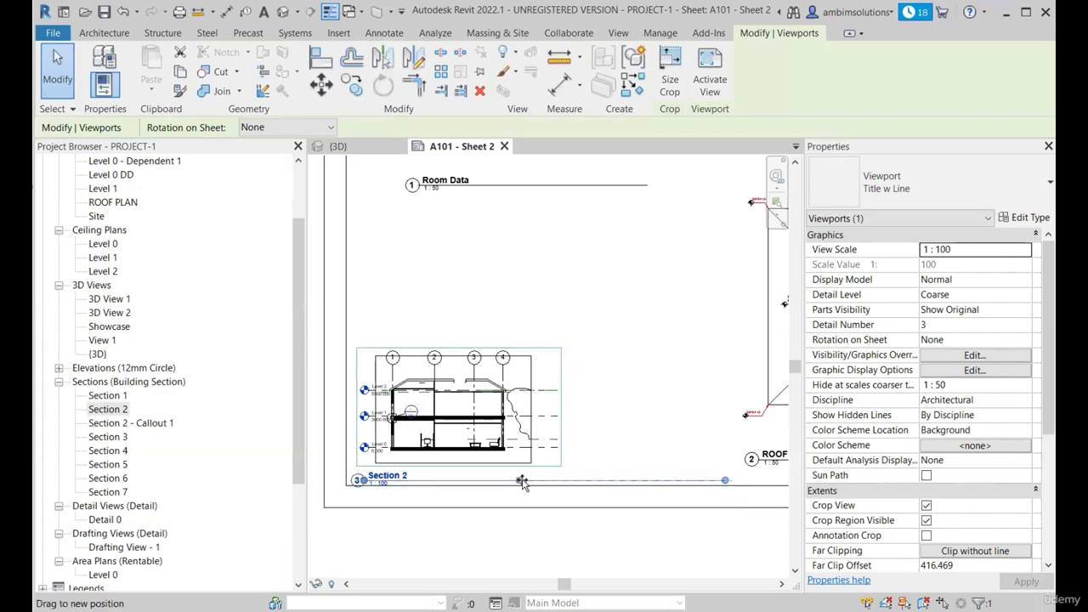
Shorten the Section 2 title line to suit the smaller view and move the viewport closer to the roof plan.
{"action": "left_click_drag", "start_coordinate": [522, 481], "coordinate": [524, 480]}
{"action": "mouse_move", "coordinate": [457, 417]}
{"action": "left_mouse_down"}
{"action": "mouse_move", "coordinate": [471, 375]}
{"action": "mouse_move", "coordinate": [475, 384]}
{"action": "mouse_move", "coordinate": [553, 377]}
{"action": "left_mouse_up"}
{"action": "key", "text": "Escape"}
{"action": "scroll", "coordinate": [465, 376], "scroll_direction": "down", "scroll_amount": 2}
{"action": "left_click", "coordinate": [466, 377]}
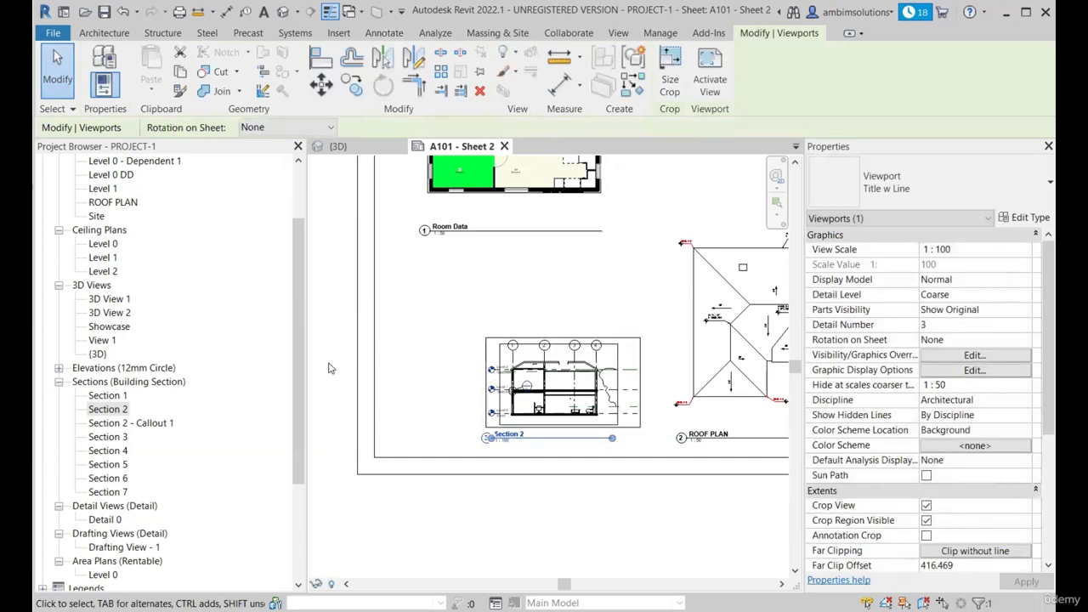
Place the Section 2 - Callout 1 view on the sheet, to the left of the Section 2 viewport.
{"action": "left_click", "coordinate": [147, 427]}
{"action": "left_click_drag", "start_coordinate": [417, 331], "coordinate": [416, 333]}
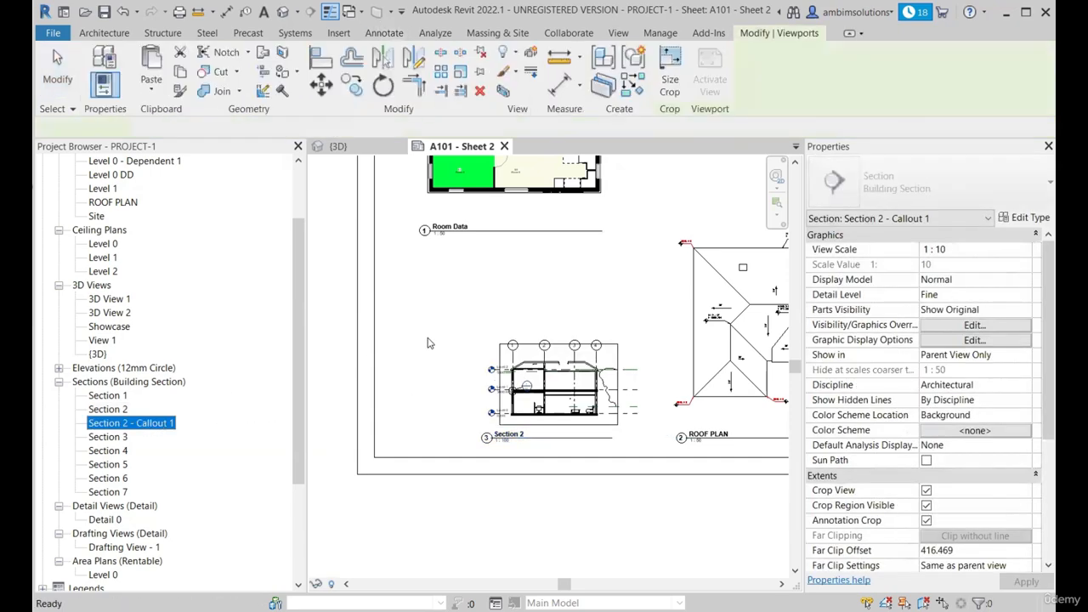
{"action": "scroll", "coordinate": [417, 334], "scroll_direction": "up", "scroll_amount": 3}
{"action": "left_click", "coordinate": [439, 400]}
{"action": "key", "text": "Escape"}
{"action": "scroll", "coordinate": [442, 386], "scroll_direction": "down", "scroll_amount": 2}
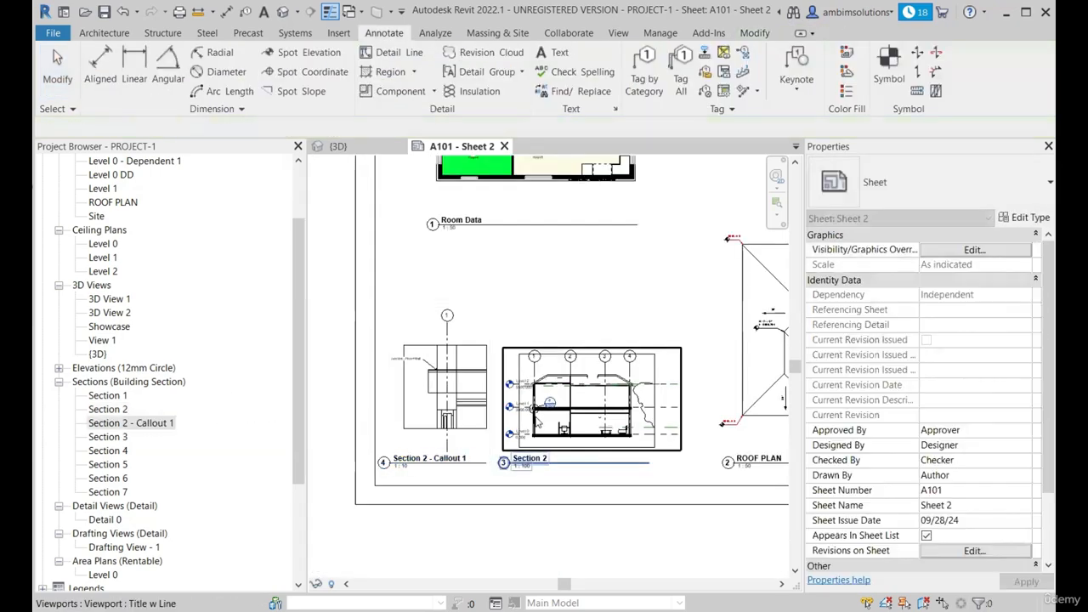
Inspect the callout reference at Level 1 in the Section 2 viewport and activate that view on the sheet.
{"action": "scroll", "coordinate": [548, 414], "scroll_direction": "up", "scroll_amount": 5}
{"action": "scroll", "coordinate": [544, 416], "scroll_direction": "down", "scroll_amount": 4}
{"action": "scroll", "coordinate": [538, 452], "scroll_direction": "up", "scroll_amount": 3}
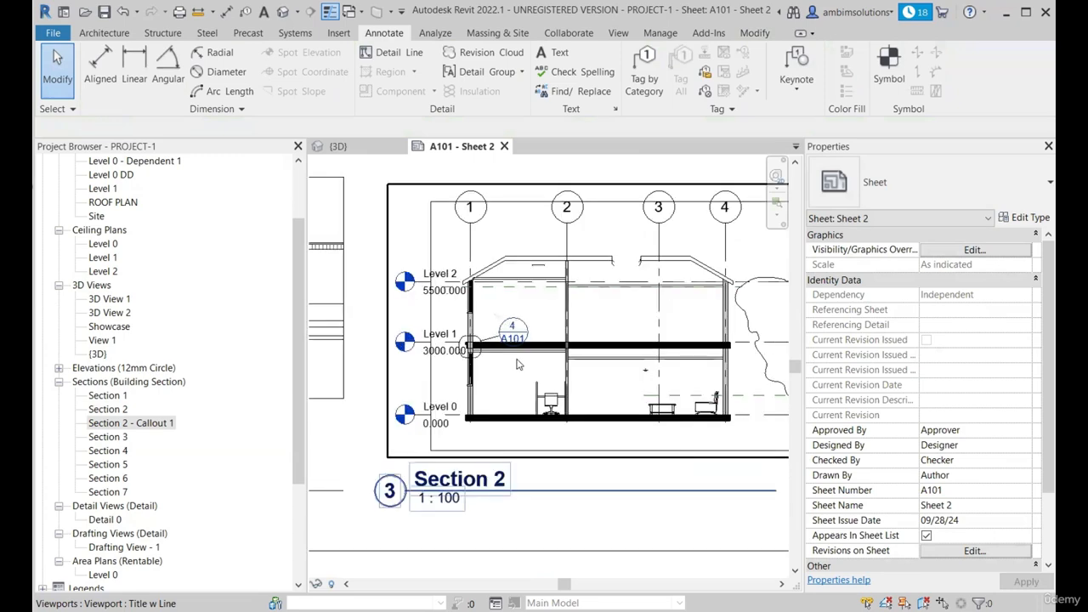
{"action": "scroll", "coordinate": [561, 434], "scroll_direction": "down", "scroll_amount": 3}
{"action": "scroll", "coordinate": [584, 419], "scroll_direction": "up", "scroll_amount": 4}
{"action": "scroll", "coordinate": [580, 349], "scroll_direction": "up", "scroll_amount": 2}
{"action": "left_click", "coordinate": [580, 346]}
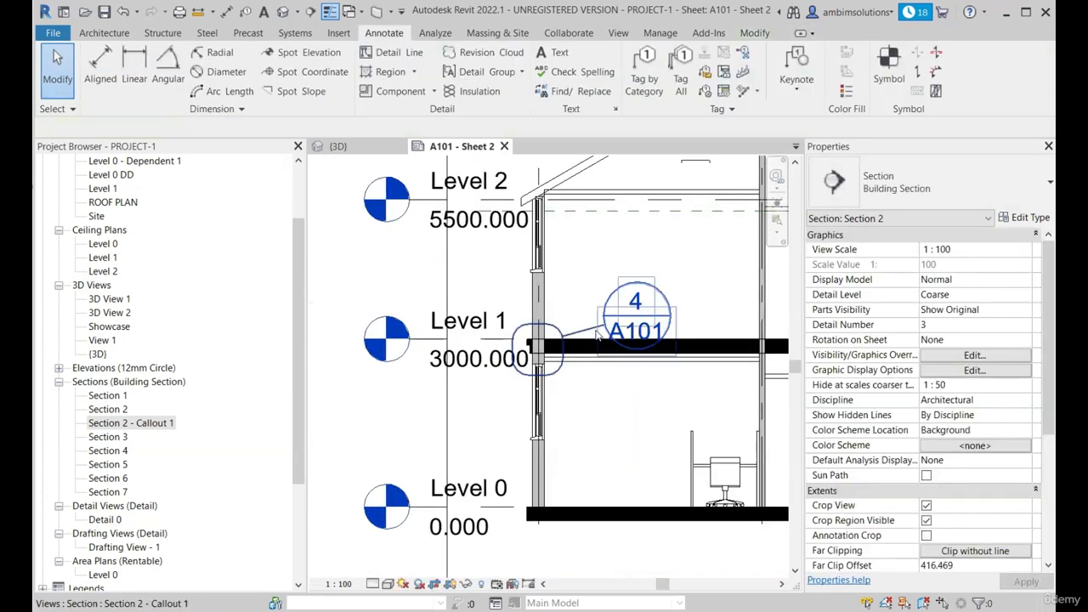
Move the Section 2 callout bubble up, clear of the Level 1 floor slab, and straighten its leader line.
{"action": "scroll", "coordinate": [583, 340], "scroll_direction": "up", "scroll_amount": 2}
{"action": "left_click_drag", "start_coordinate": [614, 308], "coordinate": [592, 268]}
{"action": "scroll", "coordinate": [592, 267], "scroll_direction": "down", "scroll_amount": 2}
{"action": "scroll", "coordinate": [586, 333], "scroll_direction": "up", "scroll_amount": 3}
{"action": "left_click_drag", "start_coordinate": [579, 317], "coordinate": [581, 316]}
{"action": "scroll", "coordinate": [582, 327], "scroll_direction": "down", "scroll_amount": 2}
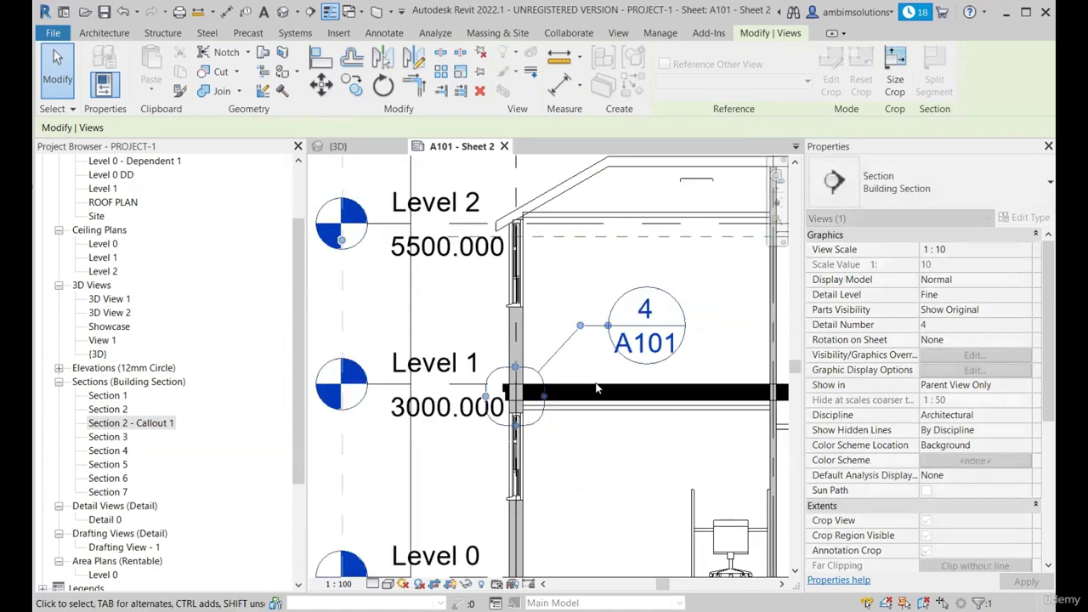
{"action": "left_click", "coordinate": [596, 381]}
Deactivate the Section 2 view to return to editing the sheet.
{"action": "scroll", "coordinate": [595, 380], "scroll_direction": "down", "scroll_amount": 5}
{"action": "scroll", "coordinate": [586, 389], "scroll_direction": "up", "scroll_amount": 2}
{"action": "scroll", "coordinate": [593, 391], "scroll_direction": "down", "scroll_amount": 3}
{"action": "right_click", "coordinate": [582, 472]}
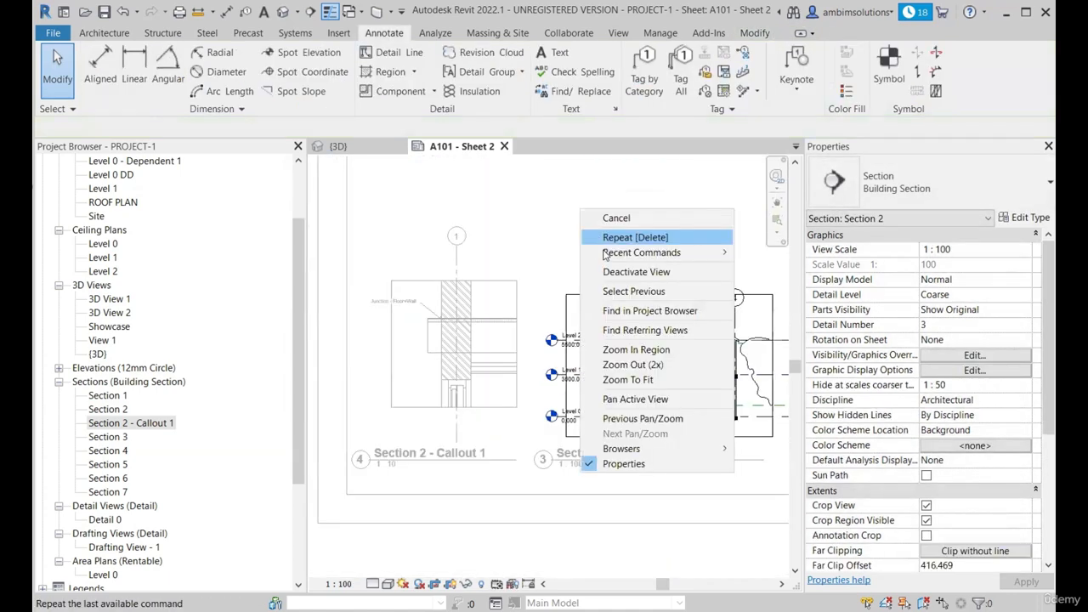
{"action": "left_click", "coordinate": [625, 272]}
Examine the Section 2 - Callout 1 viewport against the Section 2 viewport and the overall sheet layout.
{"action": "left_click", "coordinate": [456, 437]}
{"action": "scroll", "coordinate": [436, 299], "scroll_direction": "up", "scroll_amount": 4}
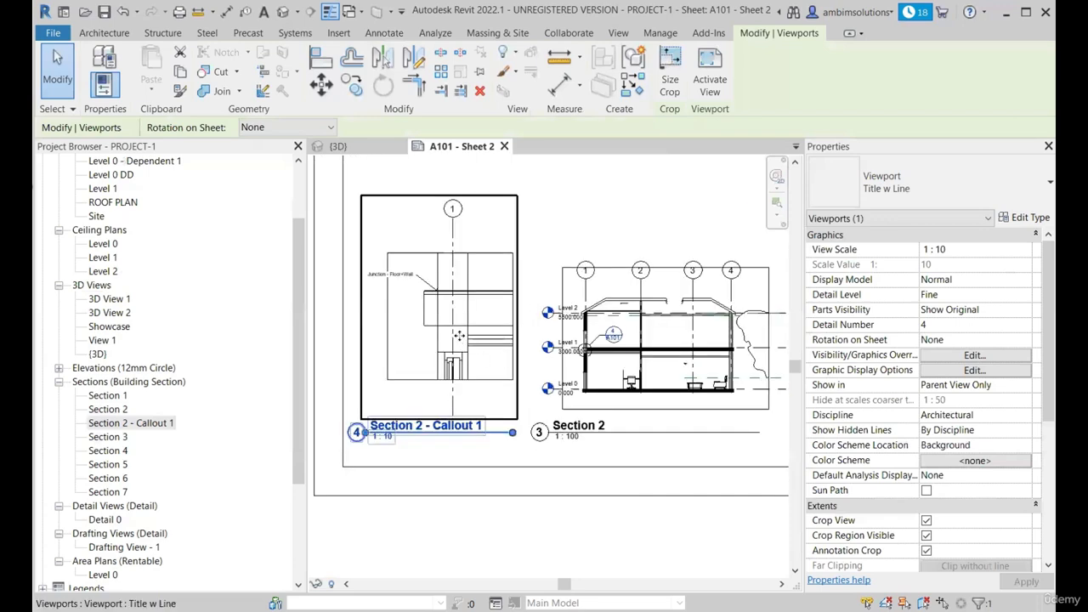
{"action": "scroll", "coordinate": [434, 389], "scroll_direction": "down", "scroll_amount": 1}
{"action": "key", "text": "Escape"}
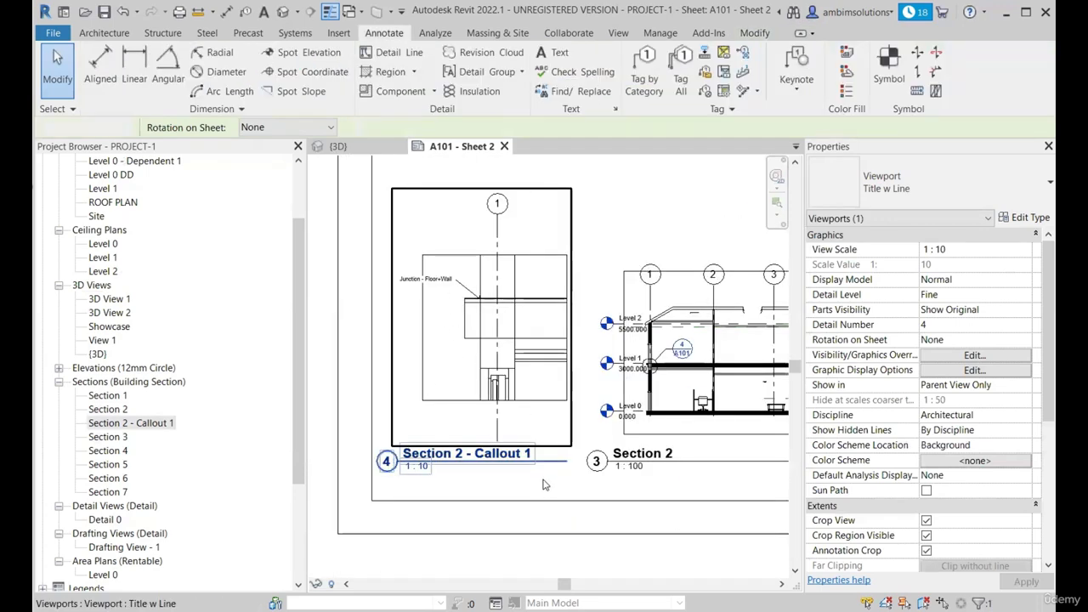
{"action": "scroll", "coordinate": [450, 310], "scroll_direction": "down", "scroll_amount": 2}
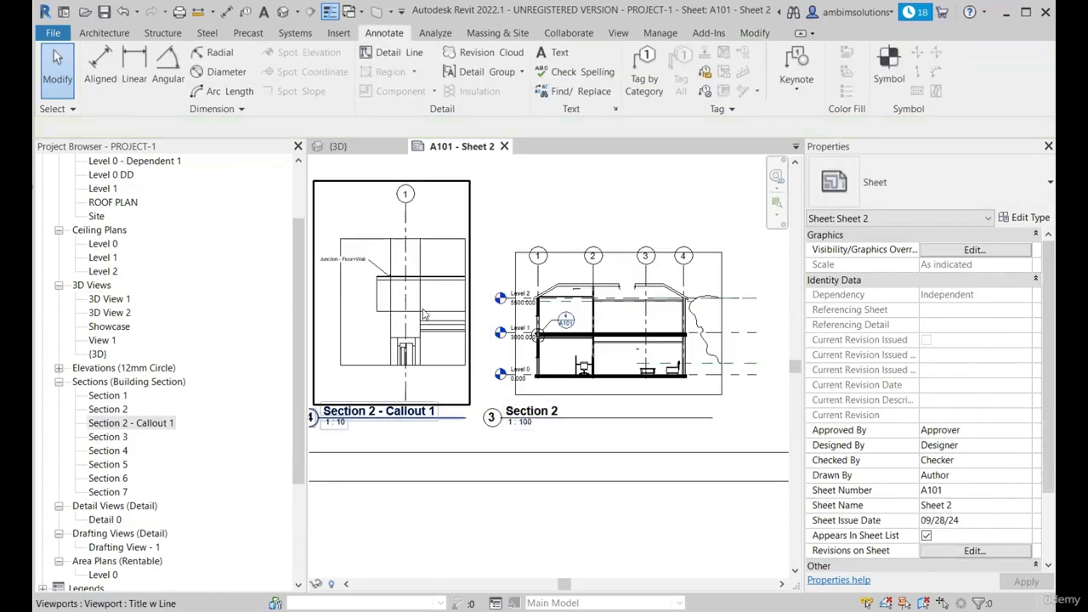
{"action": "scroll", "coordinate": [599, 321], "scroll_direction": "down", "scroll_amount": 3}
{"action": "scroll", "coordinate": [599, 321], "scroll_direction": "down", "scroll_amount": 2}
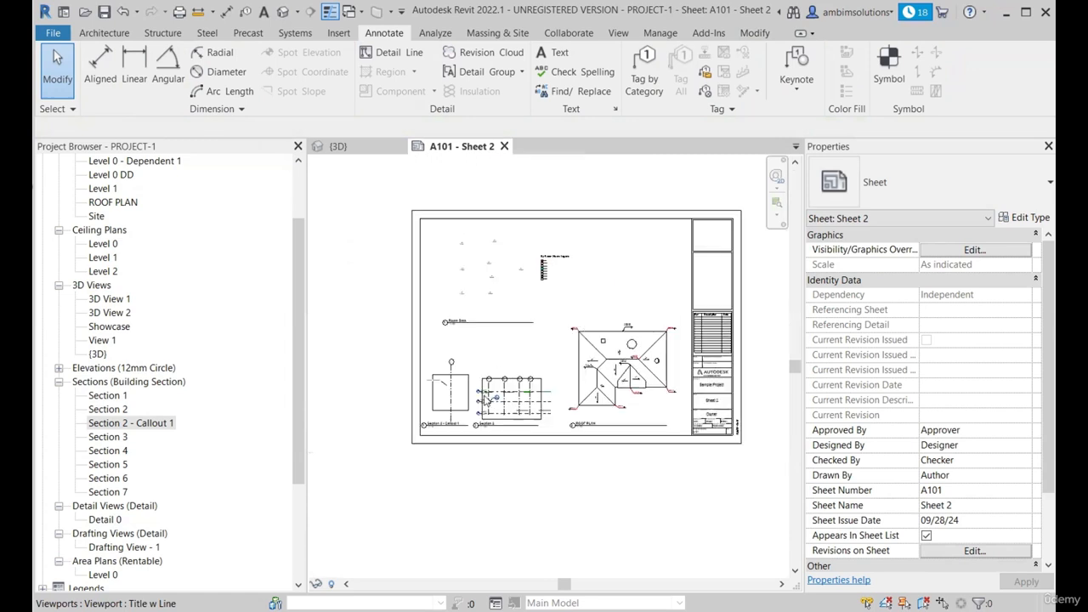
{"action": "scroll", "coordinate": [599, 320], "scroll_direction": "up", "scroll_amount": 2}
{"action": "scroll", "coordinate": [459, 384], "scroll_direction": "down", "scroll_amount": 1}
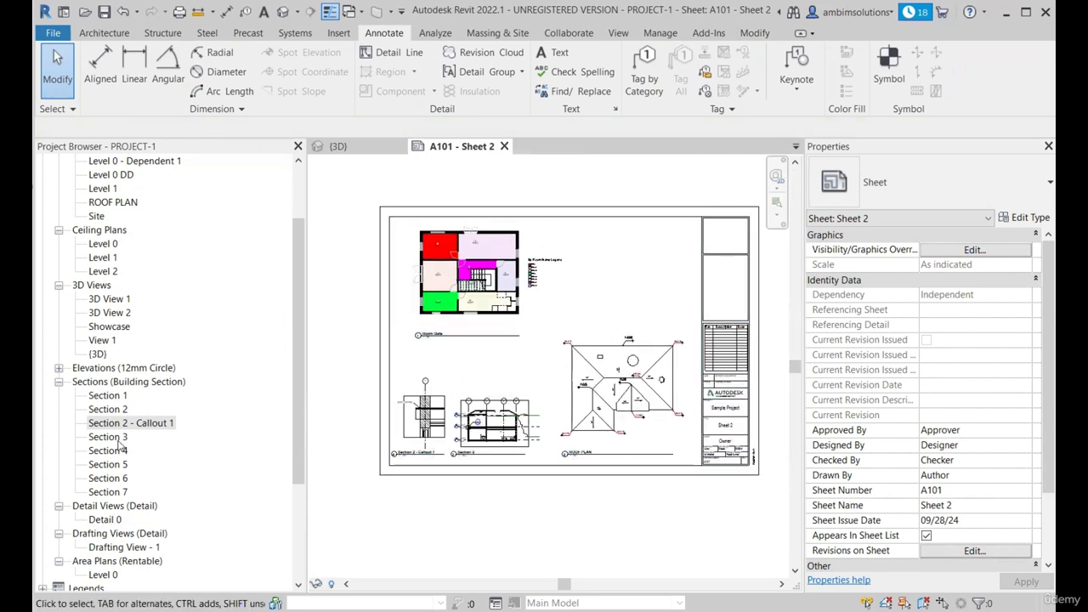
Place the Drafting View - 1 detail on sheet A101 in the free area above the roof plan.
{"action": "scroll", "coordinate": [119, 442], "scroll_direction": "up", "scroll_amount": 1}
{"action": "scroll", "coordinate": [111, 356], "scroll_direction": "up", "scroll_amount": 2}
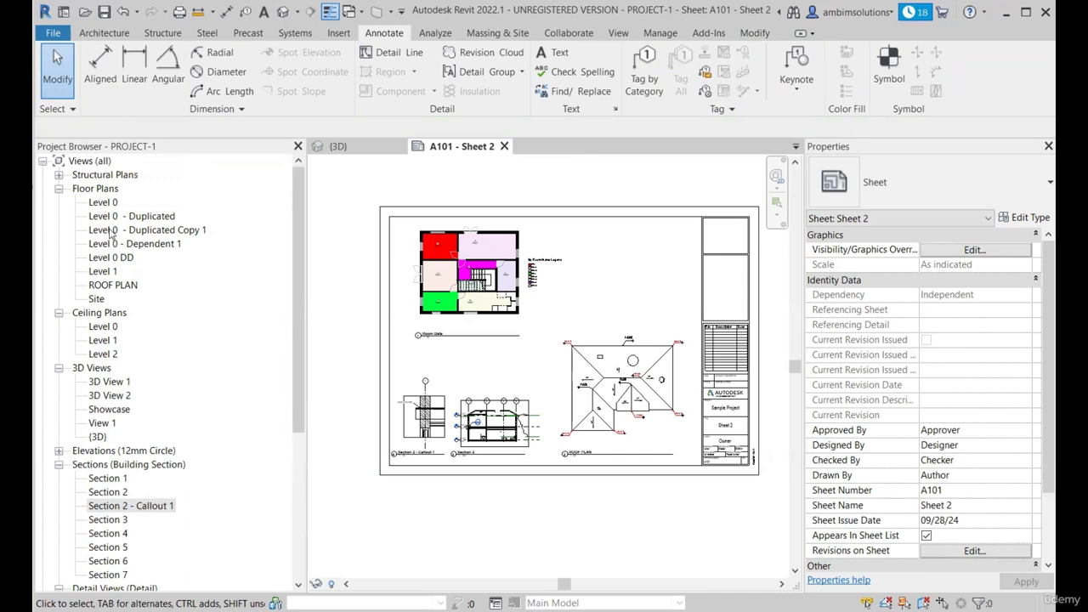
{"action": "scroll", "coordinate": [102, 358], "scroll_direction": "down", "scroll_amount": 3}
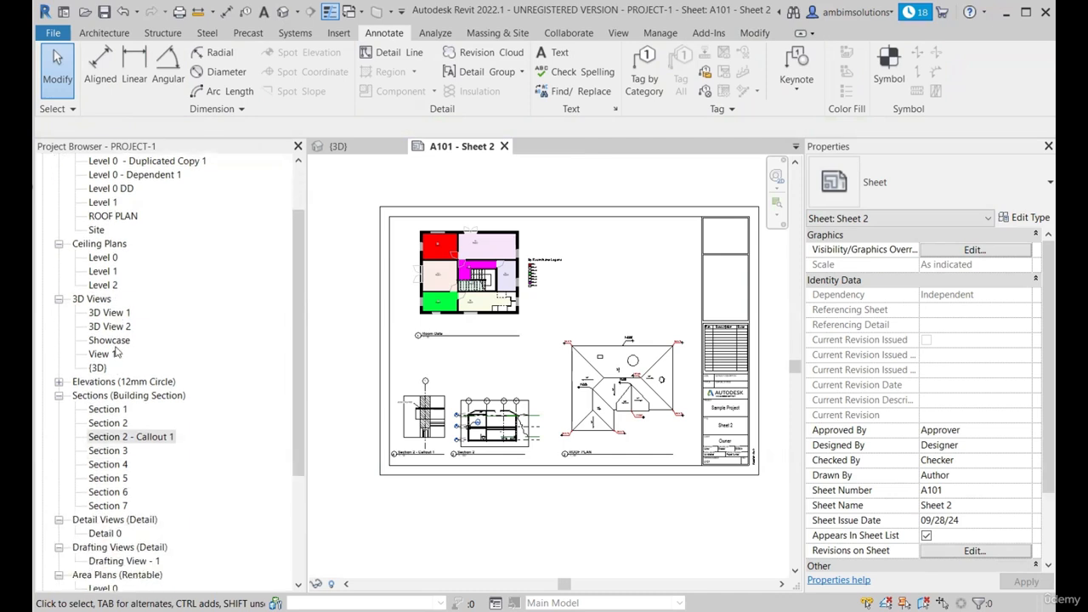
{"action": "scroll", "coordinate": [125, 478], "scroll_direction": "down", "scroll_amount": 1}
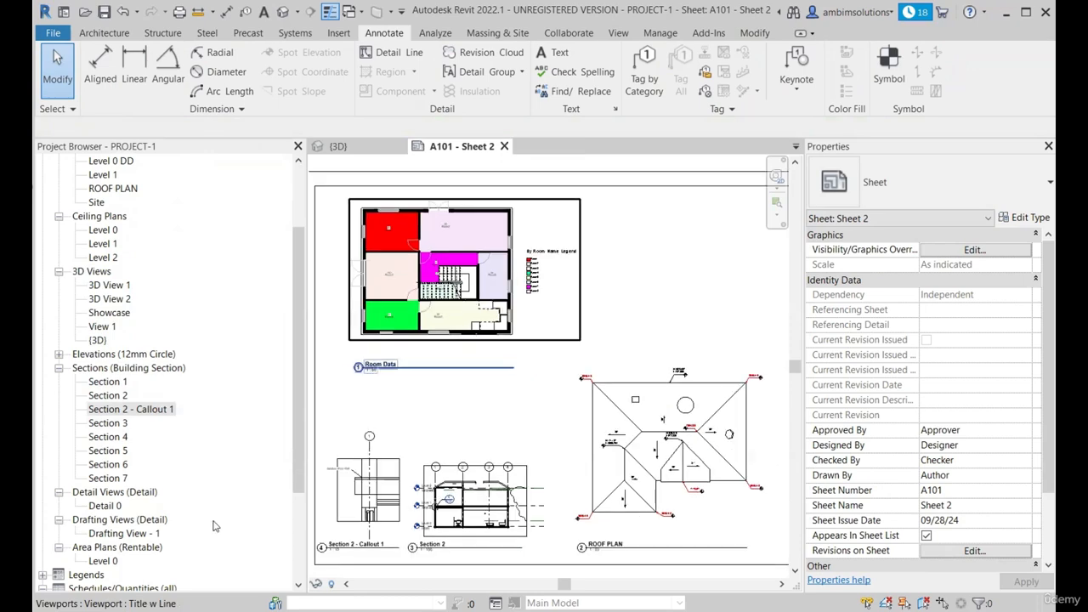
{"action": "left_click", "coordinate": [119, 532]}
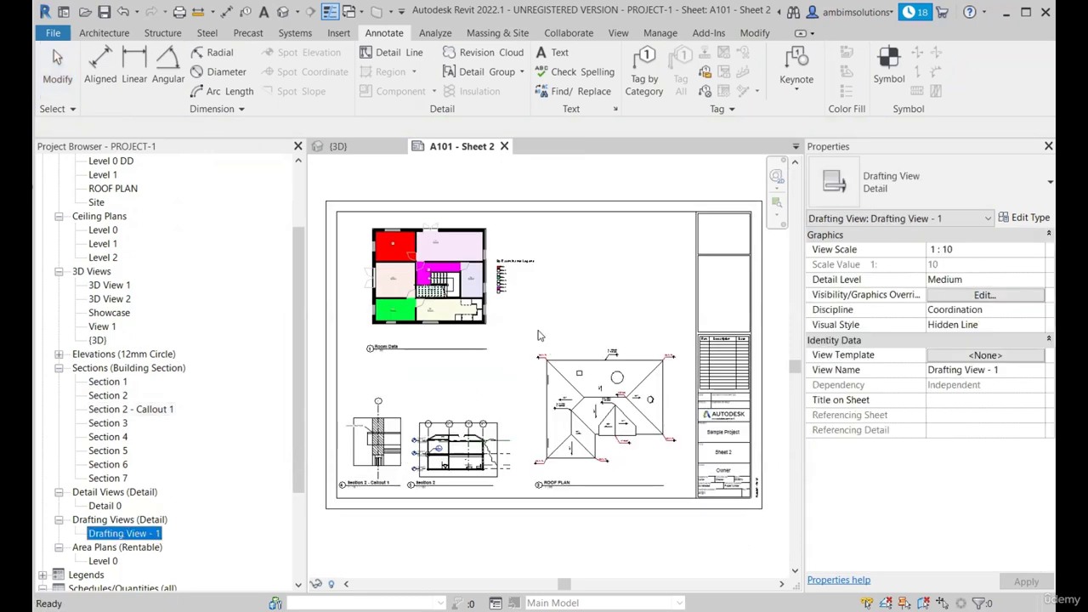
{"action": "left_click_drag", "start_coordinate": [538, 332], "coordinate": [546, 325]}
{"action": "scroll", "coordinate": [571, 294], "scroll_direction": "up", "scroll_amount": 1}
{"action": "left_click", "coordinate": [590, 295]}
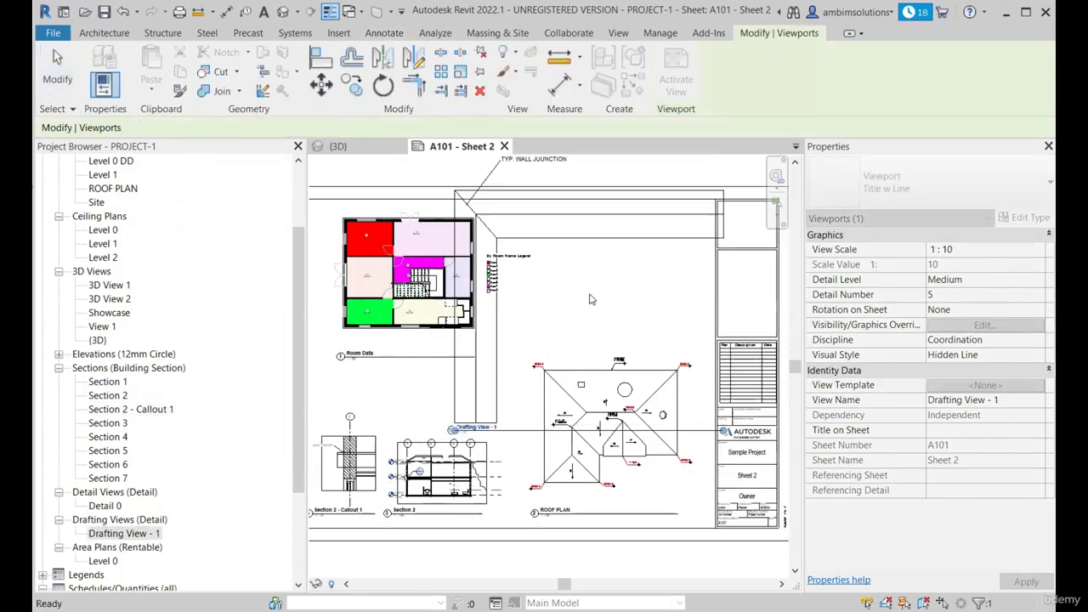
Set the view scale of the Drafting View - 1 viewport to 1:50.
{"action": "scroll", "coordinate": [584, 308], "scroll_direction": "down", "scroll_amount": 1}
{"action": "scroll", "coordinate": [535, 326], "scroll_direction": "up", "scroll_amount": 2}
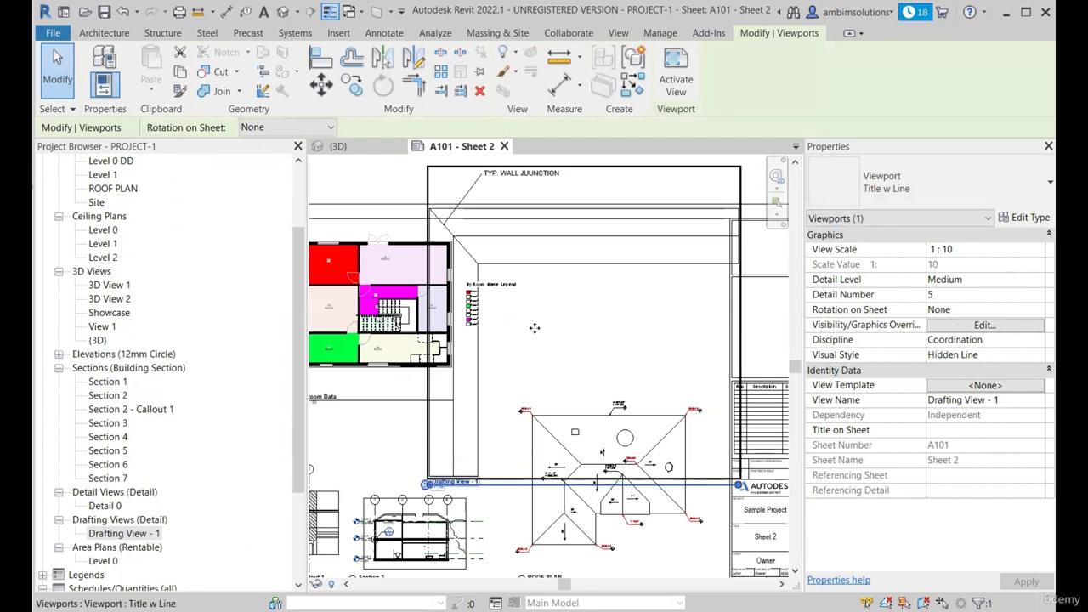
{"action": "scroll", "coordinate": [533, 328], "scroll_direction": "down", "scroll_amount": 2}
{"action": "scroll", "coordinate": [536, 324], "scroll_direction": "up", "scroll_amount": 2}
{"action": "scroll", "coordinate": [612, 268], "scroll_direction": "down", "scroll_amount": 1}
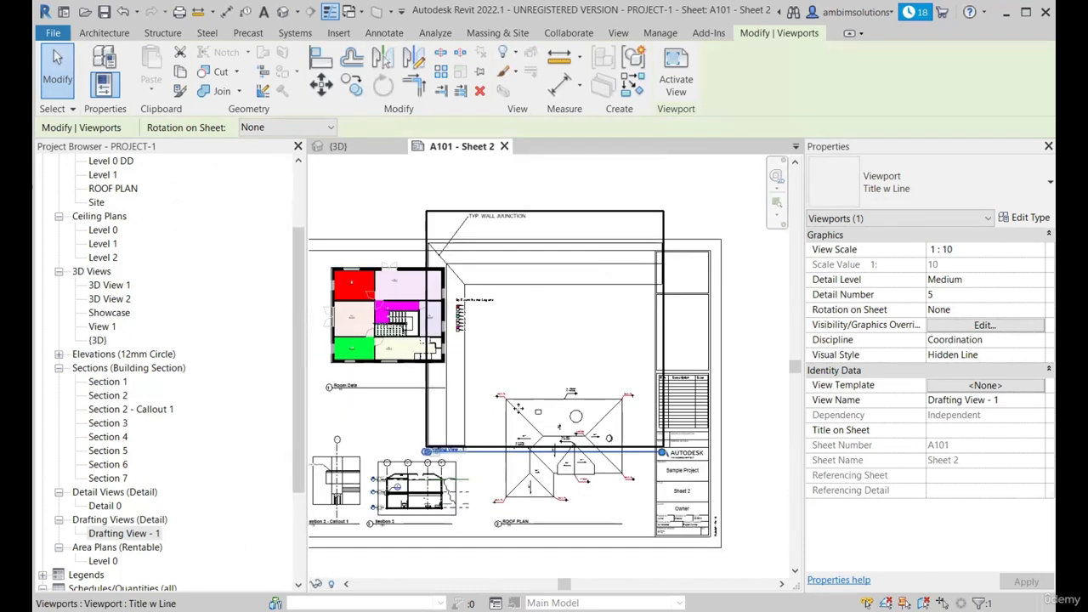
{"action": "left_click", "coordinate": [1037, 249]}
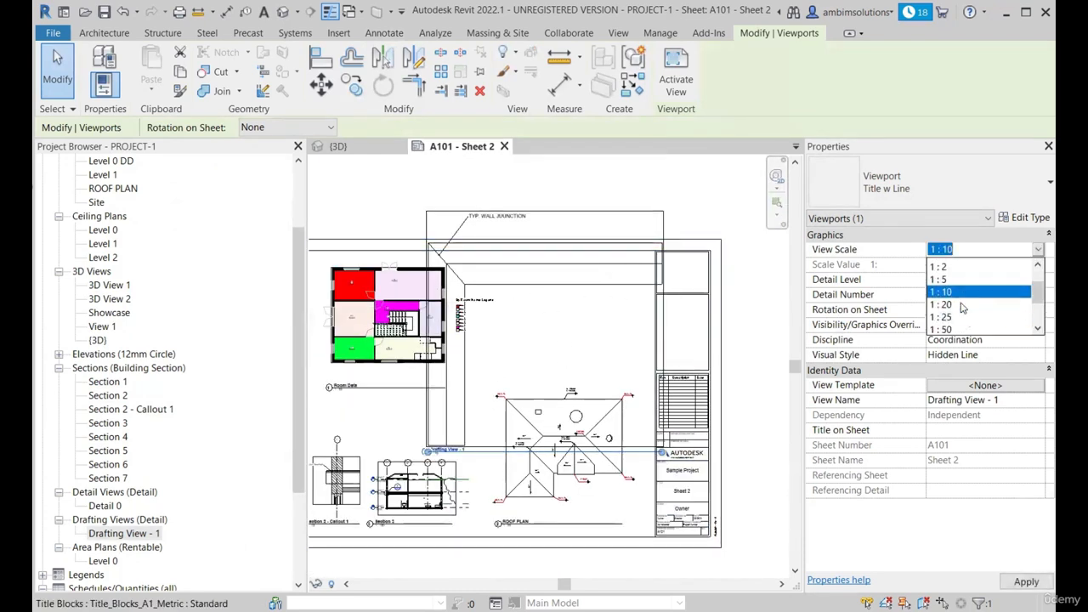
{"action": "left_click", "coordinate": [946, 277]}
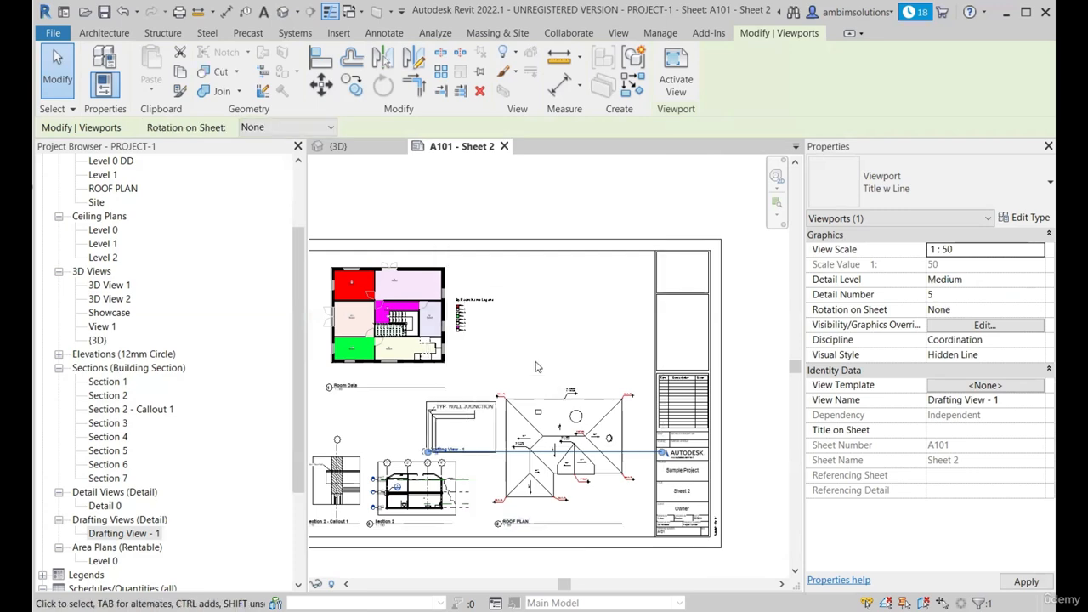
Move the Drafting View - 1 viewport into the empty space above the roof plan, beside the room legend.
{"action": "scroll", "coordinate": [535, 362], "scroll_direction": "up", "scroll_amount": 1}
{"action": "left_click_drag", "start_coordinate": [567, 263], "coordinate": [567, 260]}
{"action": "scroll", "coordinate": [513, 275], "scroll_direction": "down", "scroll_amount": 1}
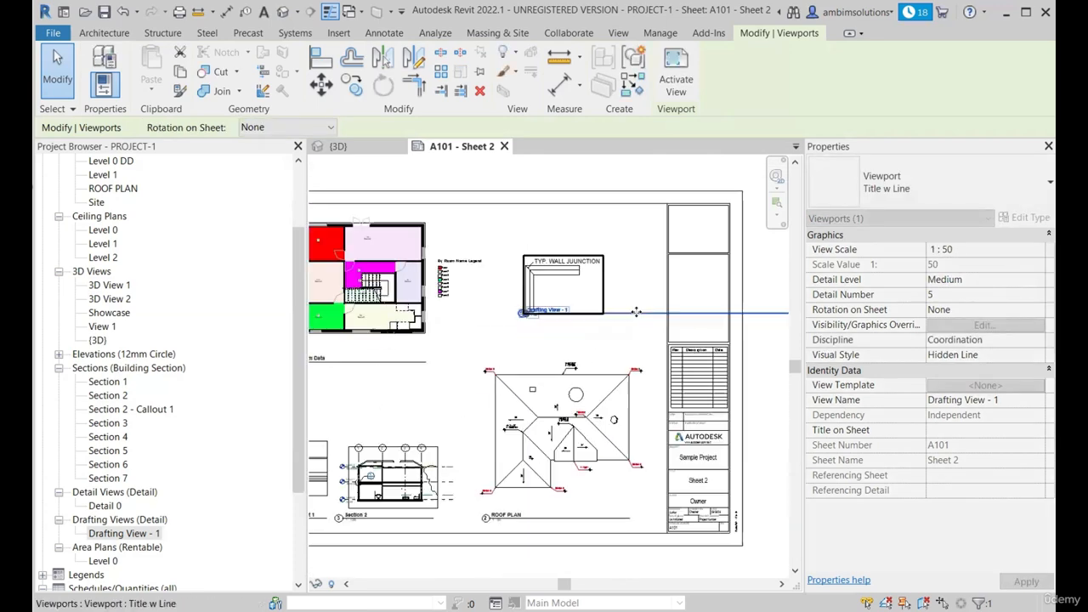
Move the Drafting View - 1 title just below its viewport and shorten the title line to about the viewport's width.
{"action": "scroll", "coordinate": [636, 313], "scroll_direction": "up", "scroll_amount": 1}
{"action": "left_click", "coordinate": [466, 333]}
{"action": "left_click", "coordinate": [572, 320]}
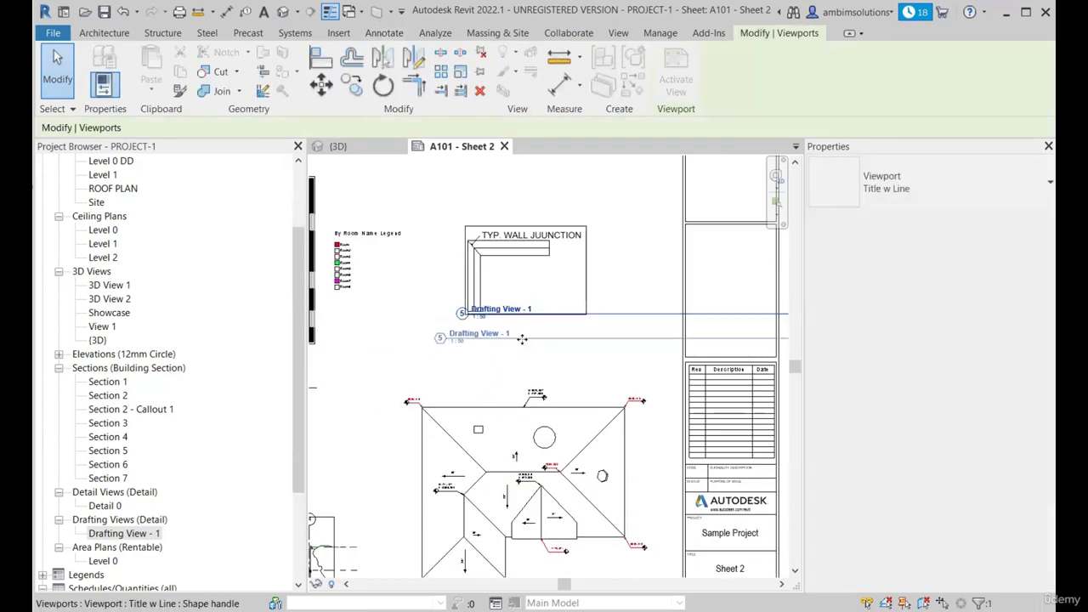
{"action": "scroll", "coordinate": [366, 372], "scroll_direction": "down", "scroll_amount": 2}
{"action": "left_click", "coordinate": [443, 289]}
{"action": "left_click_drag", "start_coordinate": [644, 342], "coordinate": [481, 330]}
{"action": "scroll", "coordinate": [420, 342], "scroll_direction": "up", "scroll_amount": 2}
{"action": "key", "text": "Escape"}
{"action": "left_click", "coordinate": [435, 345]}
{"action": "scroll", "coordinate": [440, 350], "scroll_direction": "up", "scroll_amount": 1}
{"action": "scroll", "coordinate": [495, 366], "scroll_direction": "up", "scroll_amount": 2}
Activate Drafting View - 1 and raise the wall junction text note clear of the wall lines, leveling its leader elbow with the text.
{"action": "double_click", "coordinate": [496, 312]}
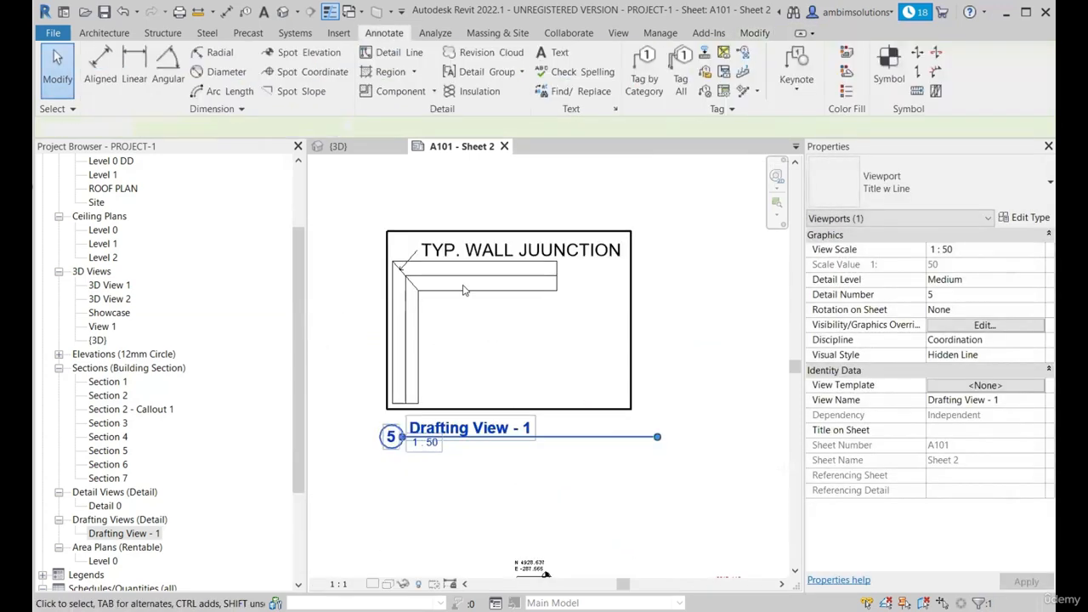
{"action": "scroll", "coordinate": [498, 309], "scroll_direction": "up", "scroll_amount": 1}
{"action": "scroll", "coordinate": [512, 342], "scroll_direction": "up", "scroll_amount": 2}
{"action": "left_click", "coordinate": [508, 341]}
{"action": "scroll", "coordinate": [458, 335], "scroll_direction": "down", "scroll_amount": 3}
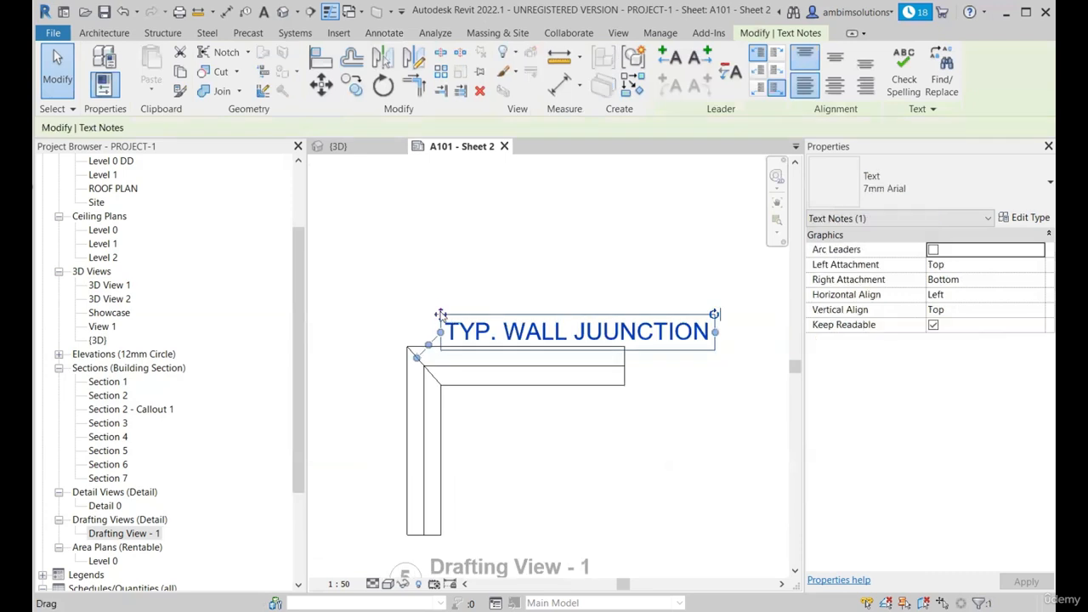
{"action": "left_click_drag", "start_coordinate": [441, 316], "coordinate": [463, 294]}
{"action": "left_click_drag", "start_coordinate": [444, 336], "coordinate": [440, 313]}
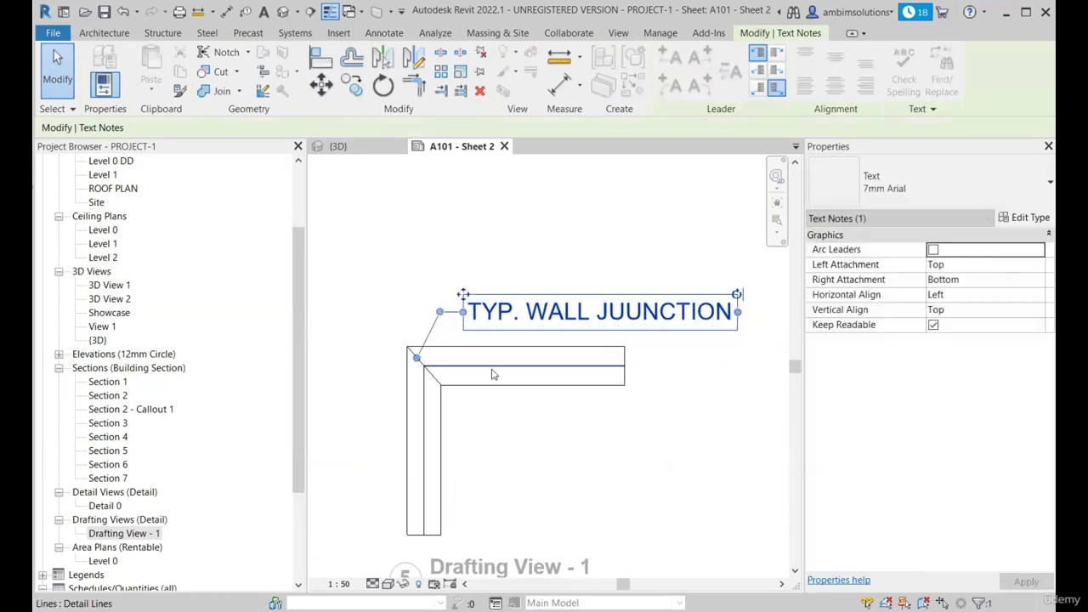
{"action": "scroll", "coordinate": [493, 372], "scroll_direction": "down", "scroll_amount": 2}
{"action": "scroll", "coordinate": [496, 371], "scroll_direction": "up", "scroll_amount": 2}
{"action": "key", "text": "Escape"}
Deactivate the drafting view to return to the sheet.
{"action": "scroll", "coordinate": [594, 327], "scroll_direction": "down", "scroll_amount": 3}
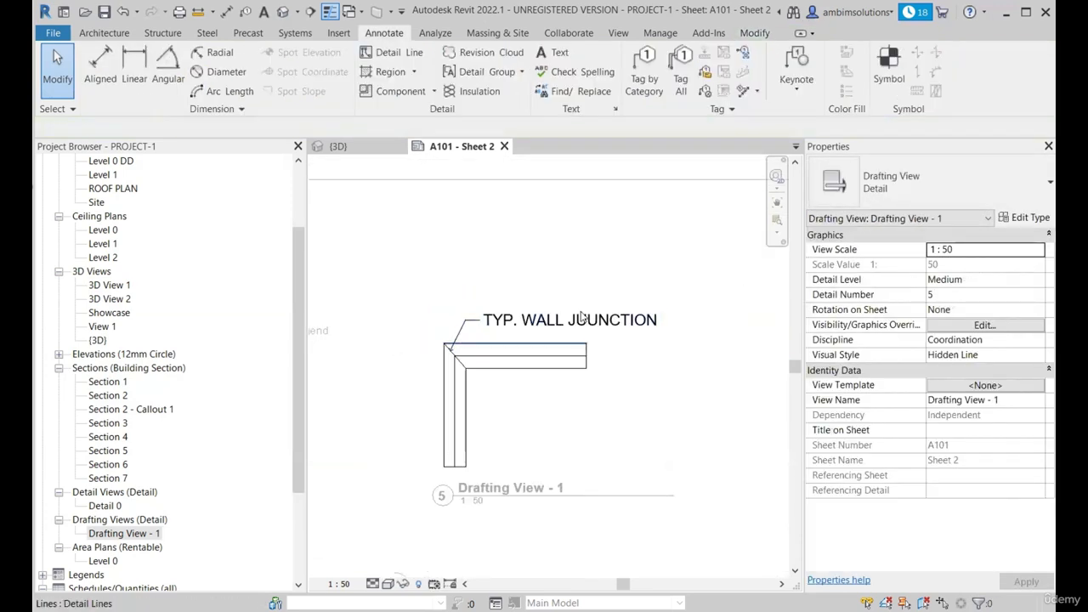
{"action": "right_click", "coordinate": [562, 273]}
{"action": "left_click", "coordinate": [617, 335]}
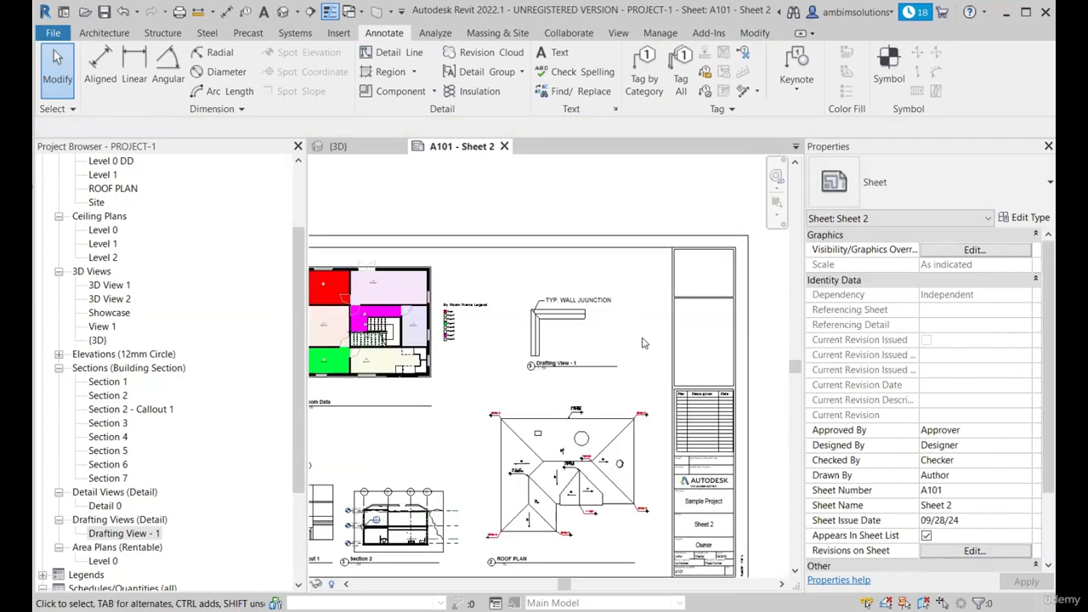
Shorten the drafting view's title line further and rename the view as Wall Junction Details.
{"action": "left_click", "coordinate": [612, 368]}
{"action": "scroll", "coordinate": [632, 381], "scroll_direction": "up", "scroll_amount": 1}
{"action": "left_click_drag", "start_coordinate": [628, 373], "coordinate": [583, 373]}
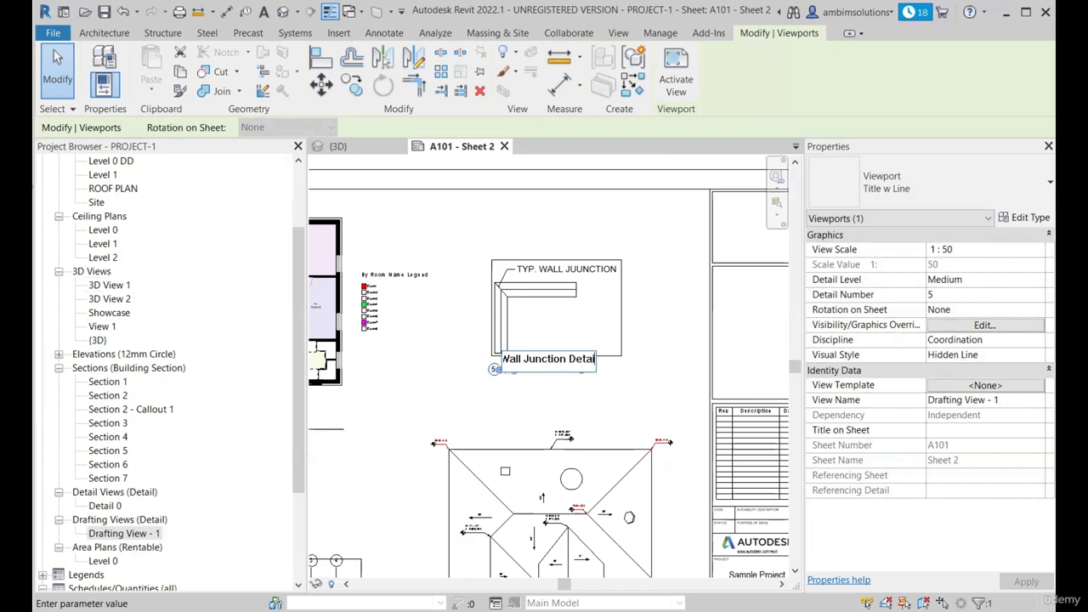
{"action": "left_click", "coordinate": [545, 218]}
{"action": "scroll", "coordinate": [582, 358], "scroll_direction": "up", "scroll_amount": 2}
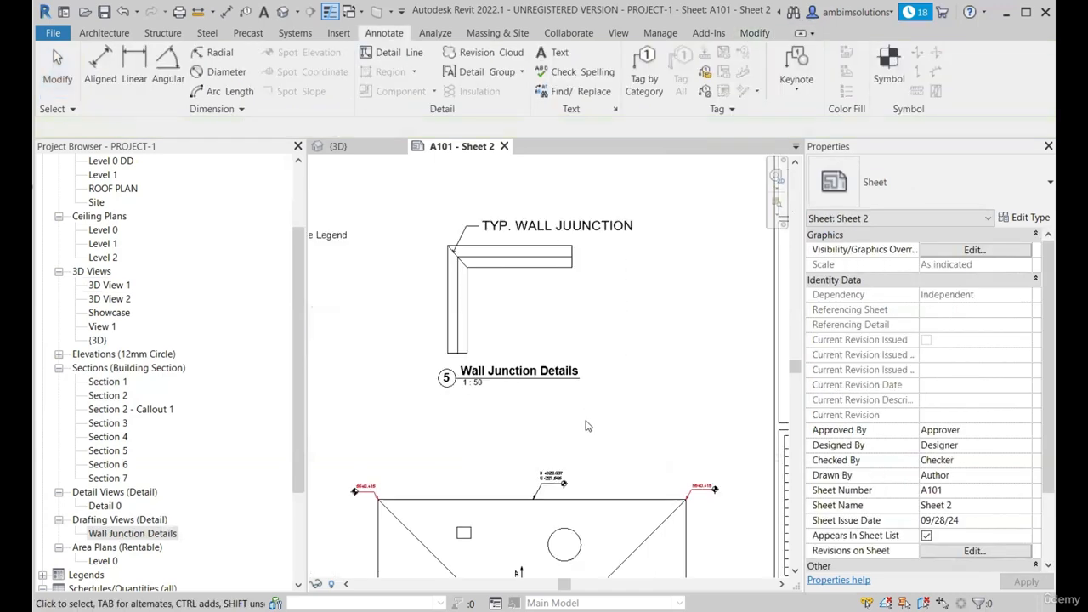
Review the arrangement of all the viewports on sheet A101.
{"action": "scroll", "coordinate": [629, 357], "scroll_direction": "down", "scroll_amount": 3}
{"action": "scroll", "coordinate": [602, 298], "scroll_direction": "down", "scroll_amount": 3}
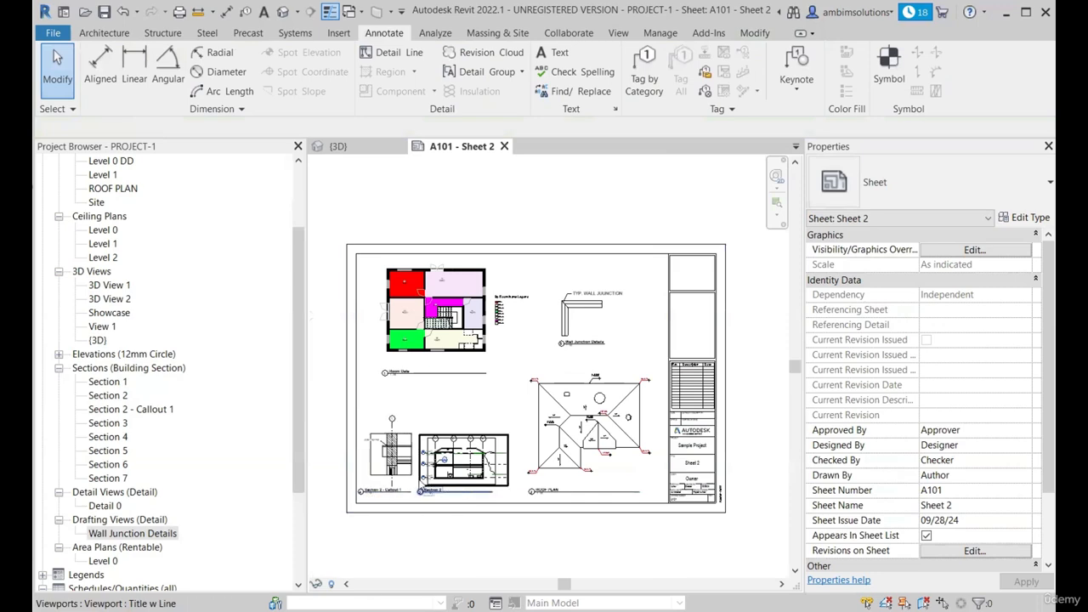
{"action": "scroll", "coordinate": [495, 373], "scroll_direction": "up", "scroll_amount": 2}
{"action": "scroll", "coordinate": [494, 372], "scroll_direction": "down", "scroll_amount": 2}
{"action": "scroll", "coordinate": [636, 420], "scroll_direction": "up", "scroll_amount": 2}
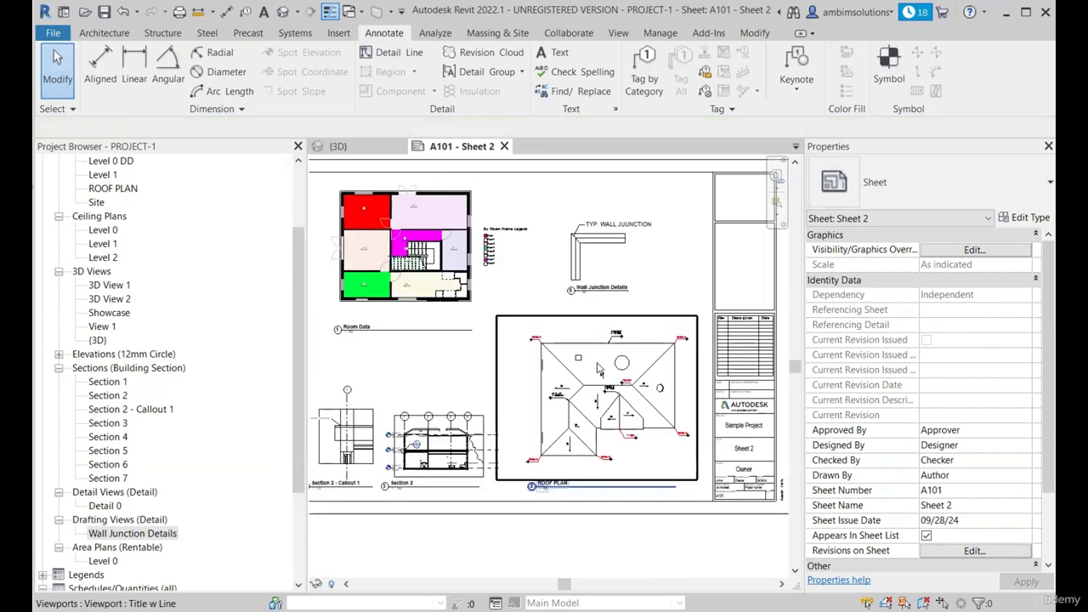
{"action": "scroll", "coordinate": [572, 348], "scroll_direction": "down", "scroll_amount": 4}
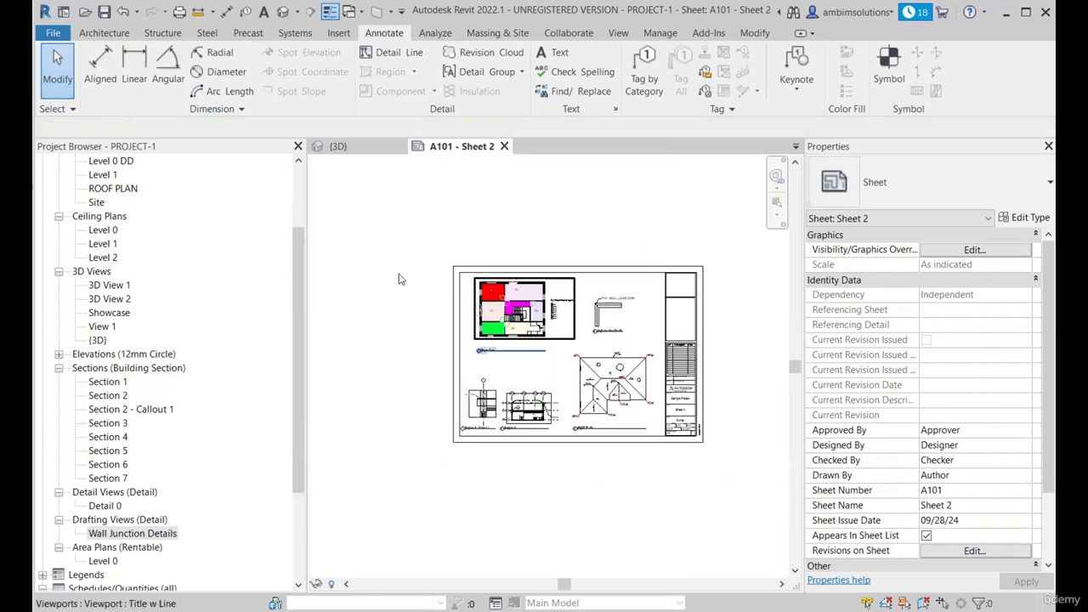
{"action": "scroll", "coordinate": [677, 486], "scroll_direction": "up", "scroll_amount": 1}
{"action": "scroll", "coordinate": [658, 486], "scroll_direction": "down", "scroll_amount": 1}
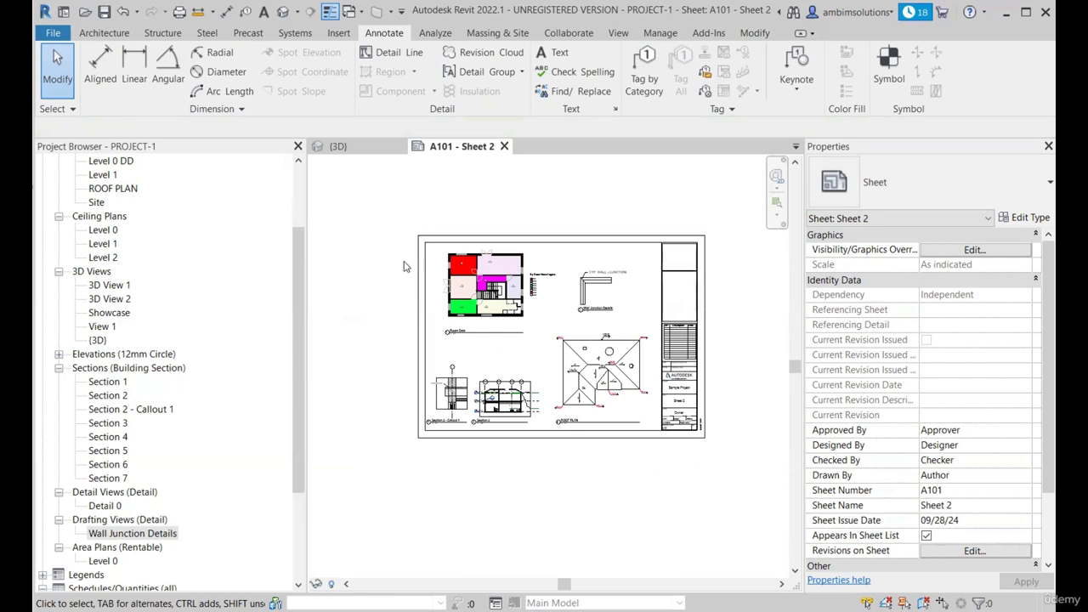